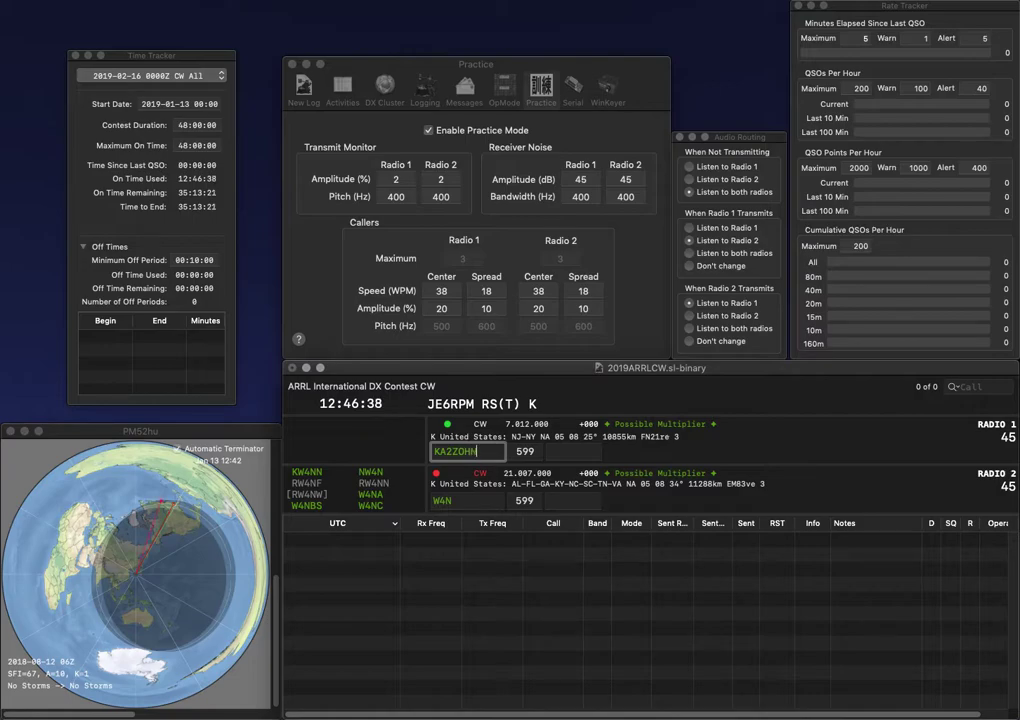
key(BackSpace)
key(space)
text(NJJ)
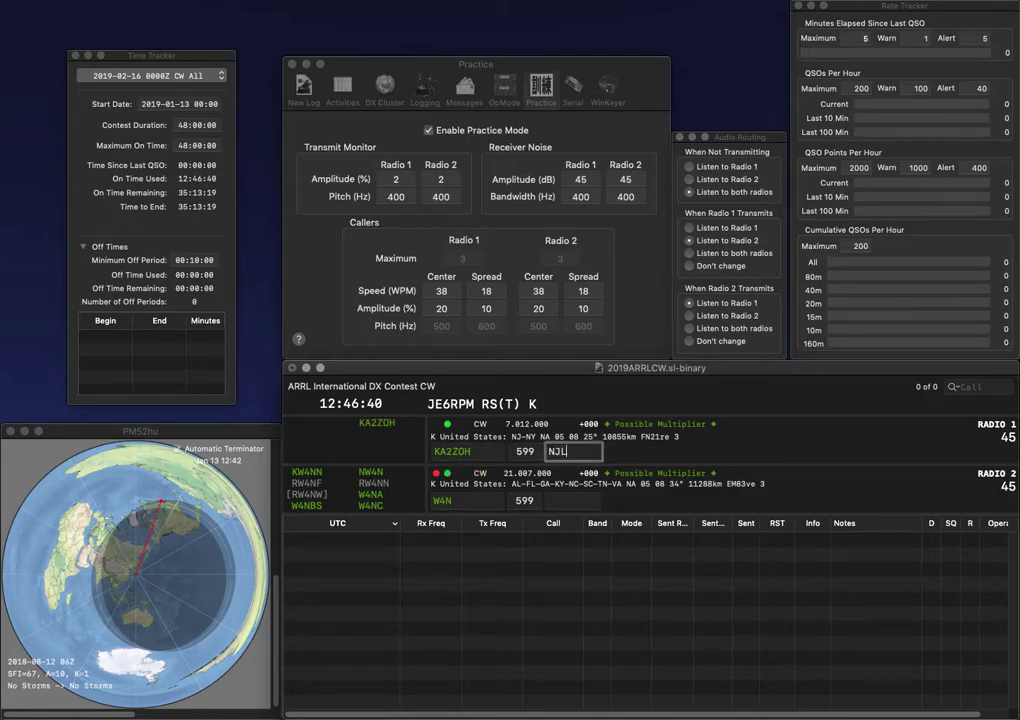
key(BackSpace)
key(Return)
Replace the call on Radio 2 with the partial call WX4 and answer it.
key(Down)
key(BackSpace)
key(BackSpace)
key(BackSpace)
text(WX4)
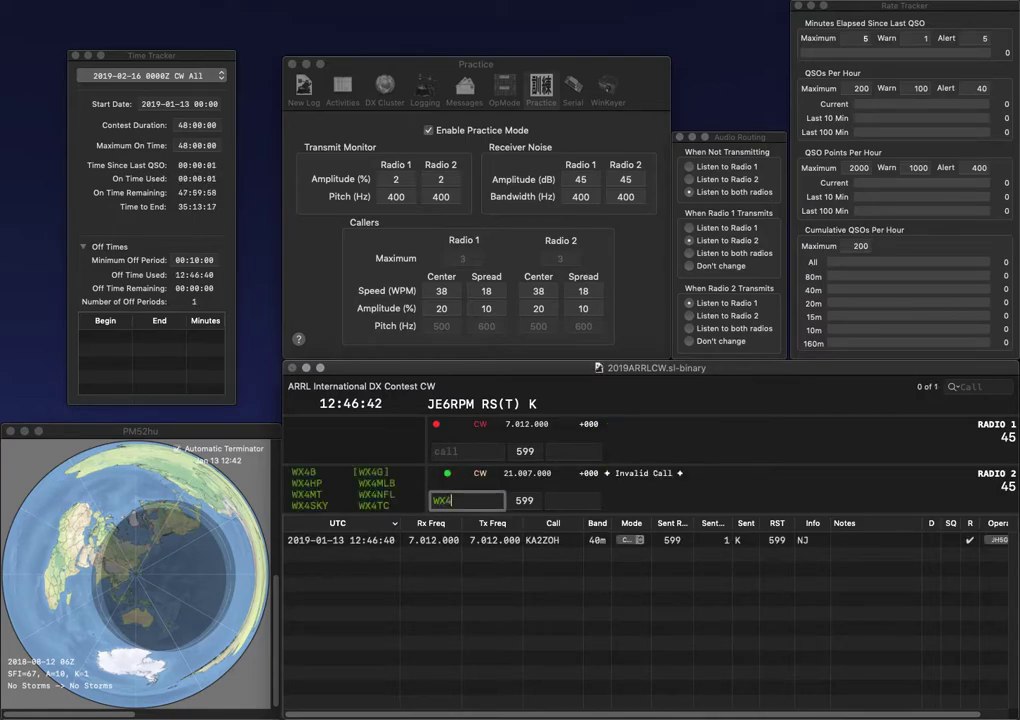
key(Return)
Answer partial call WA3 on Radio 1 and complete the Radio 2 call as WX4NFL.
text(WA3)
key(Return)
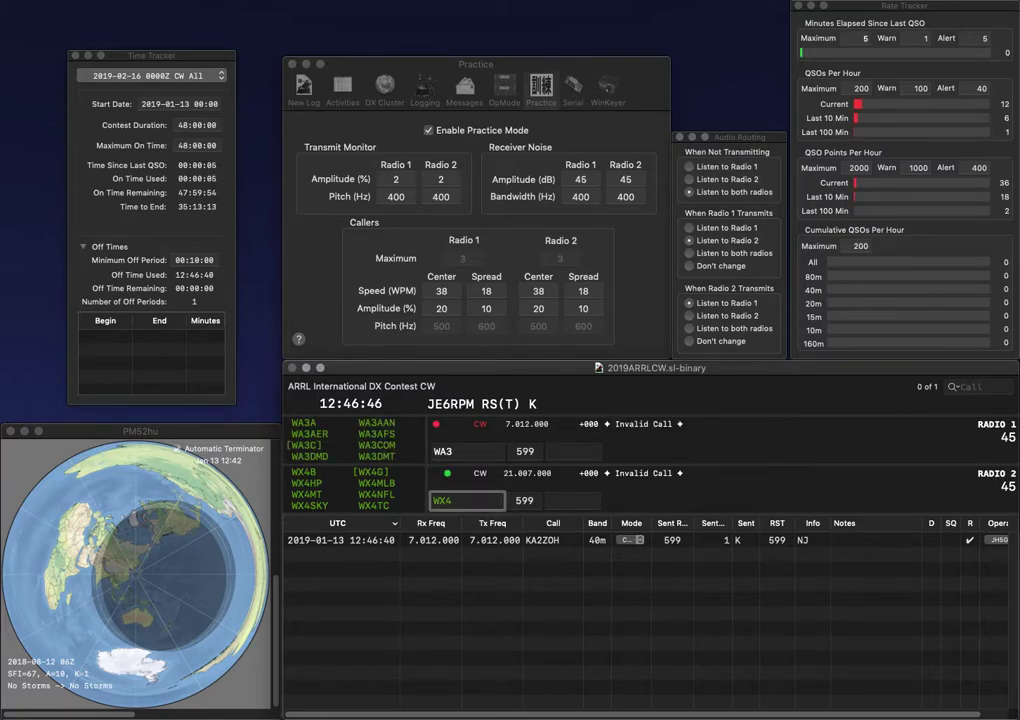
text(NFL)
key(Return)
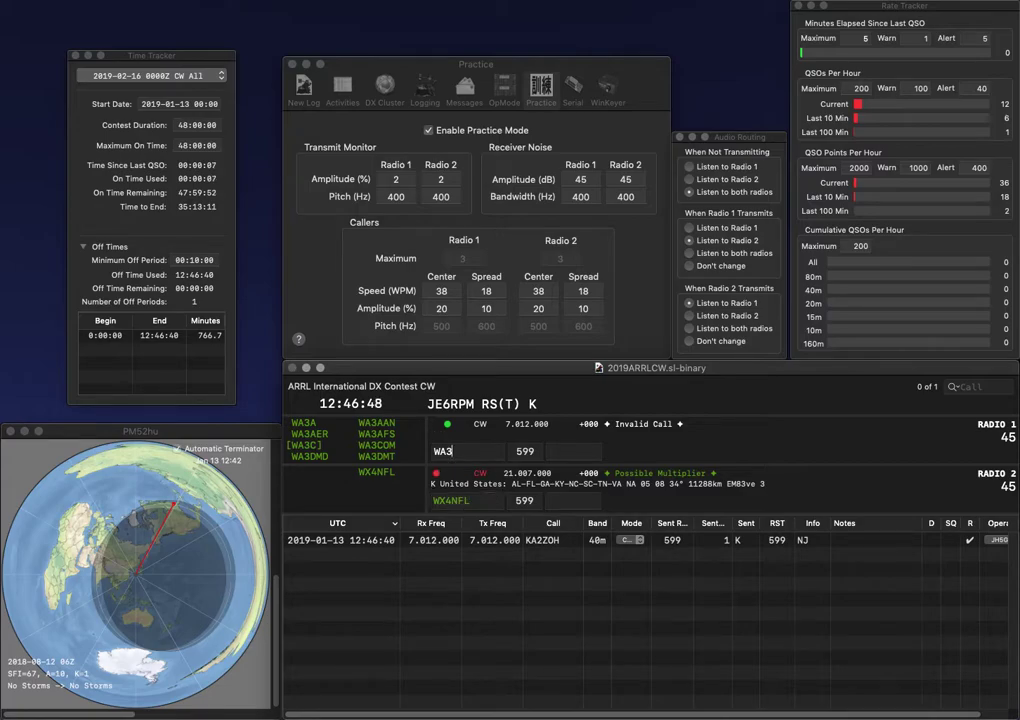
text(DRC)
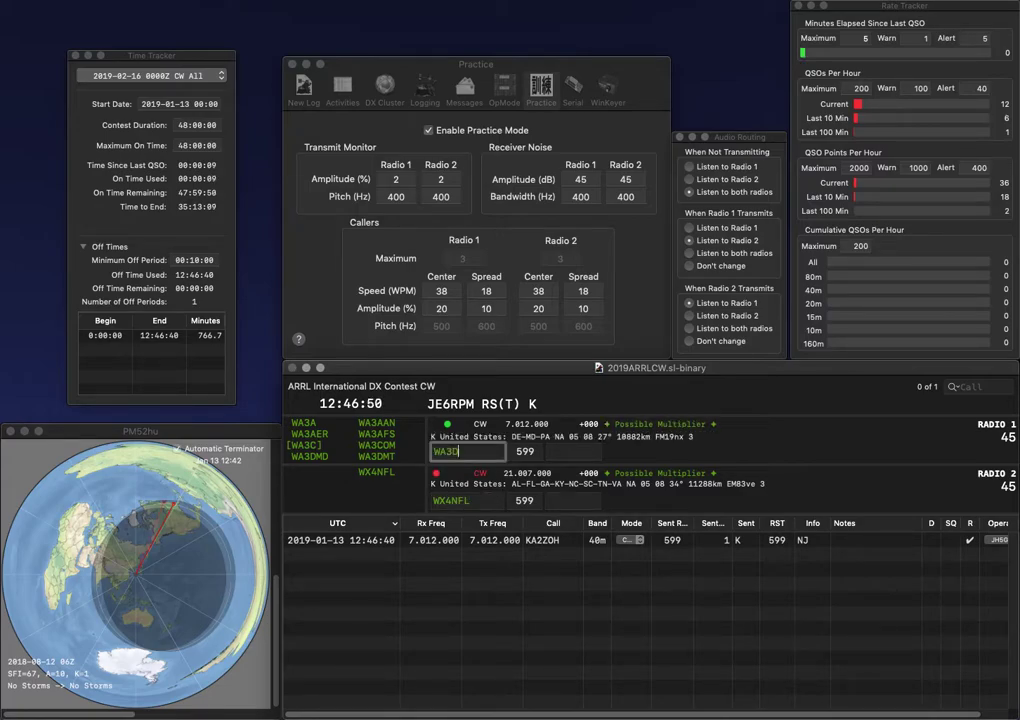
key(Return)
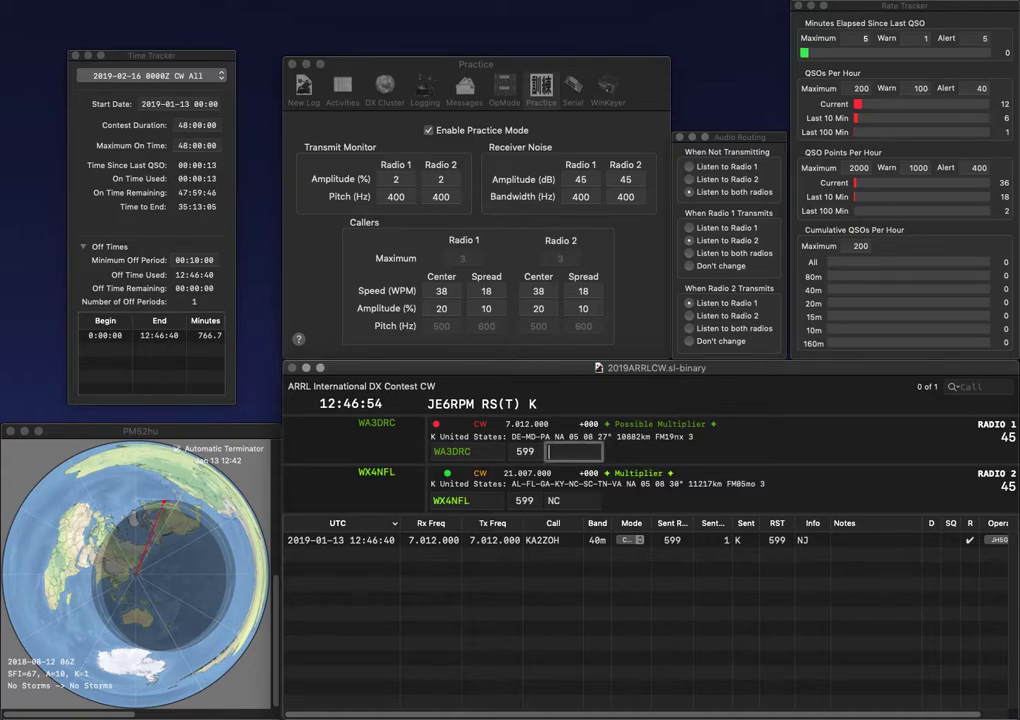
key(Return)
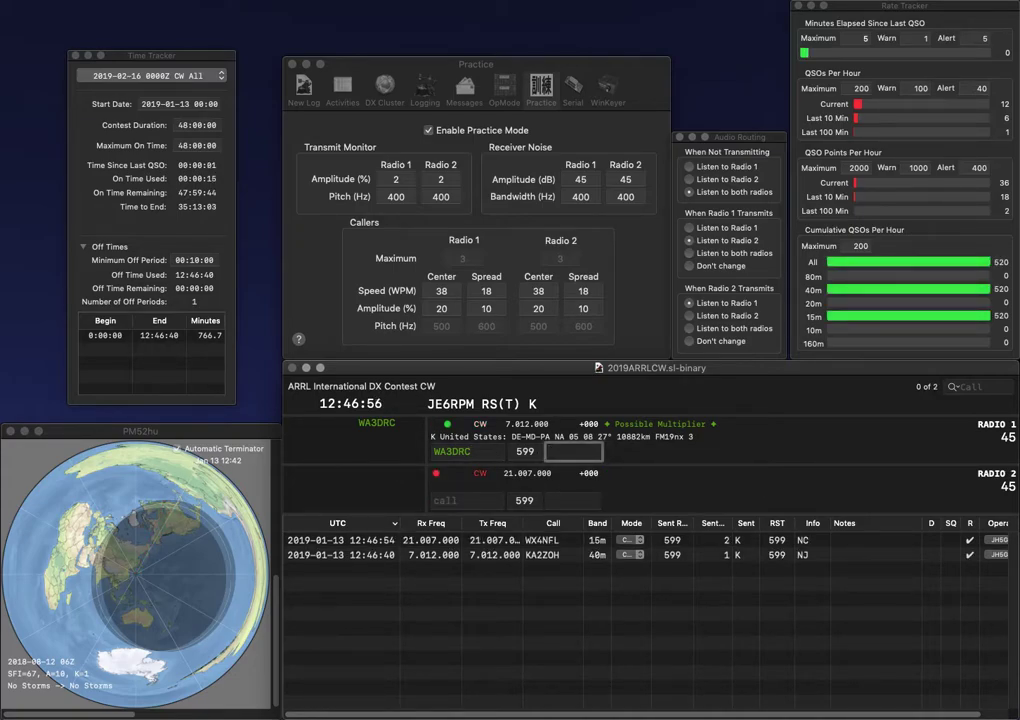
Log WA3DRC on Radio 1 with exchange PA and answer partial call N5 on Radio 2.
text(PA)
key(Return)
text(N5)
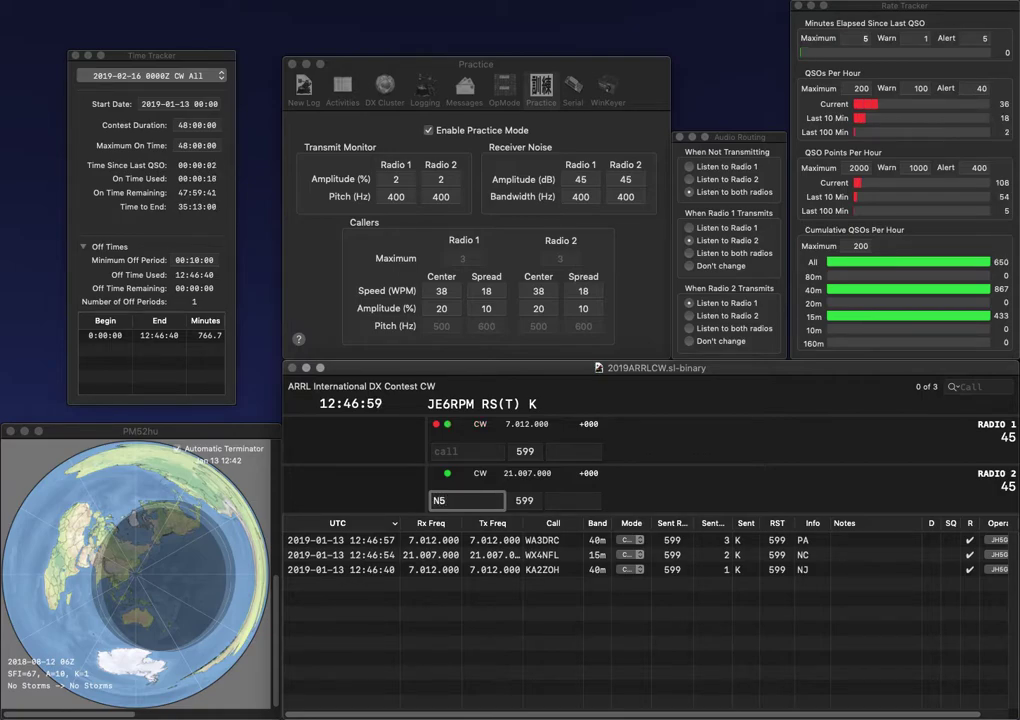
key(Return)
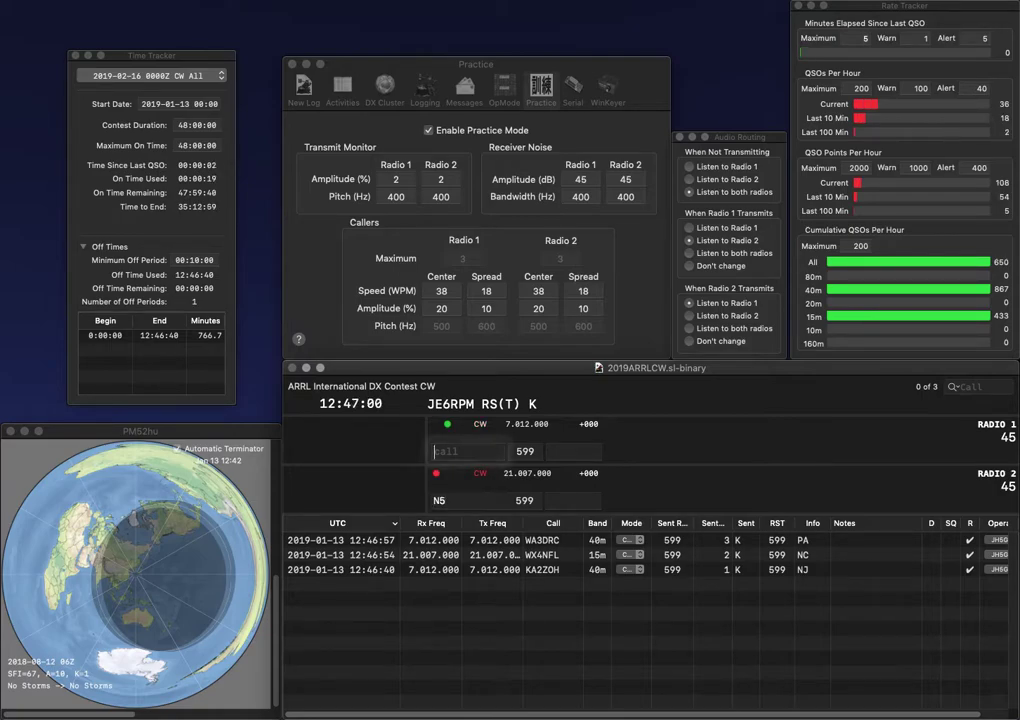
text(KN4D)
key(Return)
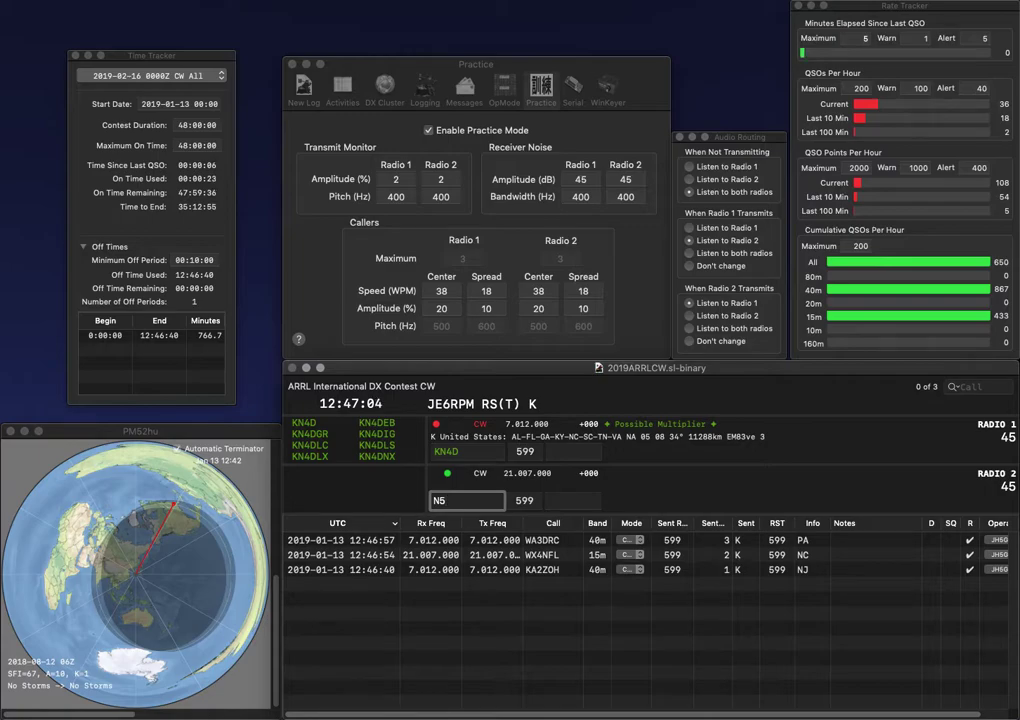
text(CFB)
key(Return)
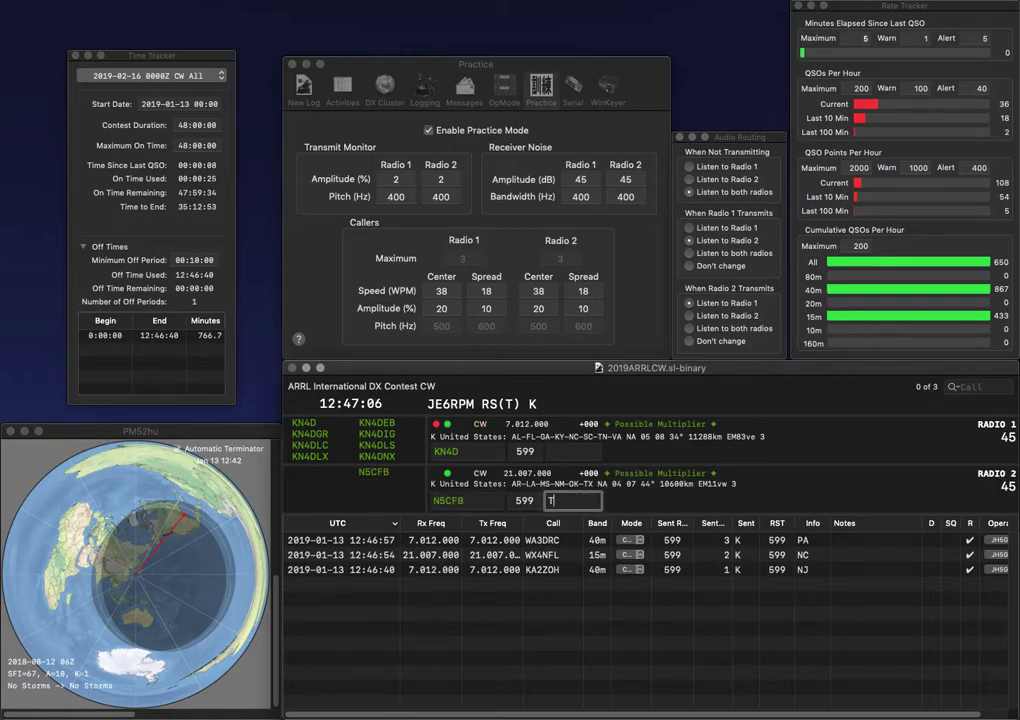
Log N5CFB on Radio 2 with exchange TX and KN4D on Radio 1 with exchange NC.
key(Return)
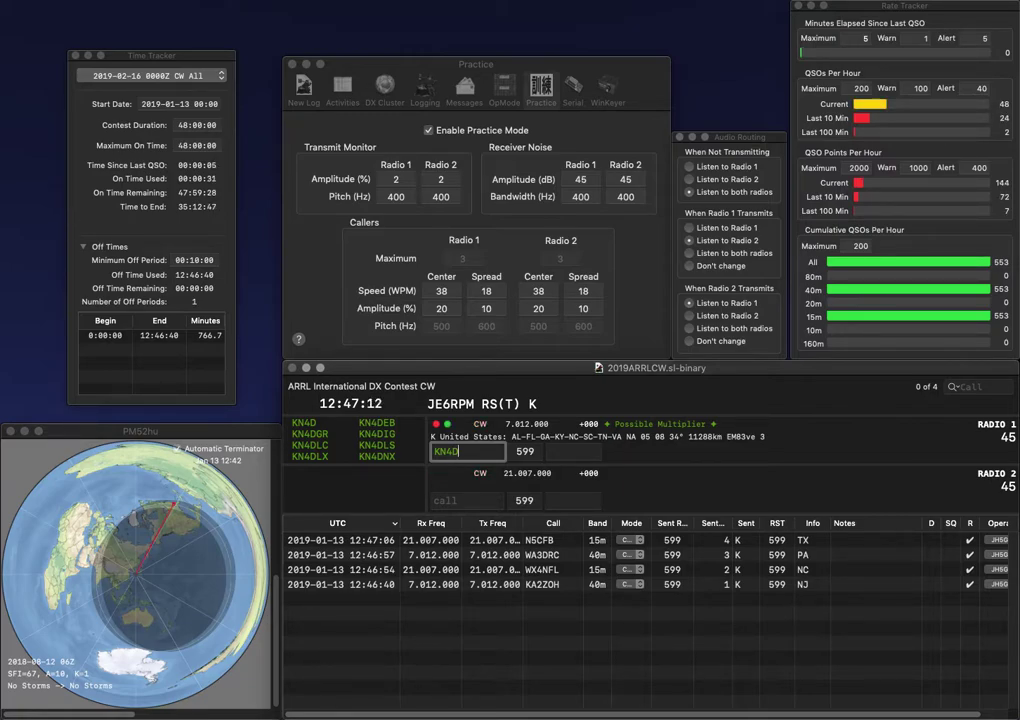
key(space)
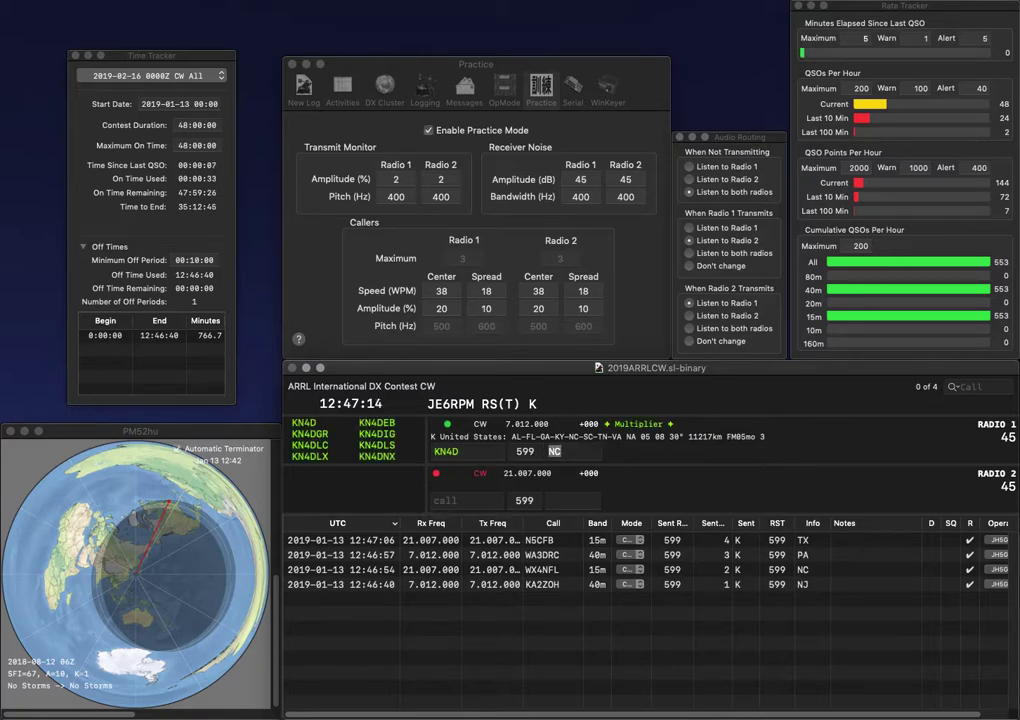
key(Return)
text(K)
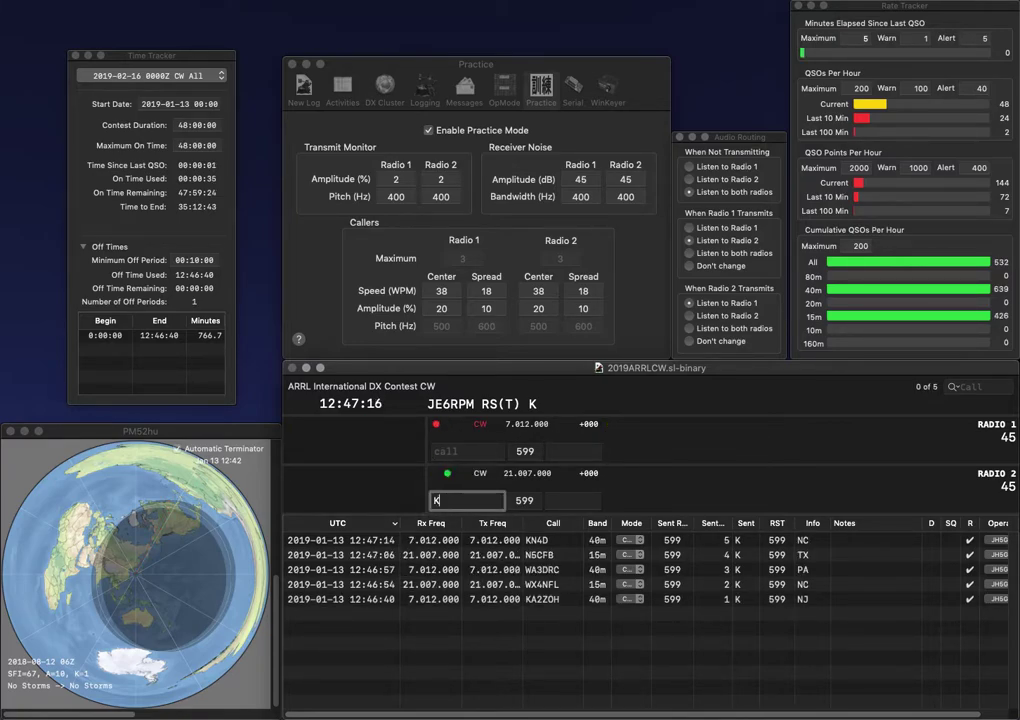
text(6EEE)
key(Return)
text(WAABN)
key(Return)
text(CA)
key(Return)
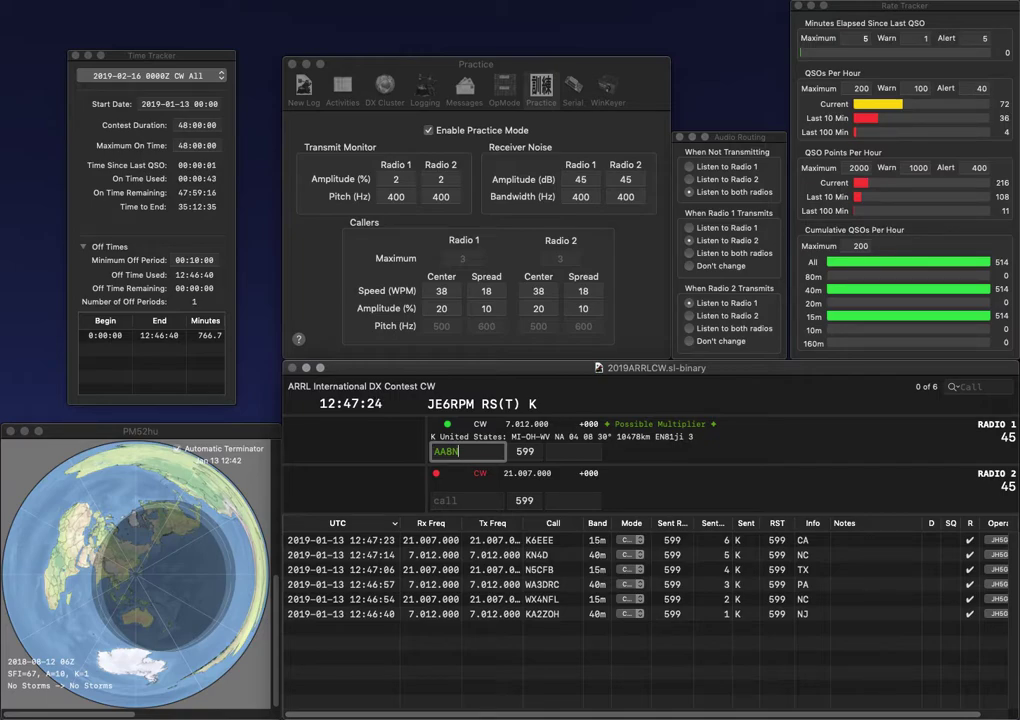
key(BackSpace)
text(EN)
key(Return)
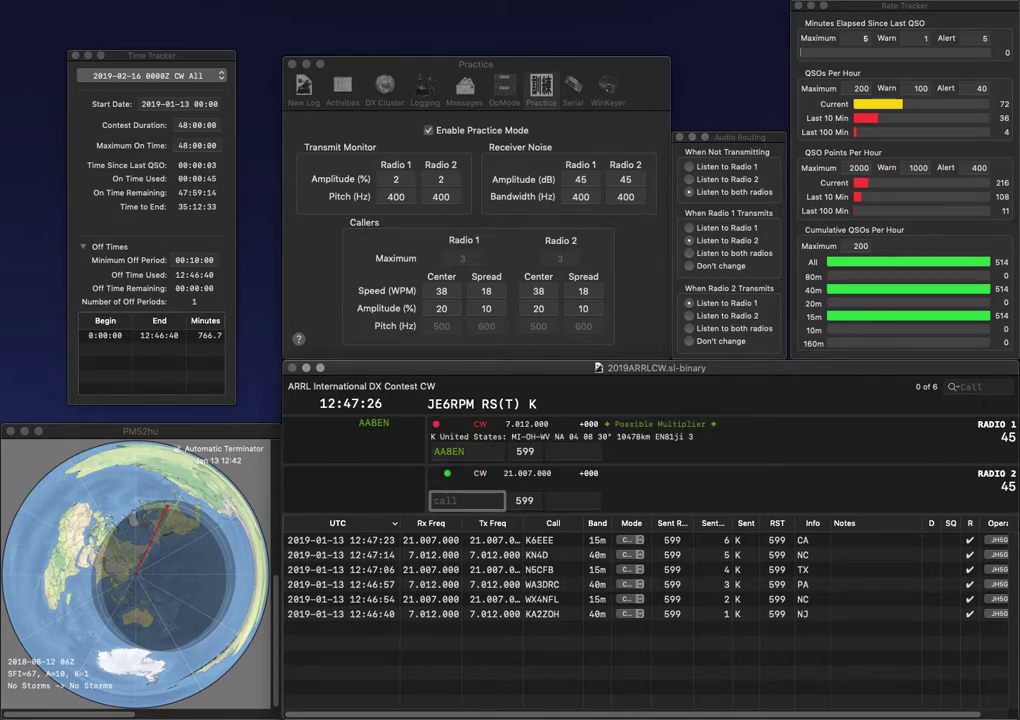
text(W7JSD)
key(Return)
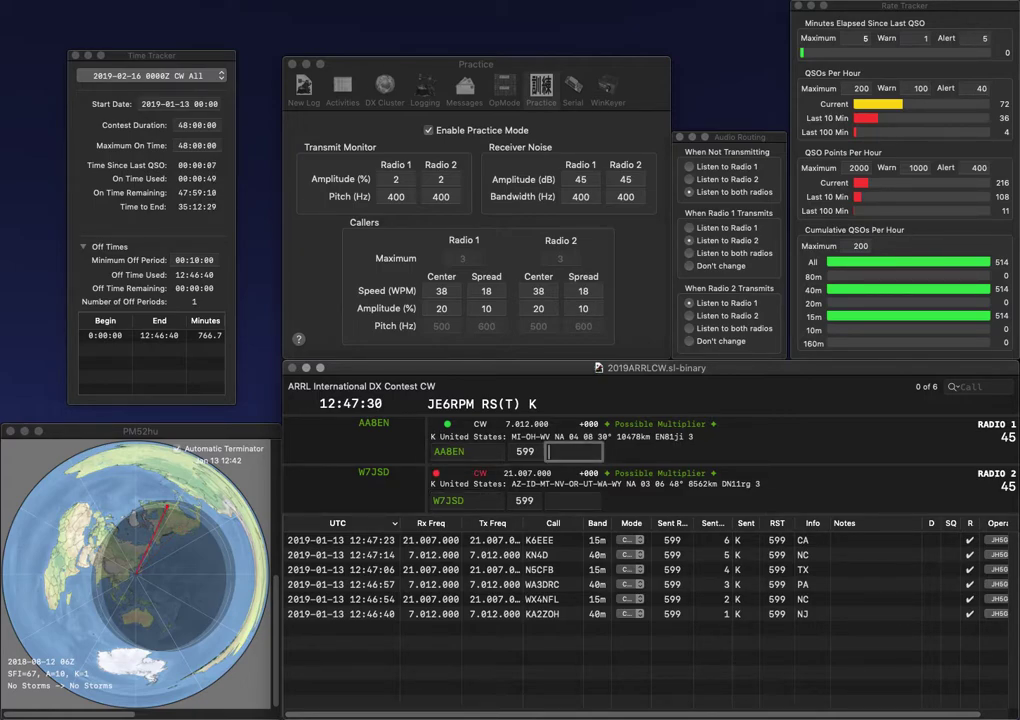
text(MI)
key(Return)
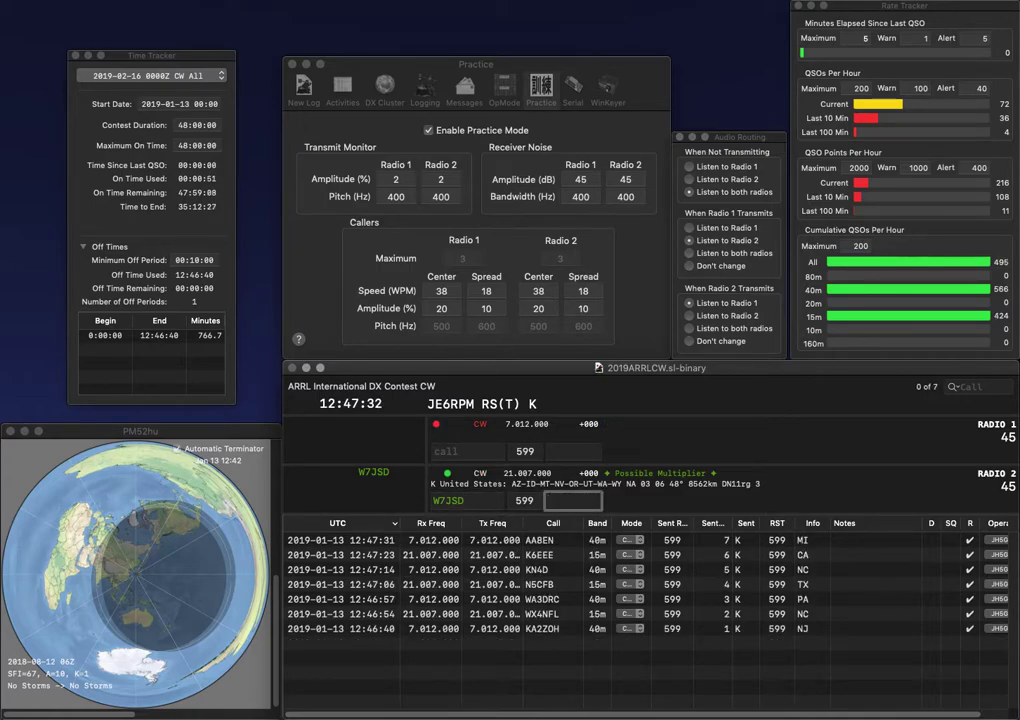
text(WA)
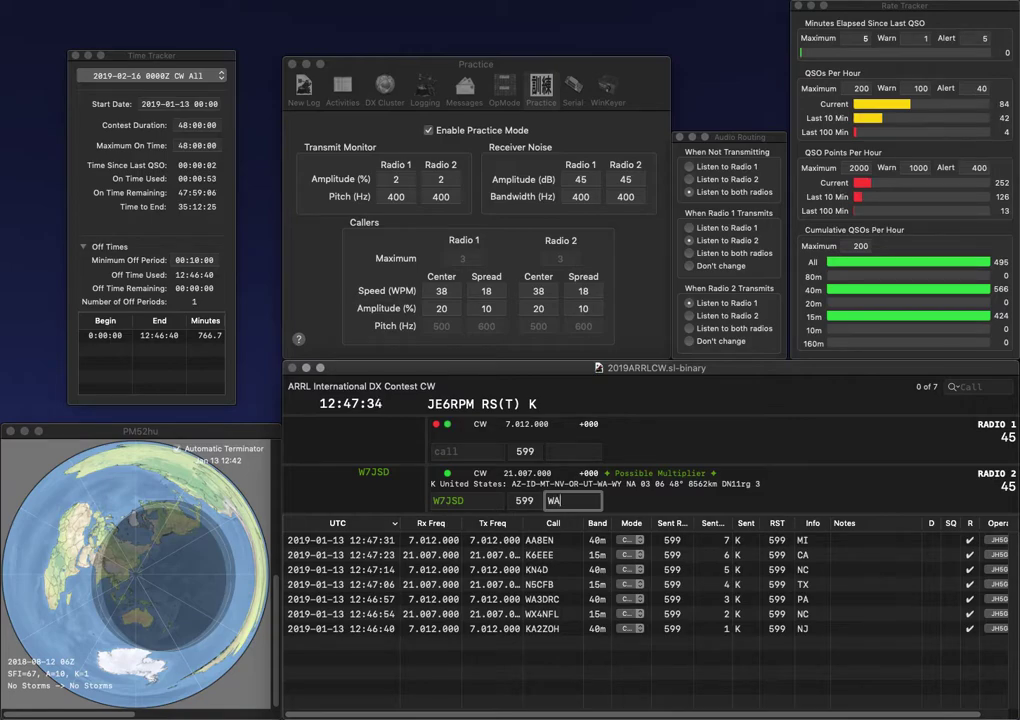
key(Return)
text(N0BQ)
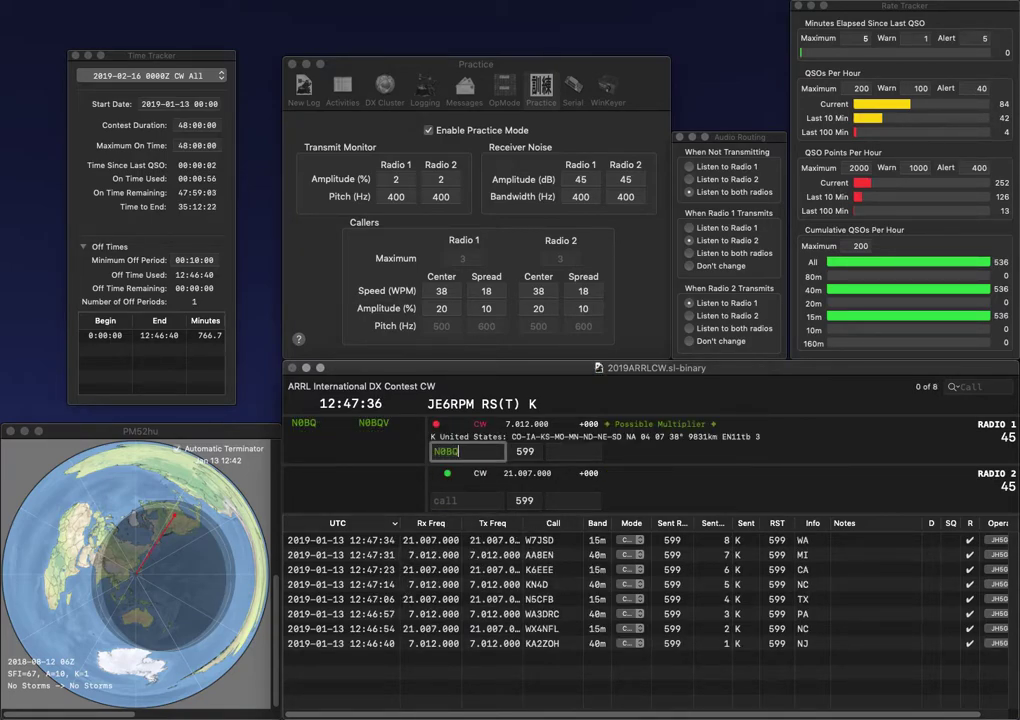
key(Return)
Answer AB6BW on Radio 2 and log N0BQ on Radio 1 with exchange SD.
text(AB)
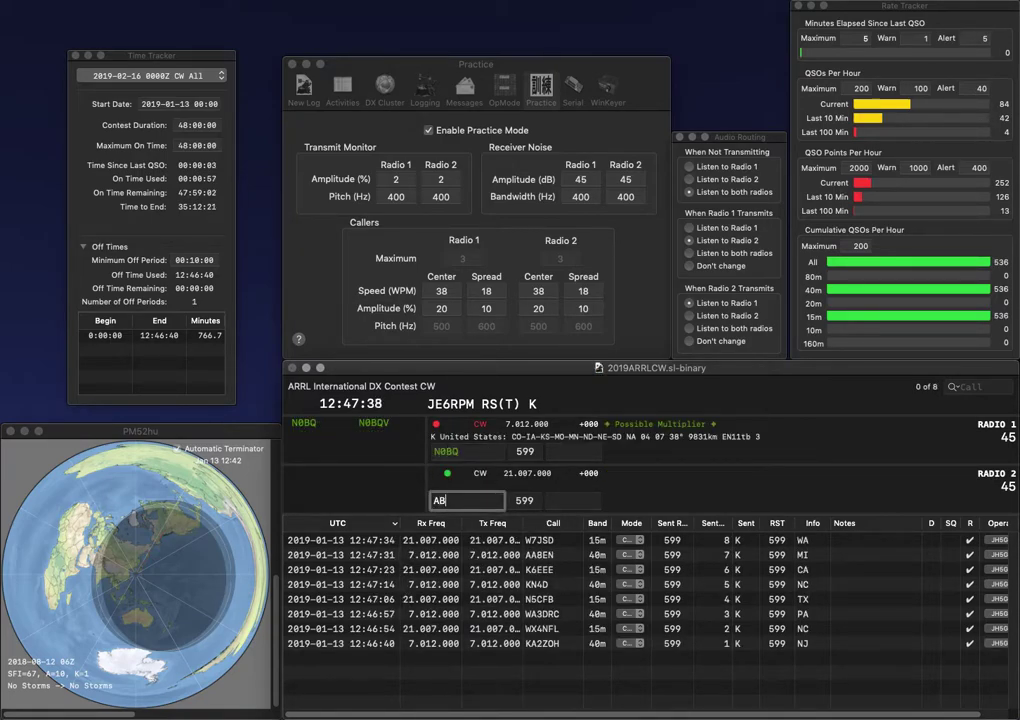
text(6BW)
key(Return)
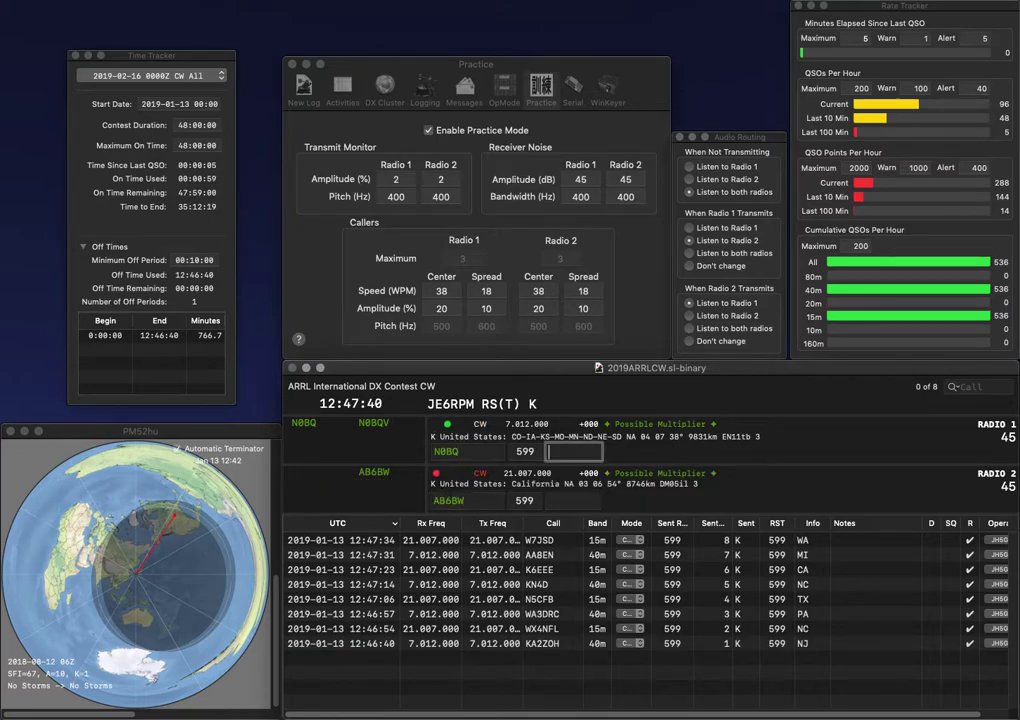
text(SD)
key(Return)
text(CA)
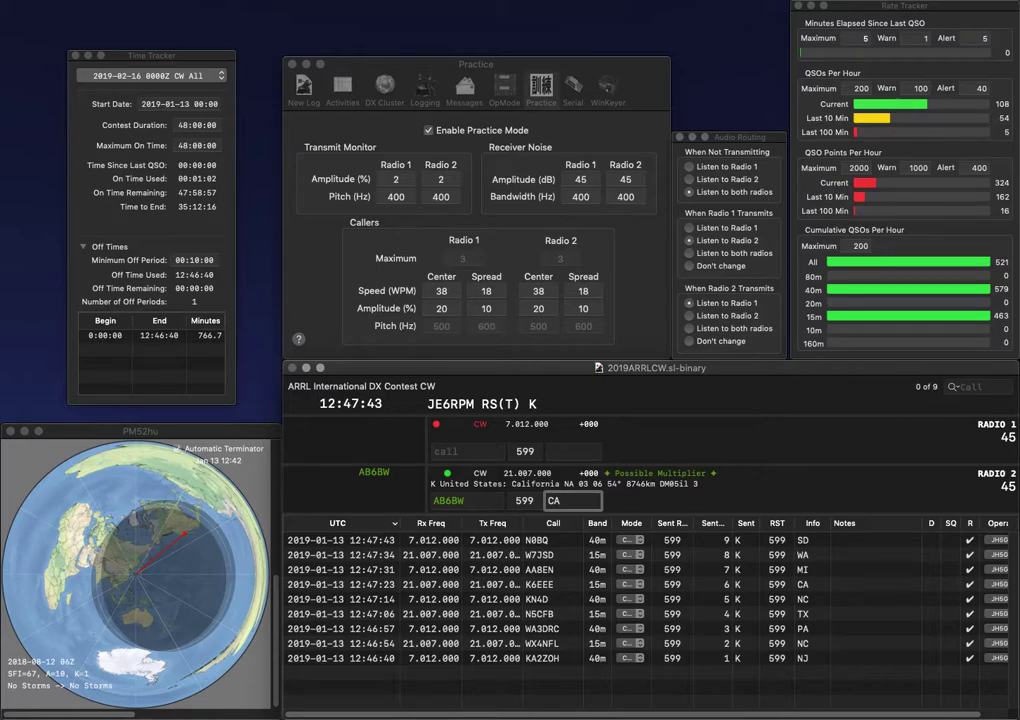
key(Return)
text(W9ZR)
key(Return)
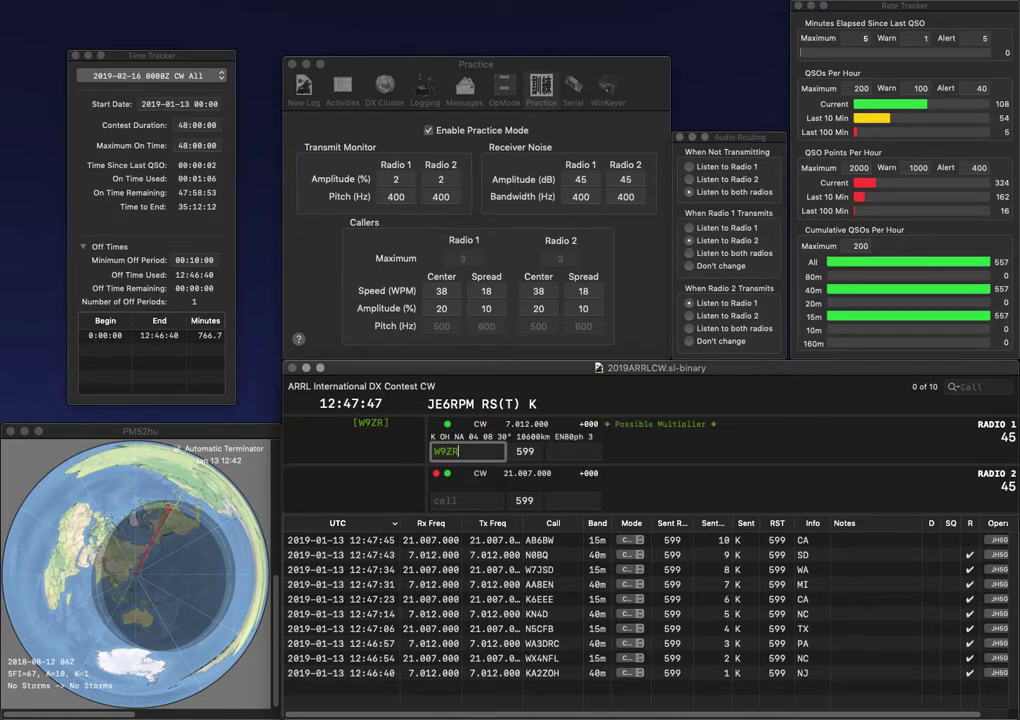
Answer K4WR on Radio 2 and log W9ZR on Radio 1 with exchange OH.
text(4W)
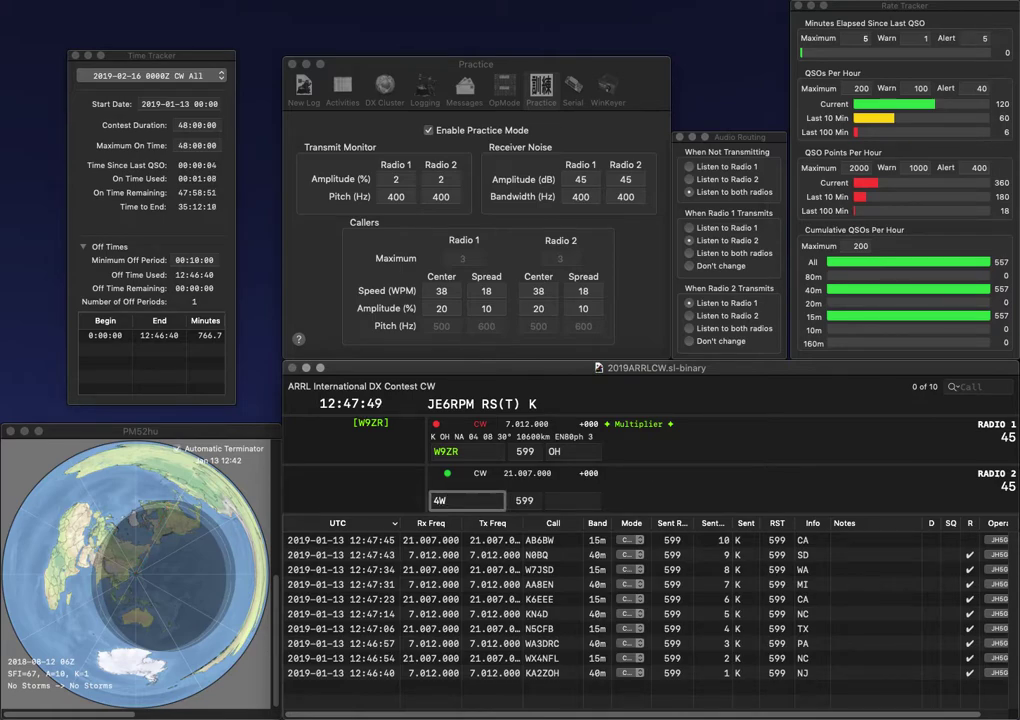
text(R)
key(Home)
text(K)
key(Return)
click(572, 451)
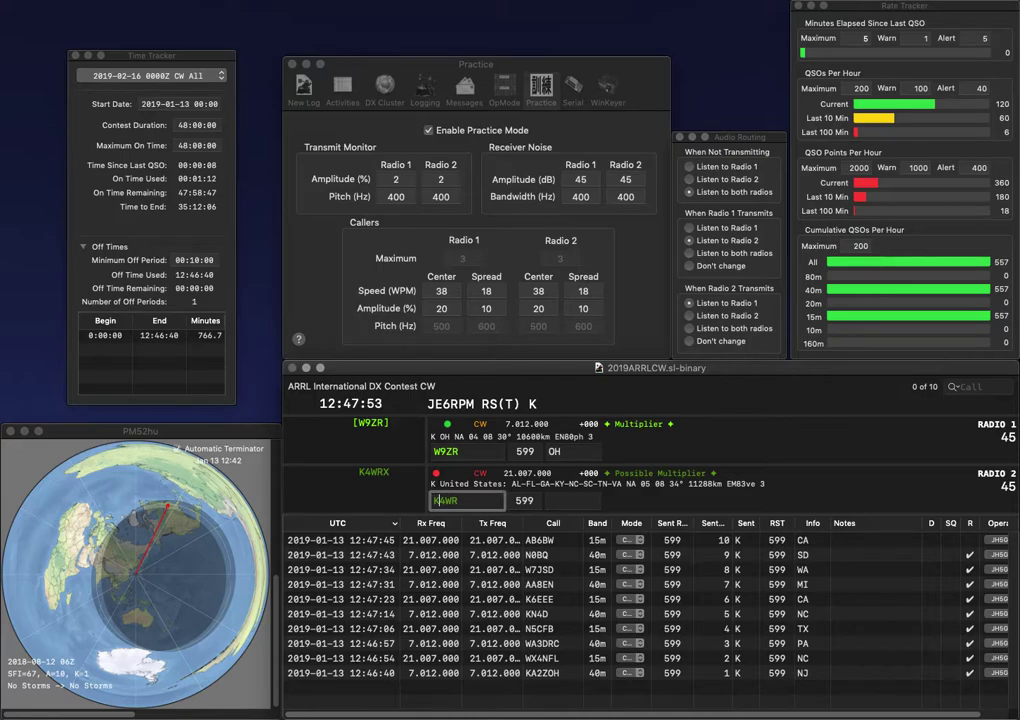
key(Return)
Correct the Radio 2 call to K4WS and answer W3DKT on Radio 1.
key(BackSpace)
text(S)
key(Return)
text(W3DKT)
key(Return)
key(Tab)
key(Return)
key(Tab)
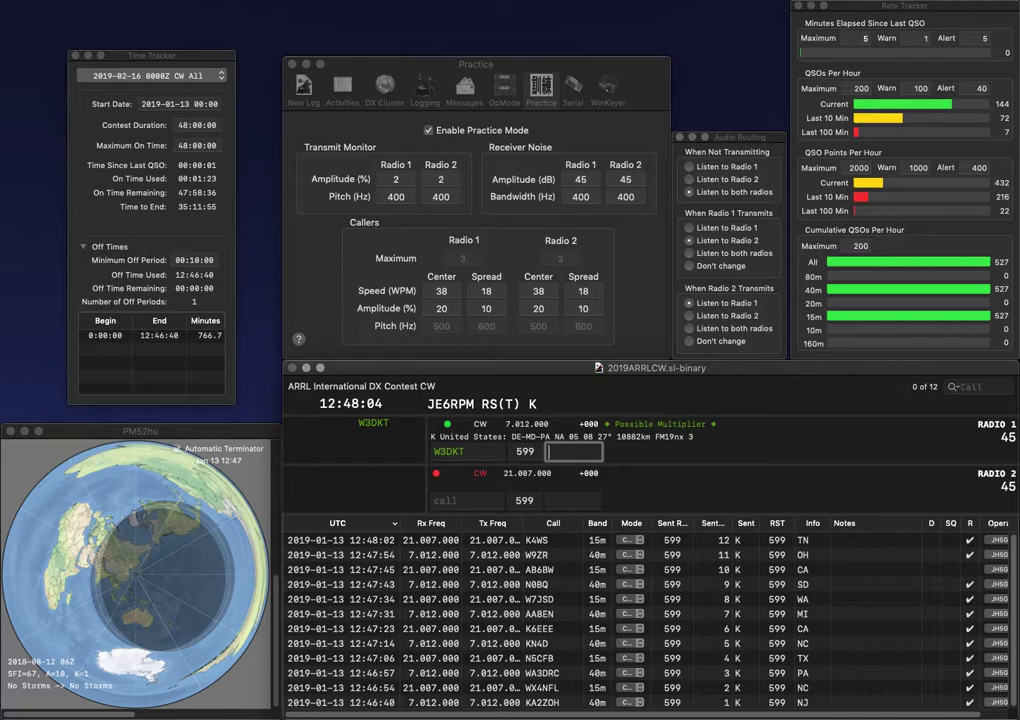
text(DE)
key(Return)
Answer KF8O on Radio 2 and enter the partial call KOY on Radio 1.
text(KF8O)
key(Return)
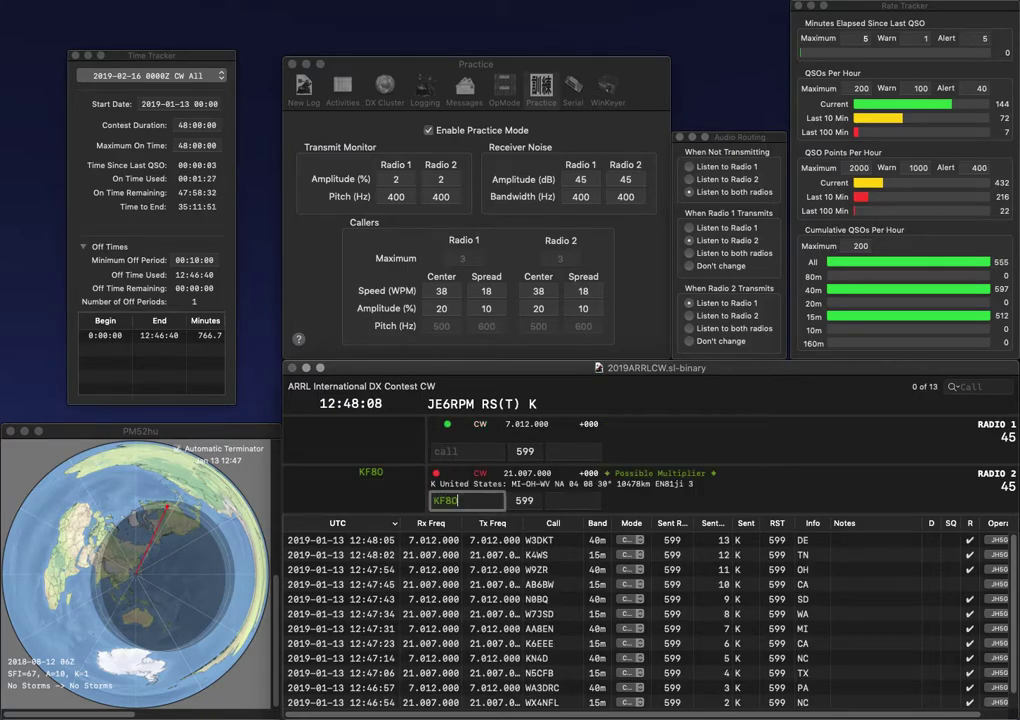
text(KOY)
key(backslash)
key(Return)
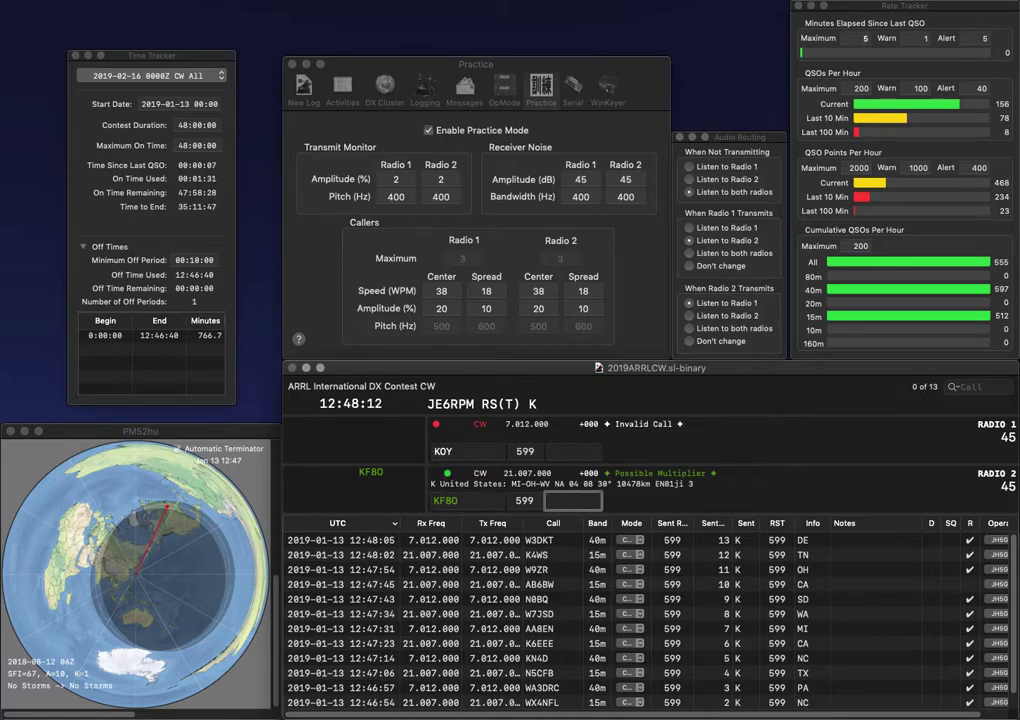
key(Return)
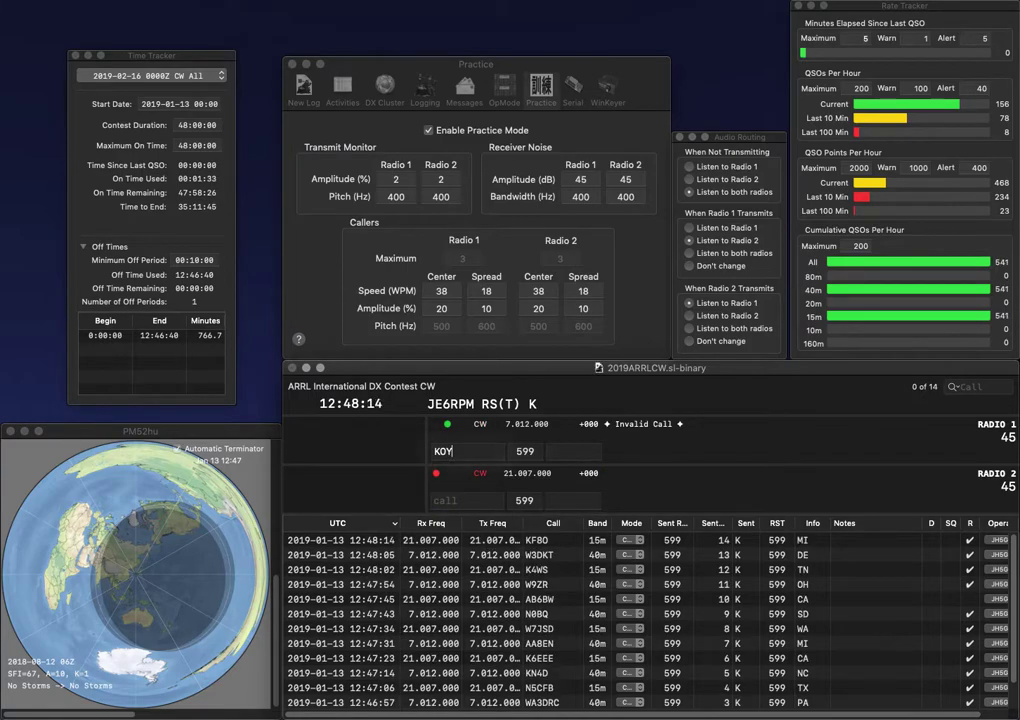
key(Delete)
text(3FL)
key(Return)
Answer K2LIM on Radio 2 and log K3FLY on Radio 1 with exchange PA.
text(K2LIM)
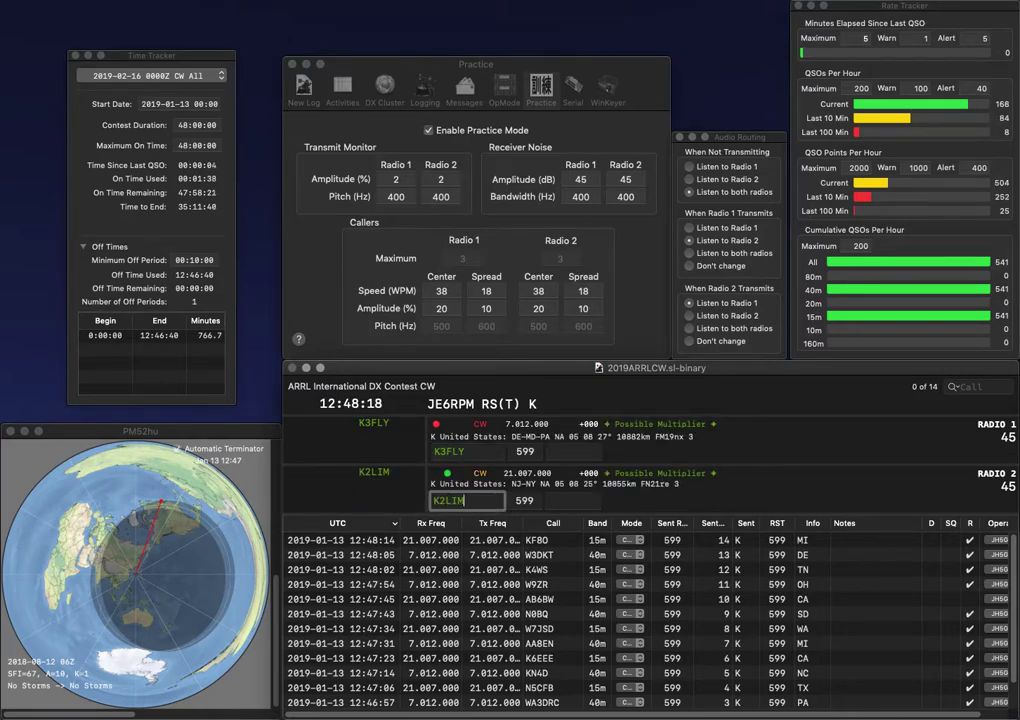
key(Return)
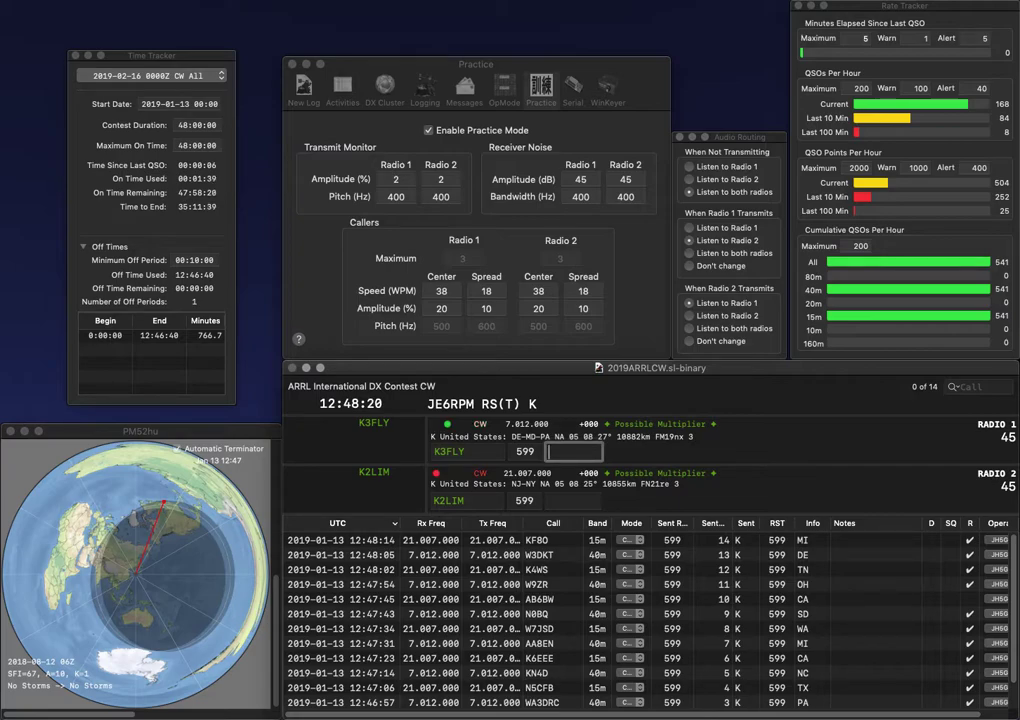
text(PA)
key(Return)
Log K2LIM on Radio 2 with exchange NJ and answer K6MR on Radio 1.
text(NJ)
key(Return)
text(K6MR)
key(Return)
Answer N3AM on Radio 2 and log K6MR on Radio 1 with exchange CA.
text(N)
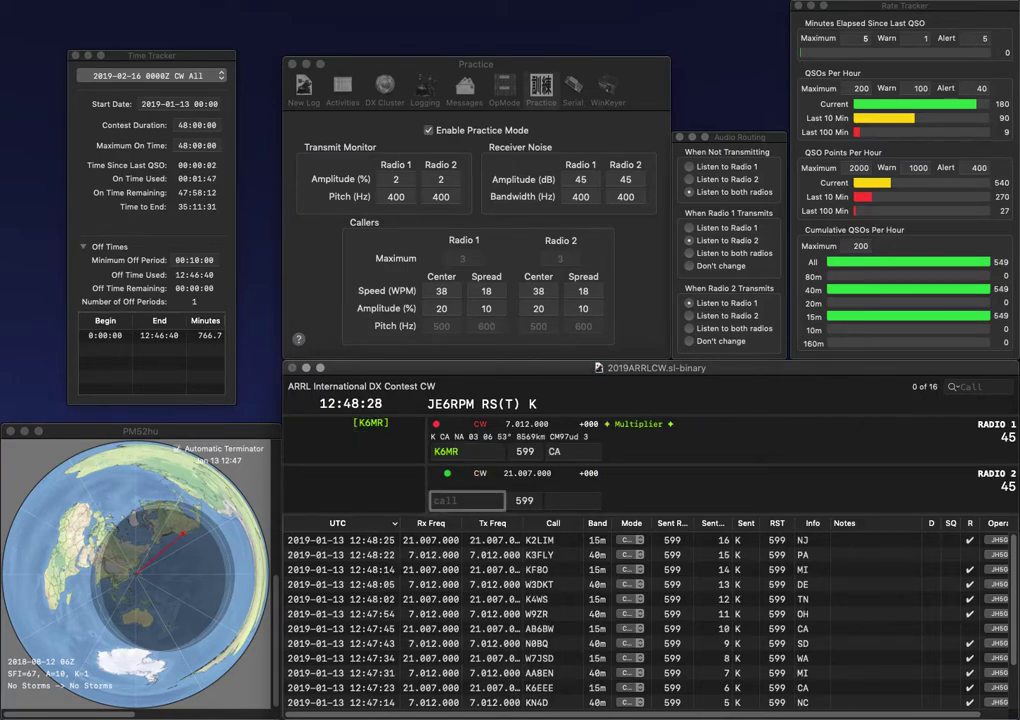
text(3AM)
key(Return)
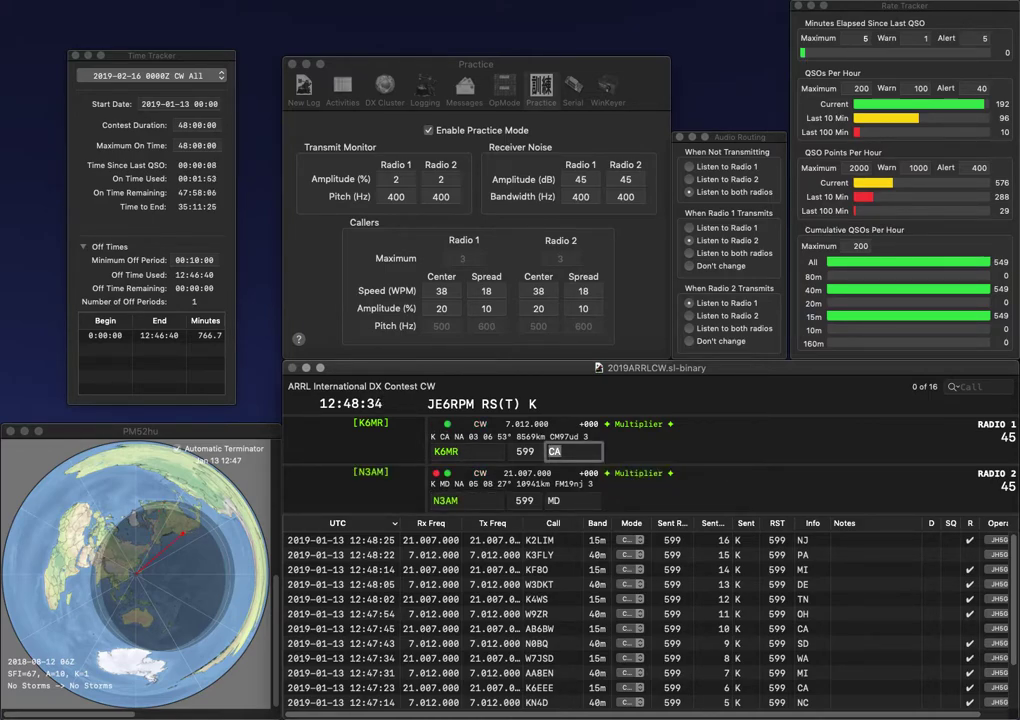
key(Return)
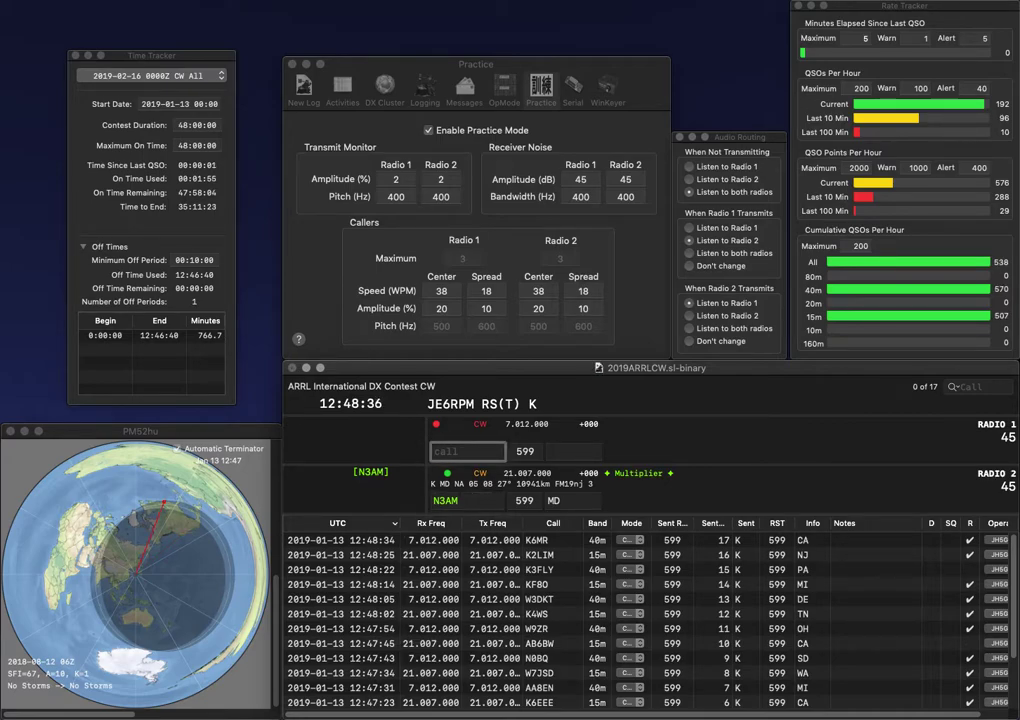
key(Return)
text(W)
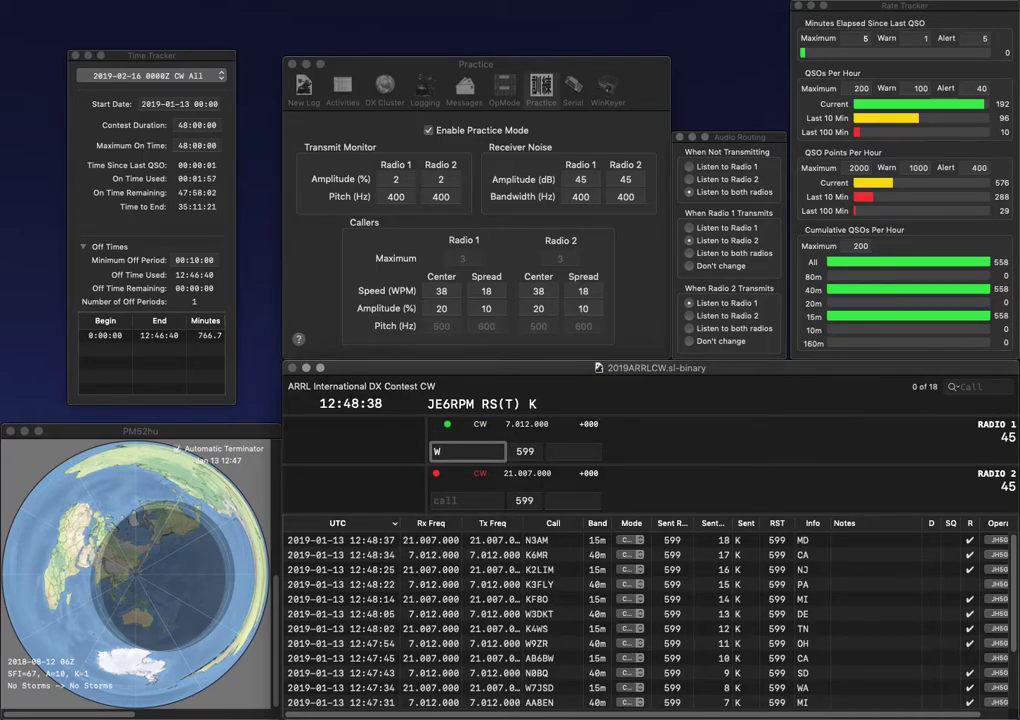
text(0GAS)
key(Return)
Enter the partial call AM on Radio 2 and correct the Radio 1 call to W0GUY.
text(AM)
key(Return)
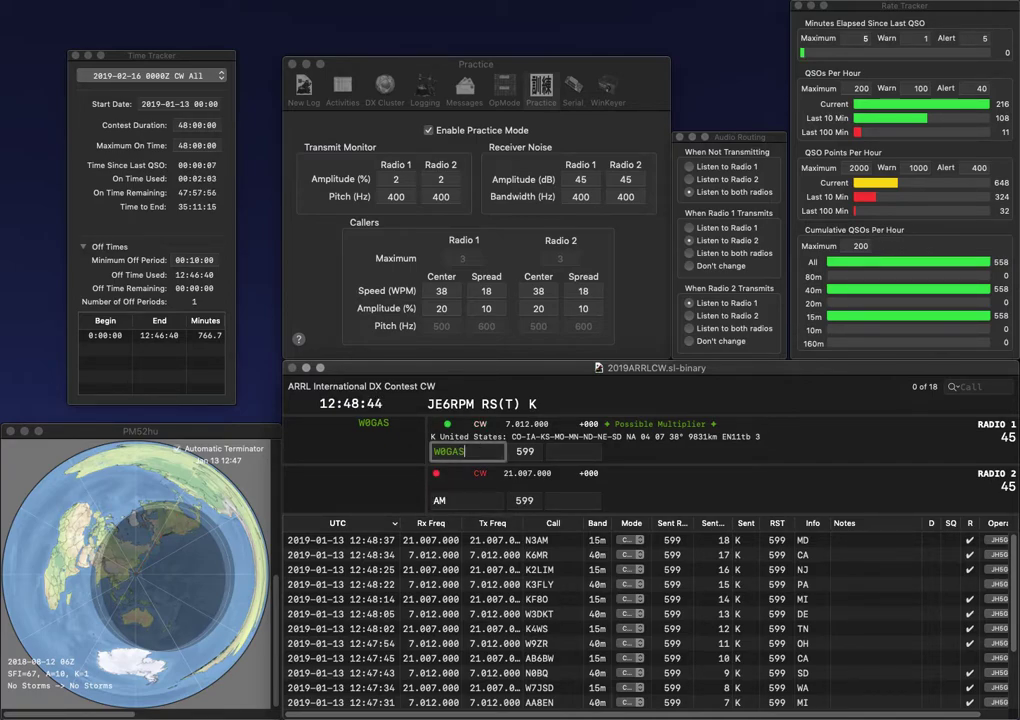
key(BackSpace)
text(UY)
key(Return)
text(K)
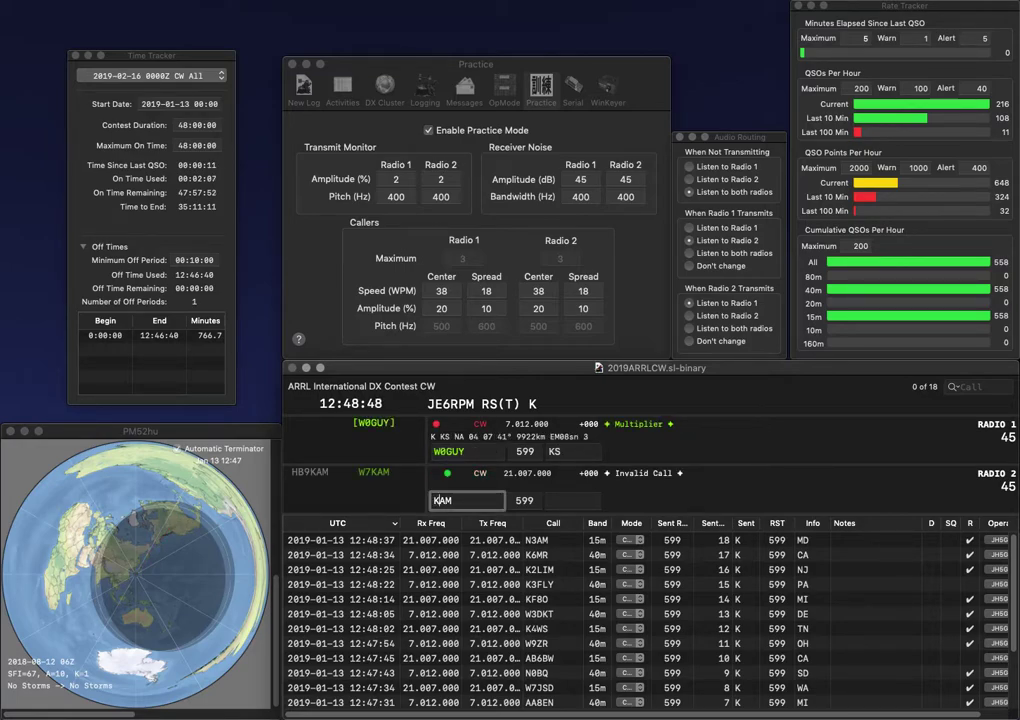
text(6)
key(Return)
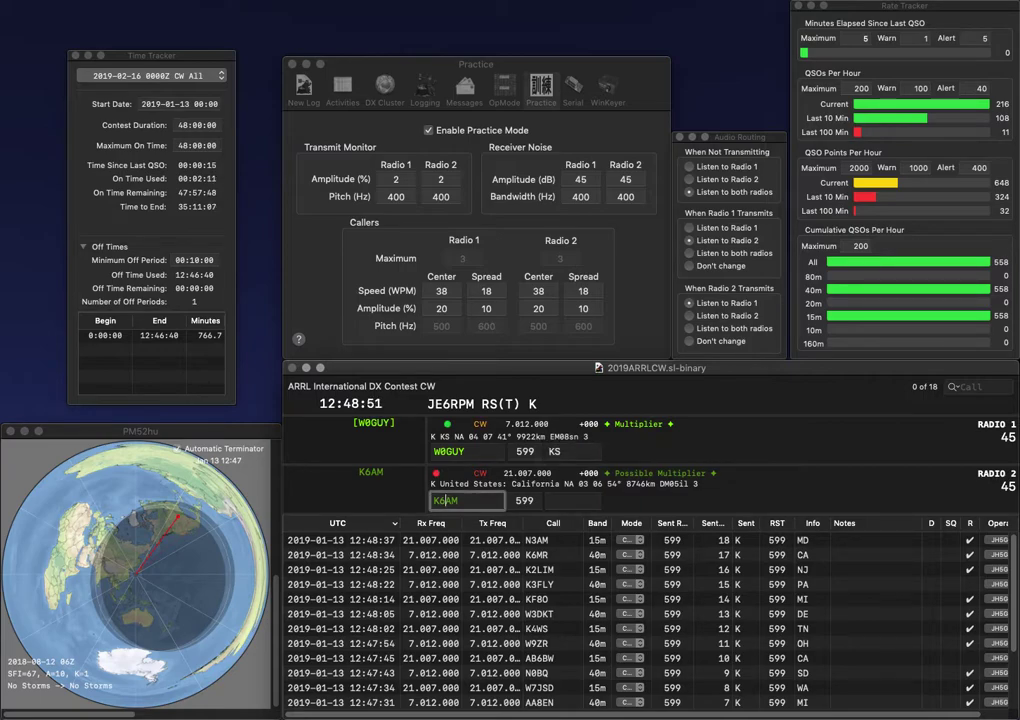
key(Return)
key(Tab)
key(Return)
text(KM)
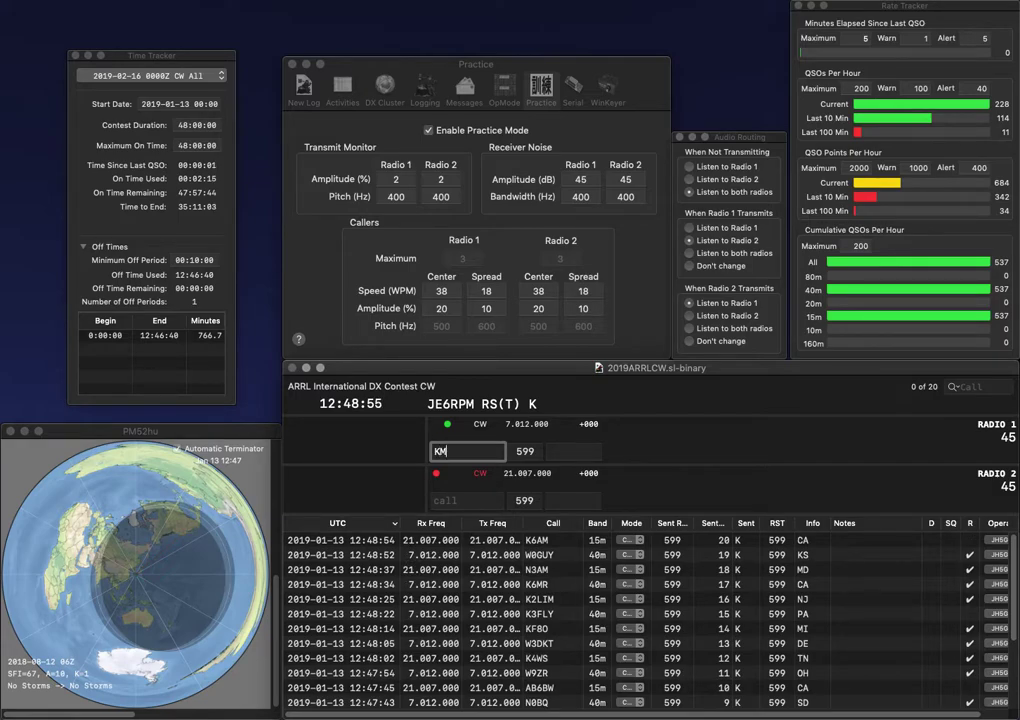
text(4VAD)
key(Return)
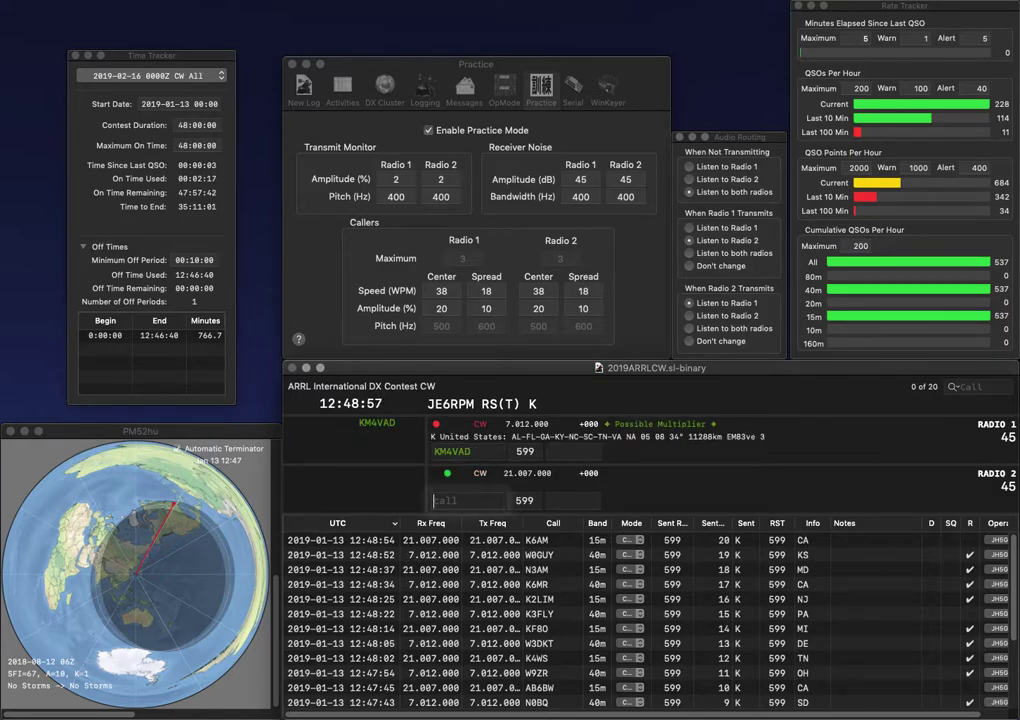
text(VE3)
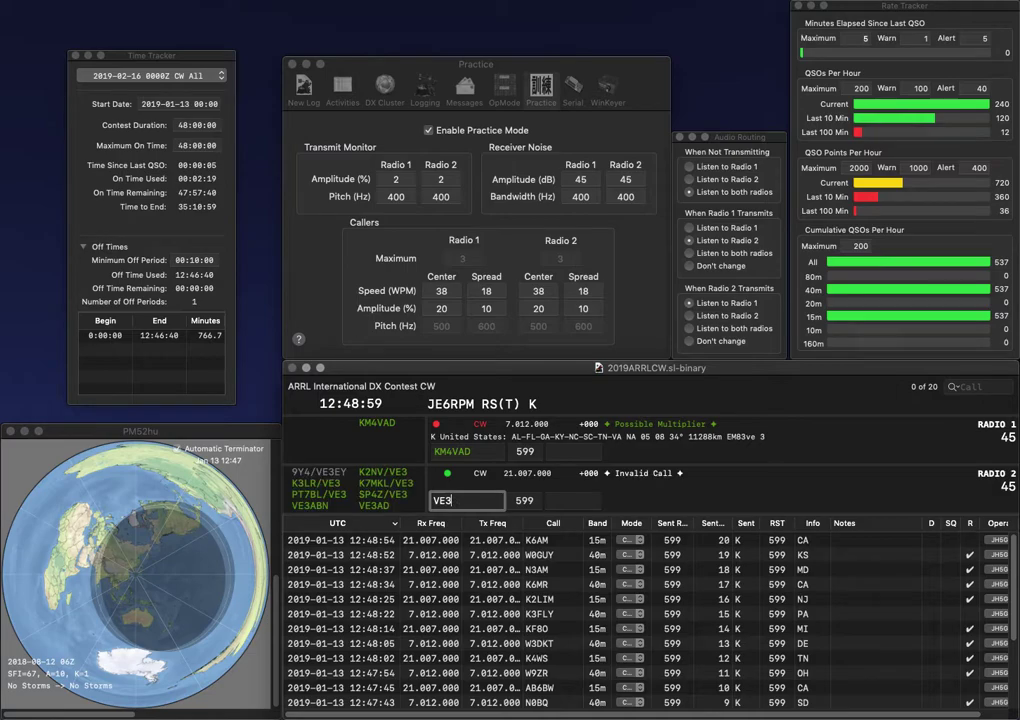
text(EDX)
key(Return)
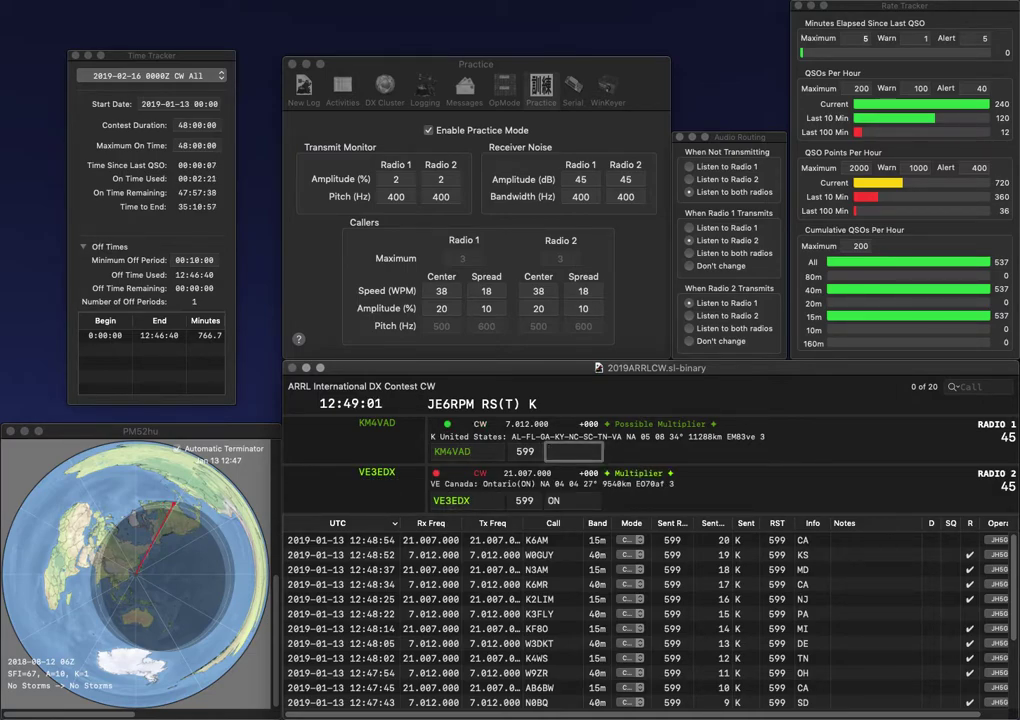
key(Return)
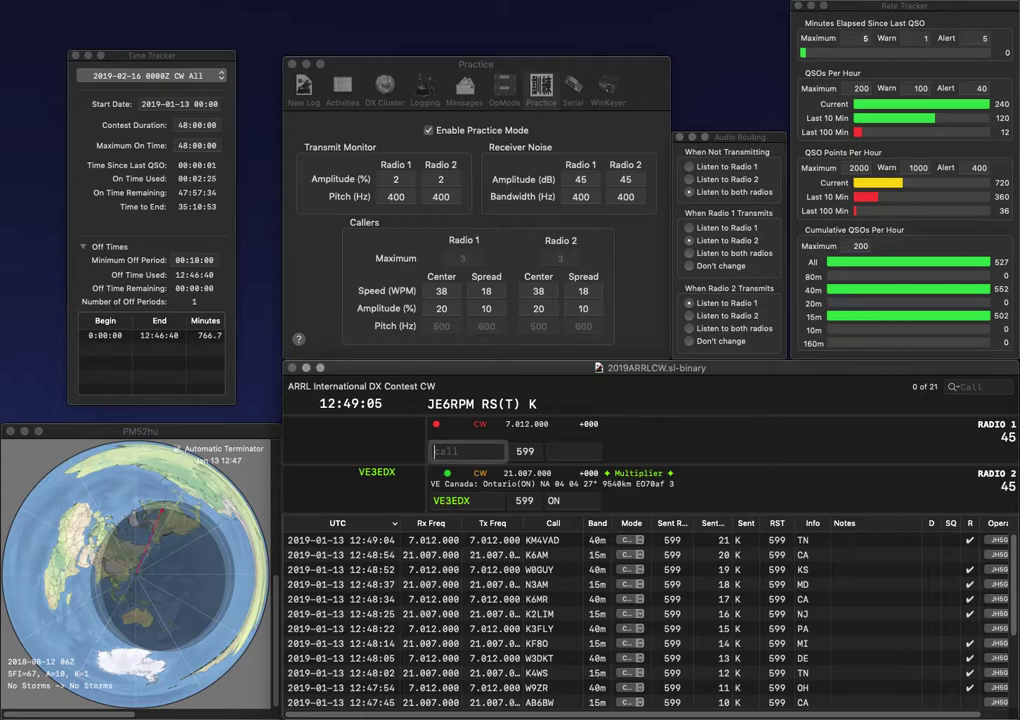
key(Return)
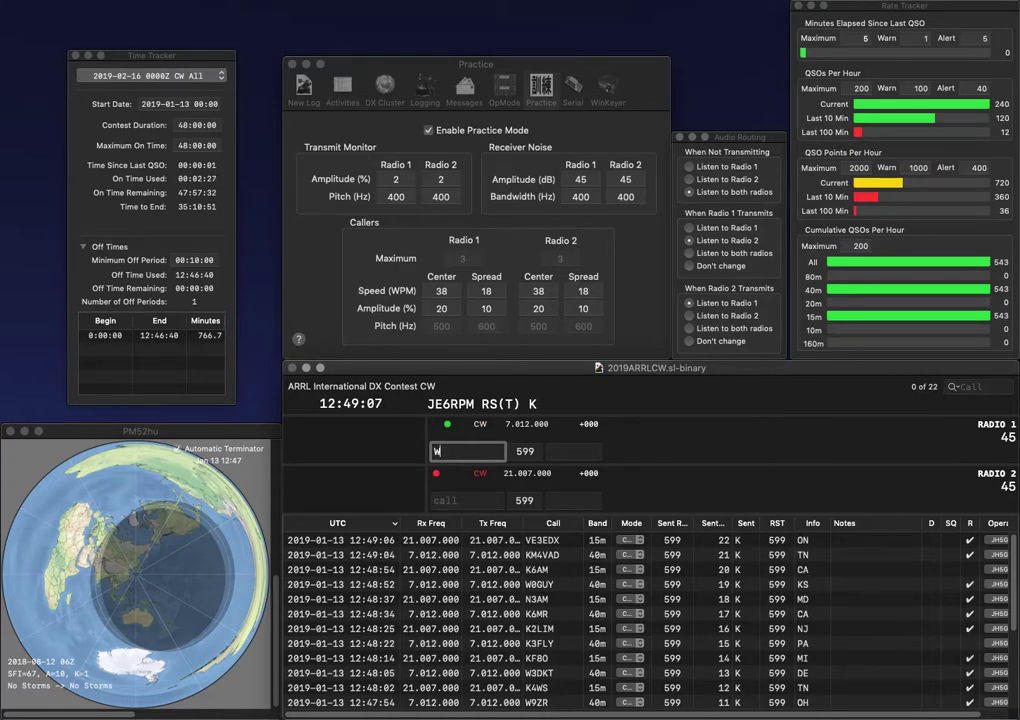
text(WD4GBW)
key(Return)
text(EW)
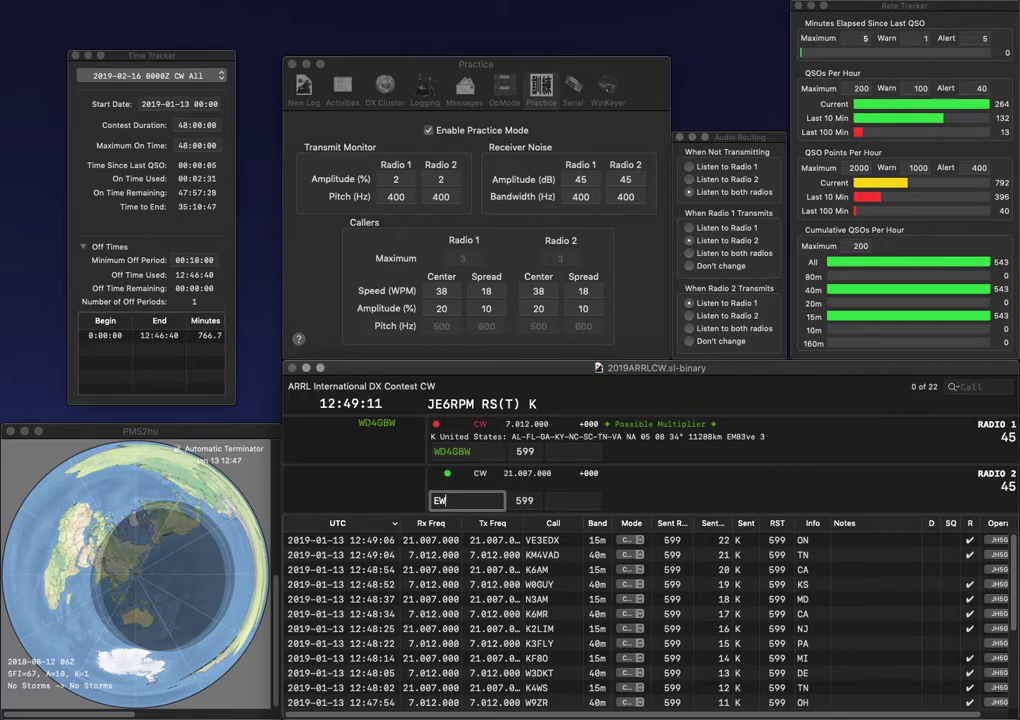
key(Return)
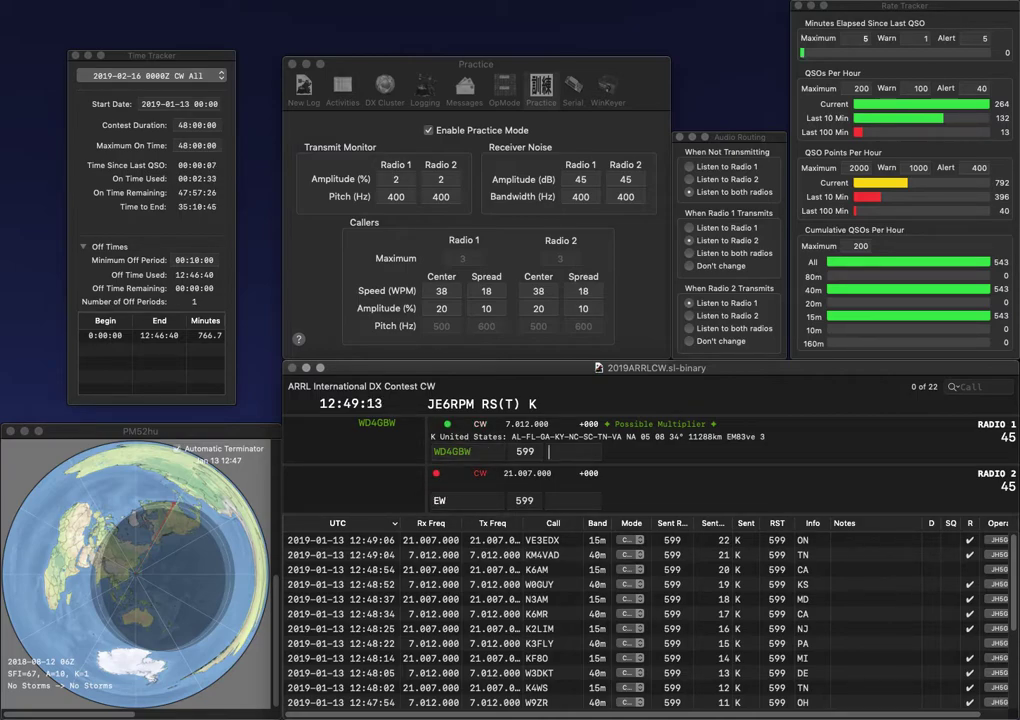
text(AL)
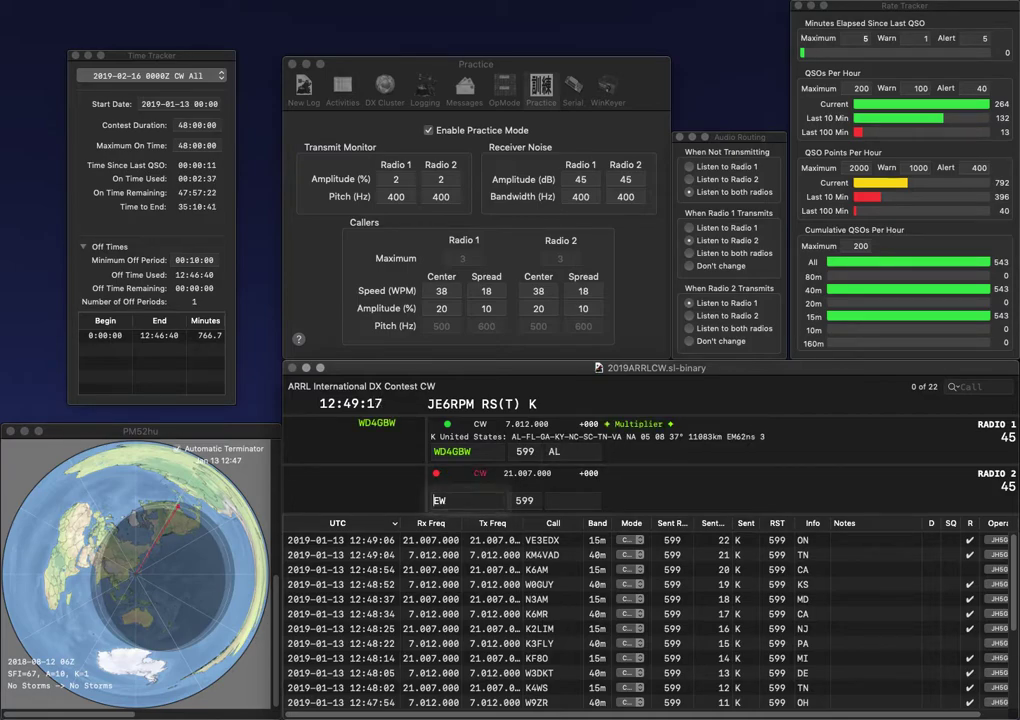
key(Return)
Complete and correct the Radio 2 call to W9EAA and answer that station.
text(W9)
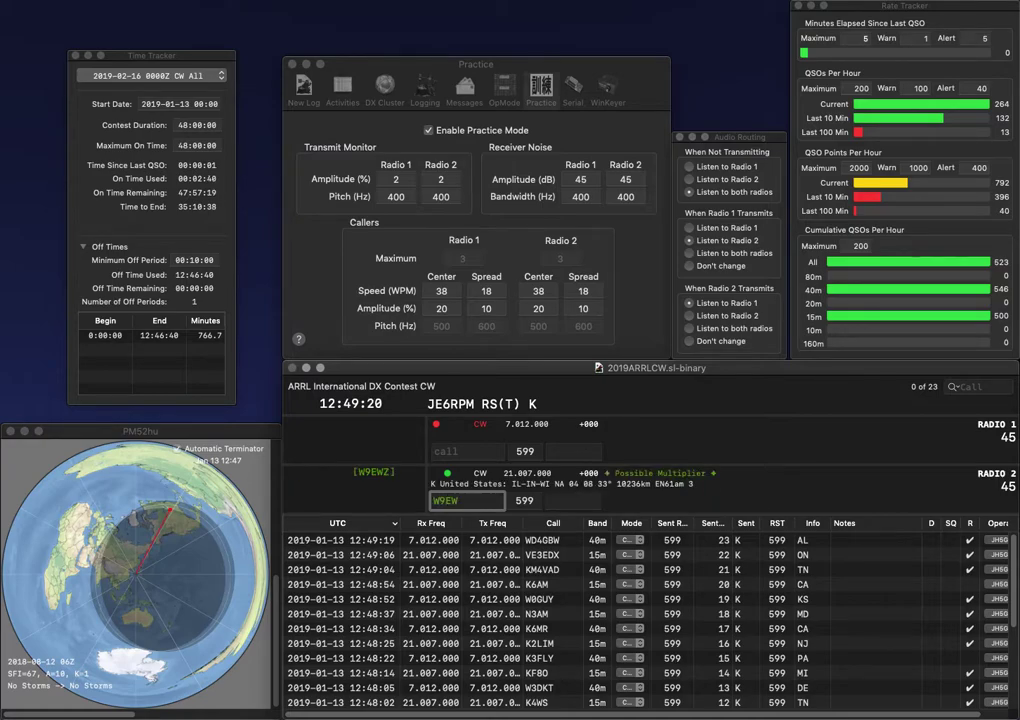
key(BackSpace)
text(AA)
key(Return)
text(K1RQ)
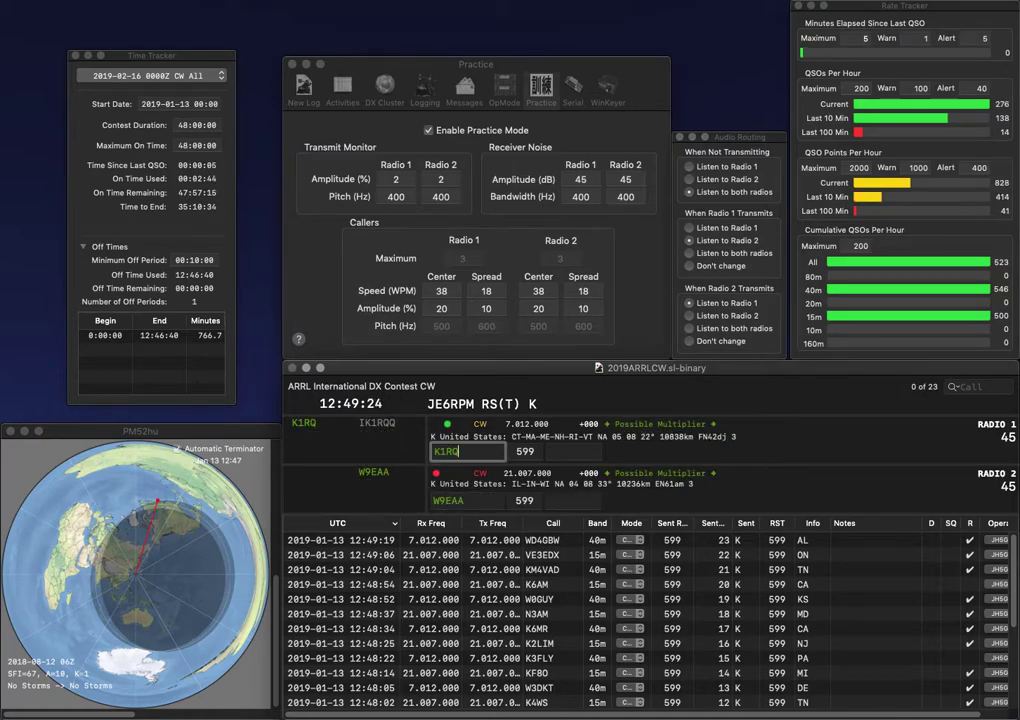
key(Return)
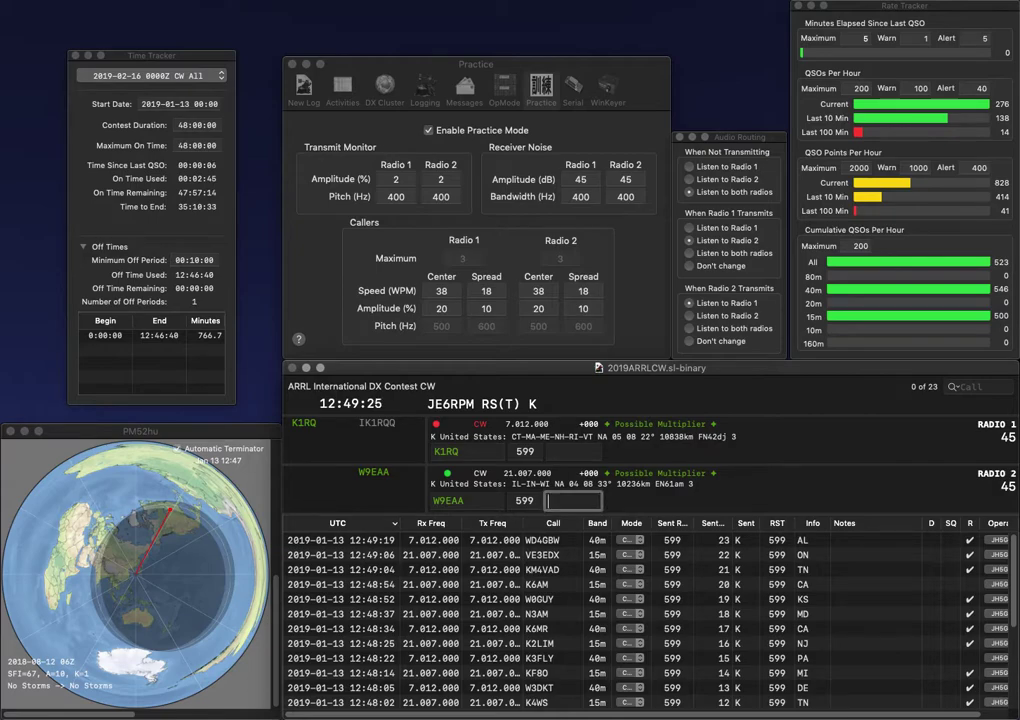
key(Return)
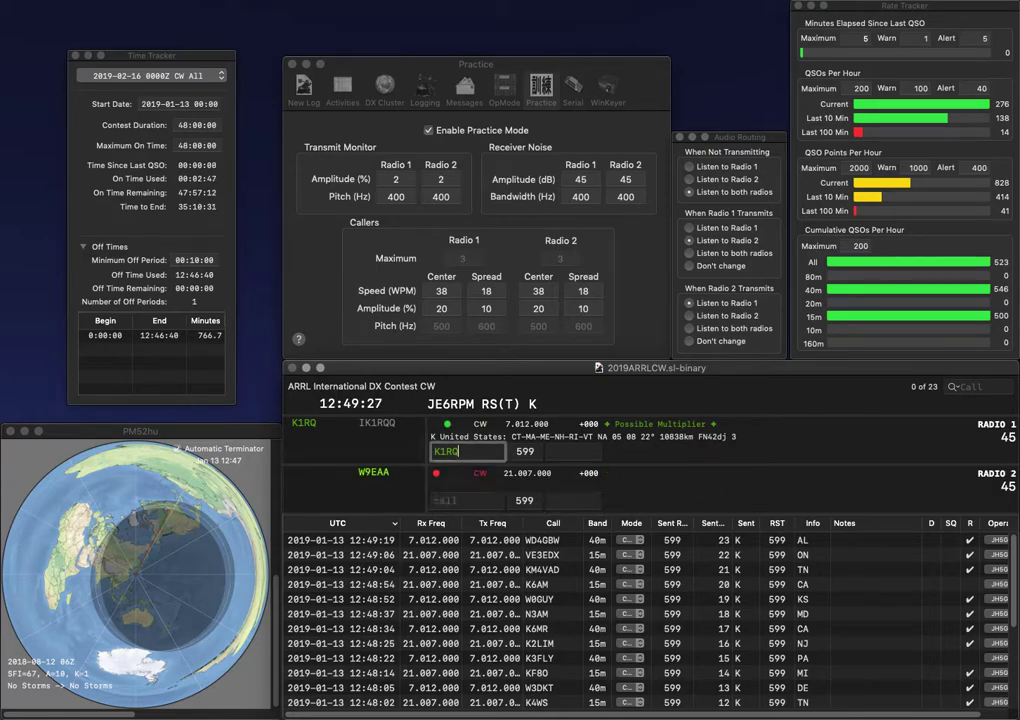
text(MA)
key(Return)
text(WD)
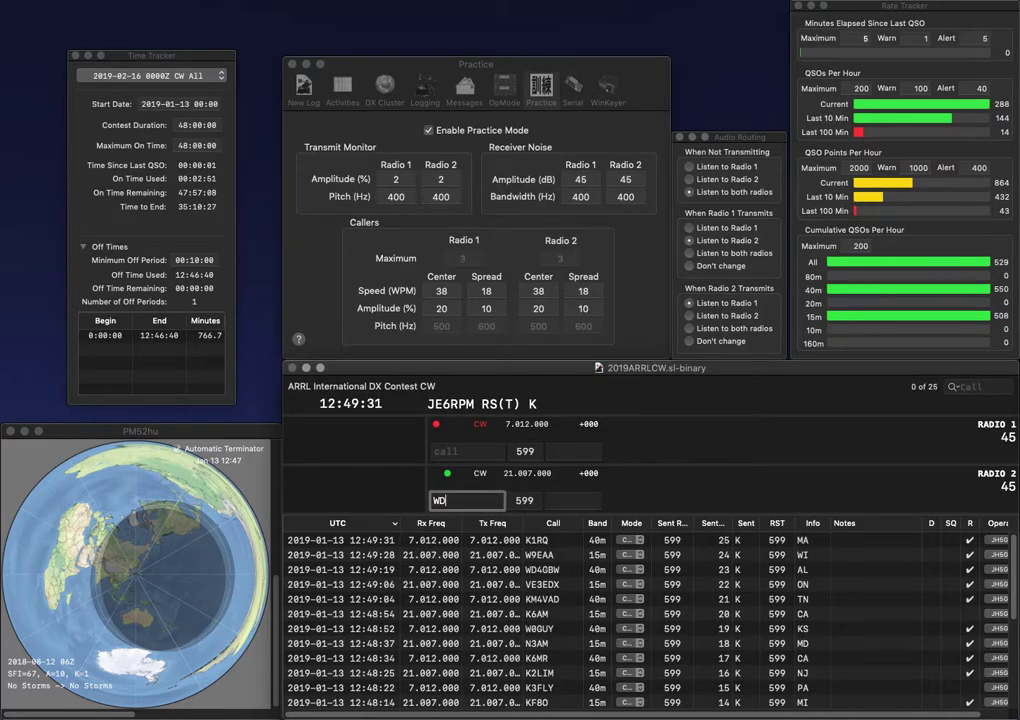
text(8RUW)
key(Return)
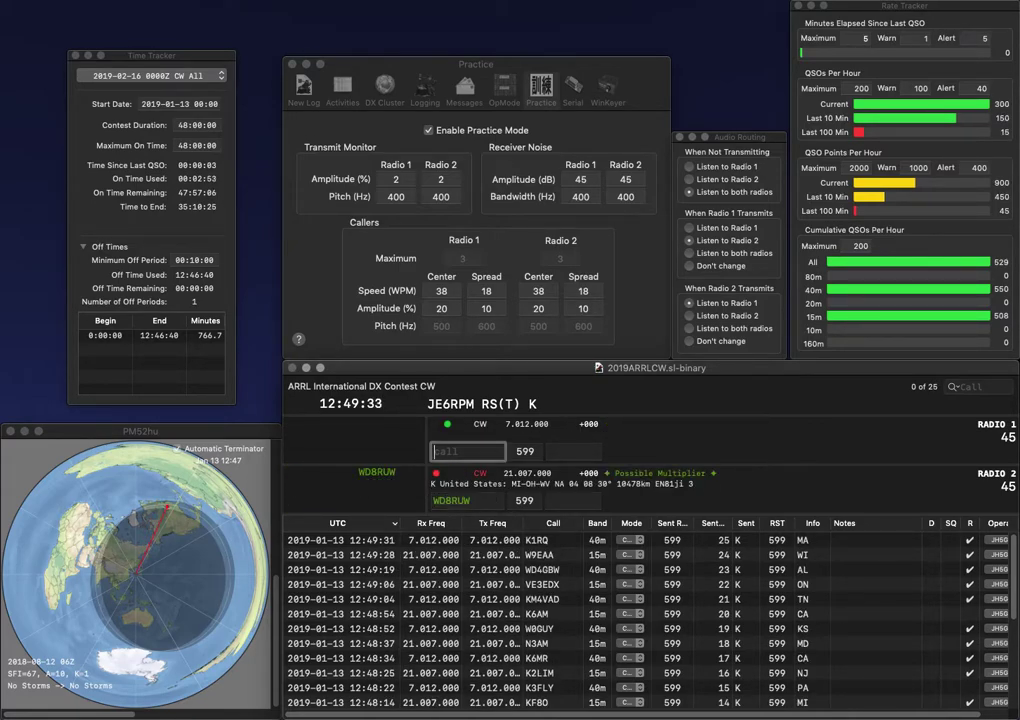
text(3FGO)
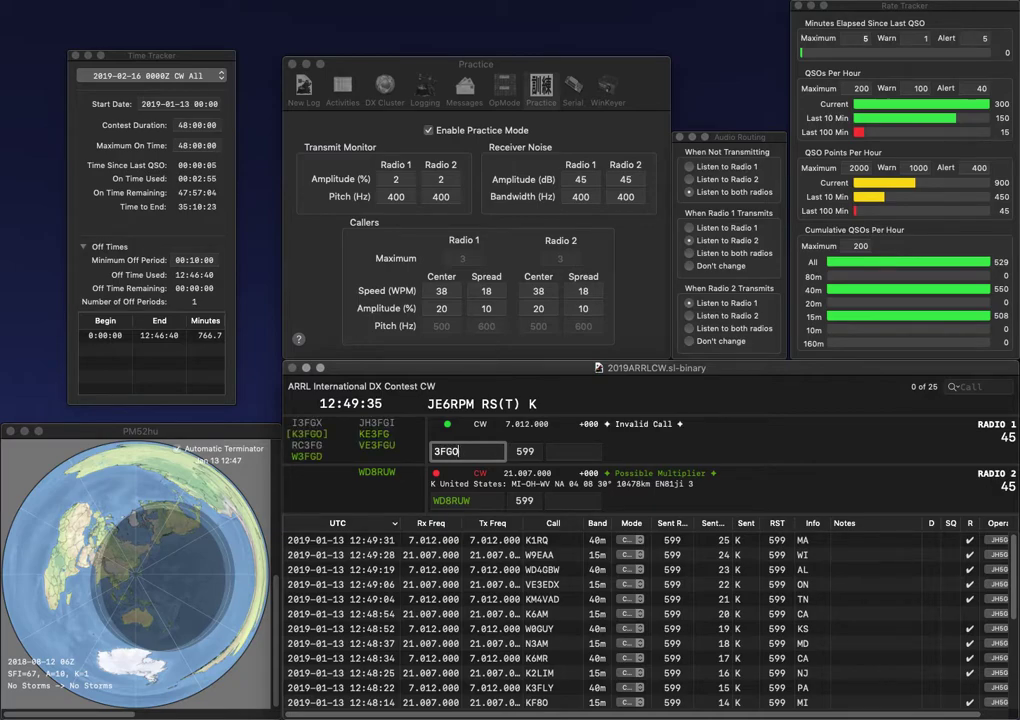
text(KK)
key(Return)
key(BackSpace)
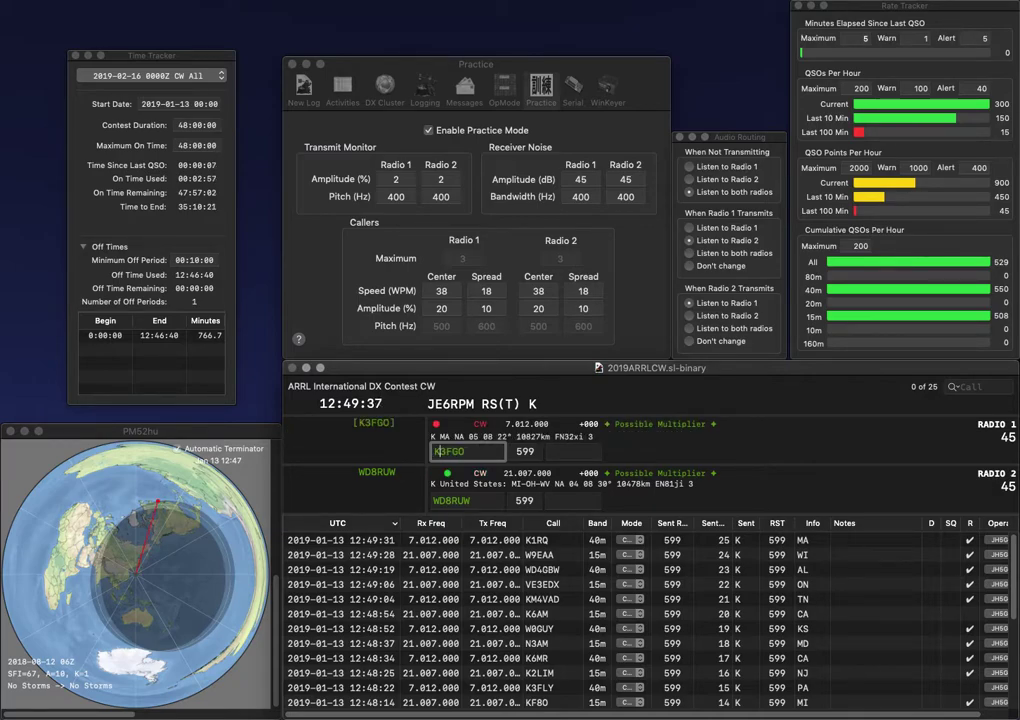
key(space)
text(MI)
key(Return)
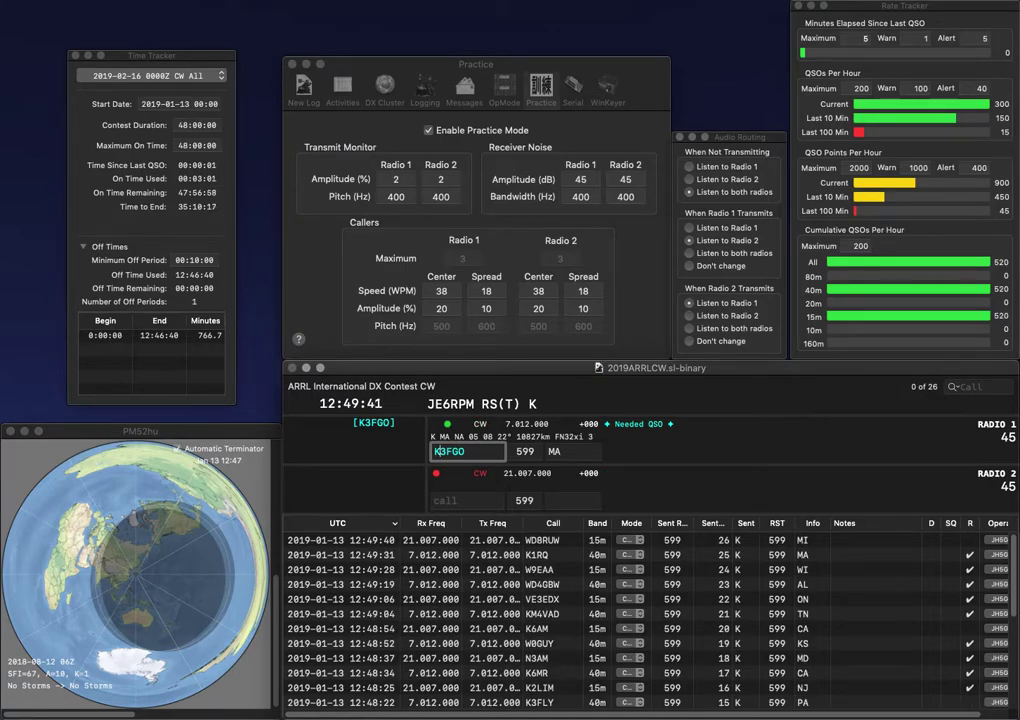
key(Return)
text(WW4JL)
key(Return)
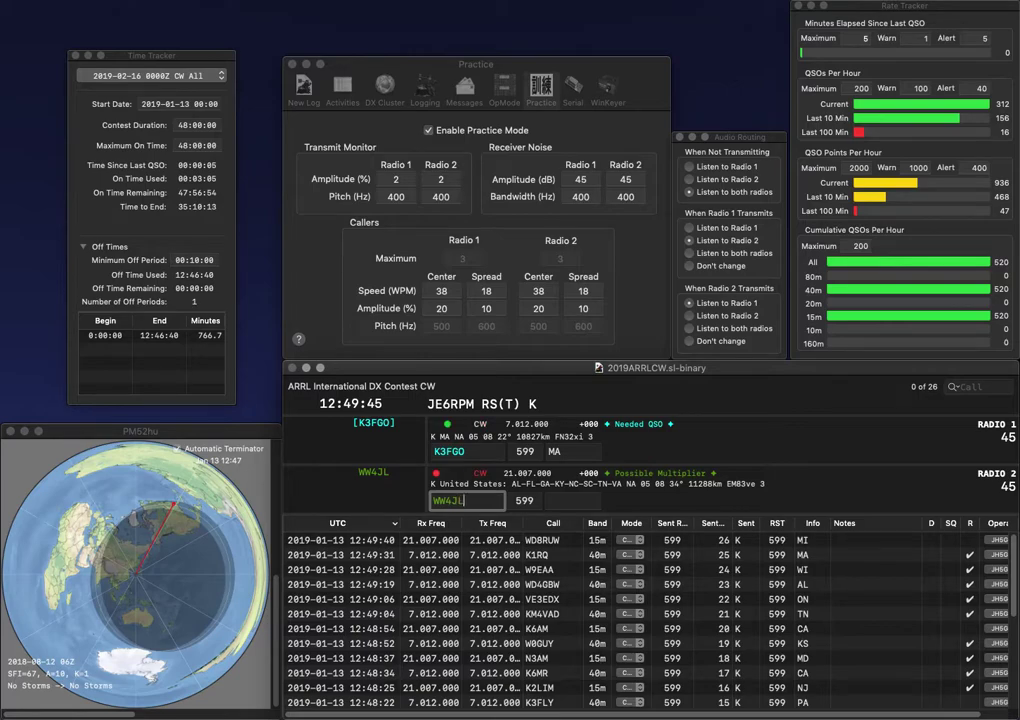
key(Tab)
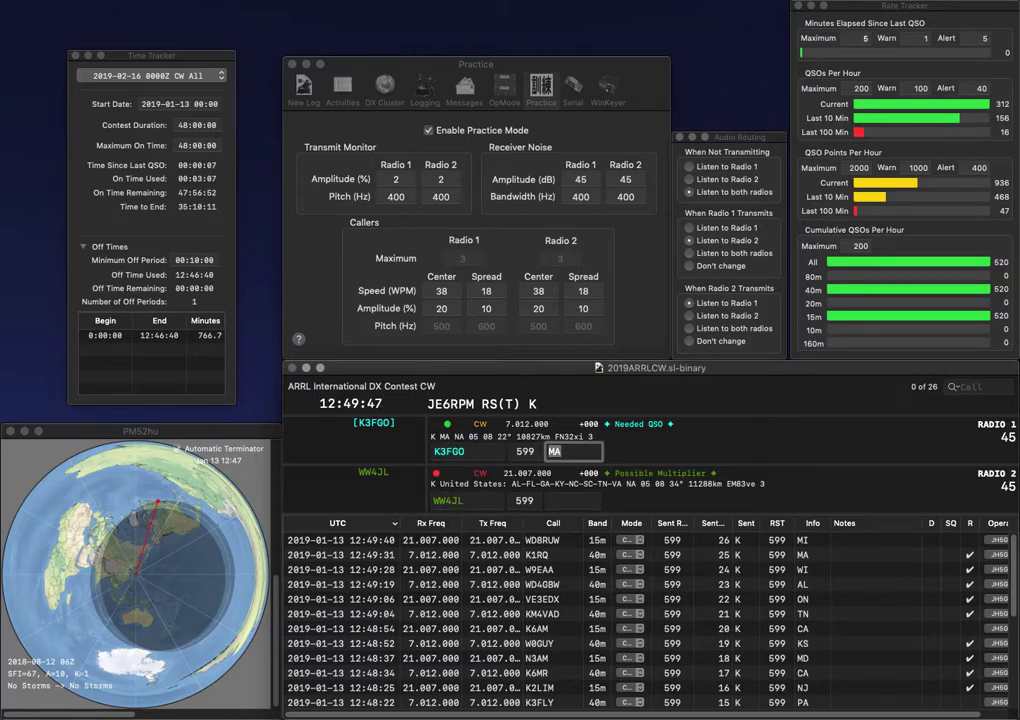
key(Return)
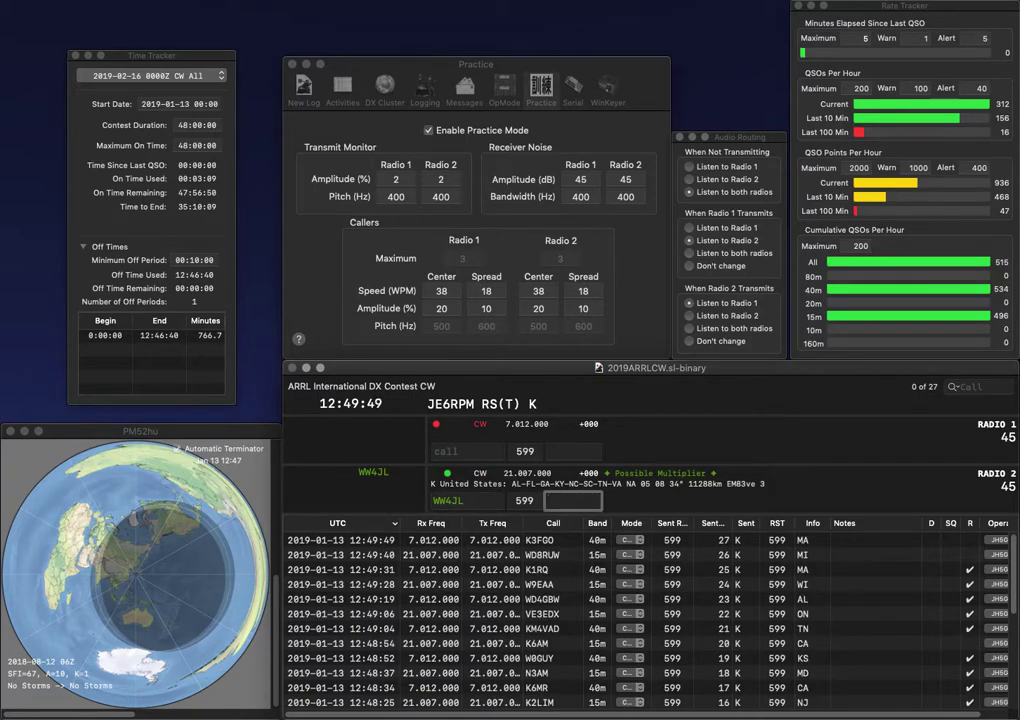
key(Return)
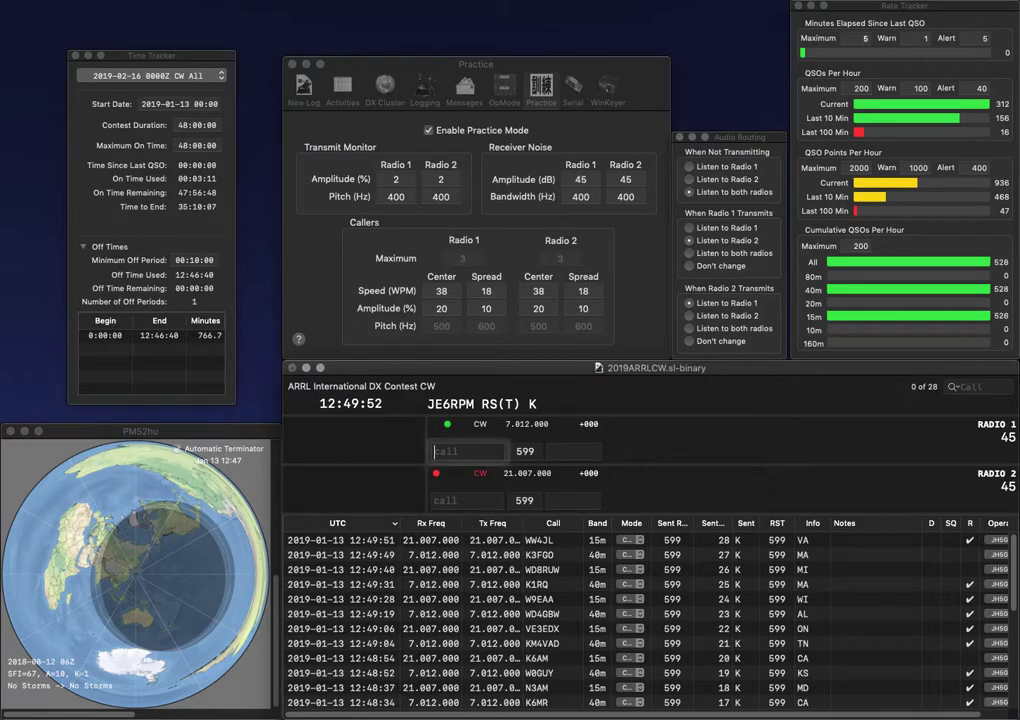
text(KJ5FA)
key(Return)
text(KK4YOK)
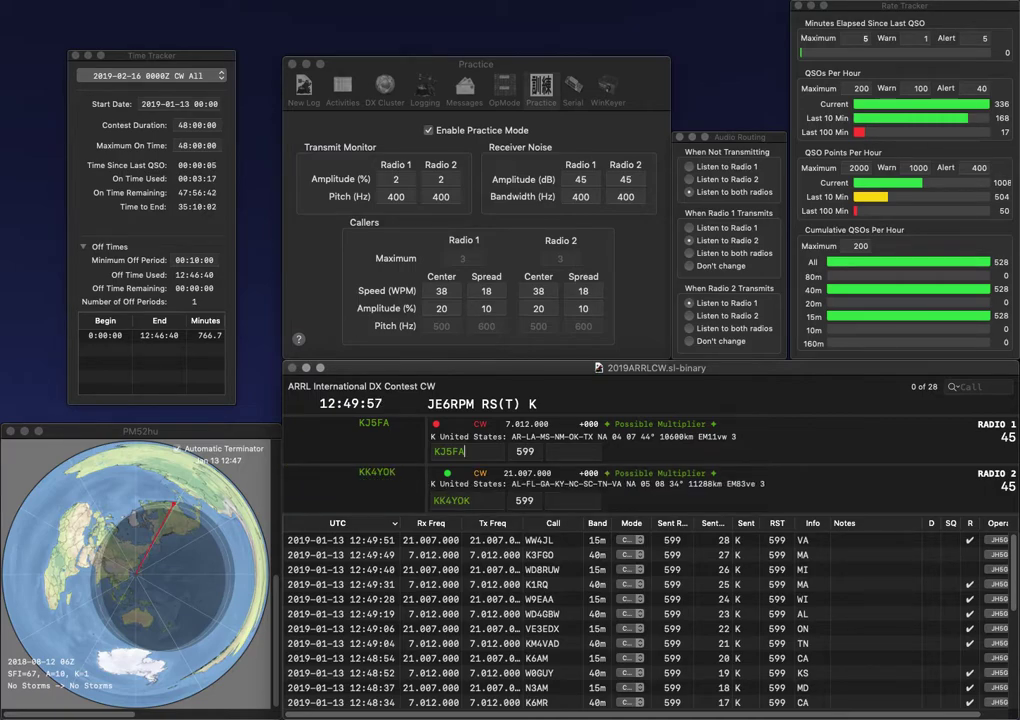
key(Return)
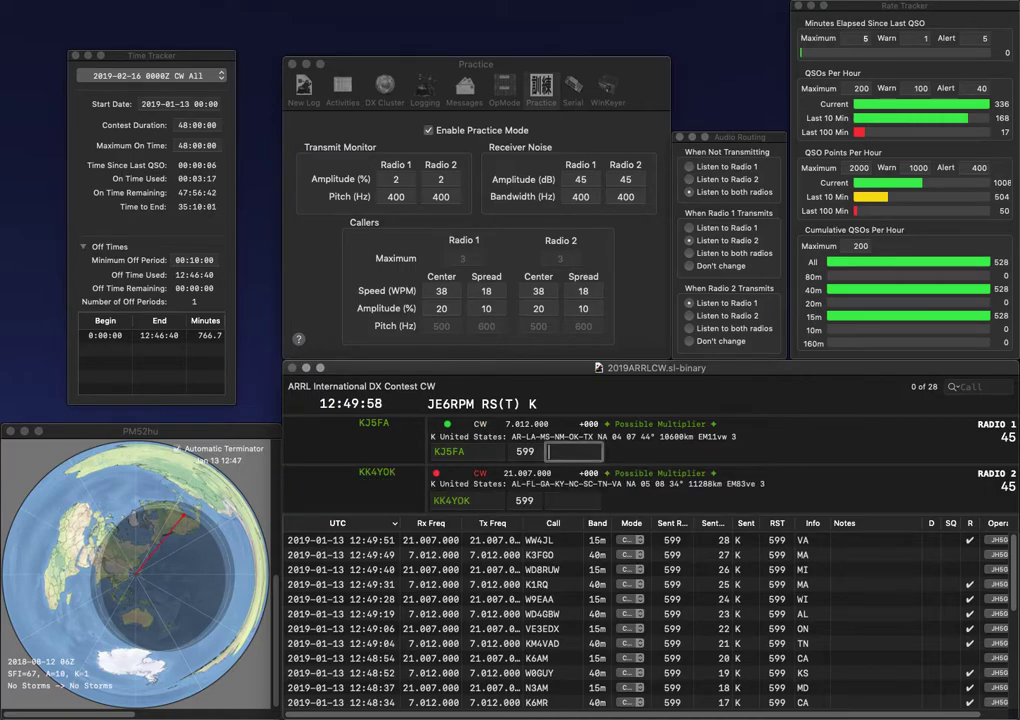
text(AR)
key(Return)
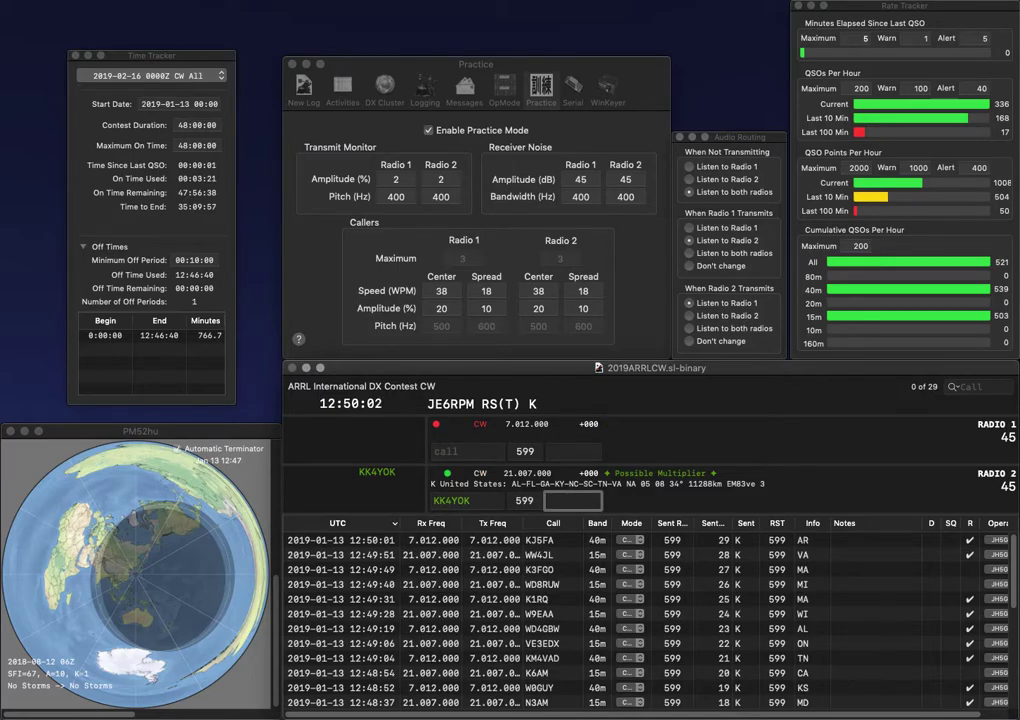
text(AL)
key(Return)
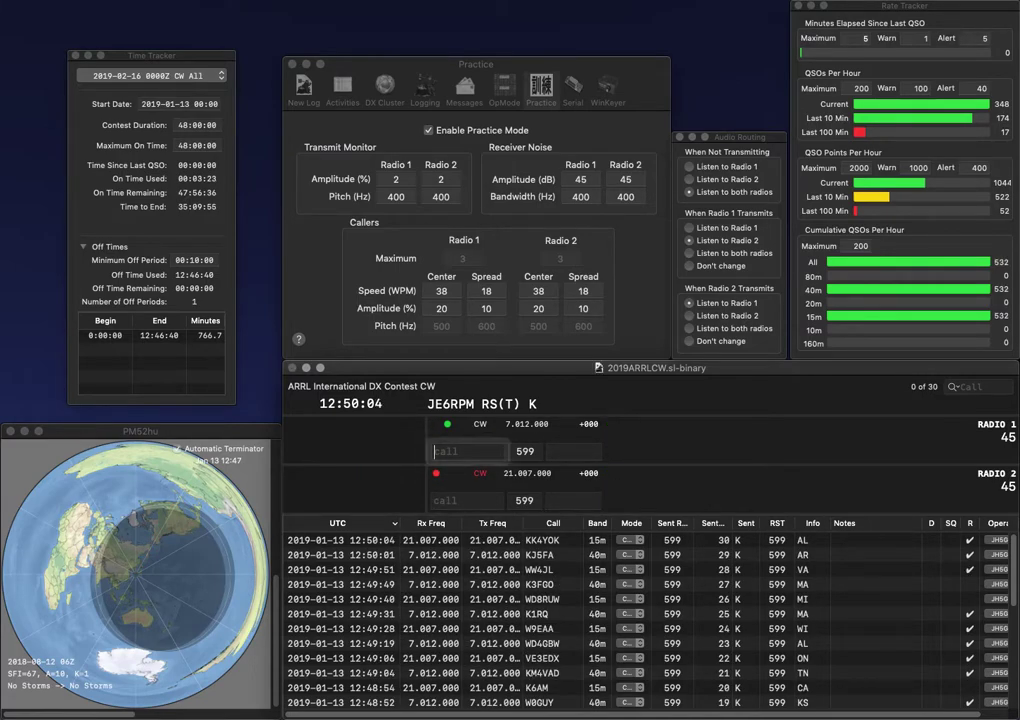
text(KZ)
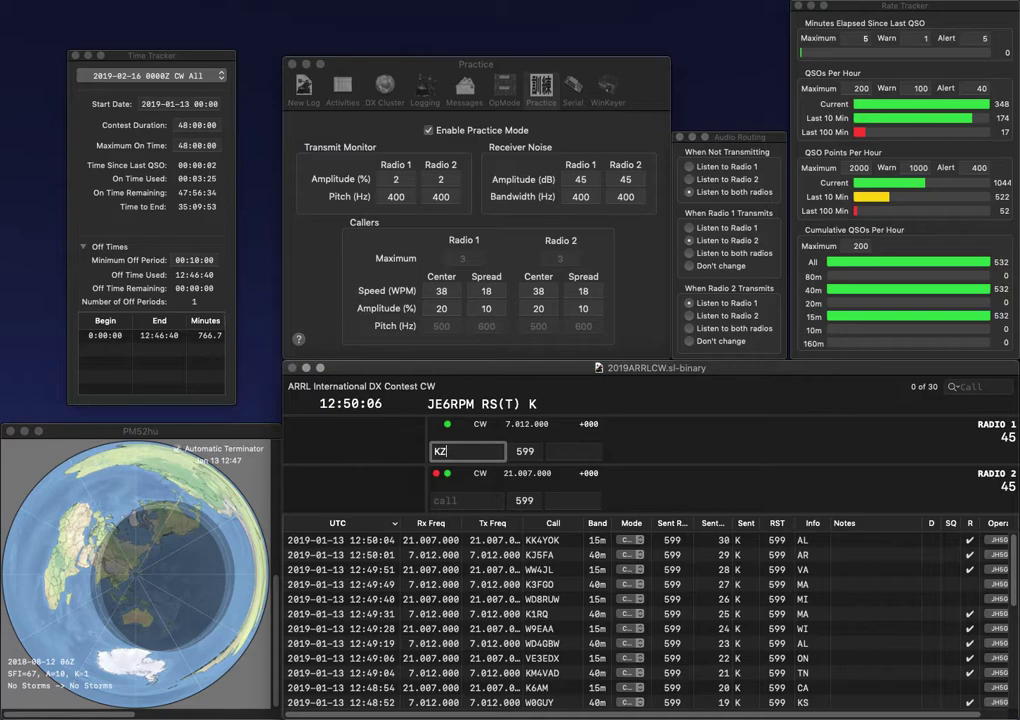
text(6)
key(Return)
text(KE2)
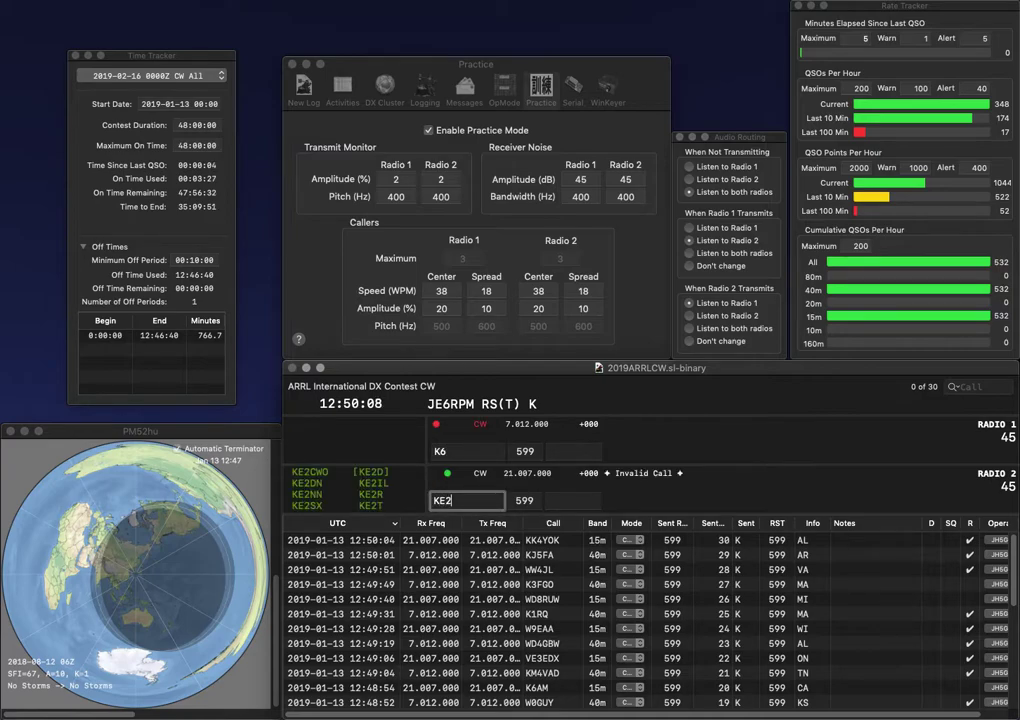
text(JL)
key(Return)
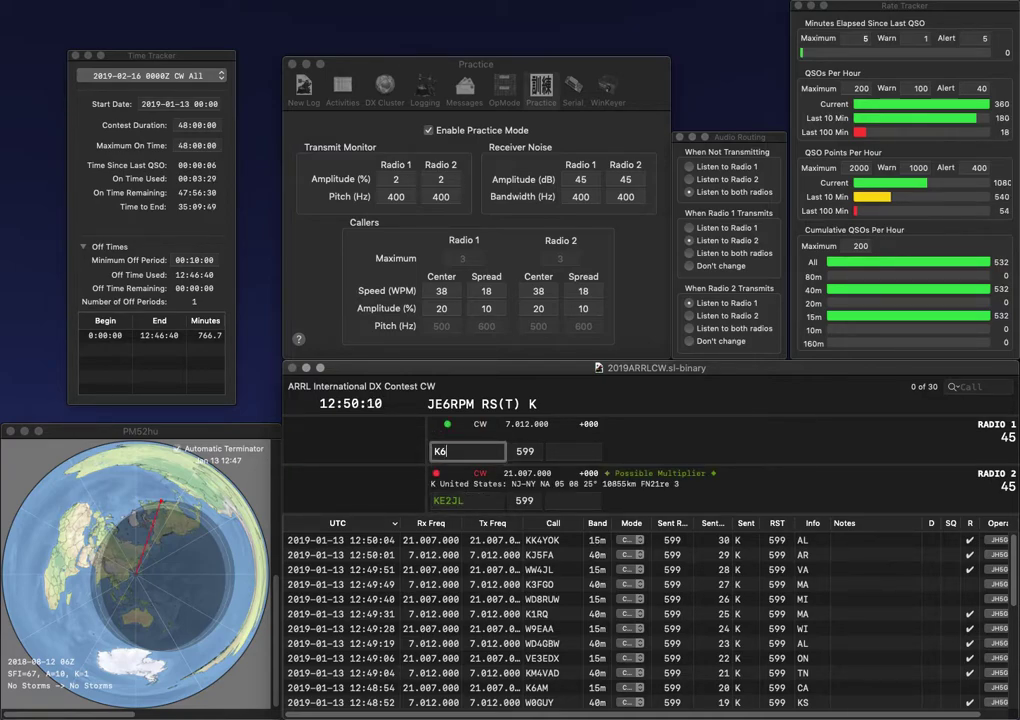
Change the partial Radio 1 call to K7C and correct the Radio 2 call to K2JL.
text(C)
key(Return)
key(Left)
key(Left)
key(Left)
key(BackSpace)
key(Return)
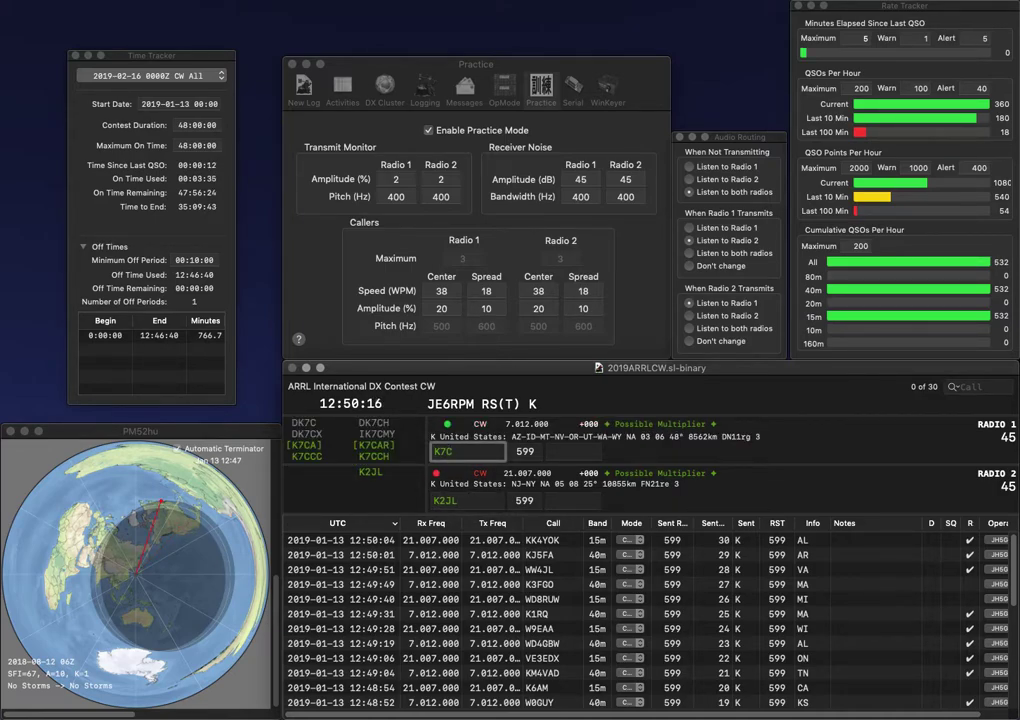
key(Left)
text(P)
key(Return)
text(NJ)
key(Return)
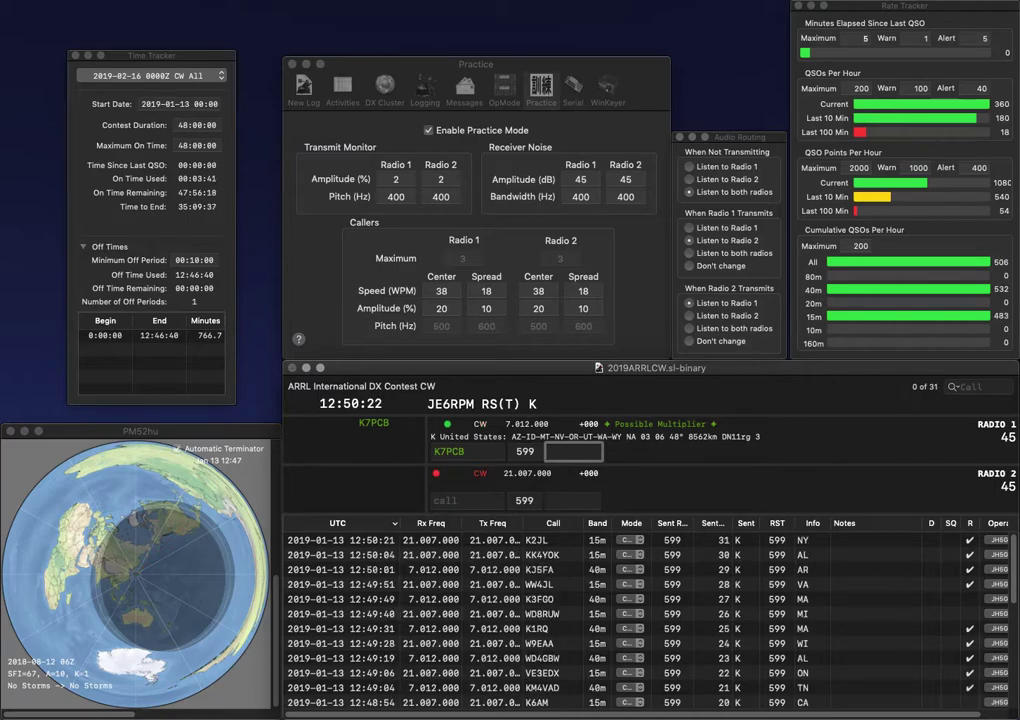
text(UT)
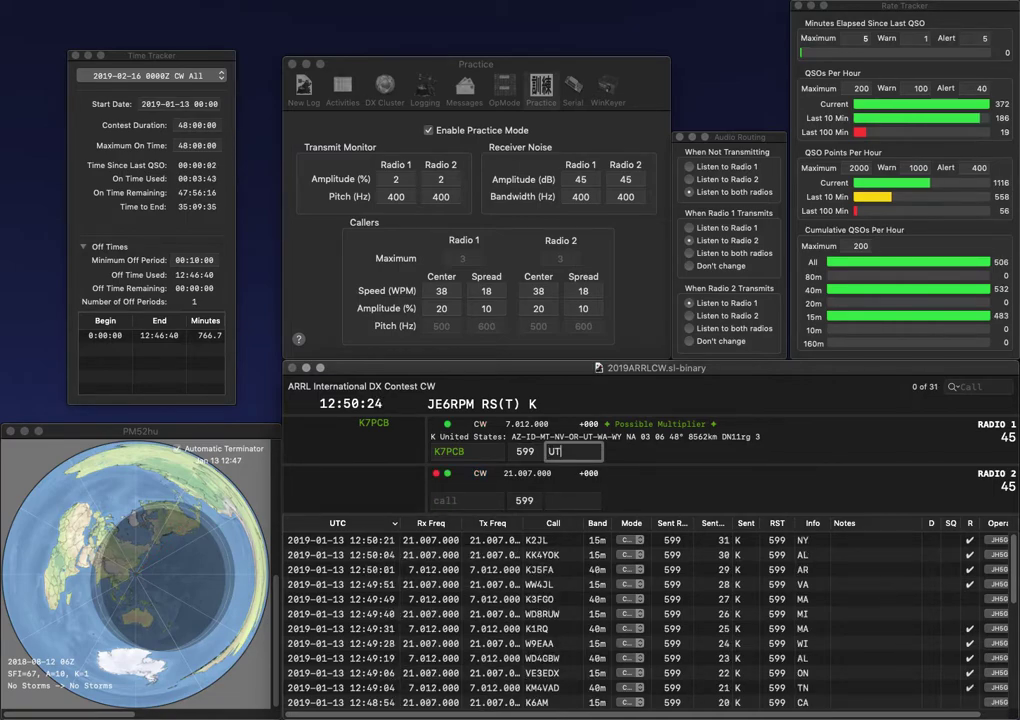
key(Return)
text(KC6CK)
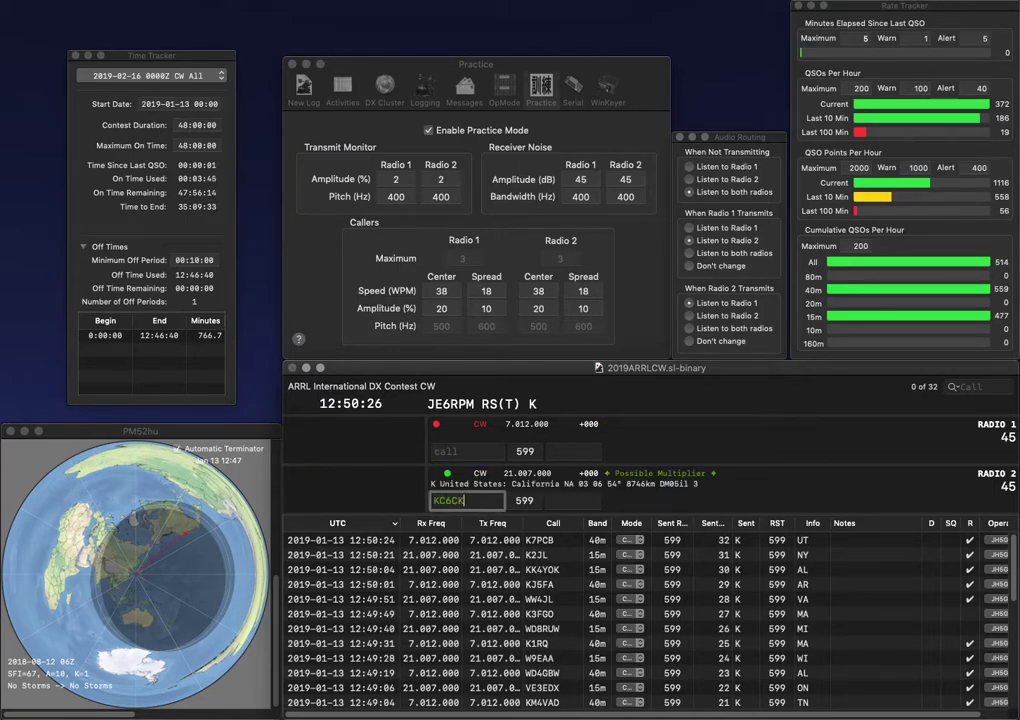
key(BackSpace)
text(GL)
key(Return)
text(KJ4MSR)
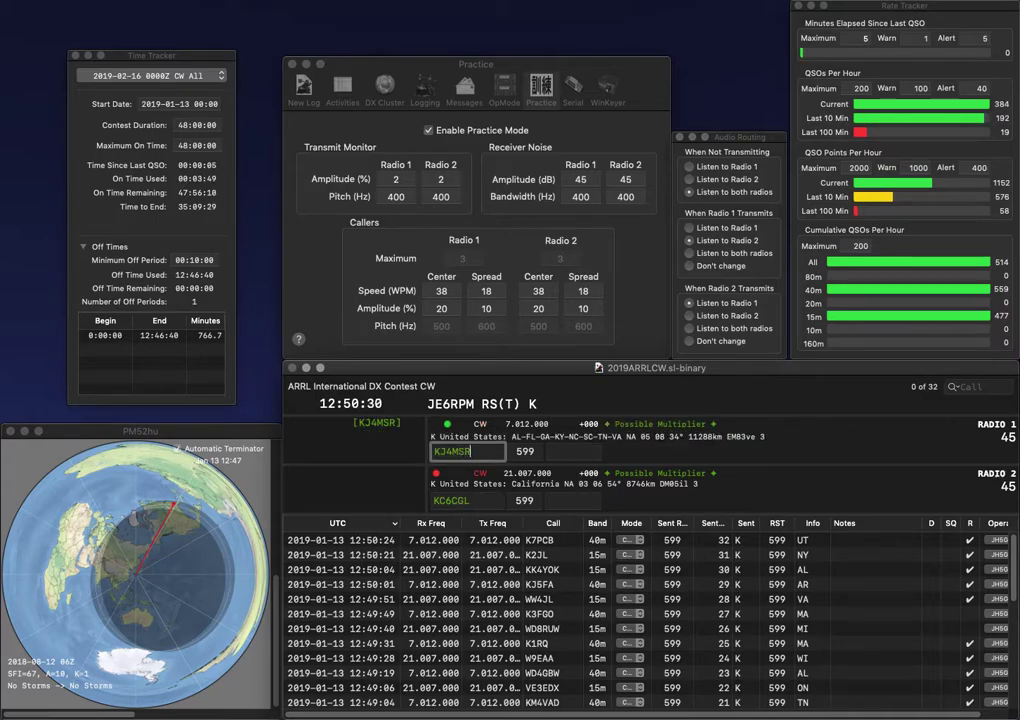
key(Return)
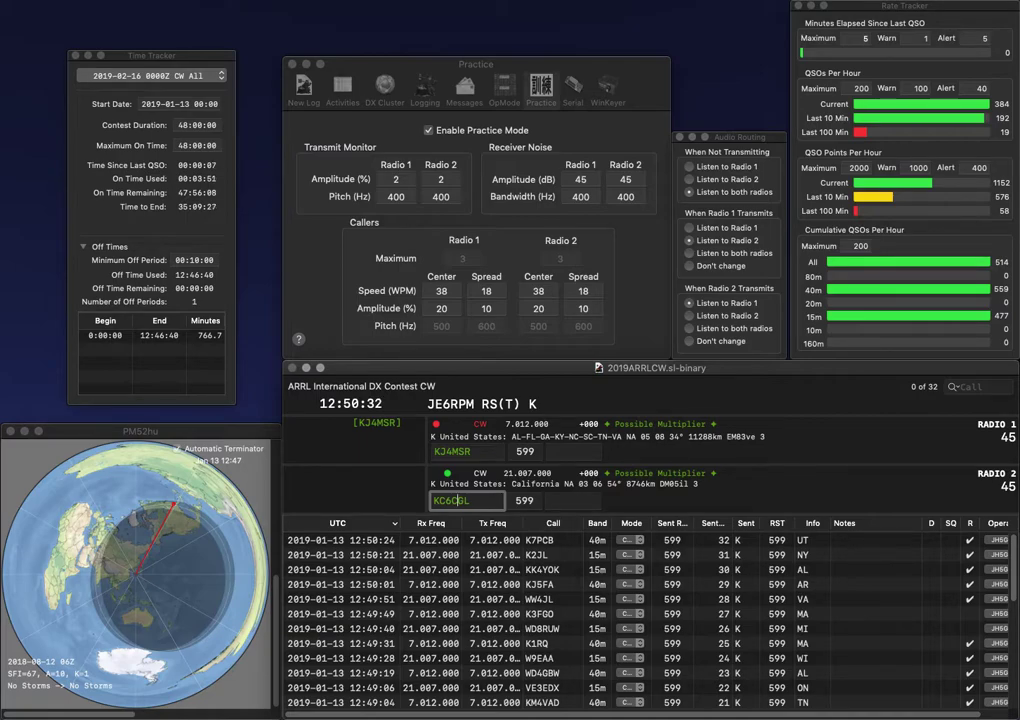
key(BackSpace)
text(K)
key(Return)
text(VA)
key(Return)
text(CA)
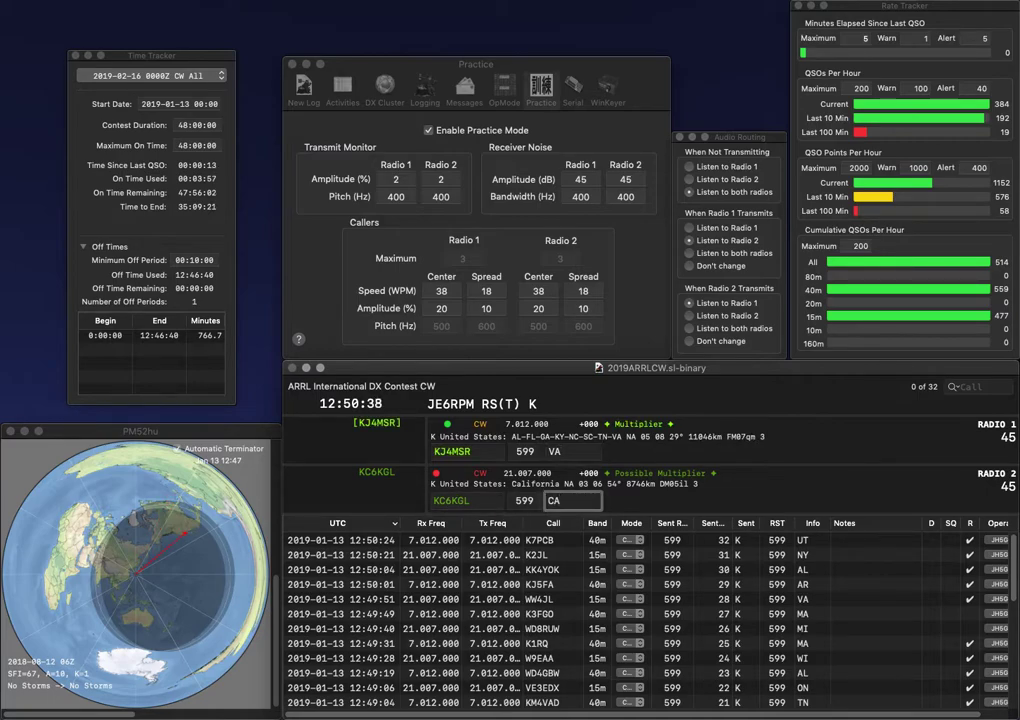
key(Return)
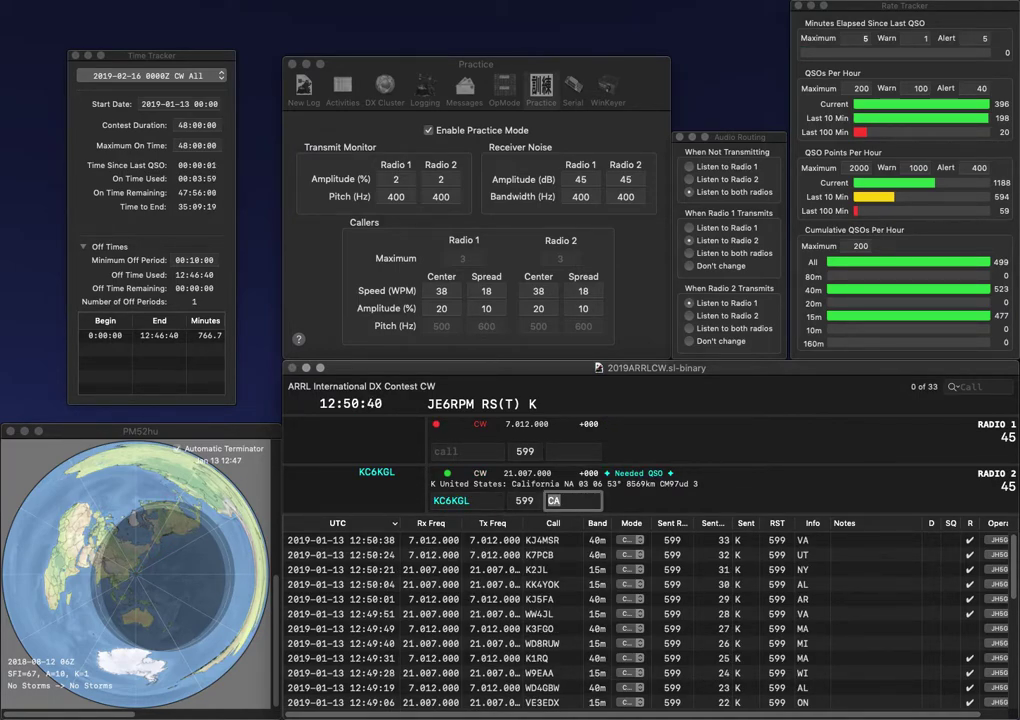
key(Return)
text(W)
text(7JY)
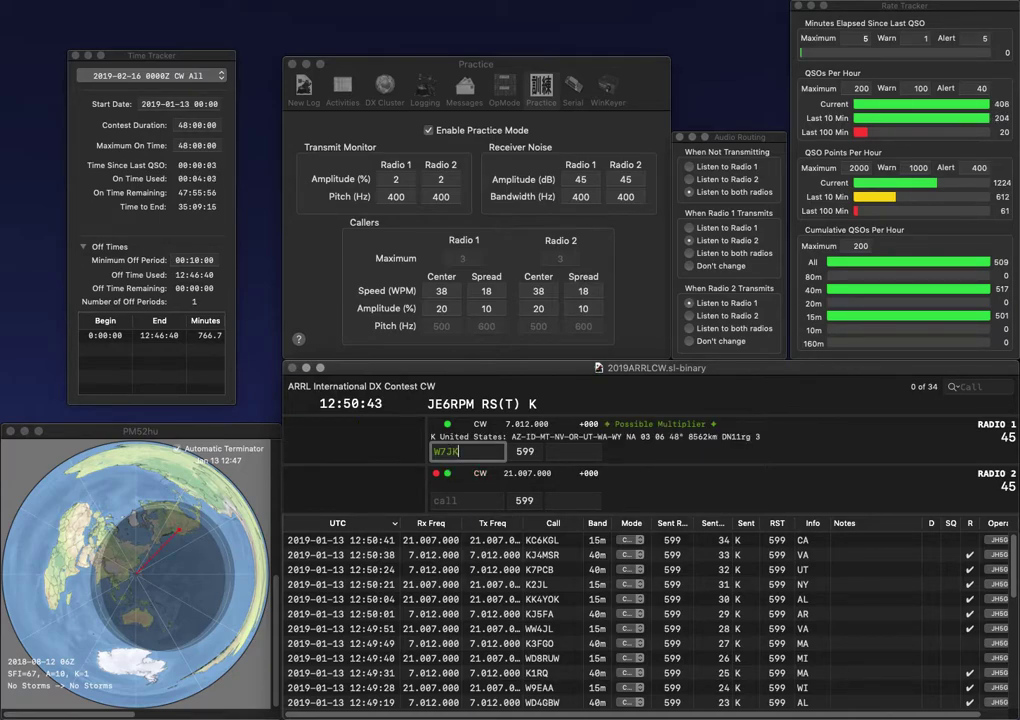
key(Return)
text(8QKY)
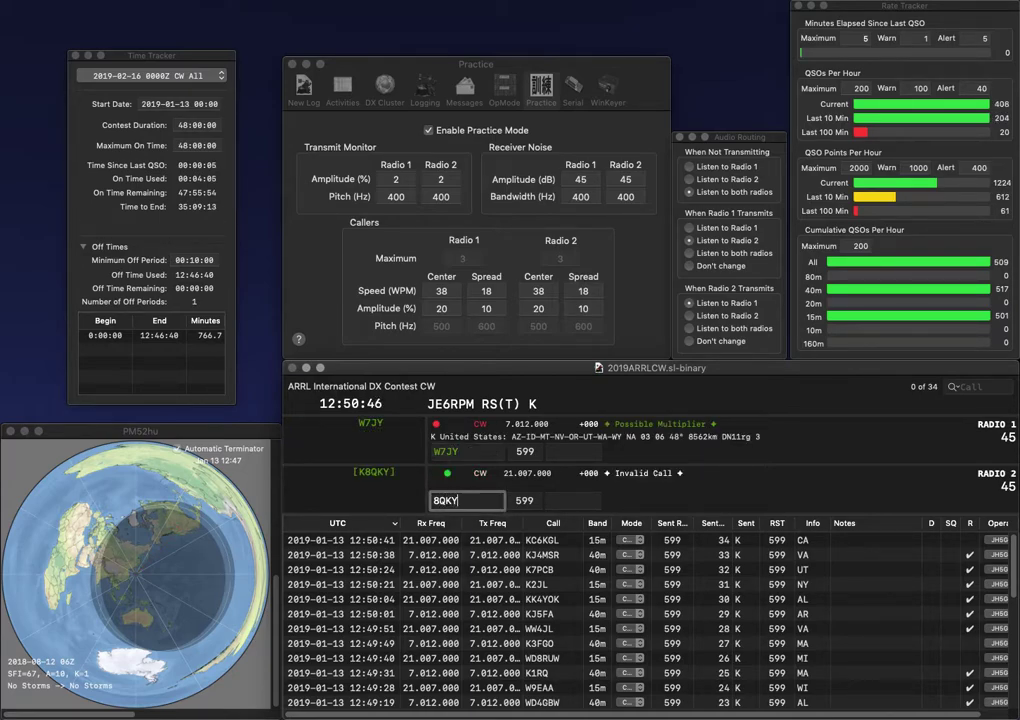
key(Home)
text(W)
key(BackSpace)
text(K)
key(Return)
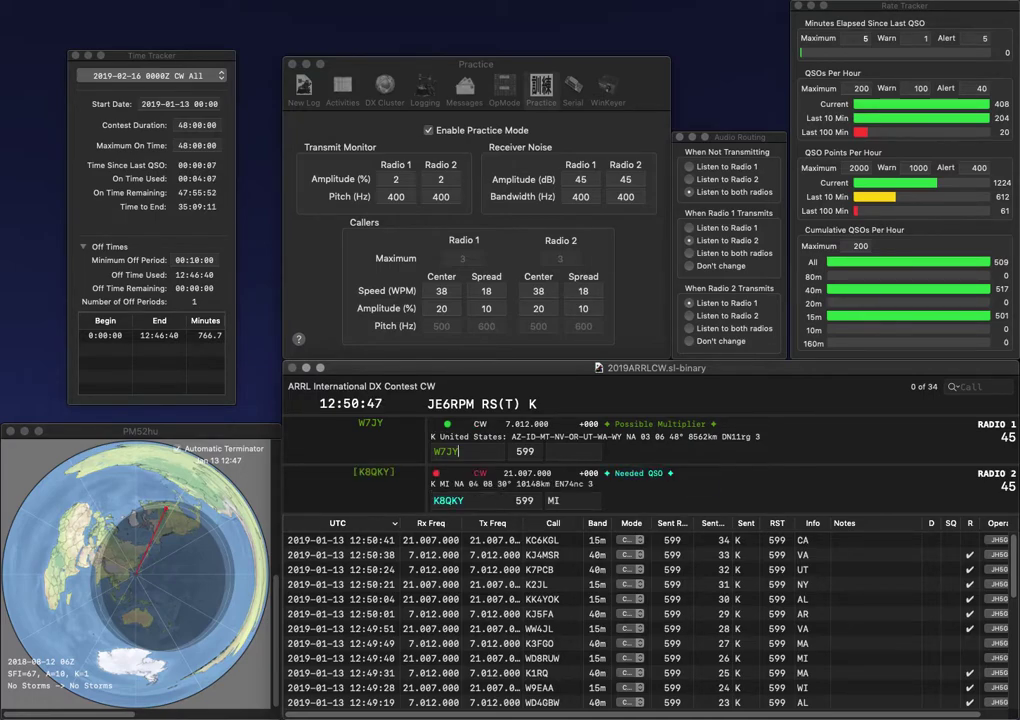
text(UT)
key(Return)
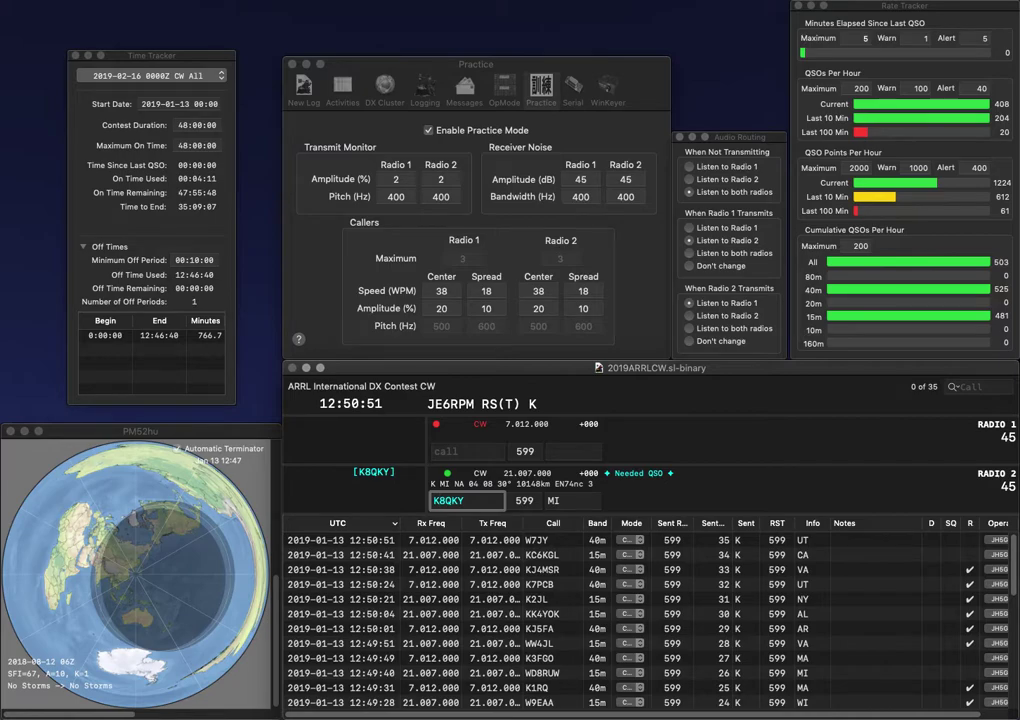
key(Return)
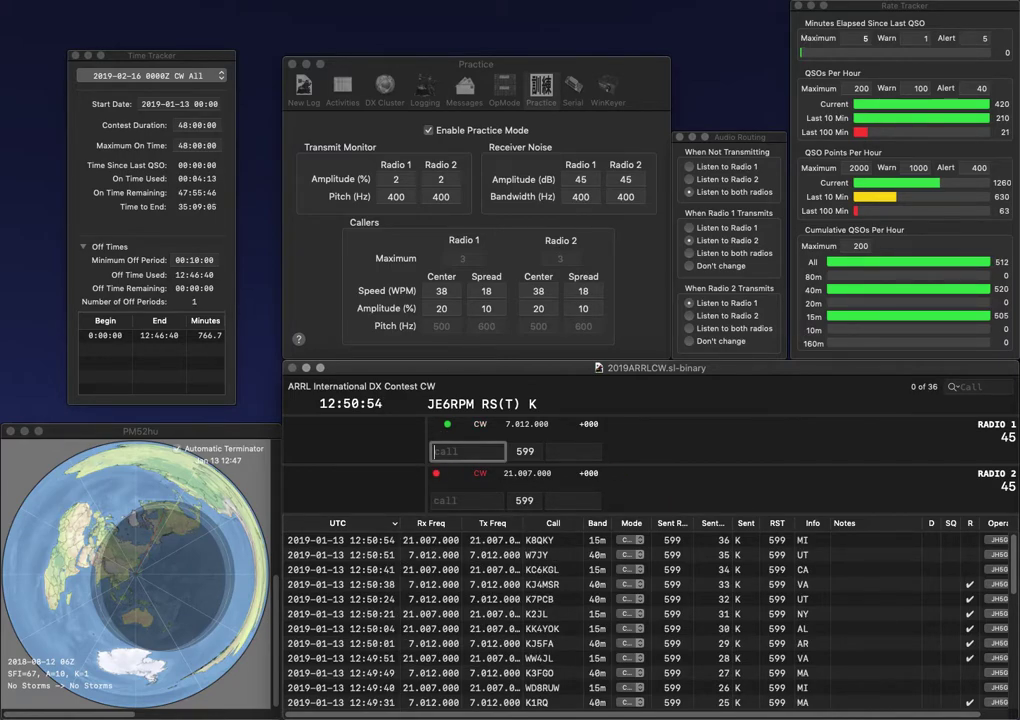
text(WT2PC)
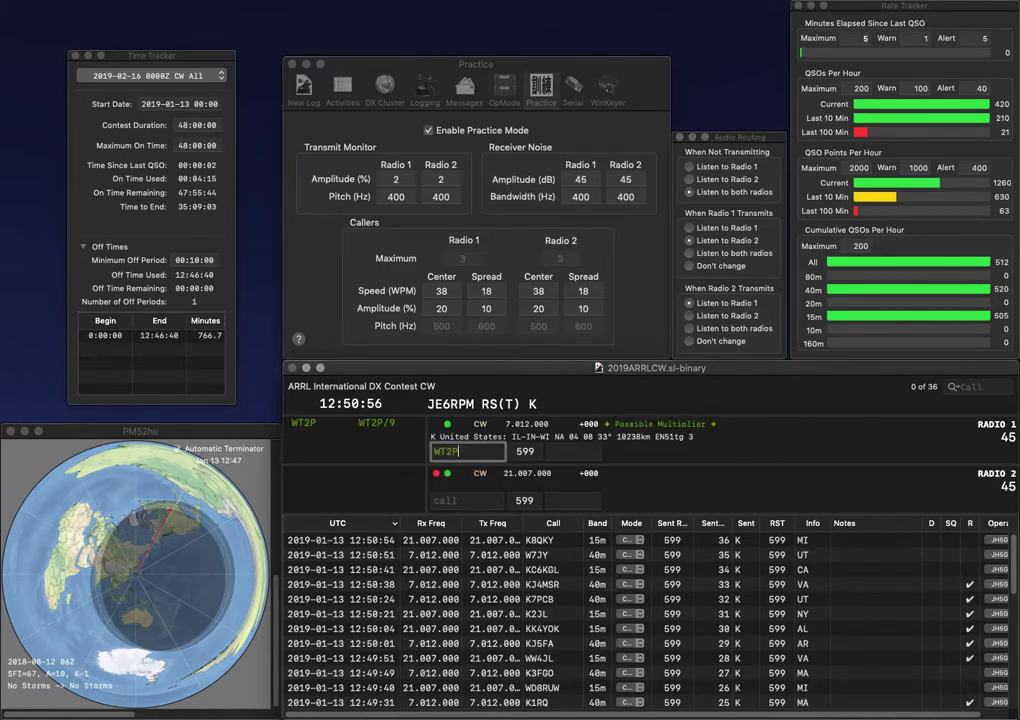
key(BackSpace)
text(/)
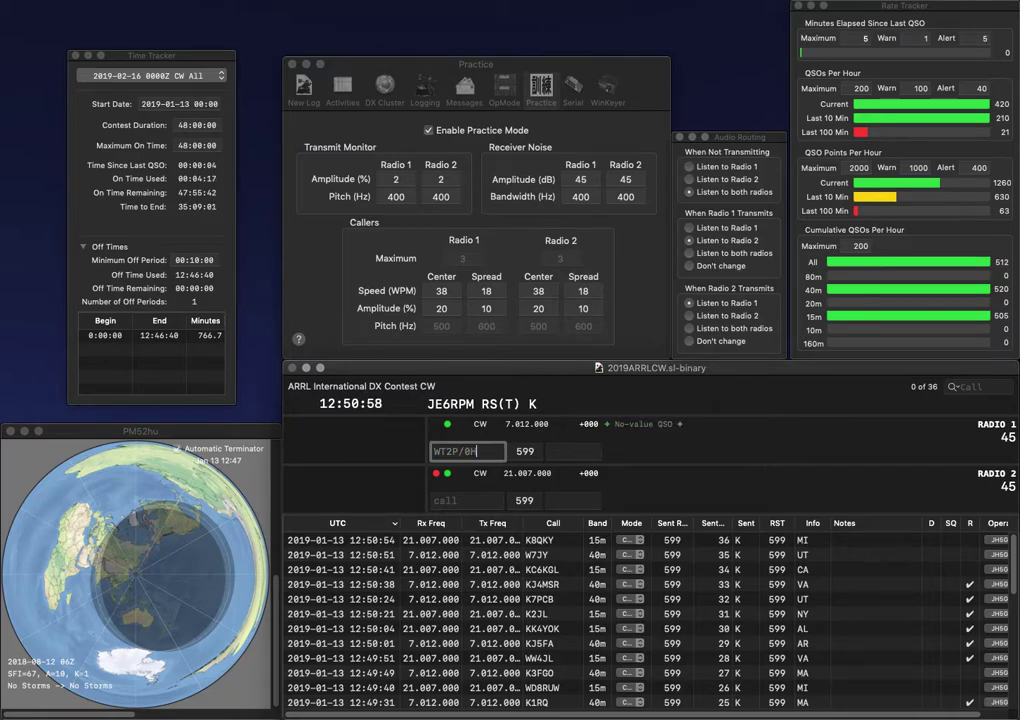
text(9)
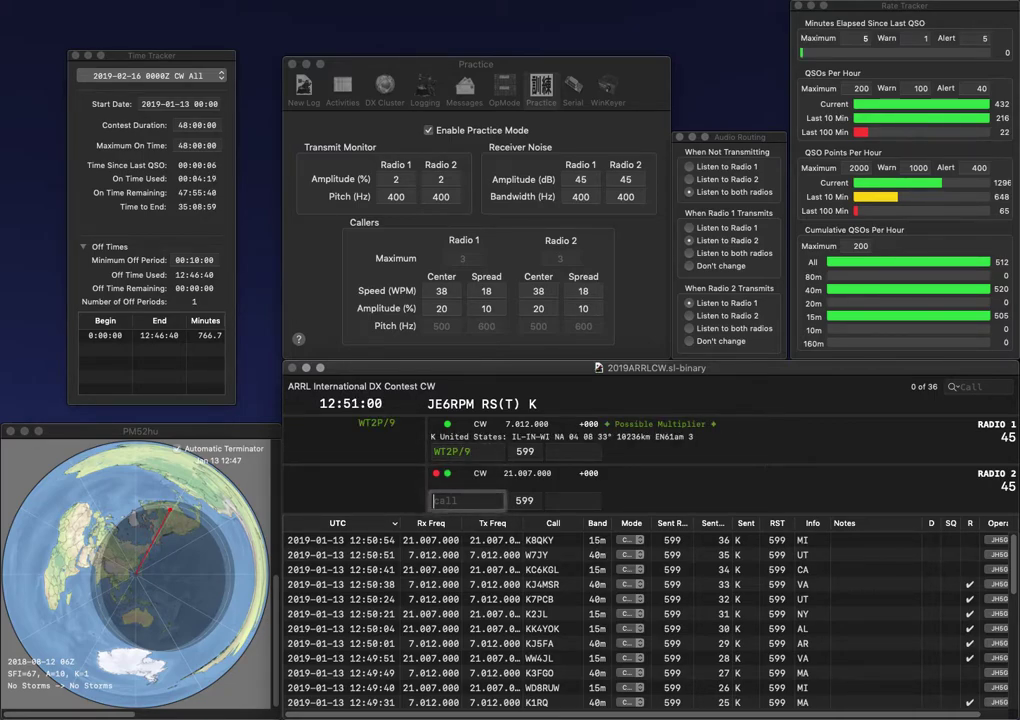
key(Tab)
key(Return)
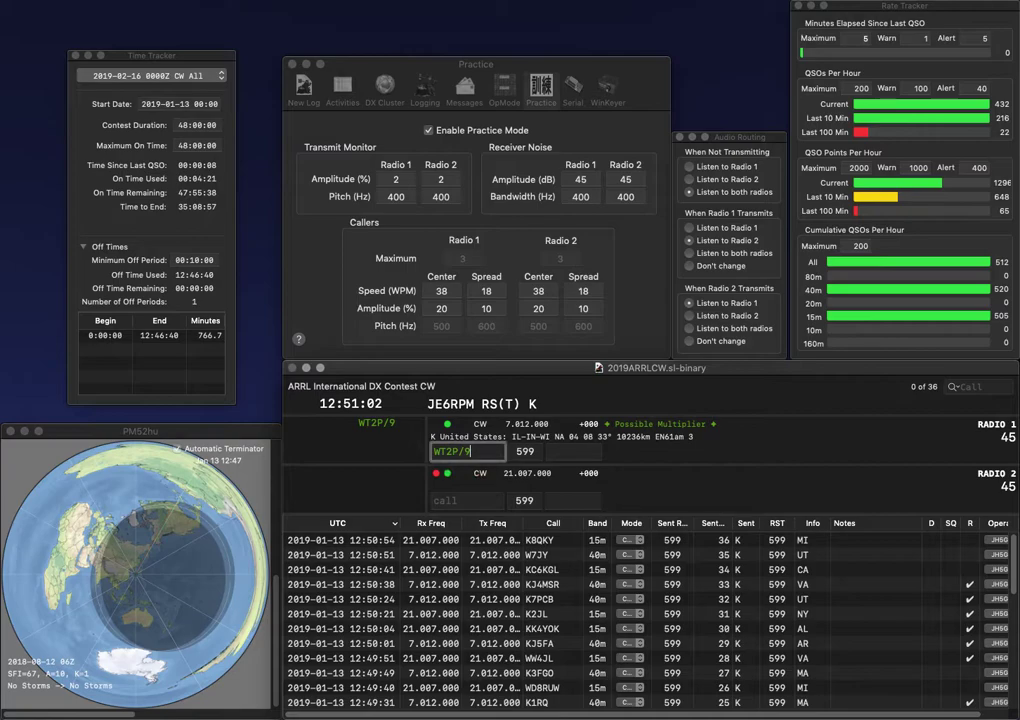
key(Return)
key(Return)
key(Escape)
text(IN)
key(Return)
Send the partial call WX on Radio 2 and the partial call KC on Radio 1.
text(X)
key(BackSpace)
text(WX)
key(Return)
text(KC)
key(Return)
Complete the Radio 2 call as WJ9X and the Radio 1 call as KC8MNR.
text(J9X)
key(Return)
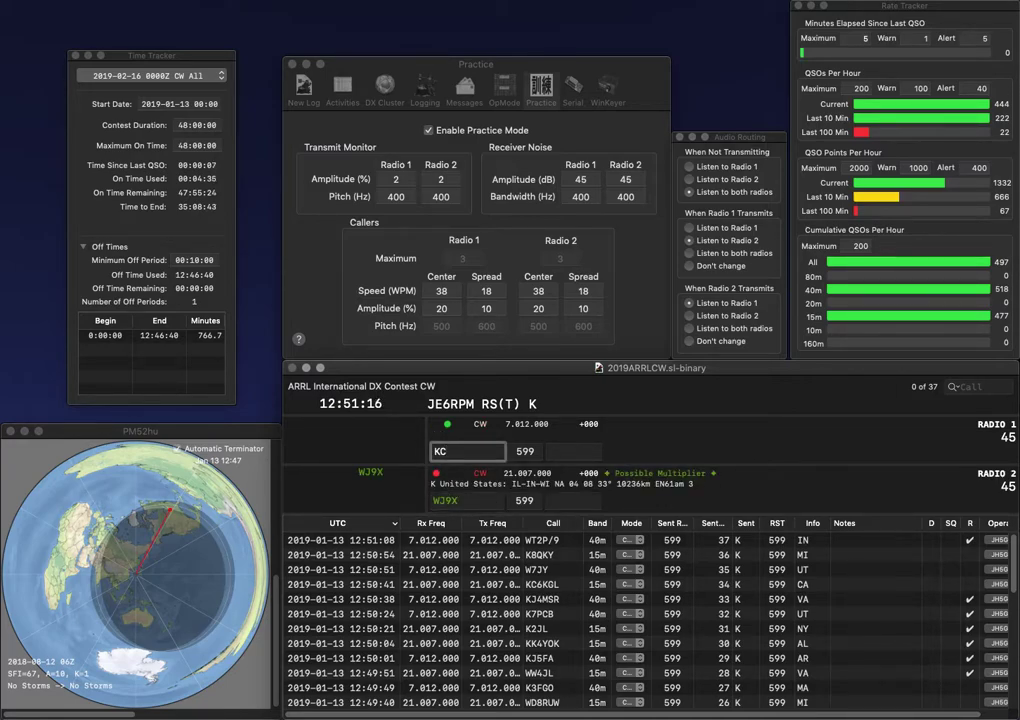
text(8MNR)
key(Return)
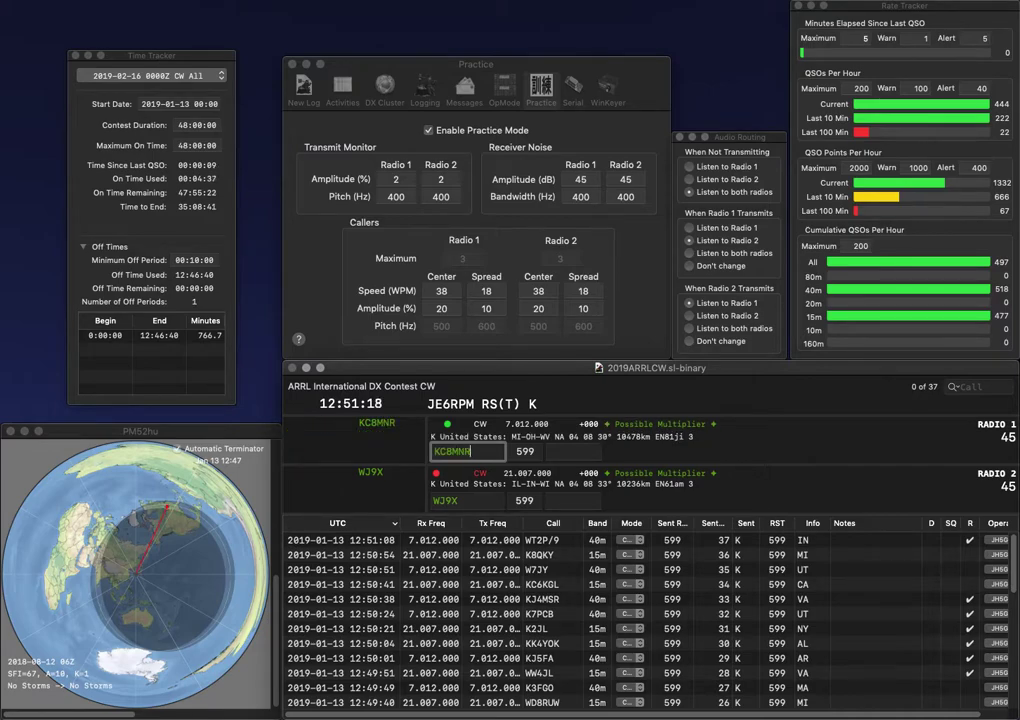
text(WI)
key(Return)
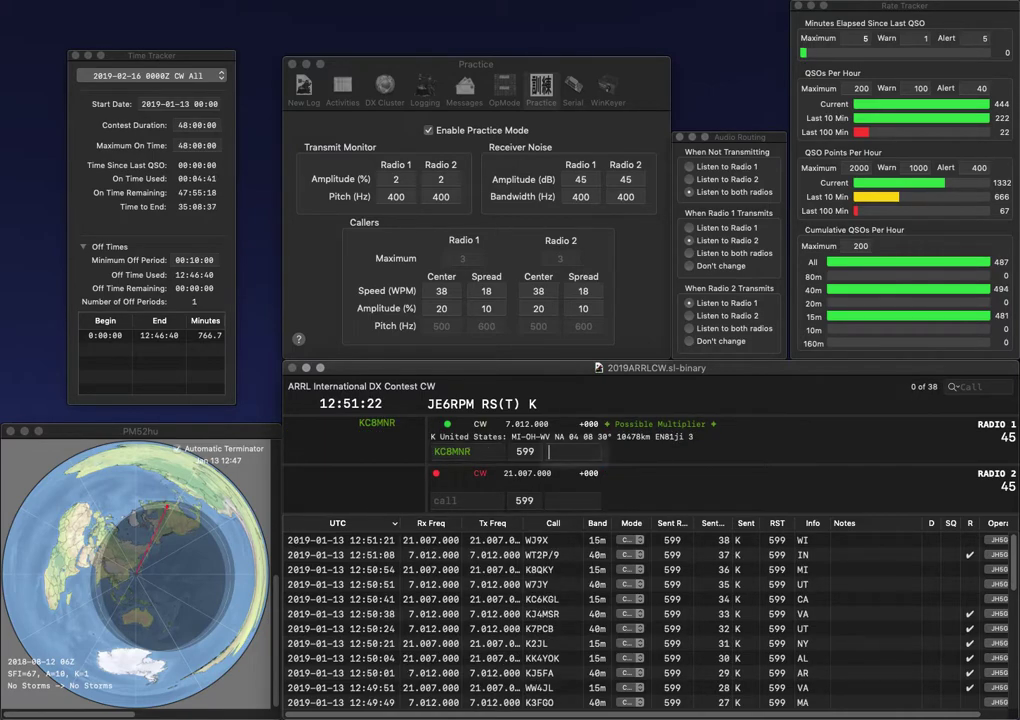
text(MI)
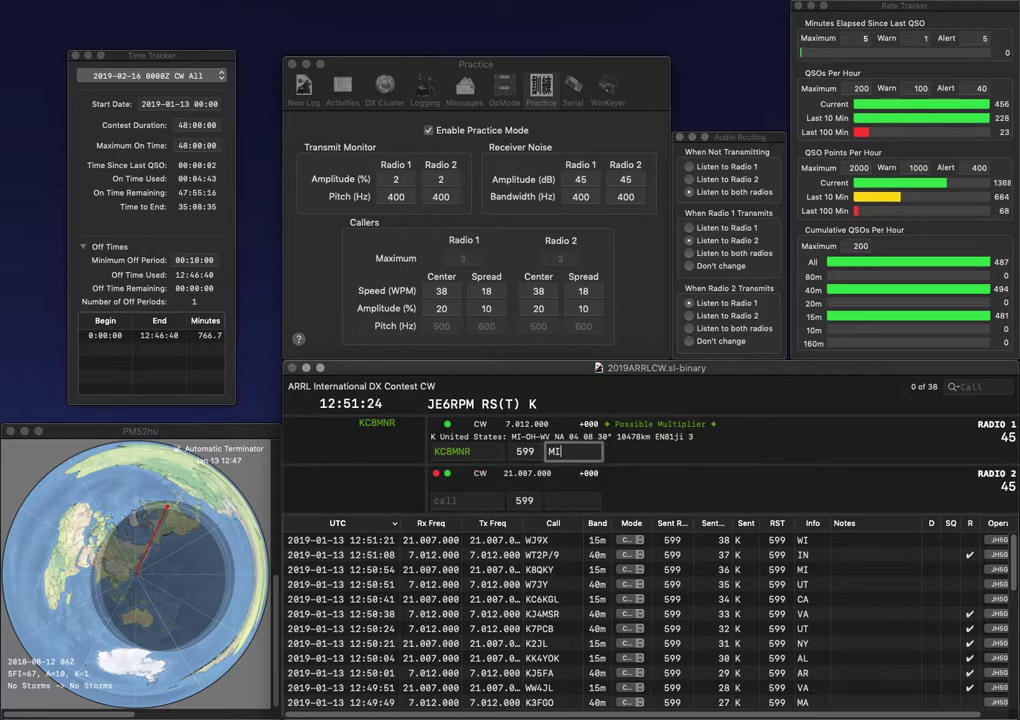
key(Return)
Answer W2VDZ on Radio 2 and NR6Z on Radio 1.
text(W2VDZ)
key(Return)
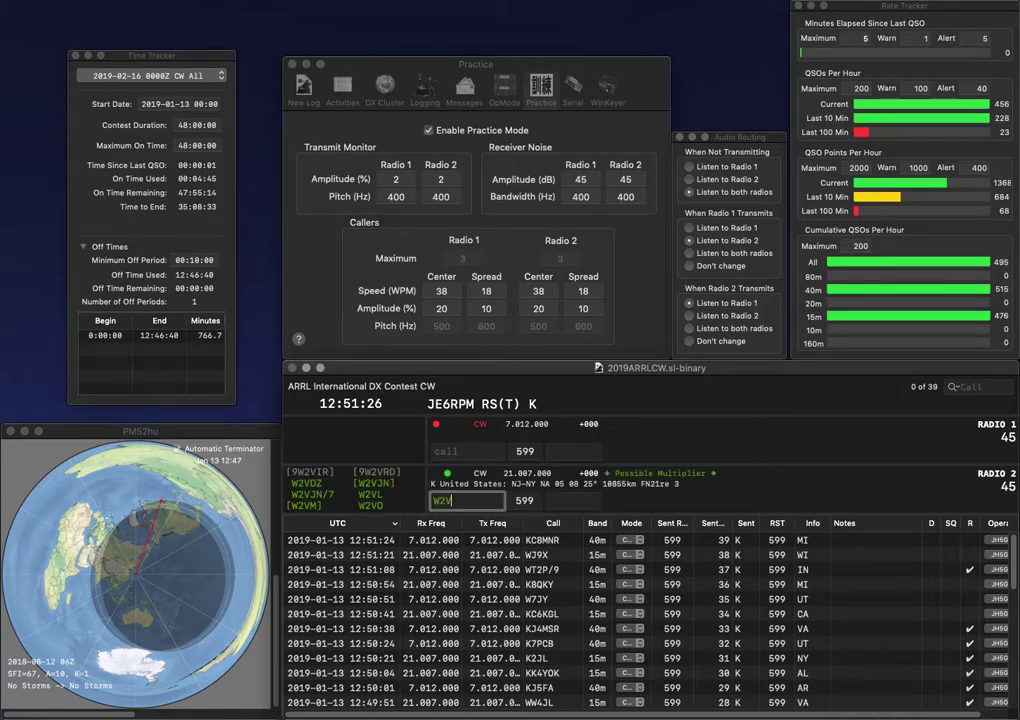
text(NR6Z)
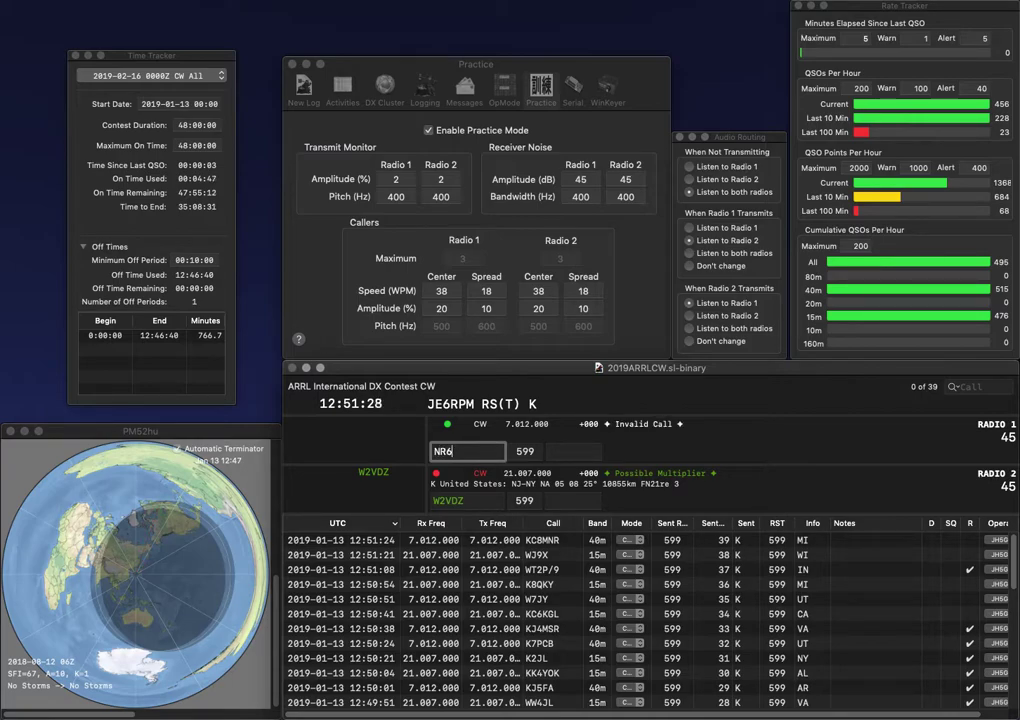
key(Return)
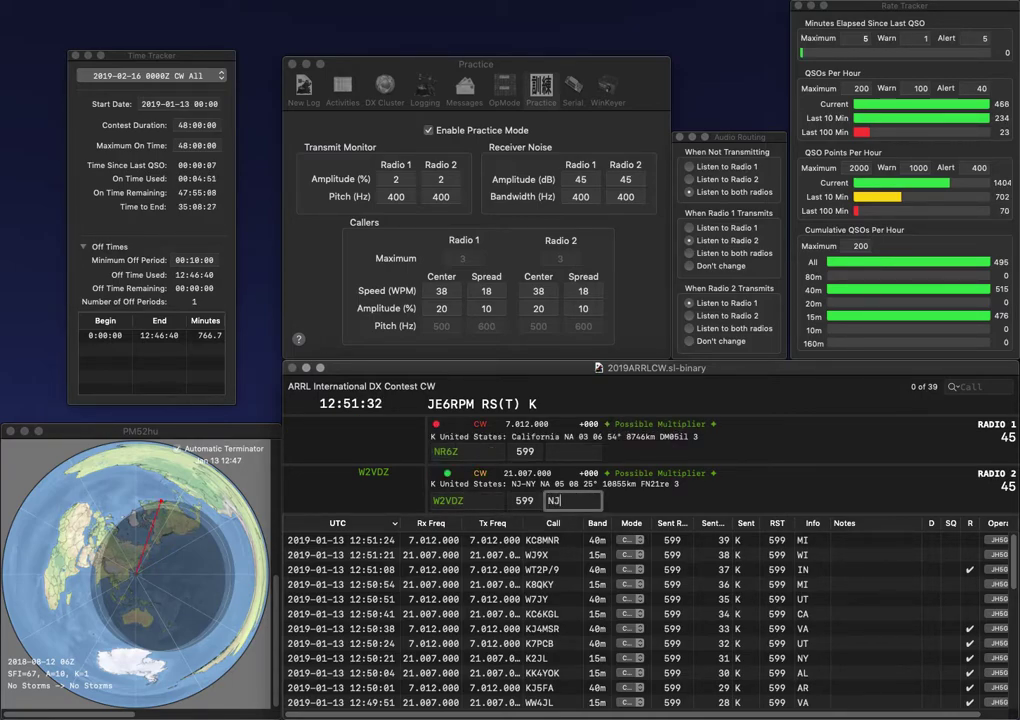
Log W2VDZ on Radio 2 with exchange NJ and correct the Radio 1 call to NR7Z.
key(Return)
text(CA)
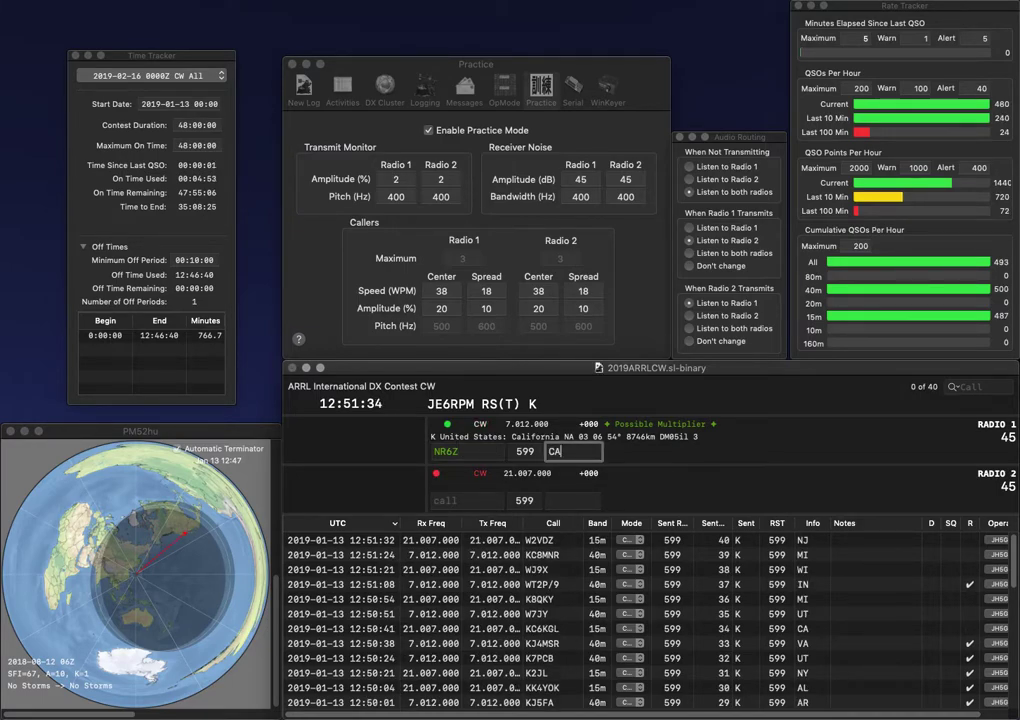
key(Tab)
key(Left)
key(BackSpace)
text(7)
key(Return)
Answer NB3I on Radio 2.
text(N6T)
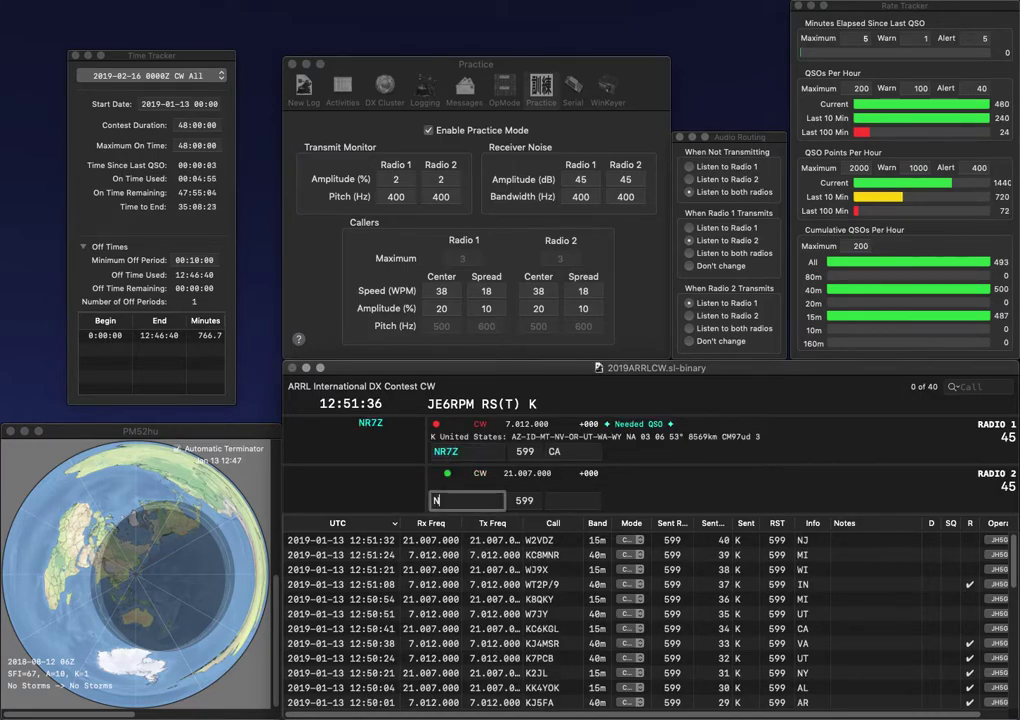
key(BackSpace)
key(BackSpace)
text(B7)
text(I)
key(BackSpace)
key(BackSpace)
text(3I)
key(Return)
key(Tab)
key(BackSpace)
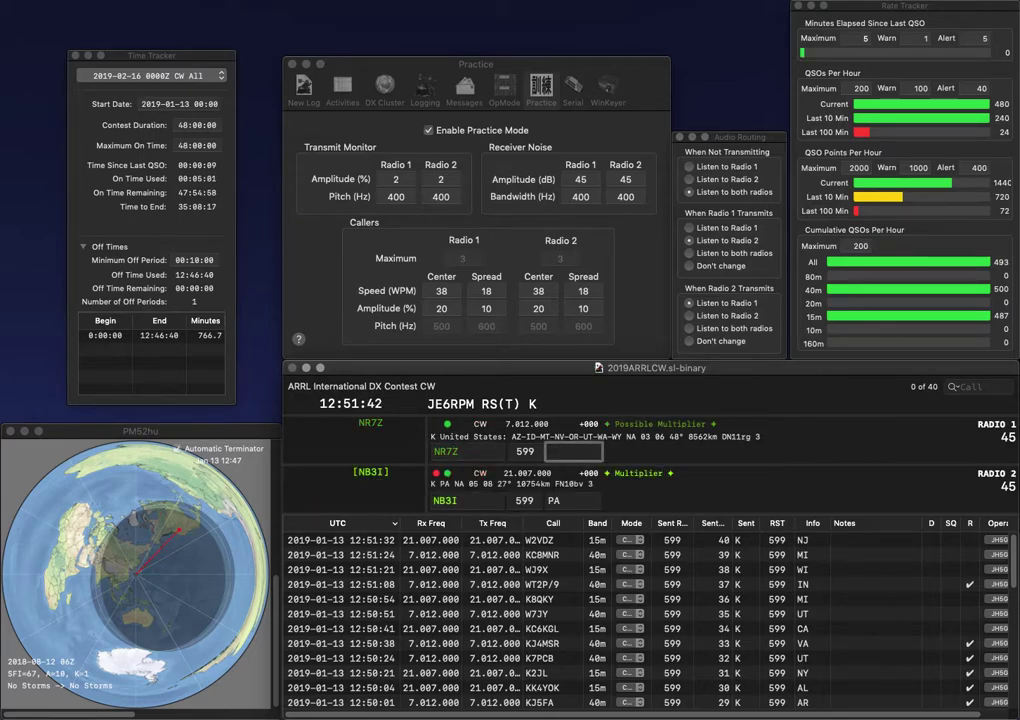
key(Return)
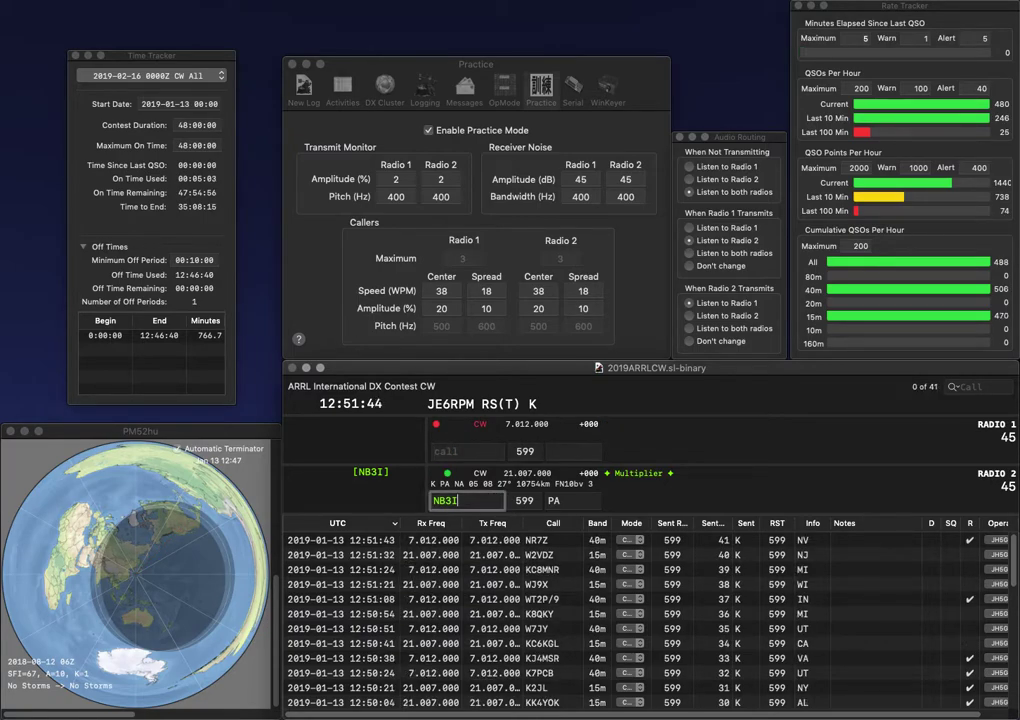
key(Return)
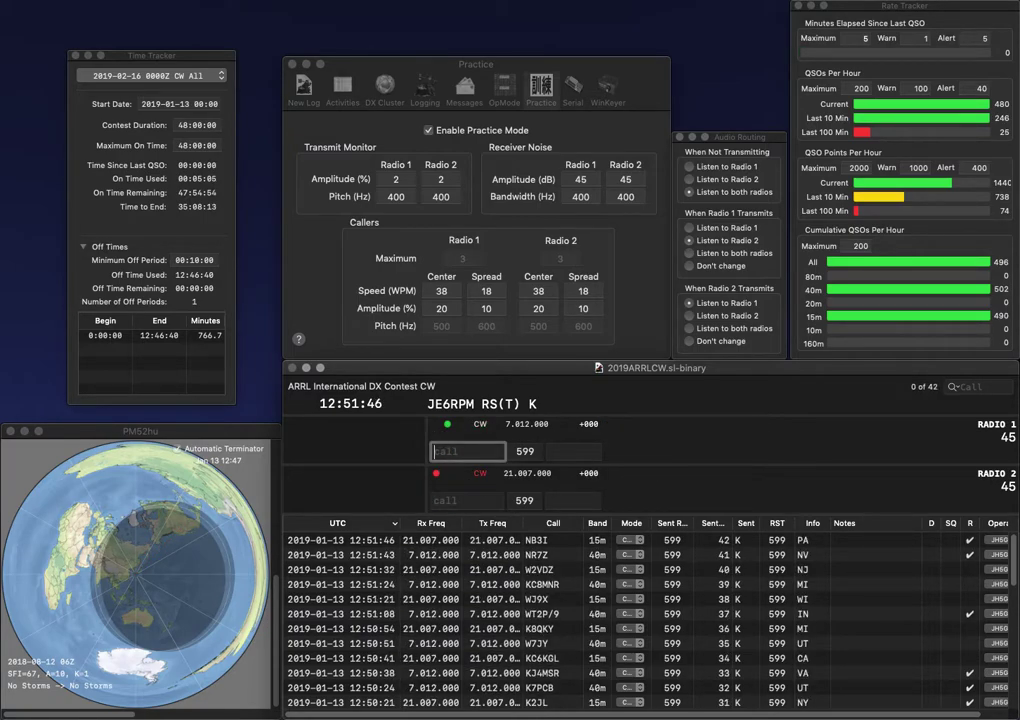
Send the partial call AI on Radio 1 and answer KG2E on Radio 2.
text(AI)
key(Return)
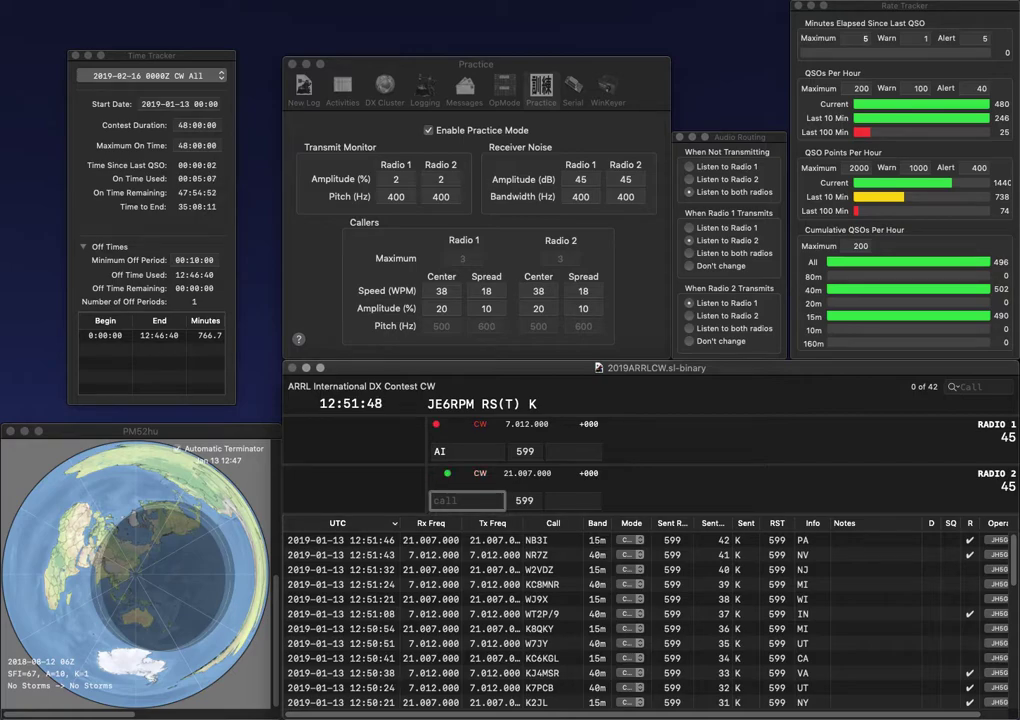
text(KG2E)
key(Return)
text(4VE)
key(Return)
text(N)
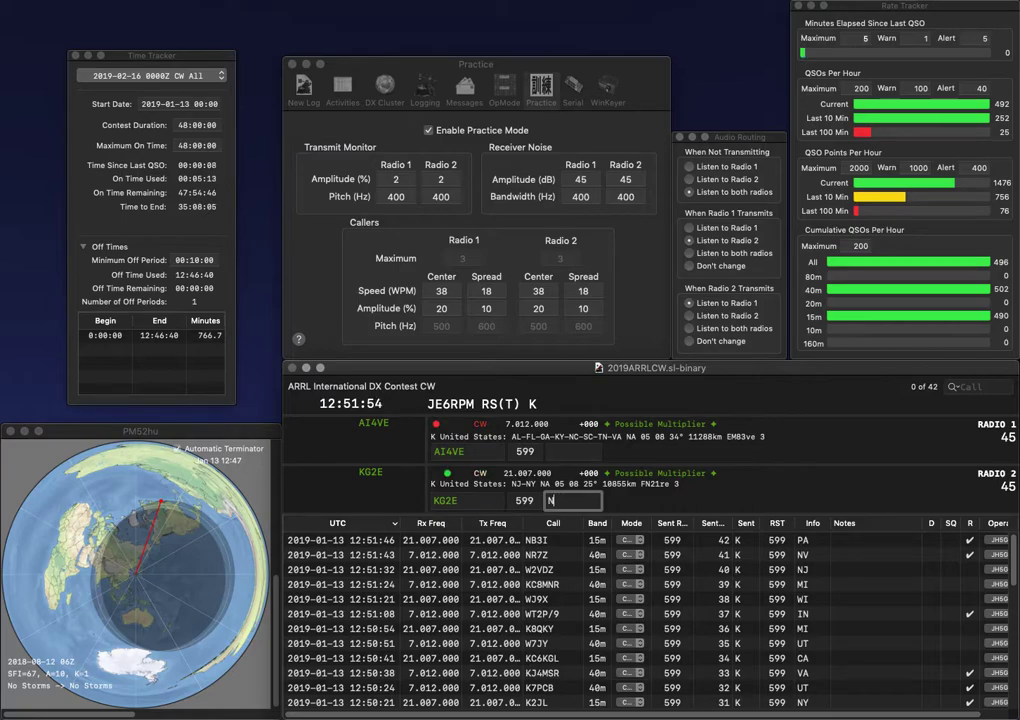
text(J)
key(Return)
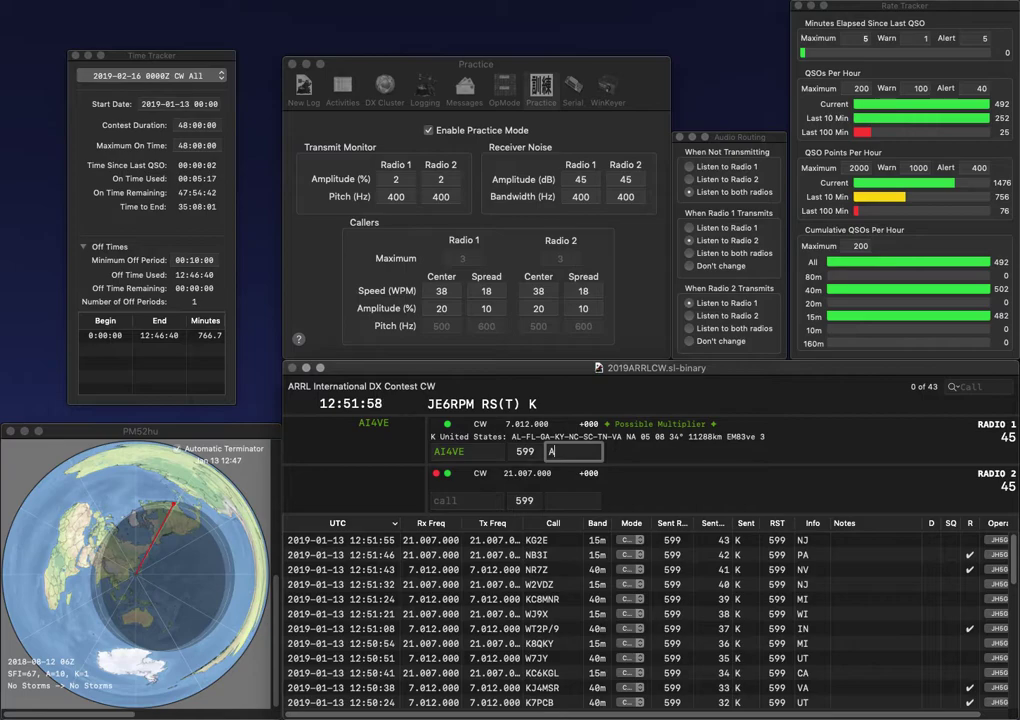
key(Return)
text(W6BL)
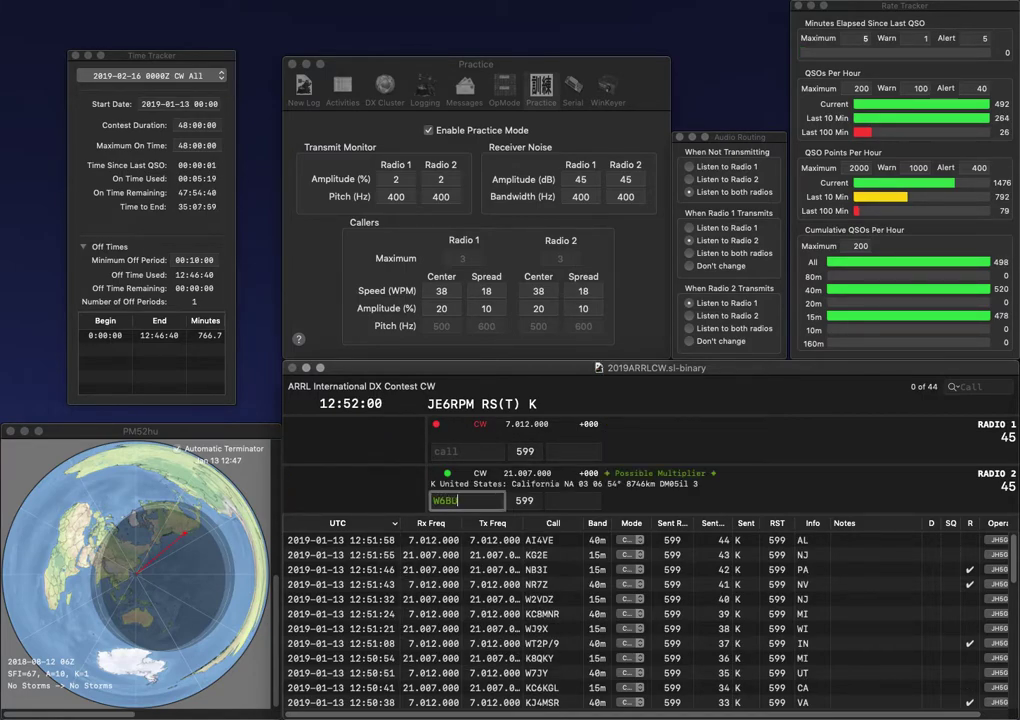
key(Return)
text(WU)
text(J4)
key(BackSpace)
key(BackSpace)
key(Return)
key(BackSpace)
key(BackSpace)
text(VB)
key(Return)
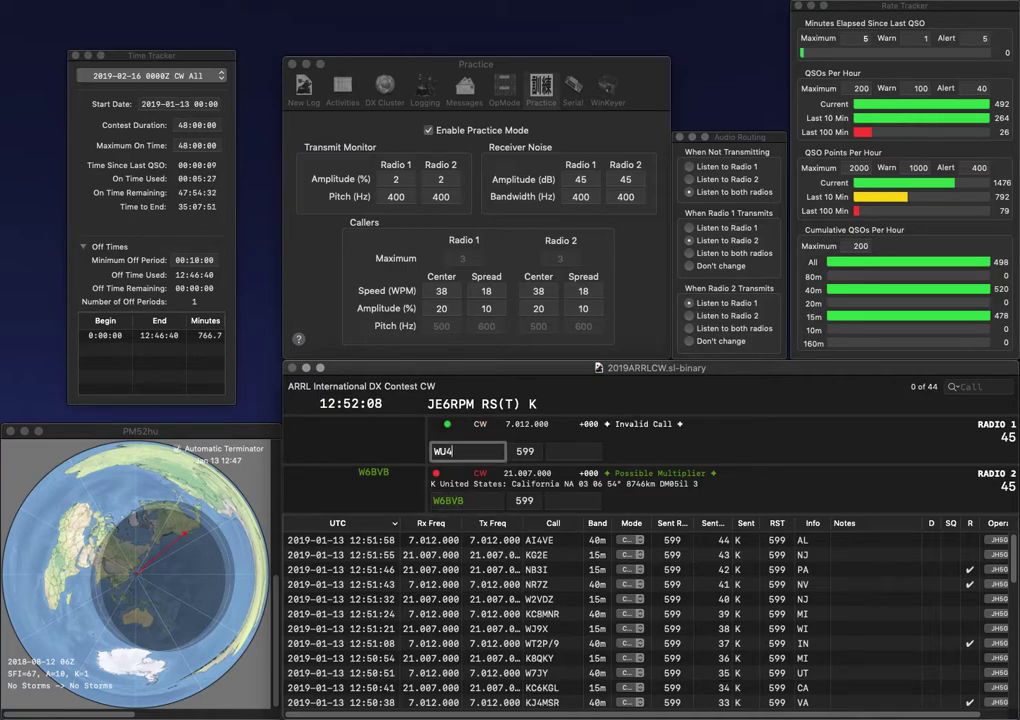
text(4NC)
key(Return)
text(CA)
key(Return)
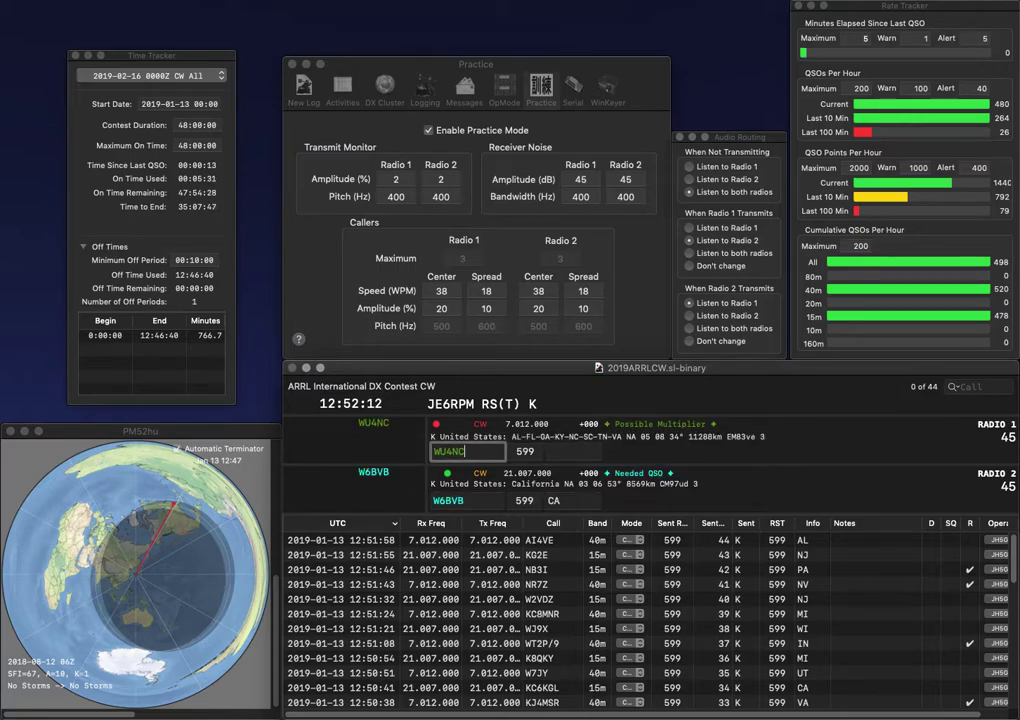
text(KY)
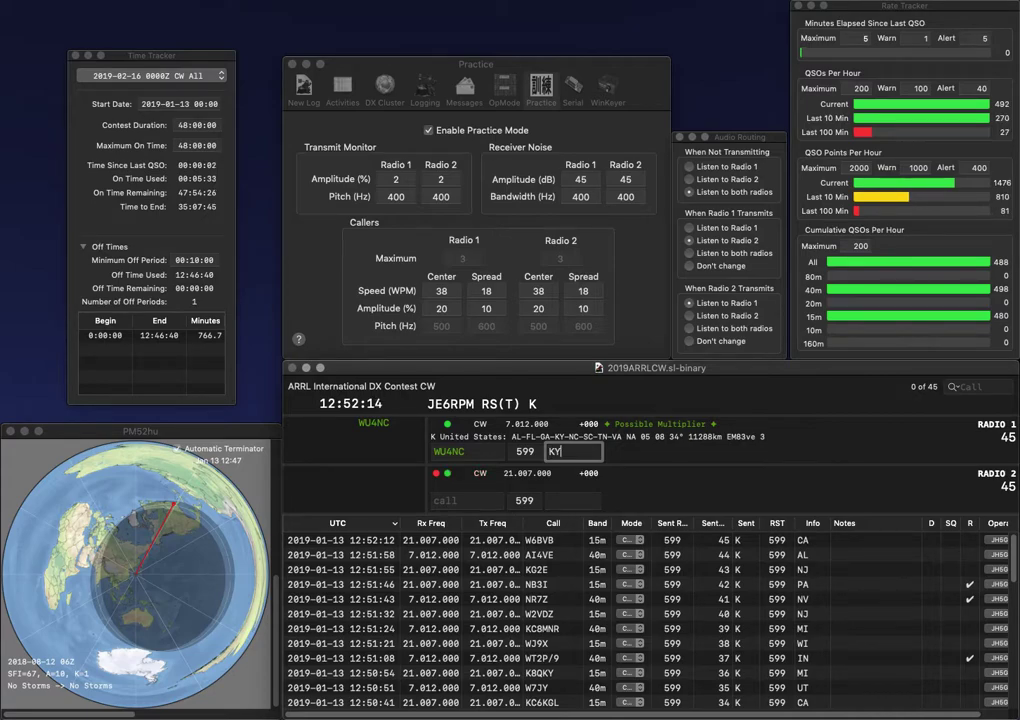
key(Return)
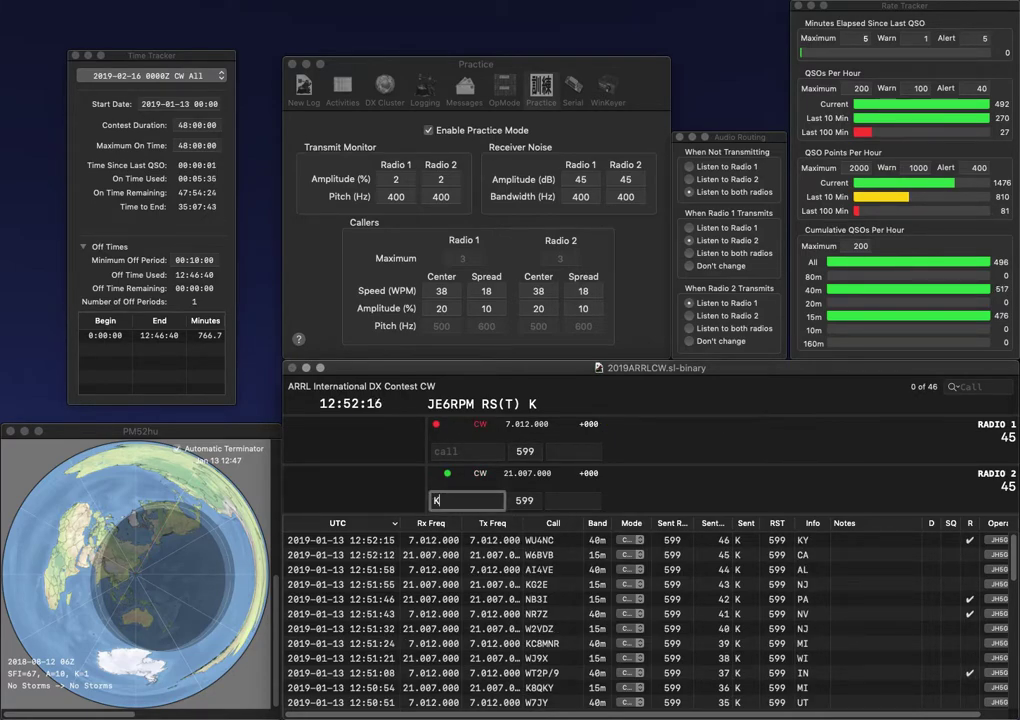
Answer N6FE on Radio 2 and enter the partial call WB4 on Radio 1.
key(BackSpace)
key(BackSpace)
text(N6FE)
key(Return)
text(W6)
key(BackSpace)
text(B4)
key(Return)
Log N6FE on Radio 2 with exchange CA and complete the Radio 1 call as WB4SON.
text(CA)
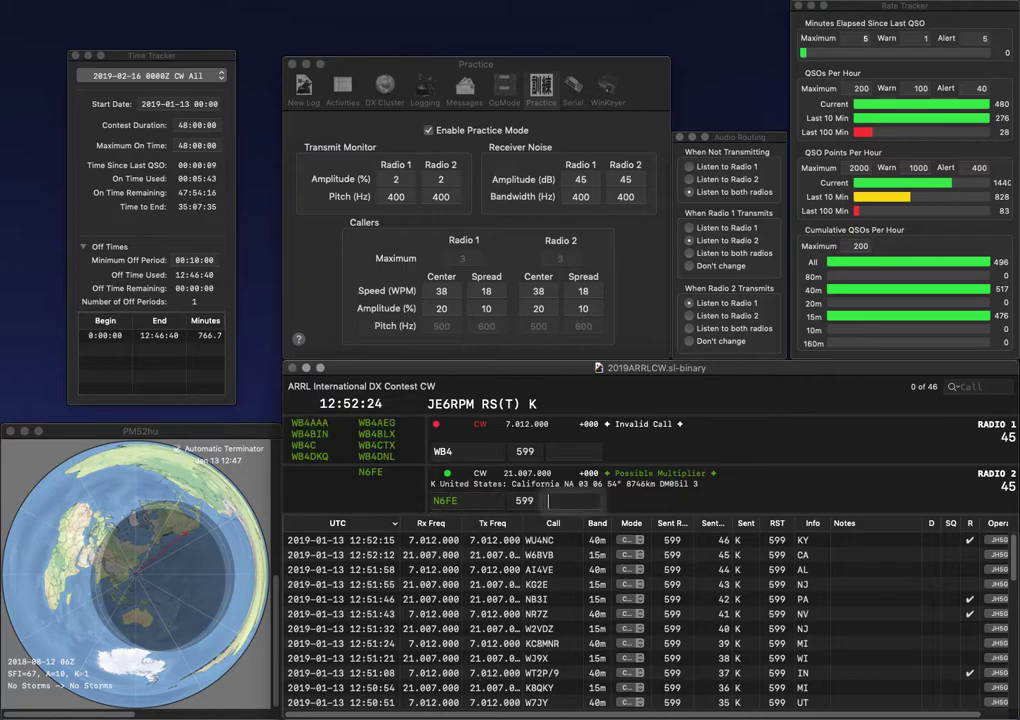
key(Return)
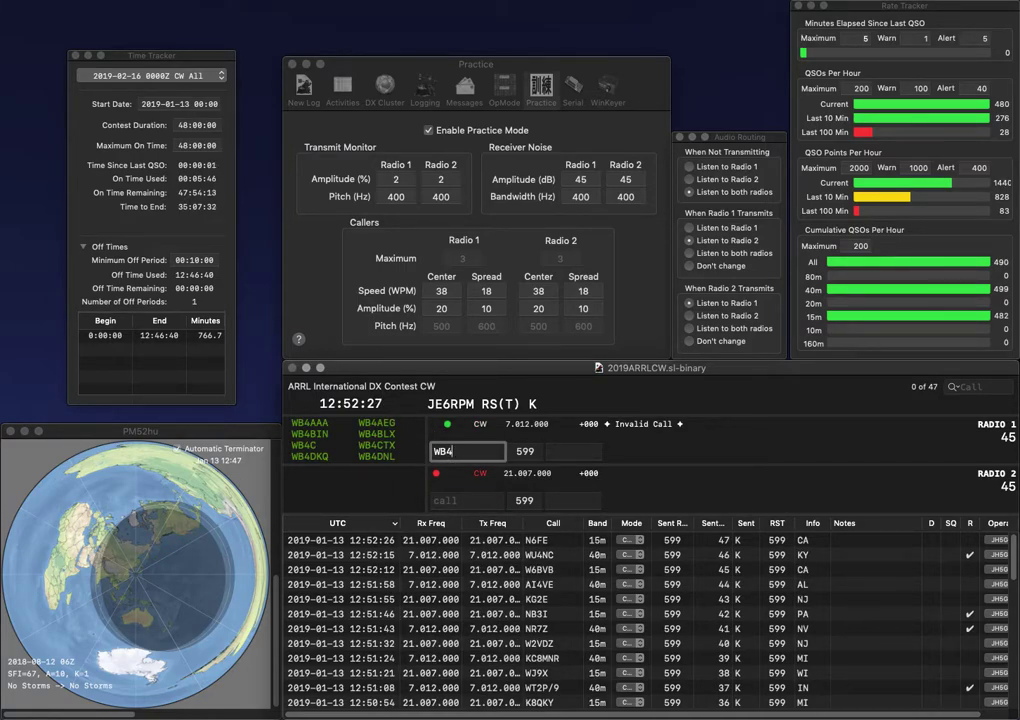
text(SON)
key(Return)
text(3UL)
key(Home)
text(K)
key(Return)
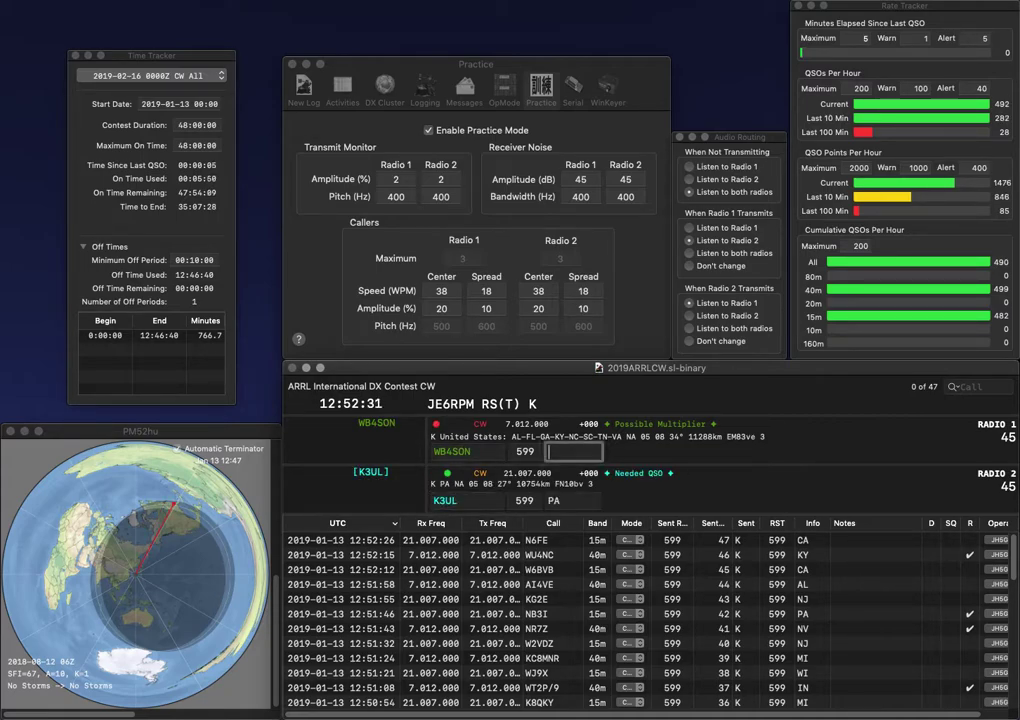
text(GA)
key(Return)
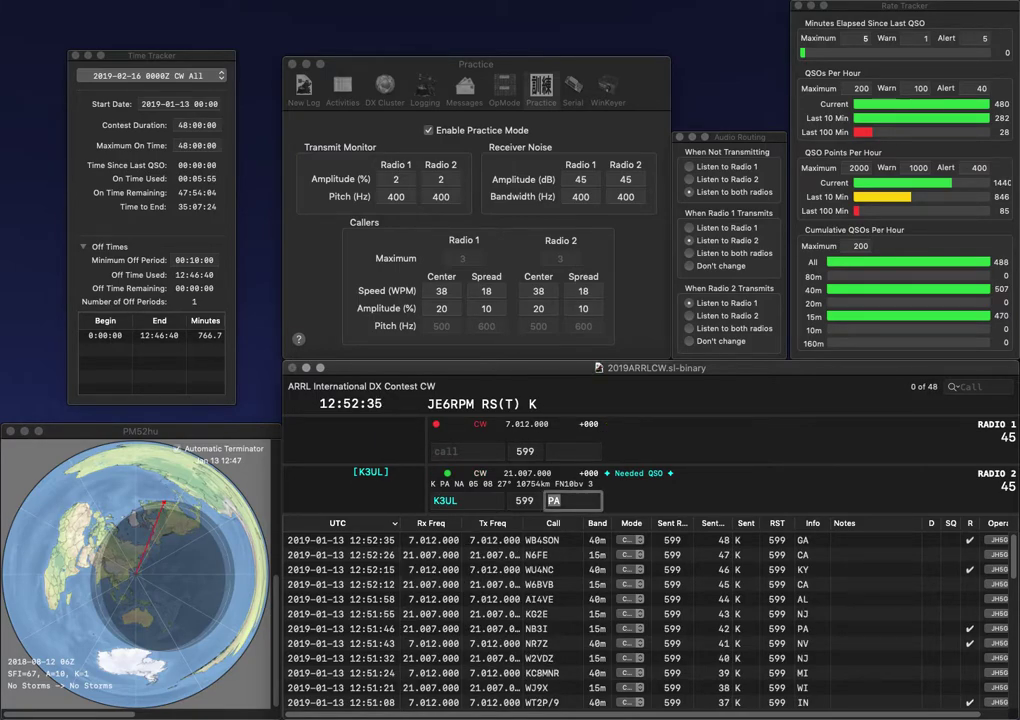
key(Return)
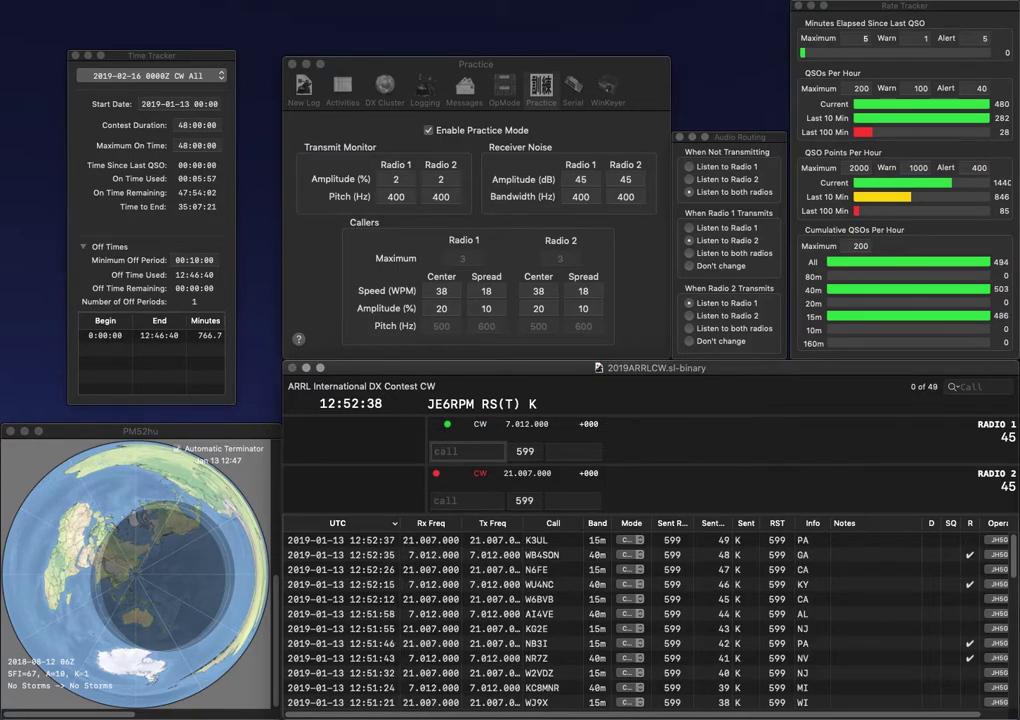
text(WAA4CF)
key(Home)
key(Delete)
key(Return)
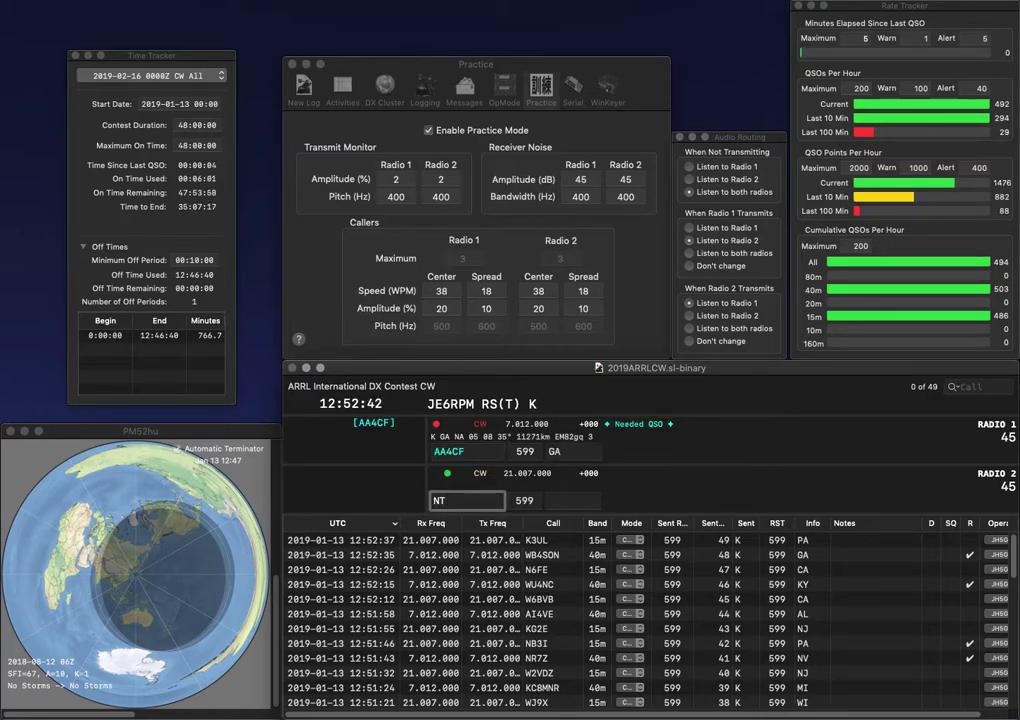
key(Return)
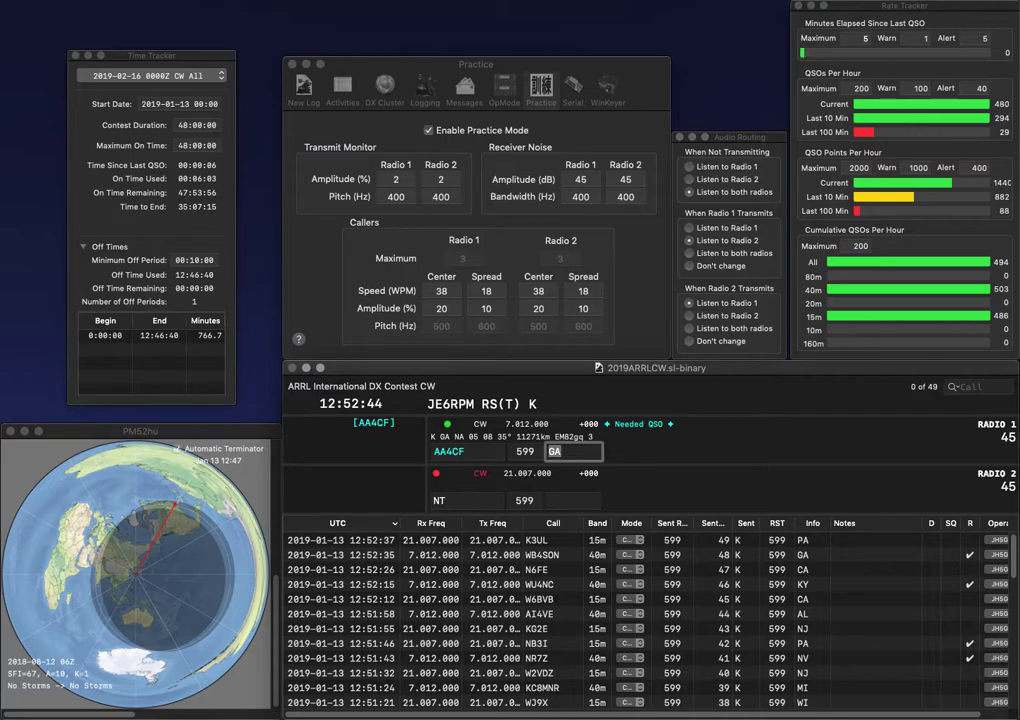
key(Return)
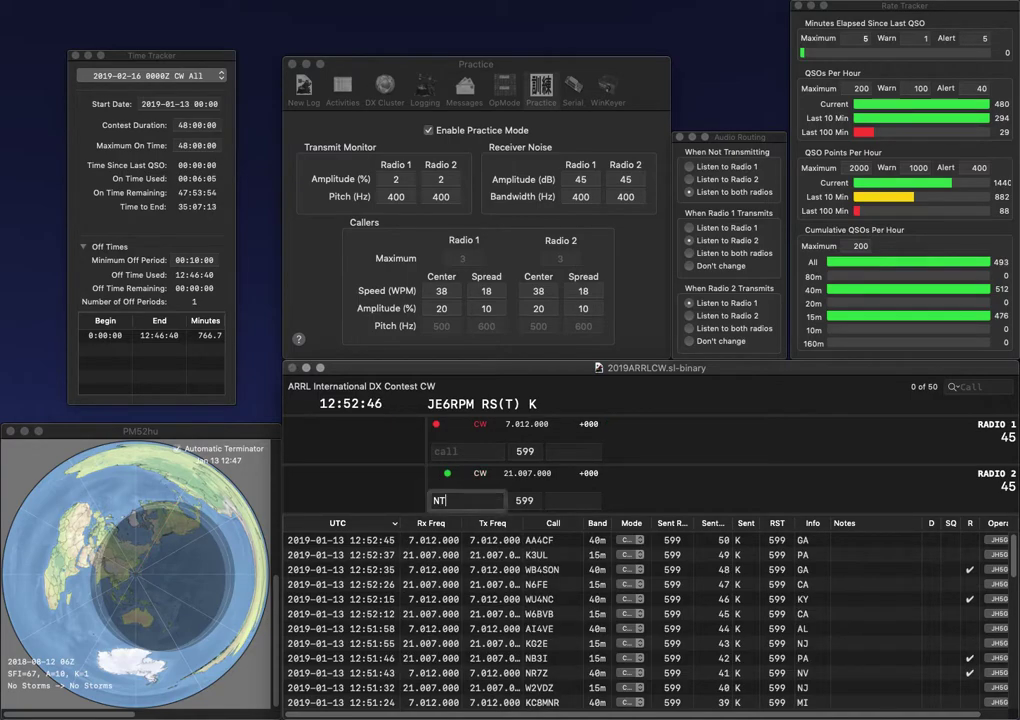
text(6)
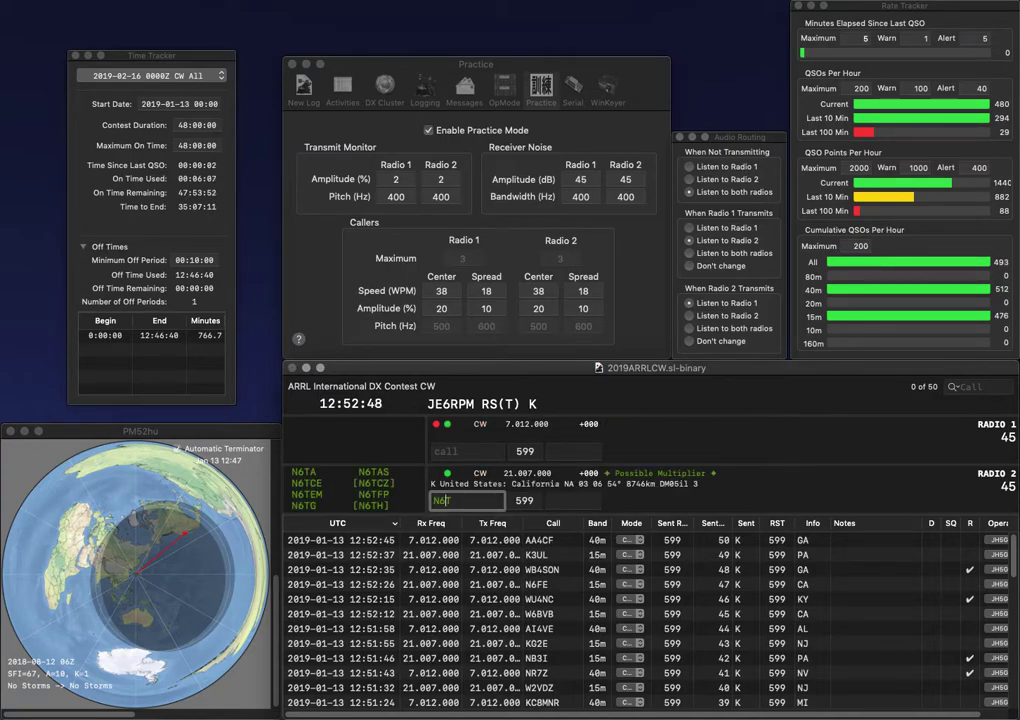
key(Return)
text(N0GZ)
key(Return)
key(BackSpace)
text(TCE)
key(Return)
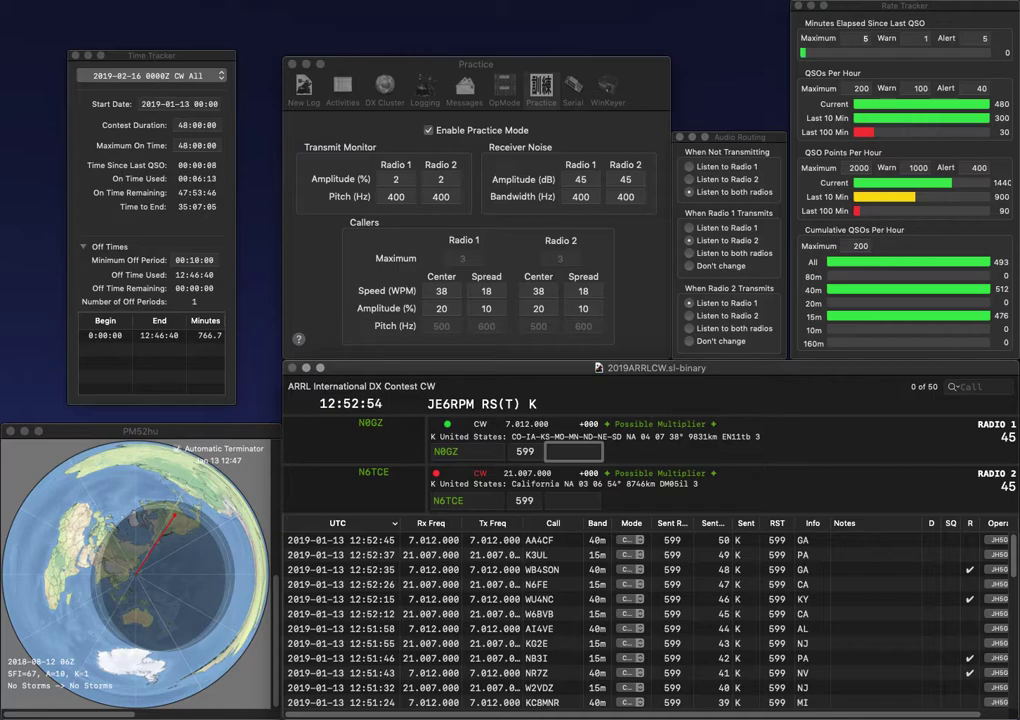
text(MO)
key(Return)
text(CA)
key(Return)
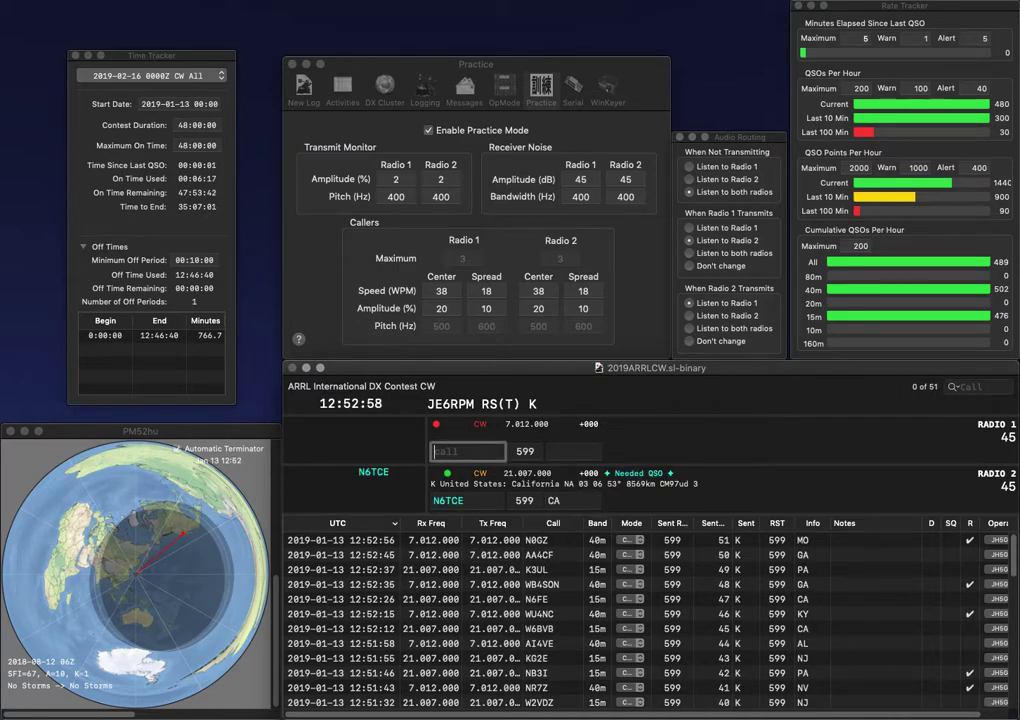
text(VE7OM)
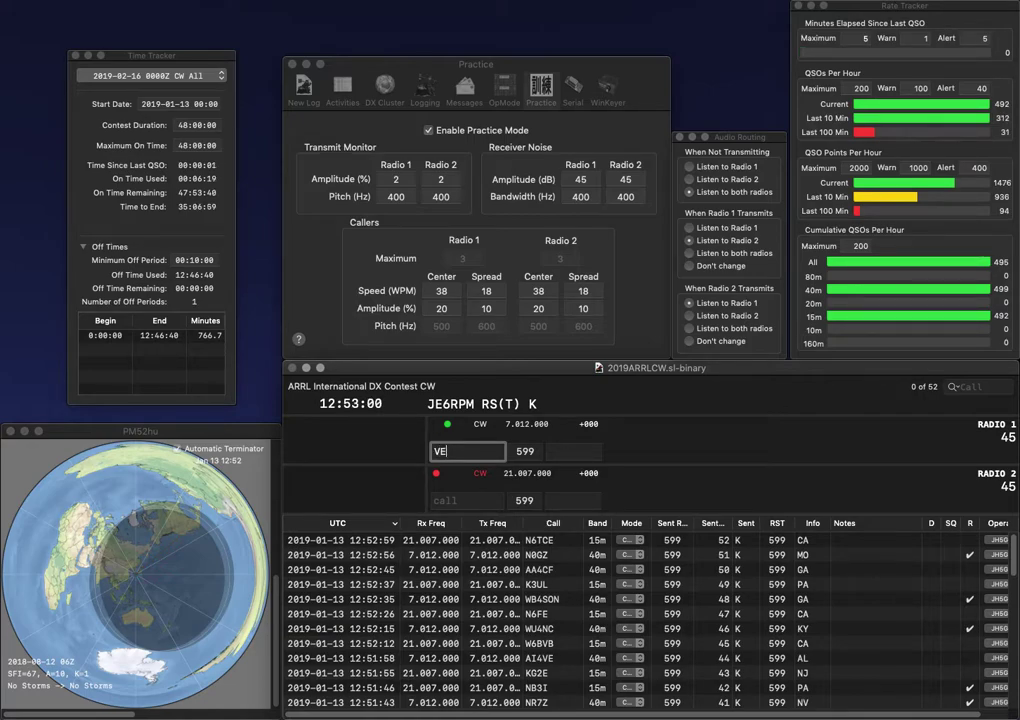
key(Return)
text(KB6C)
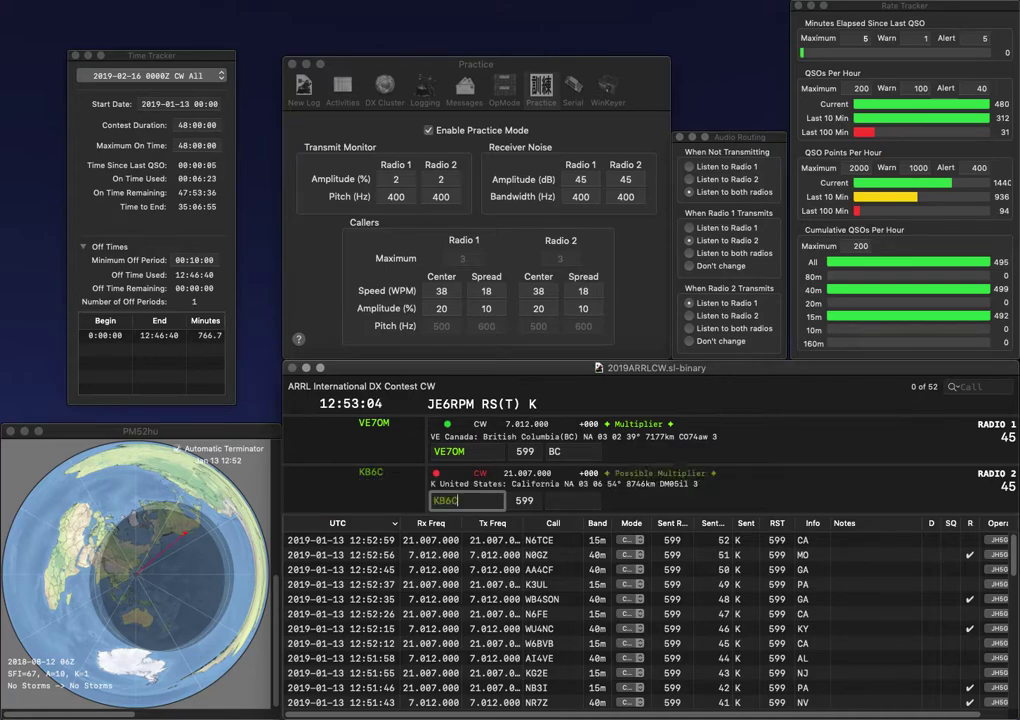
key(Return)
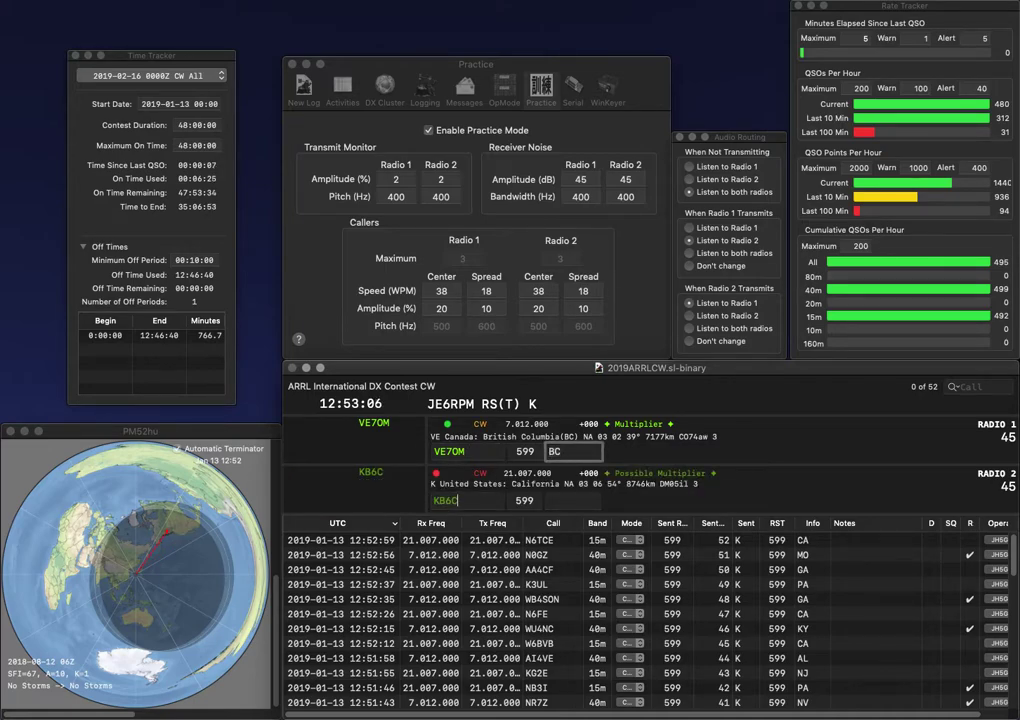
key(Return)
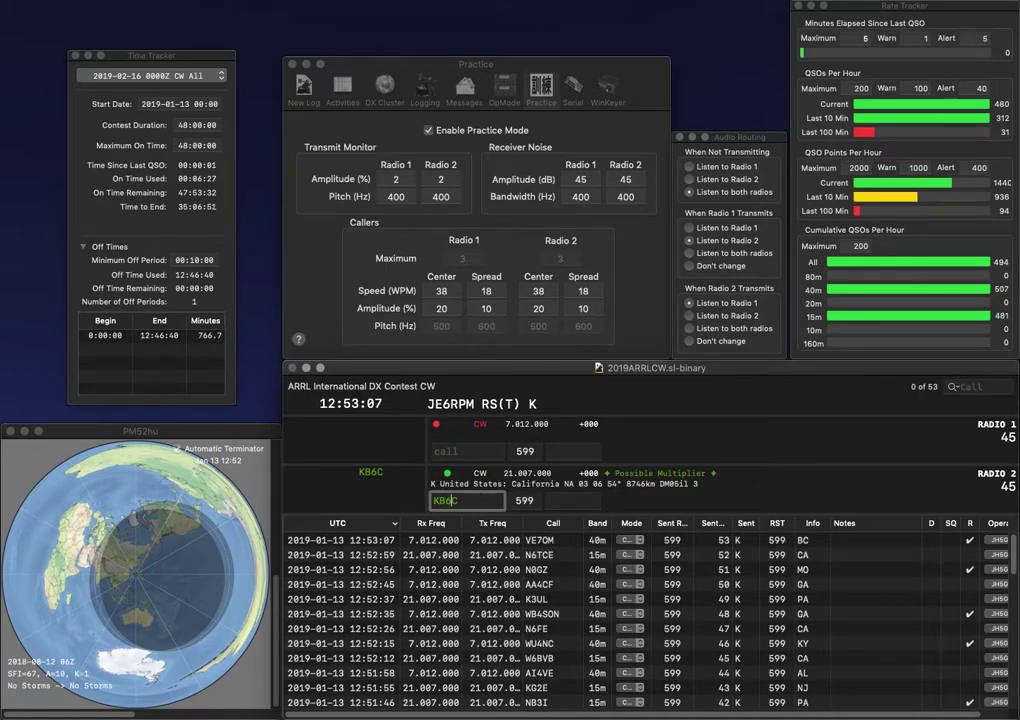
key(BackSpace)
text(UNC)
key(Return)
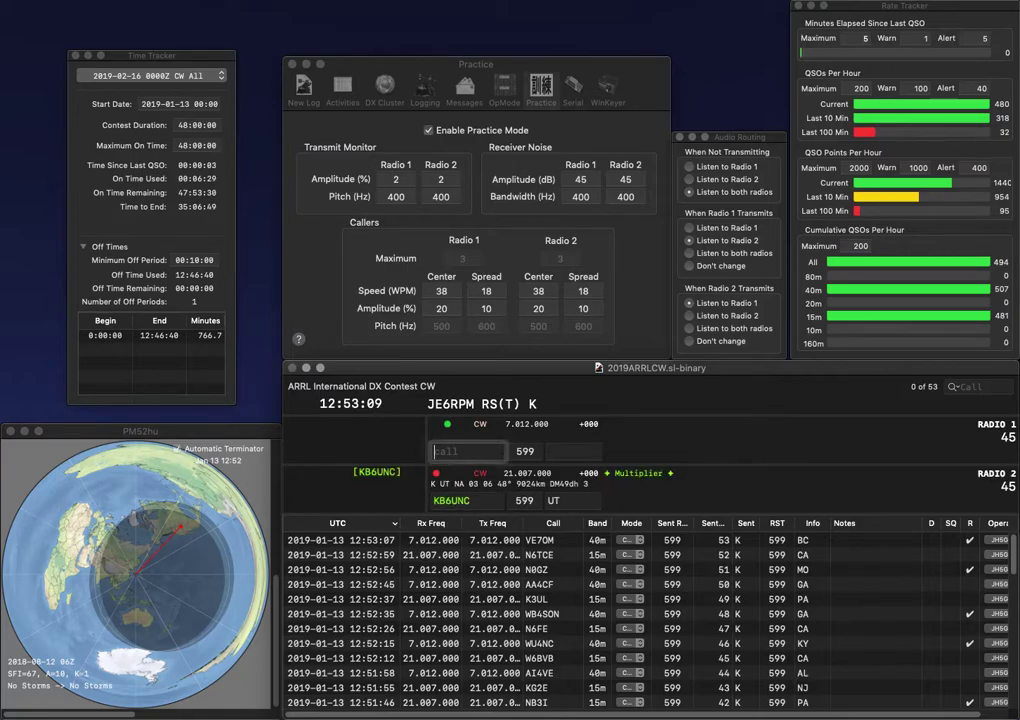
text(W0RR)
key(Return)
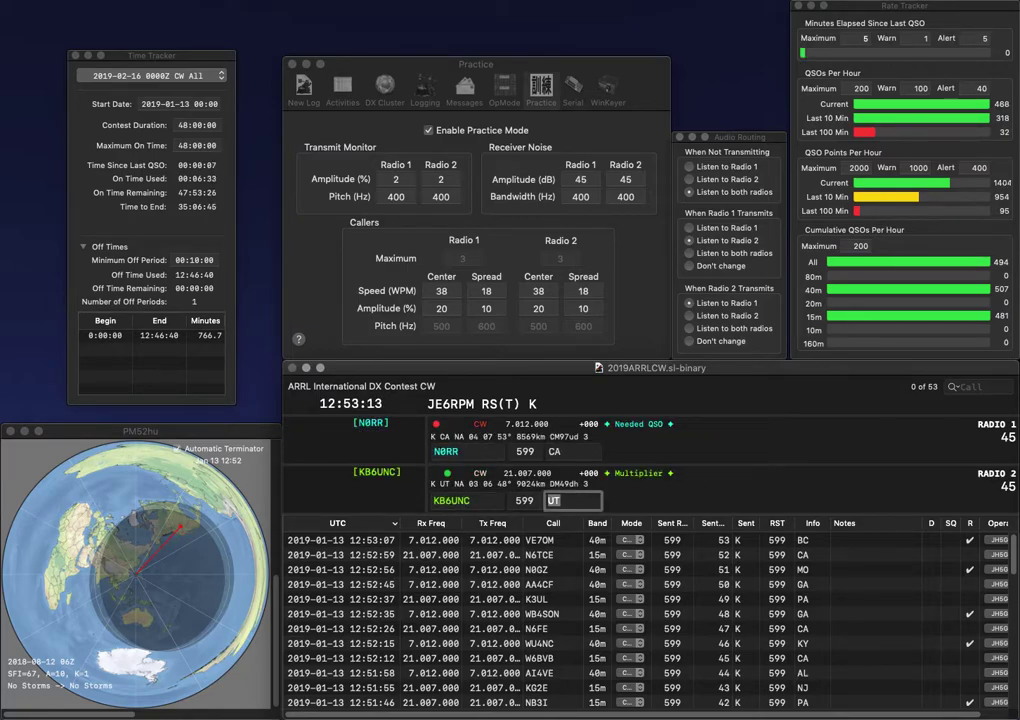
key(Return)
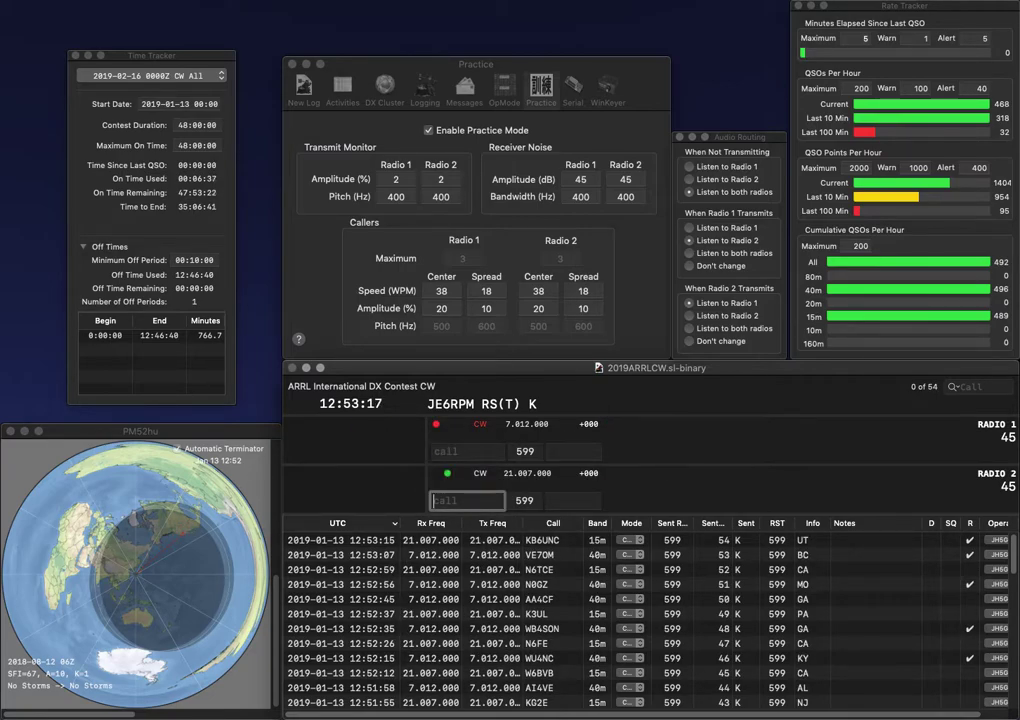
key(Return)
text(W1ECS)
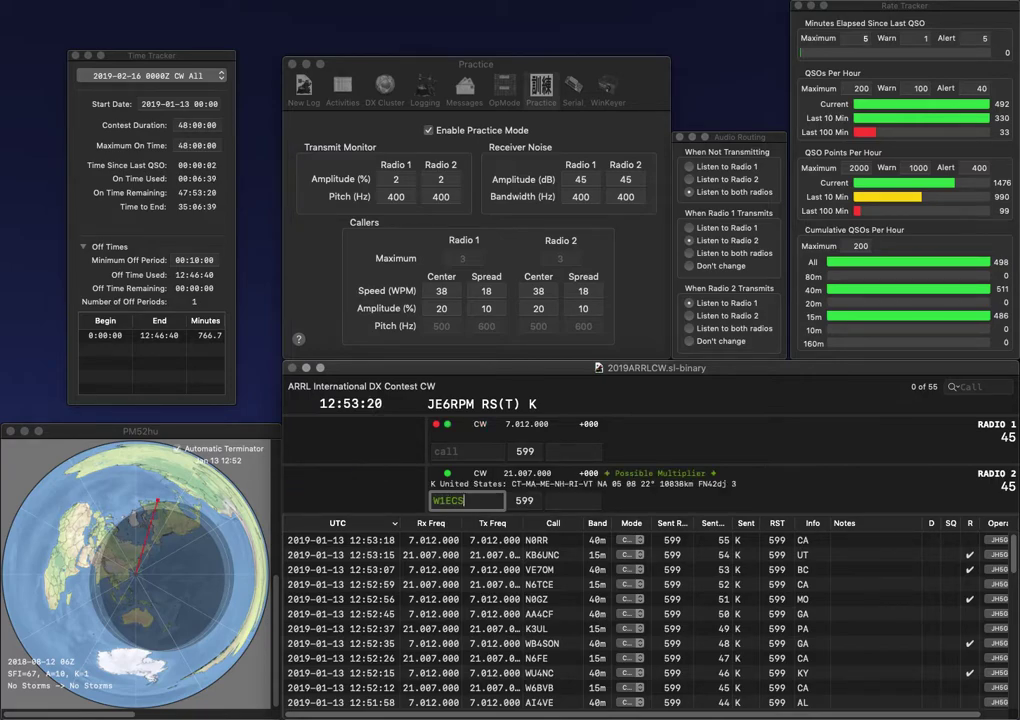
key(Return)
text(Y)
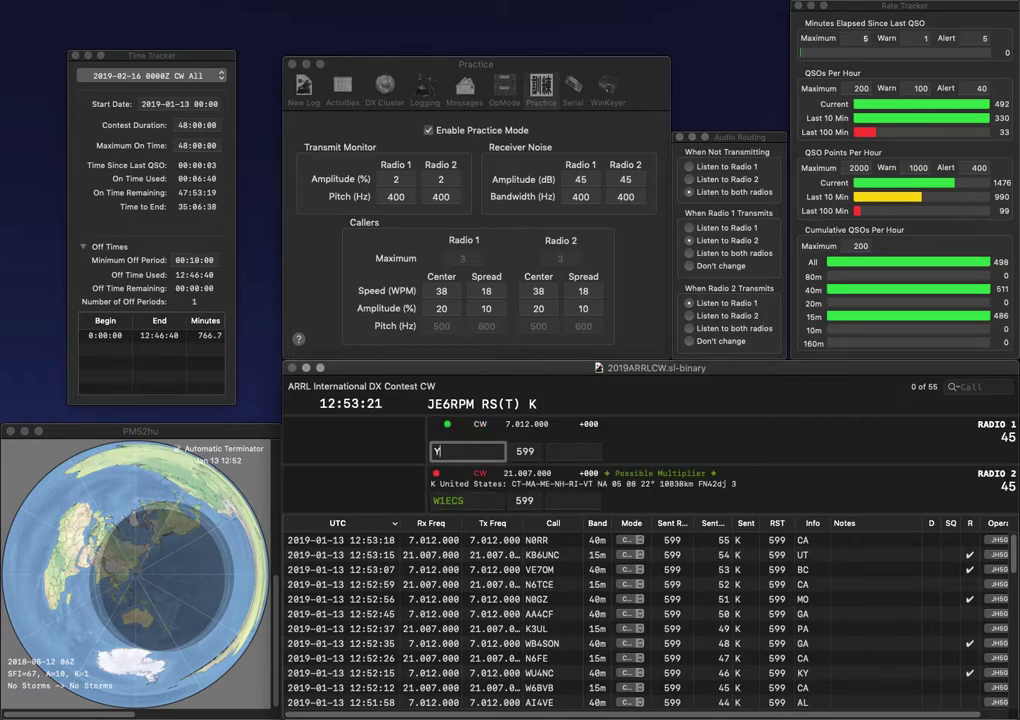
text(7WCWY7WC)
key(Return)
key(BackSpace)
text(H)
key(Return)
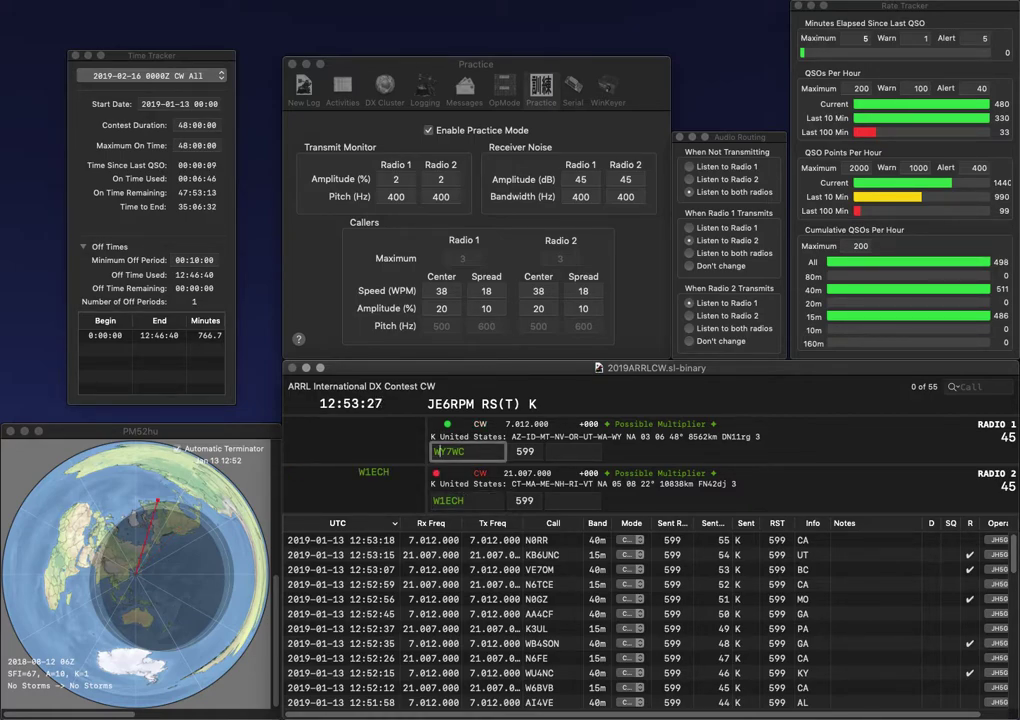
key(BackSpace)
text(A)
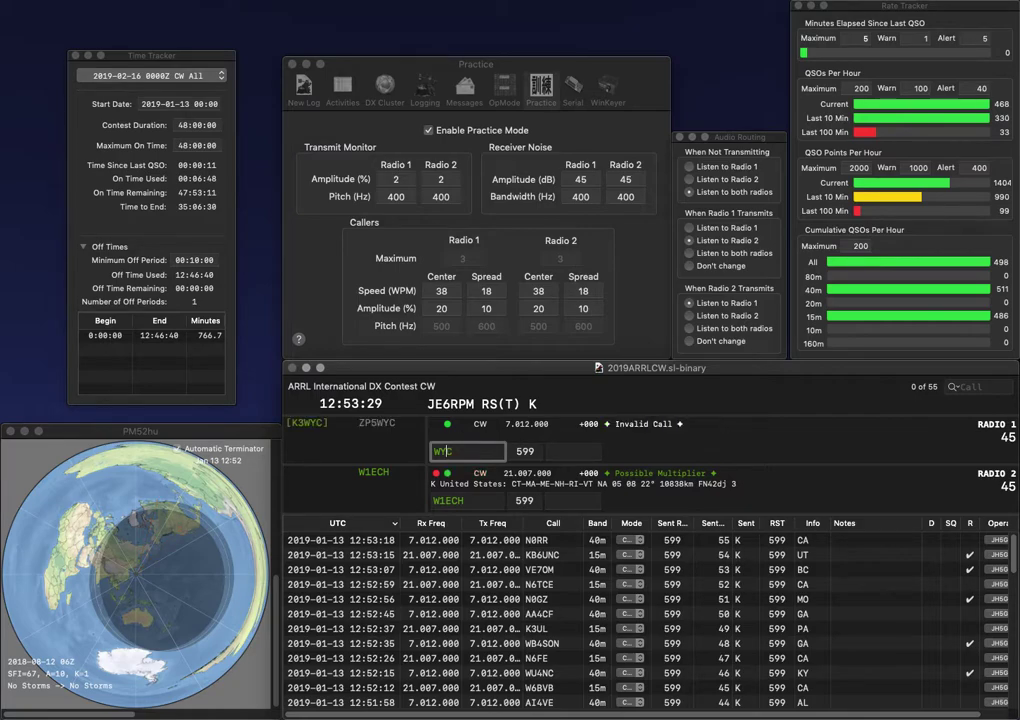
key(BackSpace)
text(7)
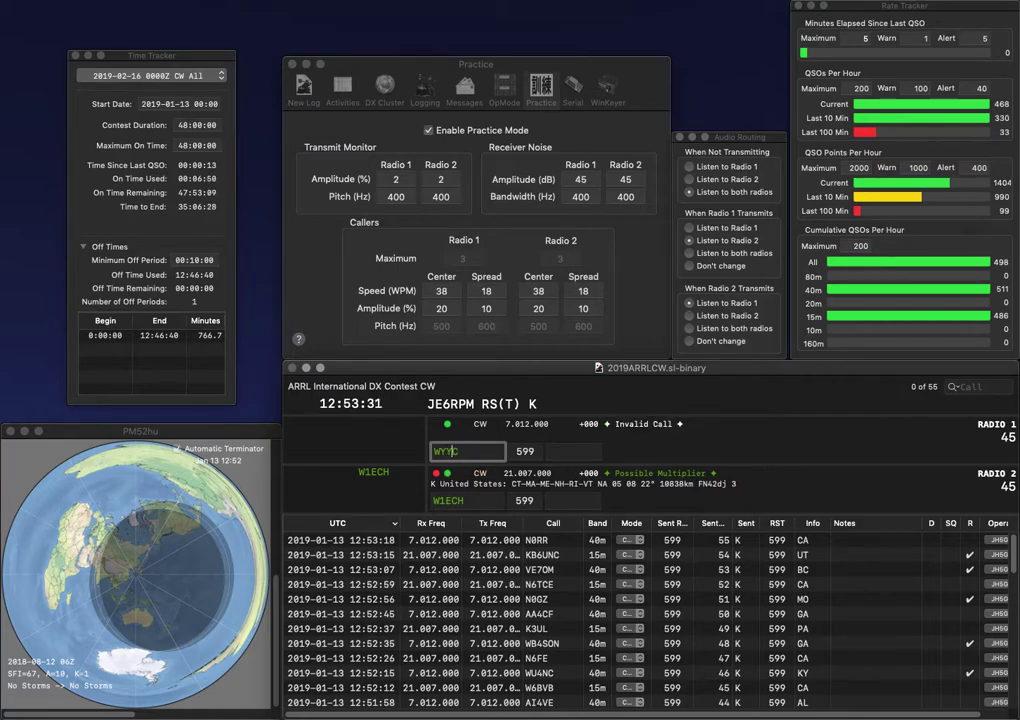
text(A)
key(Return)
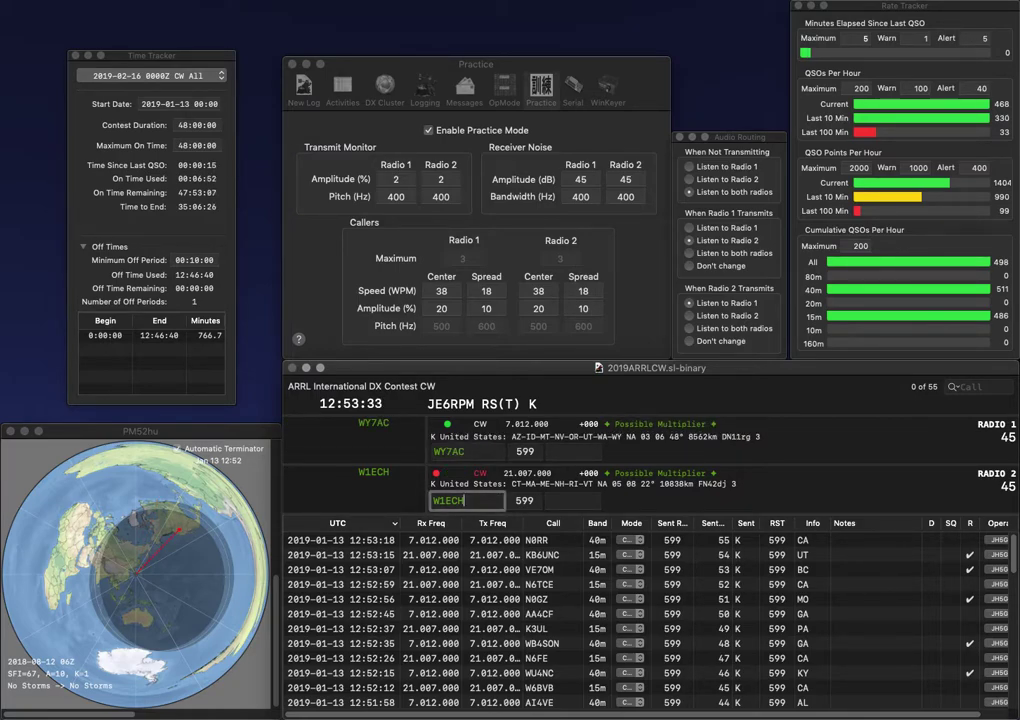
Log W1ECH on Radio 2 with exchange MA and WY7AC on Radio 1 with exchange MT.
key(space)
text(MA)
key(Return)
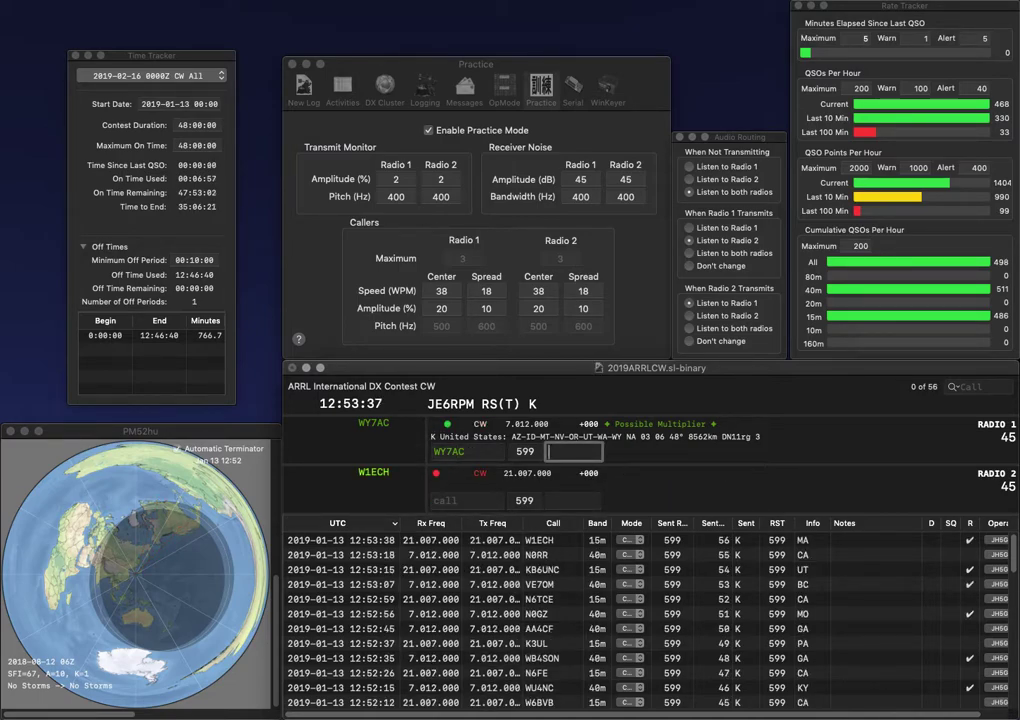
text(M)
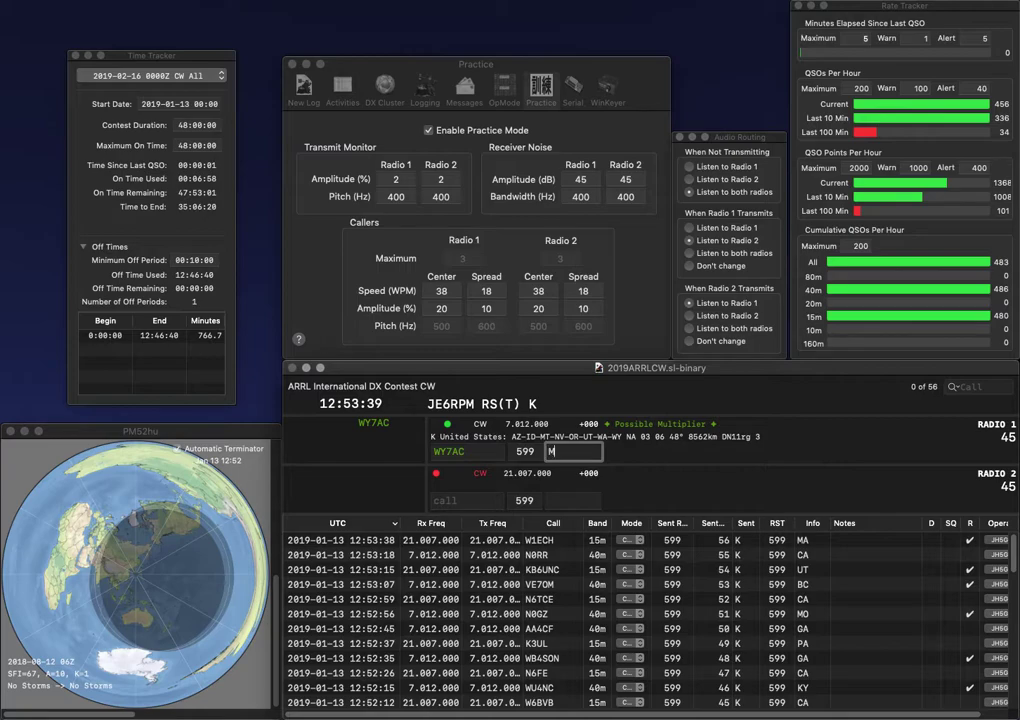
text(T)
key(Return)
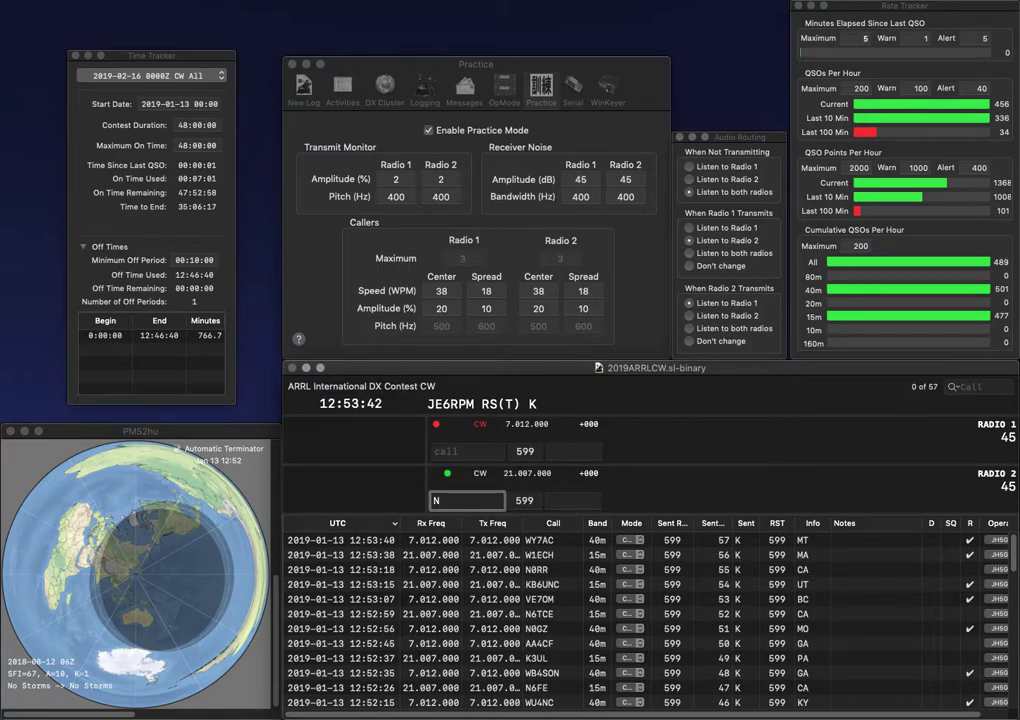
Answer K7JAN on Radio 2 and enter the call K2QF on Radio 1.
text(K7JAN)
key(Return)
text(2QF)
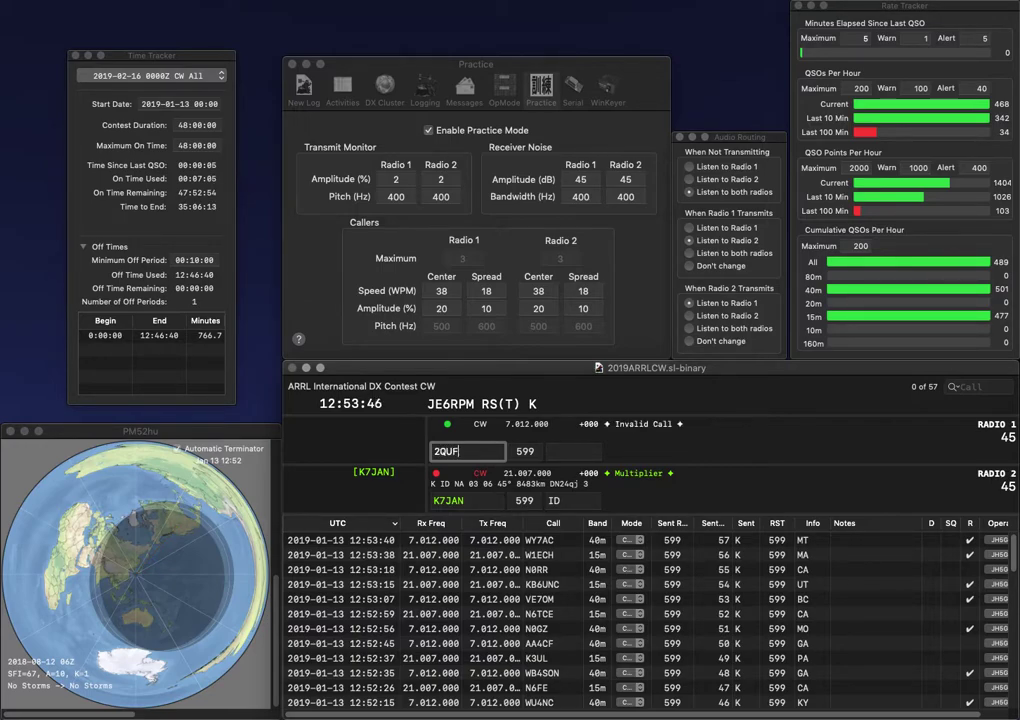
text(K)
key(Return)
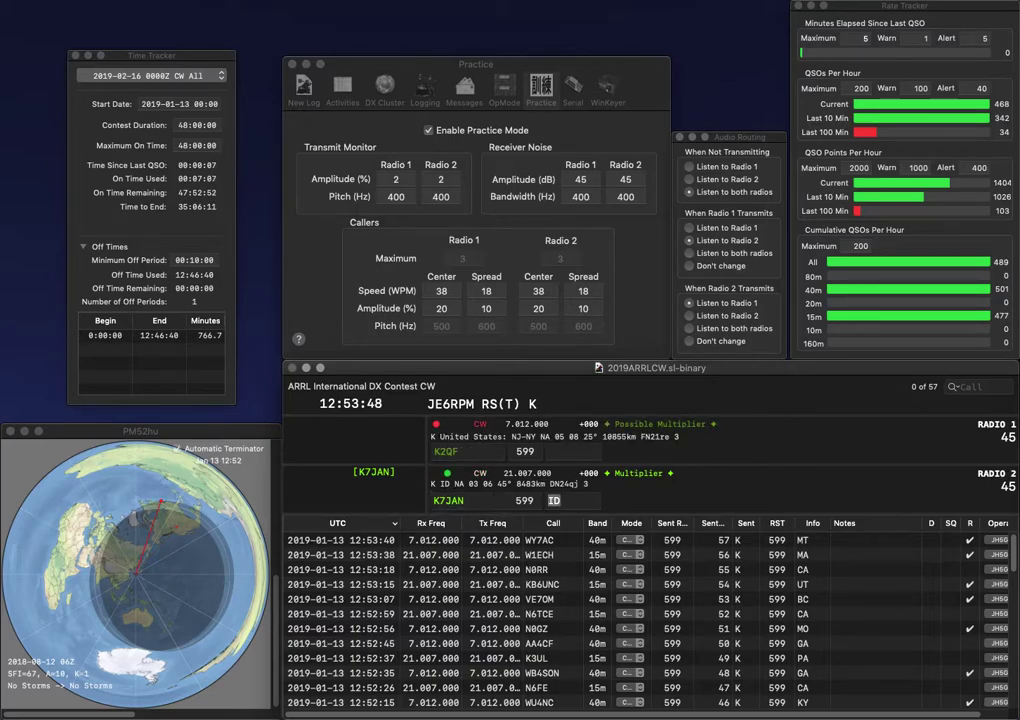
key(Return)
key(BackSpace)
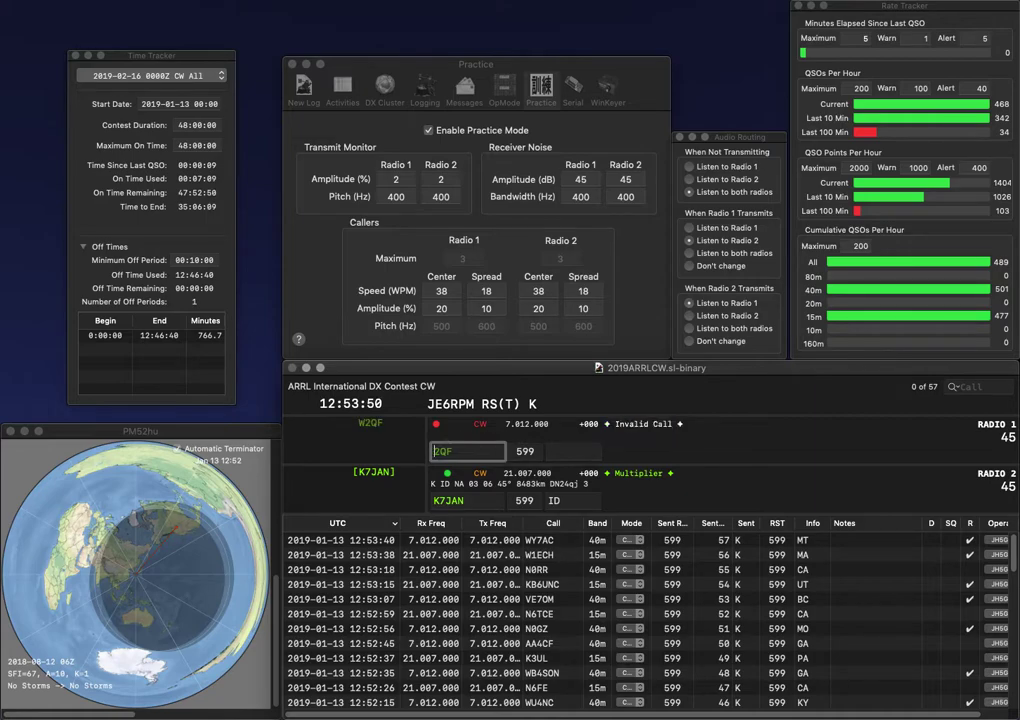
text(W)
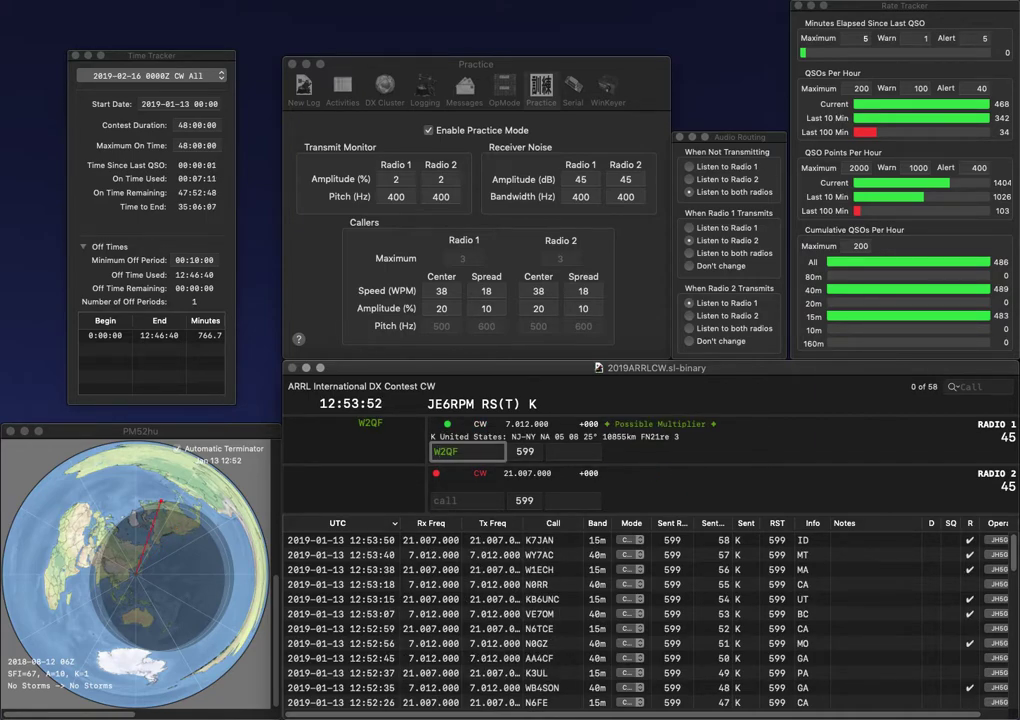
key(Return)
Answer N7KA on Radio 2 and log W2QF on Radio 1 with exchange NY.
text(N7KA)
key(Return)
text(N)
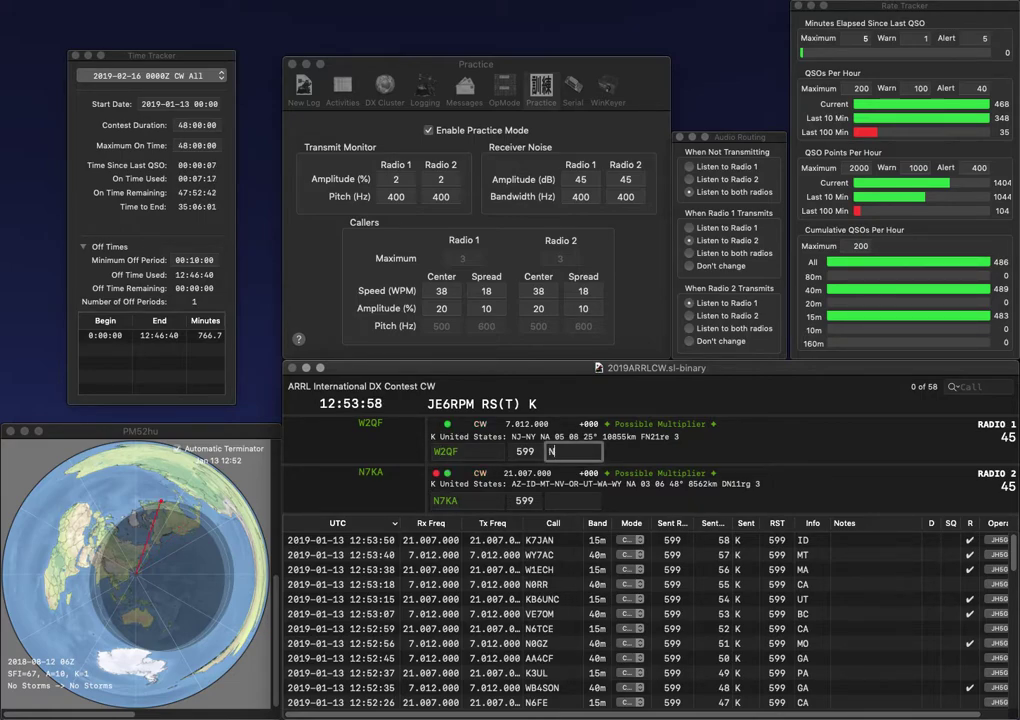
text(Y)
key(Return)
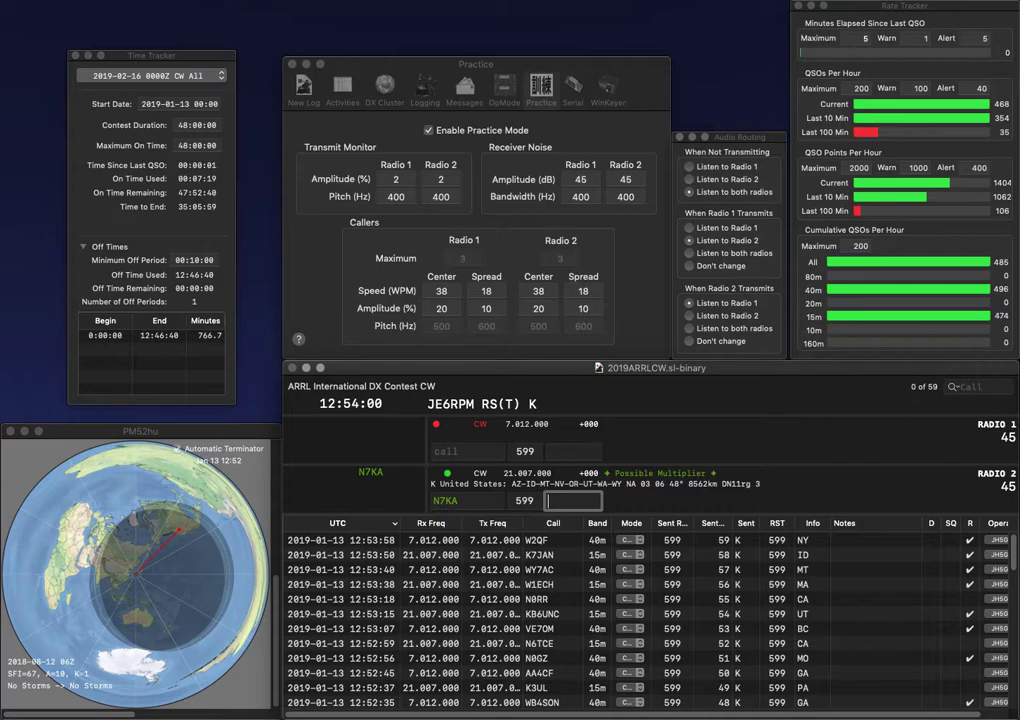
Log N7KA on Radio 2 with exchange UT, and answer N5TZH on Radio 1 and NW0K on Radio 2.
key(Return)
text(N5TZH)
key(Return)
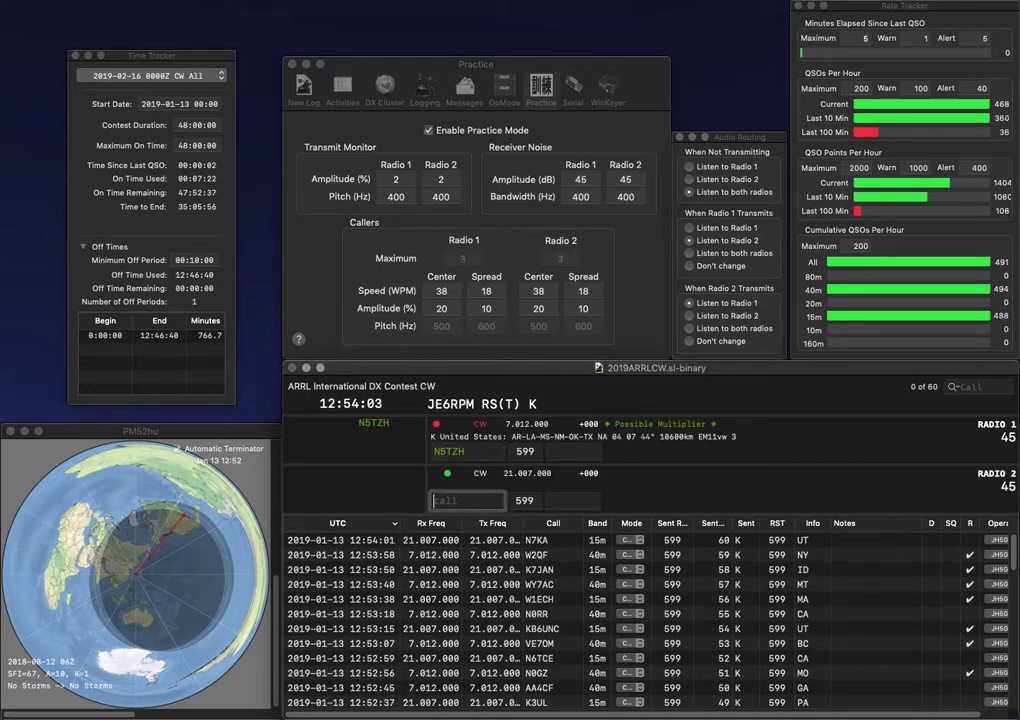
text(NW0K)
key(Return)
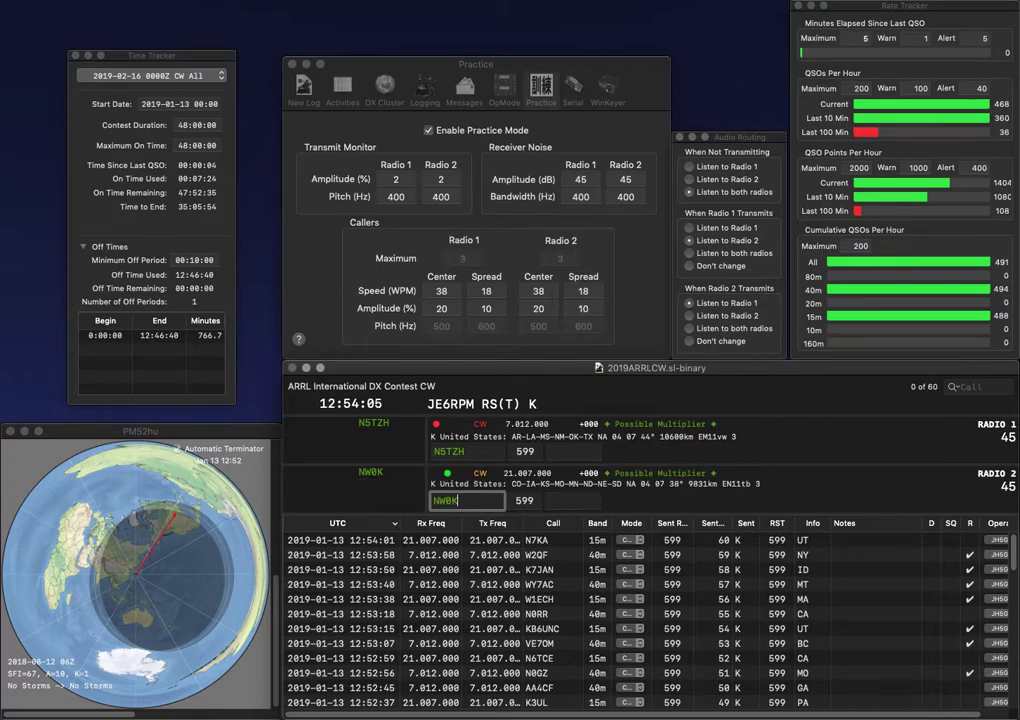
text(MS)
key(Return)
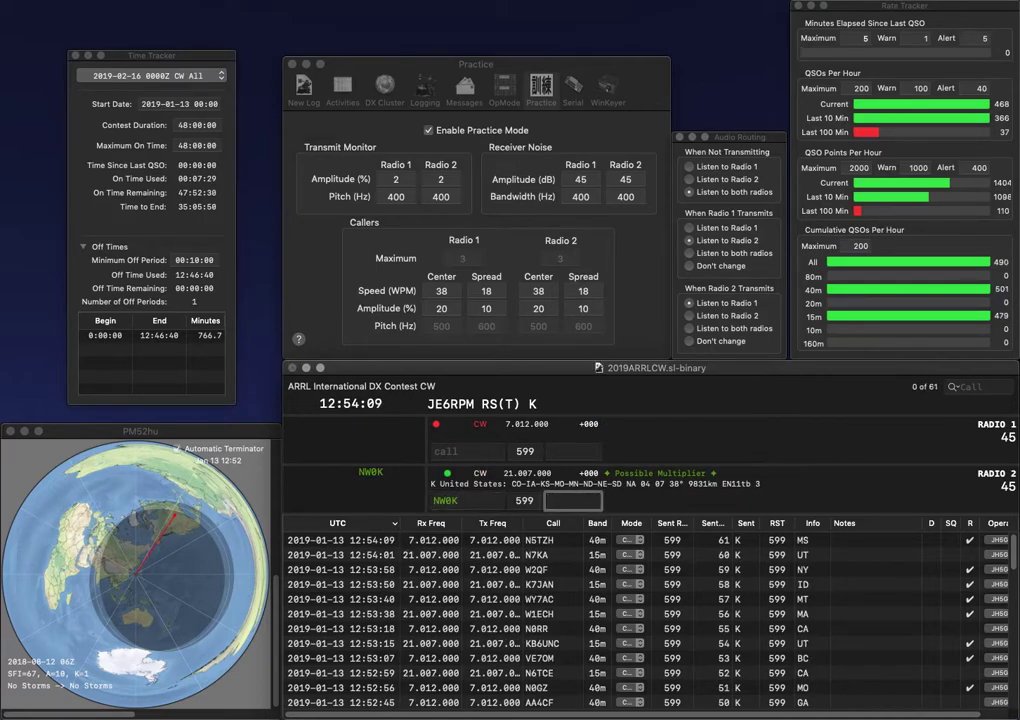
text(S)
key(BackSpace)
text(IA)
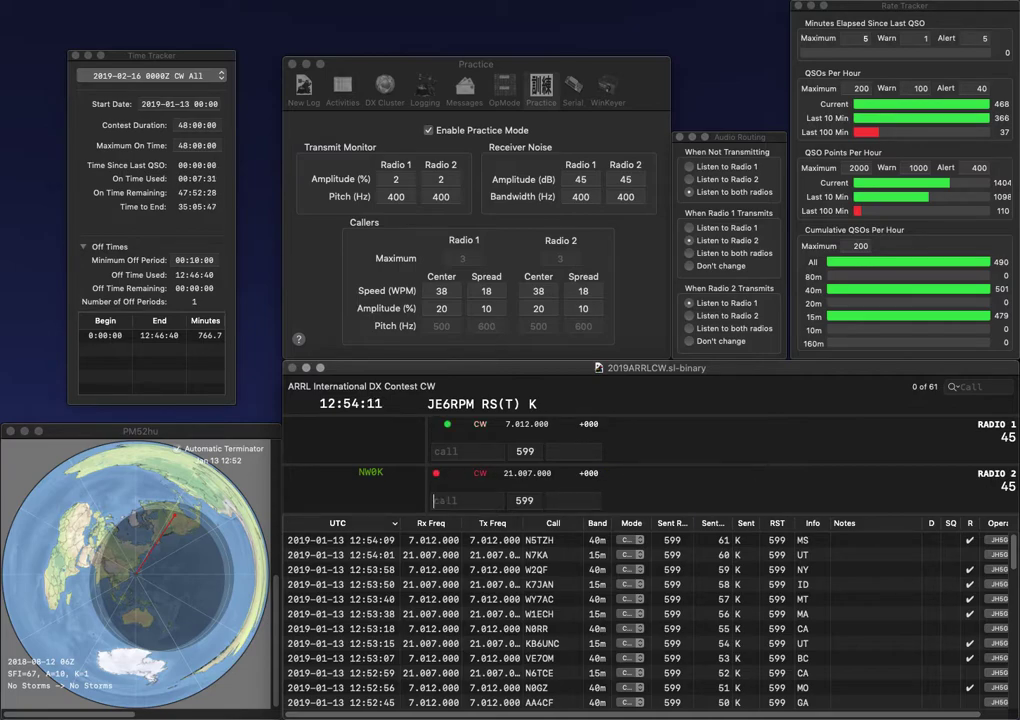
key(Return)
text(KD8CC)
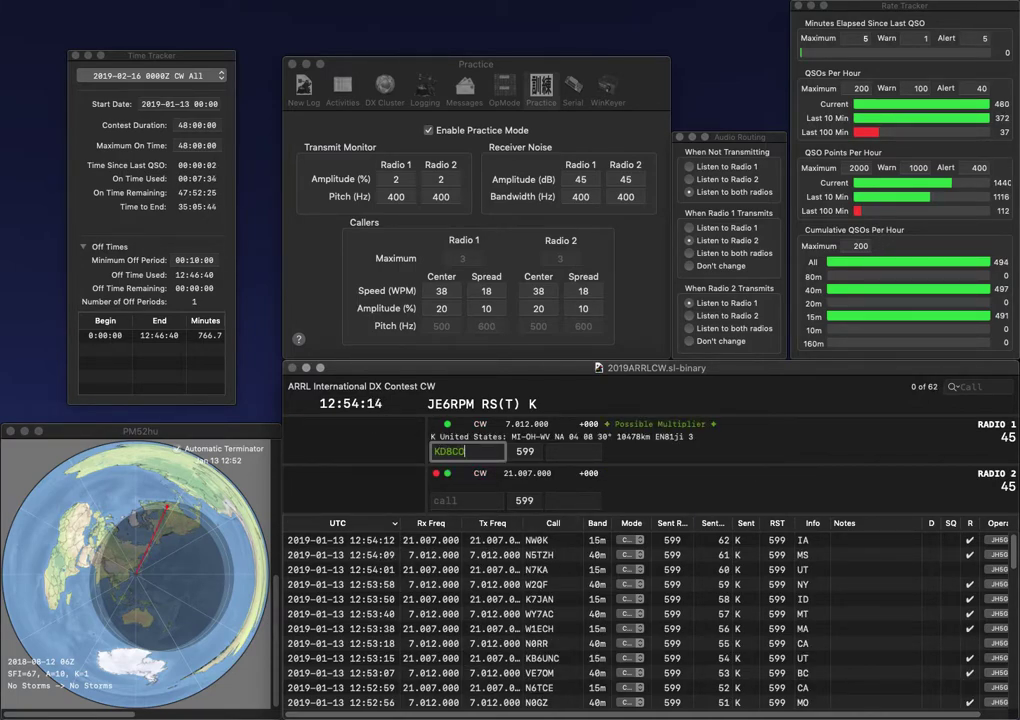
key(BackSpace)
key(Return)
text(3)
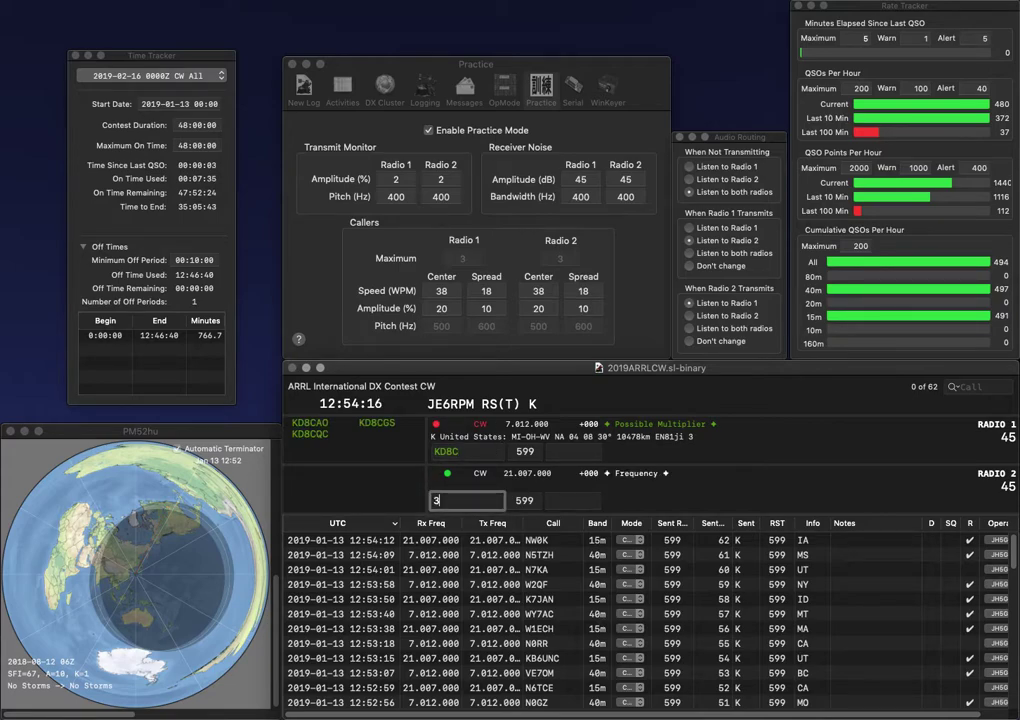
text(HIN3HI)
key(Return)
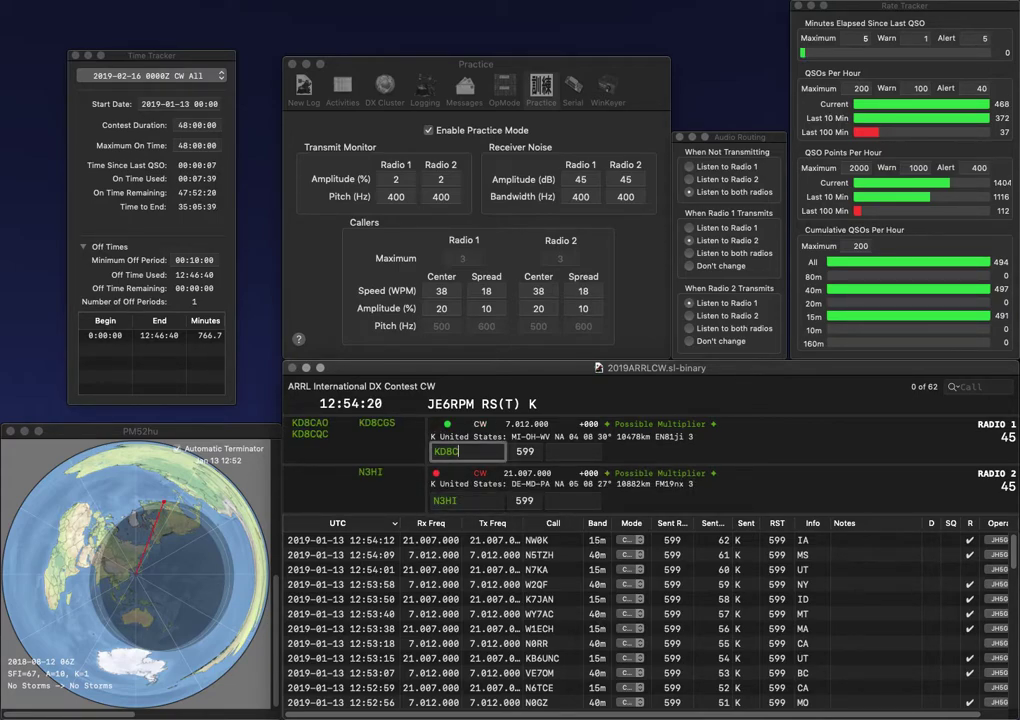
text(AO)
key(space)
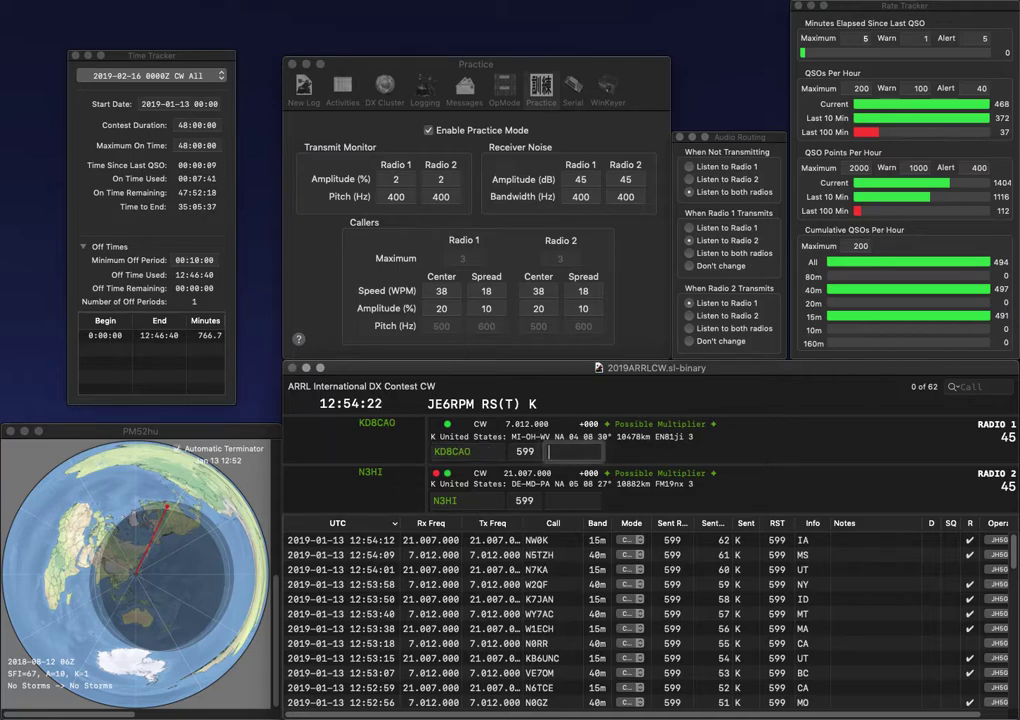
key(Tab)
key(Return)
key(Return)
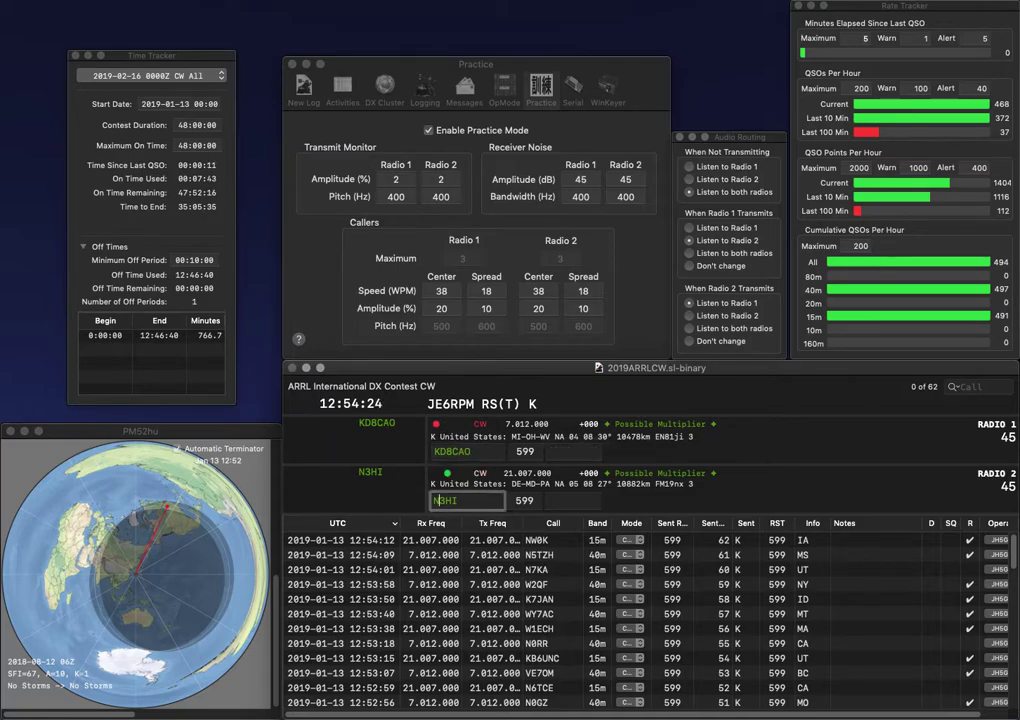
key(space)
text(DE)
key(Return)
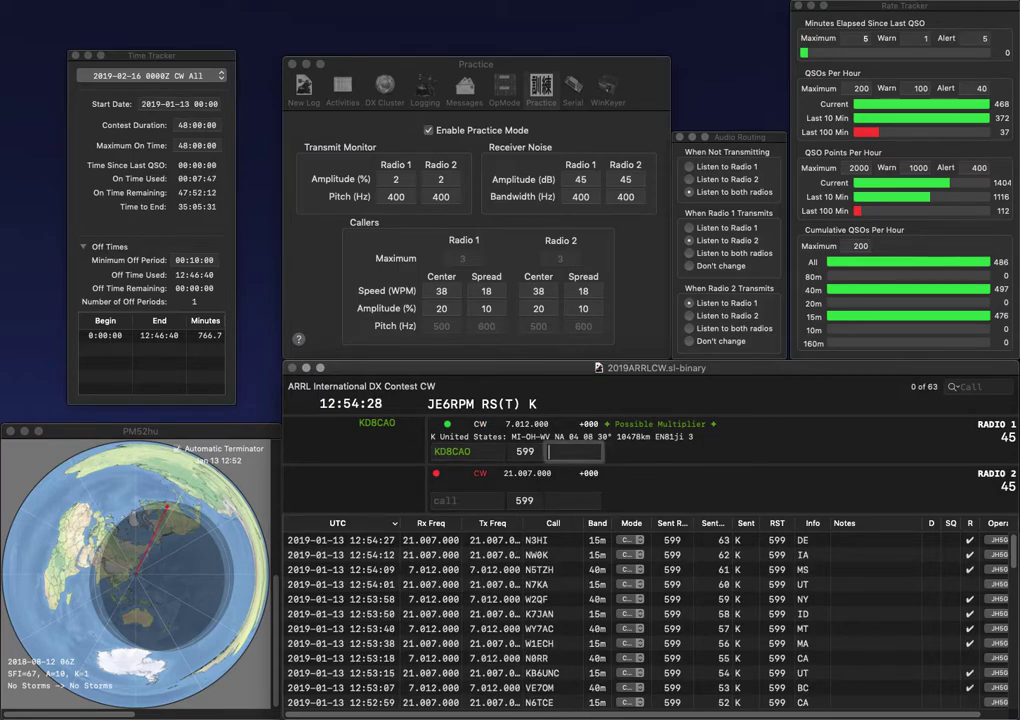
text(AV)
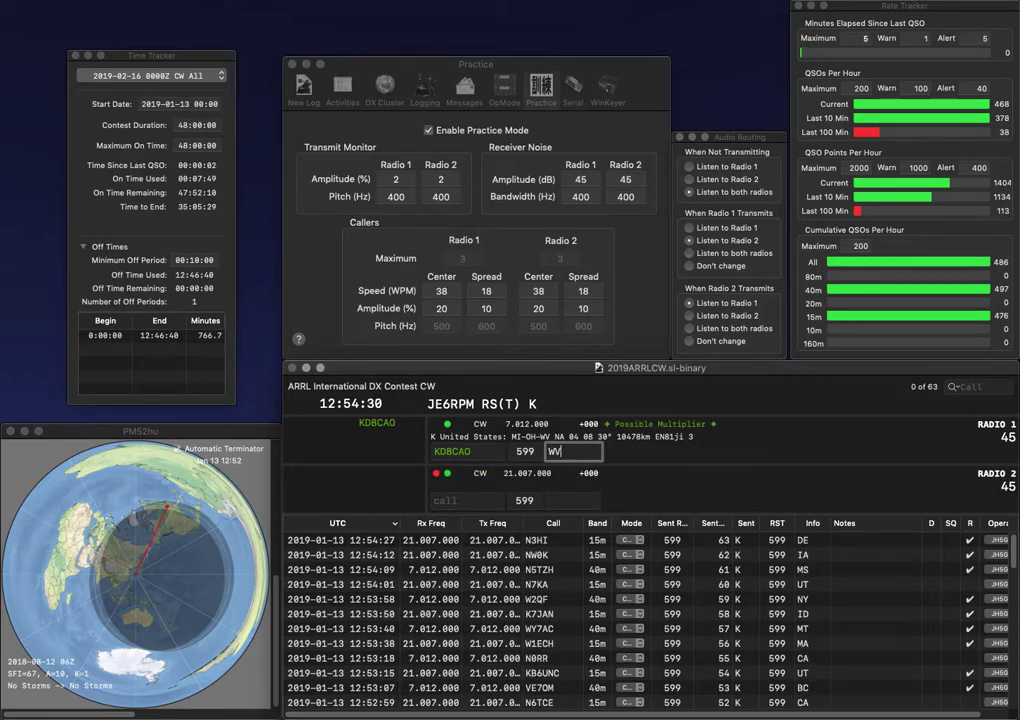
key(Return)
text(N8DE)
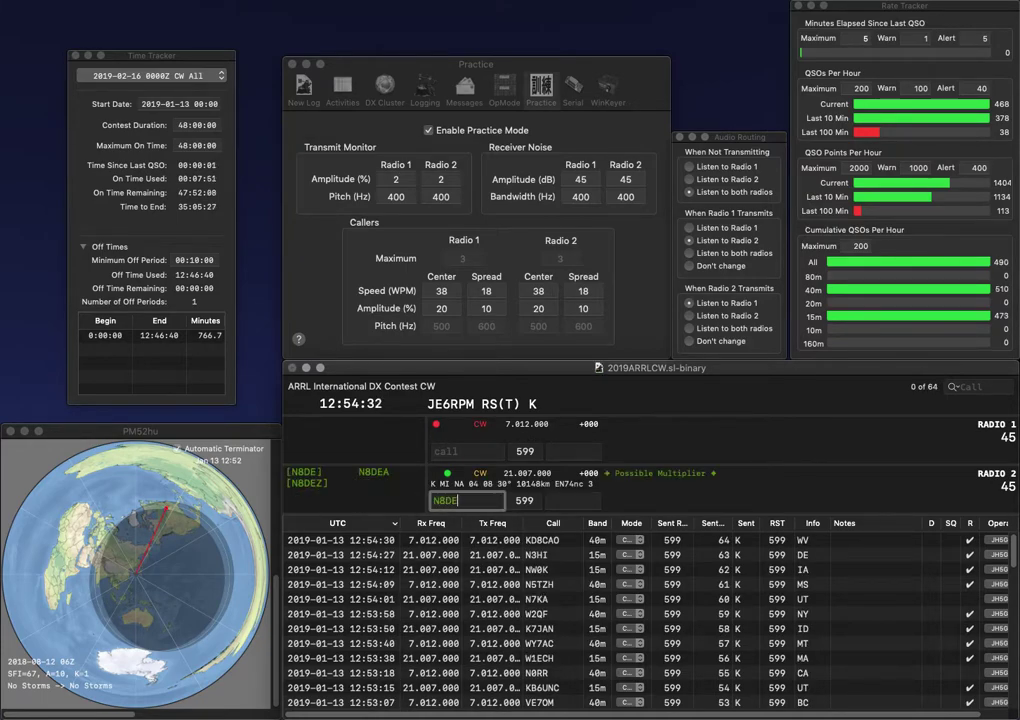
key(Return)
text(N)
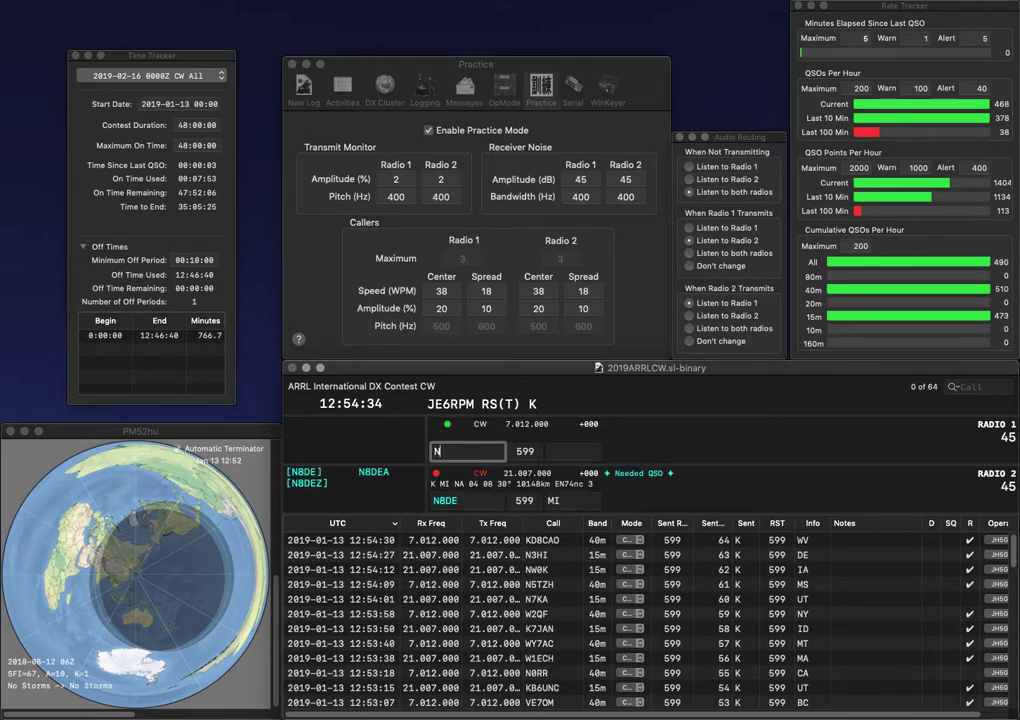
text(9KDB)
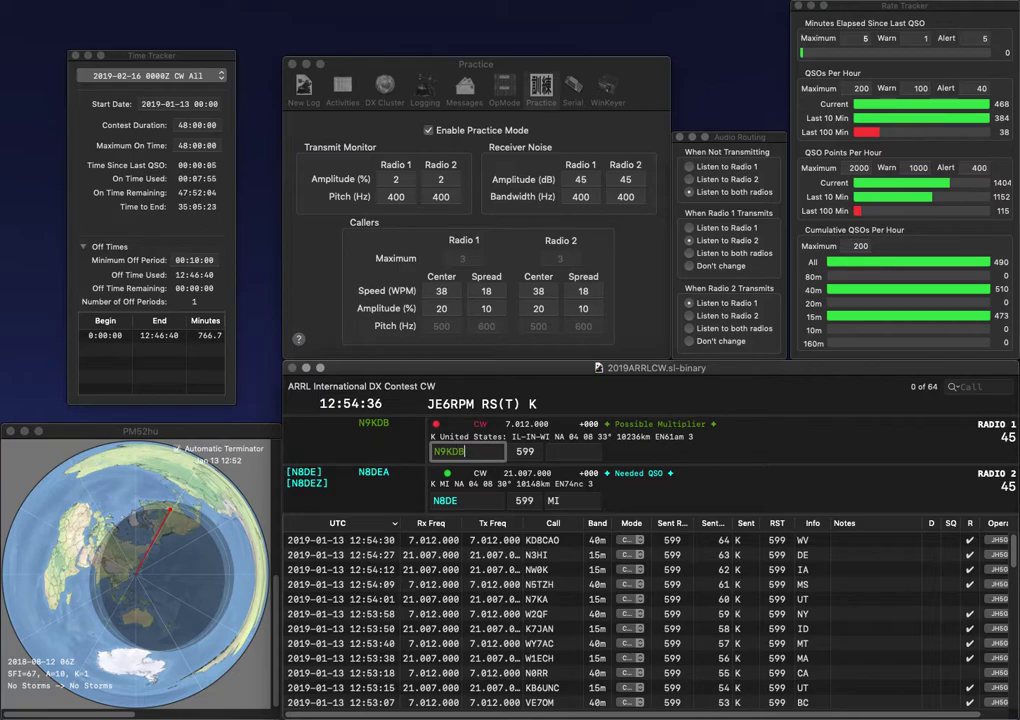
key(Return)
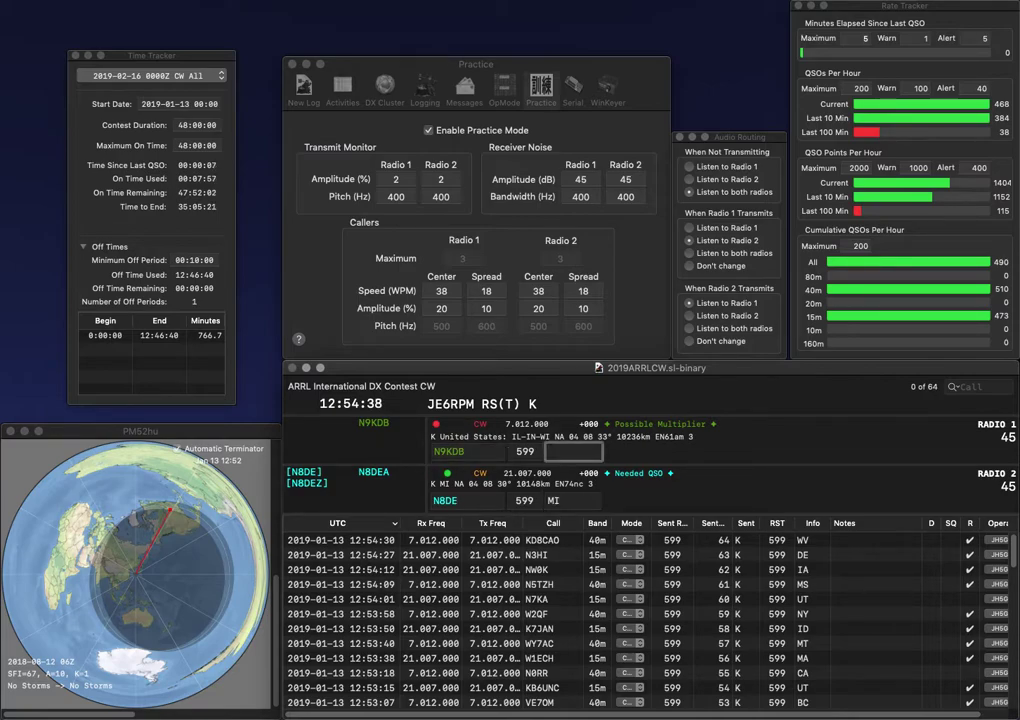
key(Return)
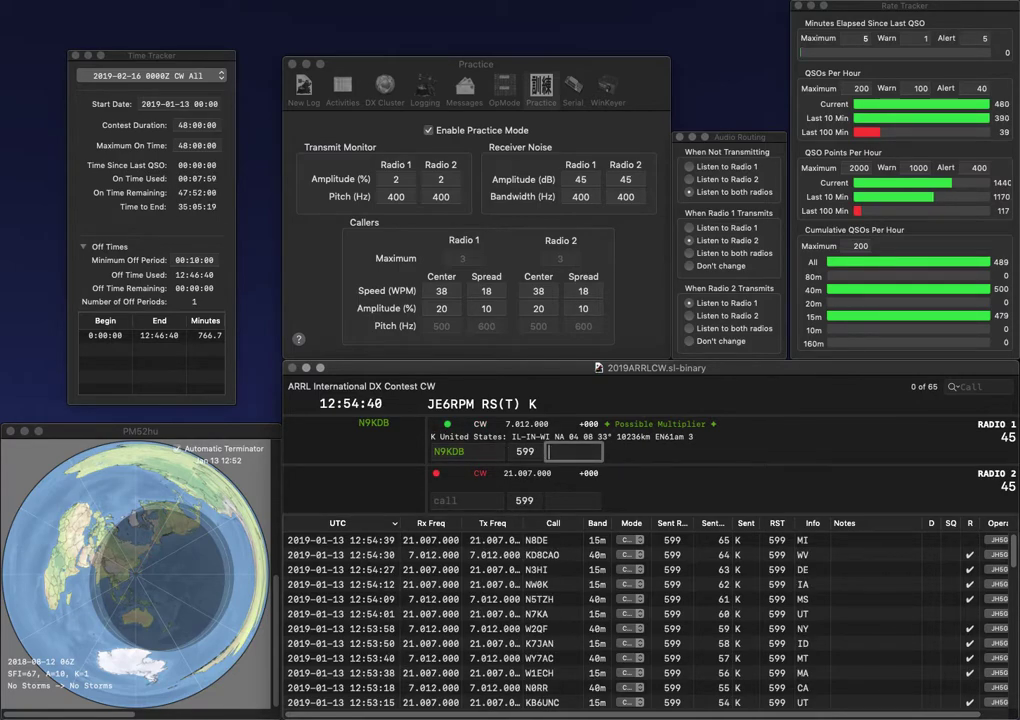
text(IL)
key(Return)
Answer the partial calls K9Q on Radio 2 and W3W on Radio 1.
text(K9Q)
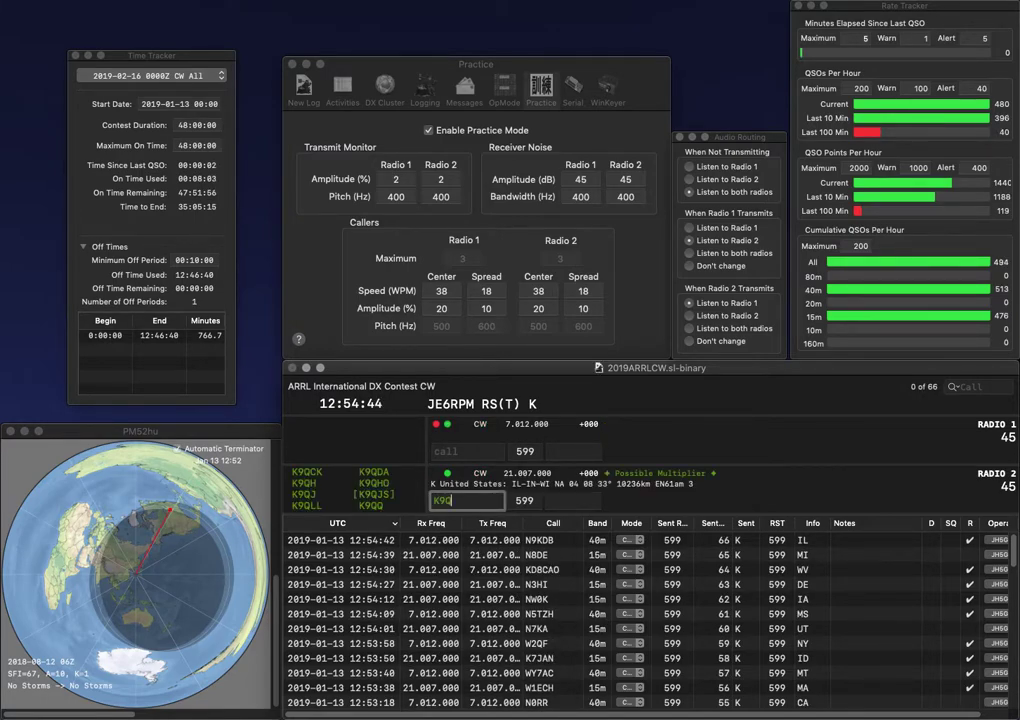
key(Return)
text(W3W)
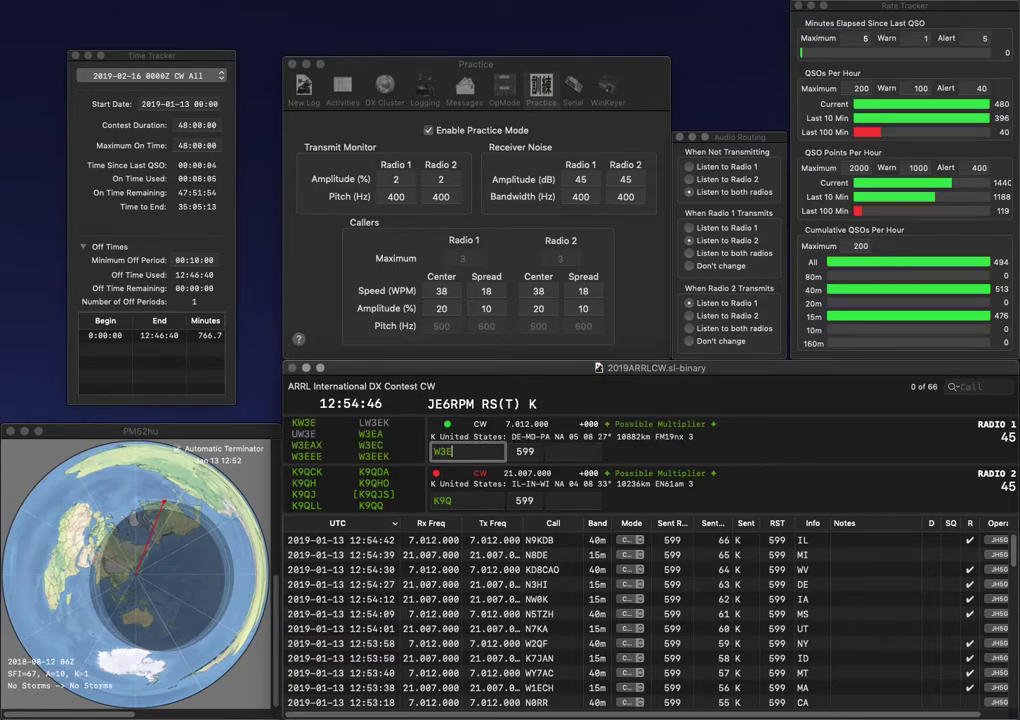
key(Return)
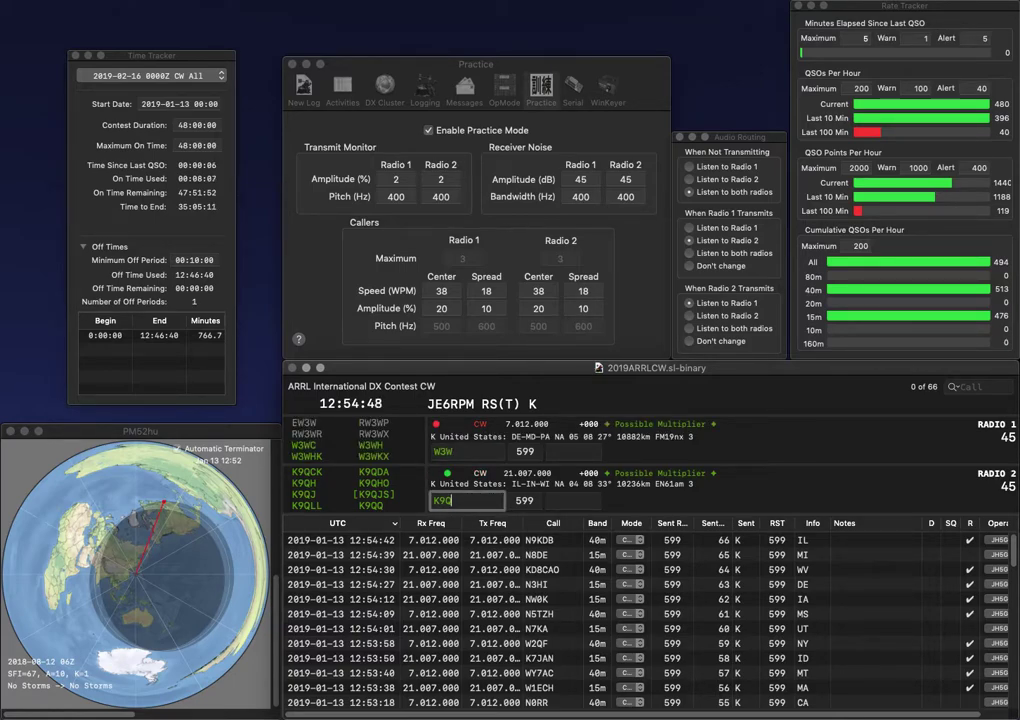
text(J)
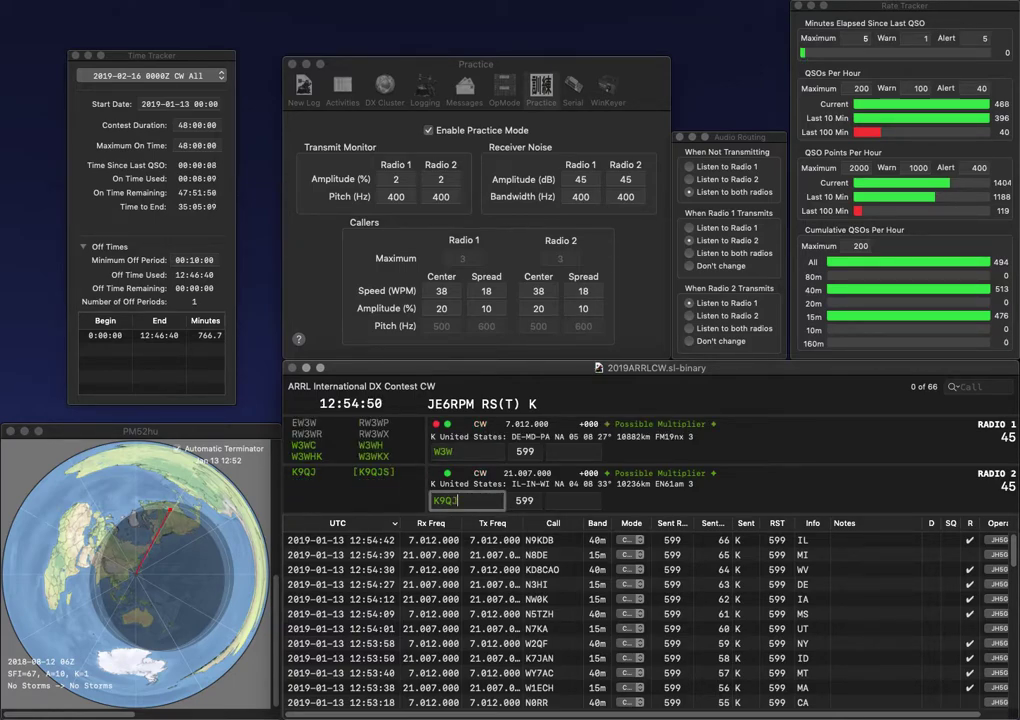
text(S)
key(Return)
text(CM)
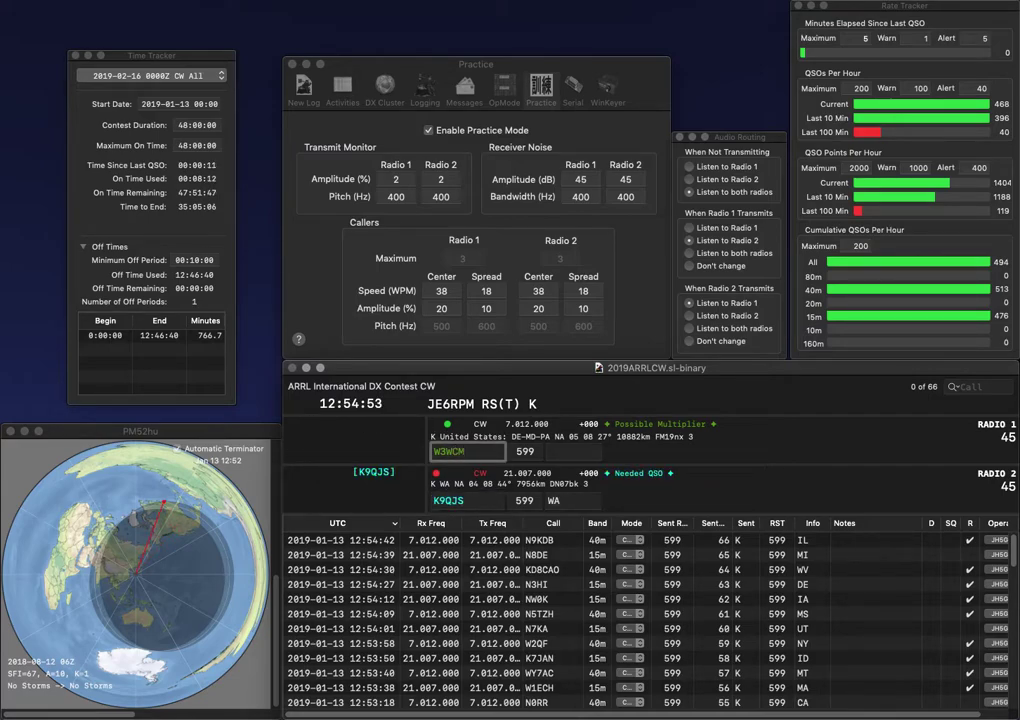
key(Return)
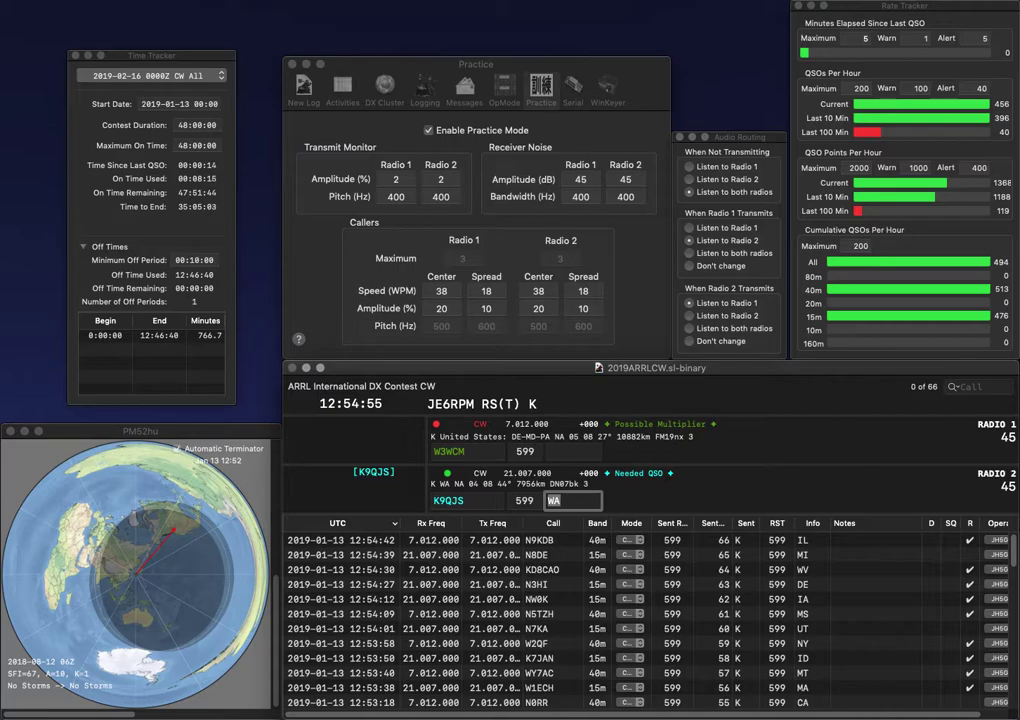
key(Return)
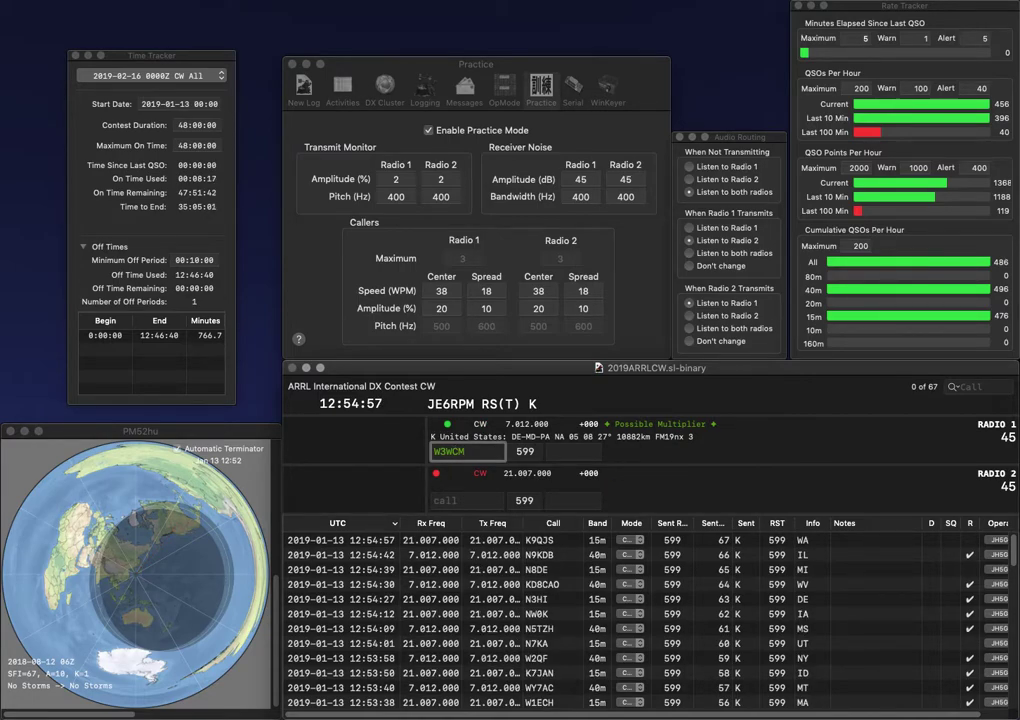
key(Left)
key(Left)
key(Left)
key(BackSpace)
text(2)
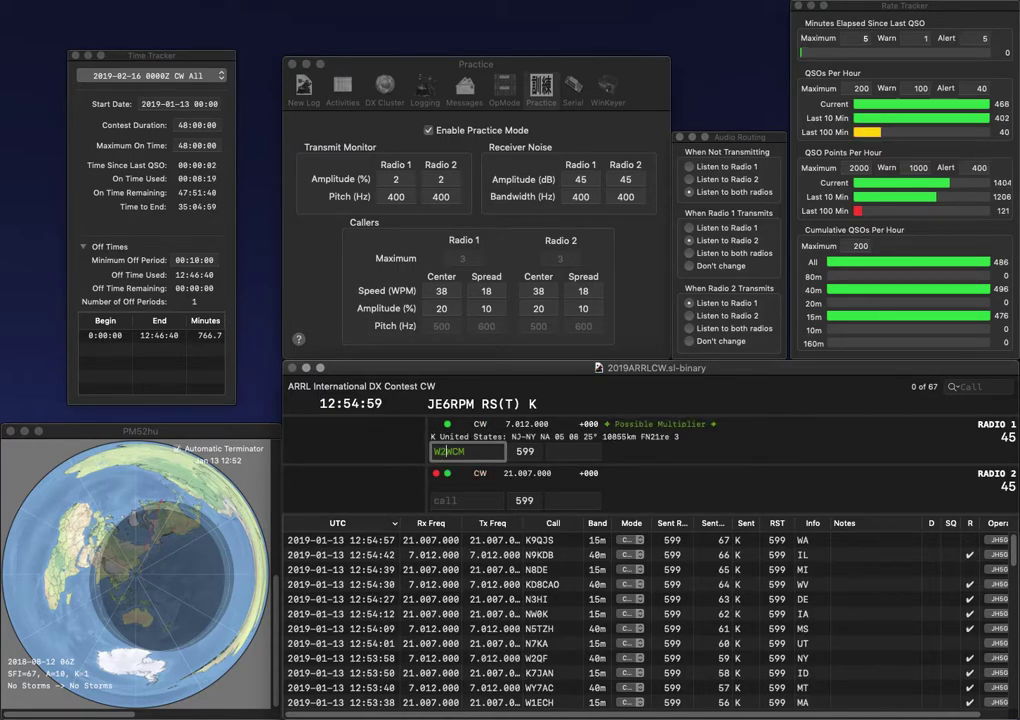
key(Return)
text(K4)
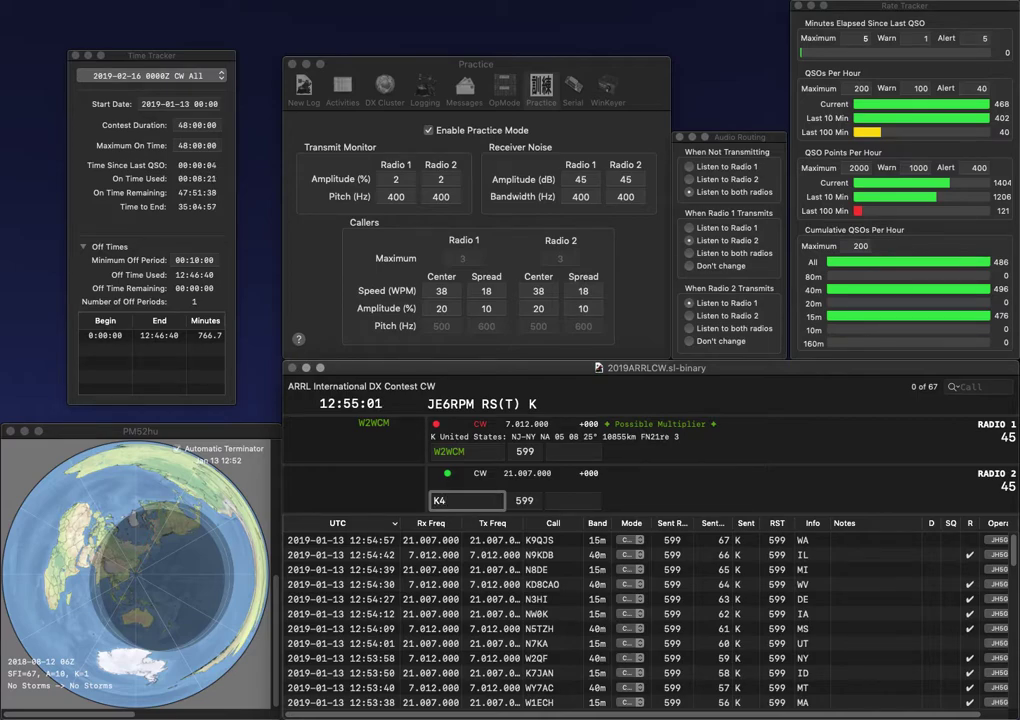
text(4)
key(Return)
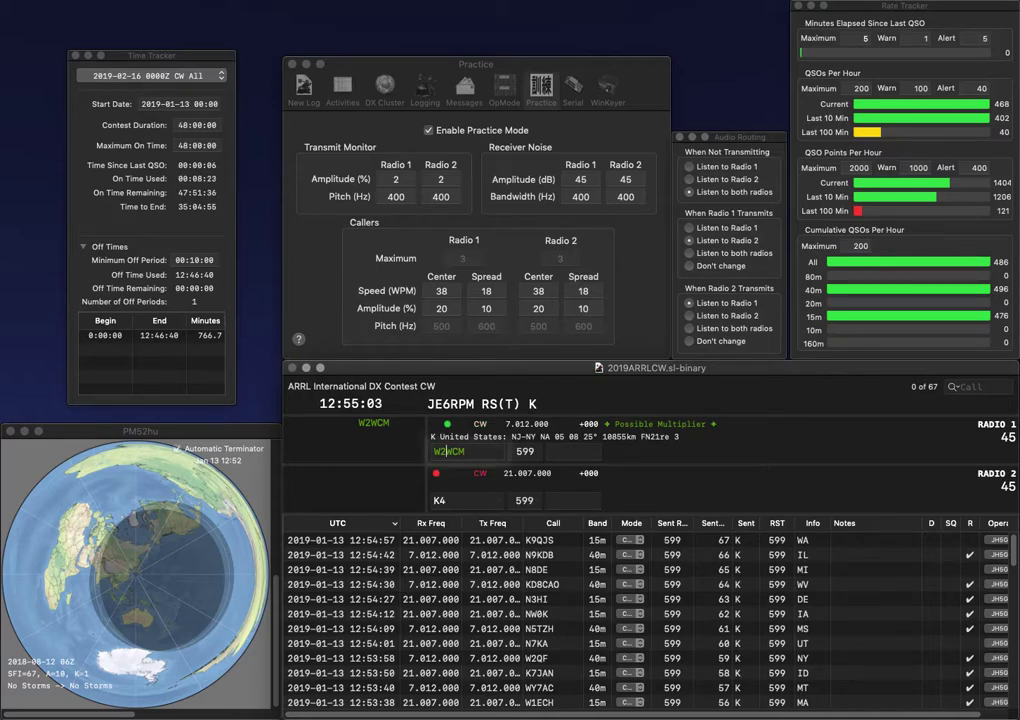
text(NJ)
key(Return)
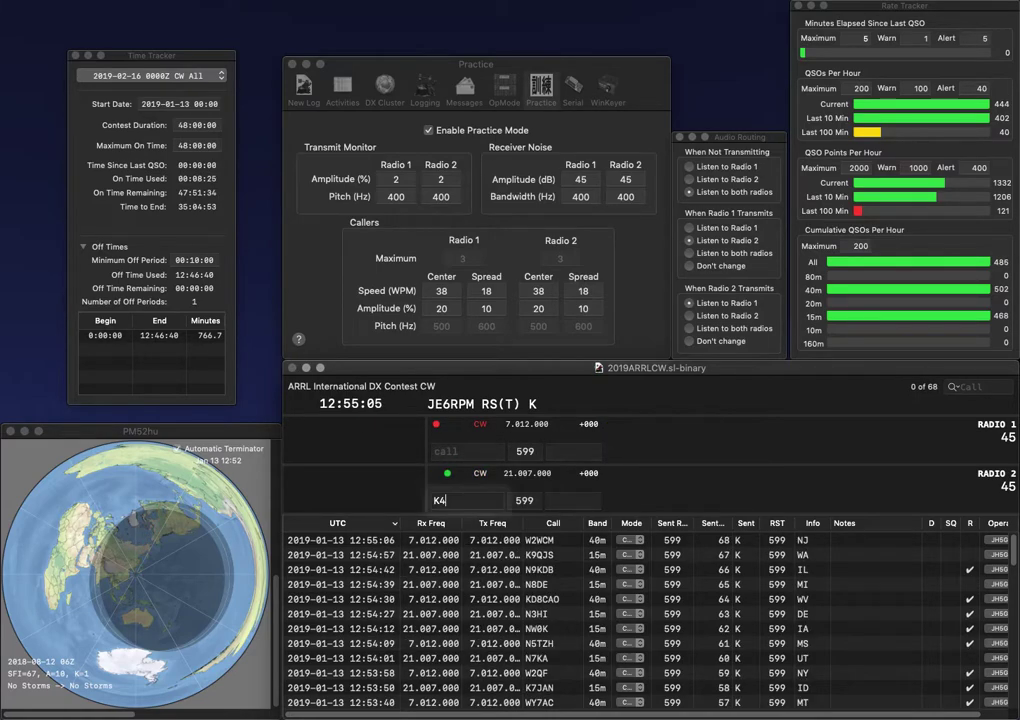
Complete the Radio 2 call as K4SV and answer KC8RPV on Radio 1.
text(SV)
key(Return)
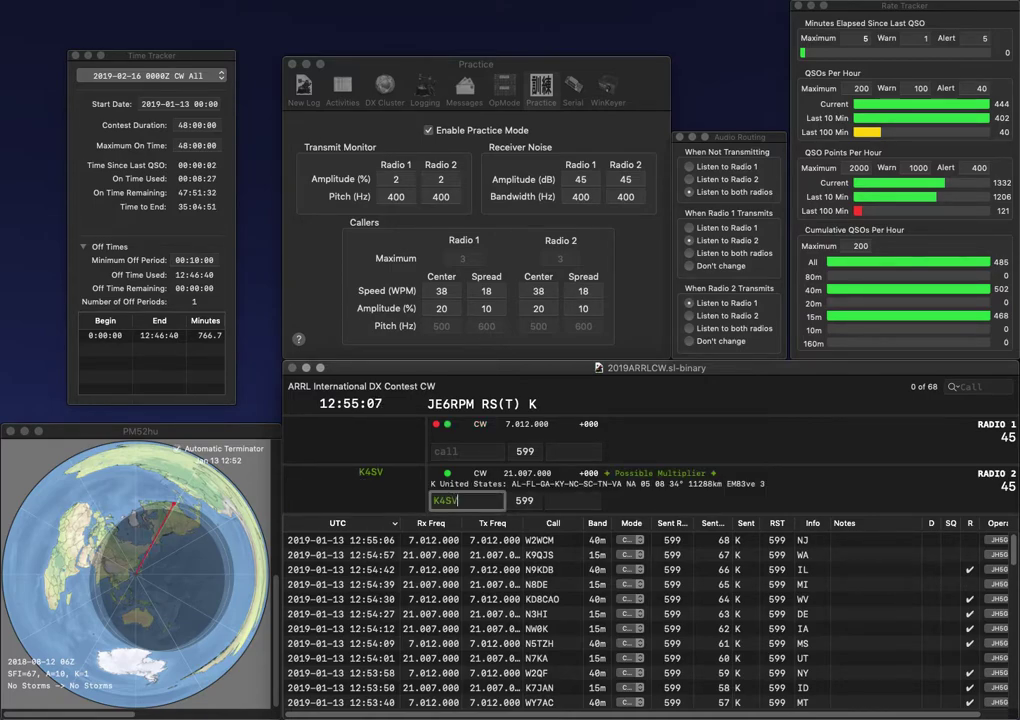
text(KC)
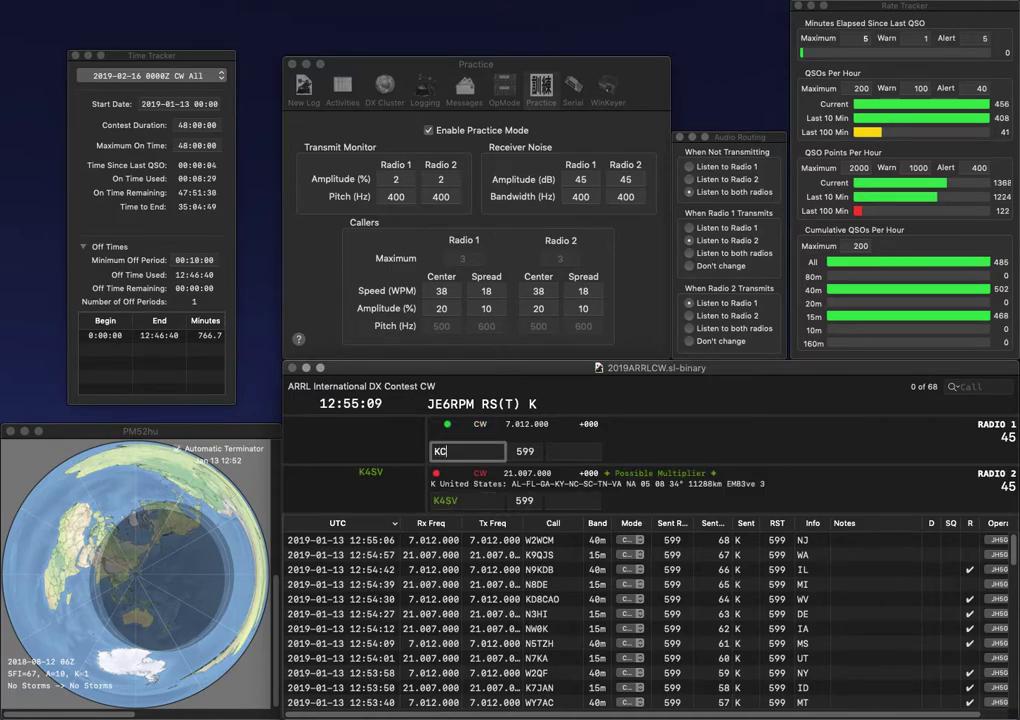
text(8RPV)
key(Return)
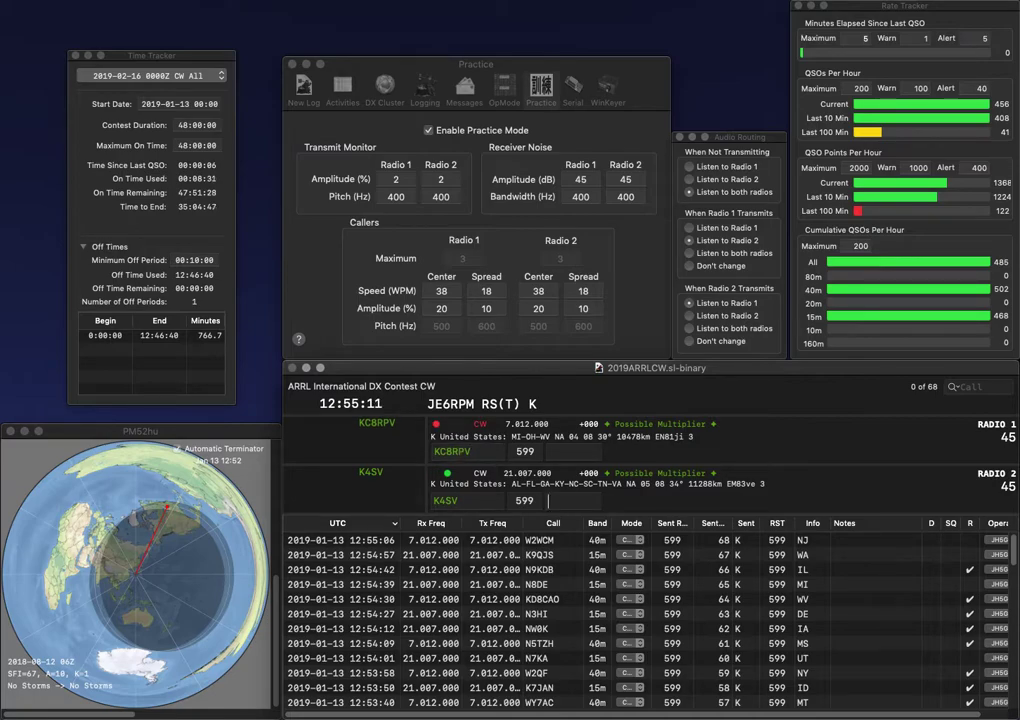
text(KY)
key(Return)
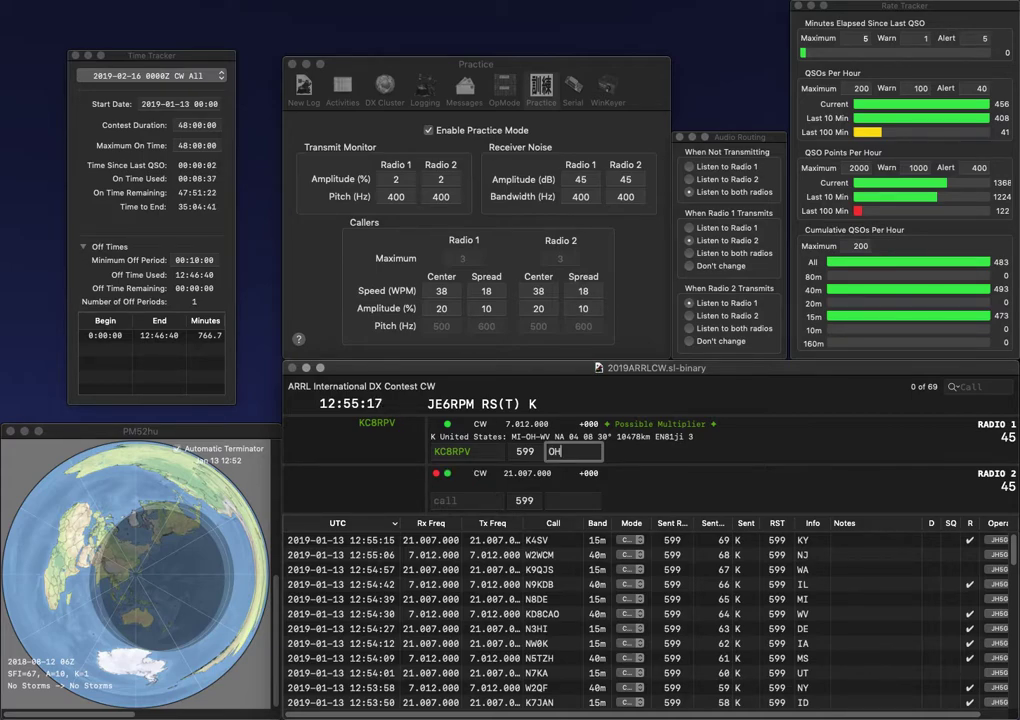
key(Return)
text(WD5COV)
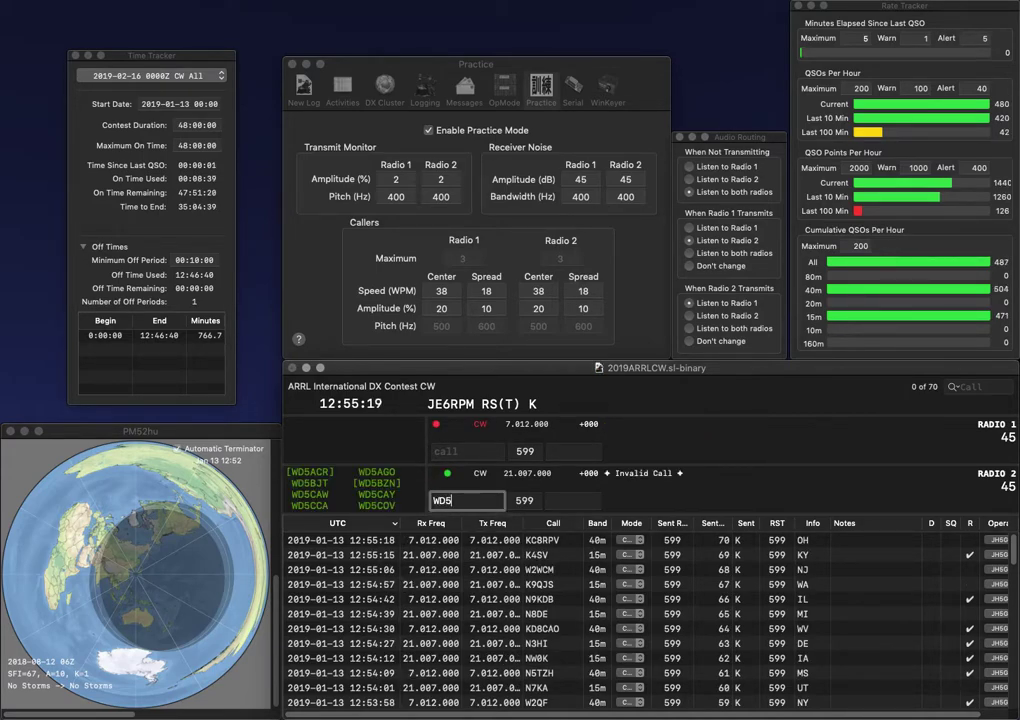
key(Return)
text(WA3ZSC)
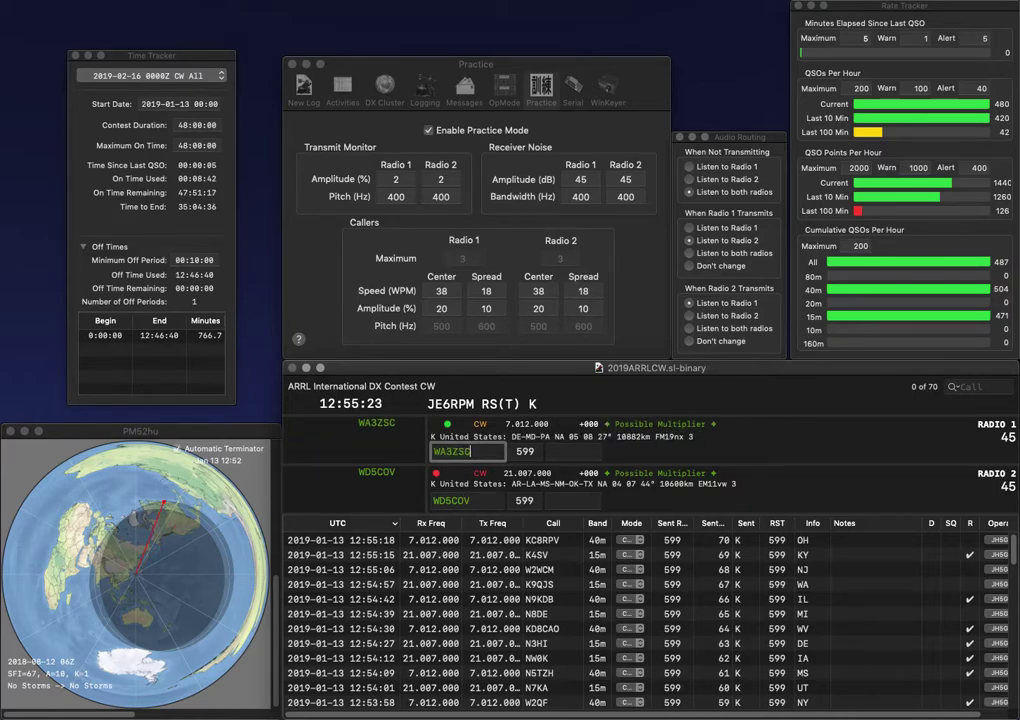
key(Return)
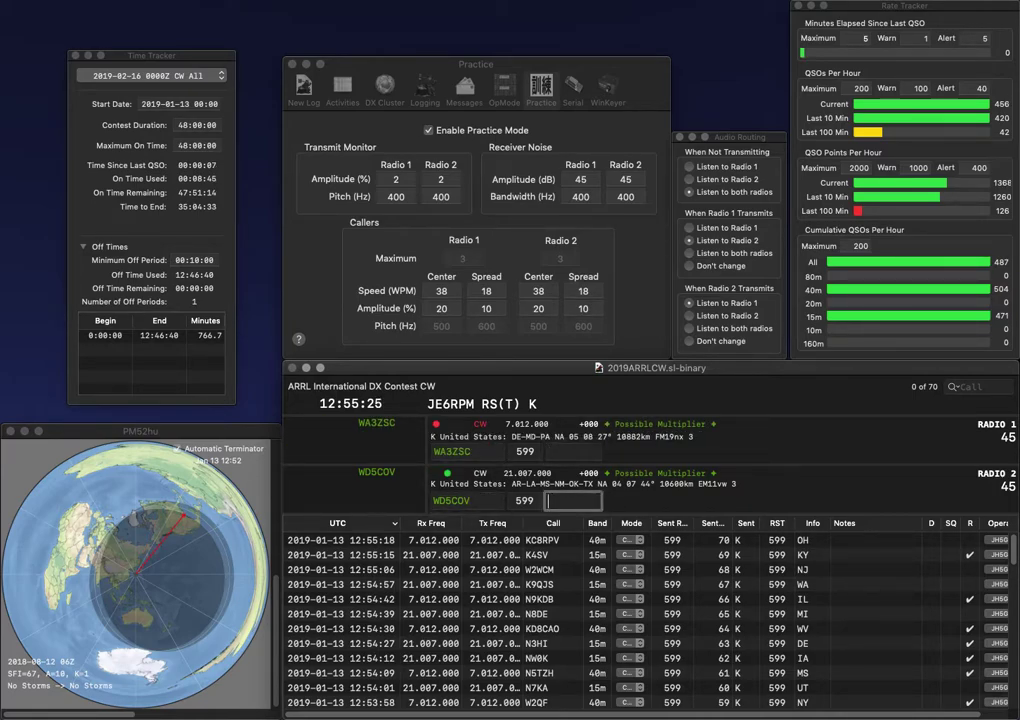
key(Return)
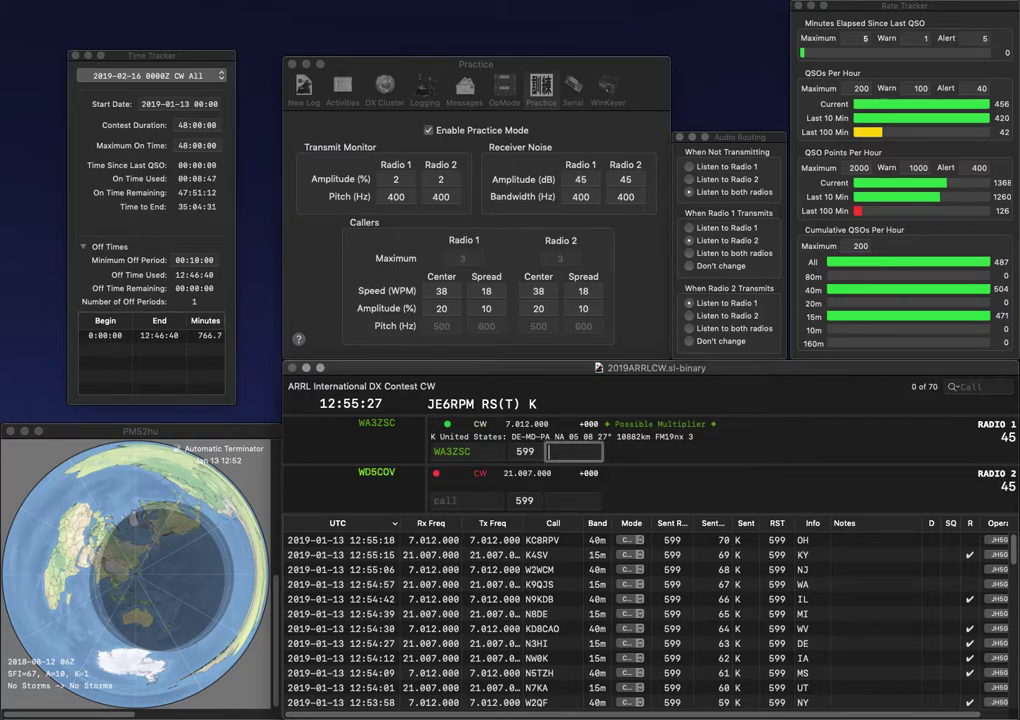
text(MD)
key(Return)
Answer KE8IVY on Radio 2 and W6VXP on Radio 1.
text(8IVY)
key(Home)
text(KE)
key(Return)
text(W6V)
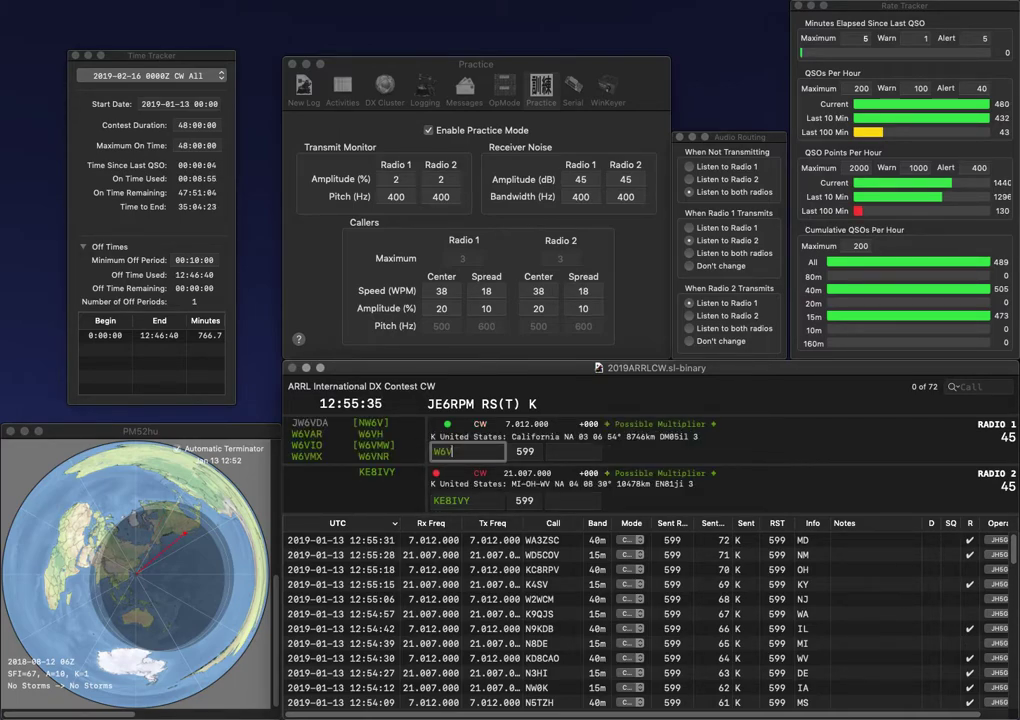
text(XP)
key(Return)
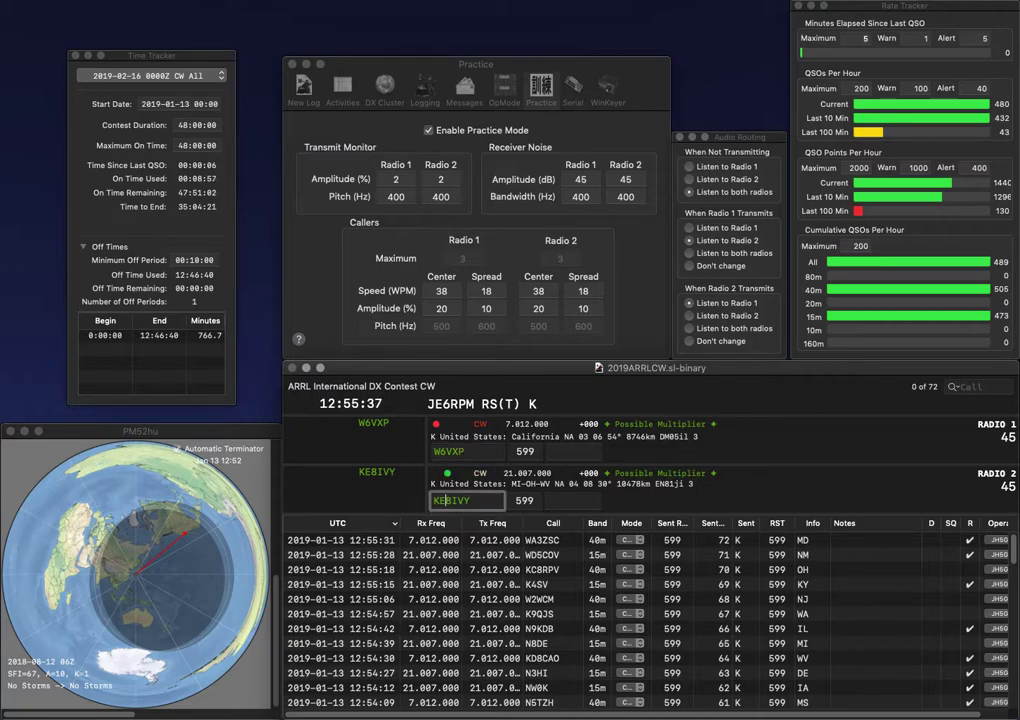
text(OH)
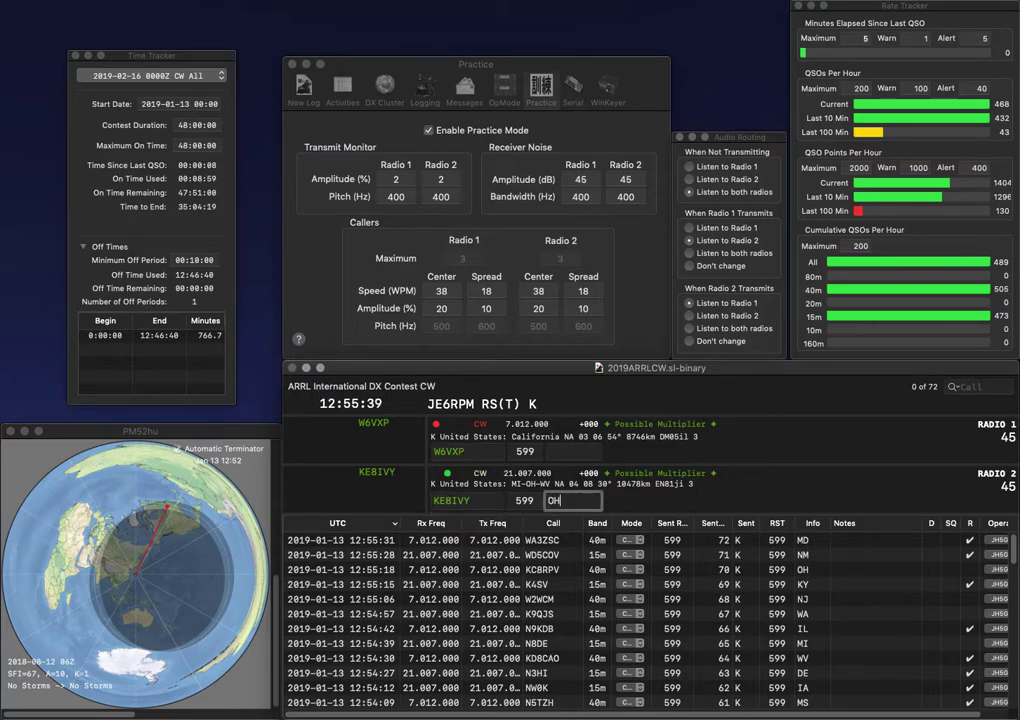
key(Return)
text(CA)
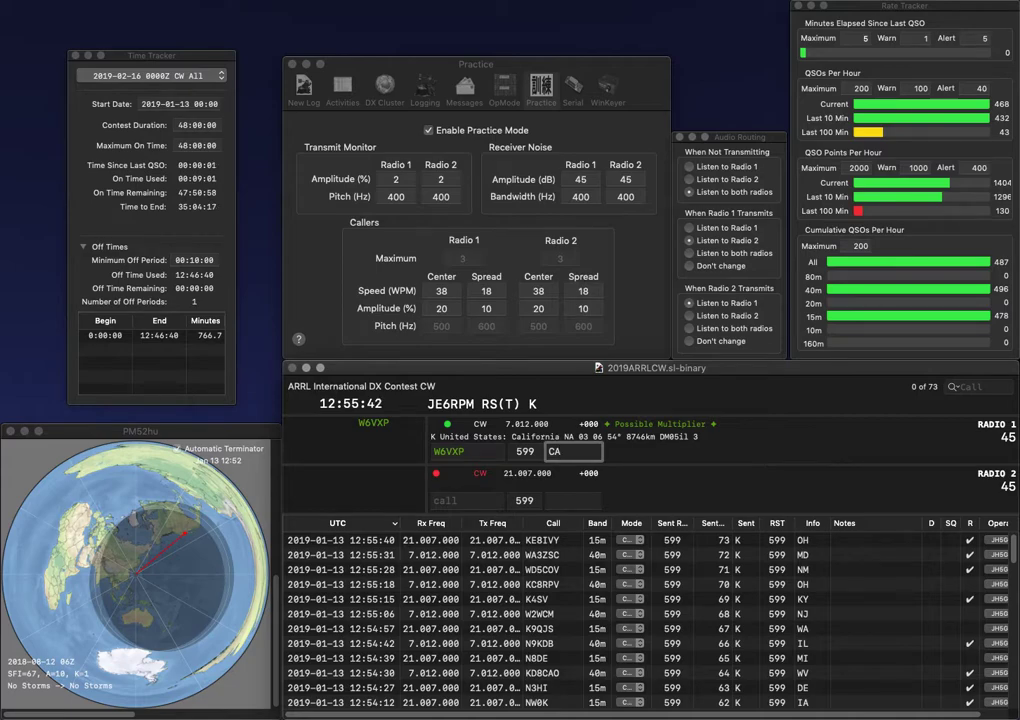
key(Return)
Answer K3SWZ on Radio 2.
text(K)
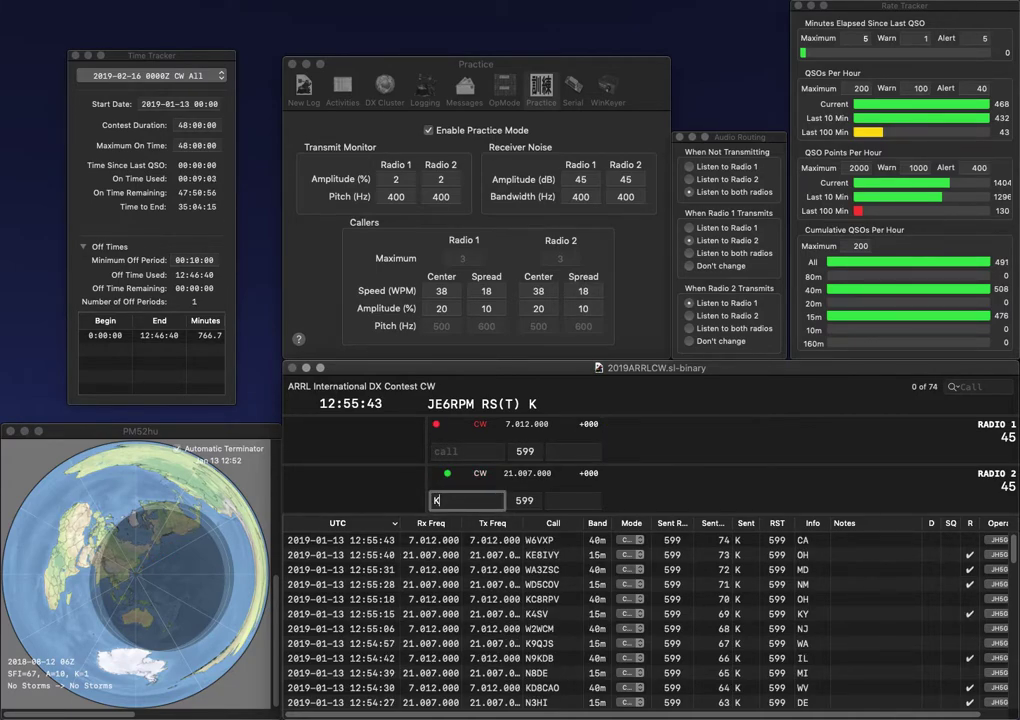
text(3SQ)
key(BackSpace)
text(WZ)
key(Return)
text(1RLT)
key(Return)
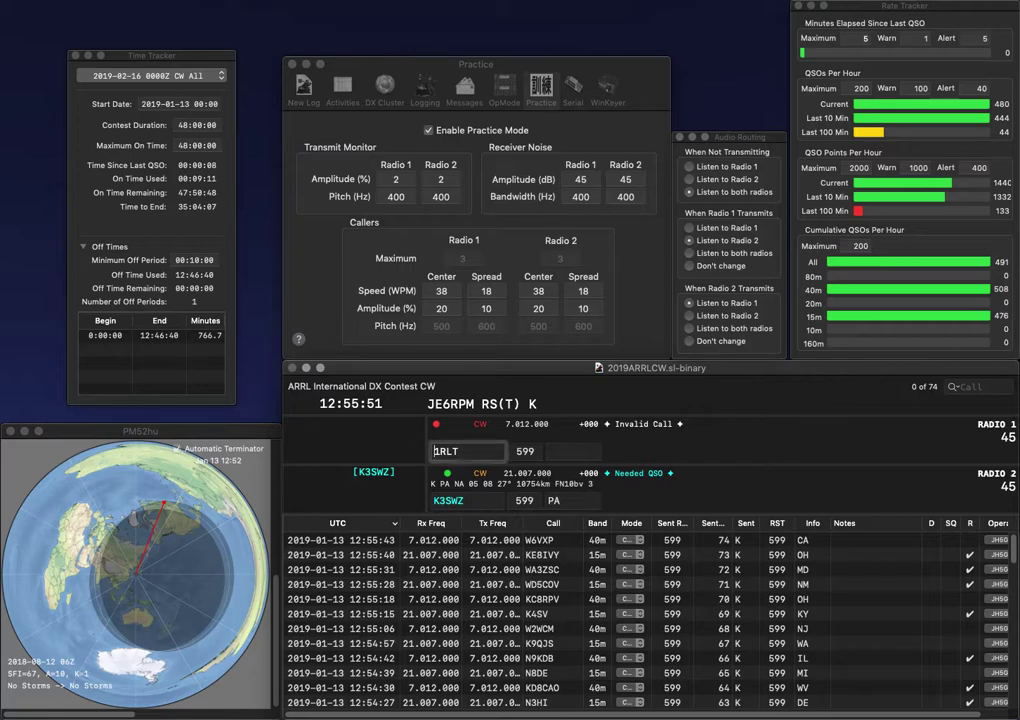
key(Return)
text(WA)
key(Delete)
text(3)
key(Return)
text(W9RNY)
key(Return)
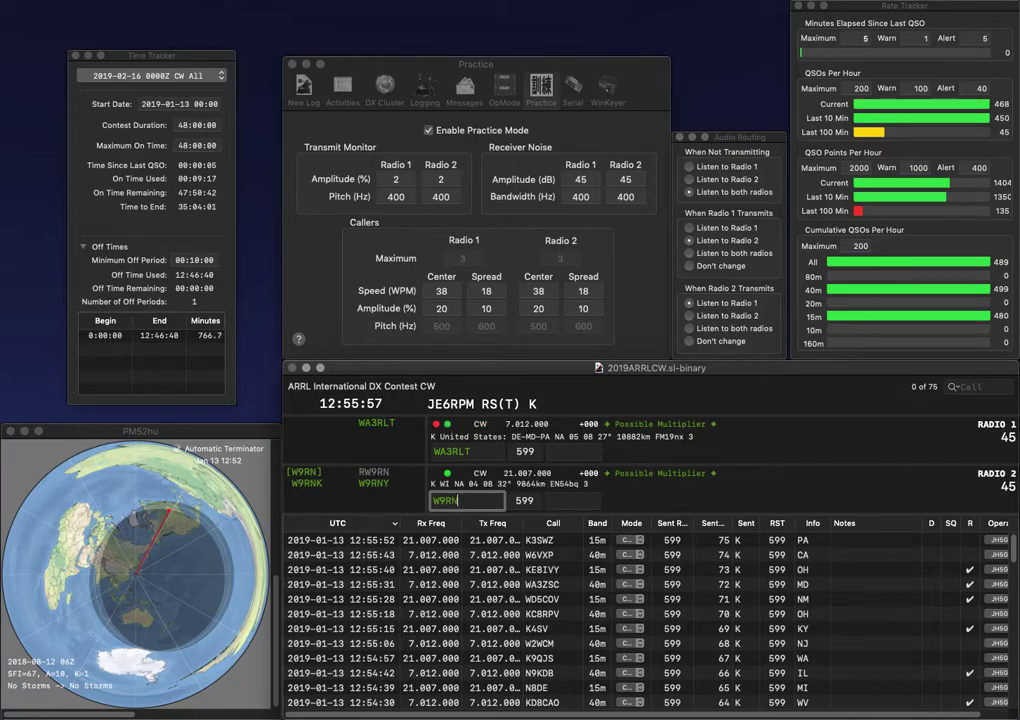
key(backslash)
key(space)
text(MD)
key(Return)
key(backslash)
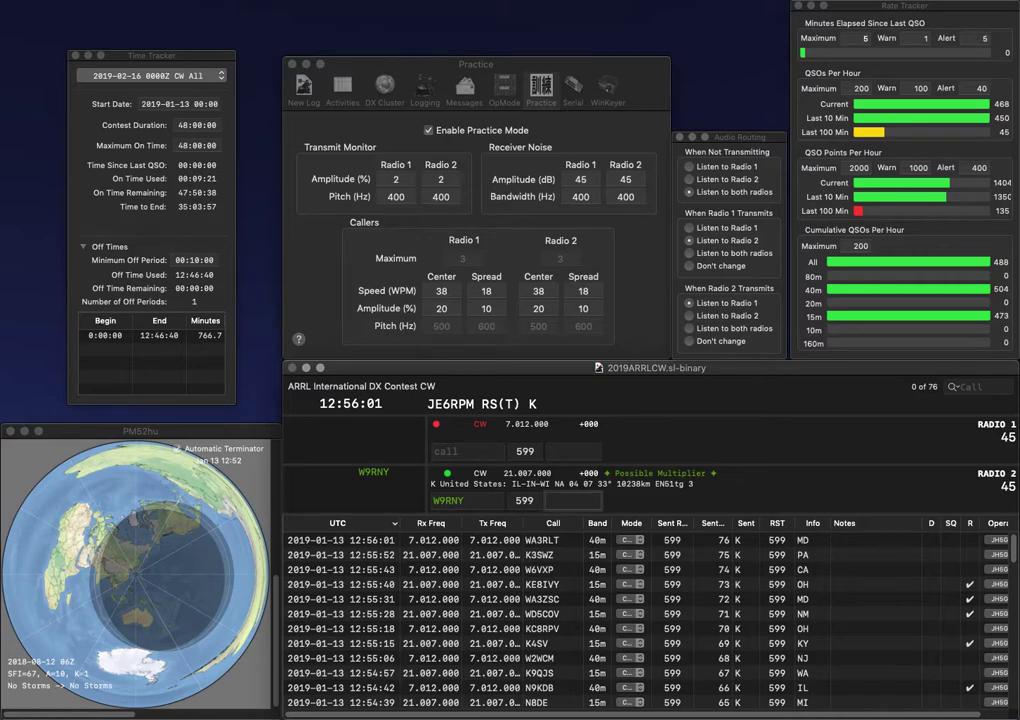
text(IN)
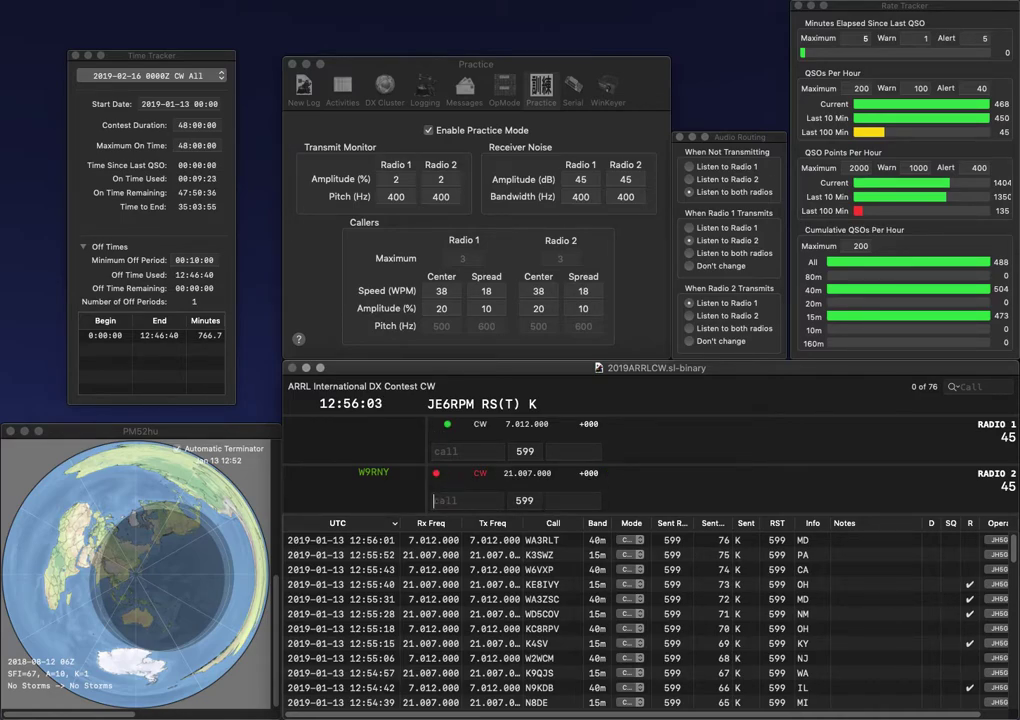
key(Return)
Send the partial call AE3 on Radio 1.
key(backslash)
text(AAE3)
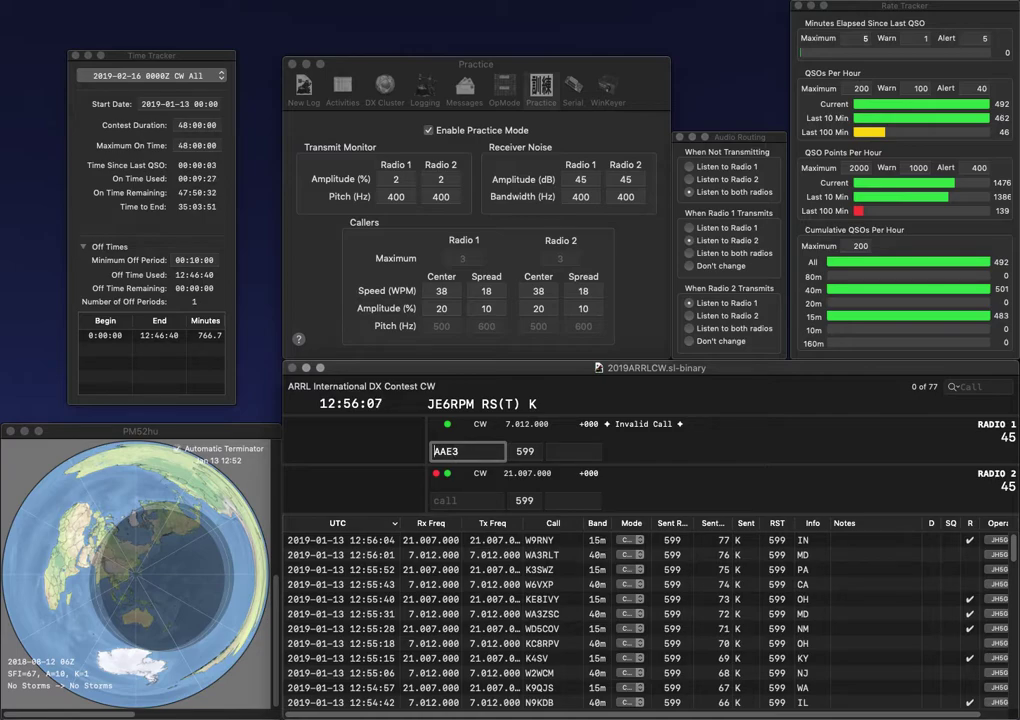
key(Delete)
key(Return)
Answer WU3Z on Radio 2 and complete Radio 1's partial call as AE3RM.
key(backslash)
text(W)
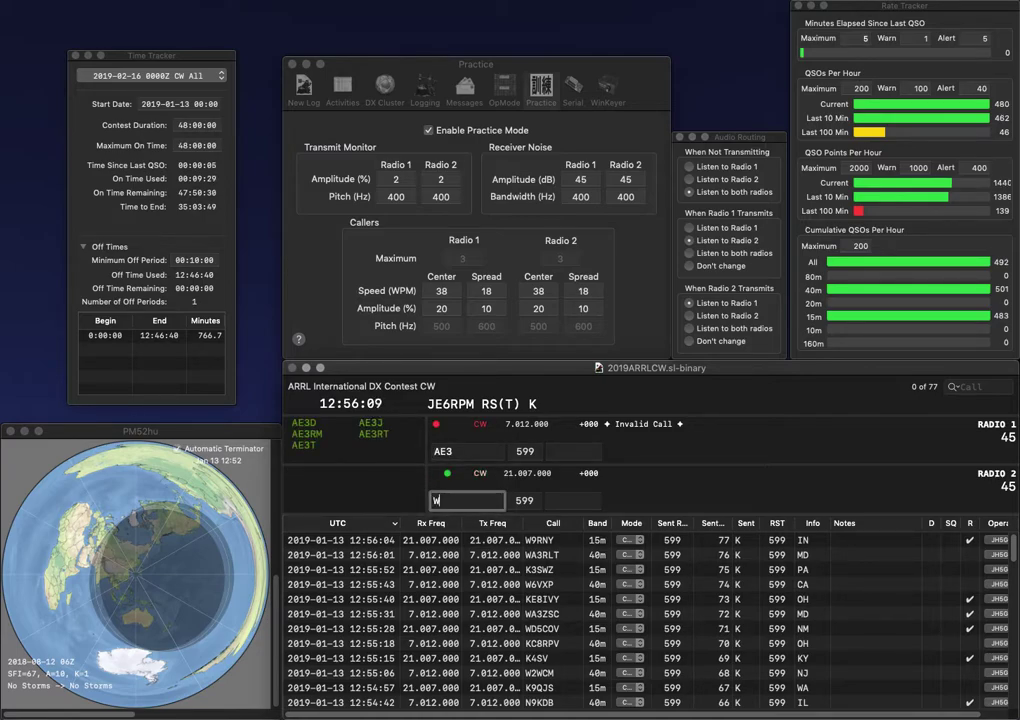
text(U3Z)
key(Return)
key(backslash)
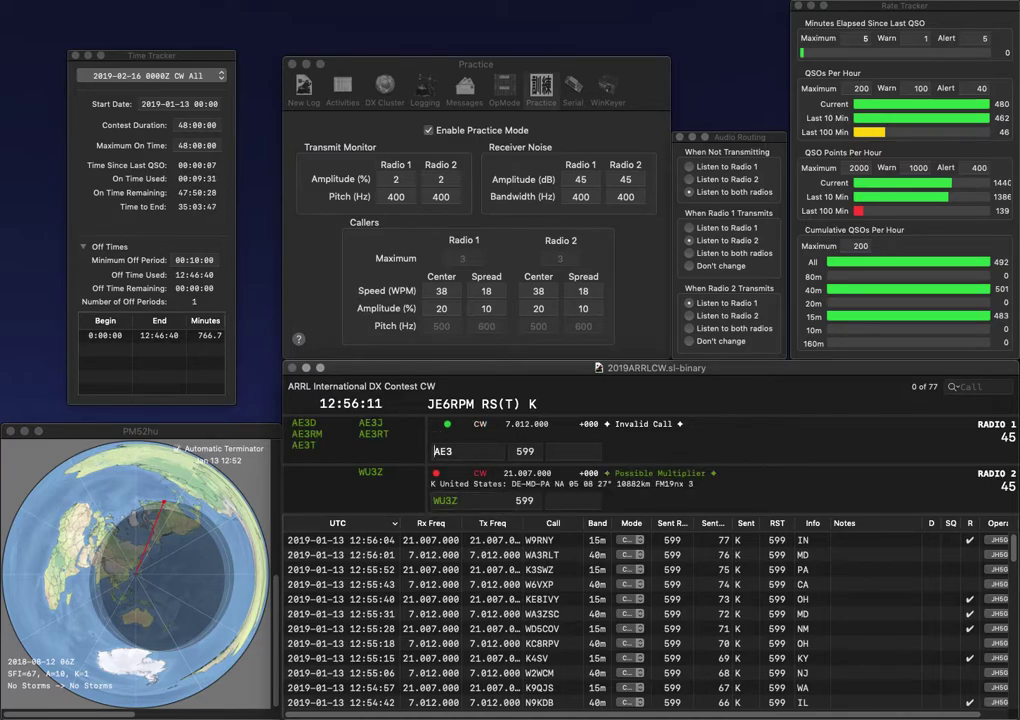
text(RM)
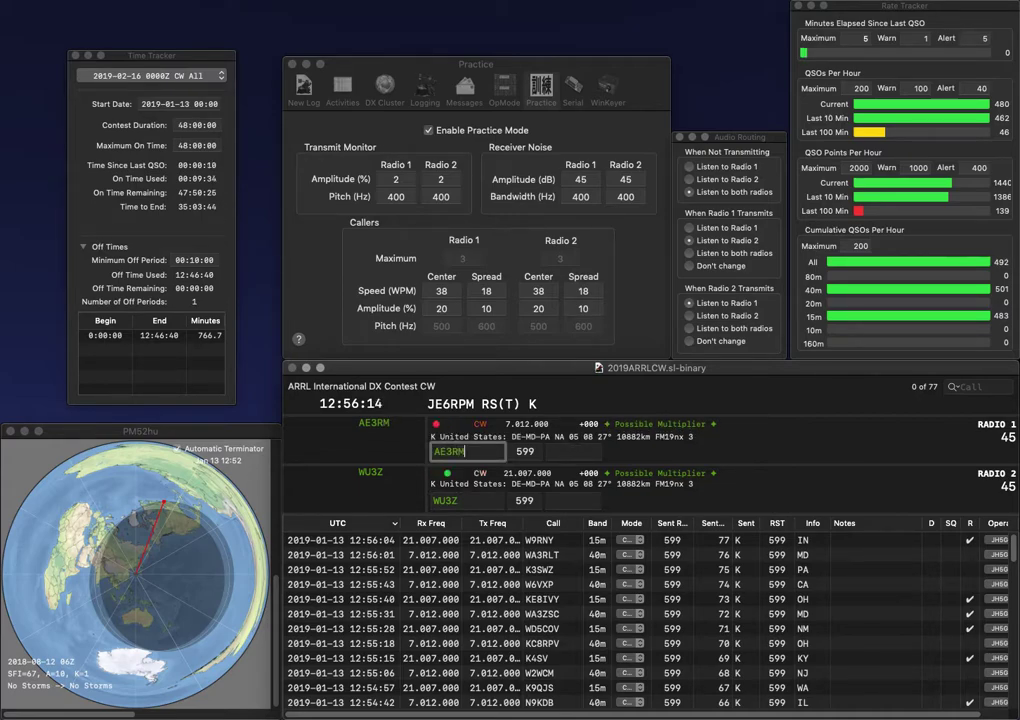
key(Return)
key(backslash)
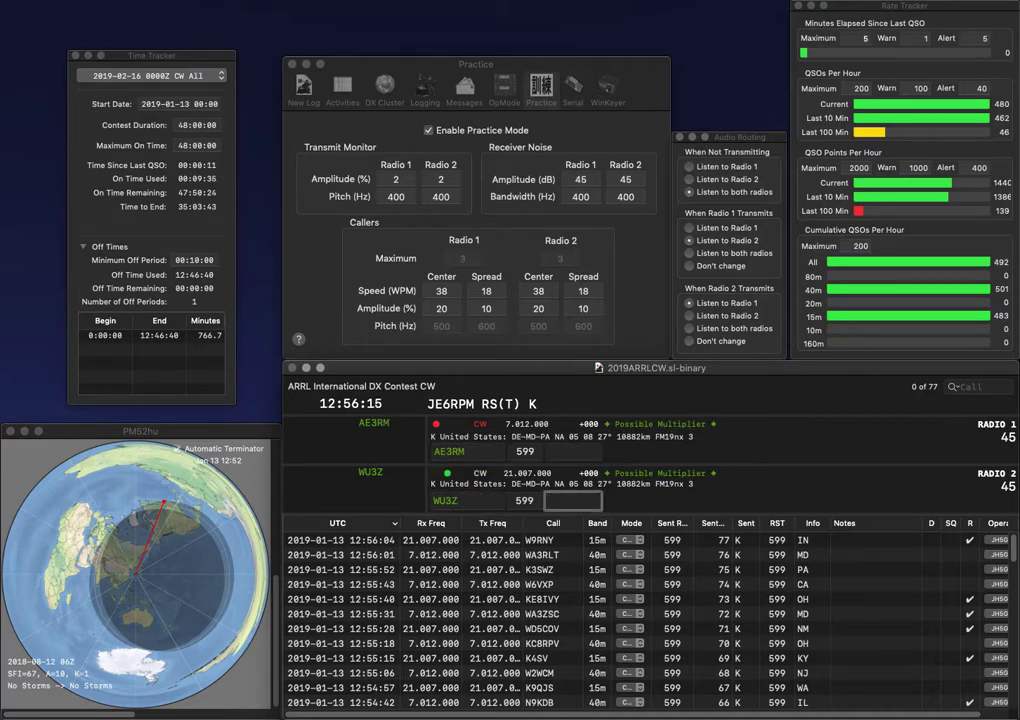
text(PA)
key(Return)
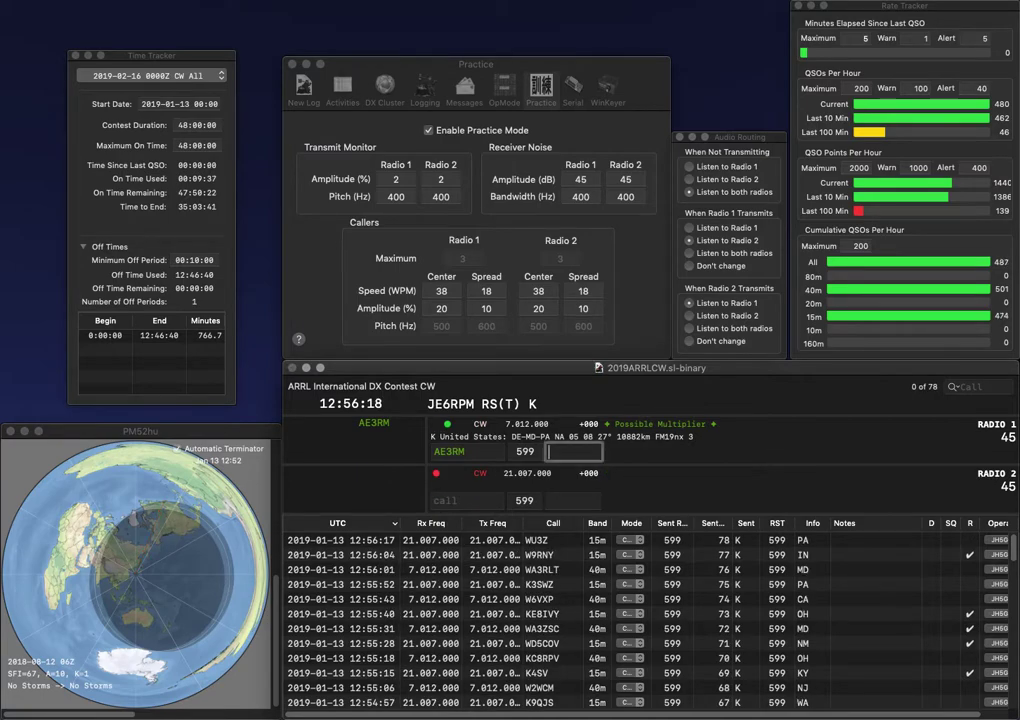
text(PA)
key(Return)
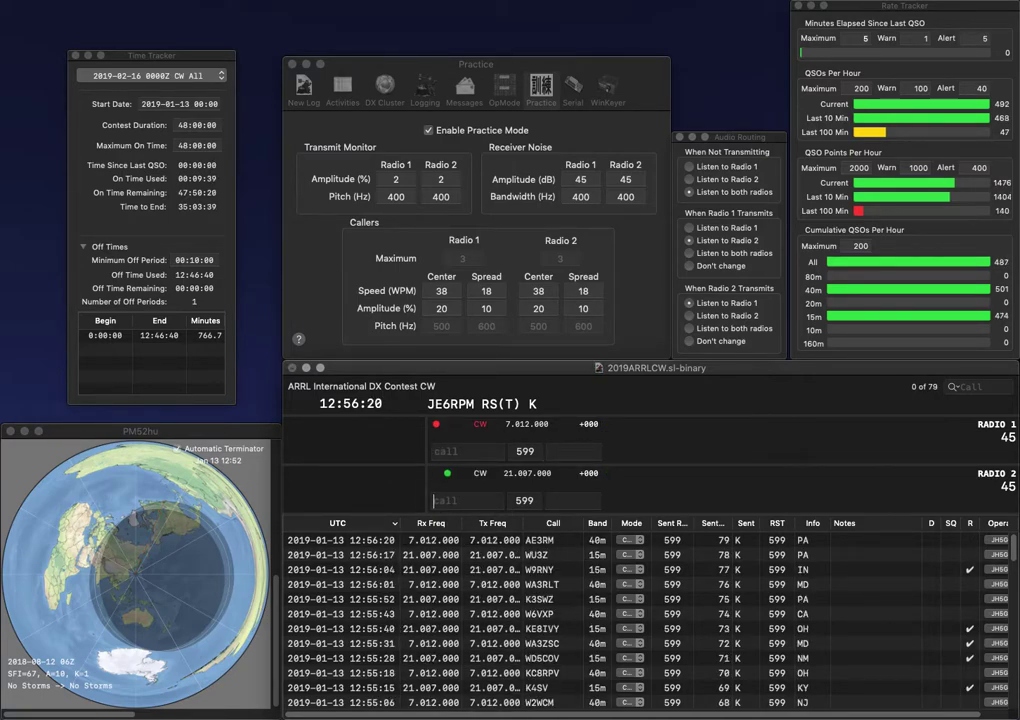
Send the partial calls W4 on Radio 2 and NZ on Radio 1.
text(K4)
key(BackSpace)
key(BackSpace)
key(Return)
text(WR4)
key(BackSpace)
key(BackSpace)
text(4)
key(Return)
text(W)
key(BackSpace)
text(N)
key(Return)
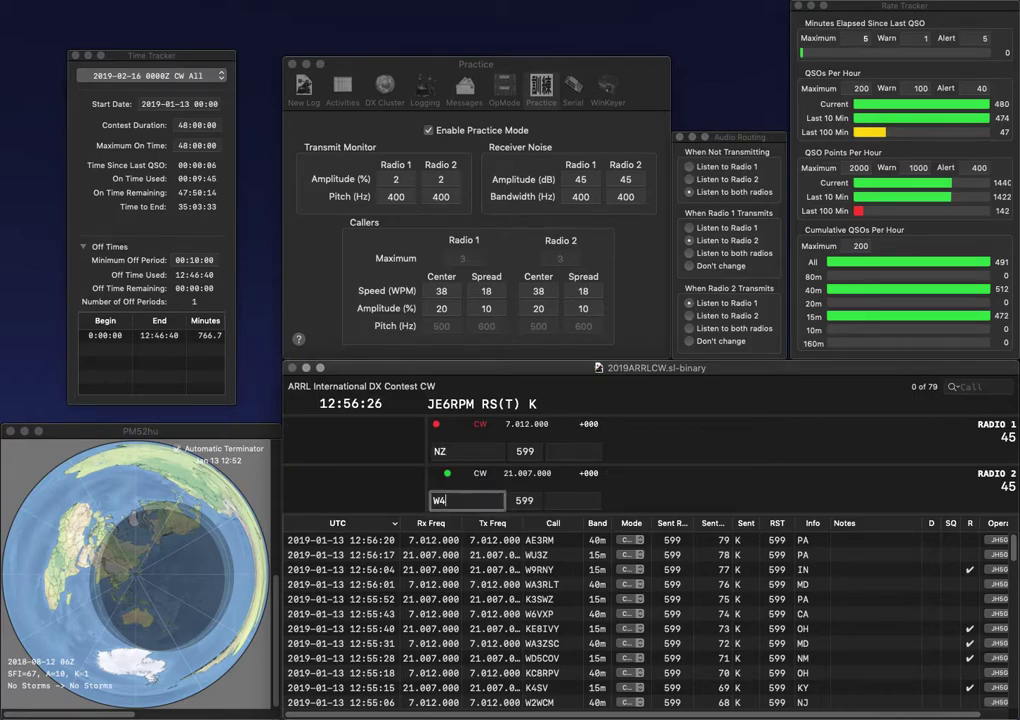
text(CDA)
key(Return)
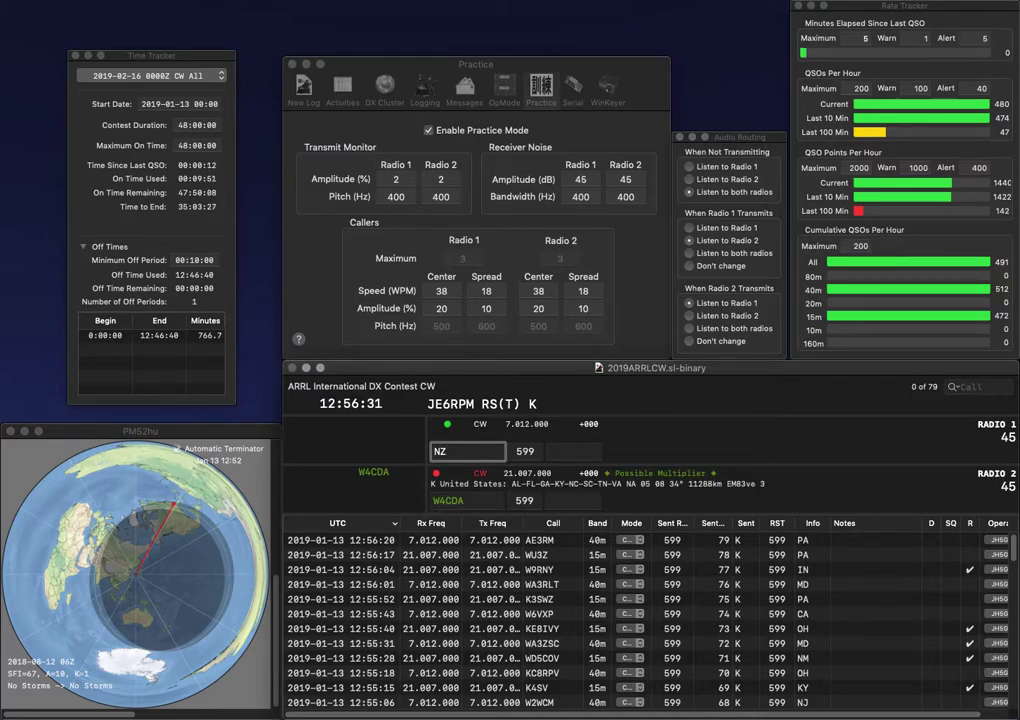
text(VN)
key(Left)
key(Left)
key(Left)
text(2)
key(Return)
text(S)
key(Return)
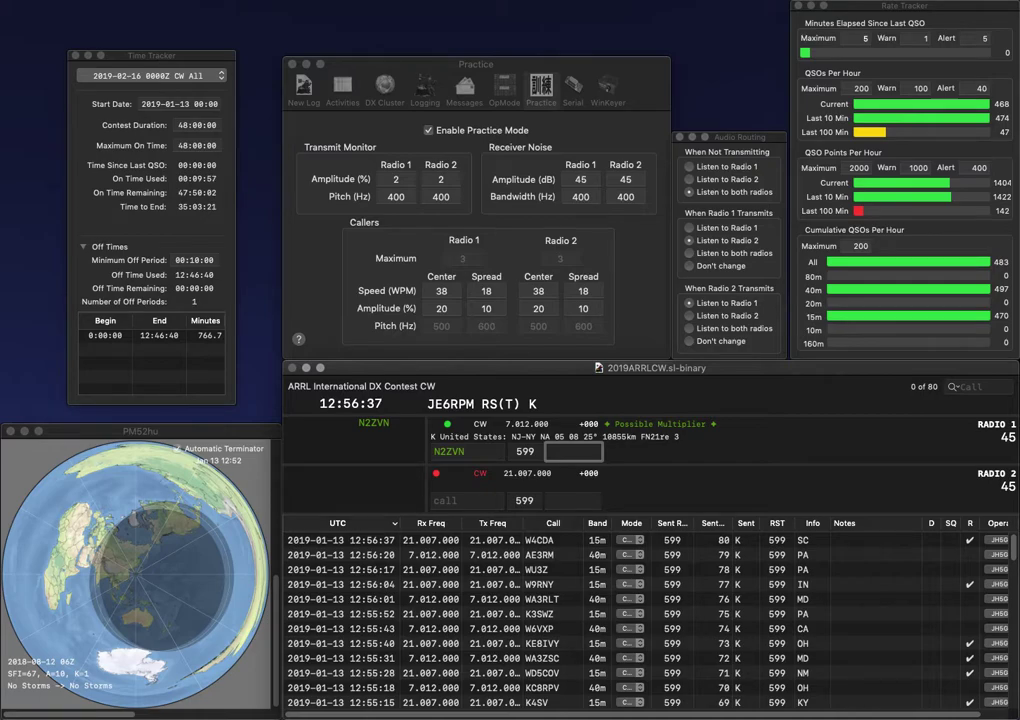
text(J)
key(Return)
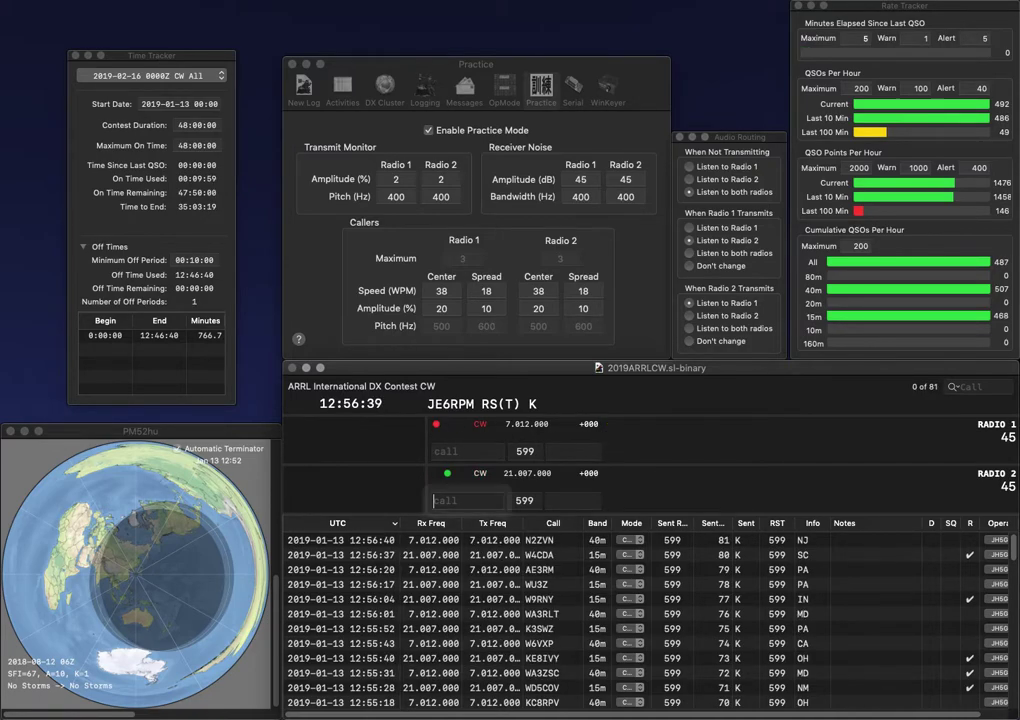
Answer W7QQ on Radio 2 and send the call W4T on Radio 1.
text(W7QQ)
key(Return)
text(W4)
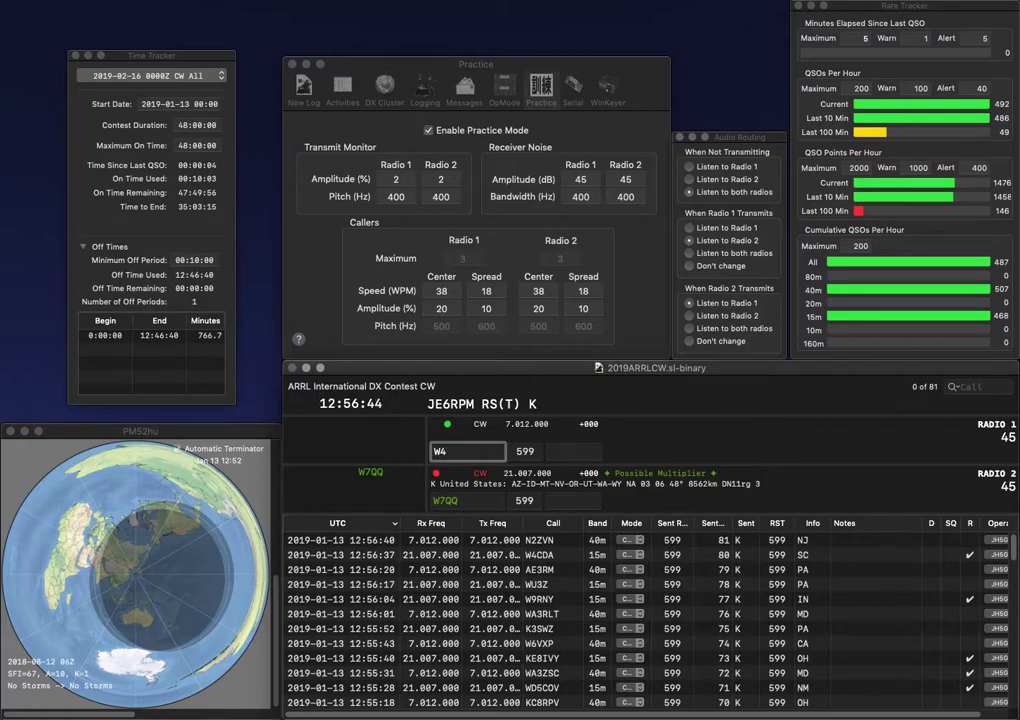
text(T)
key(Return)
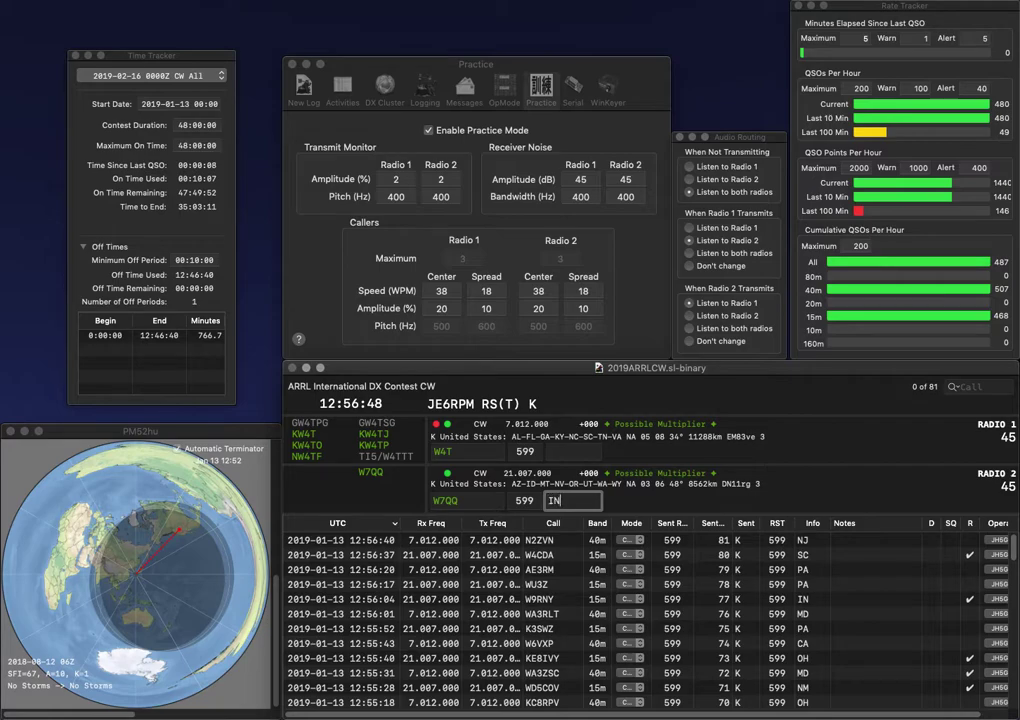
text(IN)
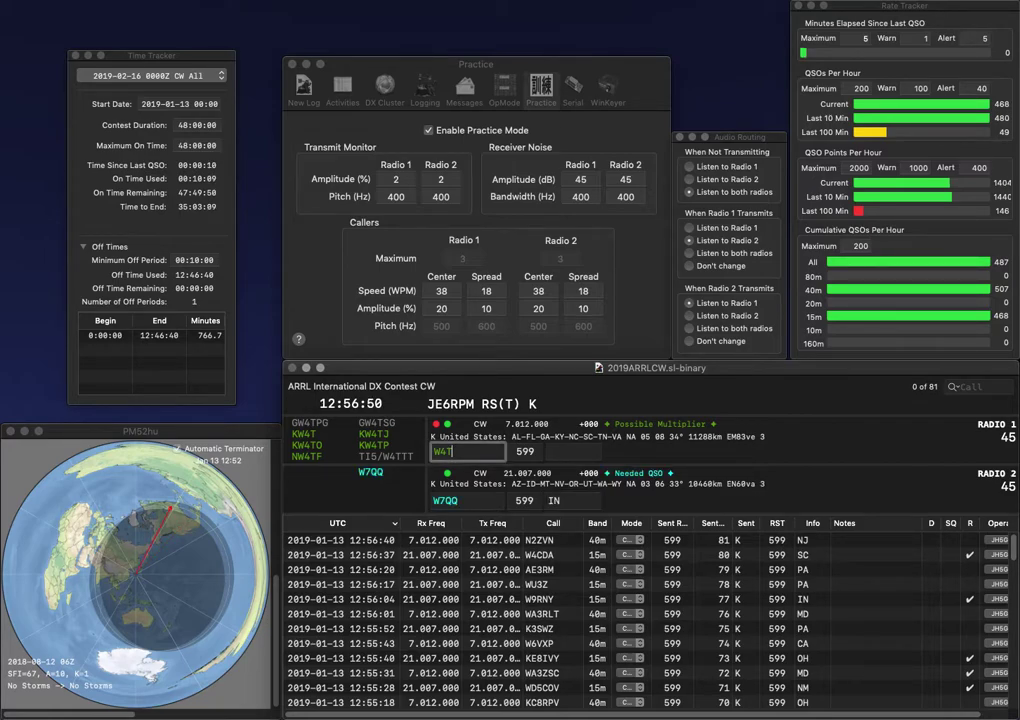
key(Return)
text(ID)
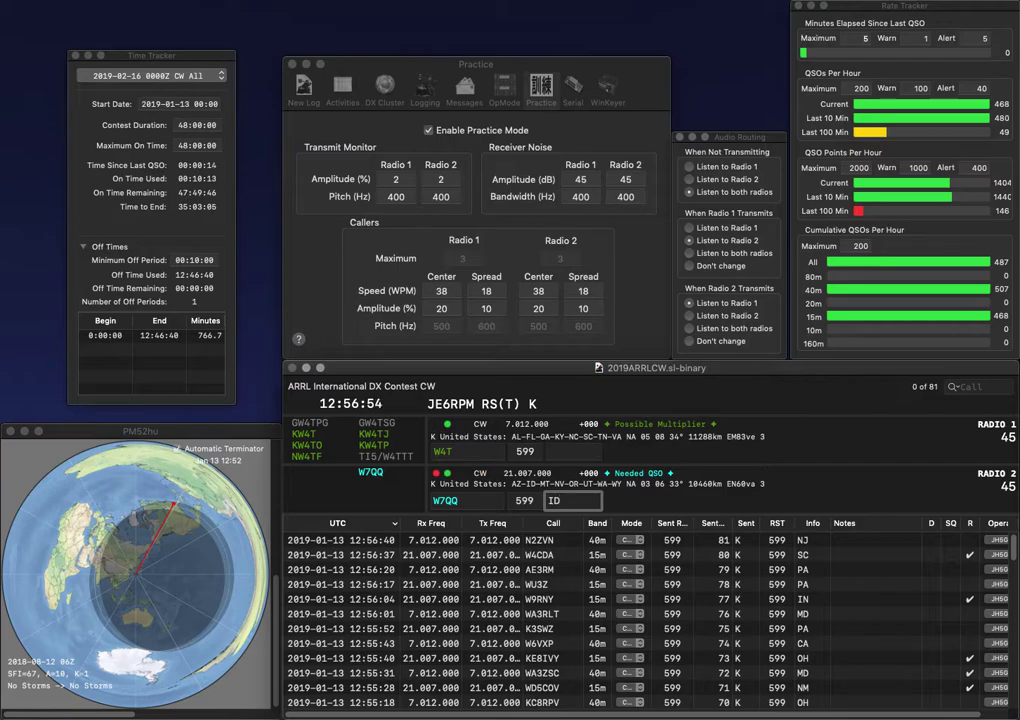
key(Tab)
key(Return)
key(Tab)
key(Tab)
key(Tab)
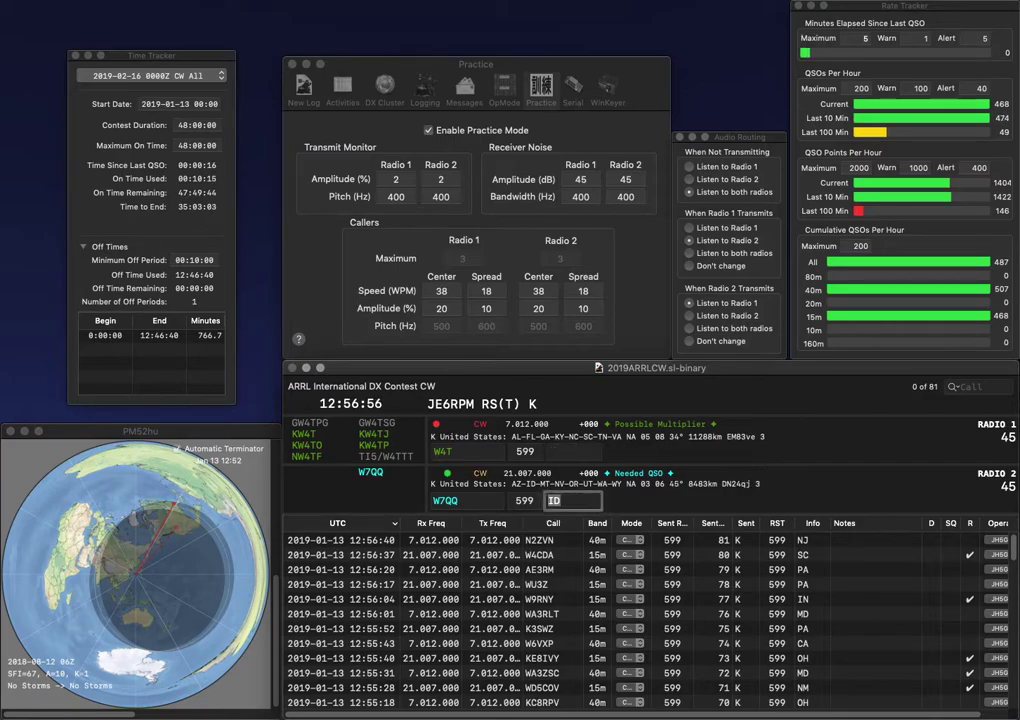
key(Return)
Change Radio 1's call to W4PTO and send the partial call KC on Radio 2.
key(BackSpace)
text(PTO)
text(KC)
key(Return)
key(BackSpace)
key(BackSpace)
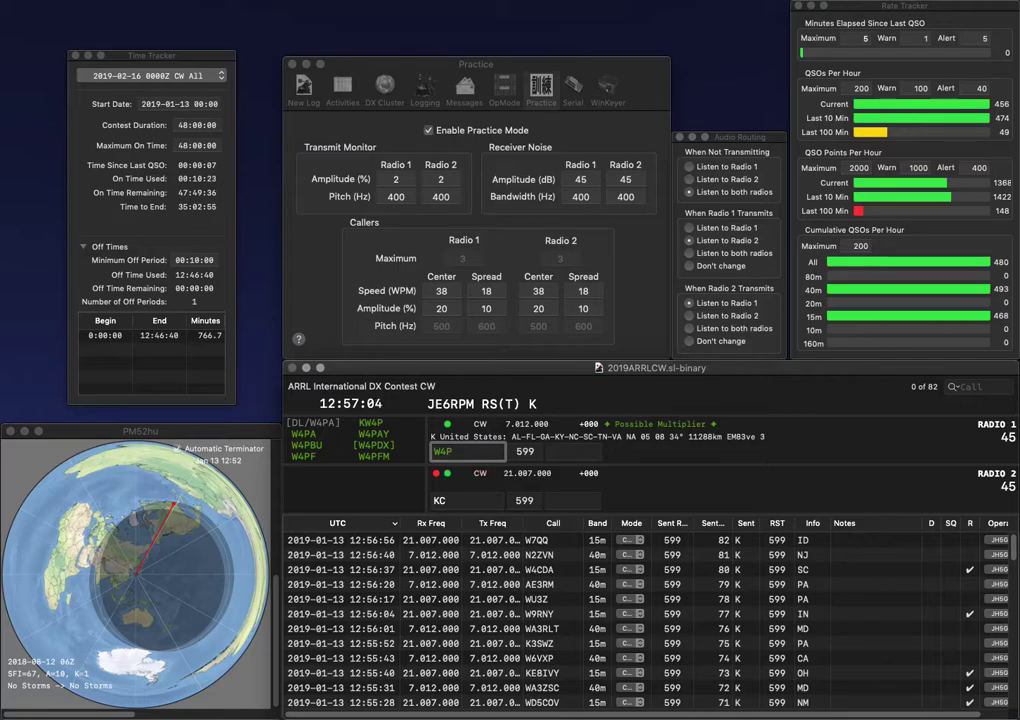
text(OT)
key(Return)
text(P)
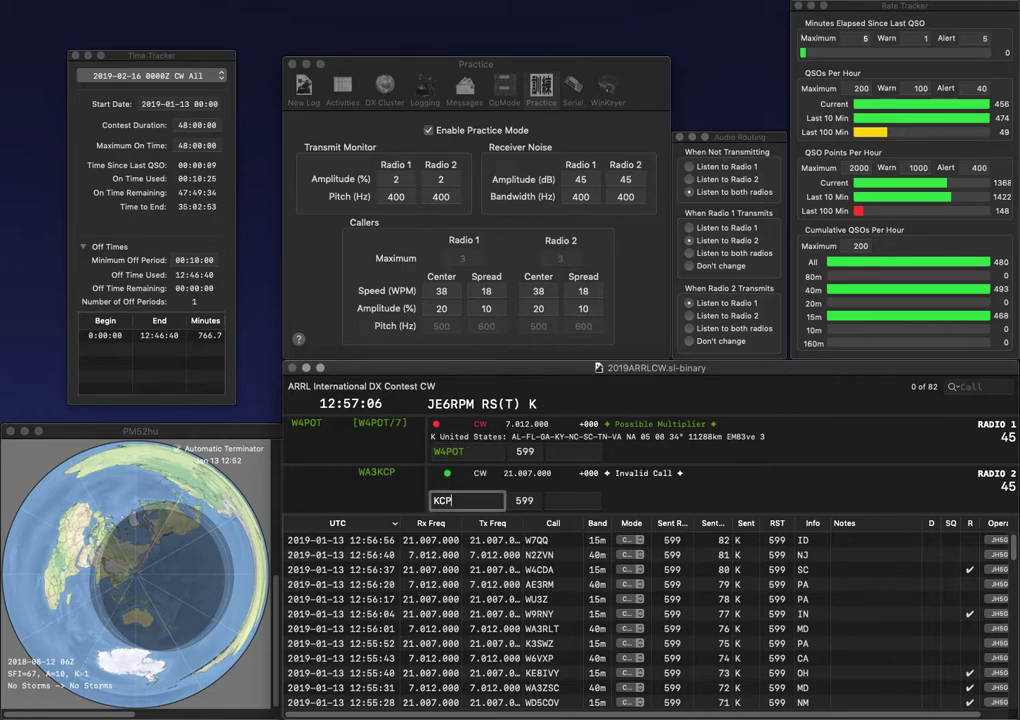
text(B6PB)
key(Return)
text(VA)
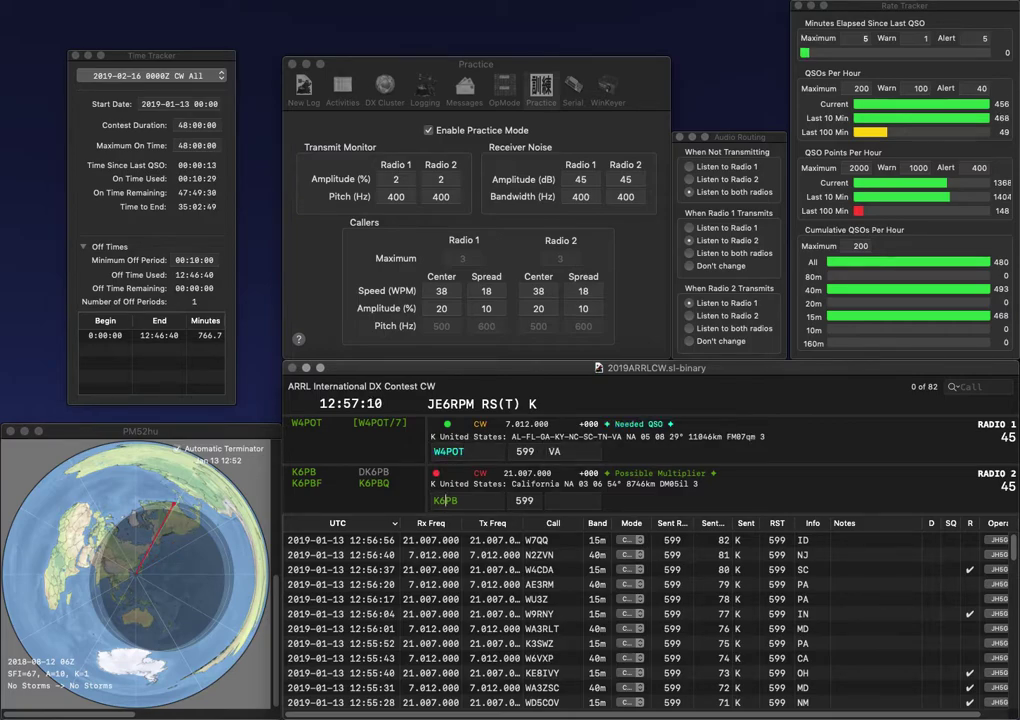
key(Return)
key(space)
text(CA)
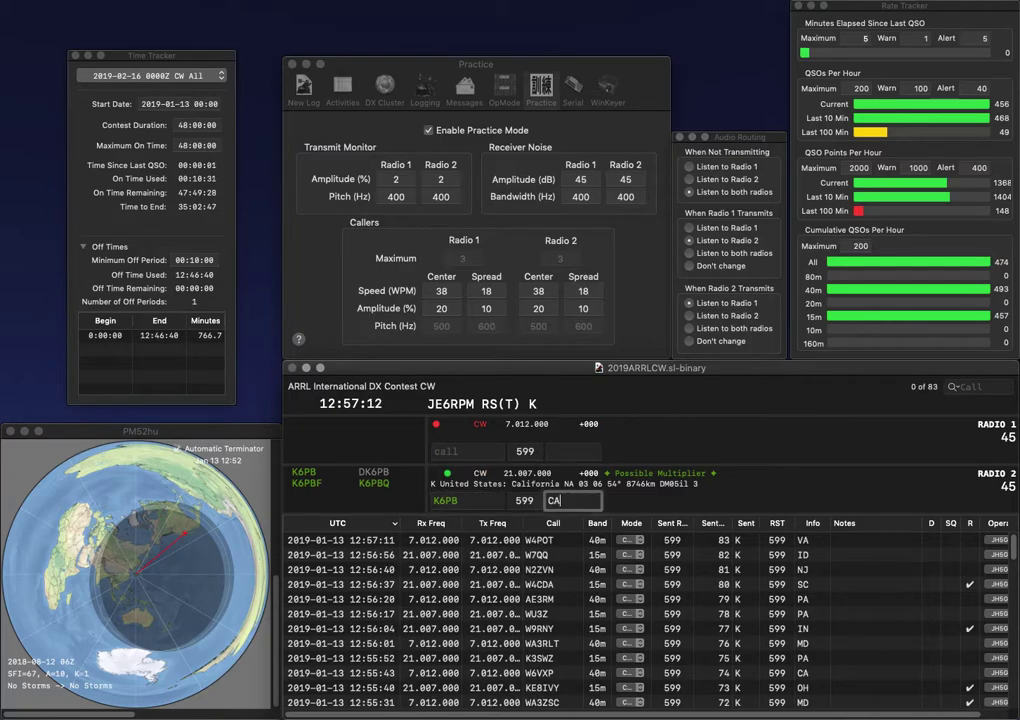
key(Return)
text(WA2AXO)
key(Return)
text(VE3FA)
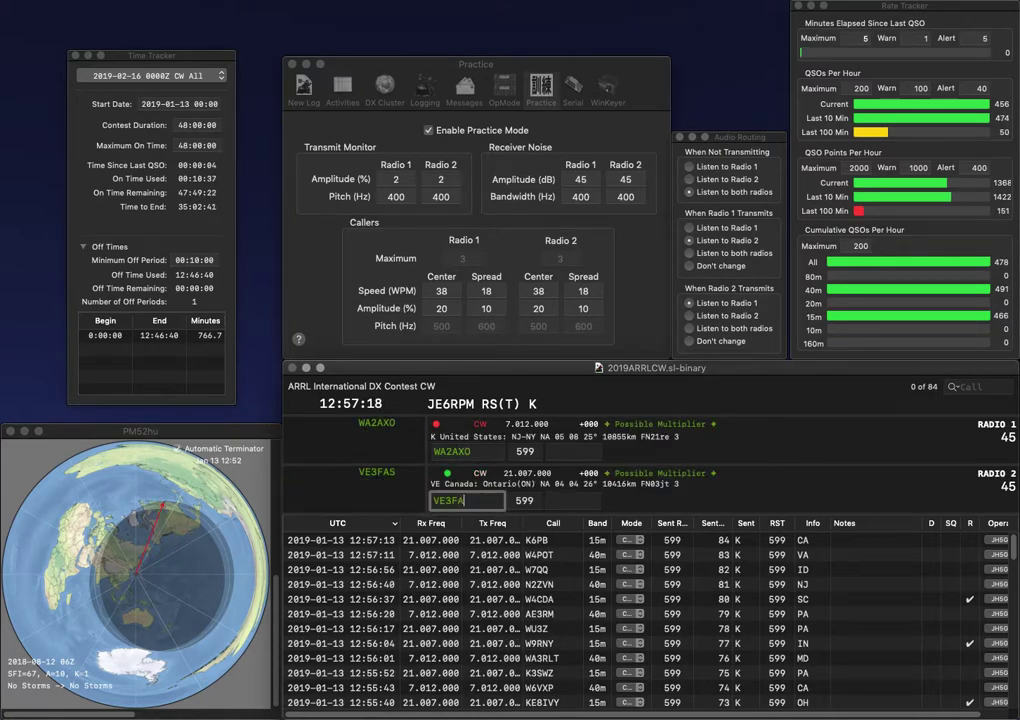
text(S)
key(Return)
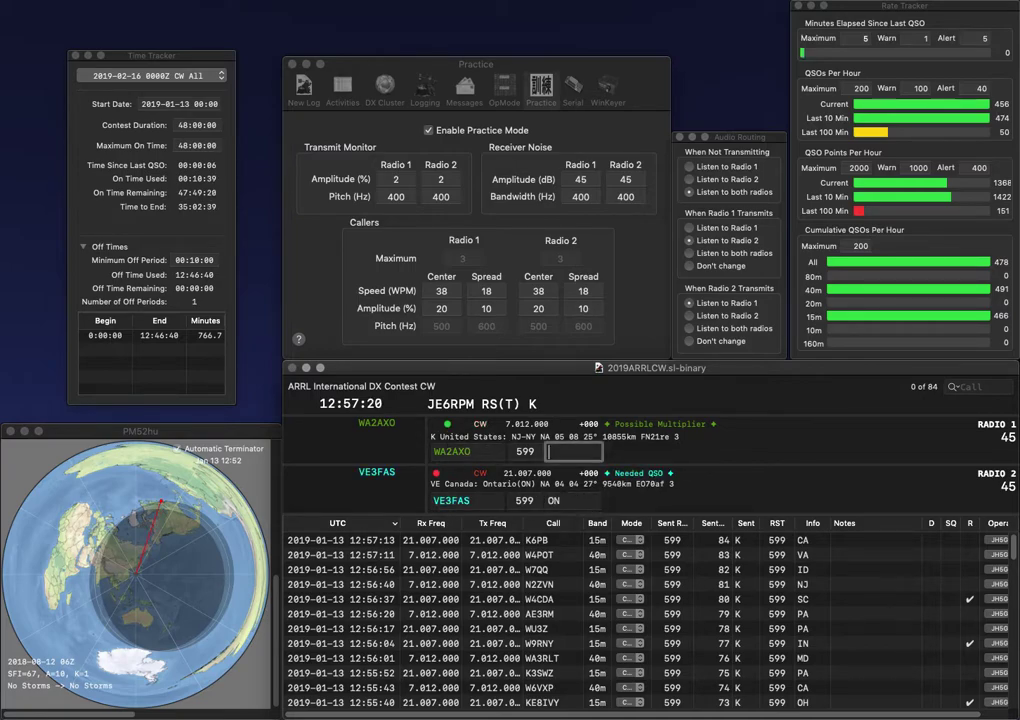
text(NY)
key(Return)
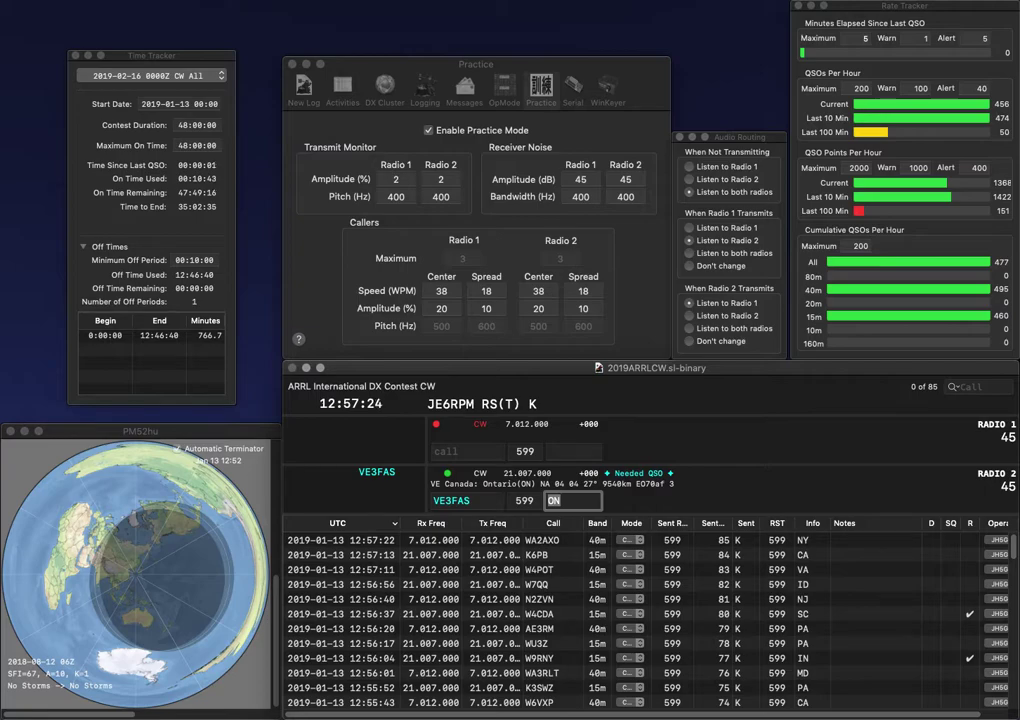
key(Return)
text(K5)
key(Return)
text(W3YQ)
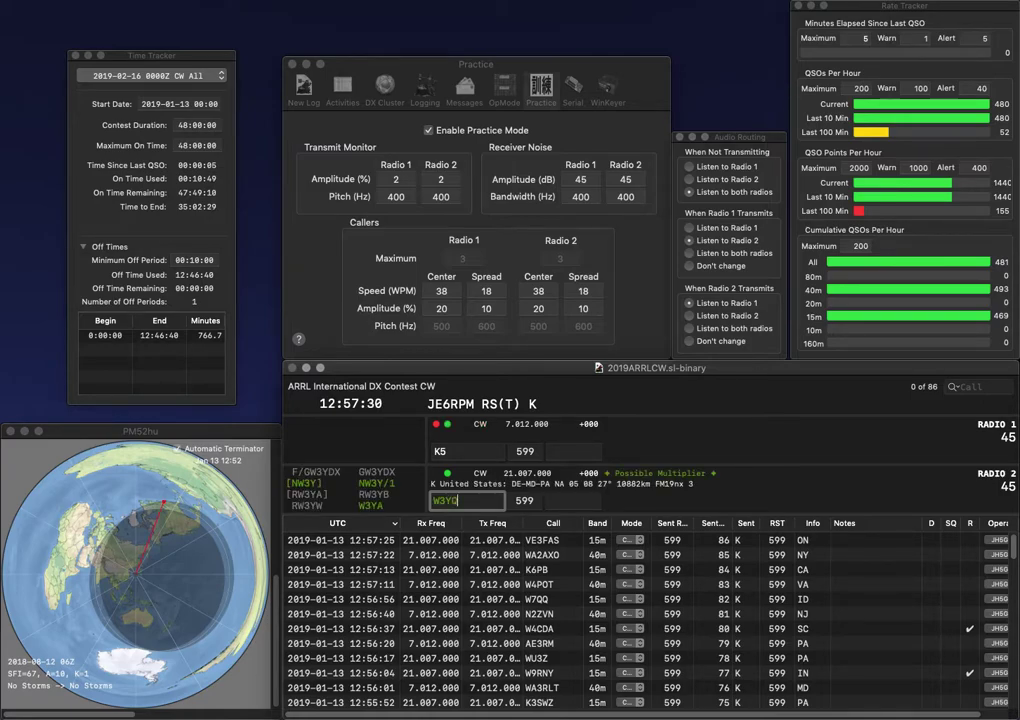
key(backslash)
text(JC)
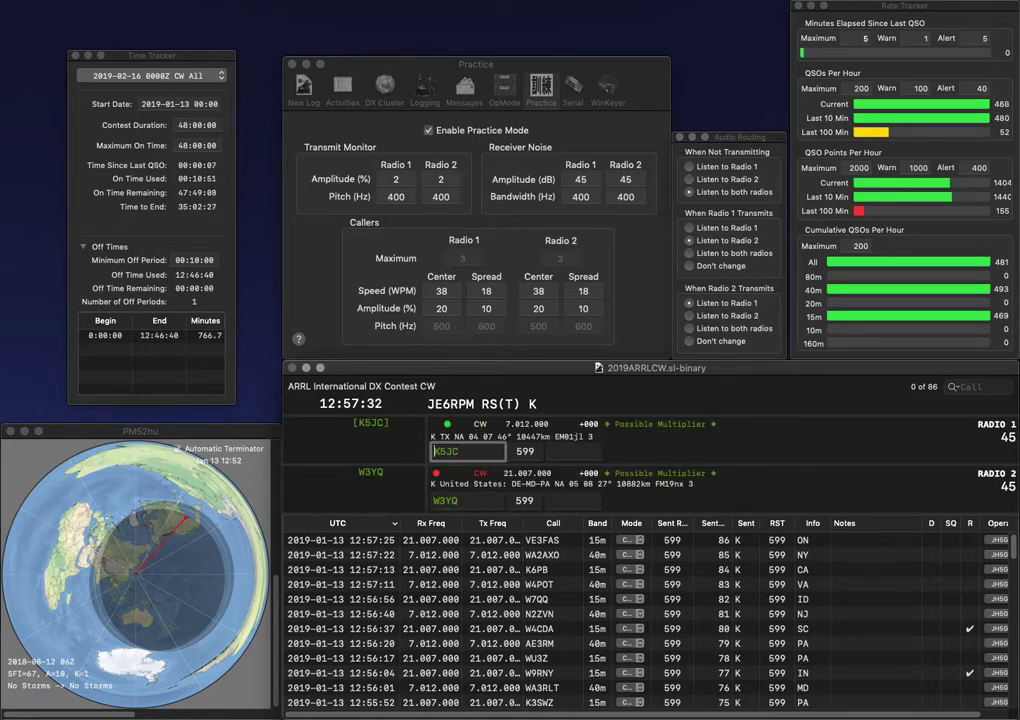
key(Return)
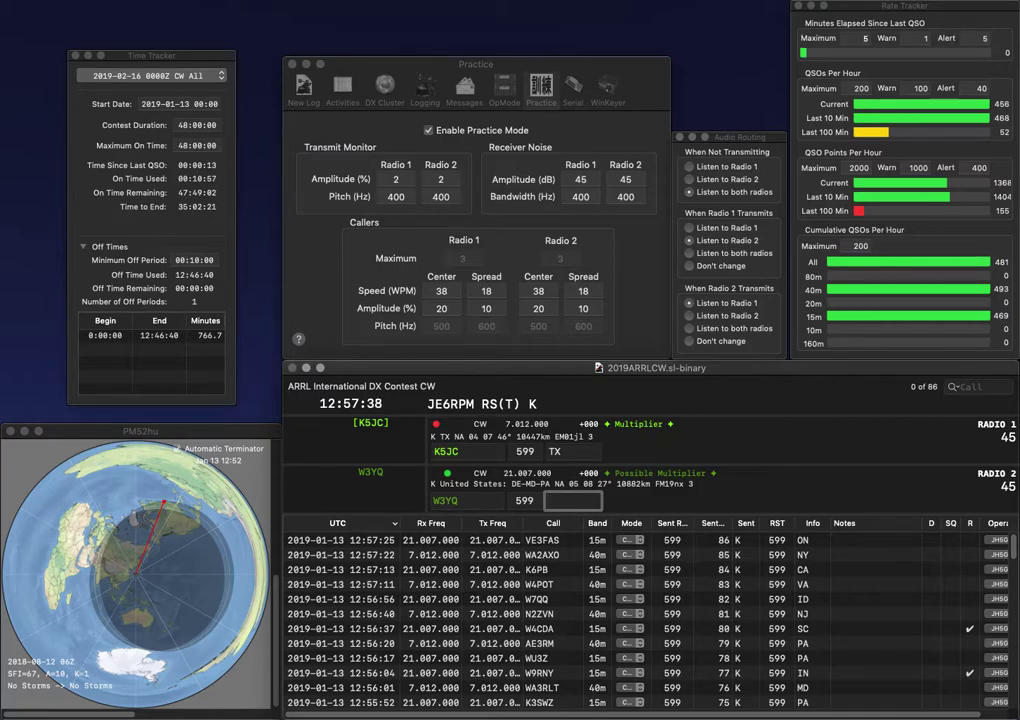
key(Return)
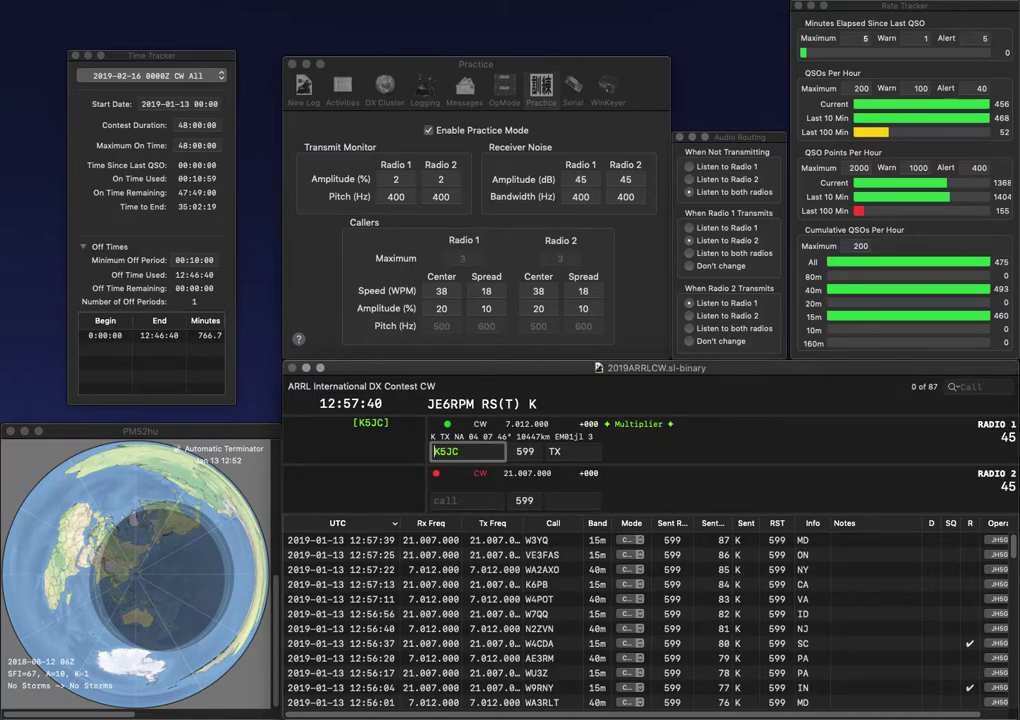
key(Return)
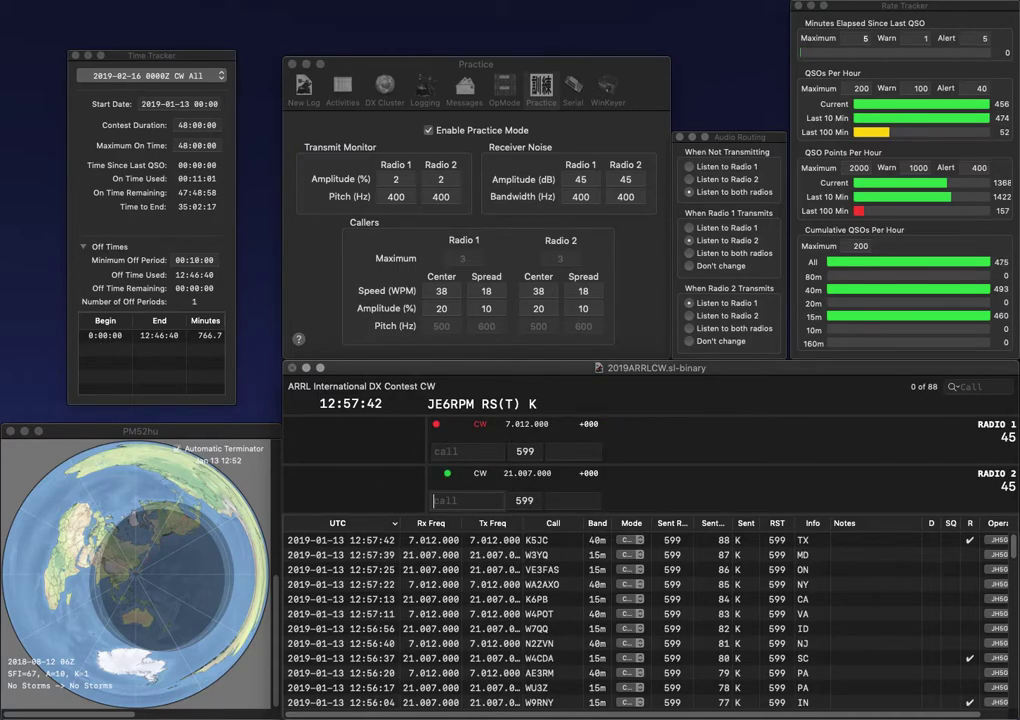
text(NT4K)
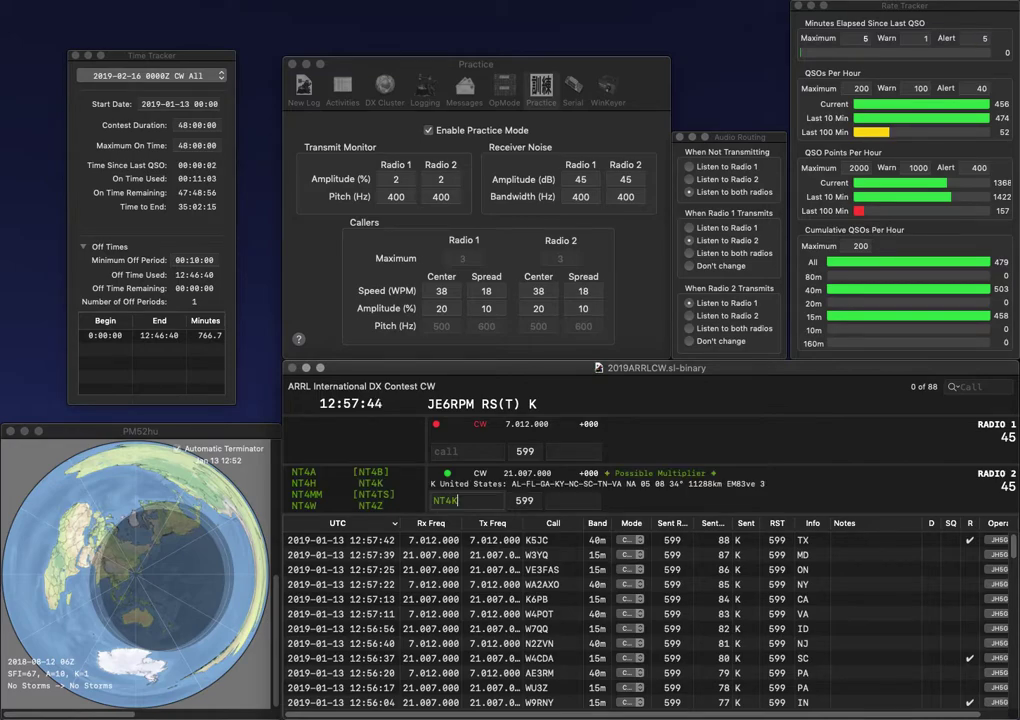
key(Return)
text(N8VV)
key(Return)
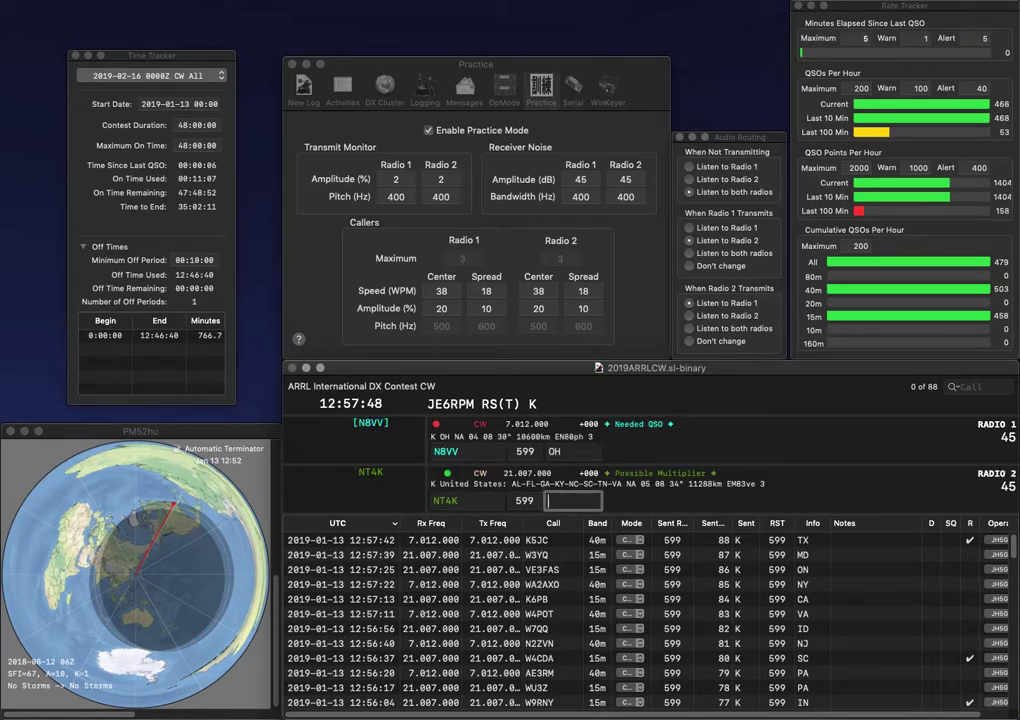
key(Return)
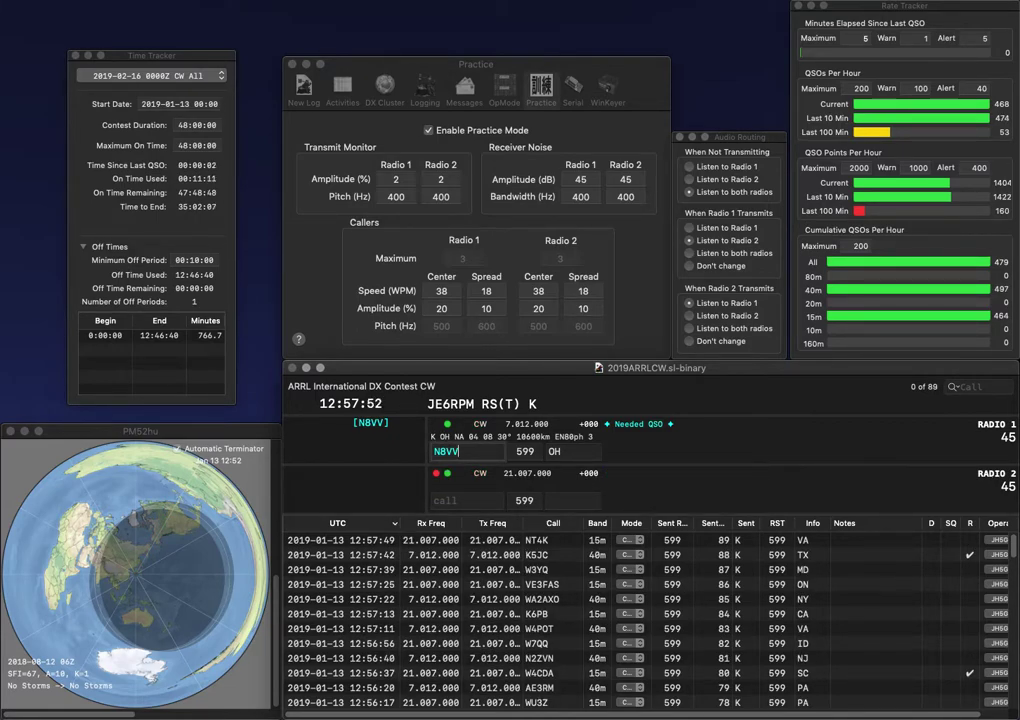
key(Return)
Answer AK0F on Radio 2 and W9WB on Radio 1.
text(AK0F)
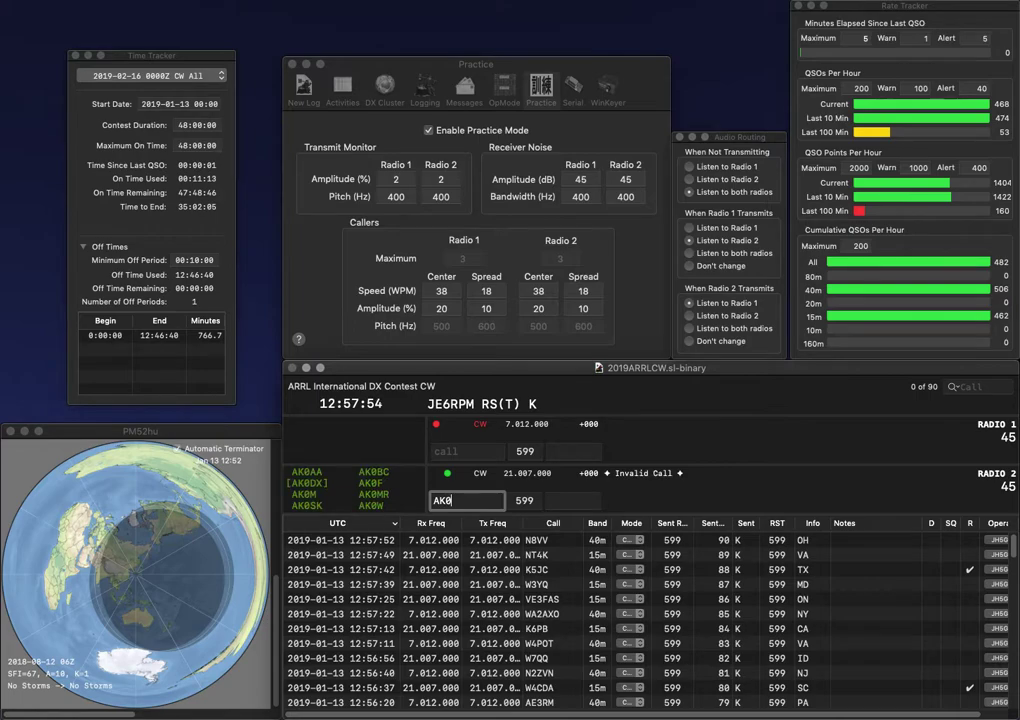
key(Return)
text(W9WB)
key(Return)
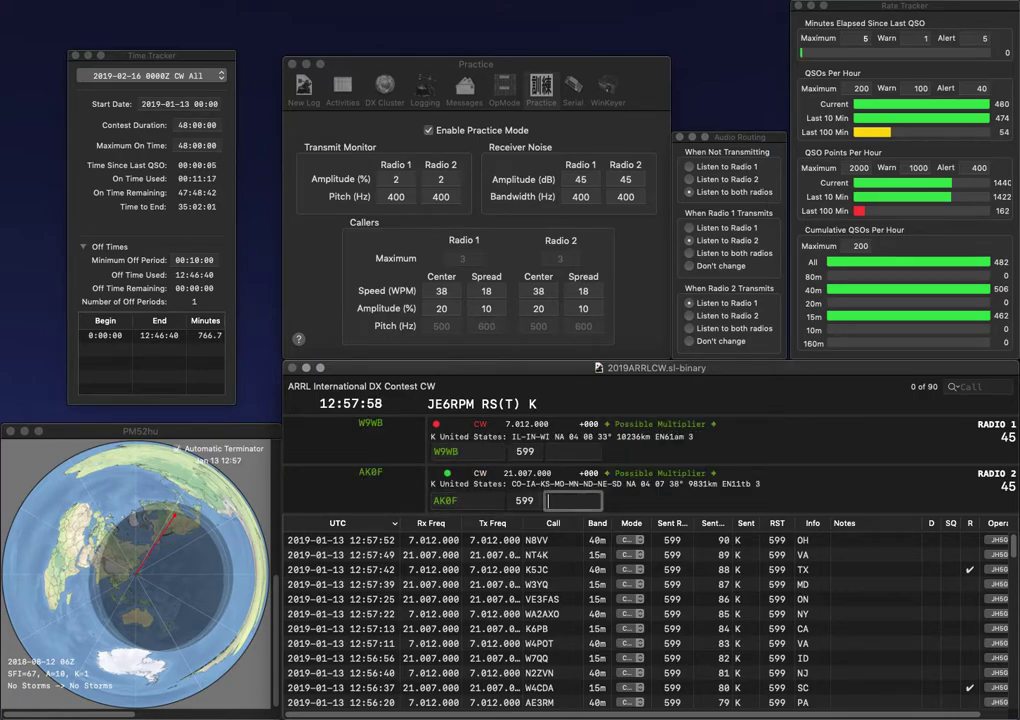
Log AK0F on Radio 2 with exchange CO and W9WB on Radio 1 with exchange IL.
text(co)
key(Return)
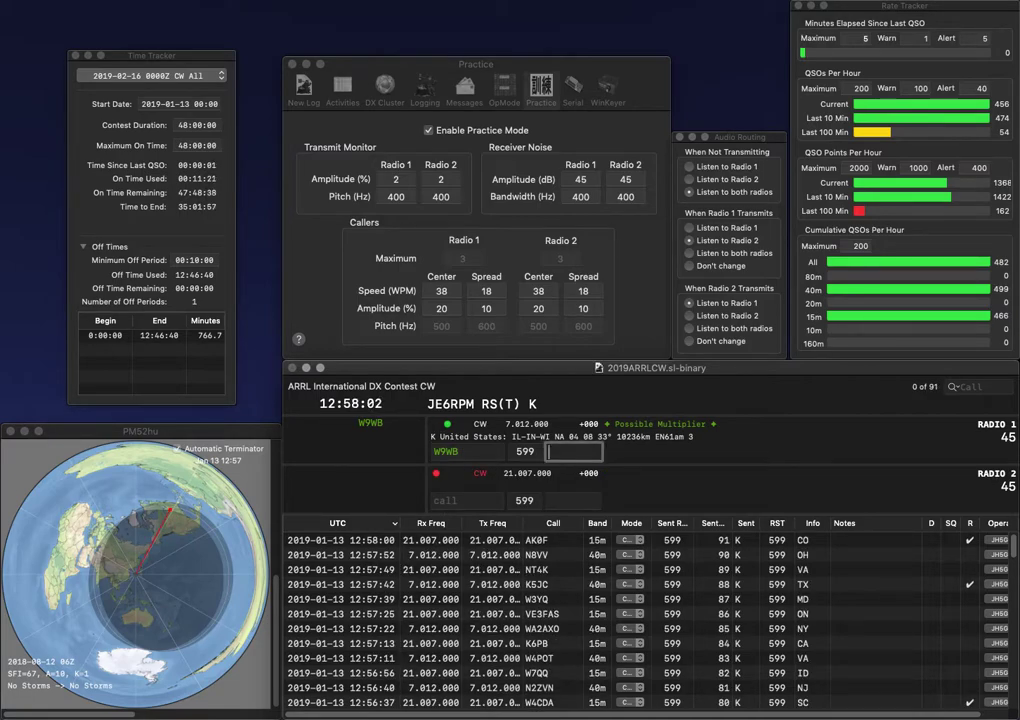
text(il)
key(Return)
text(KD9ITZ)
key(Return)
text(NN2I)
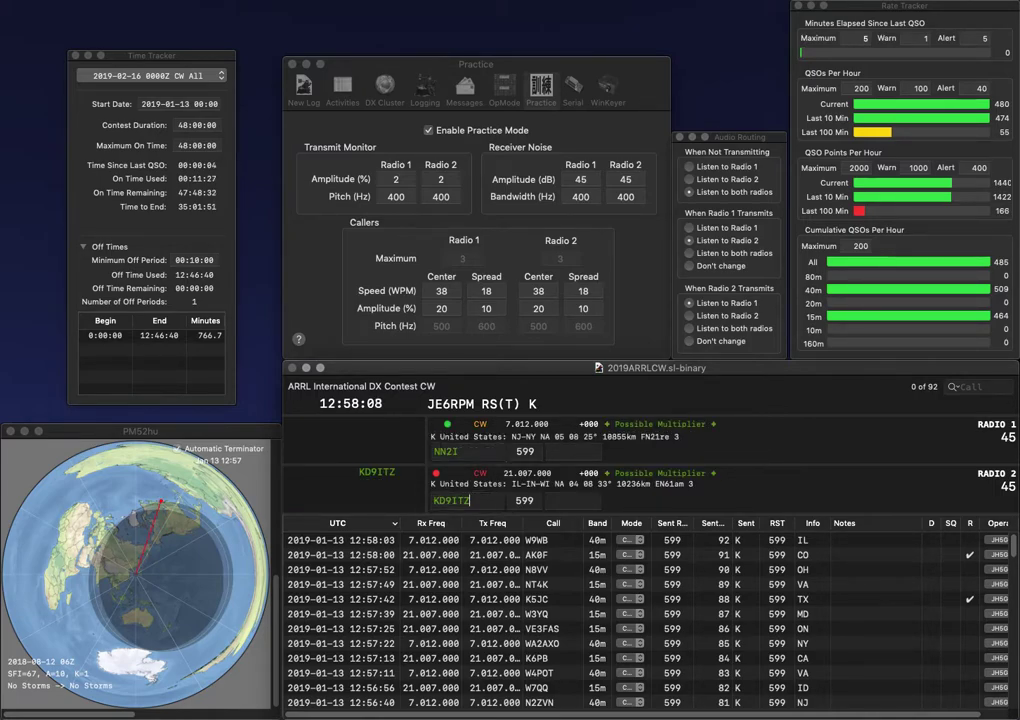
key(Tab)
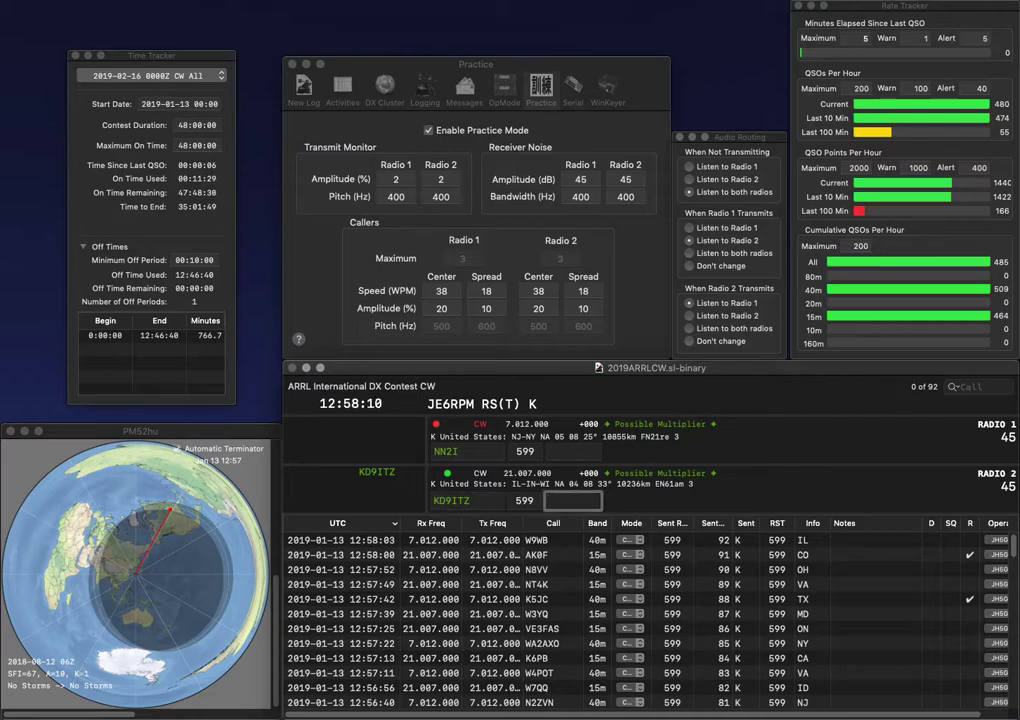
text(IL)
key(Return)
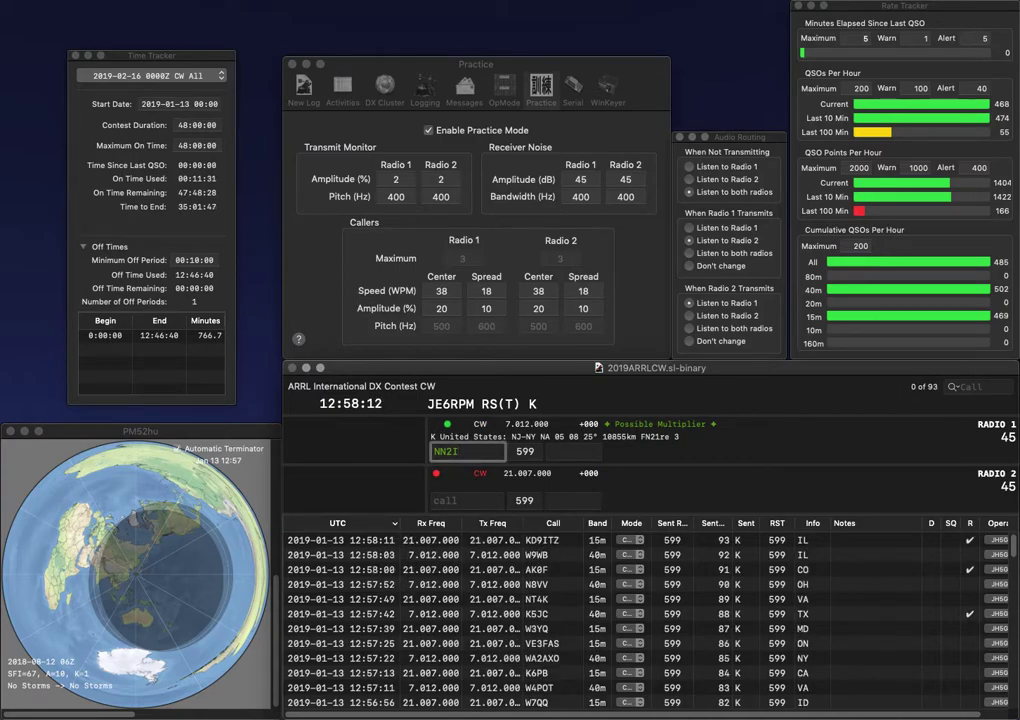
Correct the Radio 1 call to NN2E and answer it.
key(BackSpace)
text(E)
key(Return)
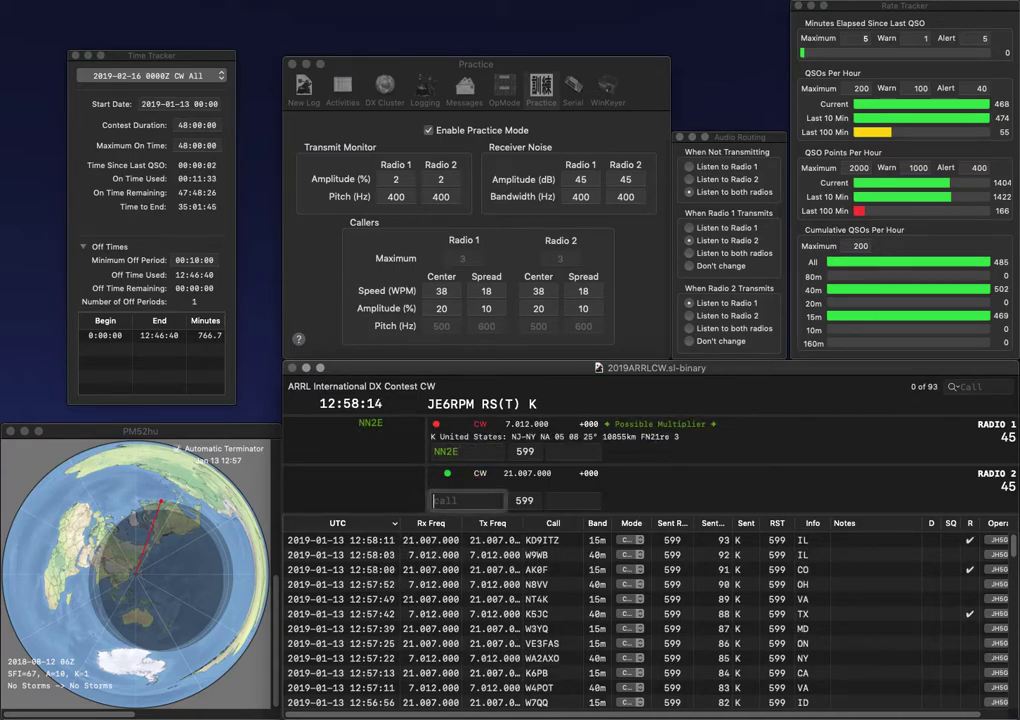
text(W)
key(BackSpace)
text(5LV)
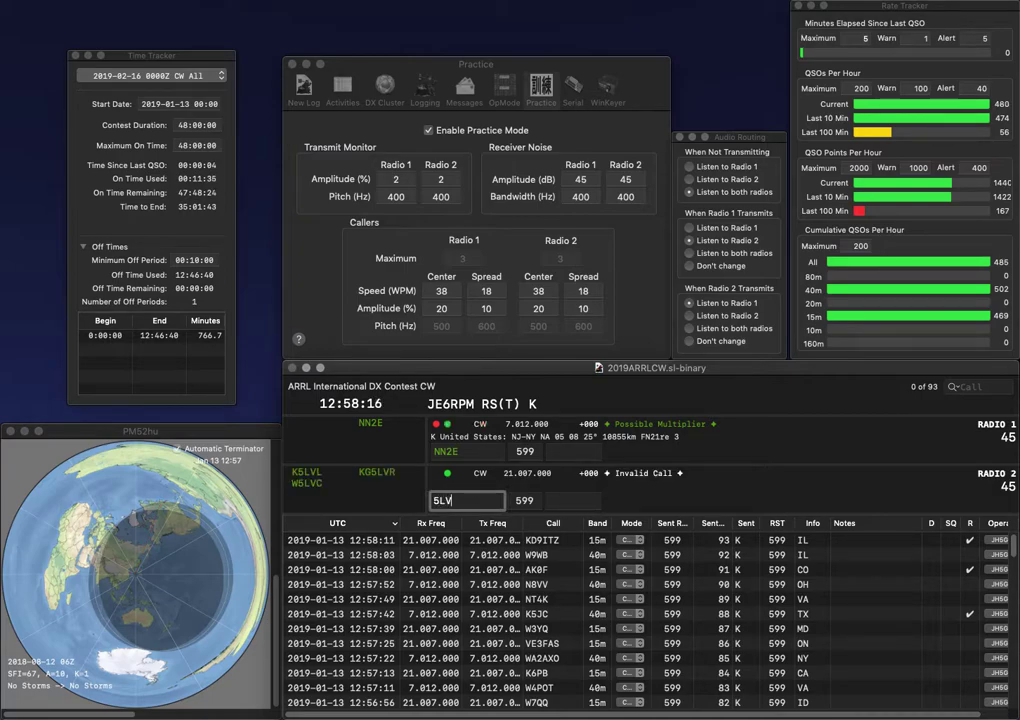
key(Return)
text(N)
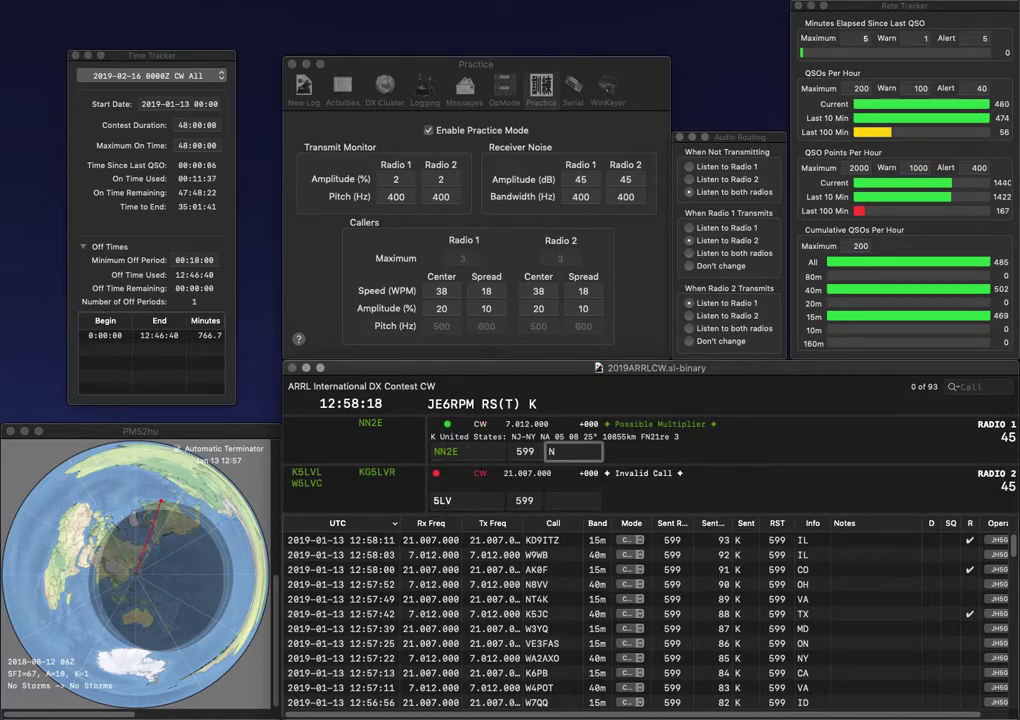
text(J)
key(Return)
text(W)
key(Right)
key(Right)
key(BackSpace)
text(R)
key(Return)
text(KF5VM)
key(Return)
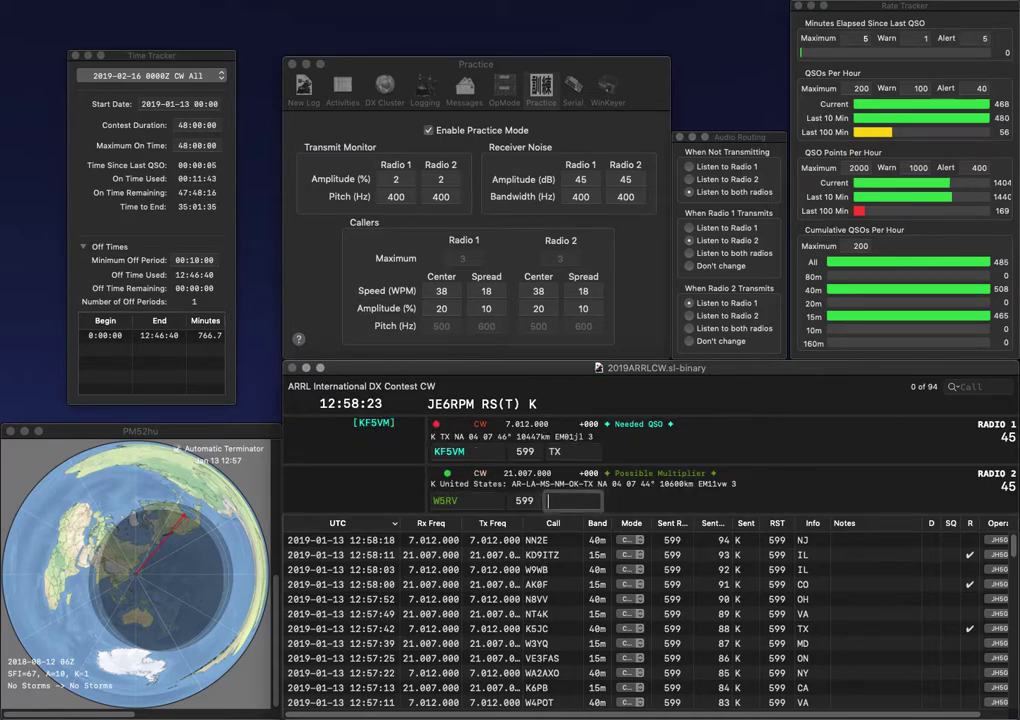
key(space)
key(BackSpace)
text(U)
key(Return)
key(Tab)
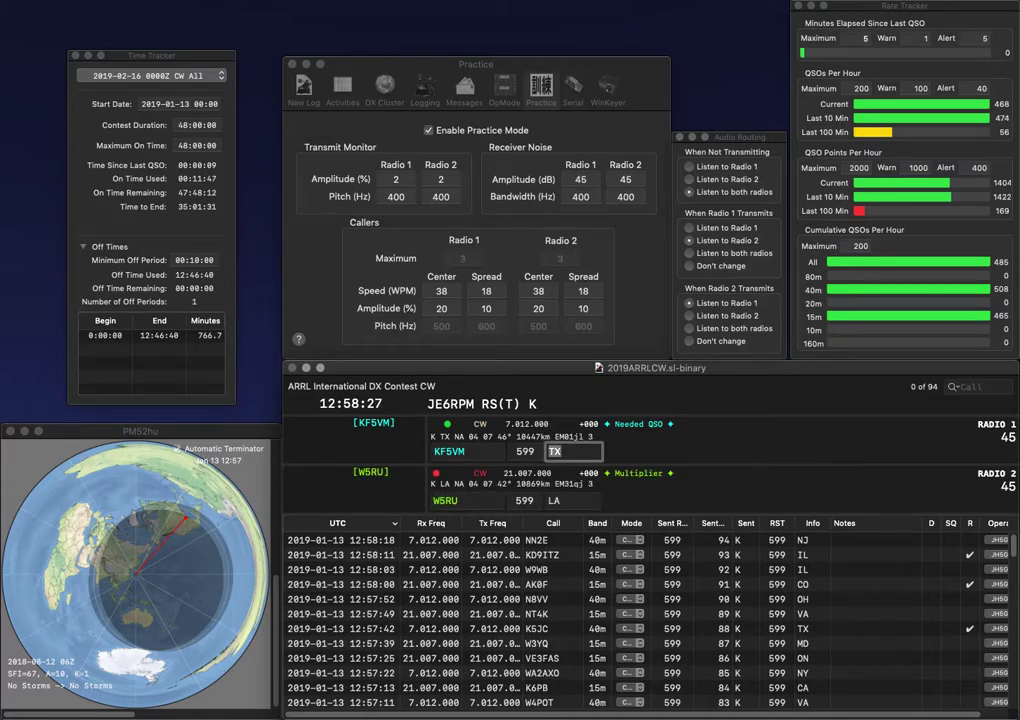
key(Return)
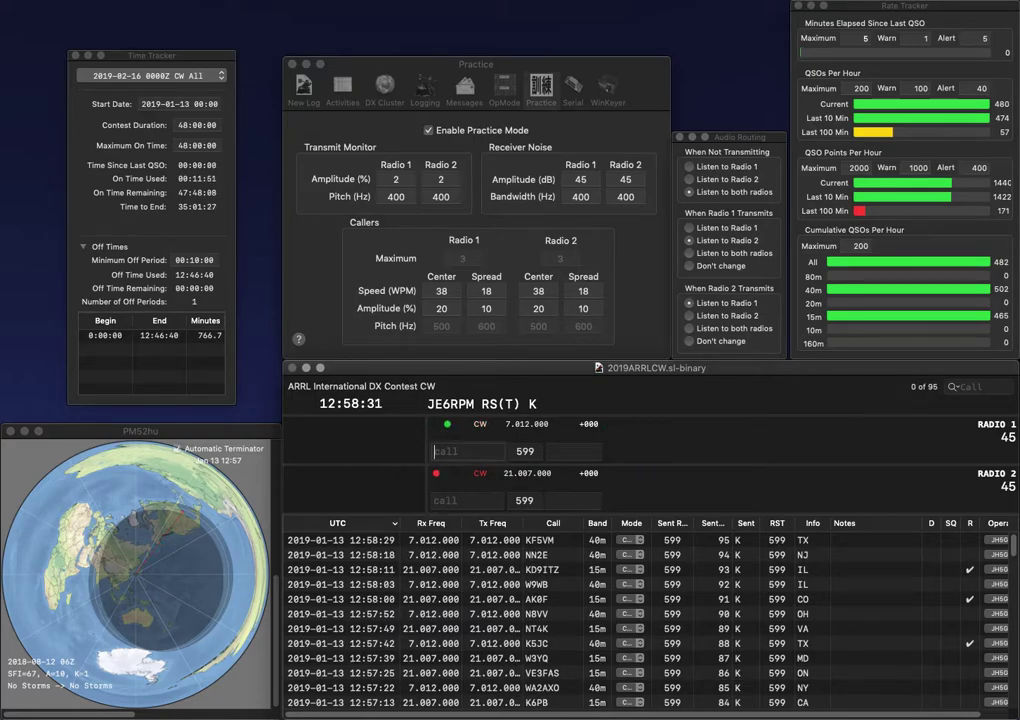
key(Return)
Answer AD1C on Radio 1 and log it with exchange CO, sending the partial call WOR on Radio 2 in between.
text(AD1C)
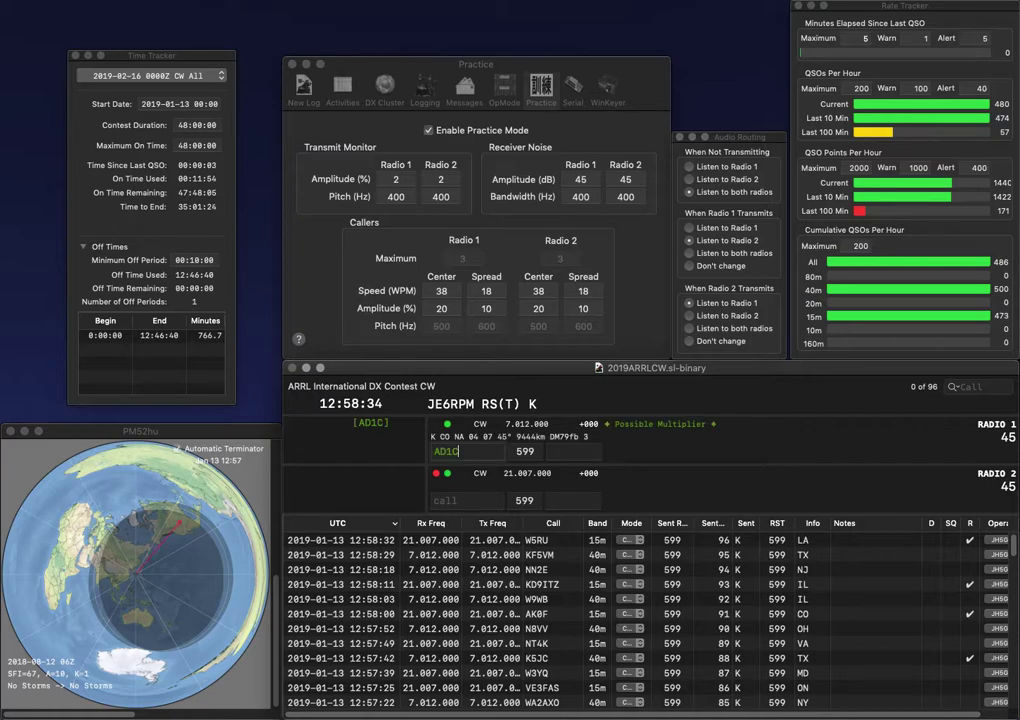
key(Return)
text(W)
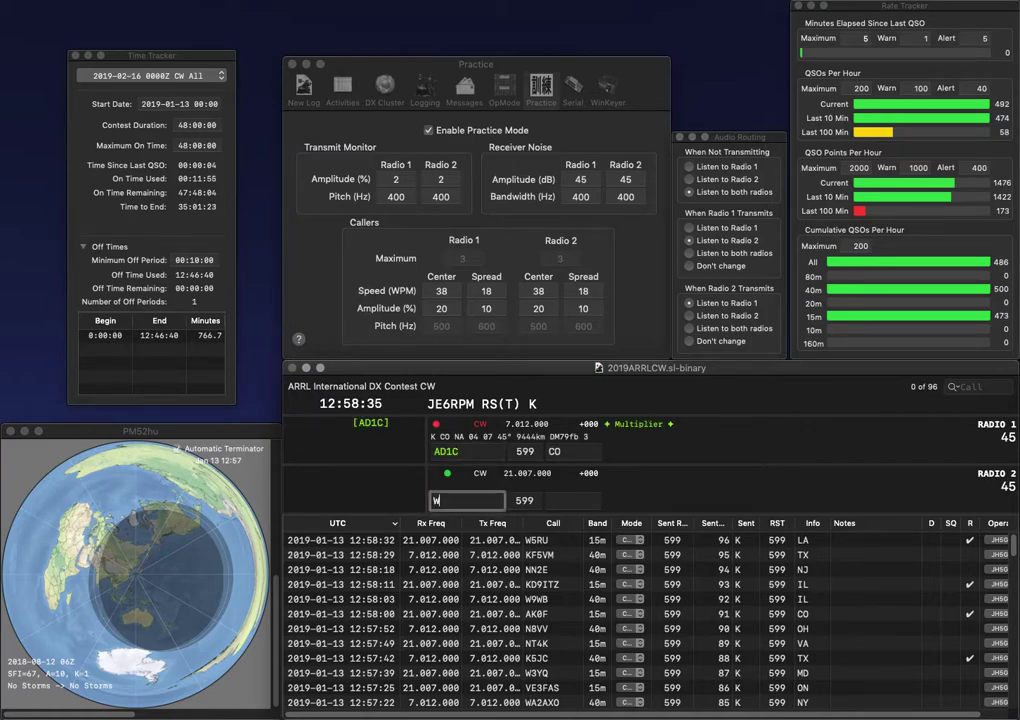
text(OR)
key(Return)
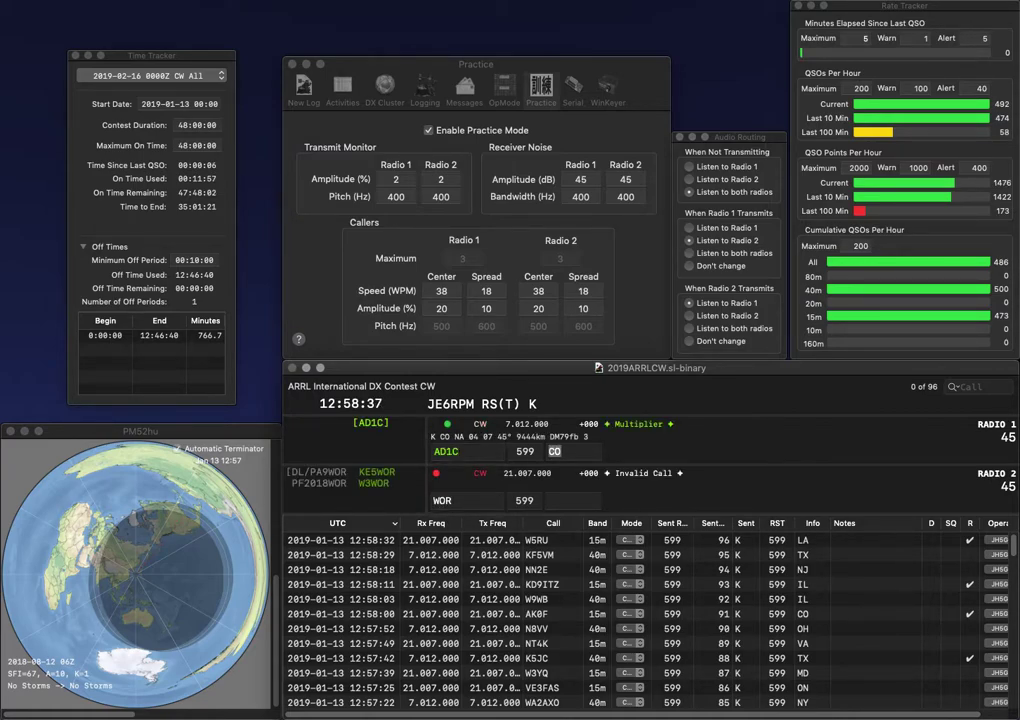
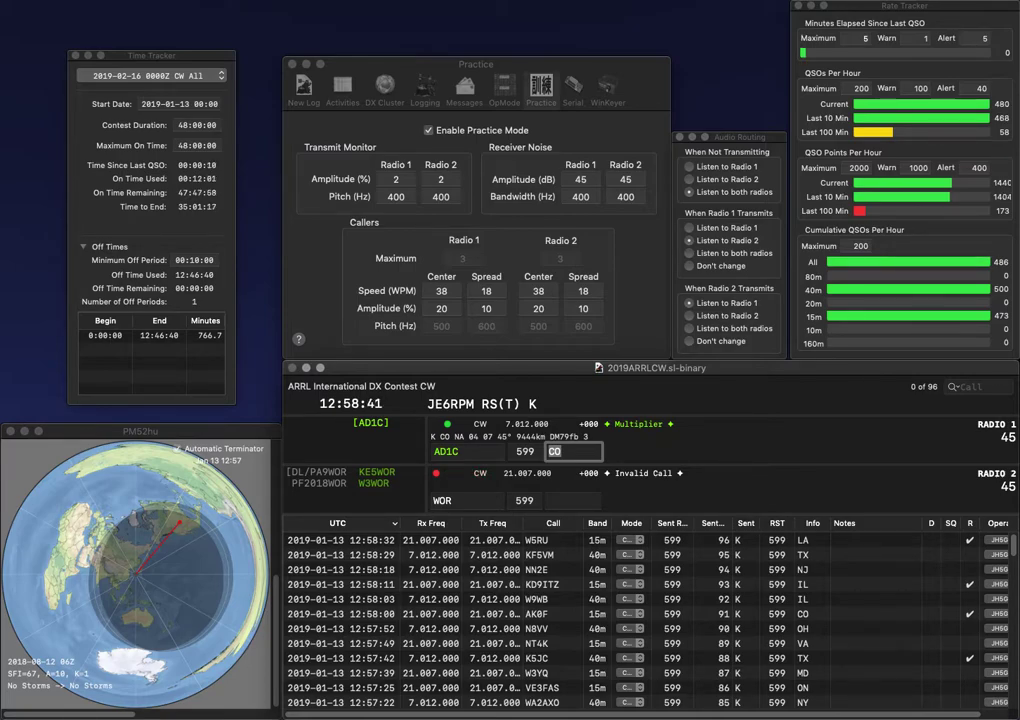
key(Return)
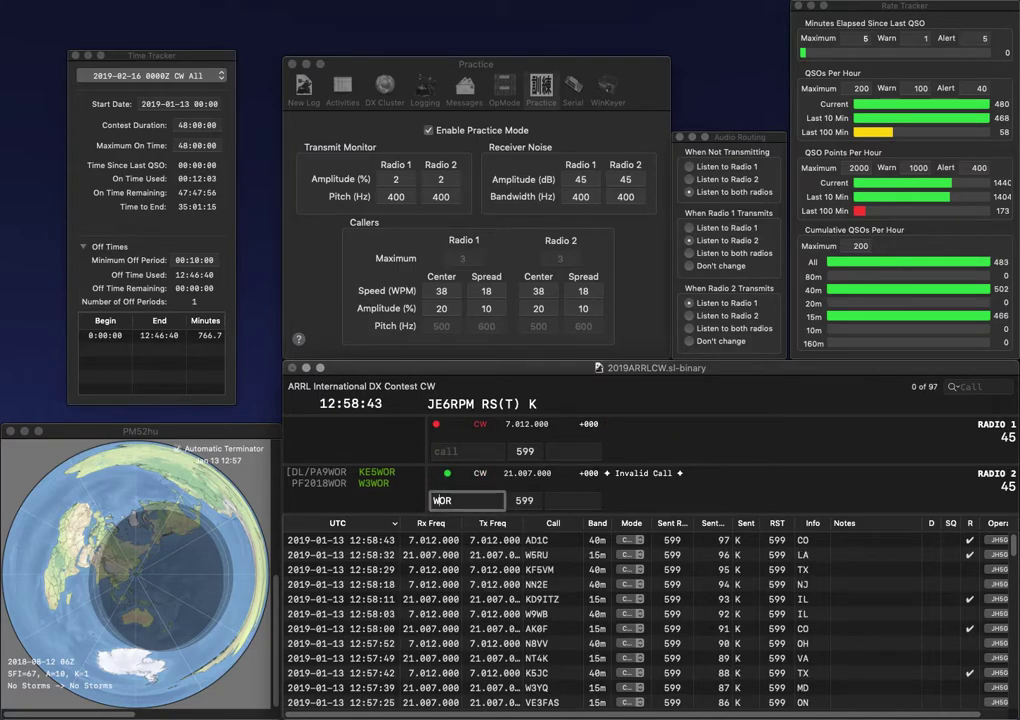
Complete the Radio 2 call as W2OR and answer it, and enter the call KW1PR on Radio 1.
text(2)
key(Return)
text(KW1PR)
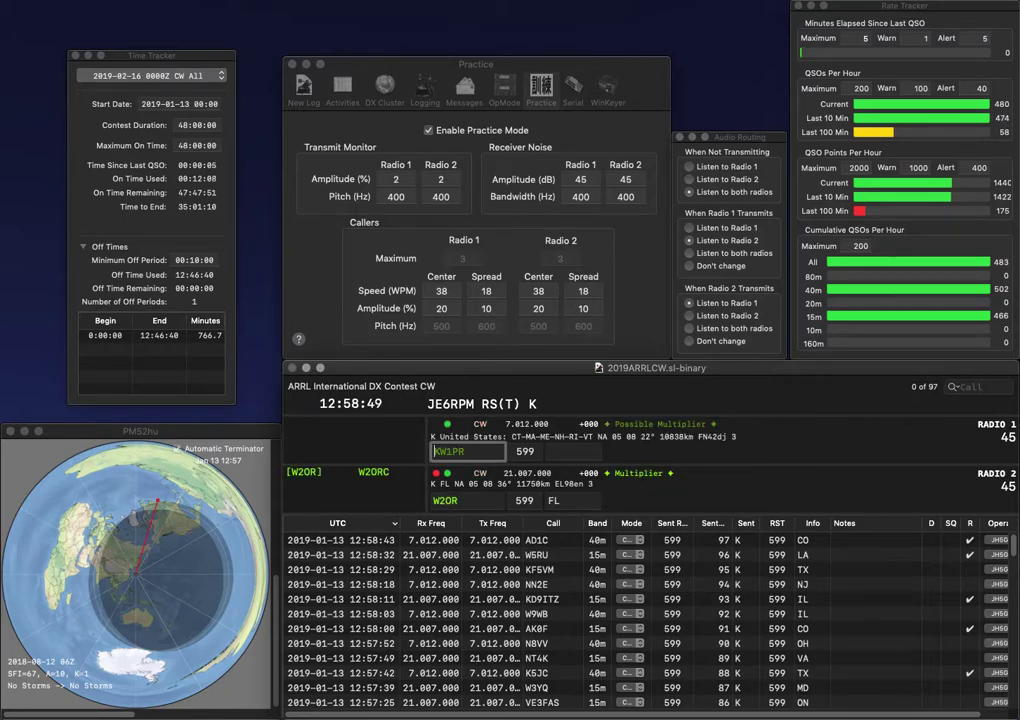
key(Delete)
key(Return)
key(backslash)
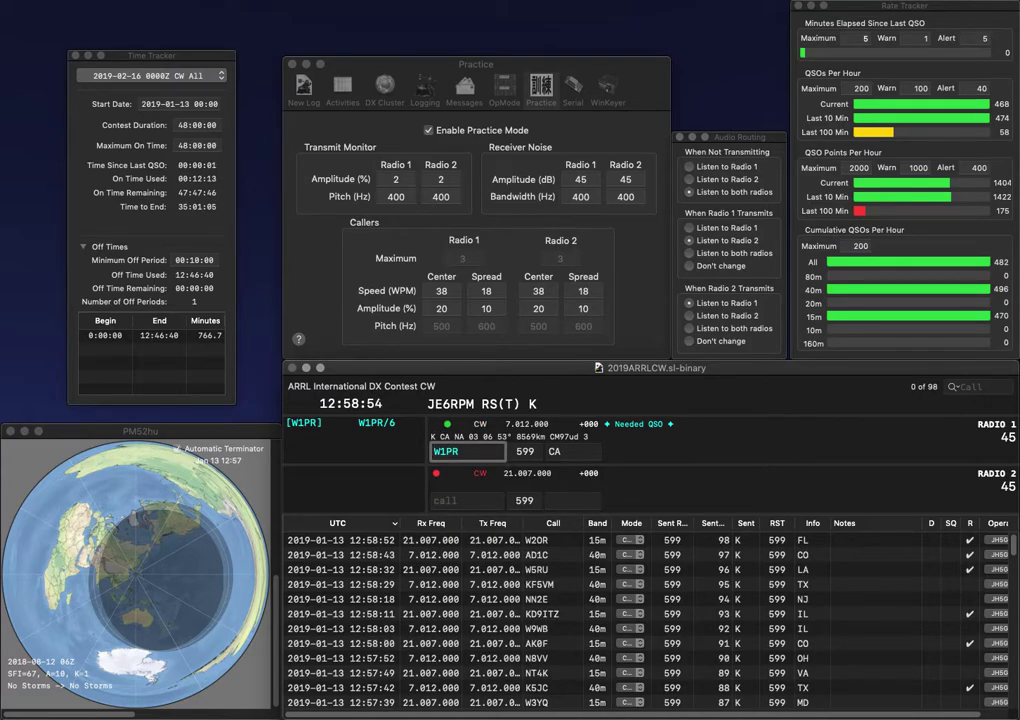
key(Return)
Answer AB6CC on Radio 2 and K1RGO on Radio 1.
text(AB6CC)
key(Return)
text(K1RGO)
key(Return)
text(C)
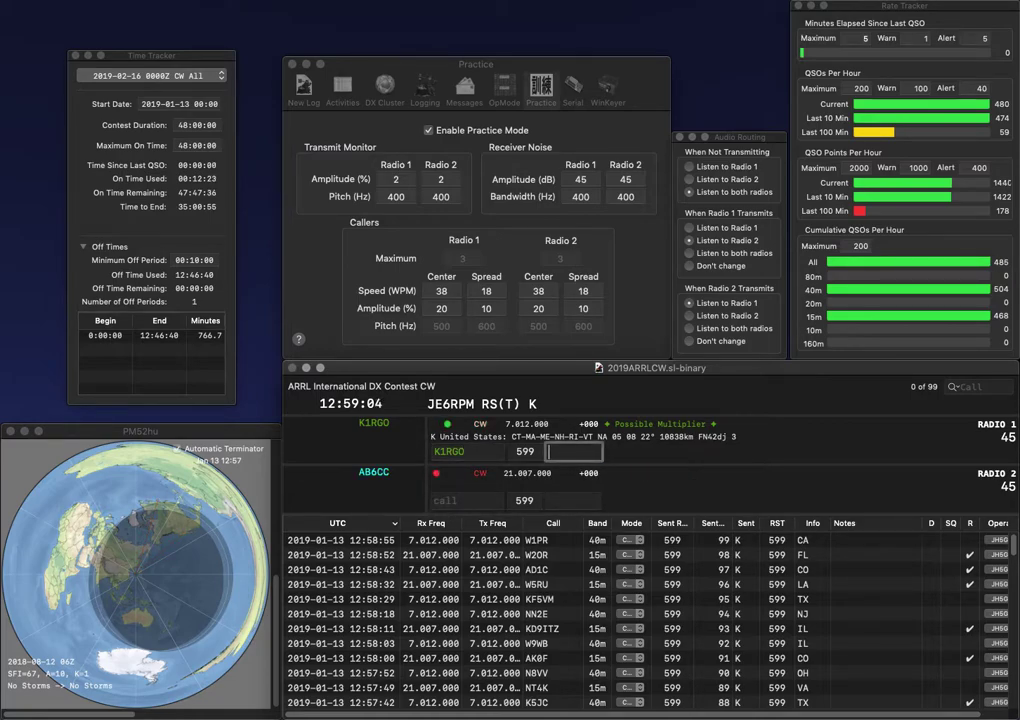
key(Return)
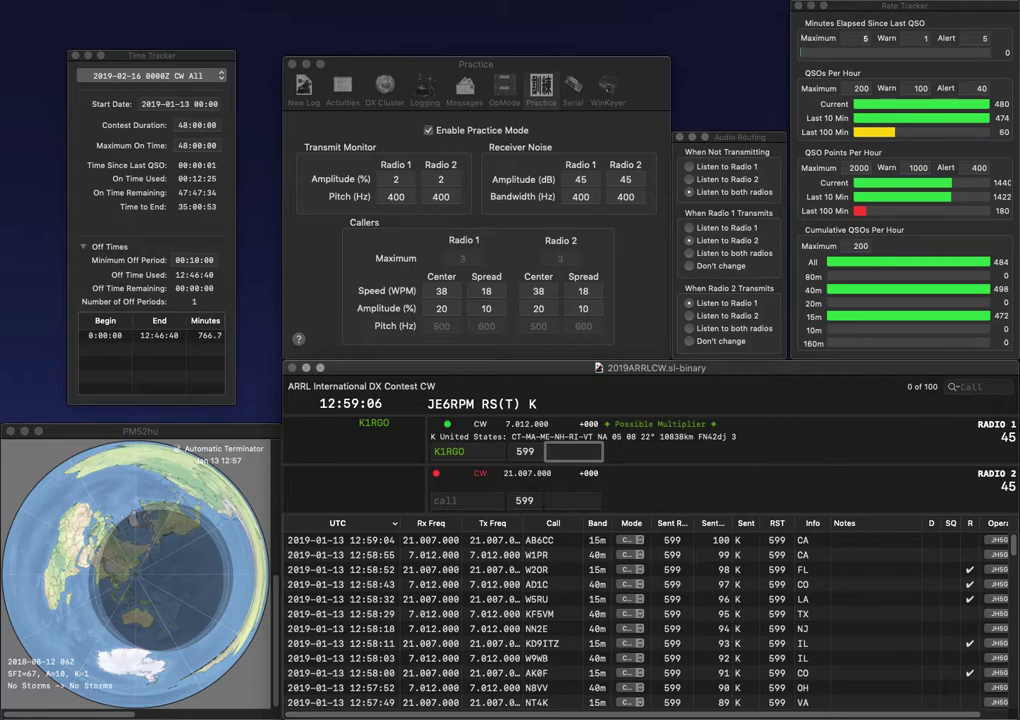
text(ME)
key(Return)
Answer KB6E on Radio 1 and N3KBF on Radio 2, starting from the partial call N3.
text(N4)
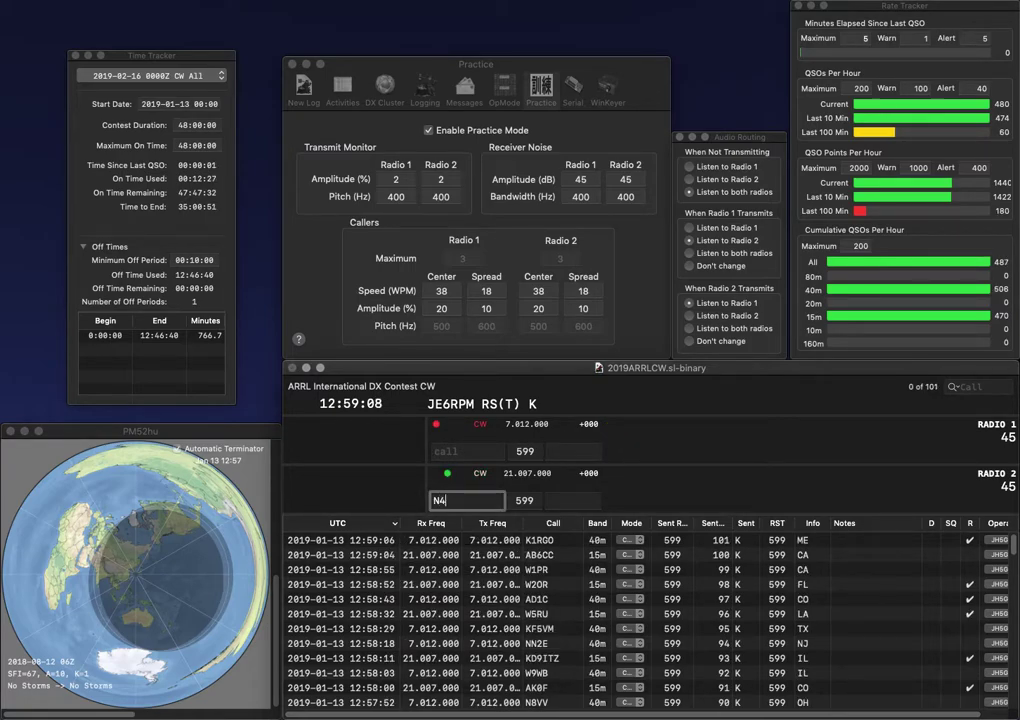
key(BackSpace)
text(3)
key(Return)
text(KB6E)
key(backslash)
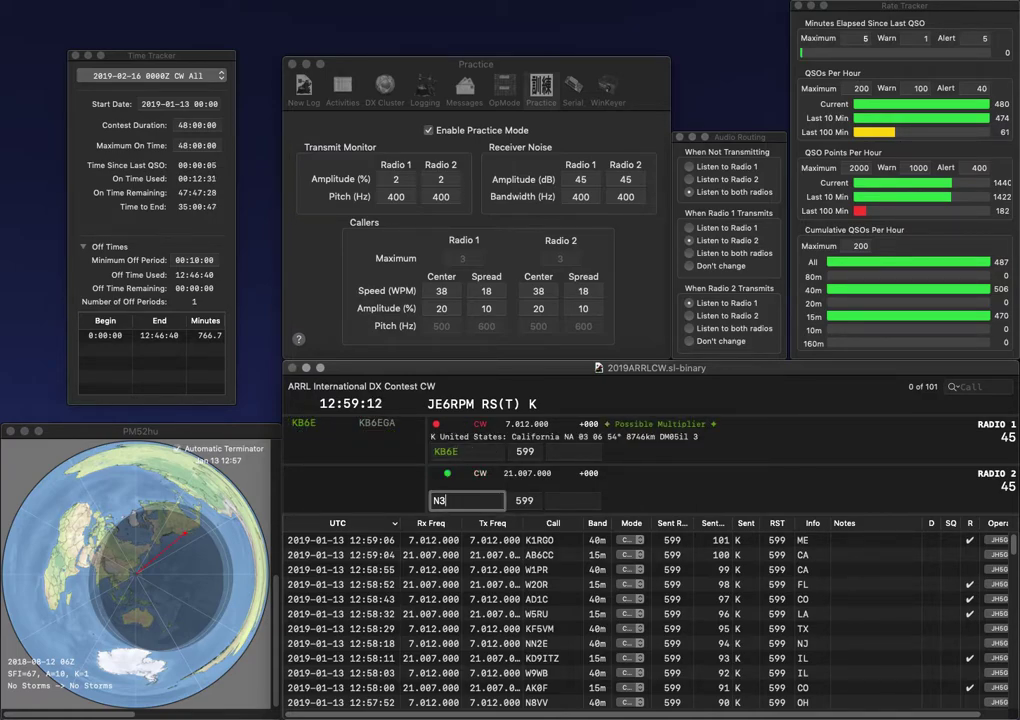
text(KBF)
key(Return)
key(backslash)
text(CA)
key(Return)
key(backslash)
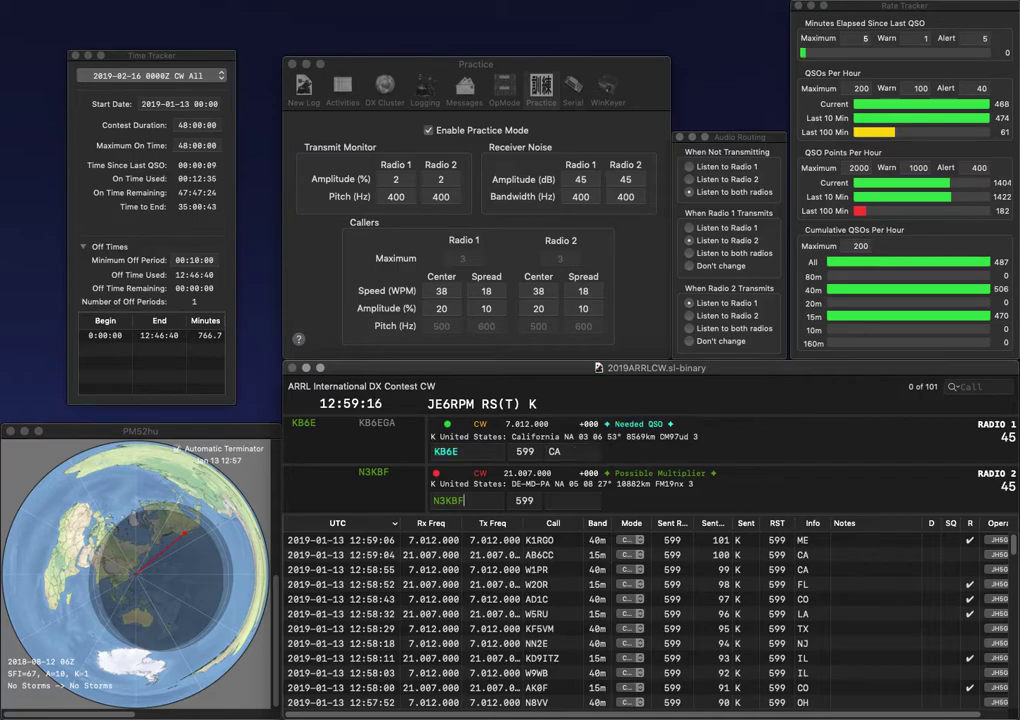
key(Return)
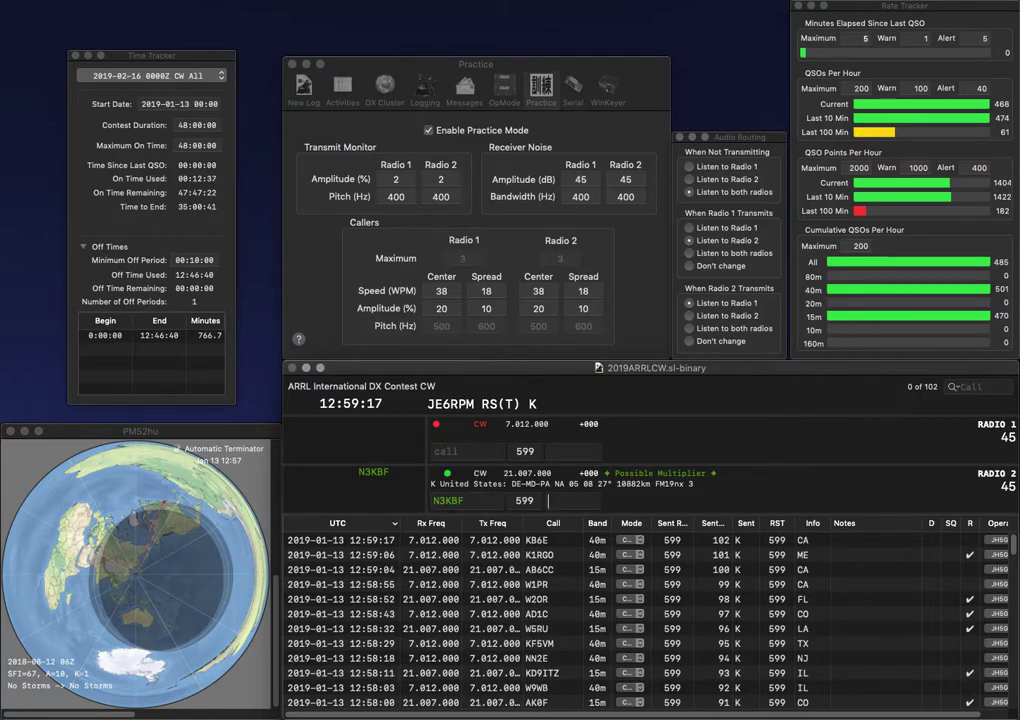
text(PA)
key(Return)
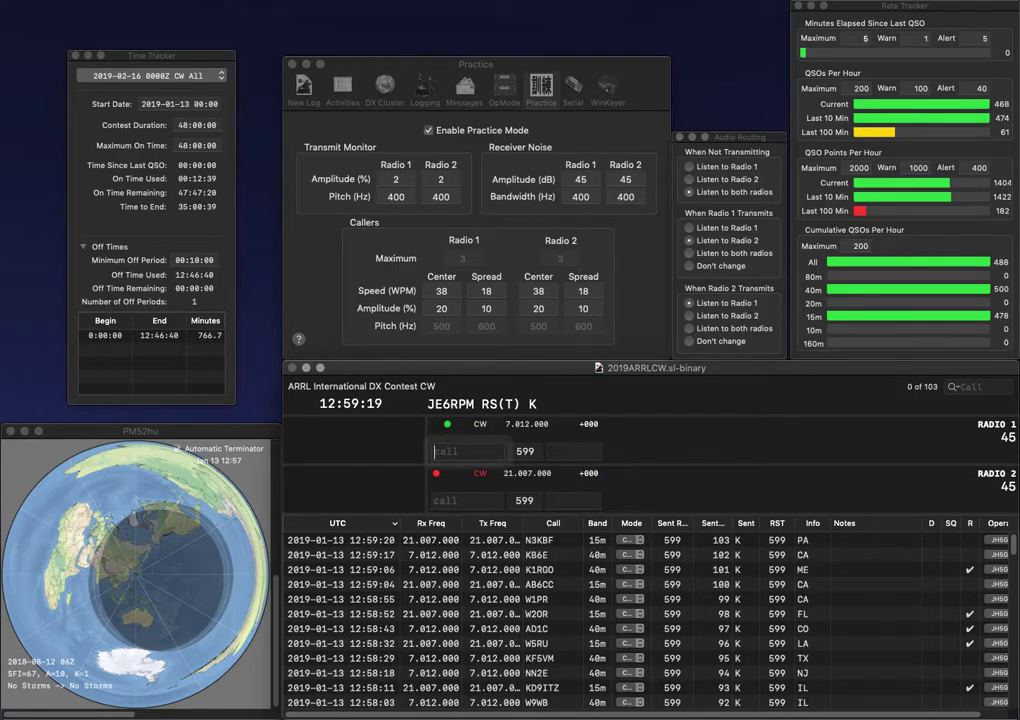
Send the partial calls KC2Z on Radio 1 and 2RA on Radio 2.
text(KC2Z)
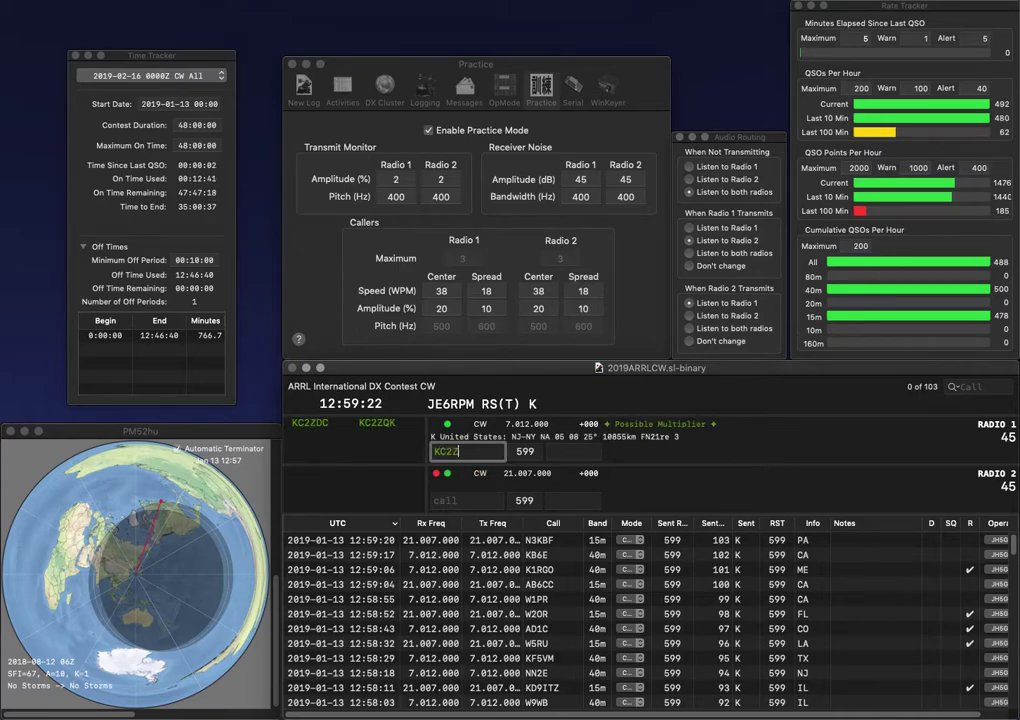
key(Return)
key(backslash)
text(2RA)
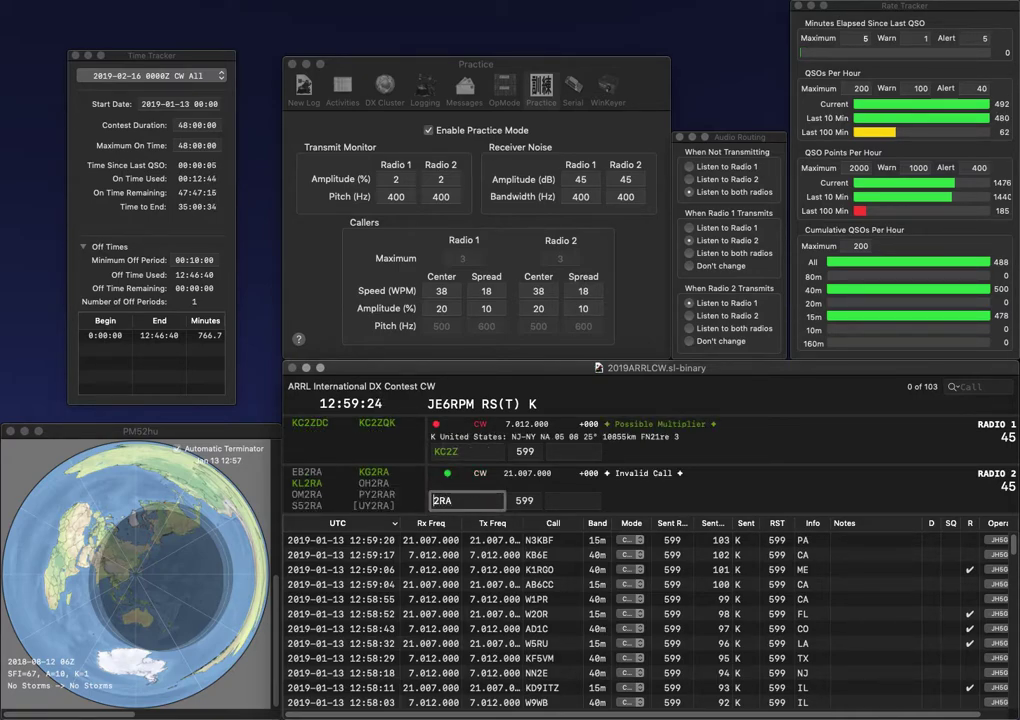
key(Return)
key(backslash)
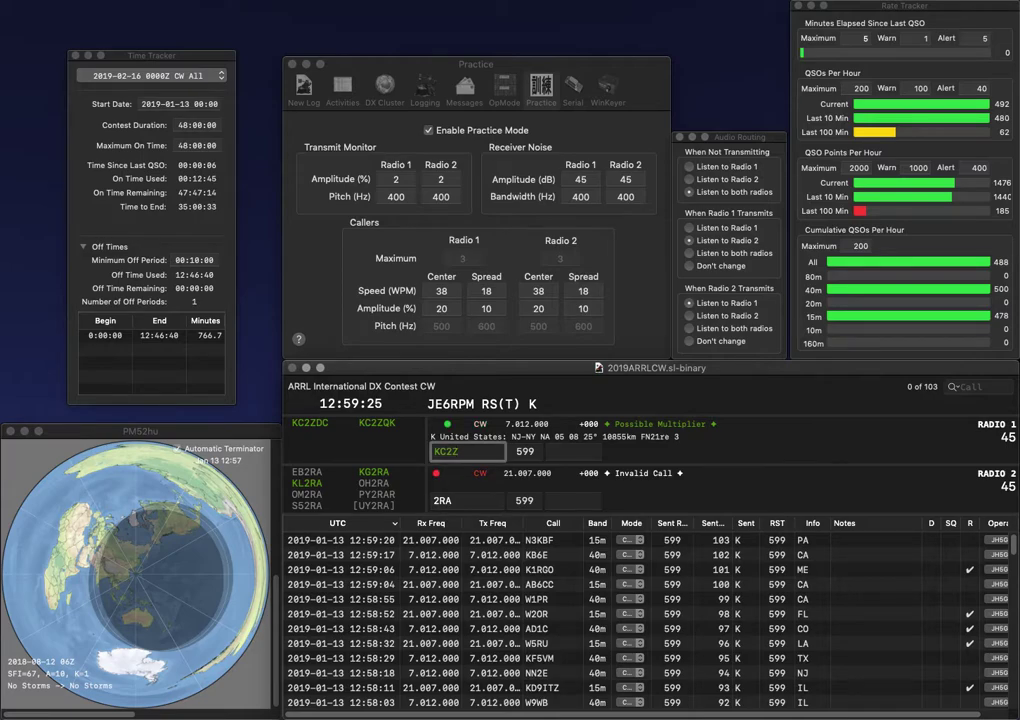
key(BackSpace)
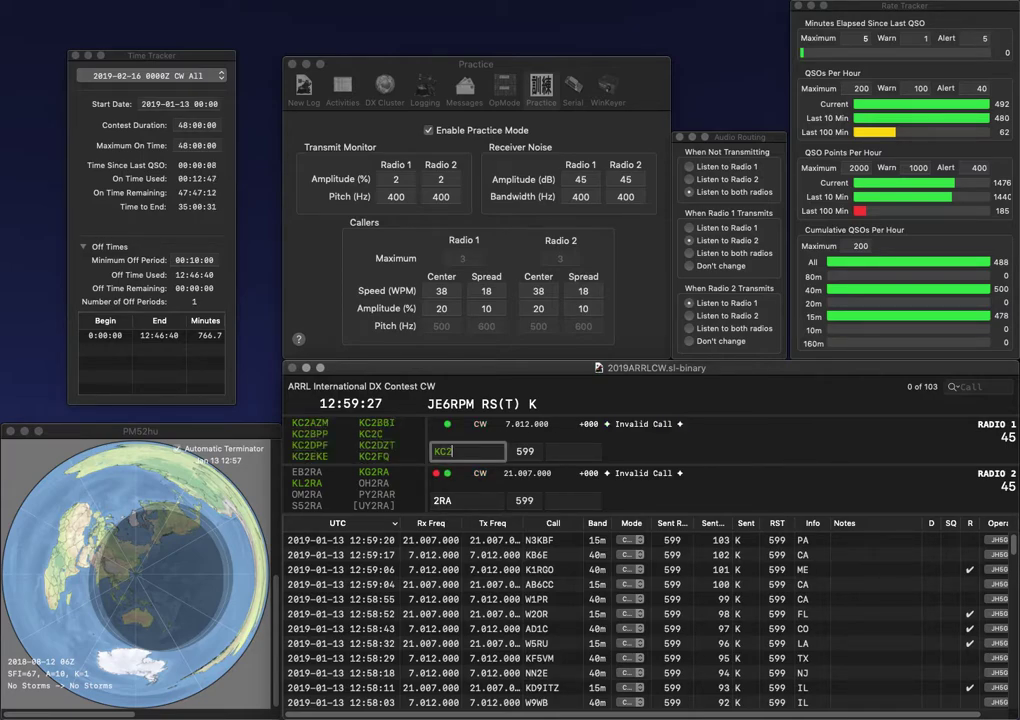
text(ZDC)
key(Return)
key(backslash)
key(Home)
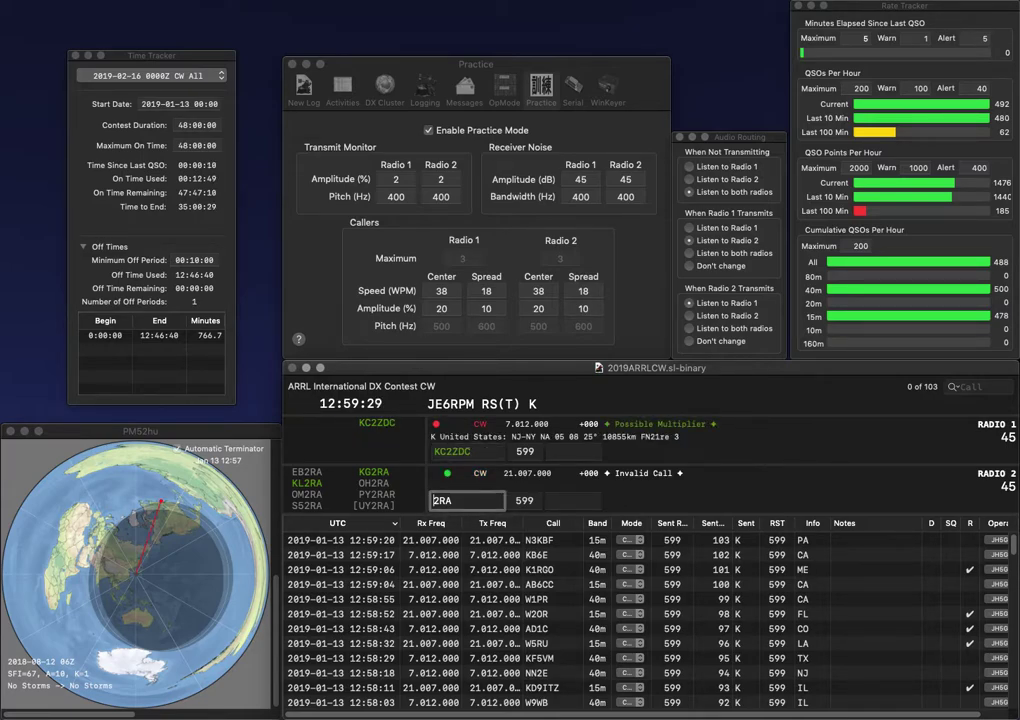
text(R)
key(BackSpace)
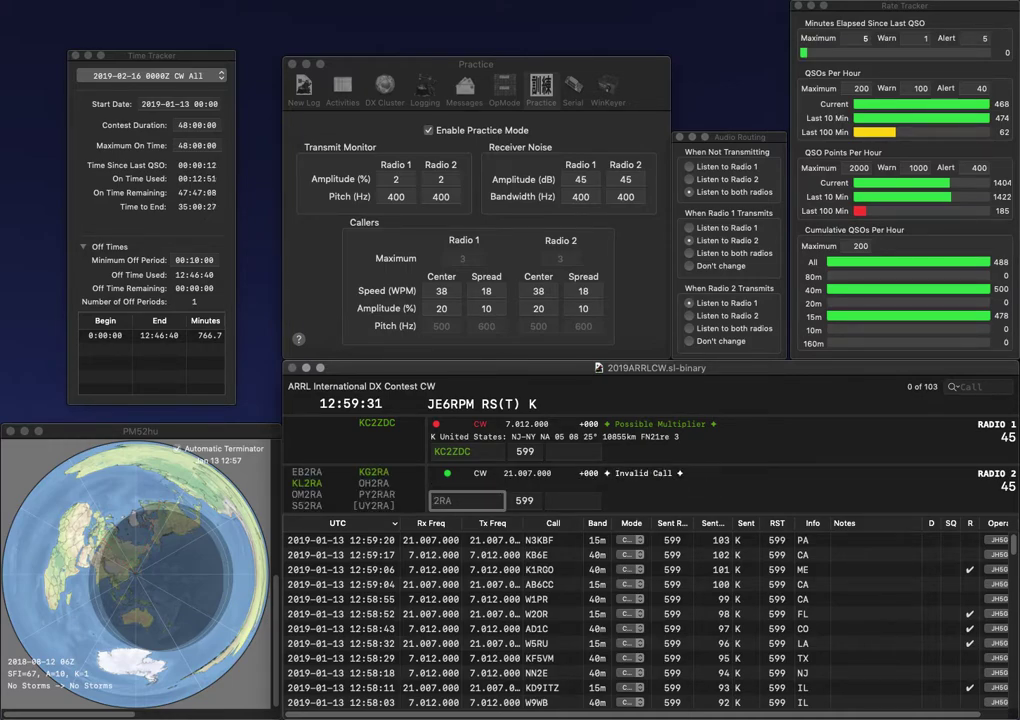
text(KG)
key(Return)
key(backslash)
key(space)
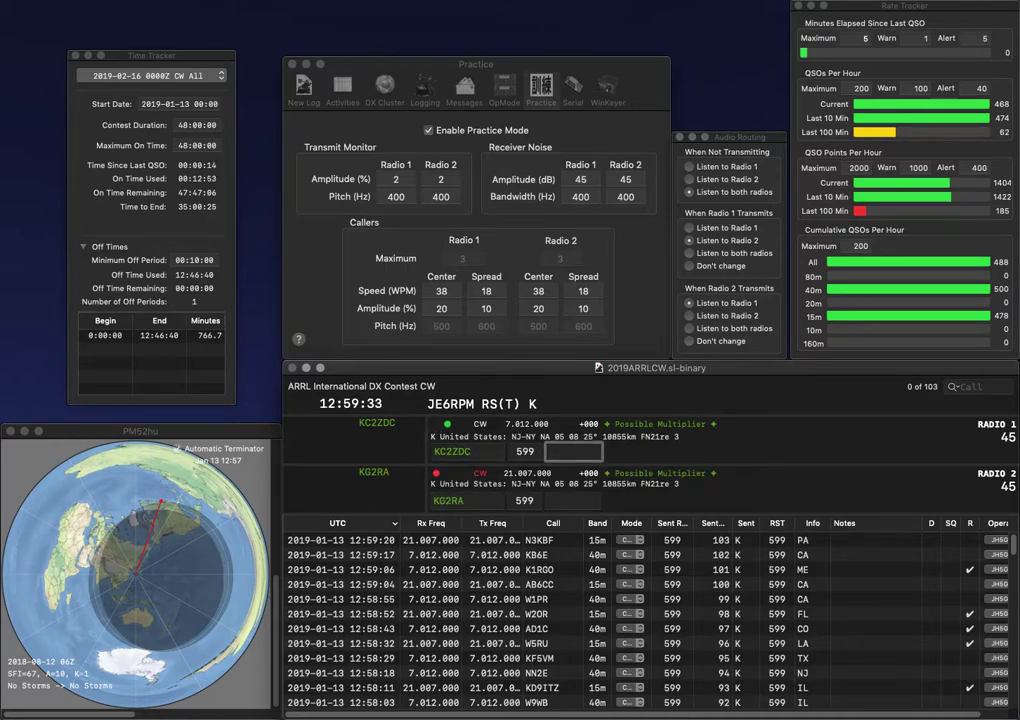
text(NY)
key(Return)
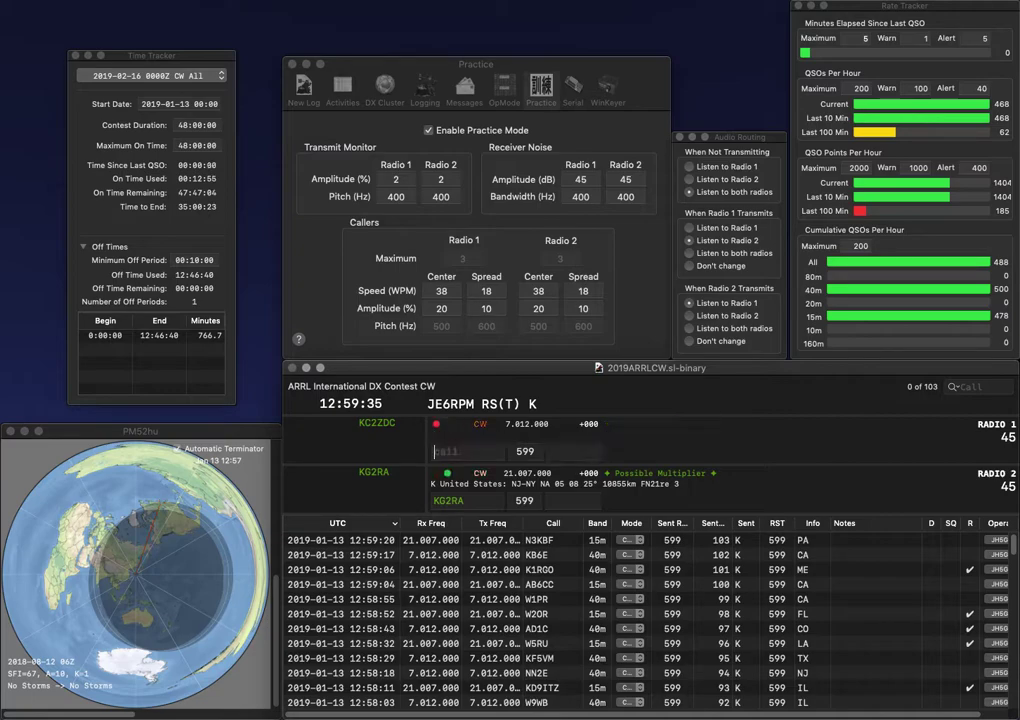
Correct the Radio 2 call to KL2RA and answer it, and answer KX4HL on Radio 1.
key(BackSpace)
text(L)
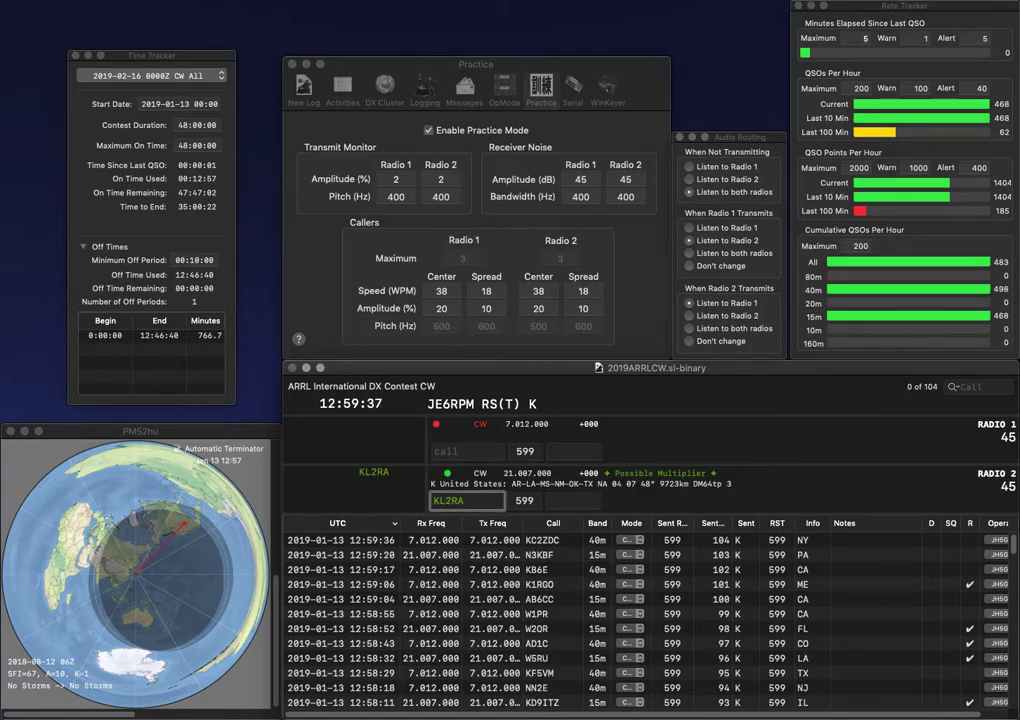
key(Return)
text(KX4HL)
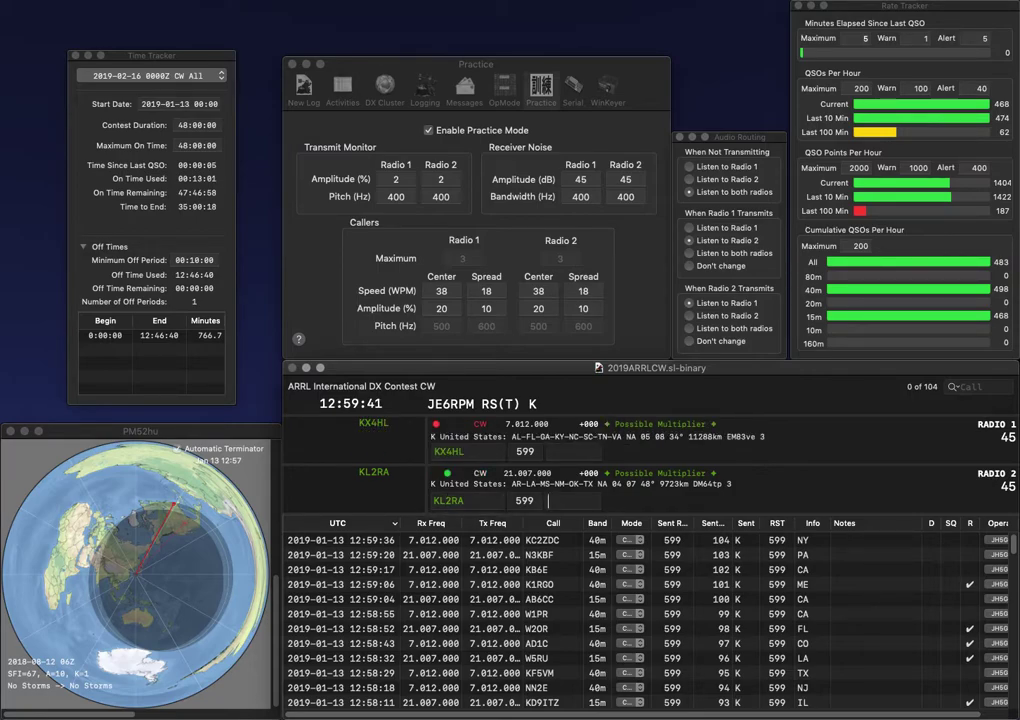
key(Return)
Log KL2RA on Radio 2 with exchange NM and KX4HL on Radio 1 with exchange GA.
text(N)
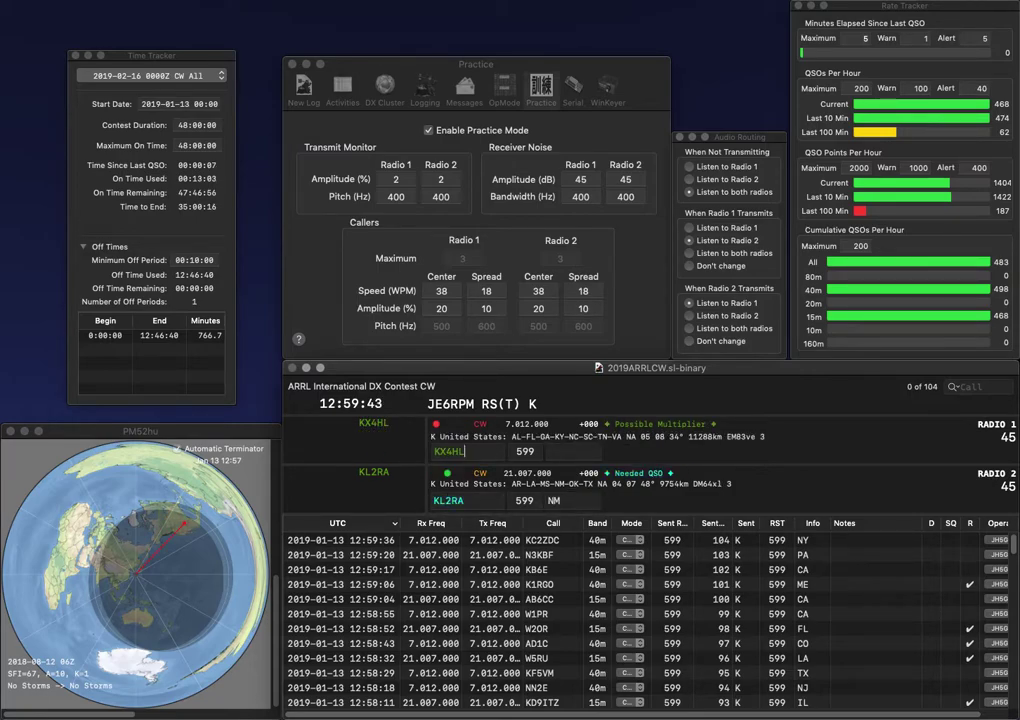
text(M)
key(Return)
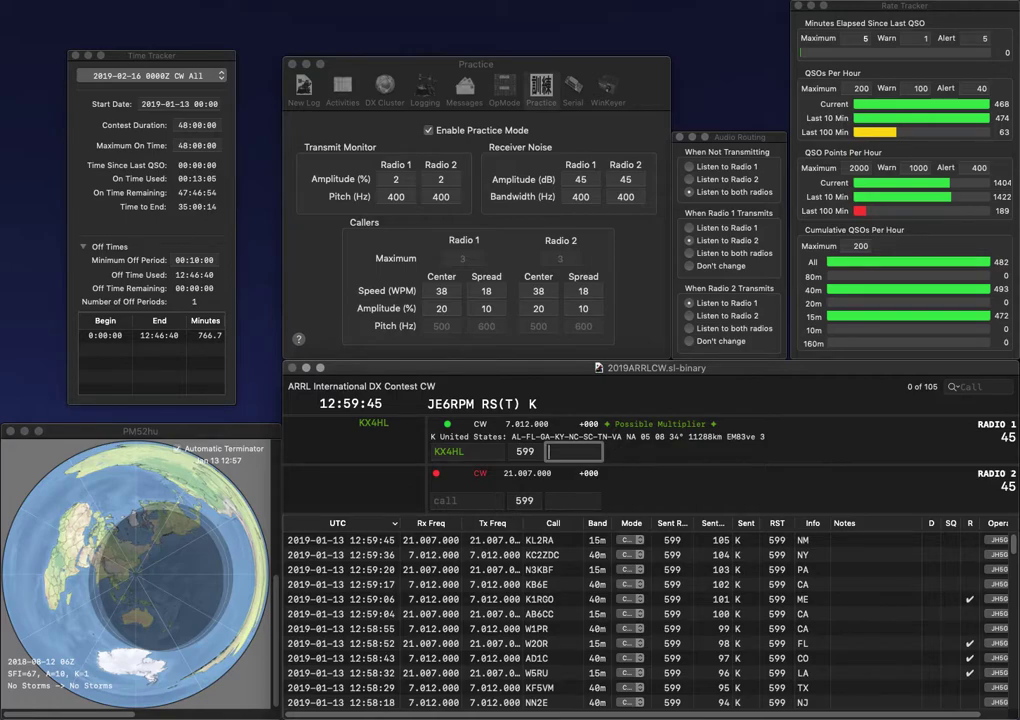
text(GA)
key(Return)
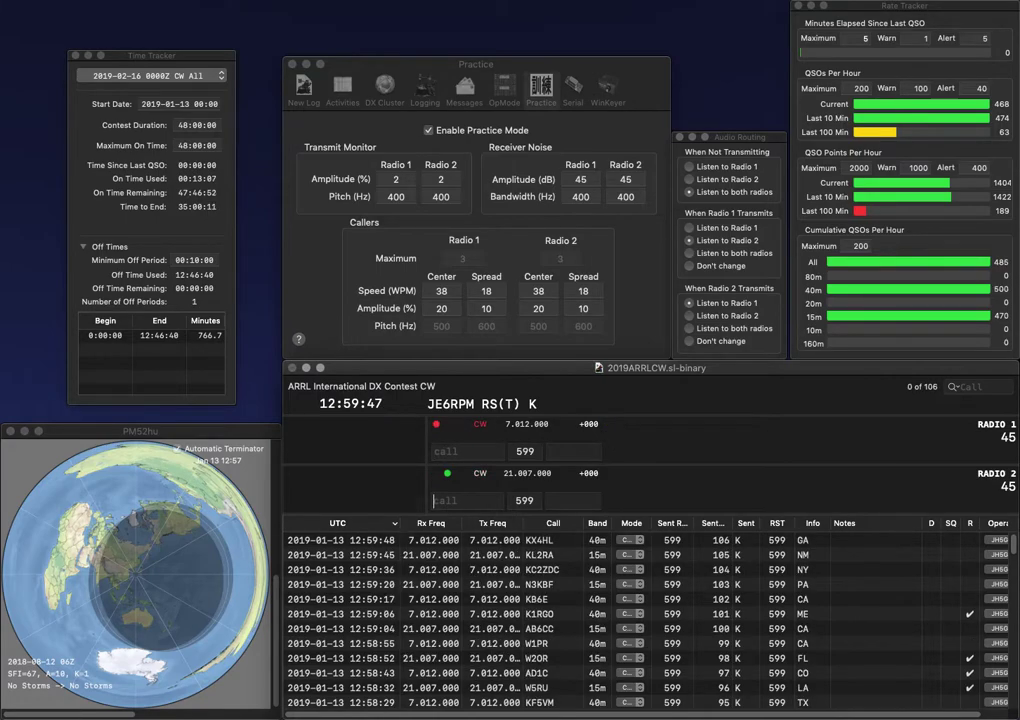
text(KE5WOR)
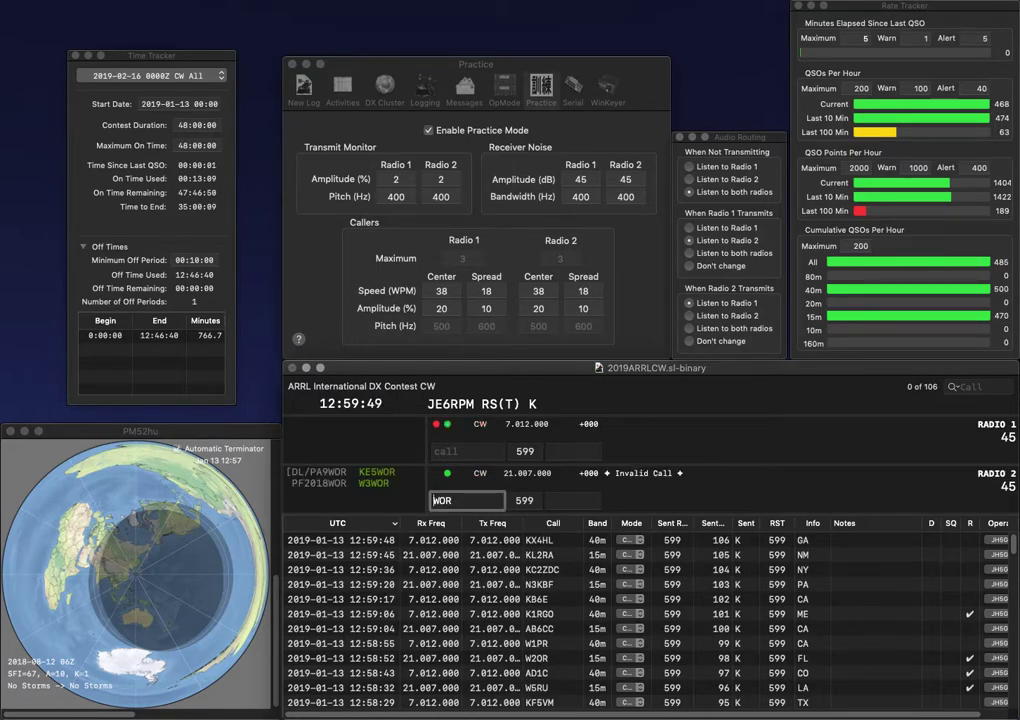
key(Return)
text(VE)
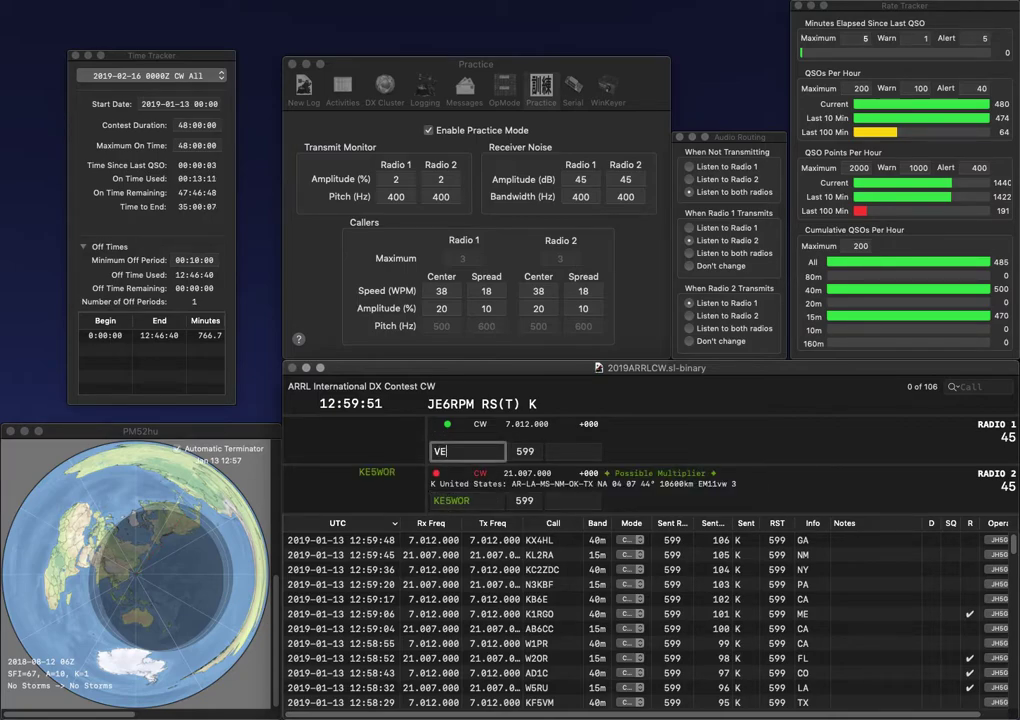
text(1DDD)
key(Return)
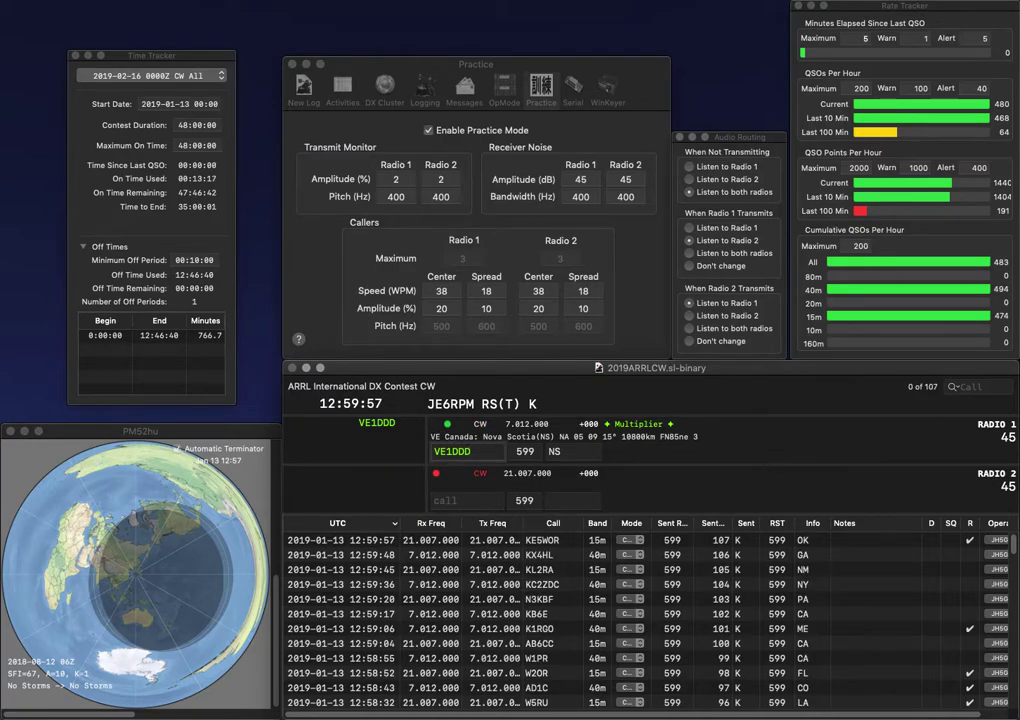
key(Return)
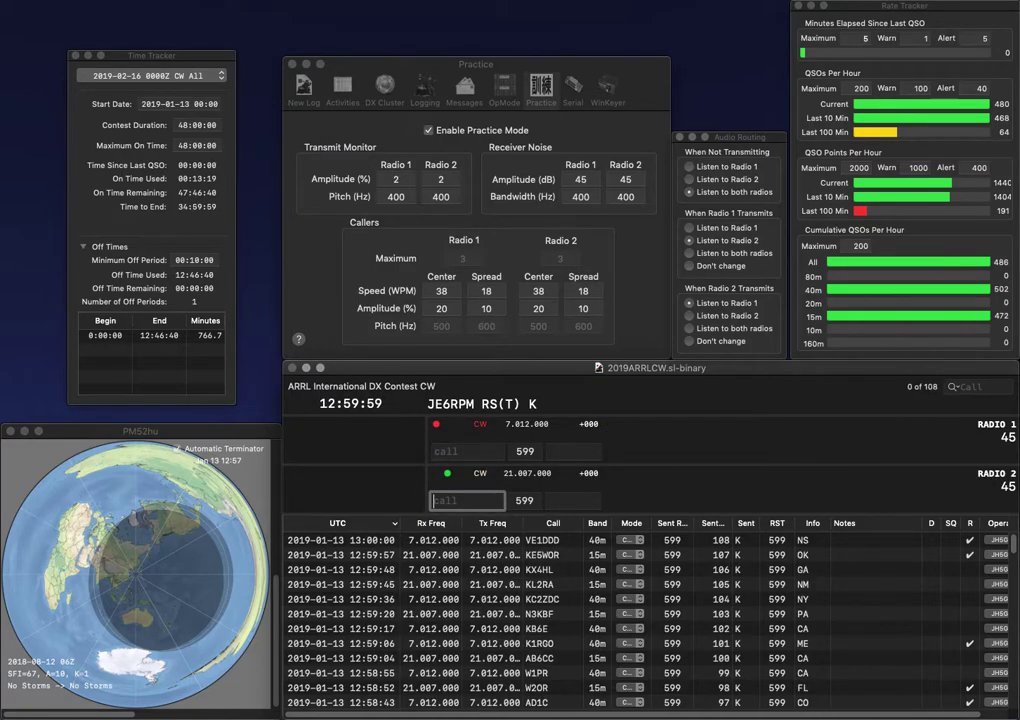
text(K3WD)
key(Return)
text(K8)
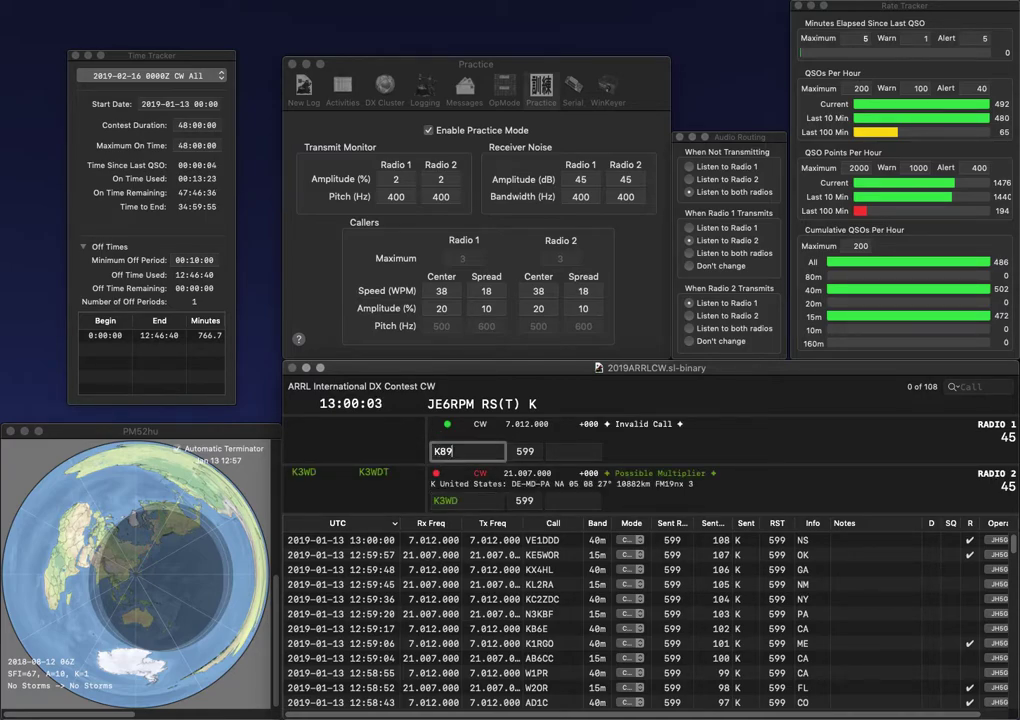
text(ID)
key(Return)
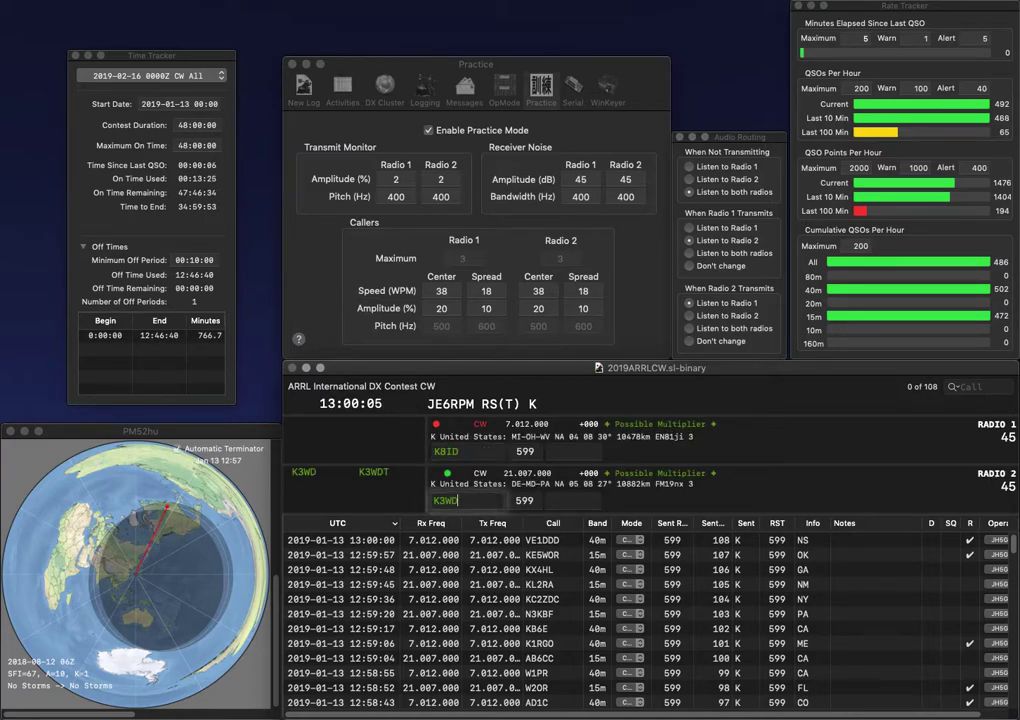
key(Return)
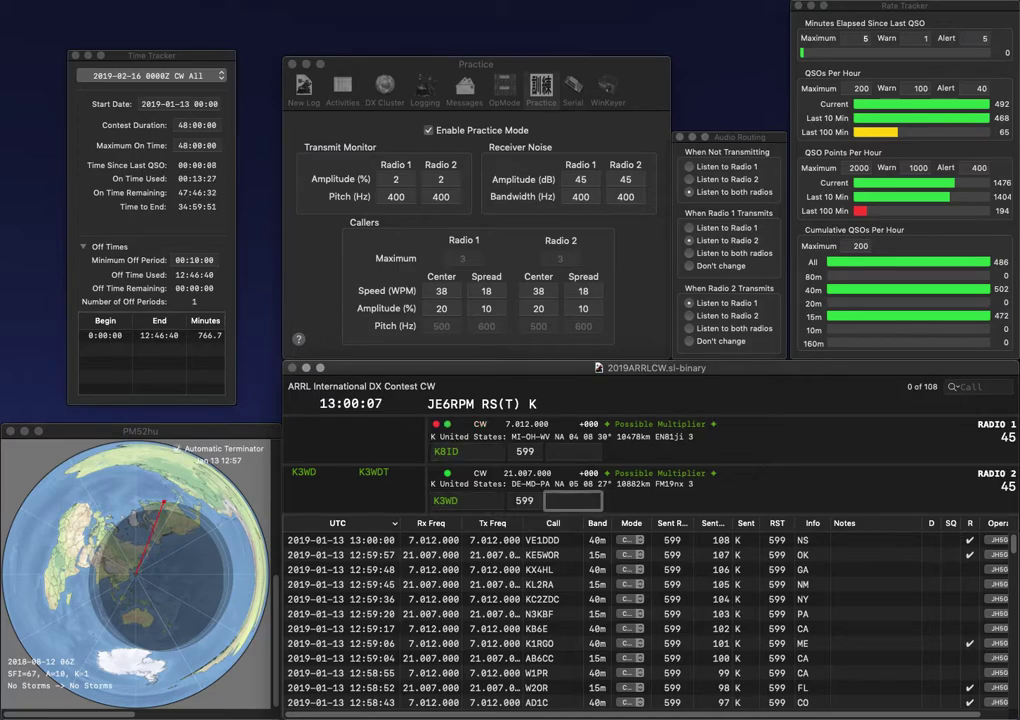
key(Return)
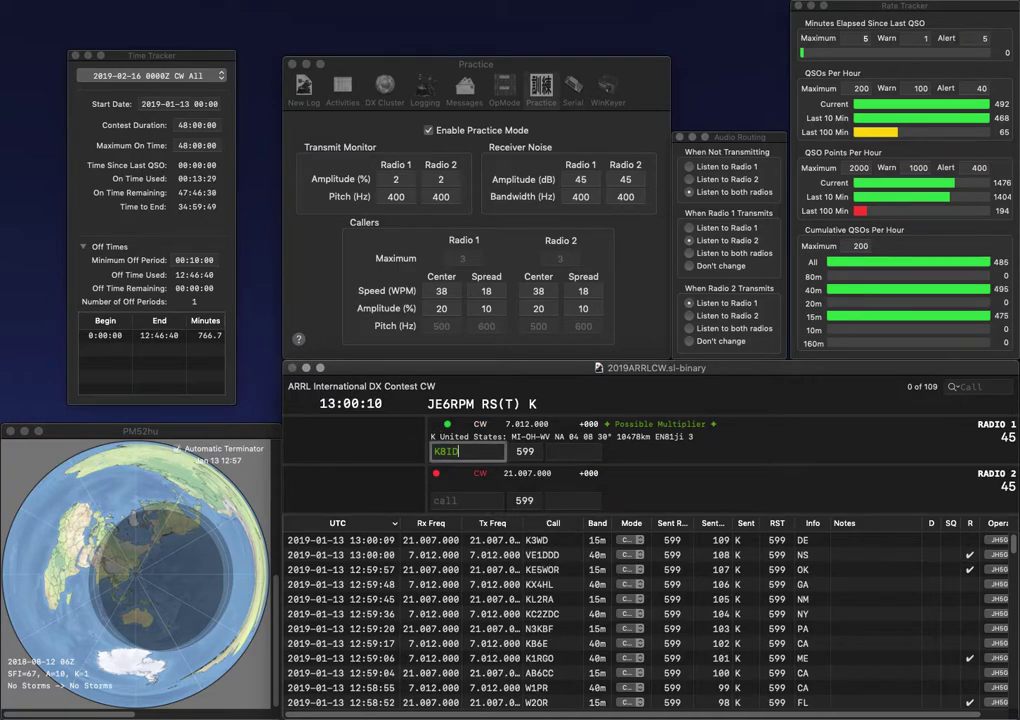
key(BackSpace)
key(BackSpace)
text(L)
key(BackSpace)
text(RU)
key(Delete)
key(Delete)
text(K9)
key(Return)
text(K0S)
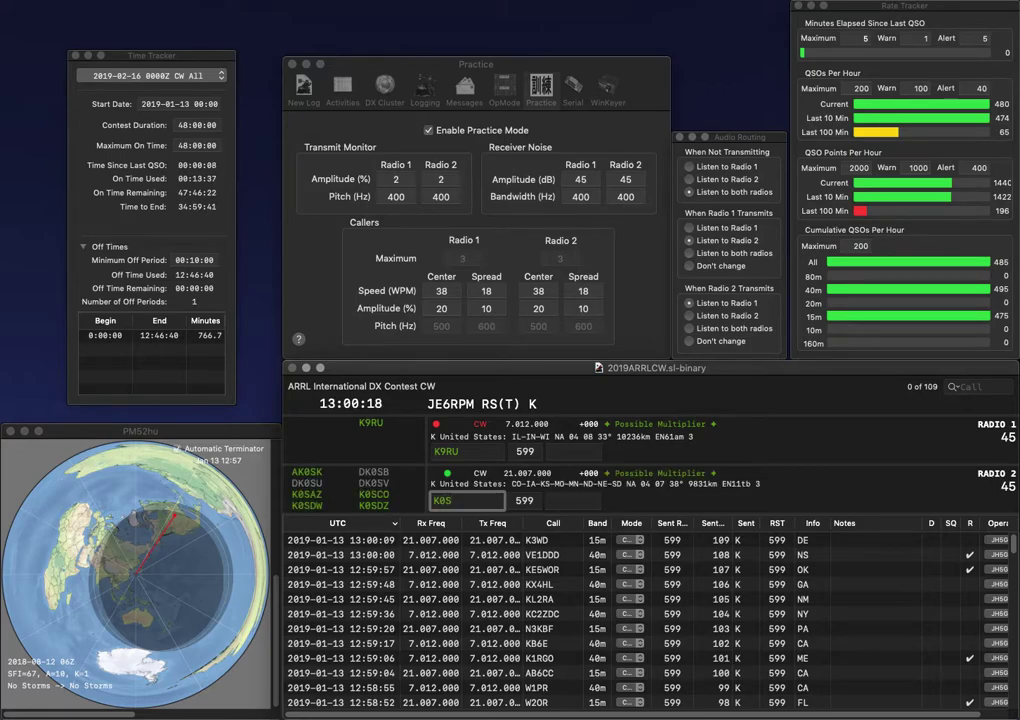
text(DL)
key(Return)
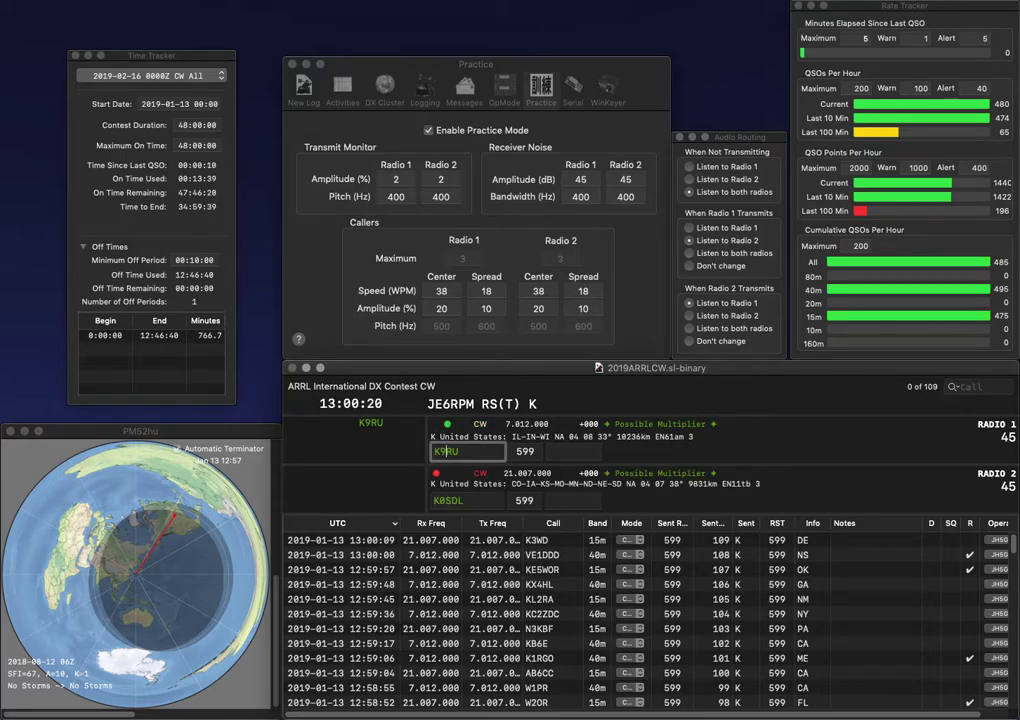
key(BackSpace)
text(8)
key(Return)
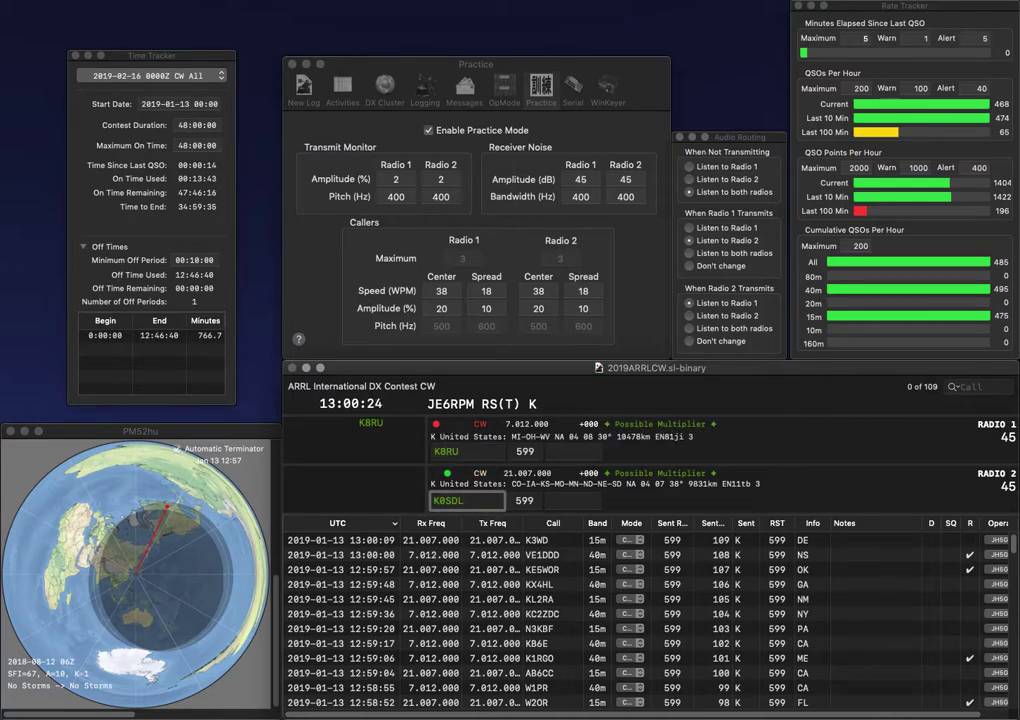
key(BackSpace)
text(H)
key(Return)
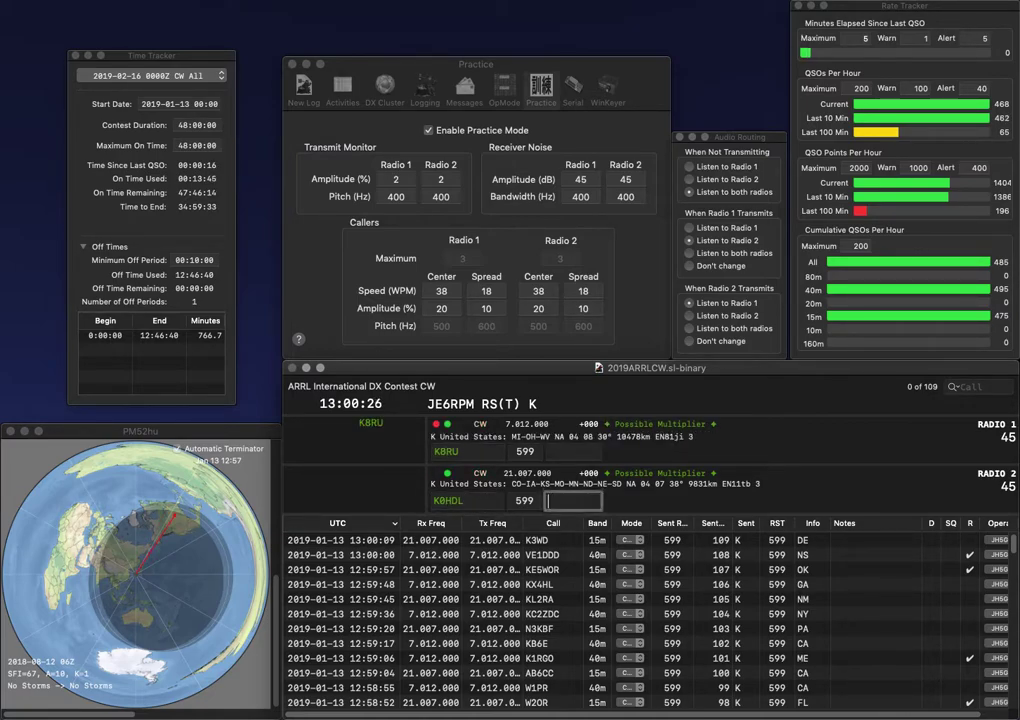
text(IA)
key(Return)
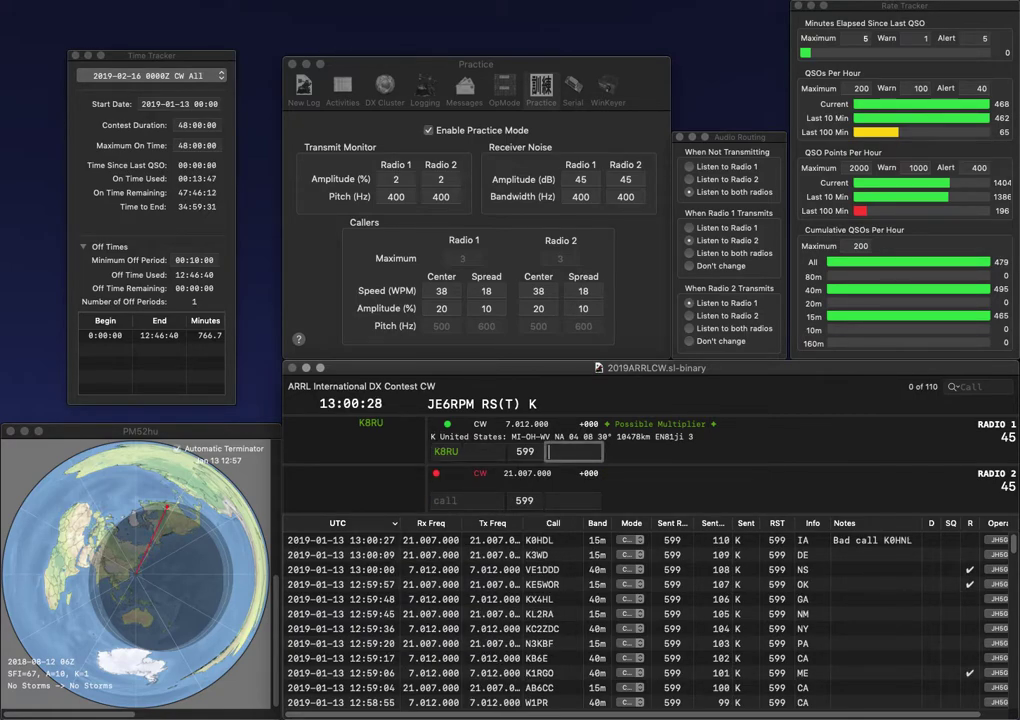
text(H)
text(O)
key(Return)
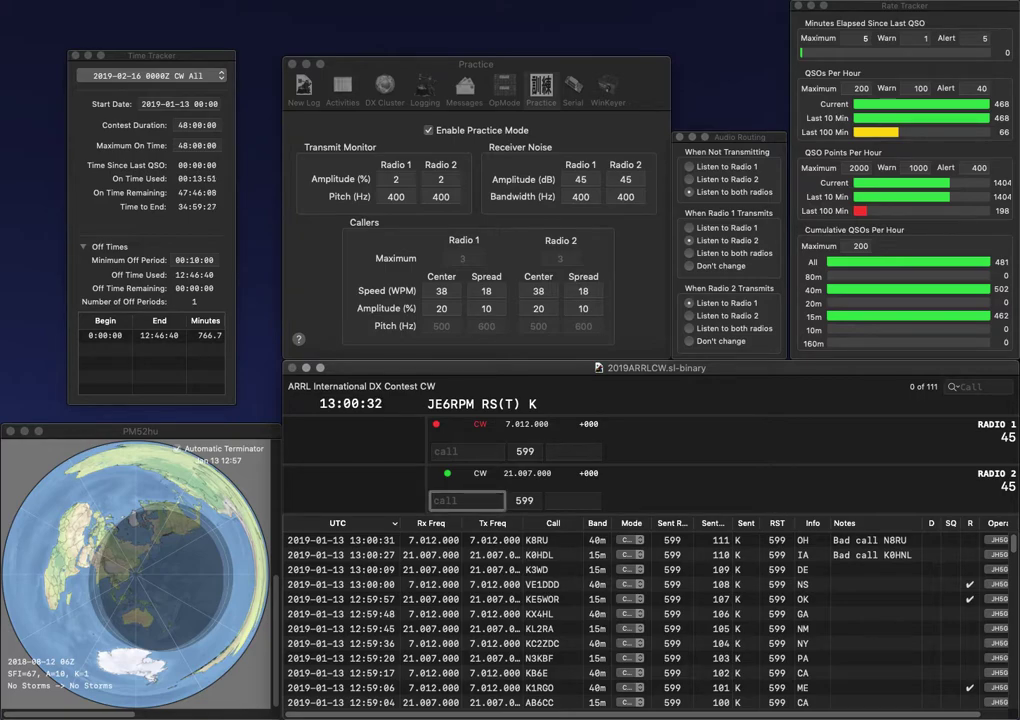
Send the partial calls KX9 on Radio 2 and 9SEM on Radio 1.
text(KX9)
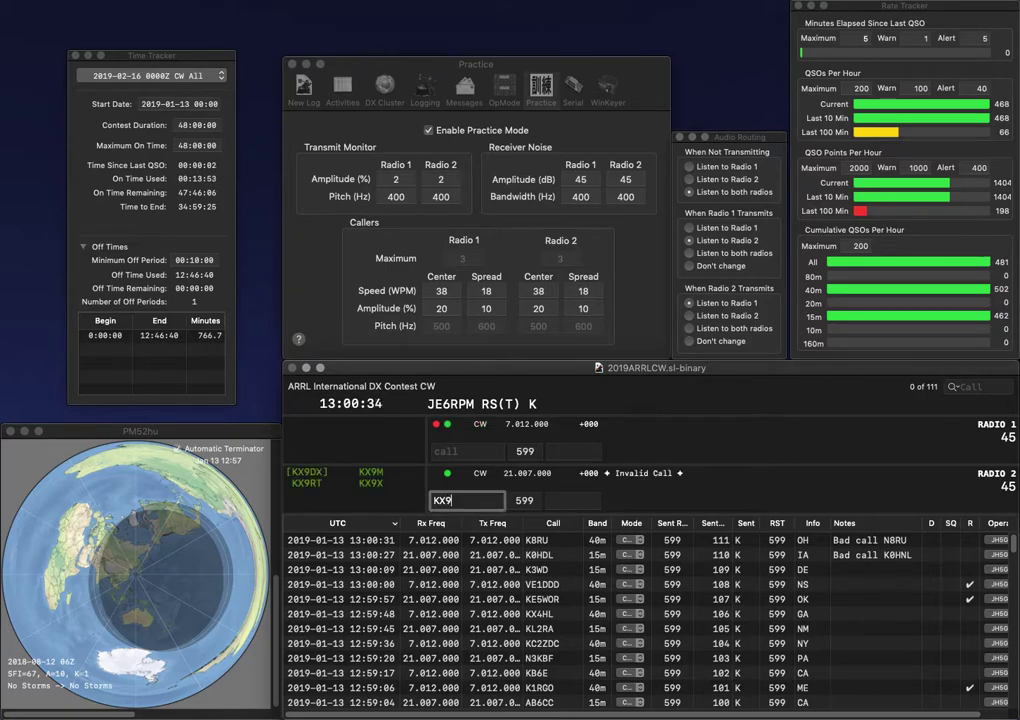
text(9SEM)
key(Tab)
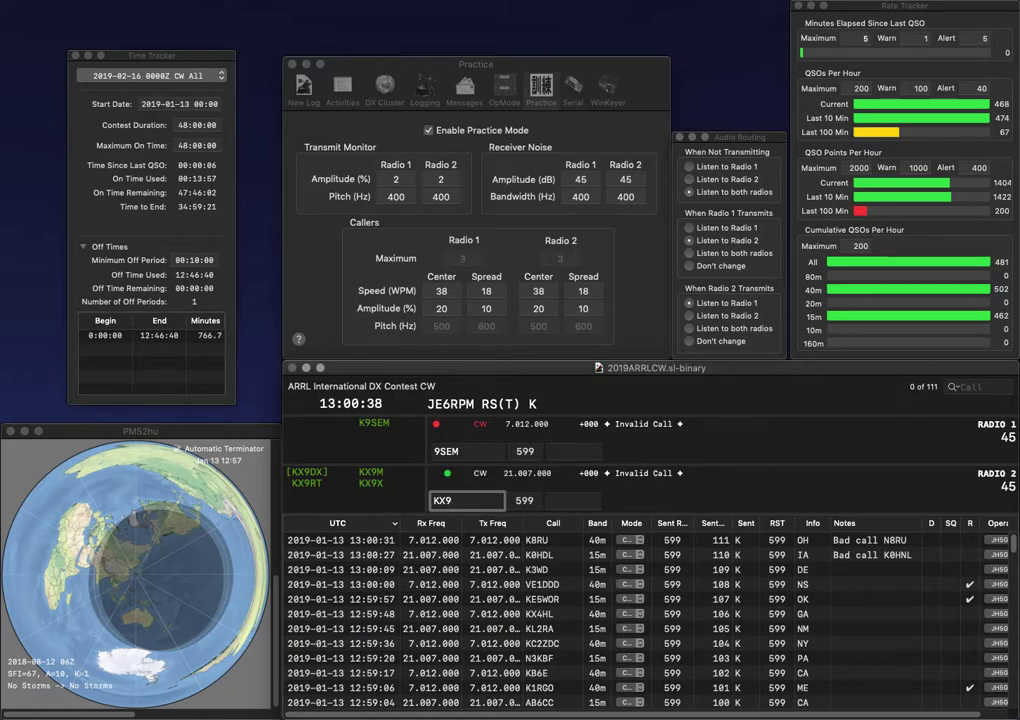
text(M)
key(grave)
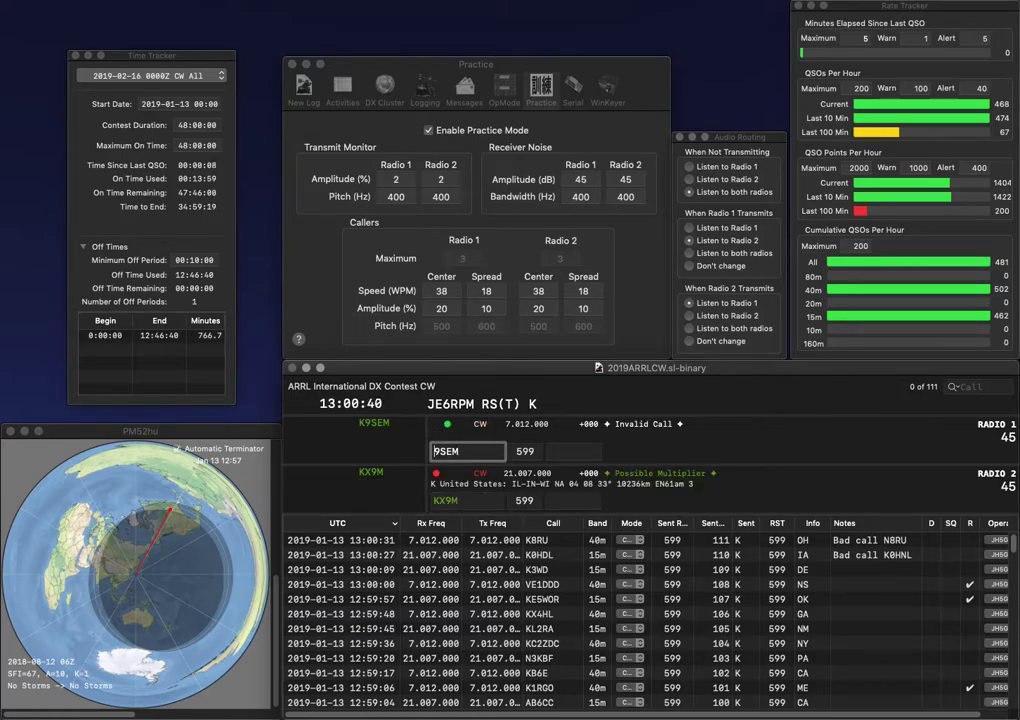
key(grave)
key(space)
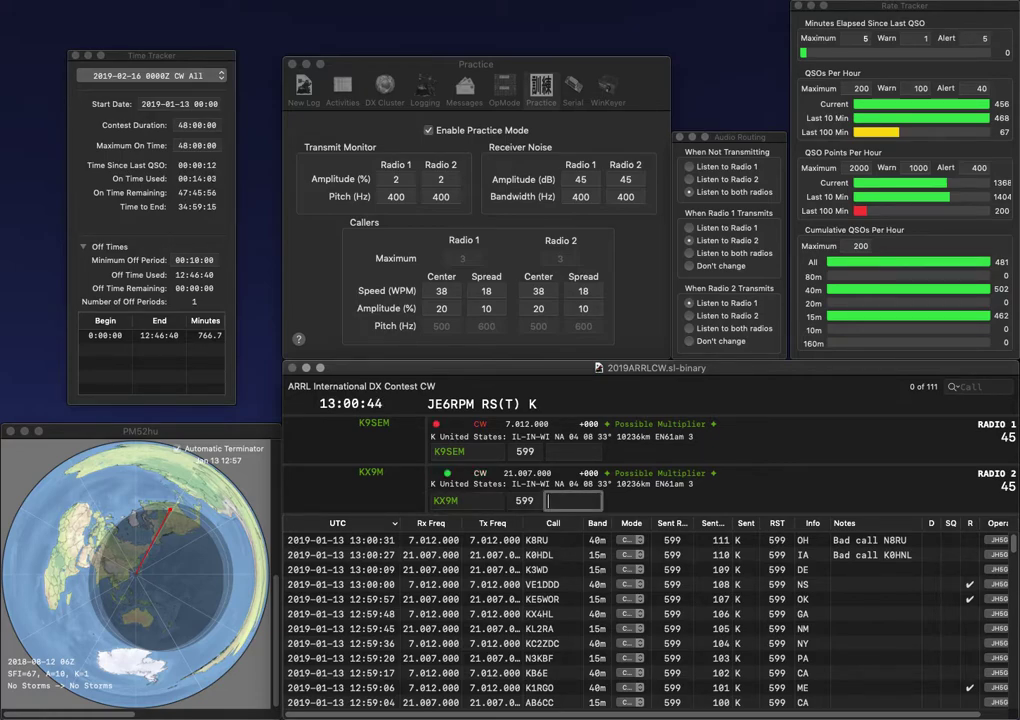
key(Return)
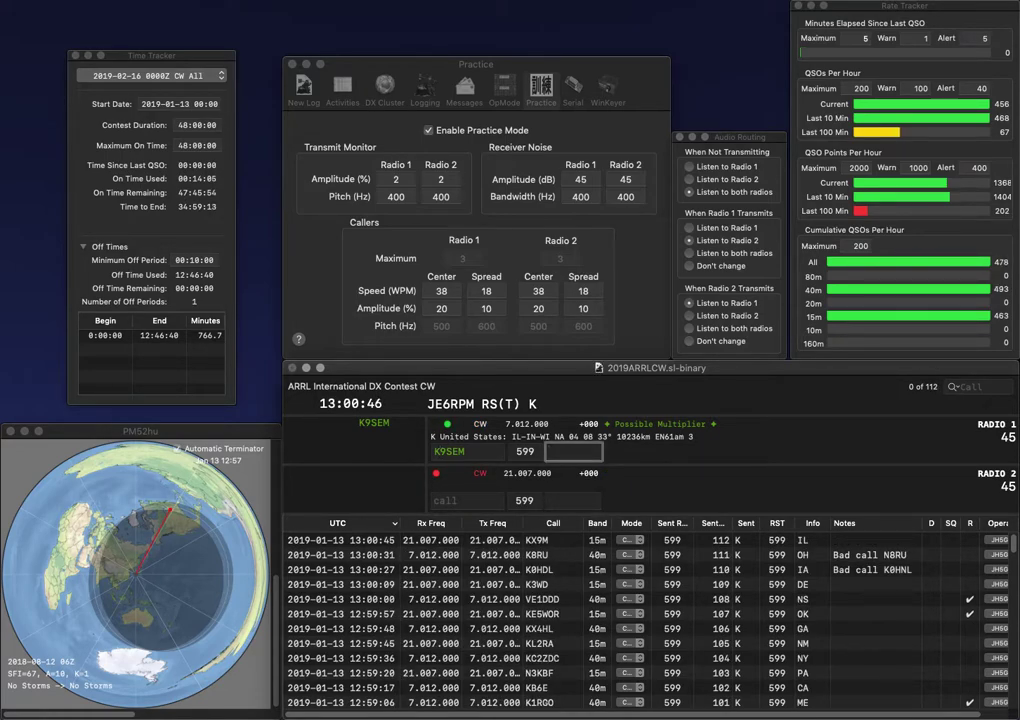
text(IL)
key(Return)
text(NA0FAA)
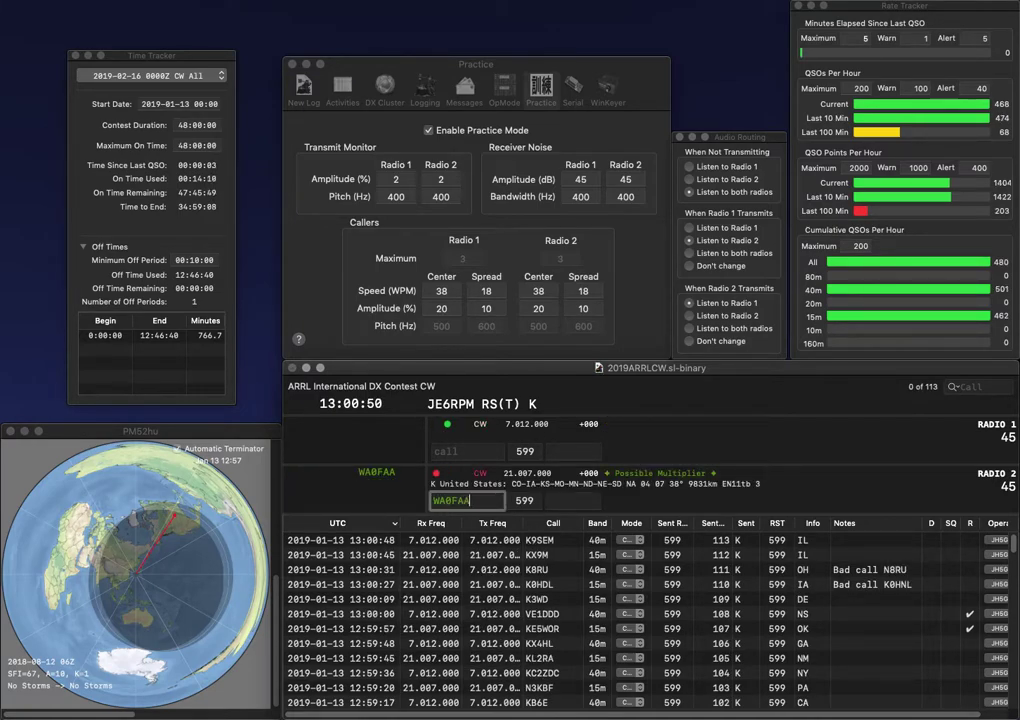
key(Return)
text(H)
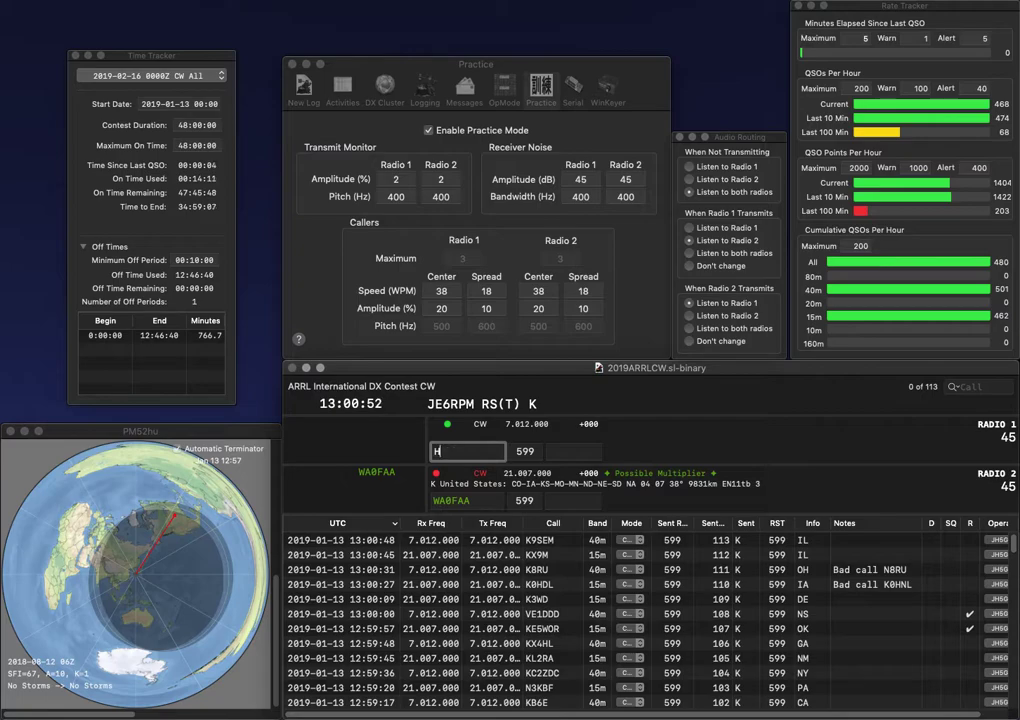
text(K3)
key(Return)
key(space)
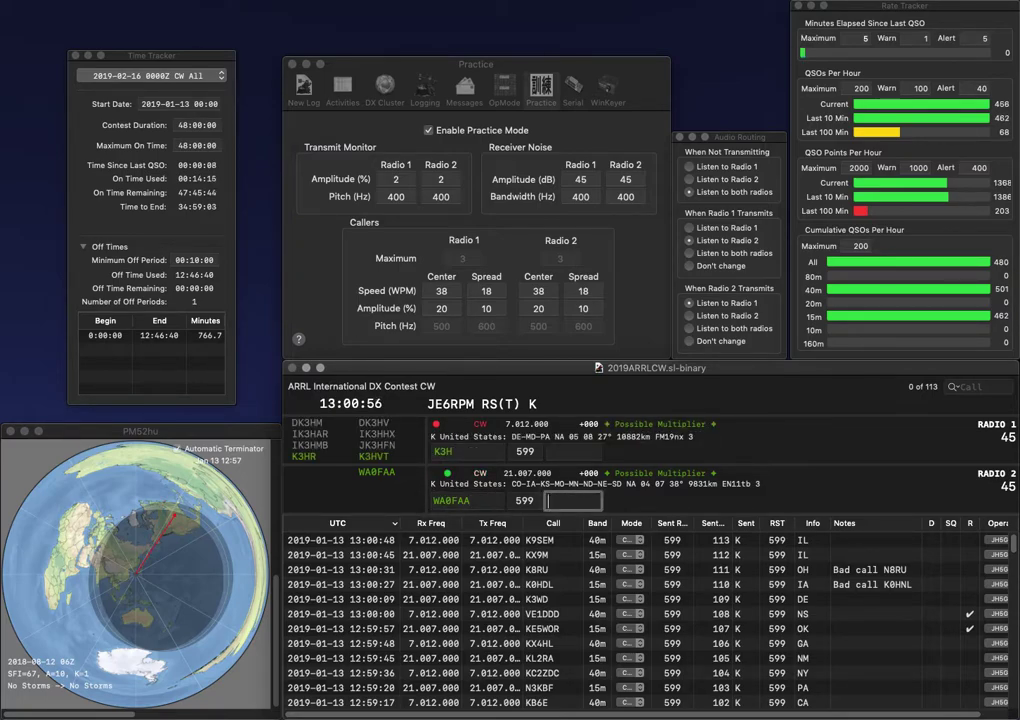
Log WA0FAA on Radio 2 with exchange SD, and correct the Radio 1 call to K4HPS and answer it.
text(SD)
key(Return)
key(BackSpace)
text(4)
key(Right)
text(PS)
key(space)
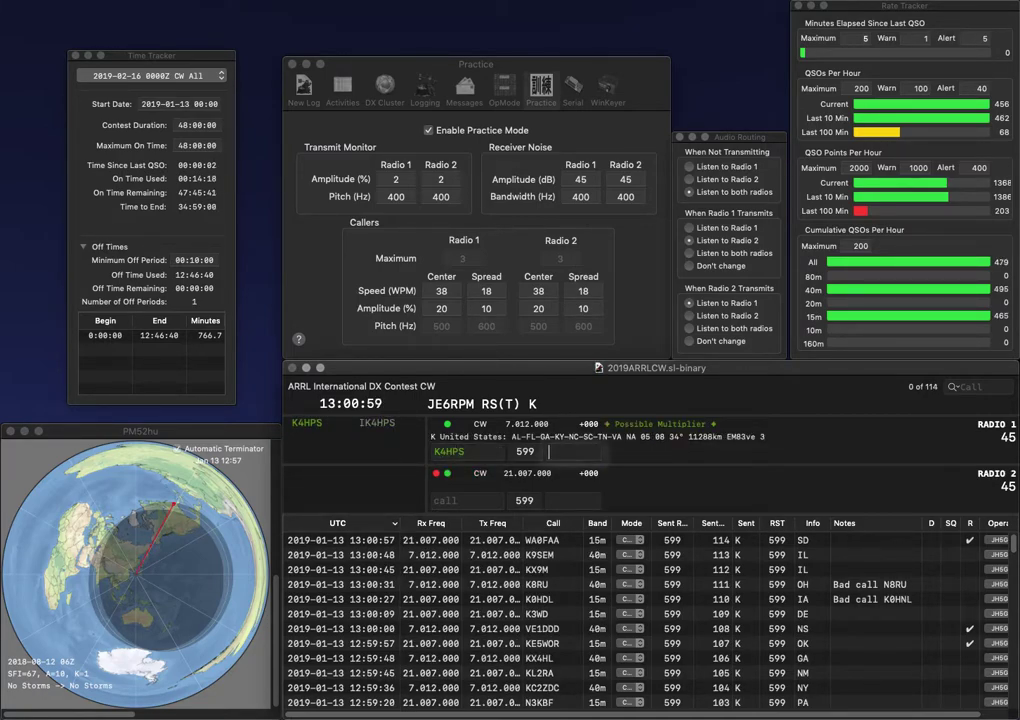
text(AL)
key(Return)
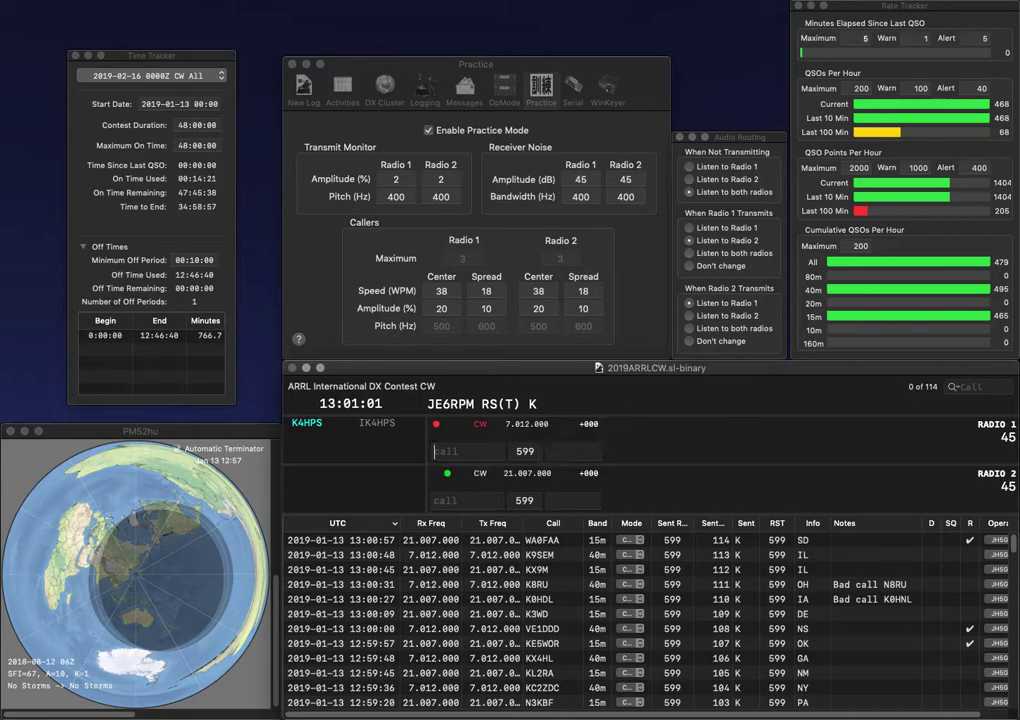
text(VE6CMV)
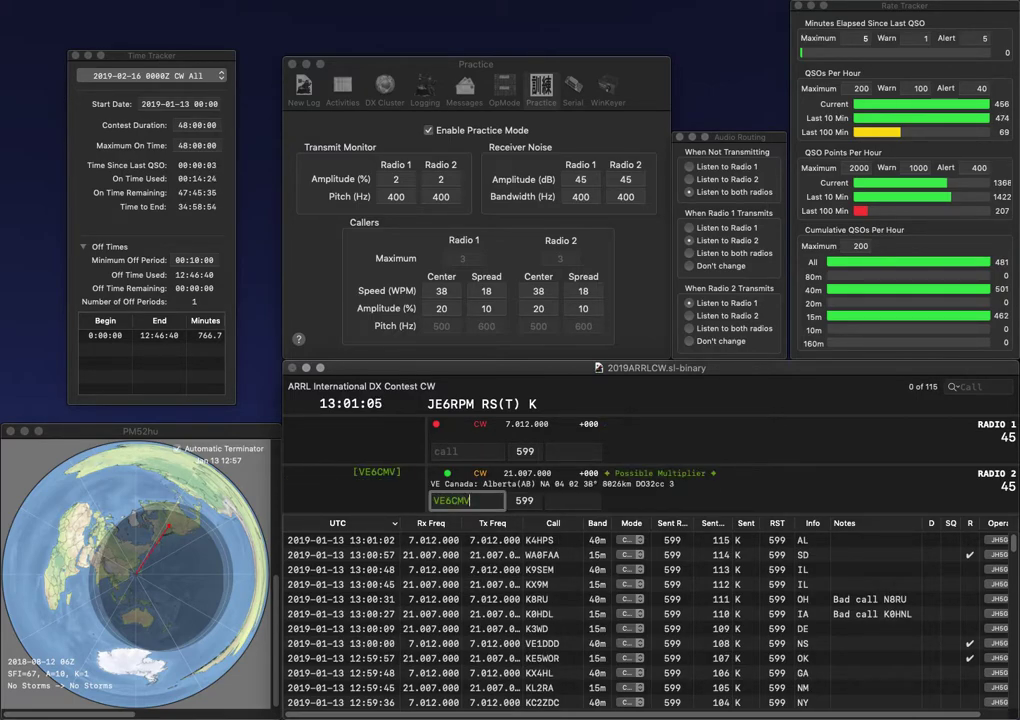
key(Return)
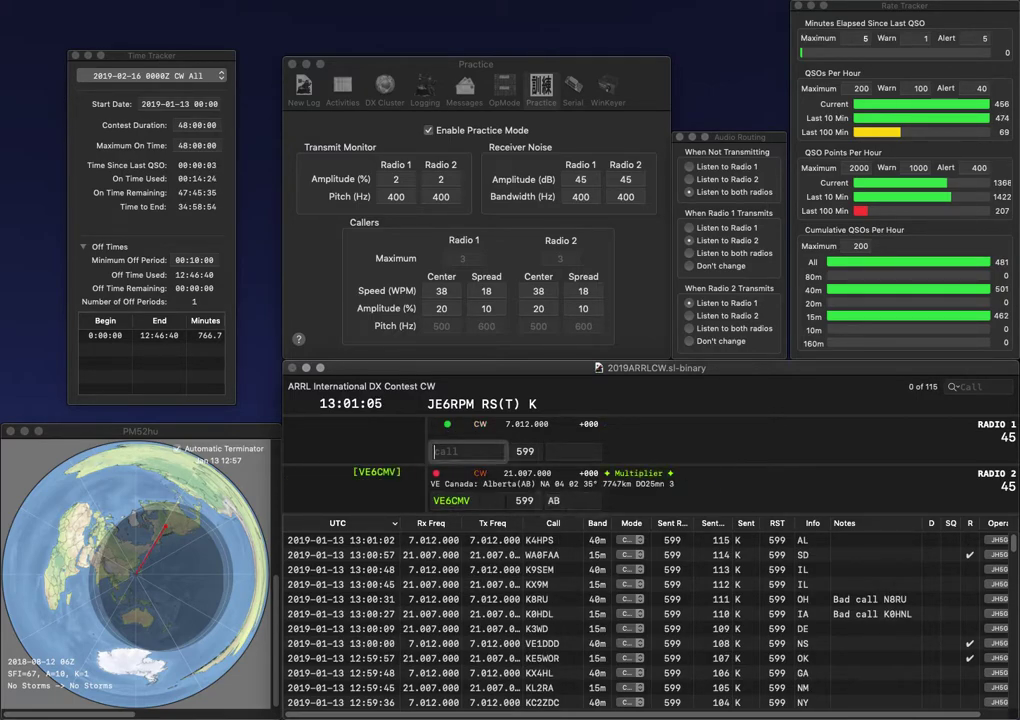
Send the partial call KE8 on Radio 1 and log VE6CMV on Radio 2 with exchange AB.
text(KE8)
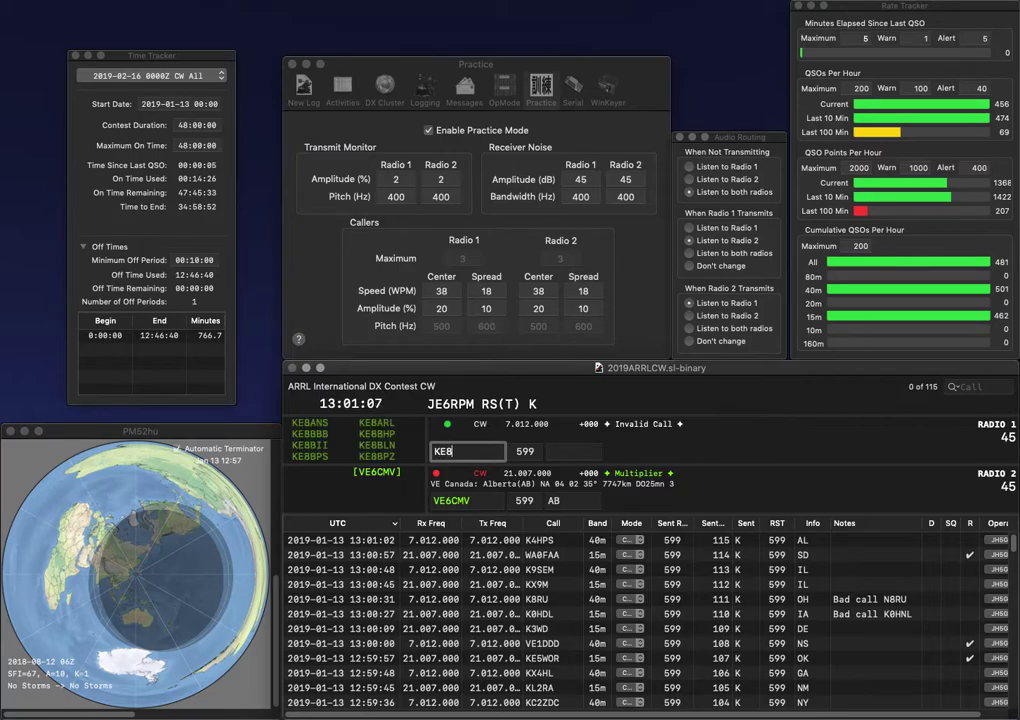
key(Tab)
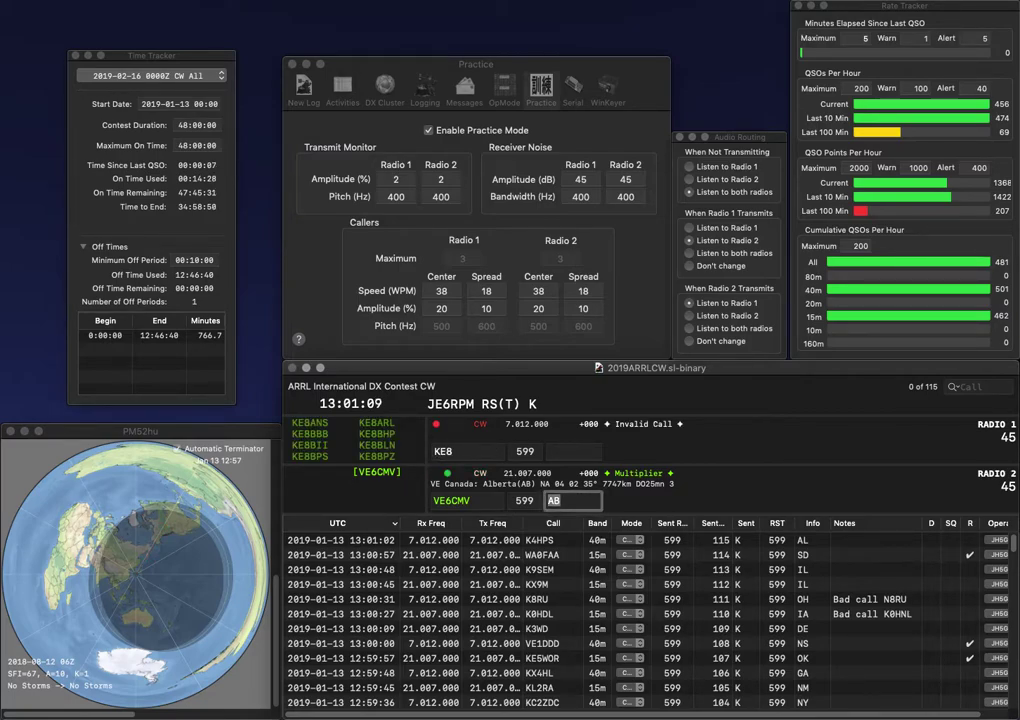
key(Return)
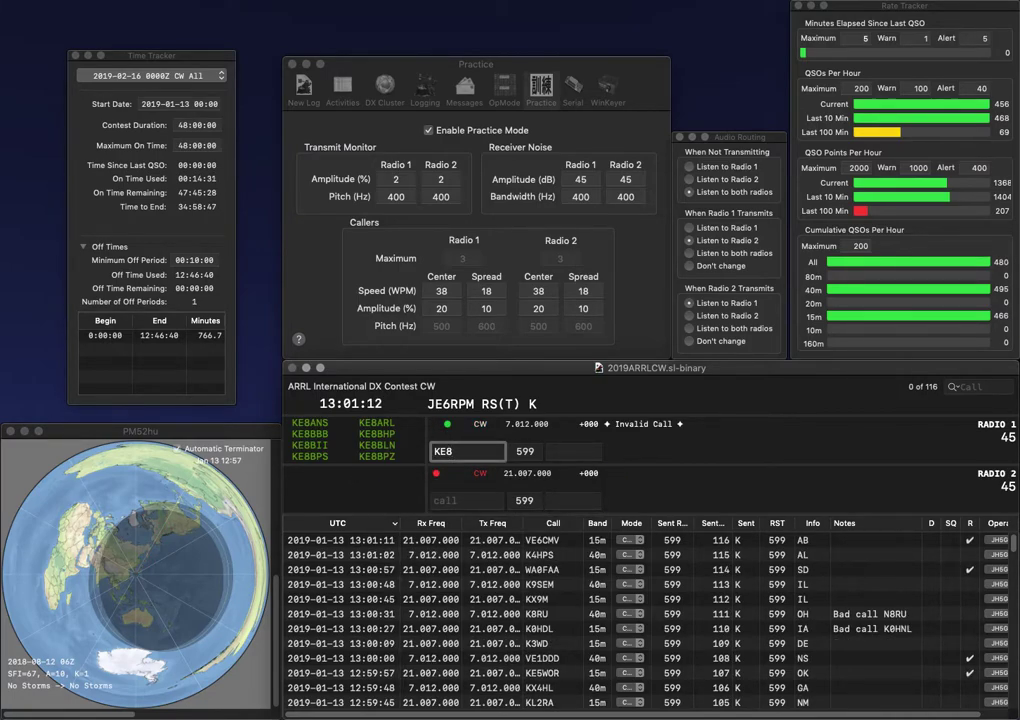
text(BYM)
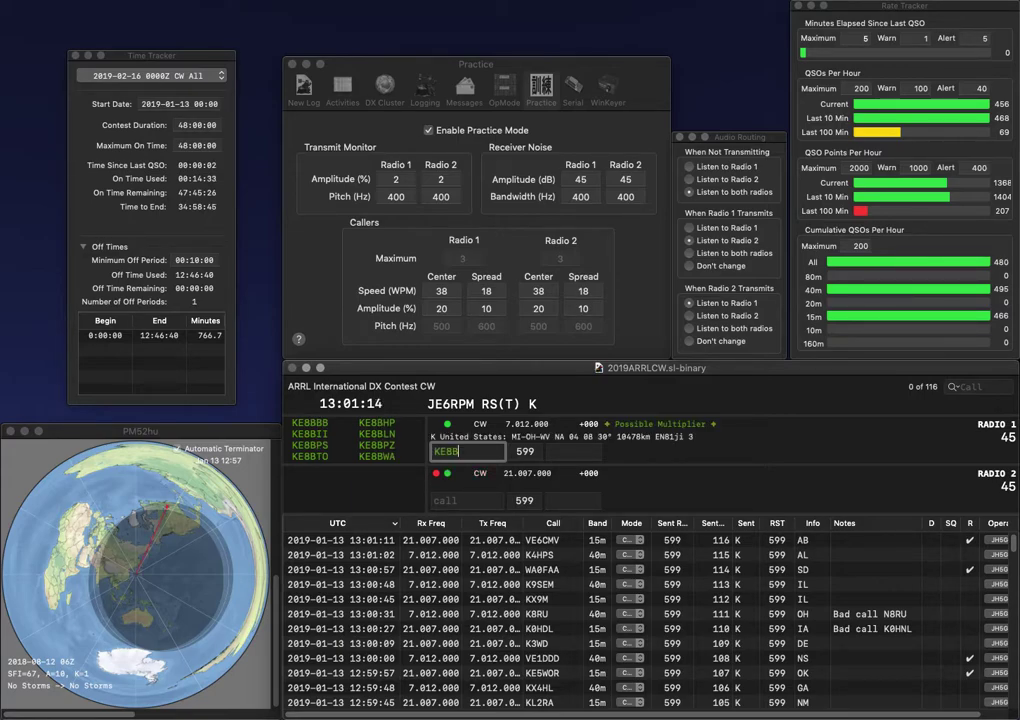
key(Return)
text(N8AKO)
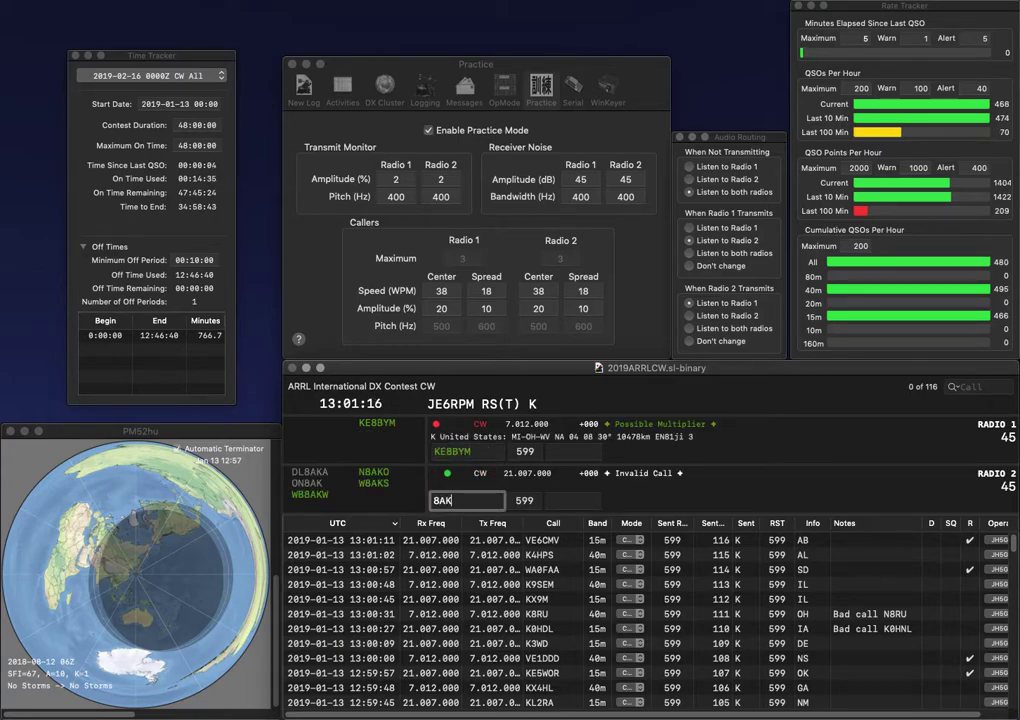
key(Return)
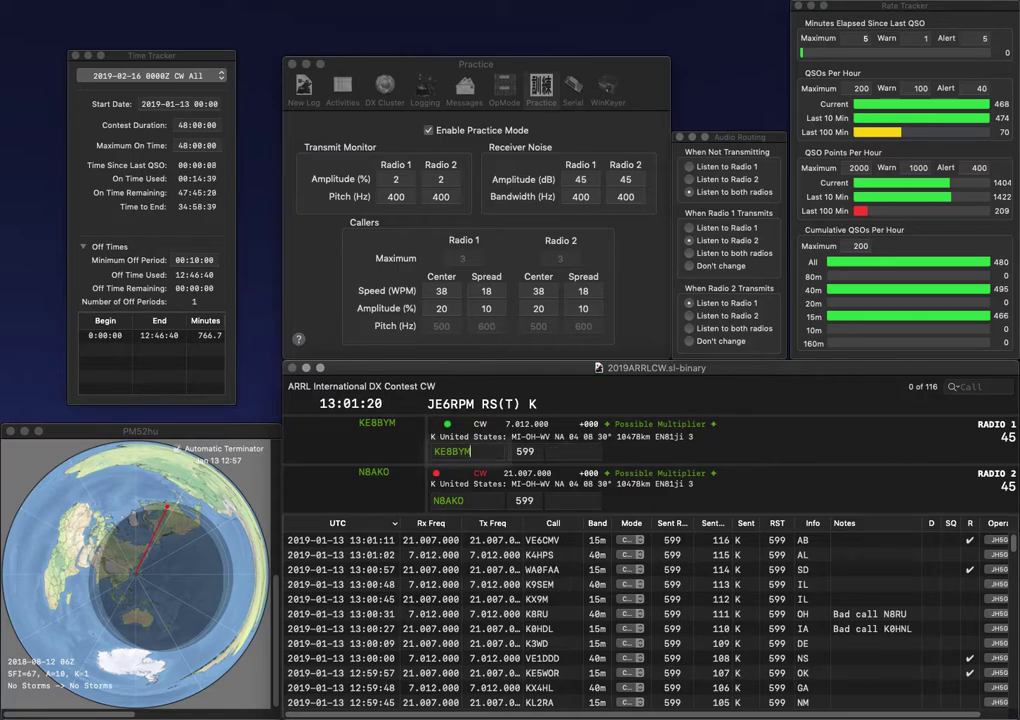
text(MI)
key(Return)
key(Return)
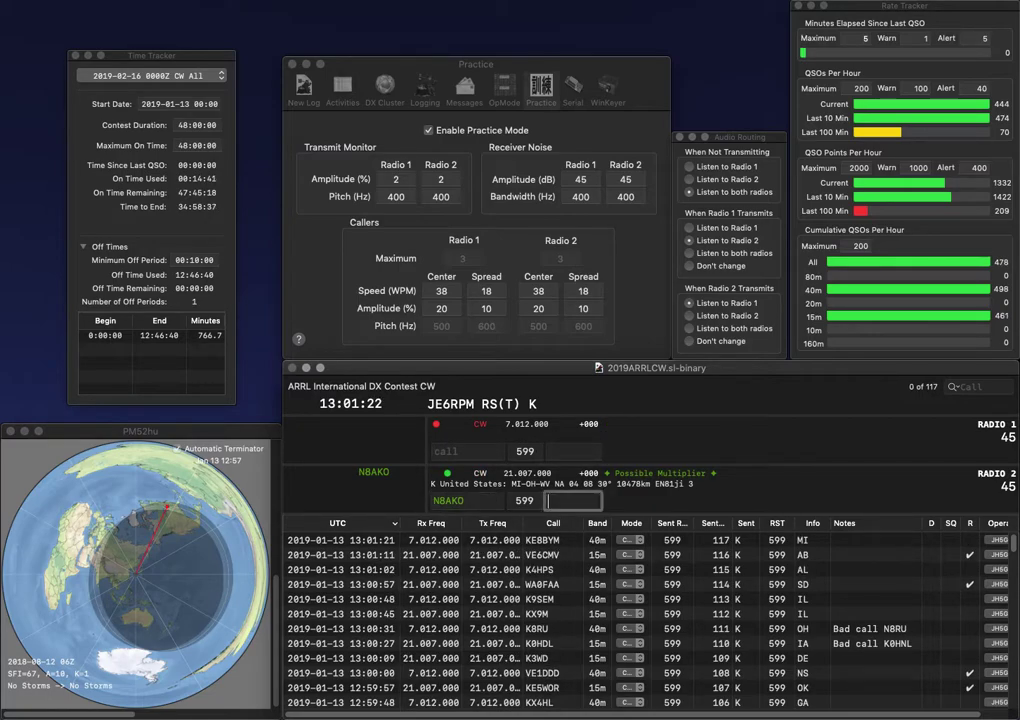
text(MI)
key(Return)
text(N4DIR)
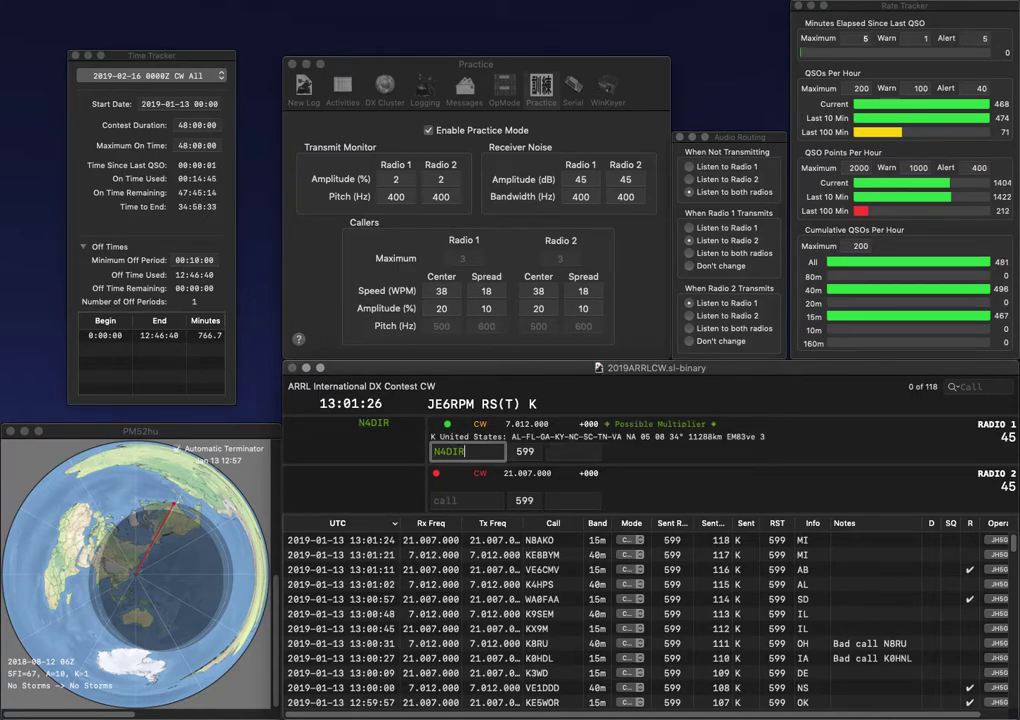
key(Return)
text(N5KT)
key(Return)
key(Return)
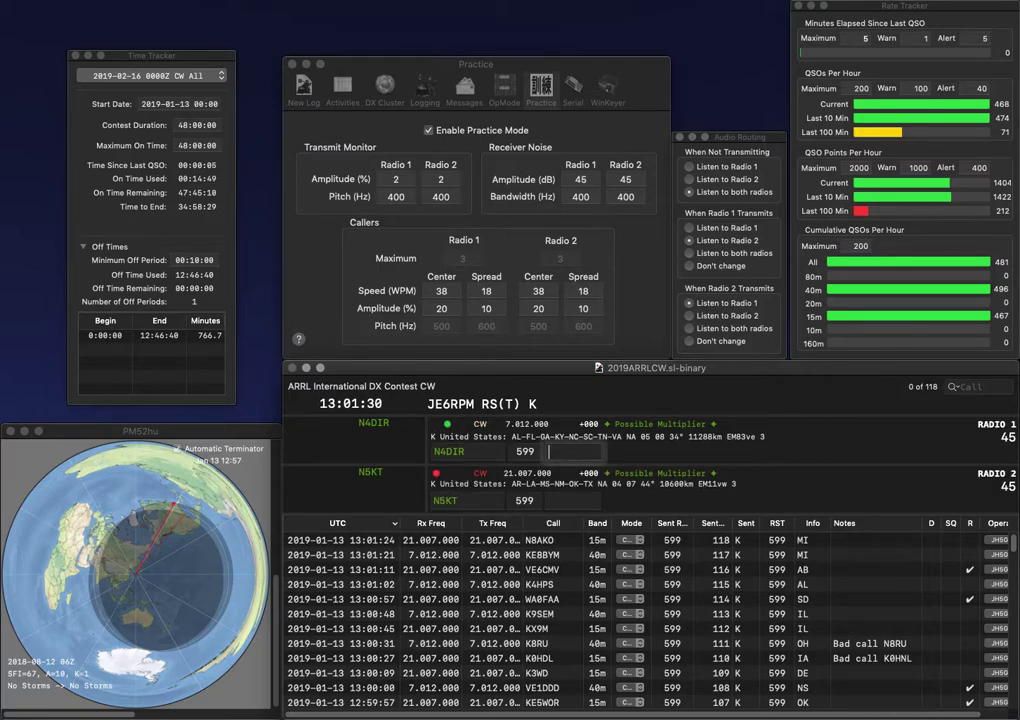
text(GA)
key(Return)
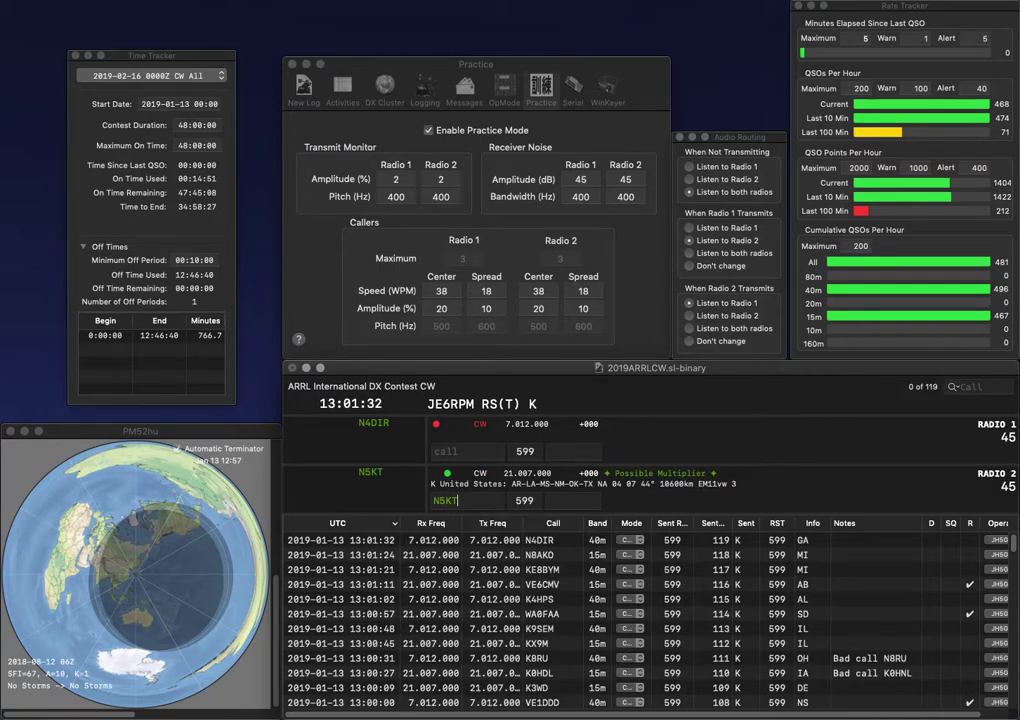
text(MS)
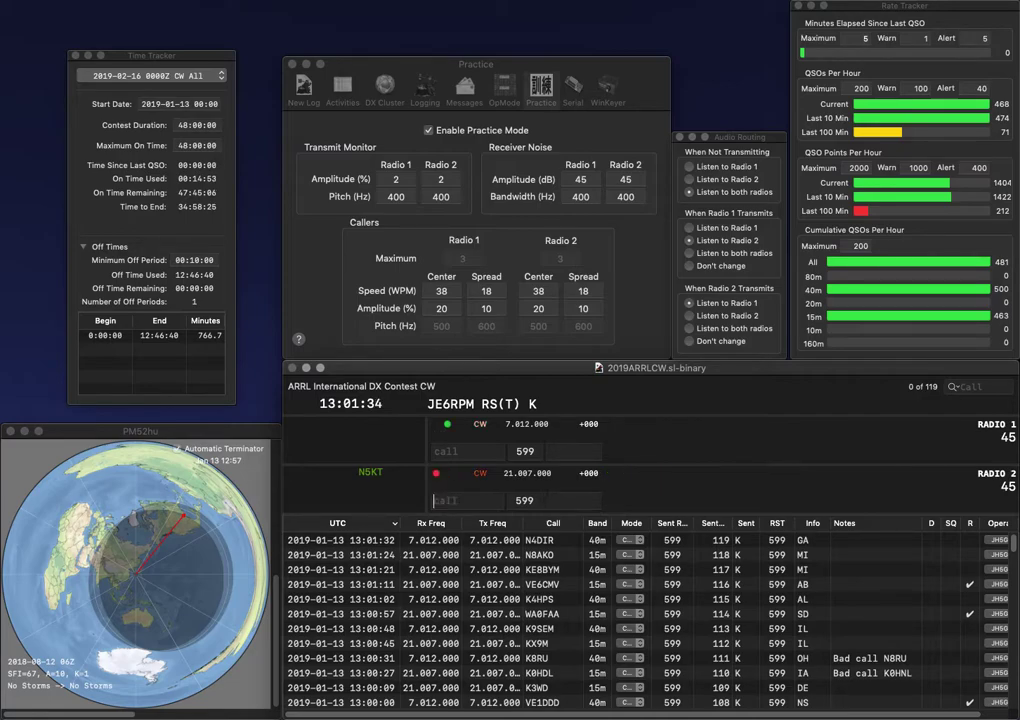
key(Return)
text(K7RVX)
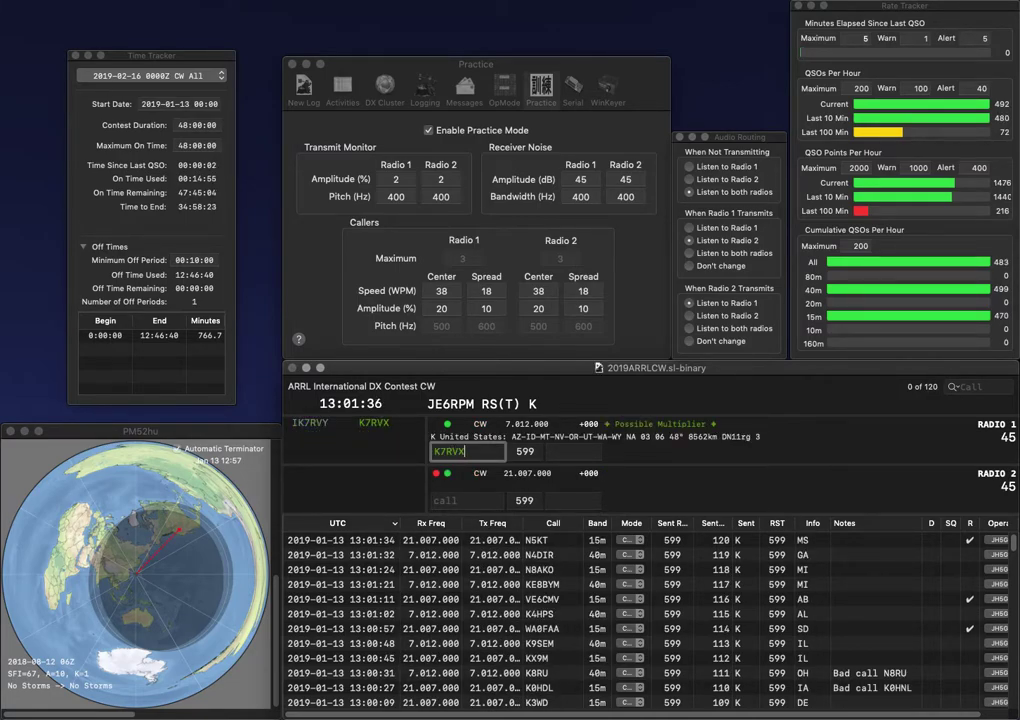
key(Return)
text(N8BV)
key(Return)
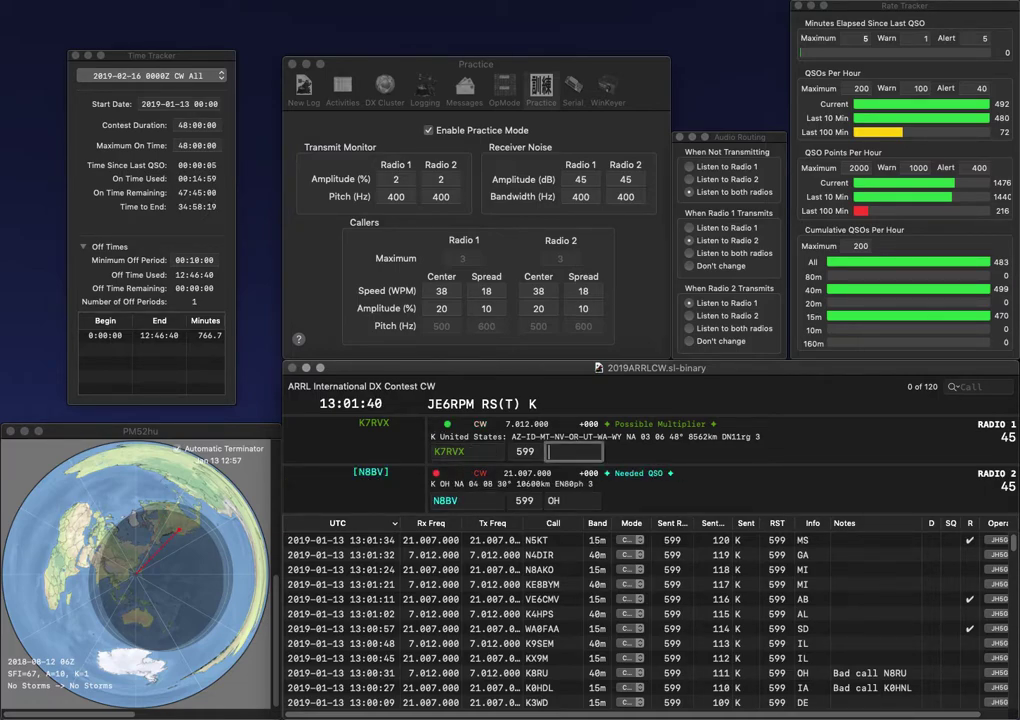
text(WA)
key(Return)
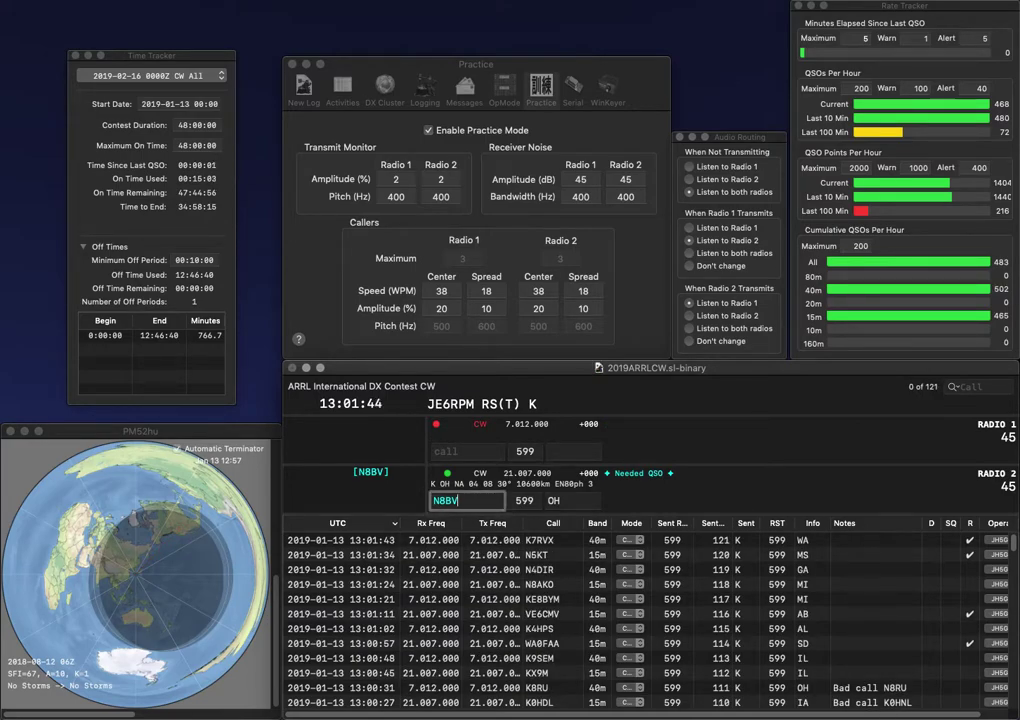
key(Return)
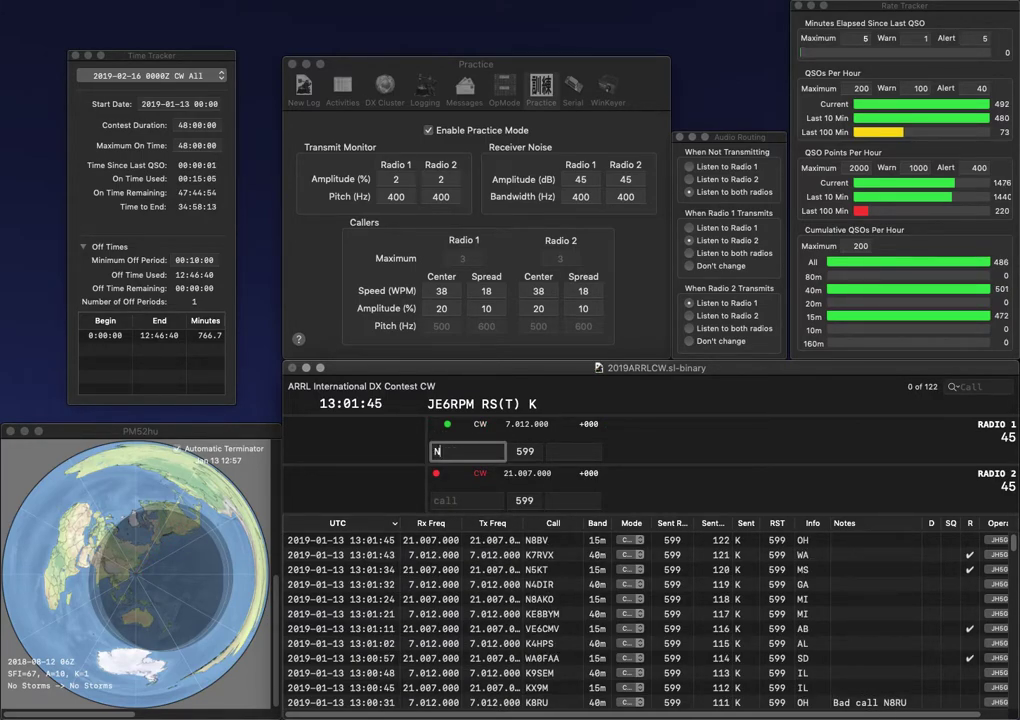
text(NO2D)
key(Return)
text(W8WTS)
key(Return)
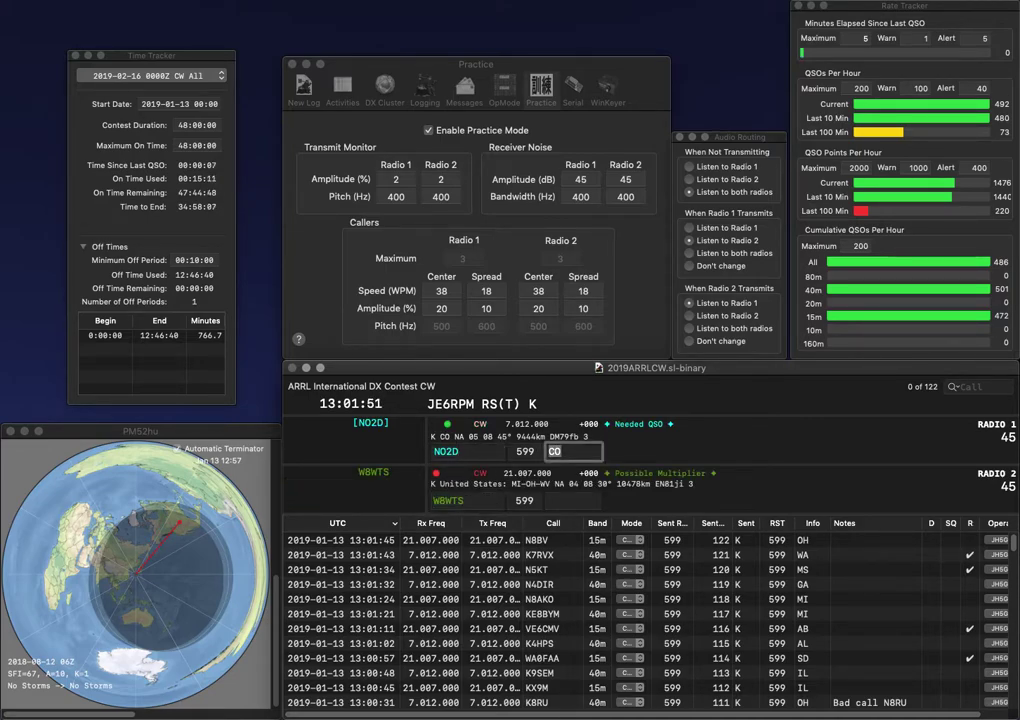
key(Return)
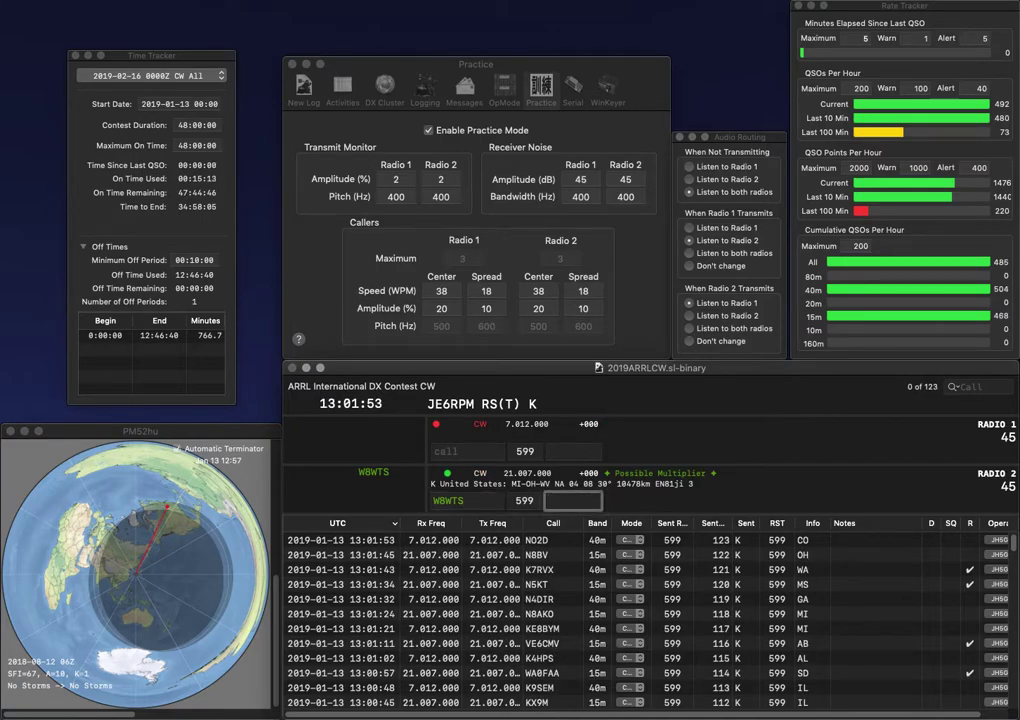
text(WV)
key(Return)
text(WD5HJF)
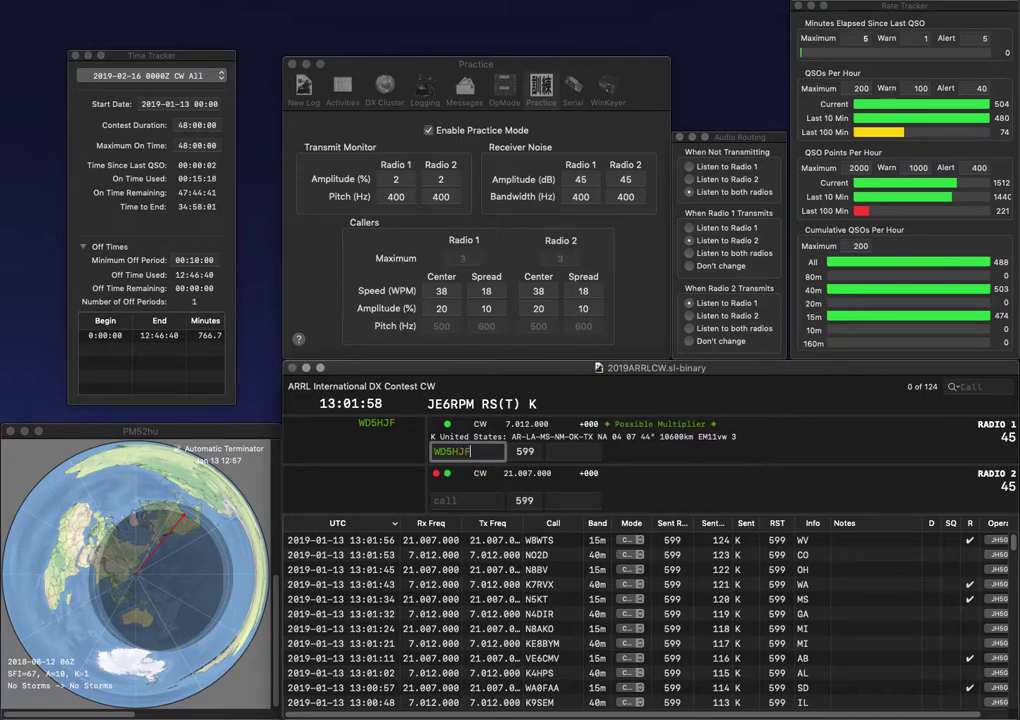
key(Return)
text(AD5UQ)
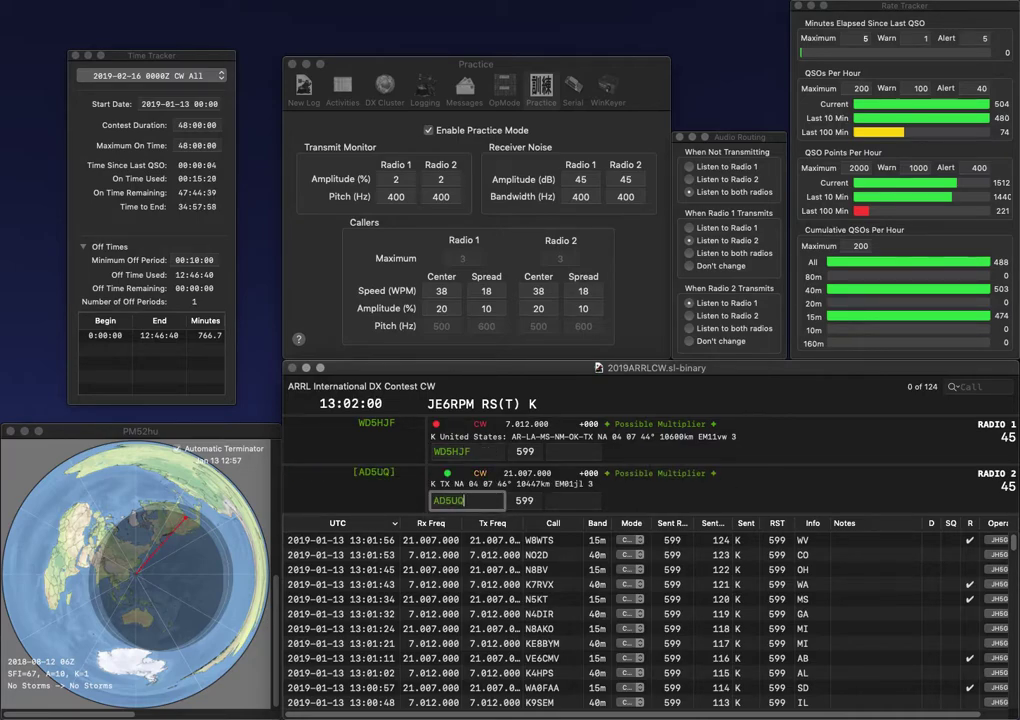
key(Return)
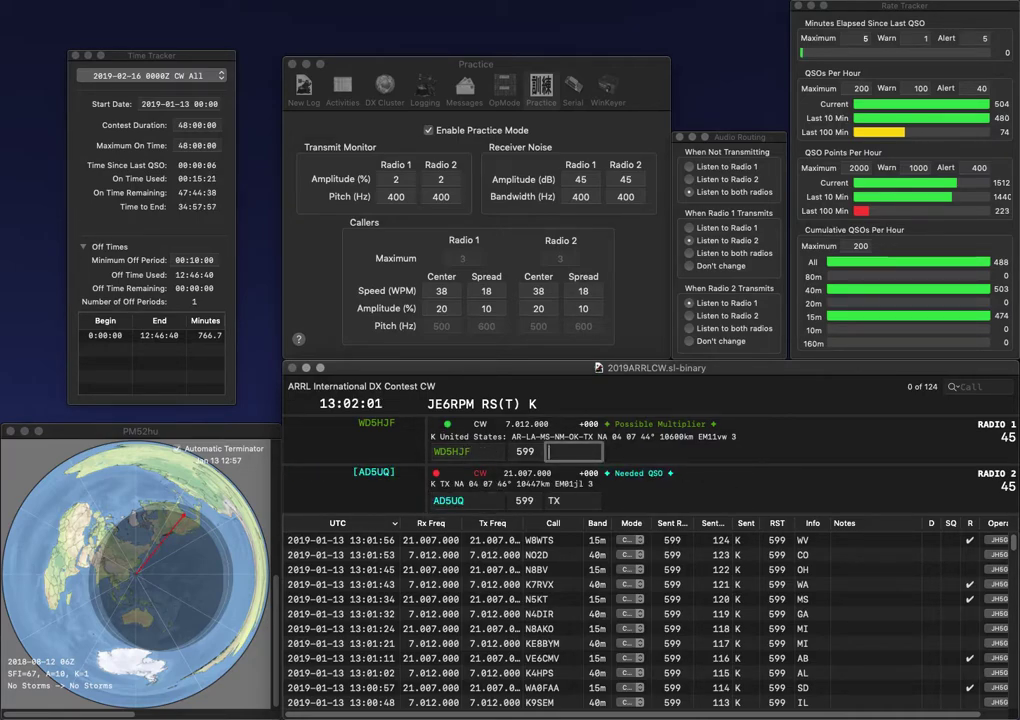
text(MS)
key(Return)
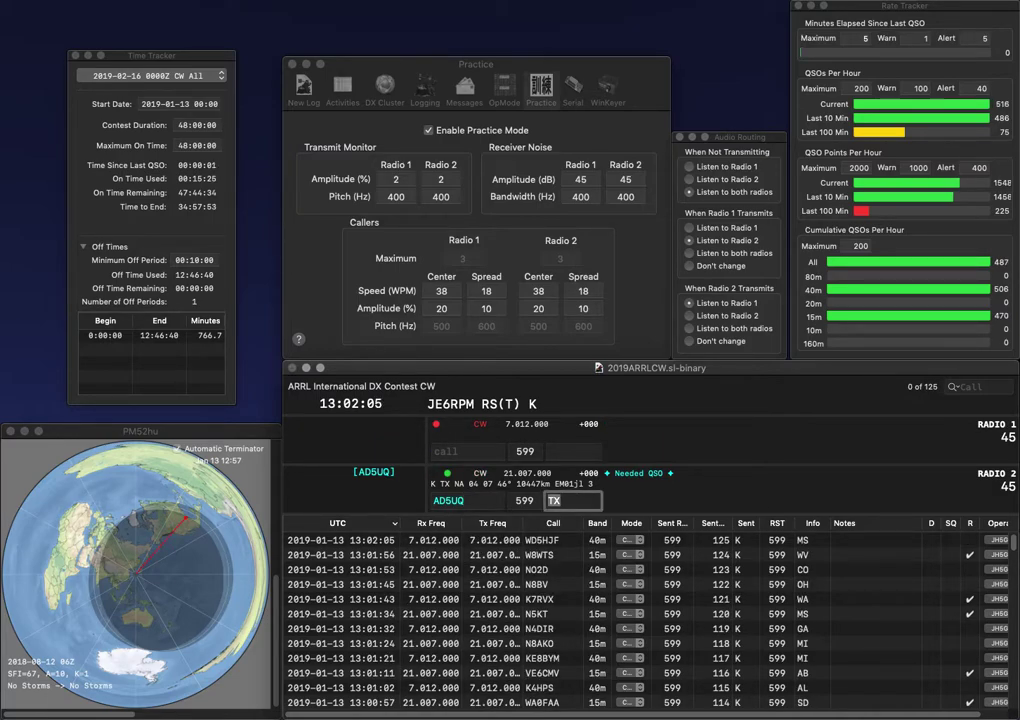
key(Return)
text(KD2JF)
key(Return)
text(KB0SK)
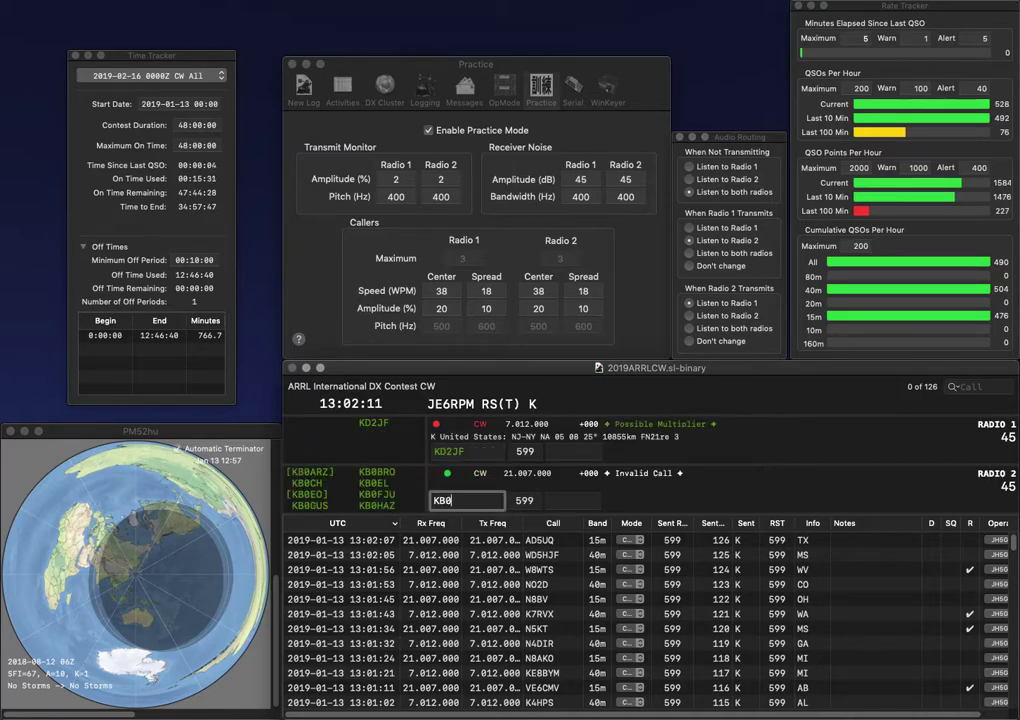
key(Return)
text(NY)
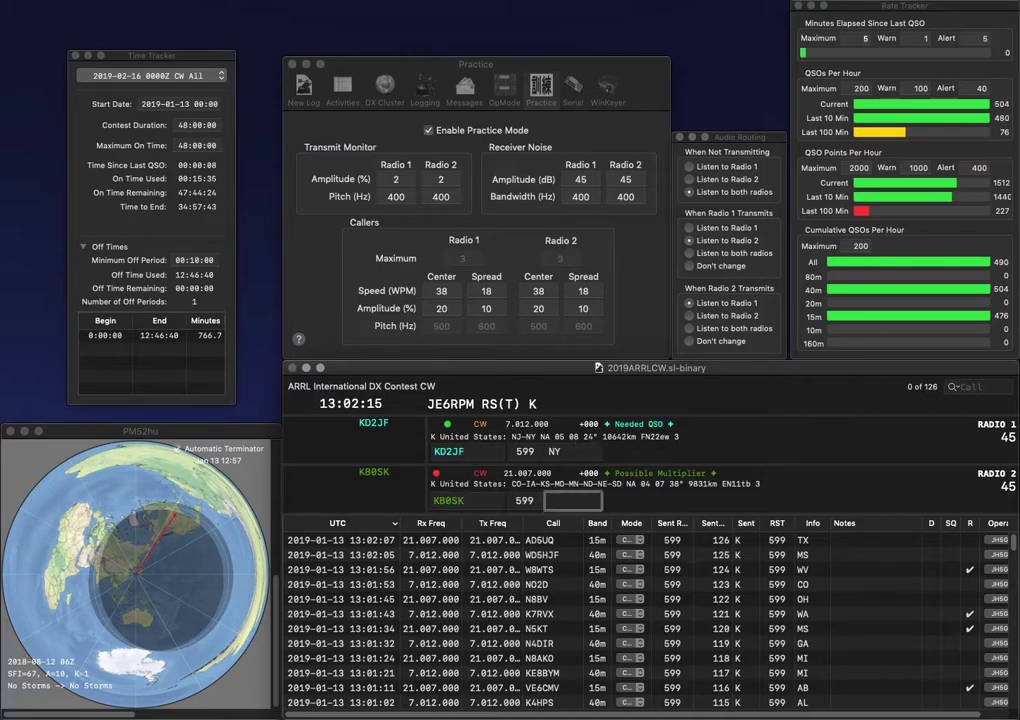
key(Return)
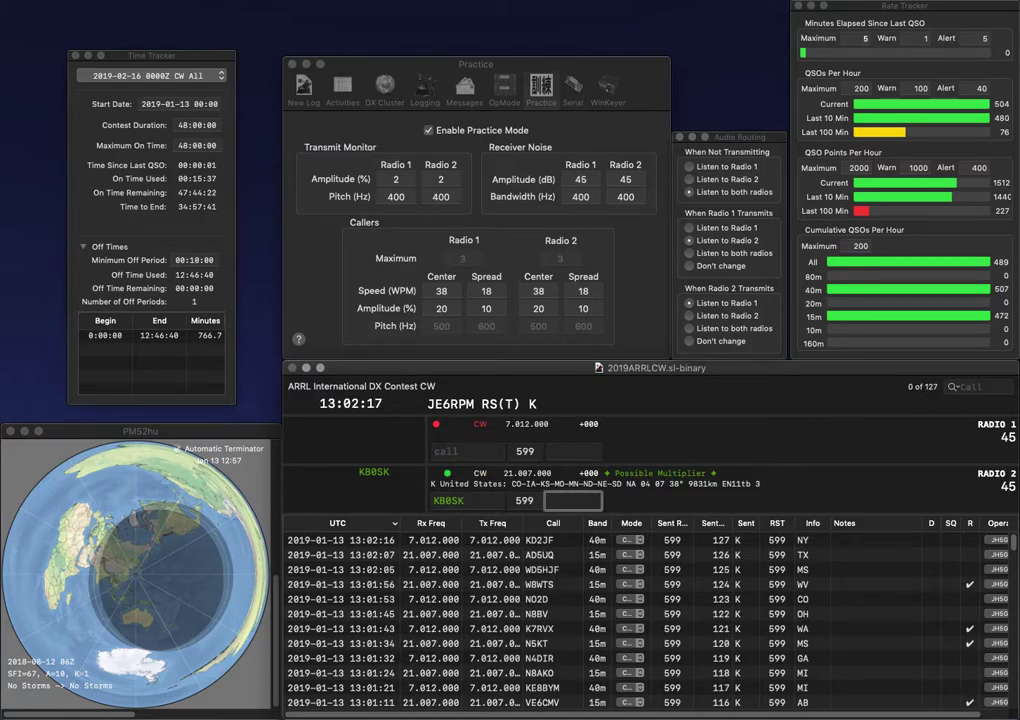
text(NE)
key(Return)
text(K)
key(BackSpace)
text(AA4LS)
key(Return)
text(8EXU)
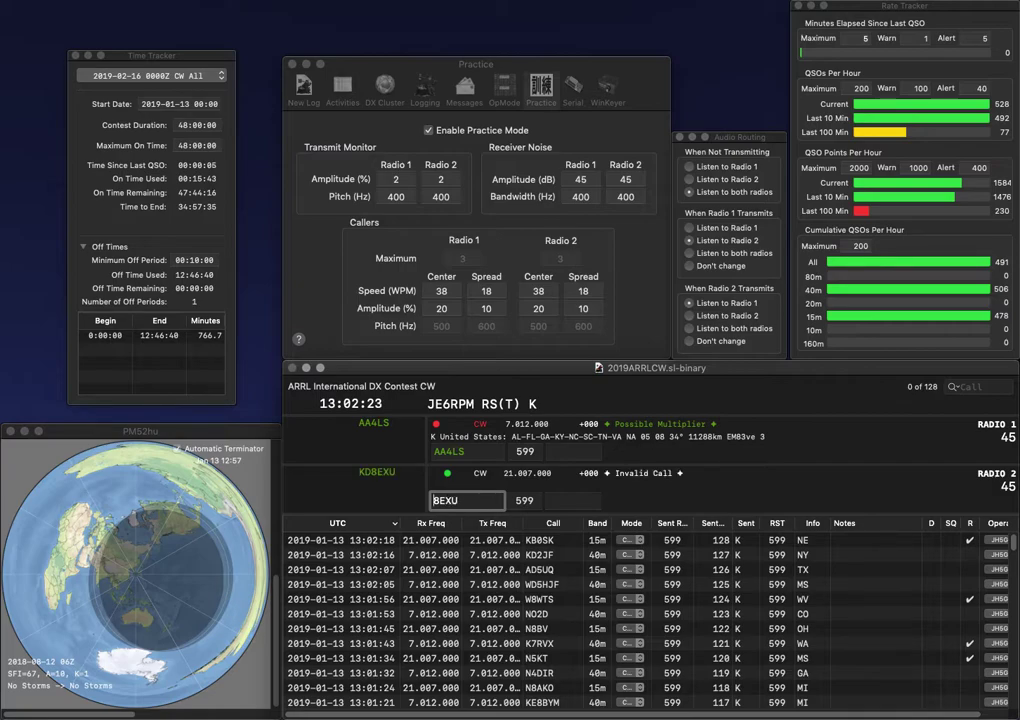
key(Home)
text(KD)
key(Return)
key(Tab)
key(space)
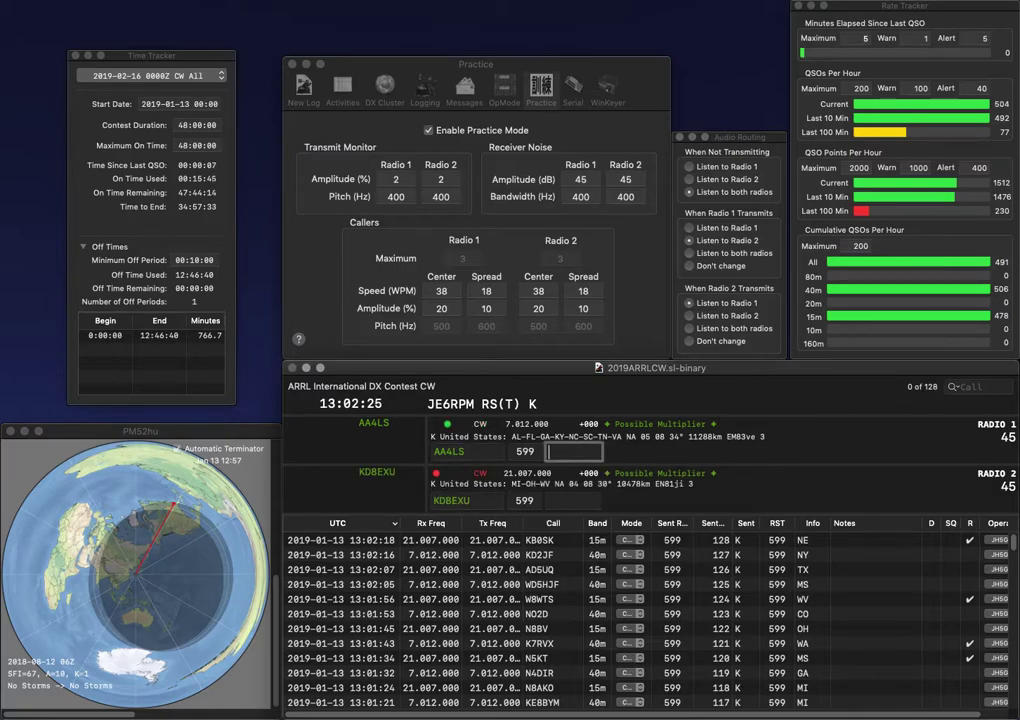
text(NC)
key(Return)
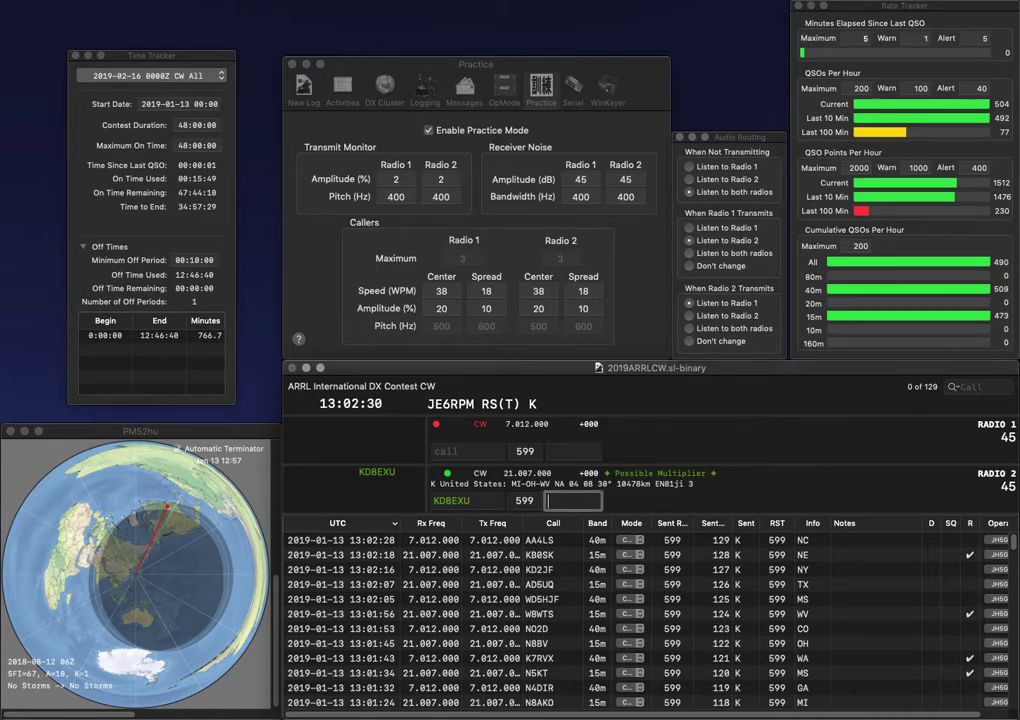
text(OH)
key(Return)
text(K8YR)
key(Return)
text(K4JJW)
key(Return)
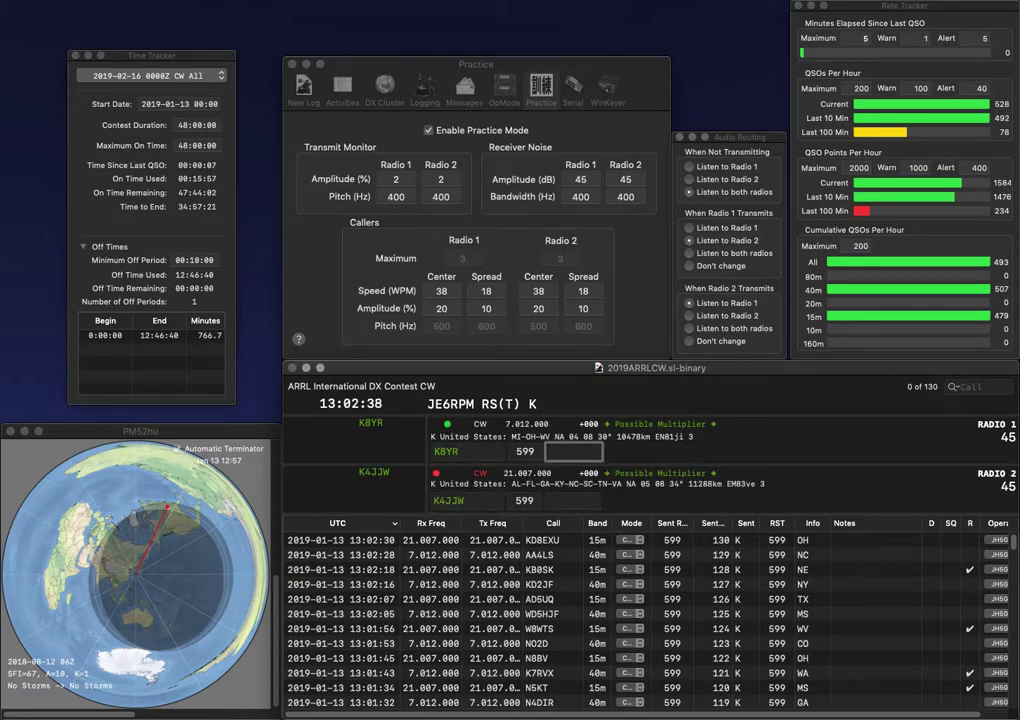
text(OH)
key(Return)
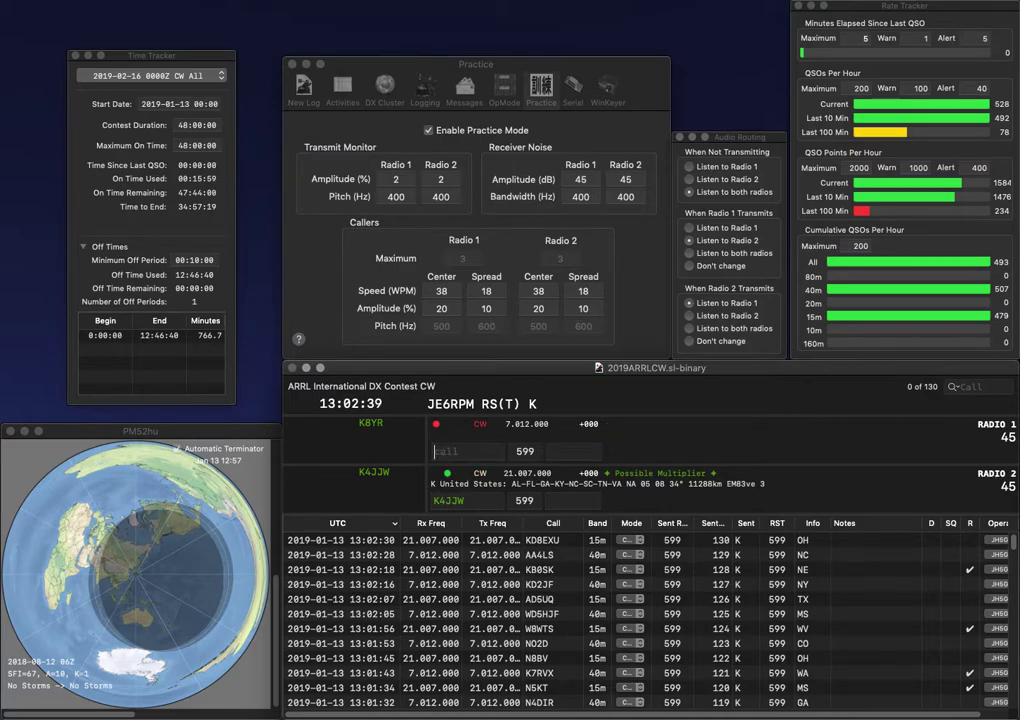
text(KY)
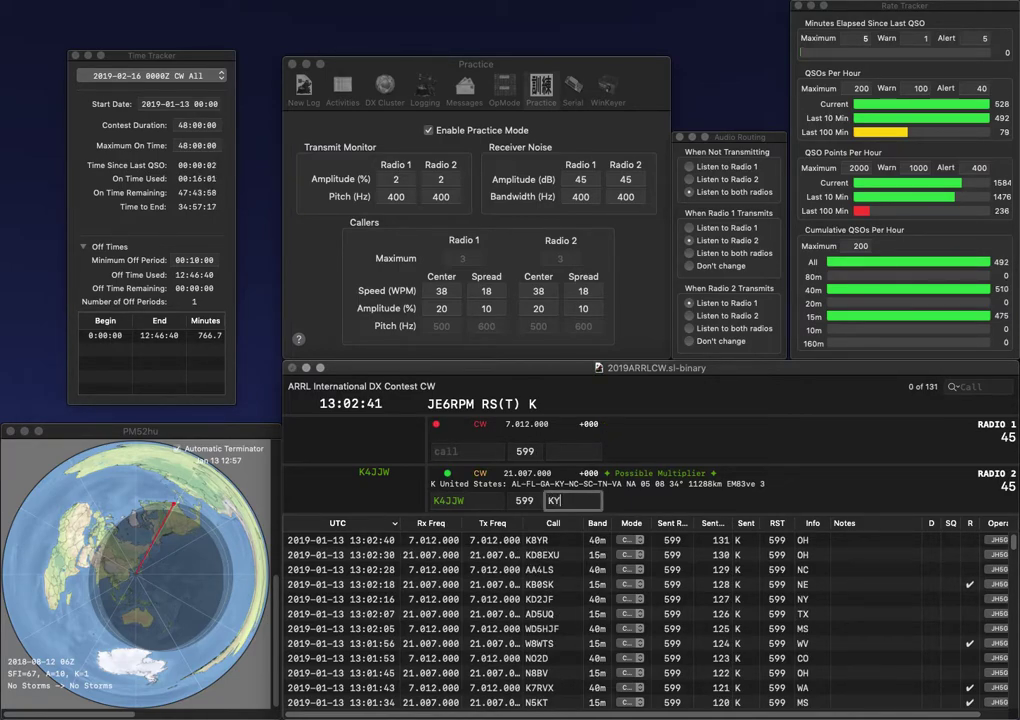
key(Return)
text(N4MUH)
key(Return)
text(NS1O)
key(Return)
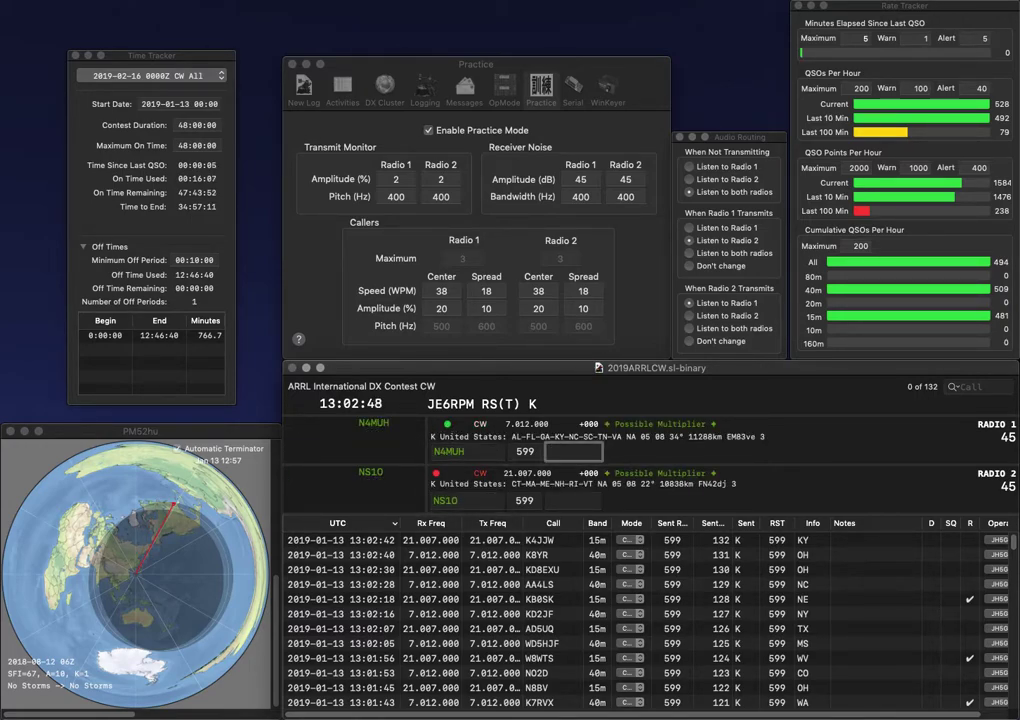
text(NC)
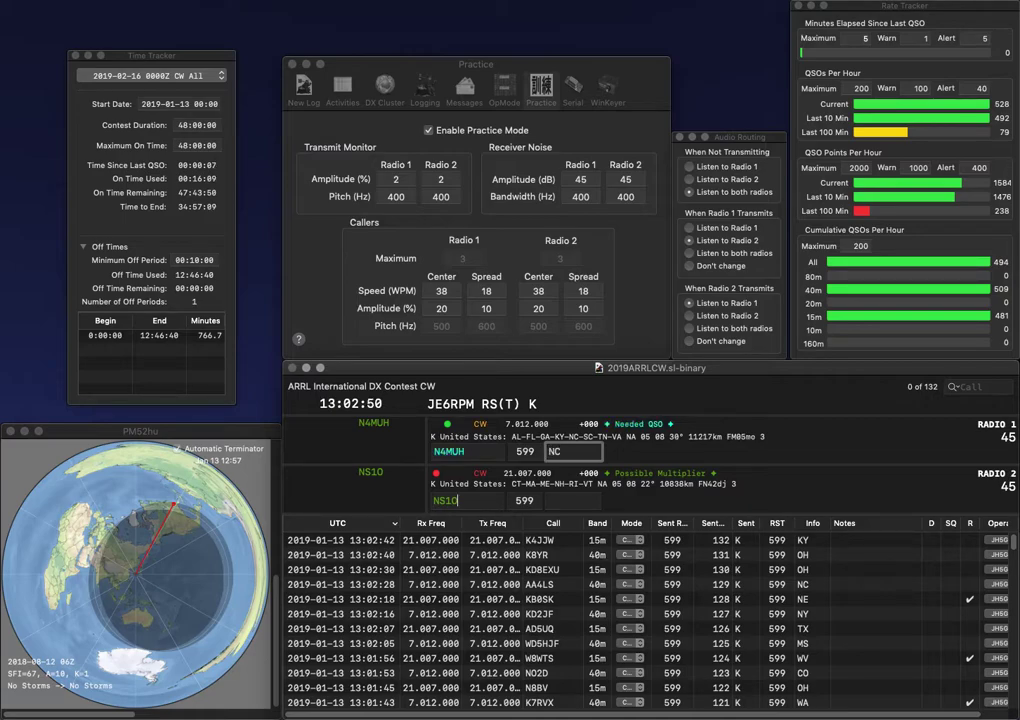
key(Return)
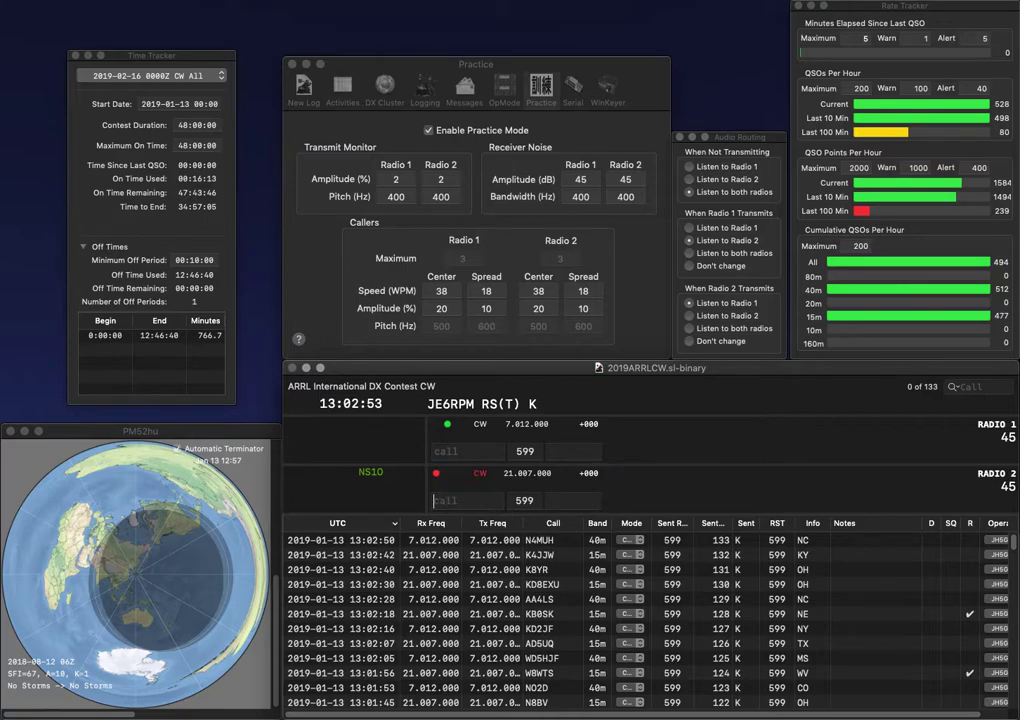
key(Return)
Answer W5AQ on Radio 1, and answer and log KP4M on Radio 2 with exchange CT.
text(AQ)
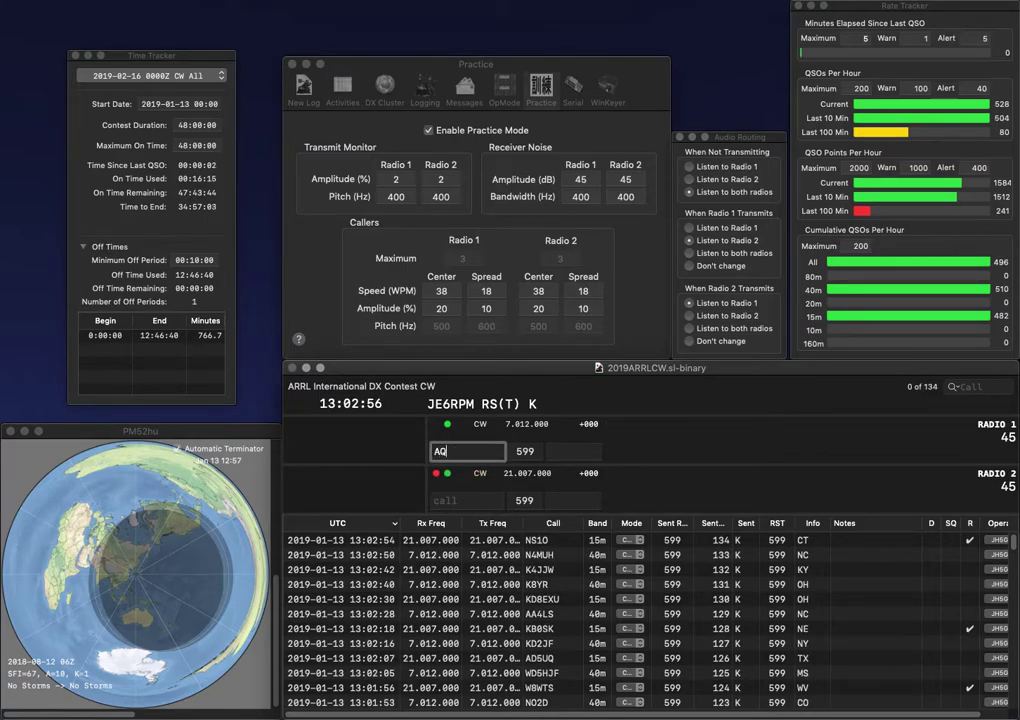
text(KP4M)
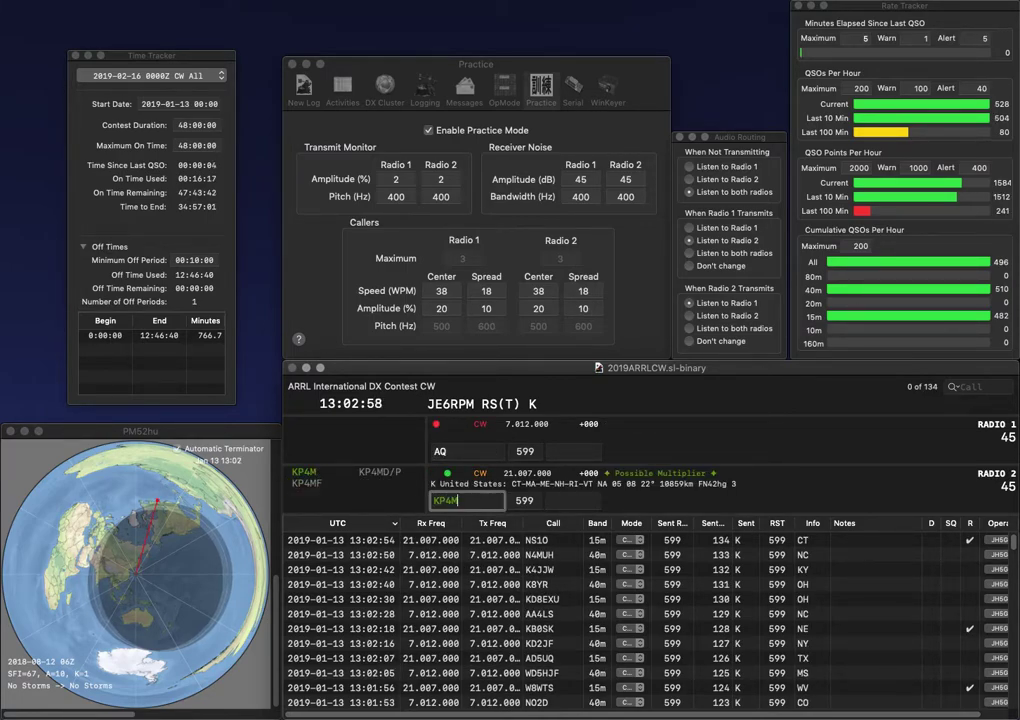
key(Return)
text(W5)
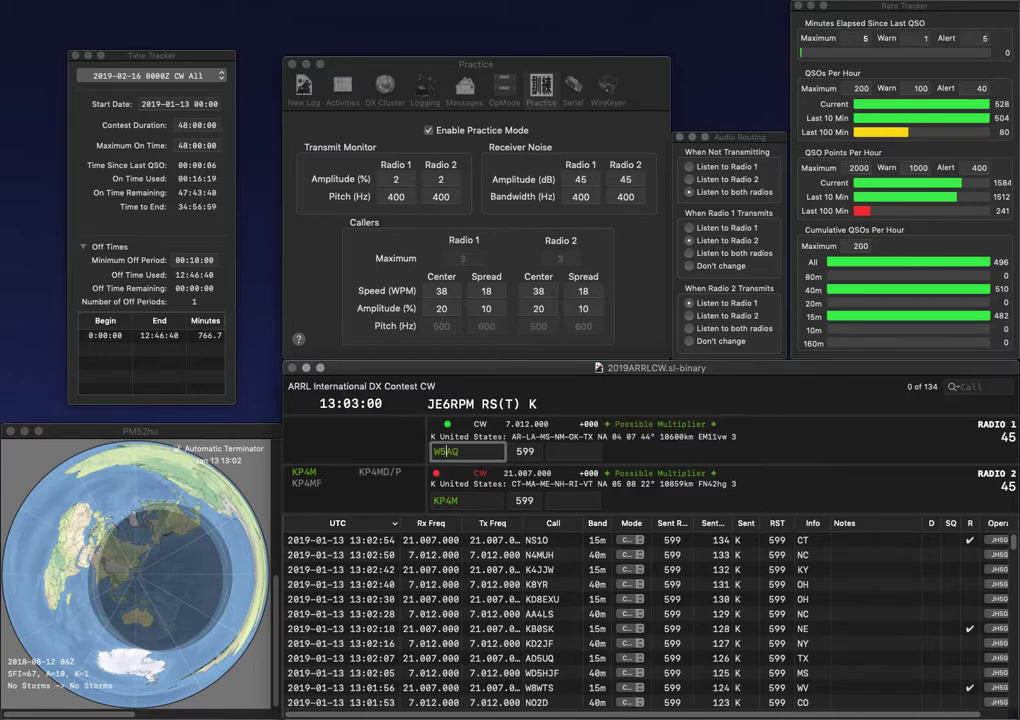
key(Return)
text(CT)
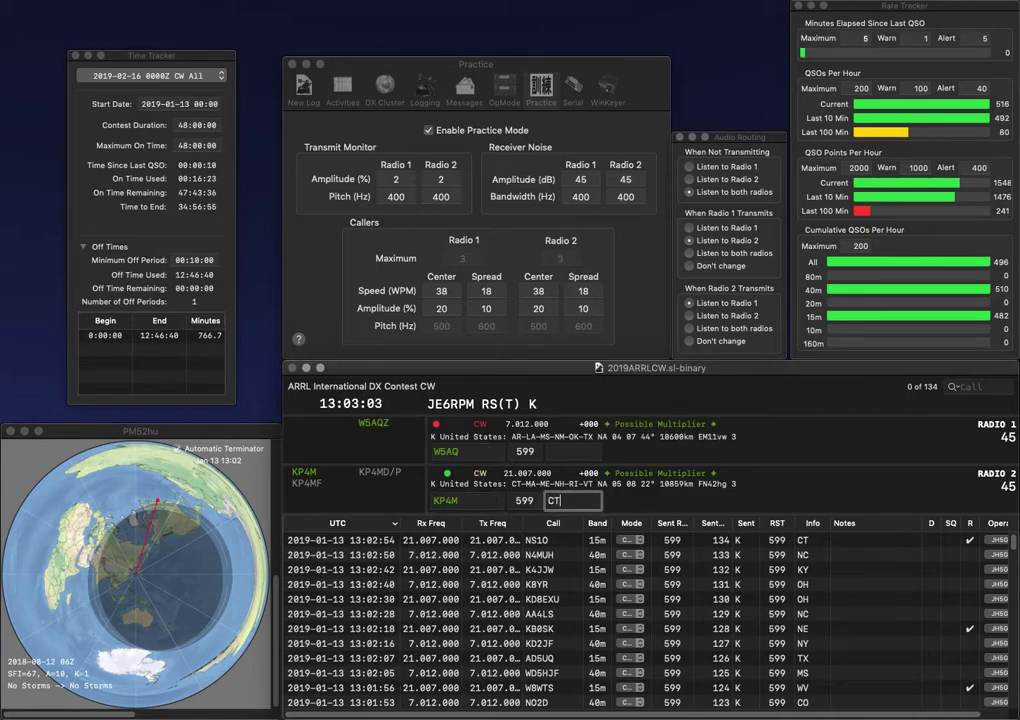
key(Return)
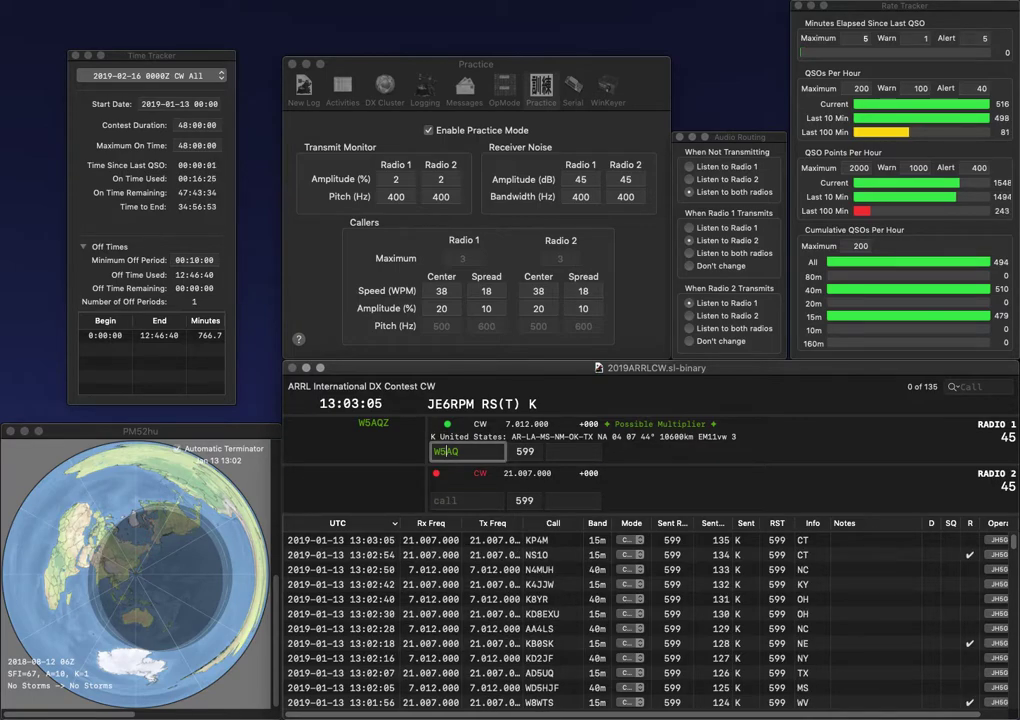
Correct the Radio 1 call to WH6AQ and answer K8FU on Radio 2.
text(WH6AQ)
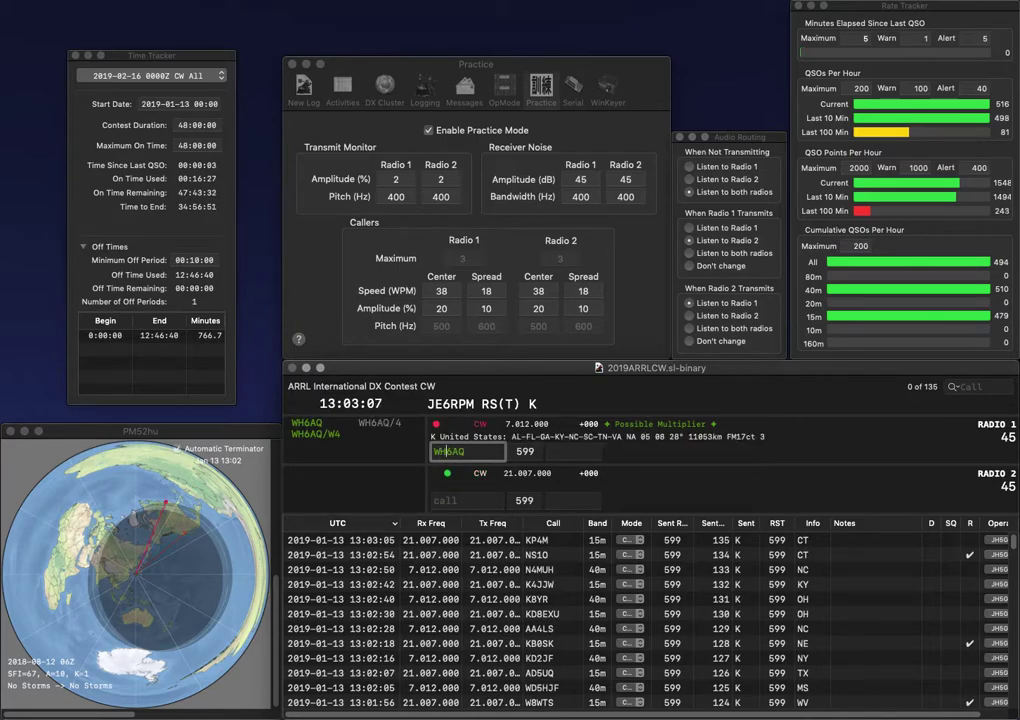
key(Return)
text(8FU)
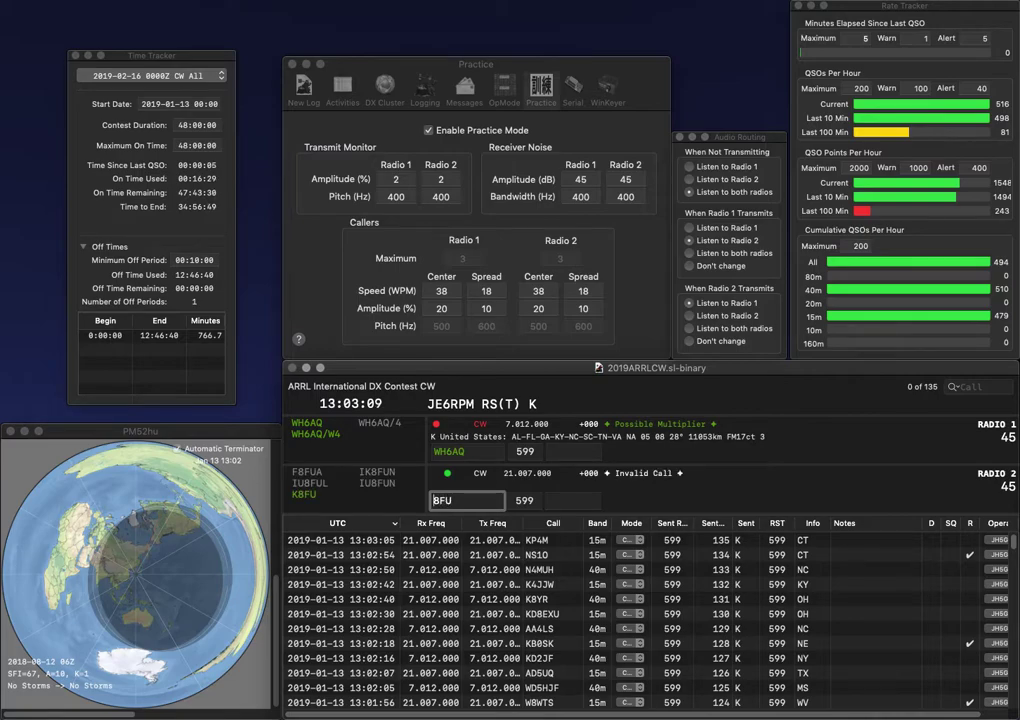
key(Home)
text(K)
key(Return)
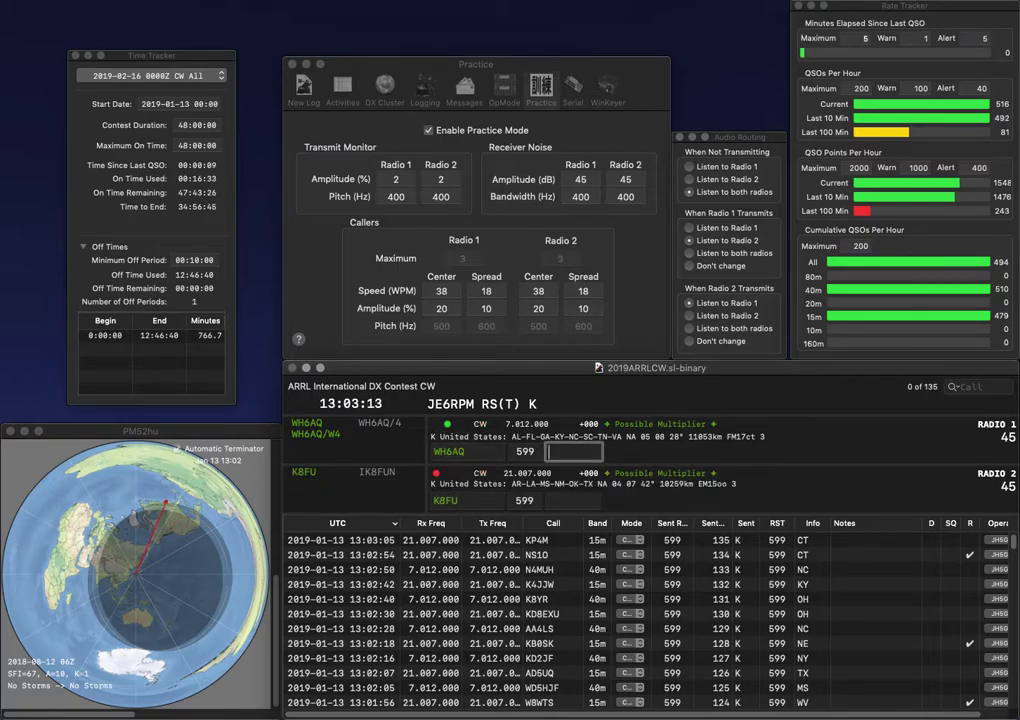
text(SC)
key(Return)
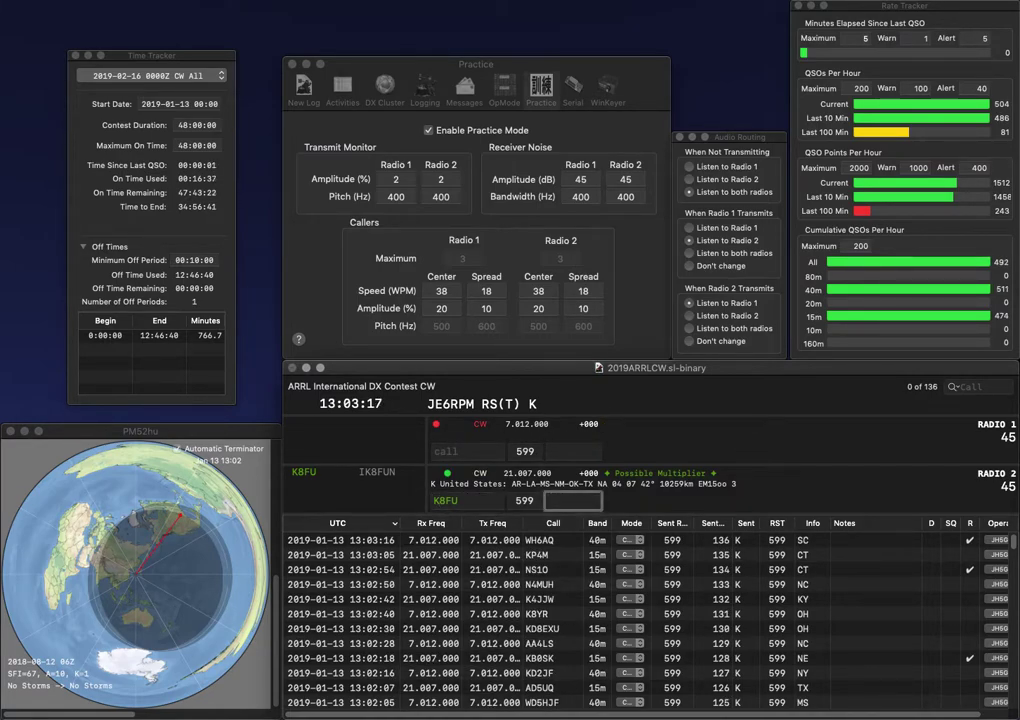
key(Return)
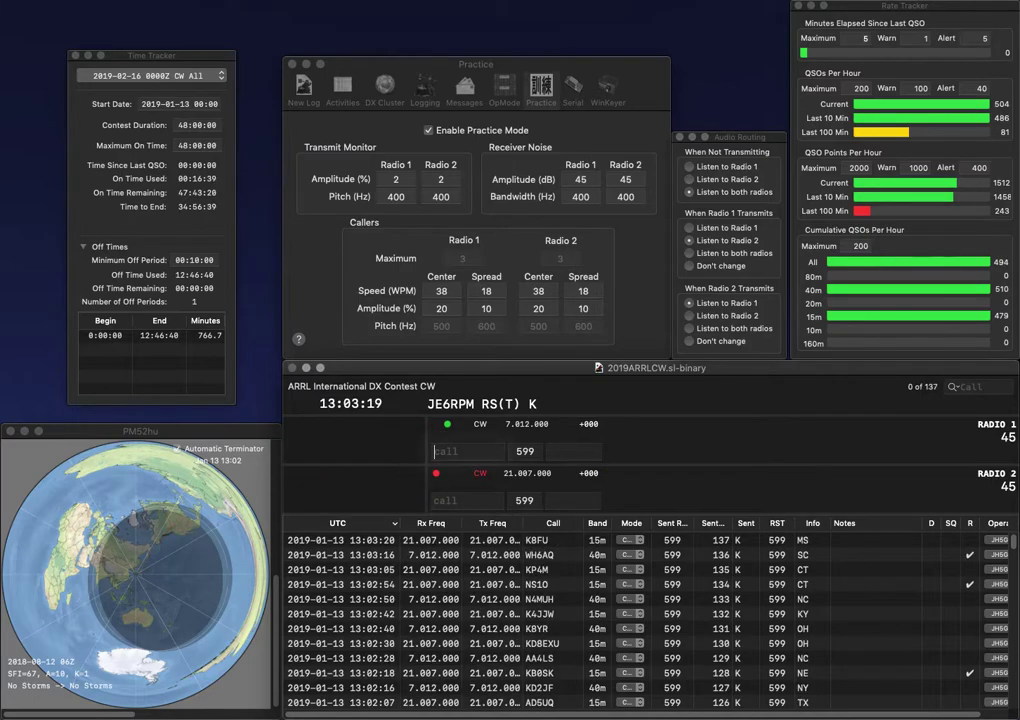
text(W8)
key(Return)
text(W)
key(BackSpace)
text(K0)
key(backslash)
text(U)
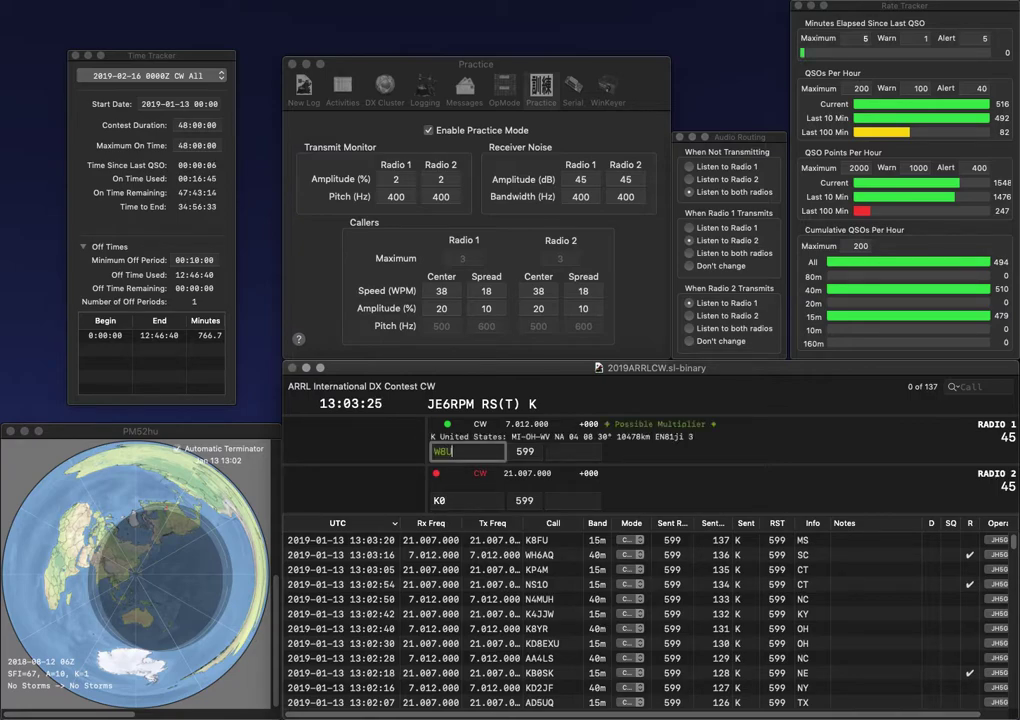
text(F/4)
key(Return)
key(backslash)
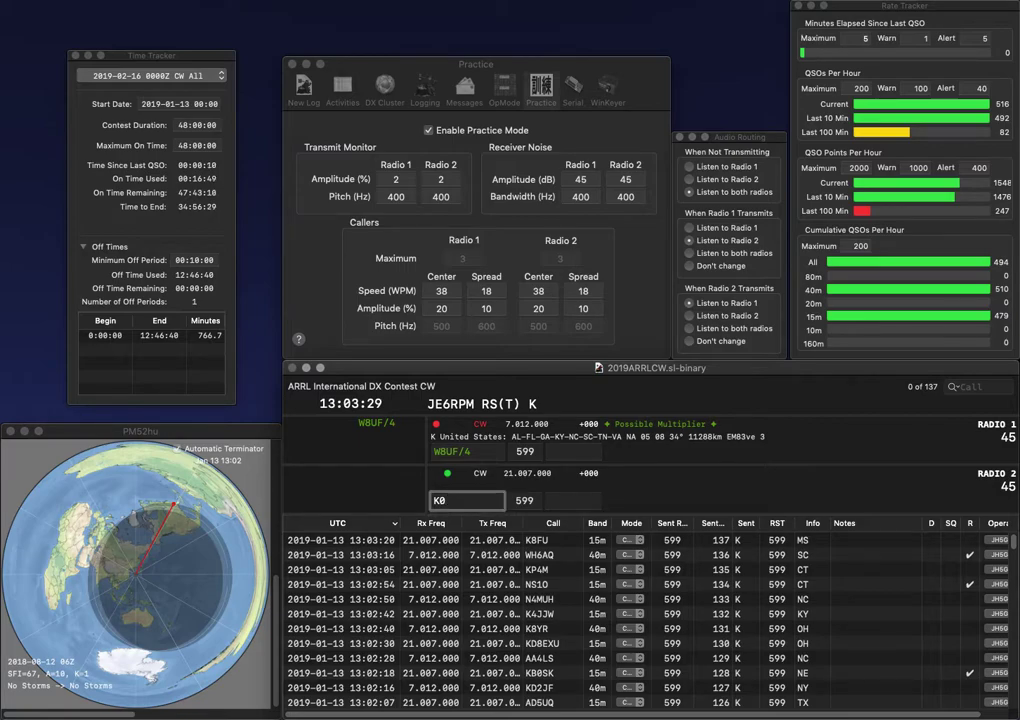
text(RC)
key(Return)
key(backslash)
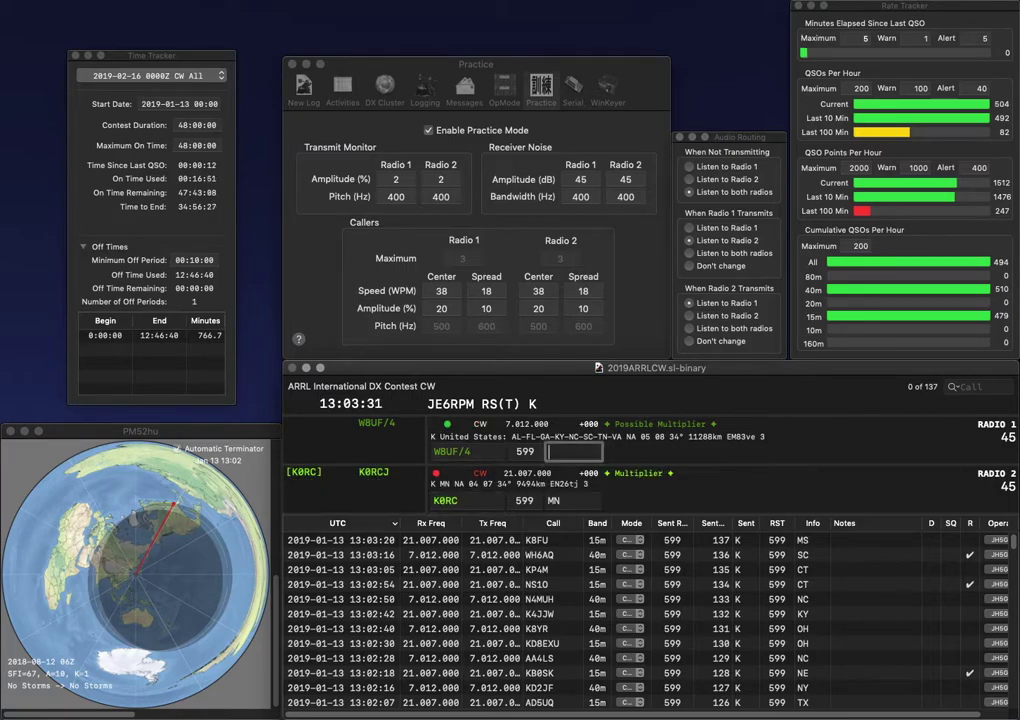
Log W8UF/4 on Radio 1 with exchange NC and K0RC on Radio 2 with exchange MN.
text(NC)
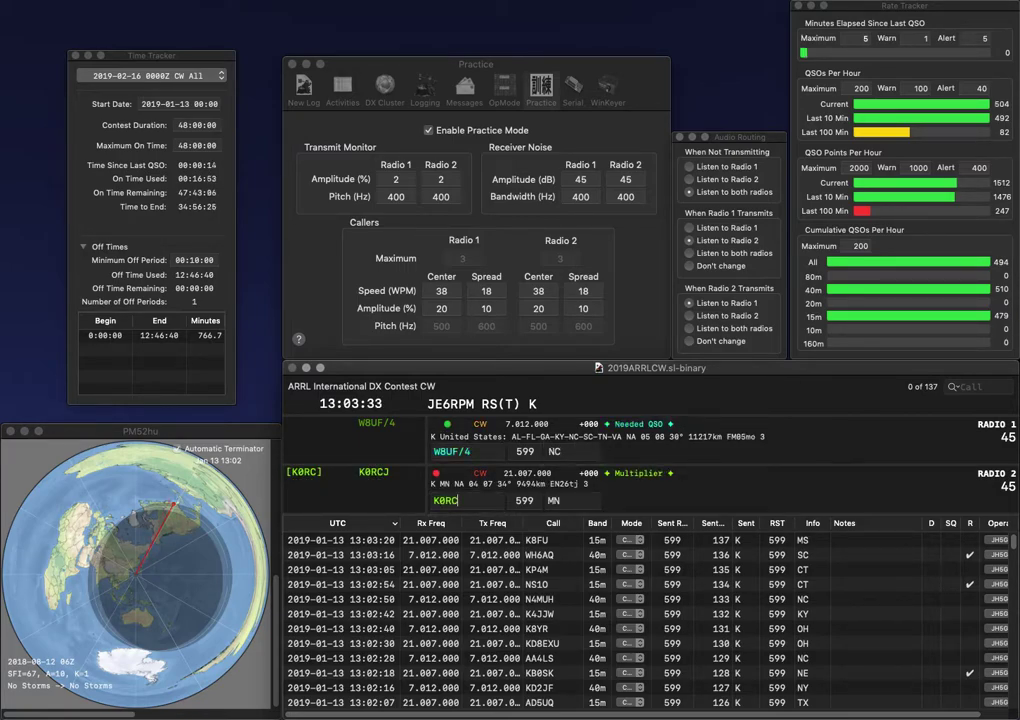
key(Return)
key(backslash)
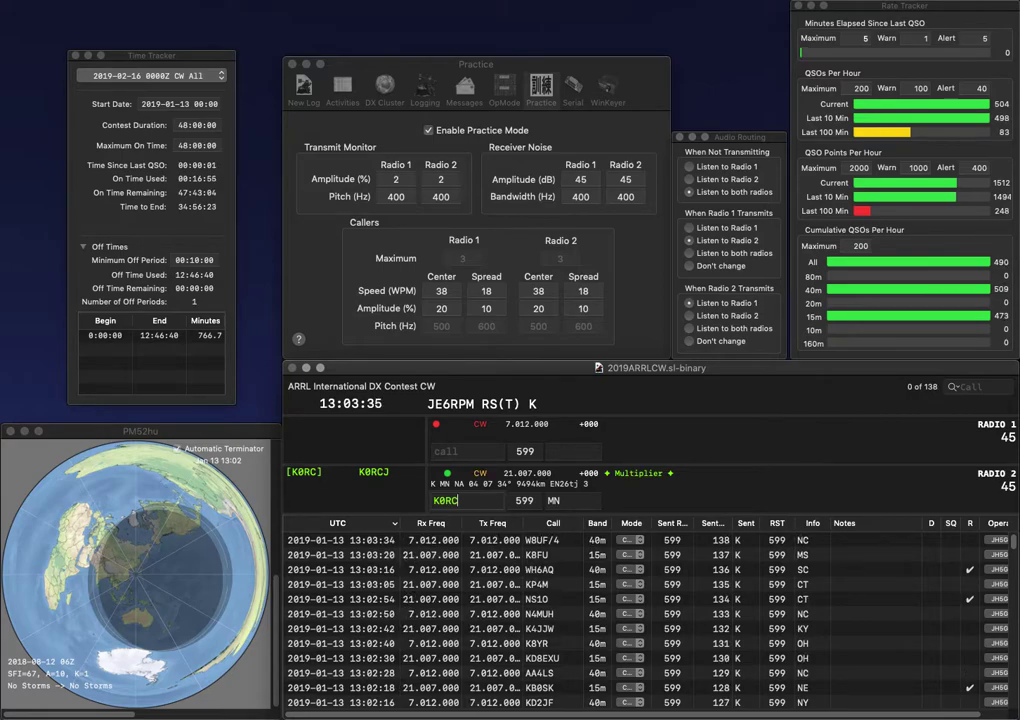
key(Return)
key(backslash)
text(AA)
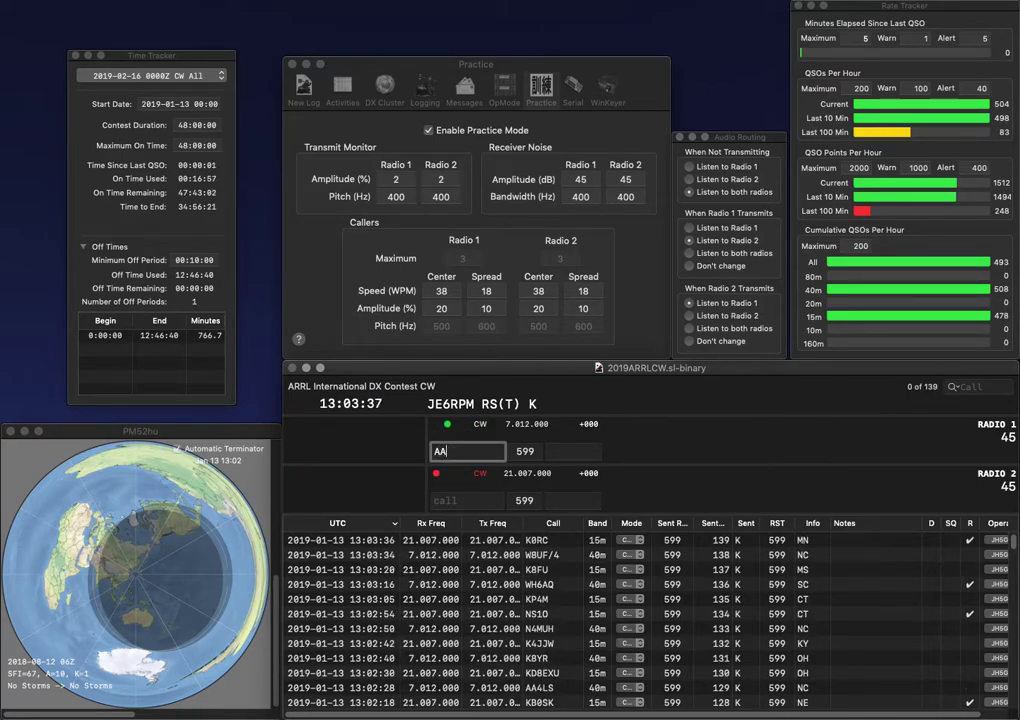
text(7TS)
key(Return)
key(backslash)
text(W)
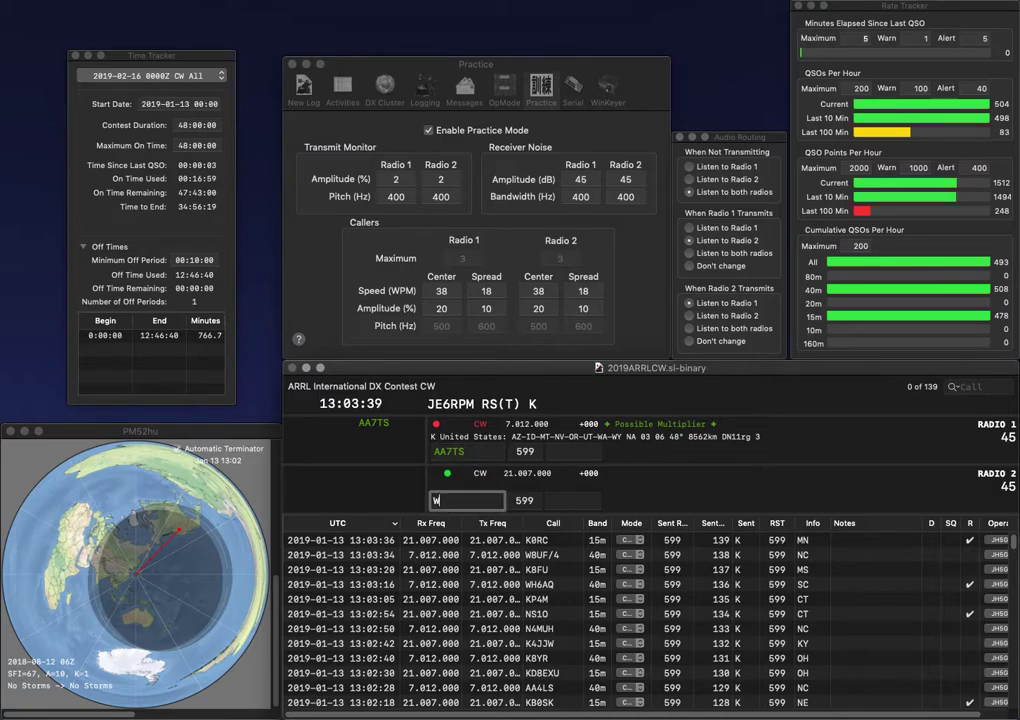
text(8KJ)
key(Return)
key(backslash)
key(space)
text(ID)
key(Return)
key(backslash)
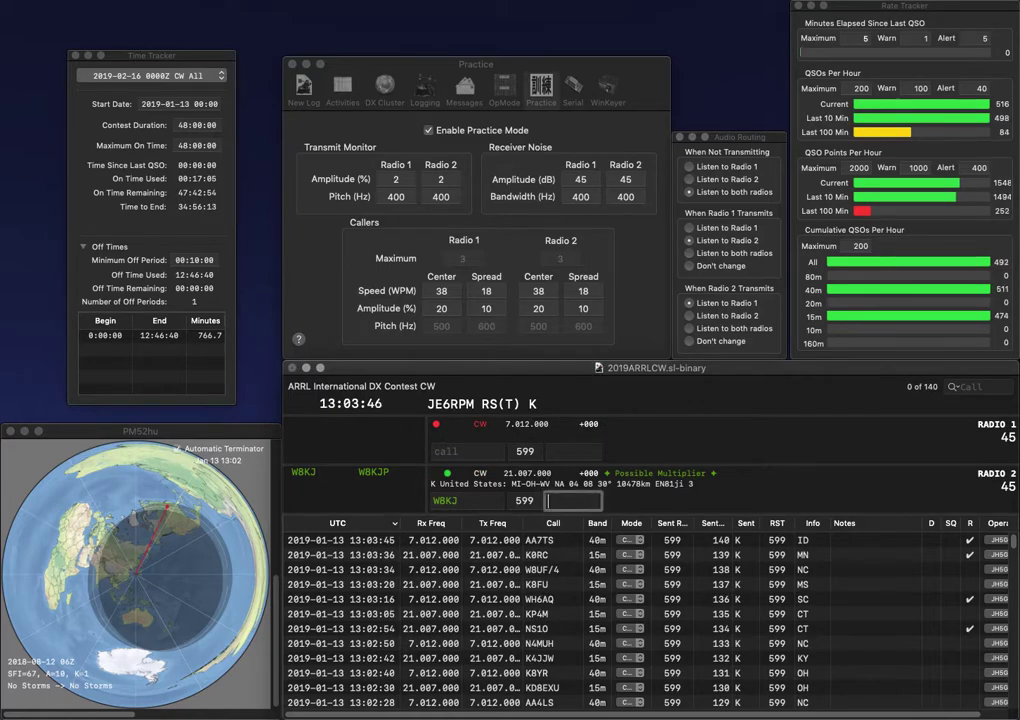
text(OH)
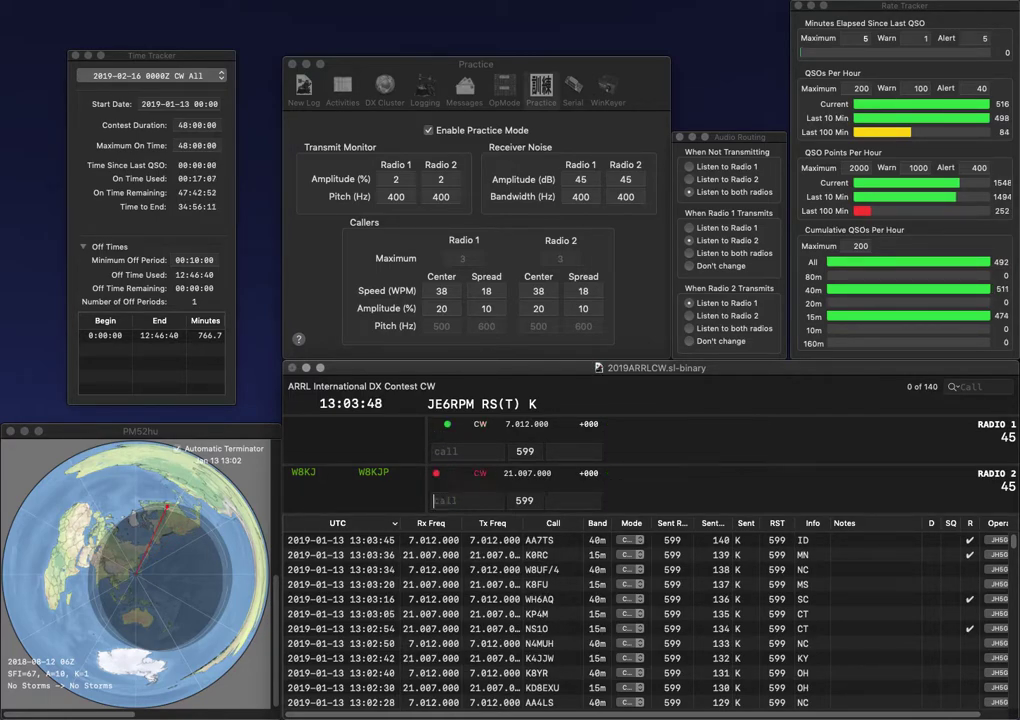
key(Return)
key(backslash)
text(KT4RR)
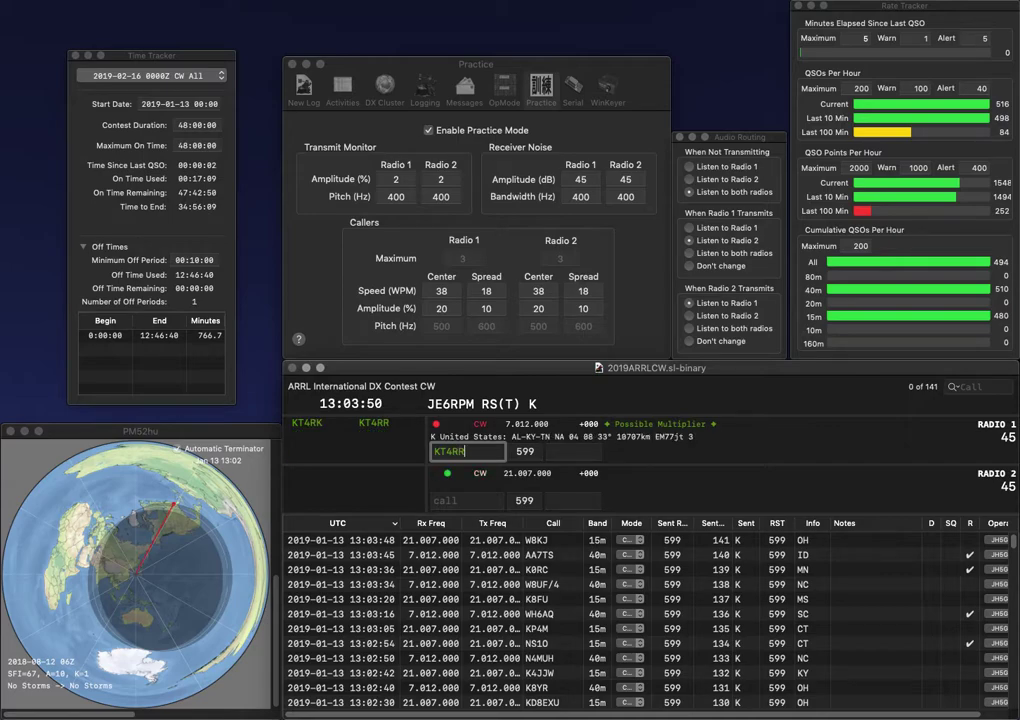
key(Return)
key(backslash)
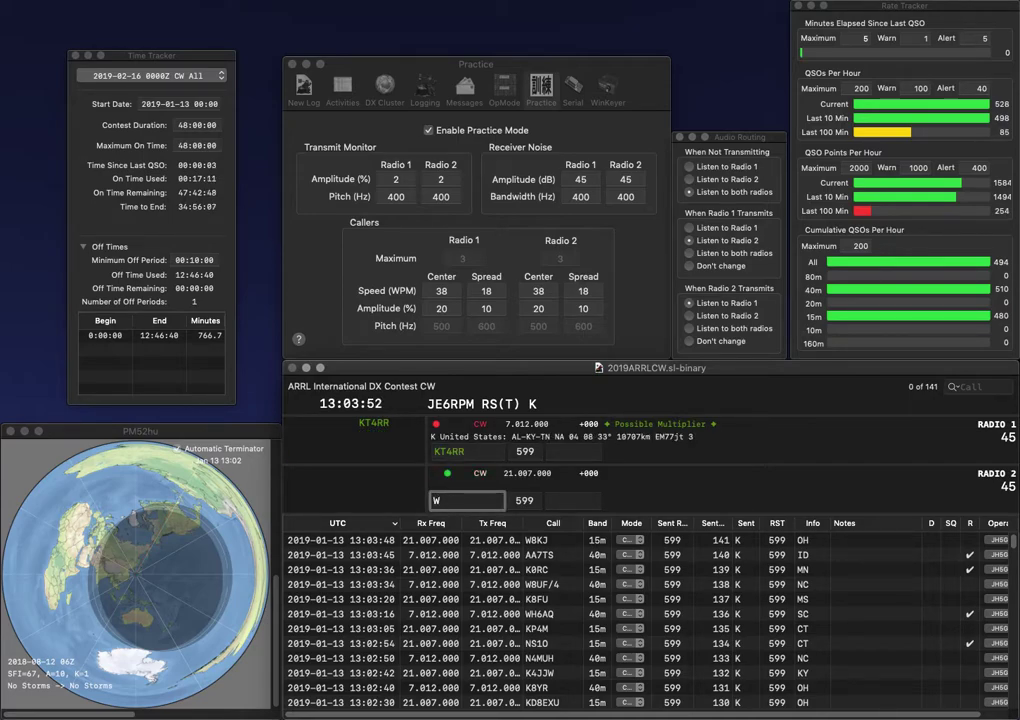
text(KX8F)
key(Return)
key(backslash)
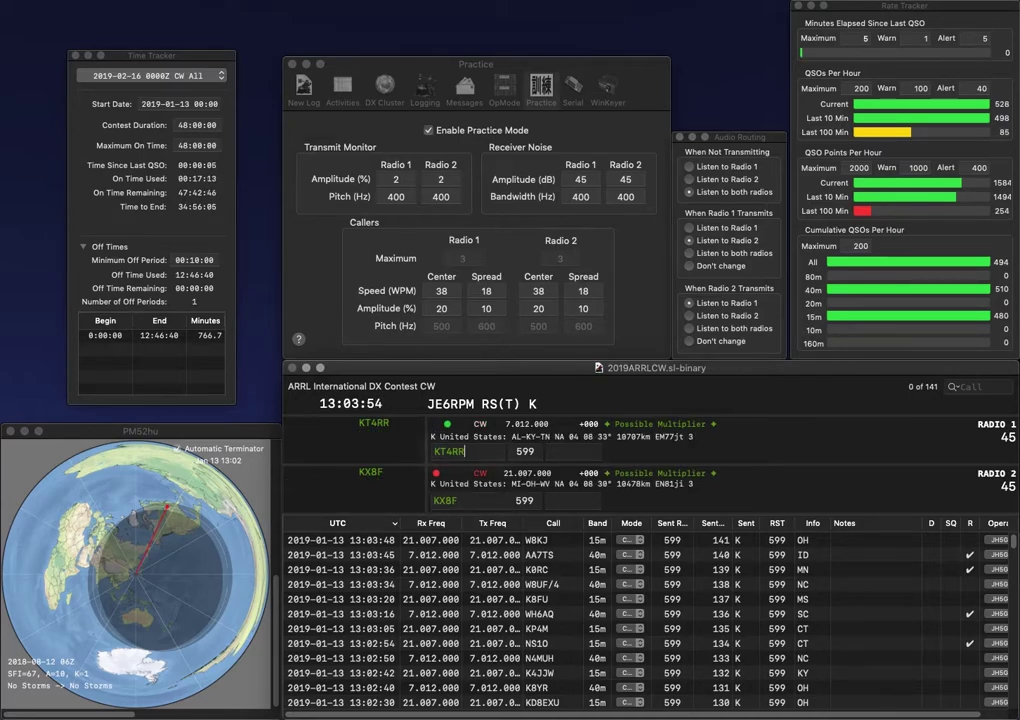
key(space)
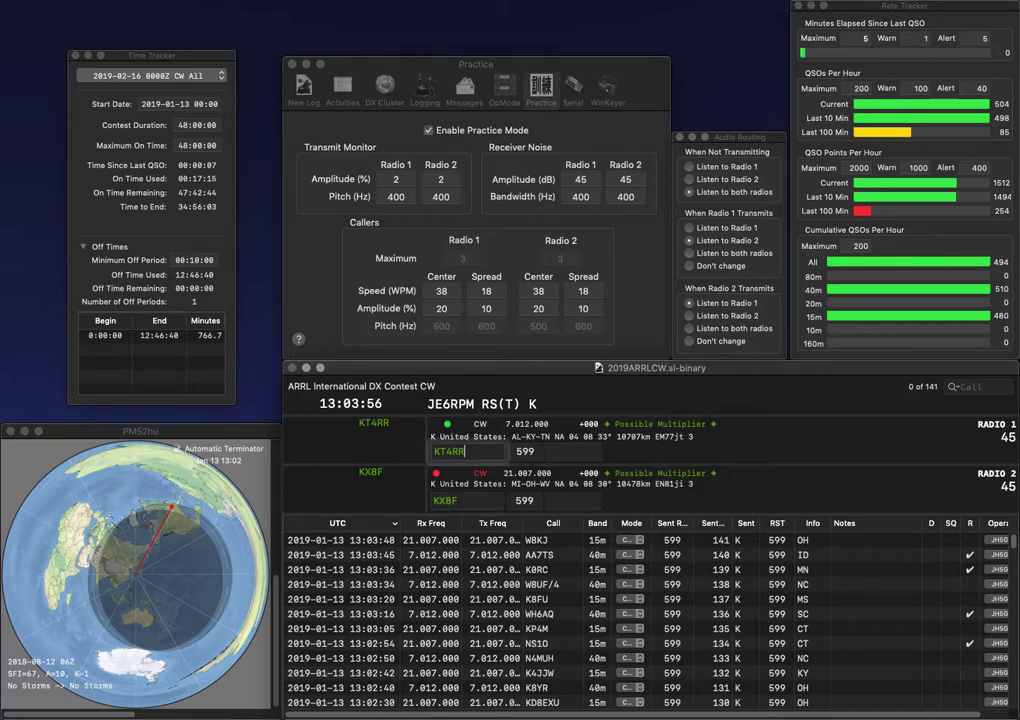
text(?)
key(Return)
key(BackSpace)
text(3)
key(Return)
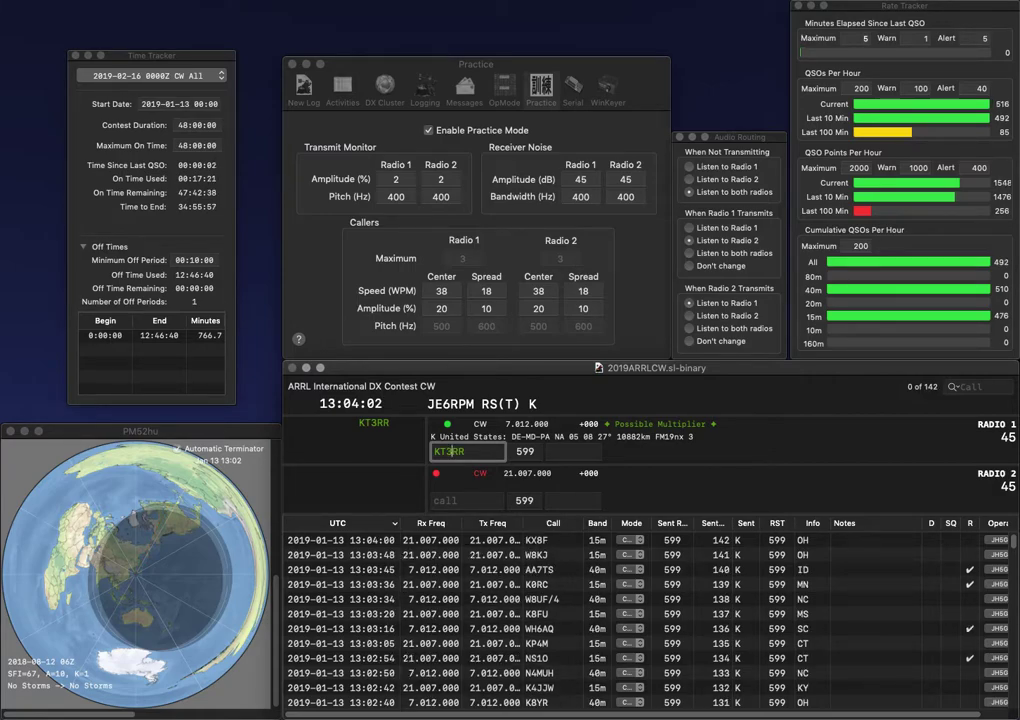
key(Return)
text(WB4GF)
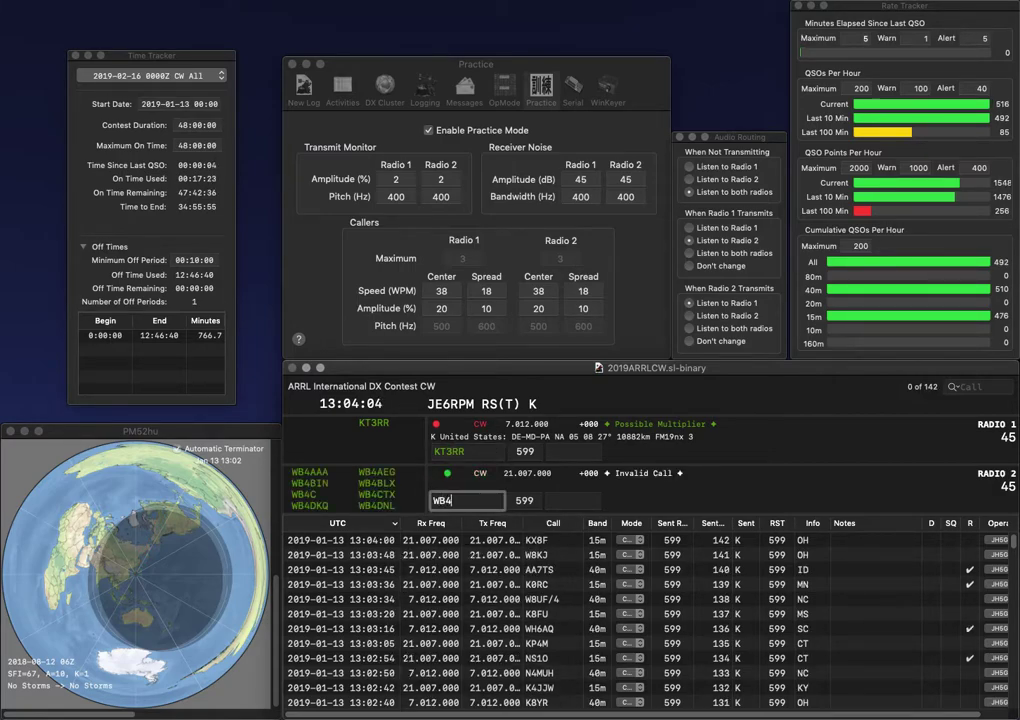
key(BackSpace)
text(HZ)
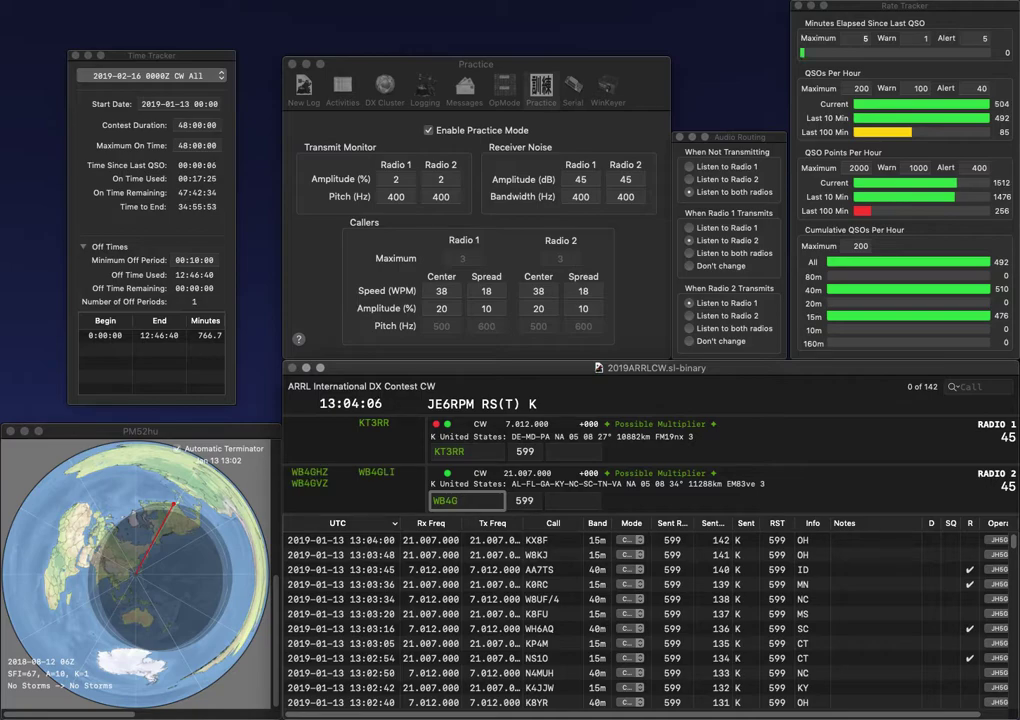
key(Return)
key(space)
text(MD)
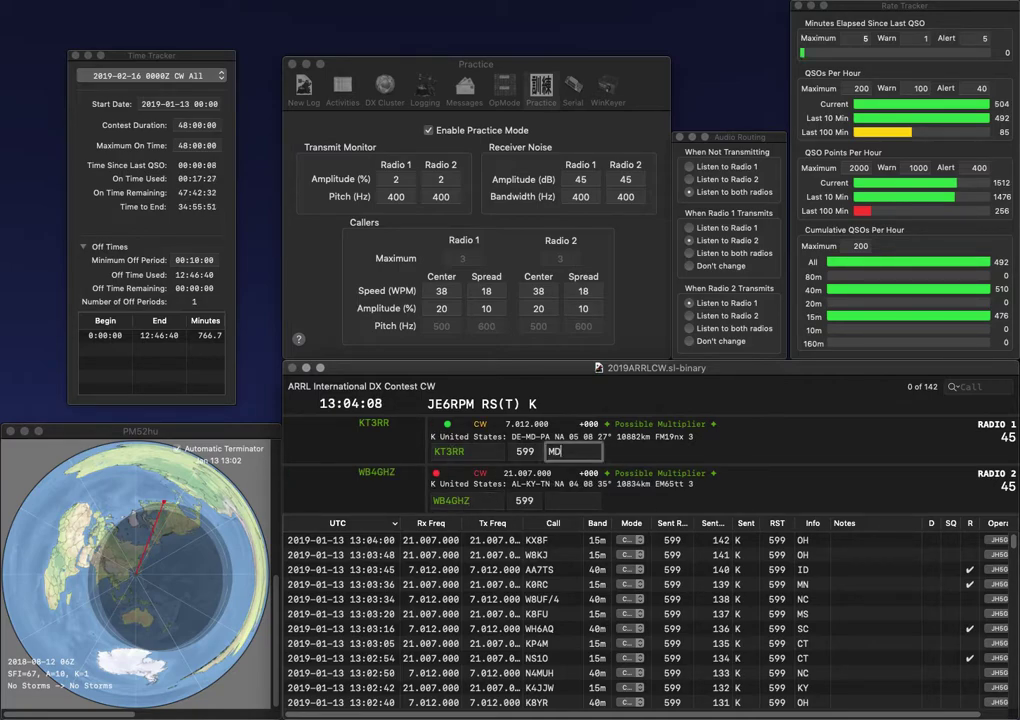
key(Return)
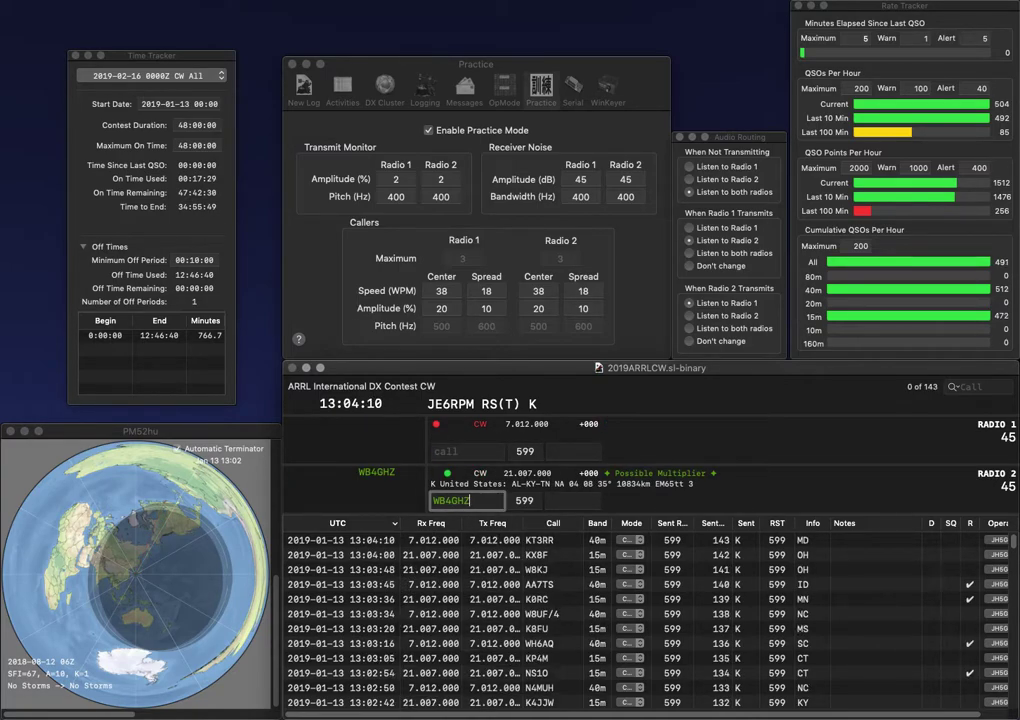
key(space)
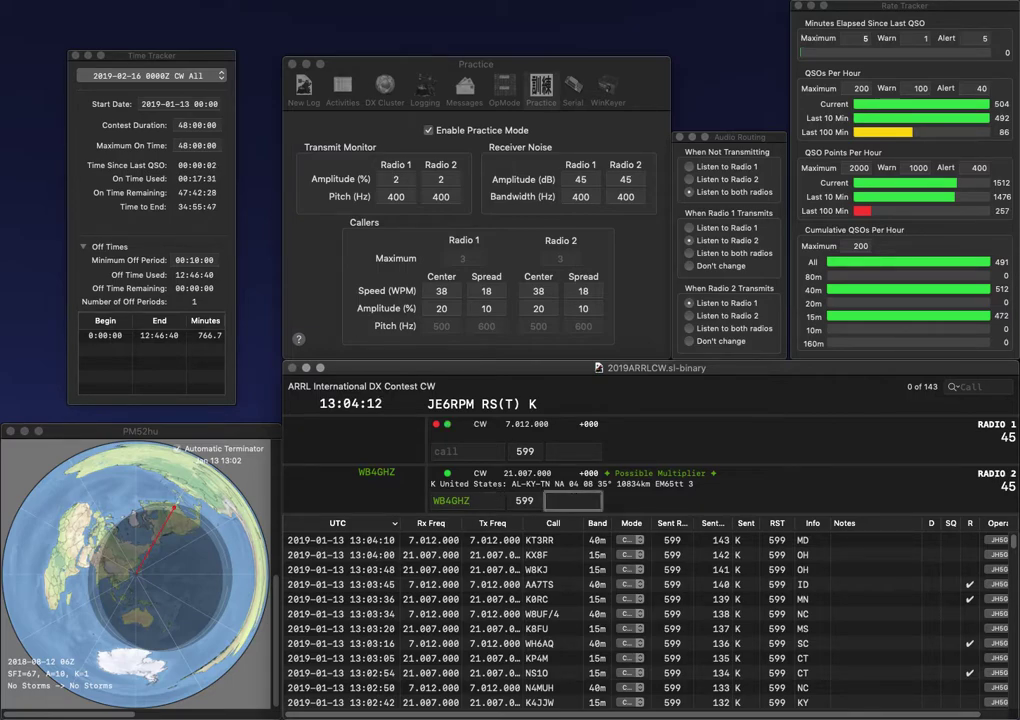
key(Return)
text(W9CL)
key(Return)
text(KC9)
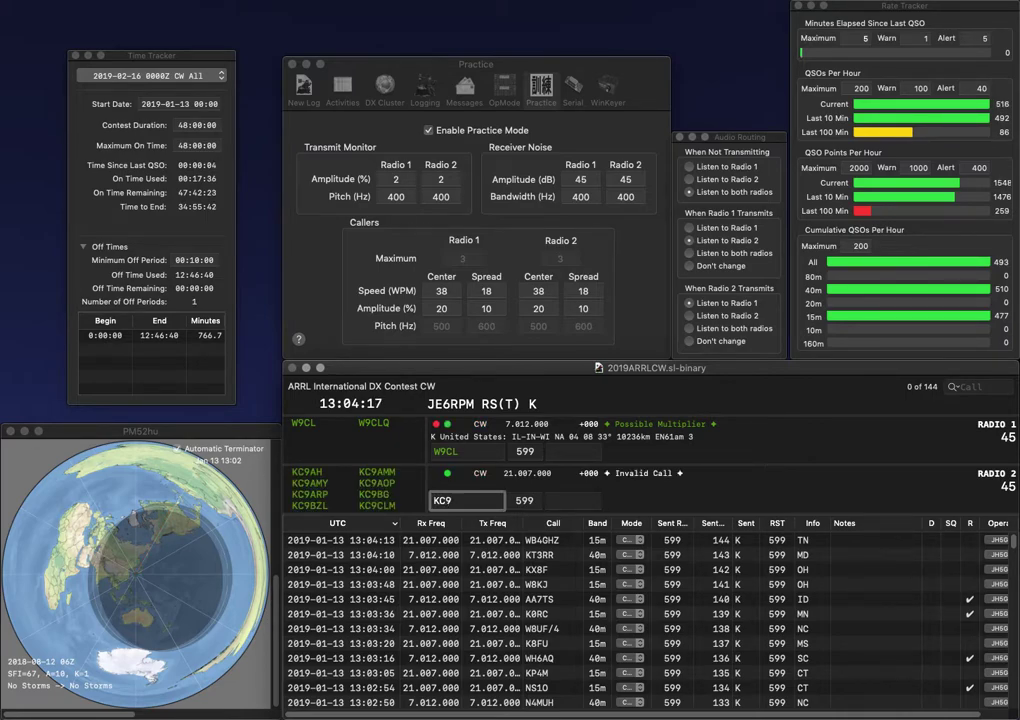
text(QQ)
key(Return)
Log W9CL on Radio 1 and KC9QQ on Radio 2, both with exchange IL.
text(IL)
key(Return)
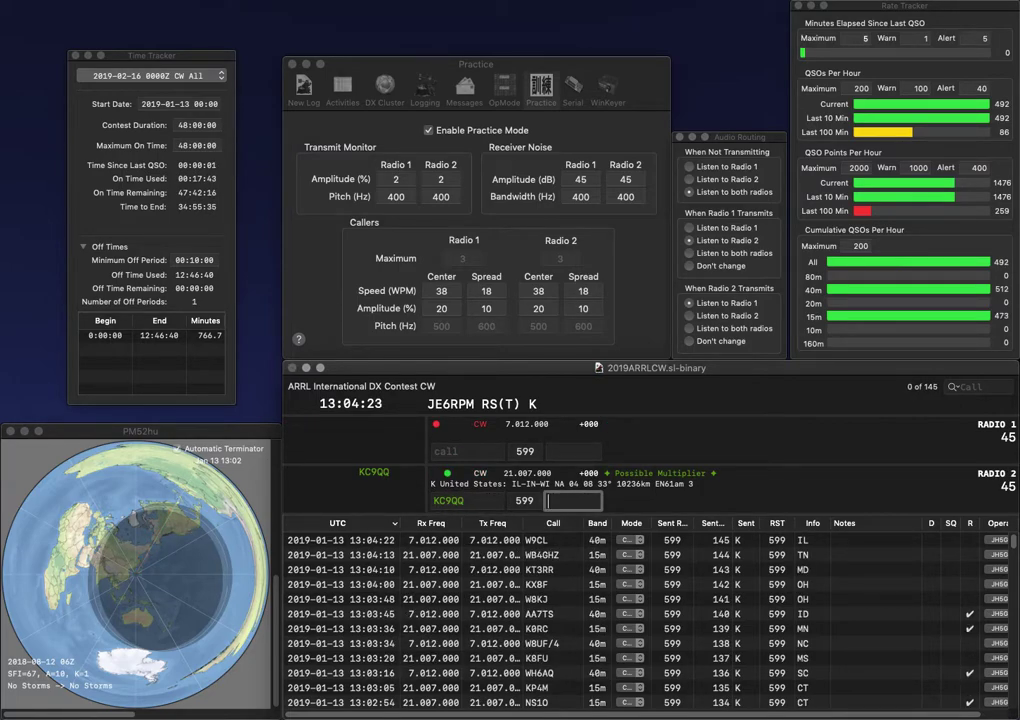
text(IL)
key(Return)
text(K)
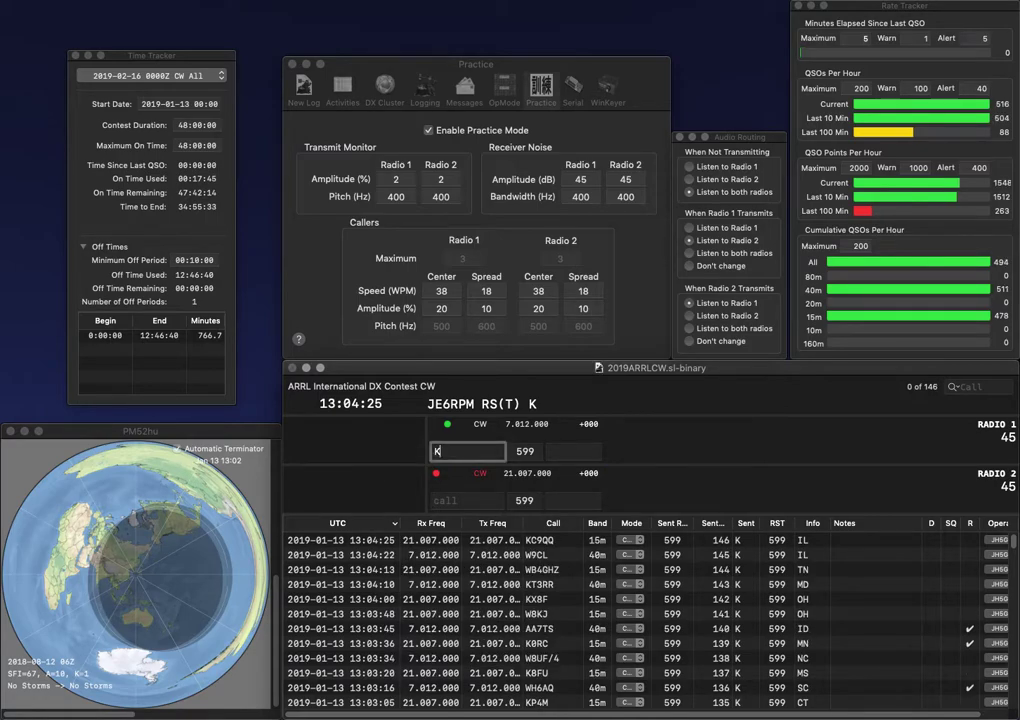
text(6RUV)
key(Return)
text(WY1C)
key(Return)
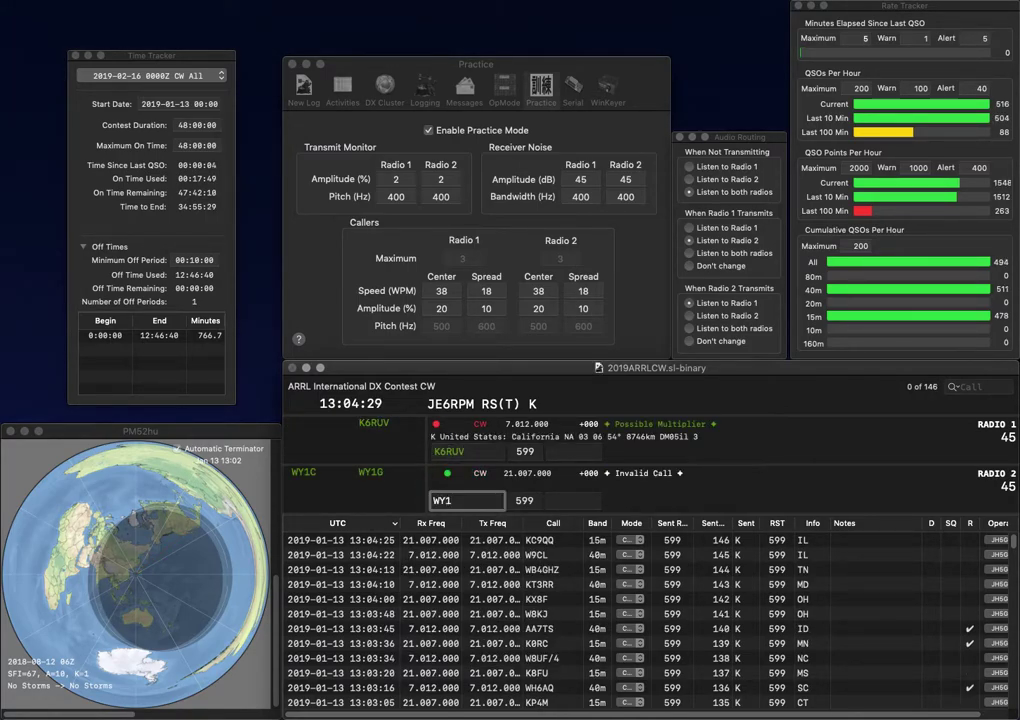
Log K6RUV on Radio 1 with exchange CA and WY1C on Radio 2 with exchange CT.
text(CA)
key(Return)
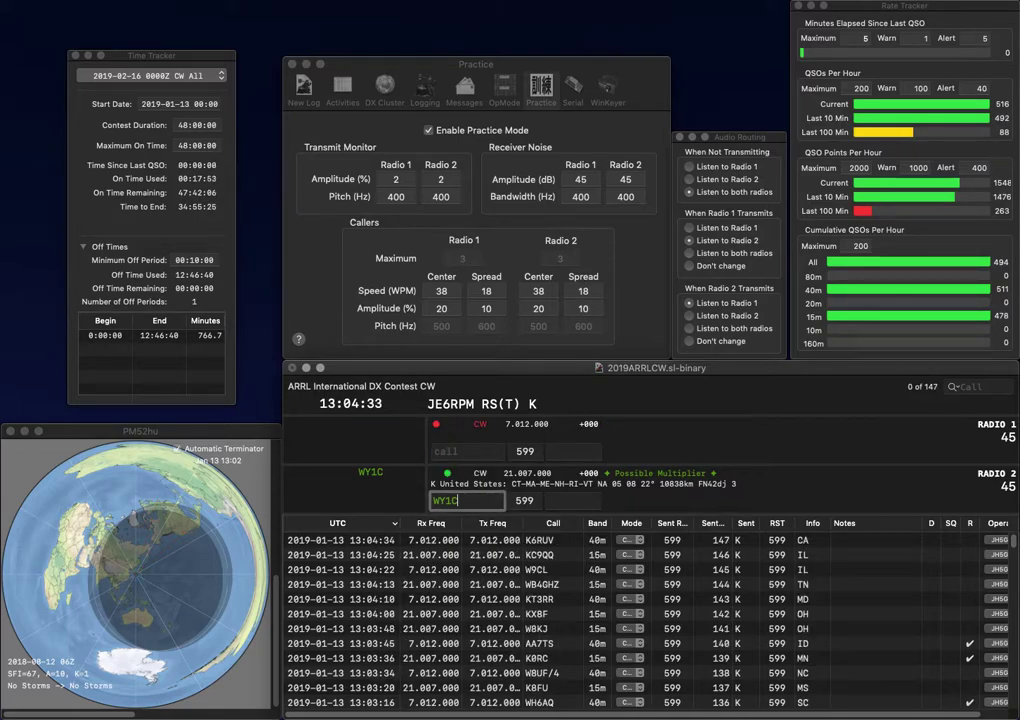
text(CT)
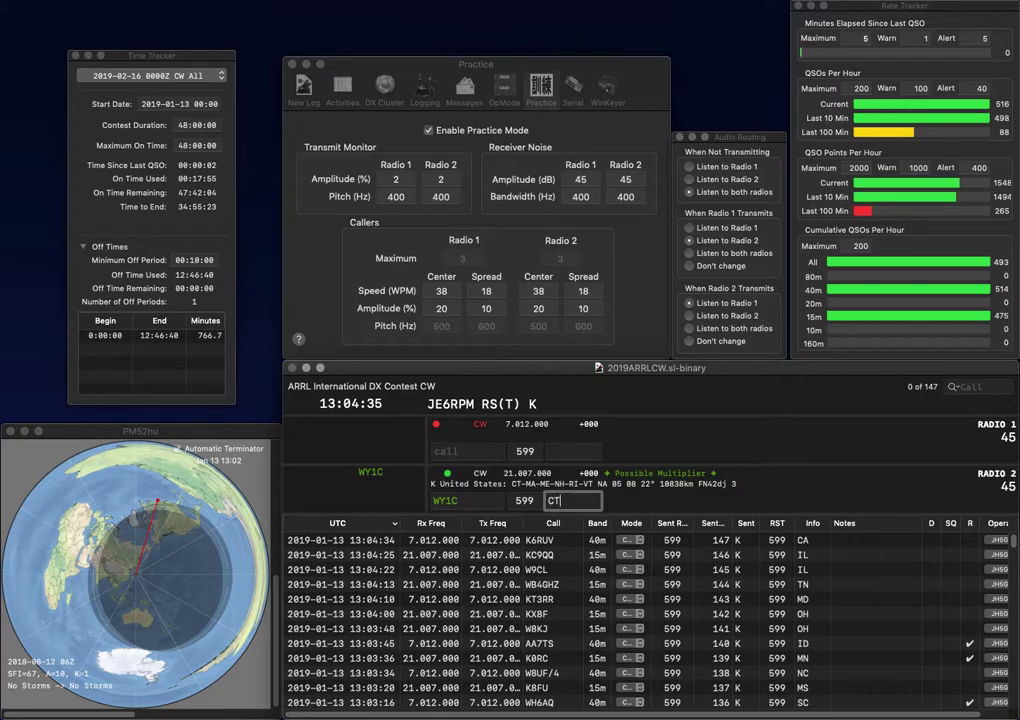
key(Return)
text(W4)
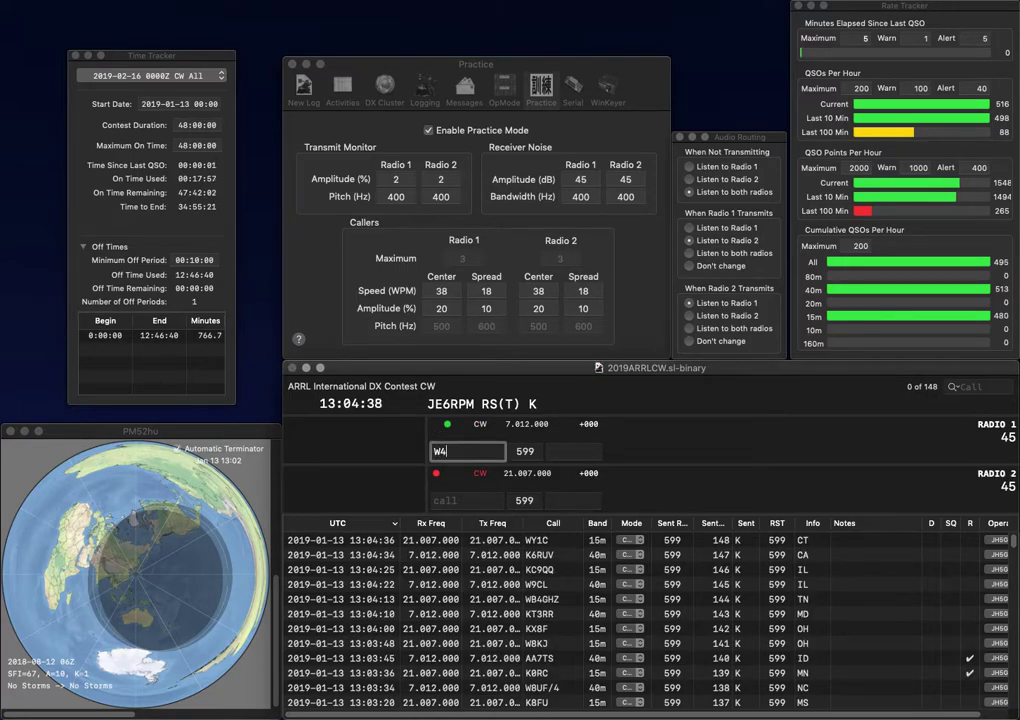
text(IEE)
key(Return)
text(W2OSR)
key(Return)
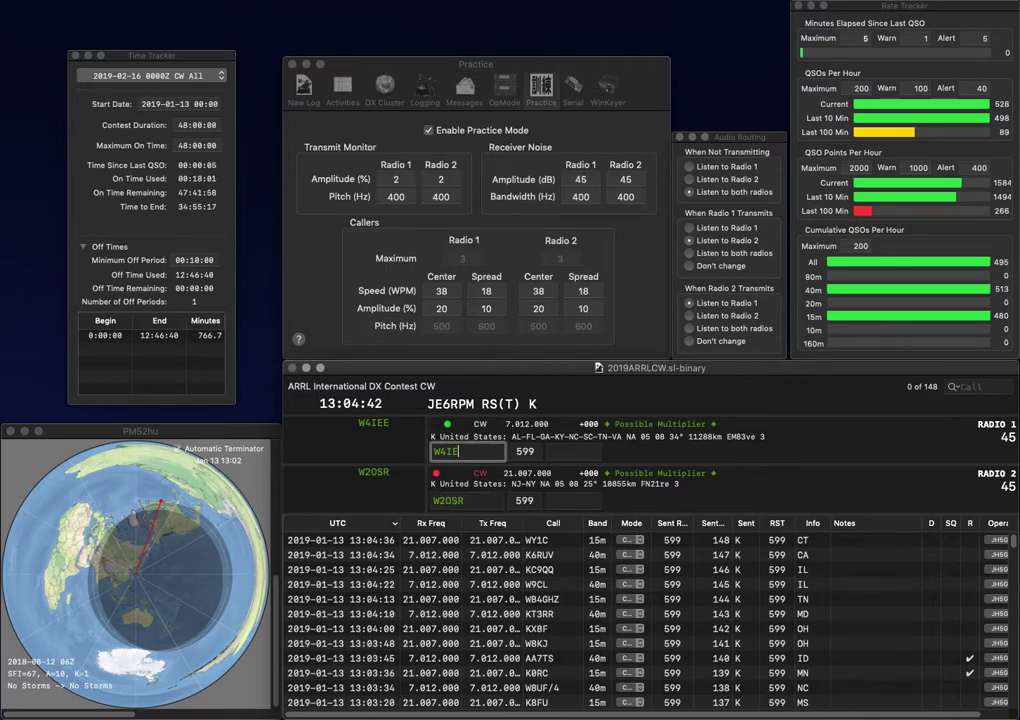
Correct the Radio 1 call to W4II and answer that station again.
key(BackSpace)
text(I)
key(Return)
key(space)
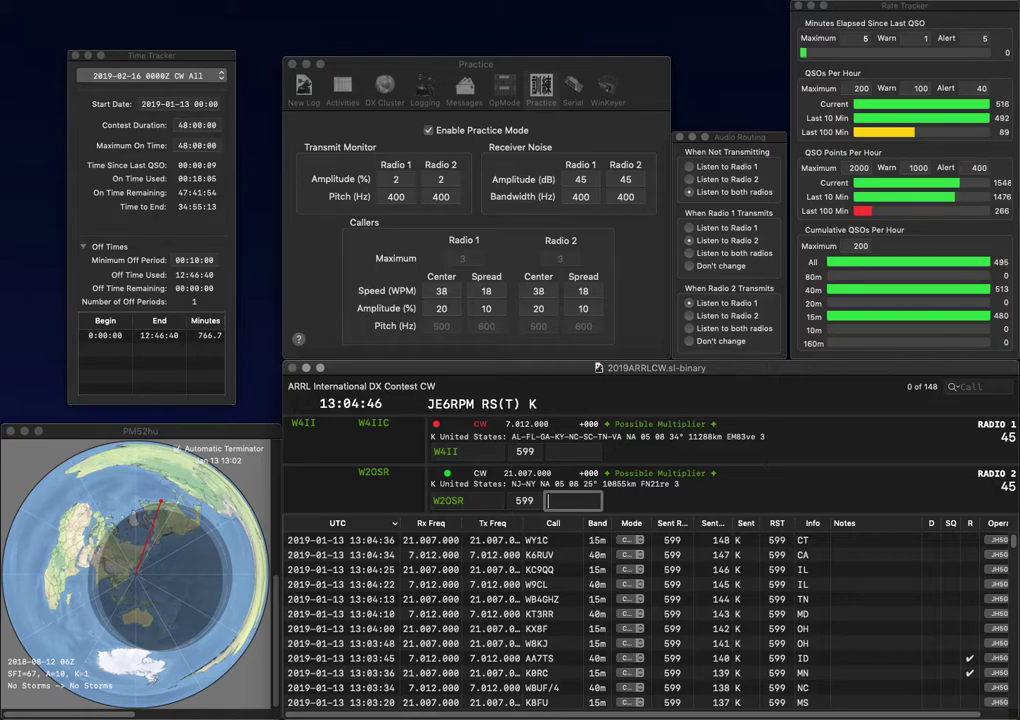
text(N)
key(Return)
text(NC)
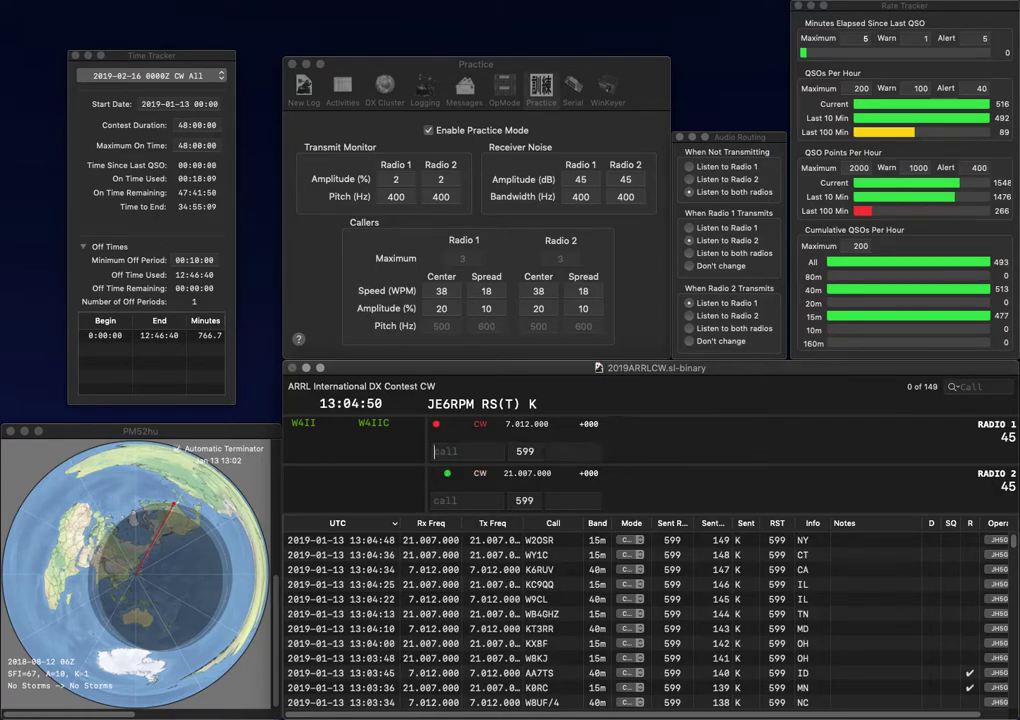
key(Return)
text(KD0VNQ)
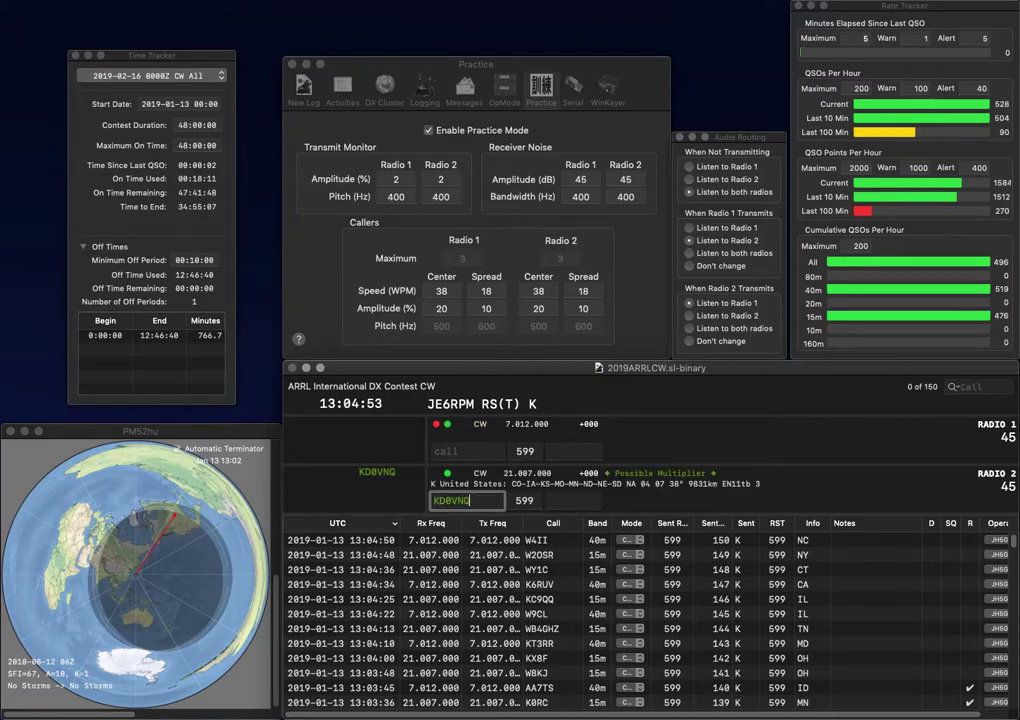
key(Return)
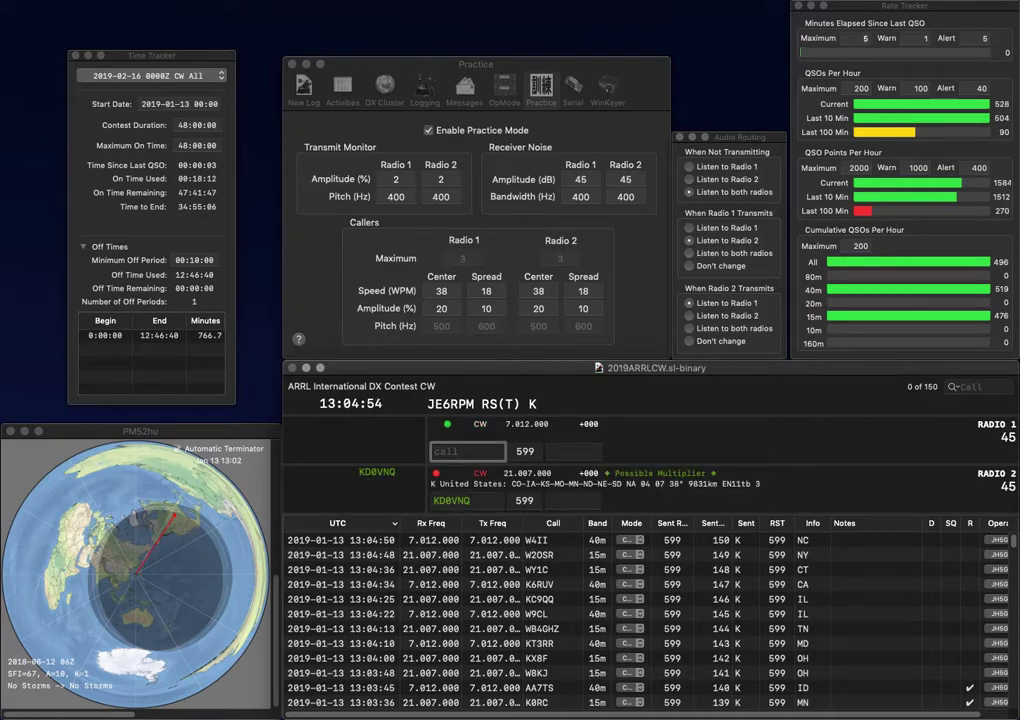
text(LK)
key(backslash)
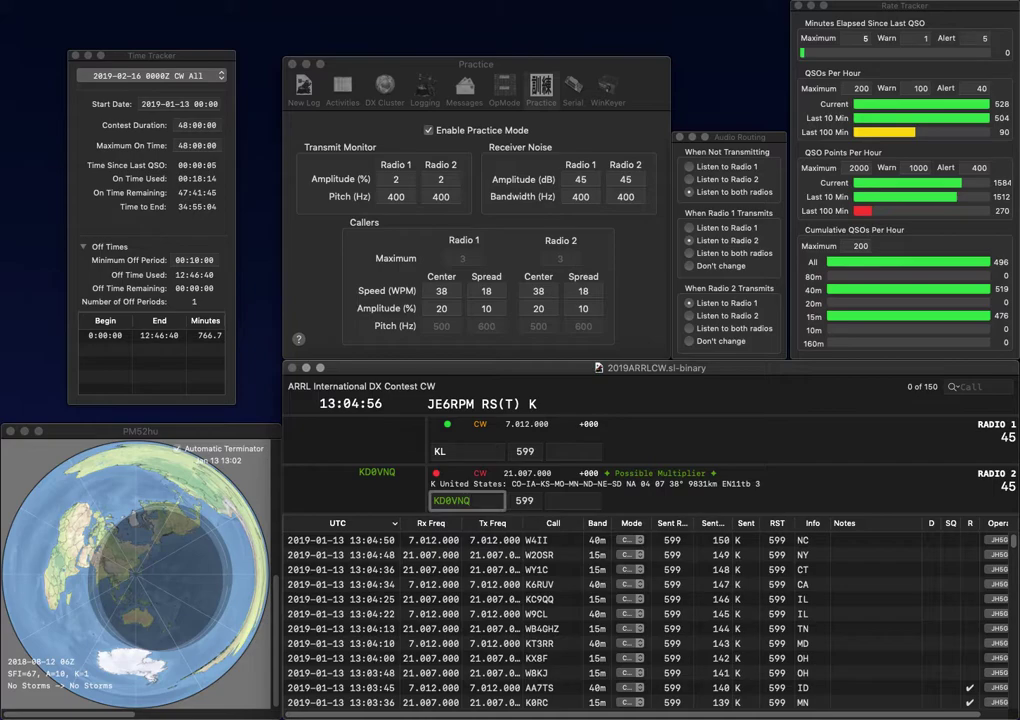
key(space)
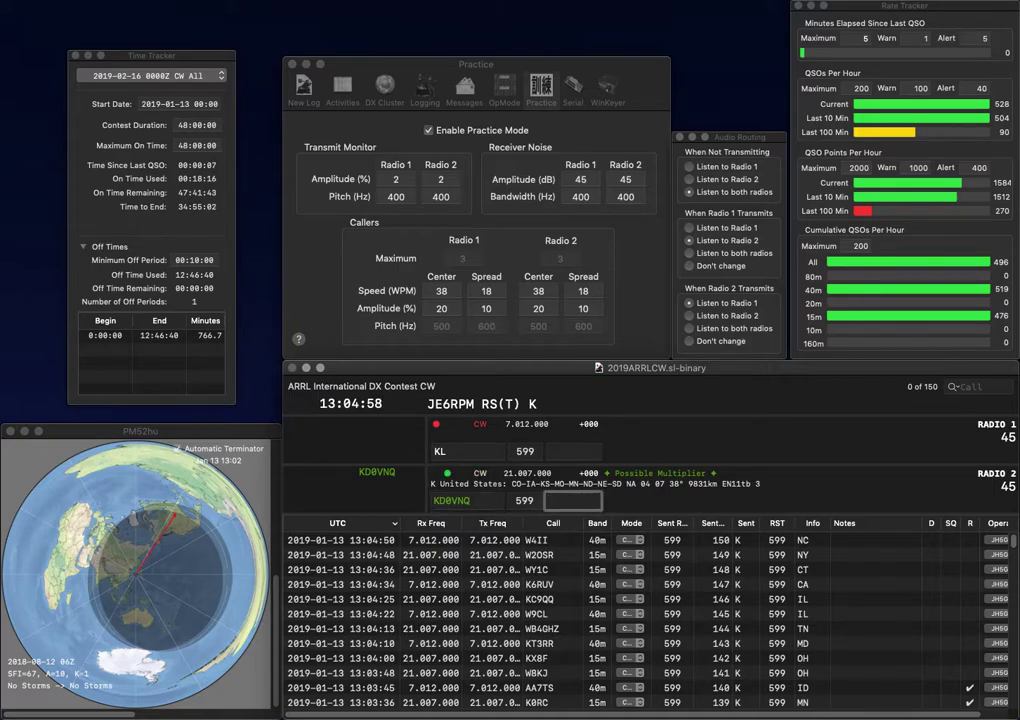
key(Return)
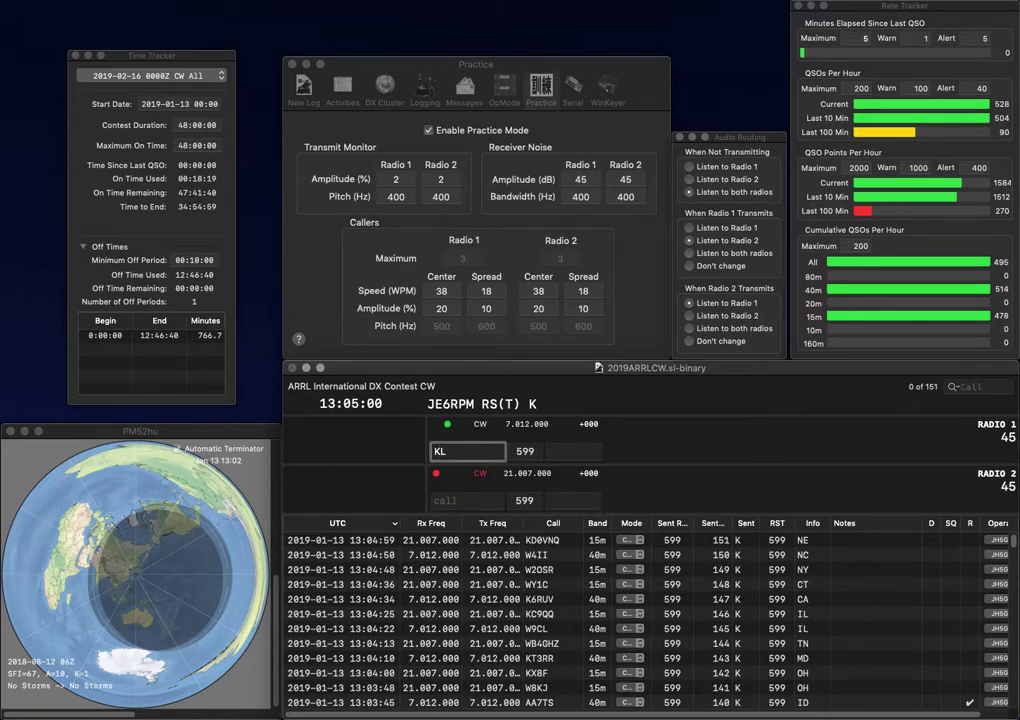
text(I5)
key(Return)
text(K8XS)
key(Return)
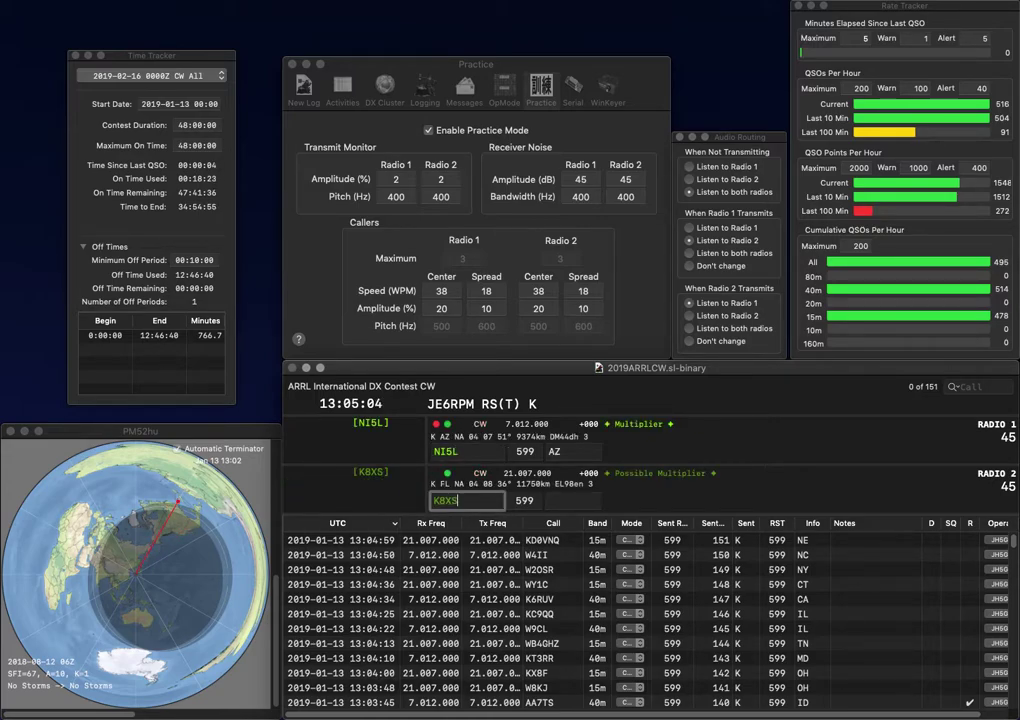
key(space)
key(Return)
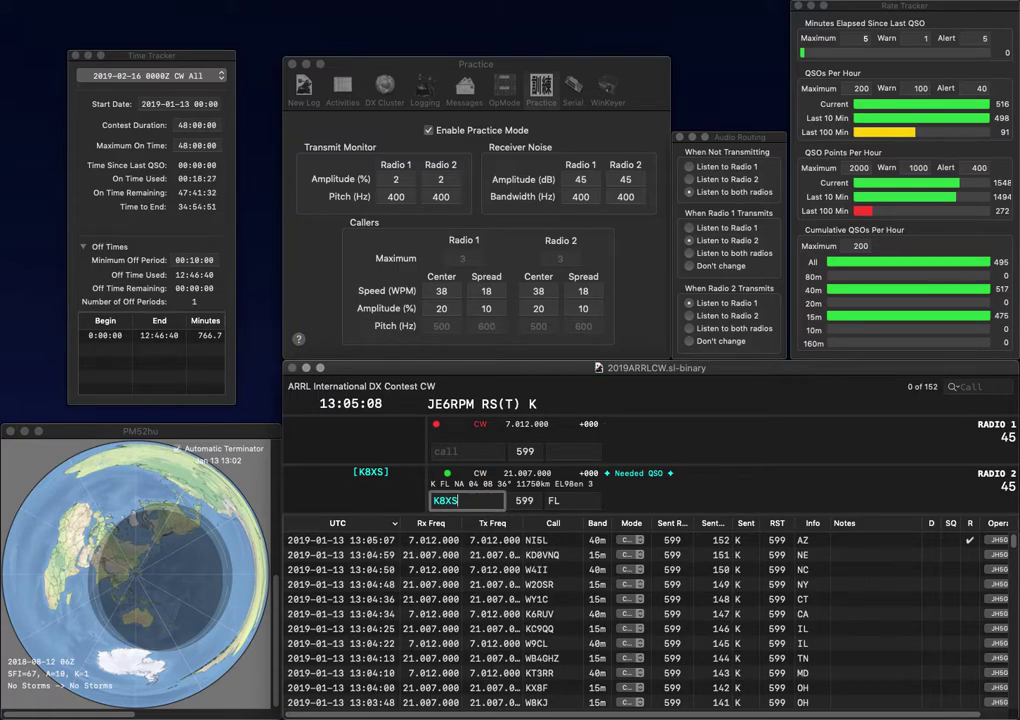
key(Return)
text(K4GHS)
key(Return)
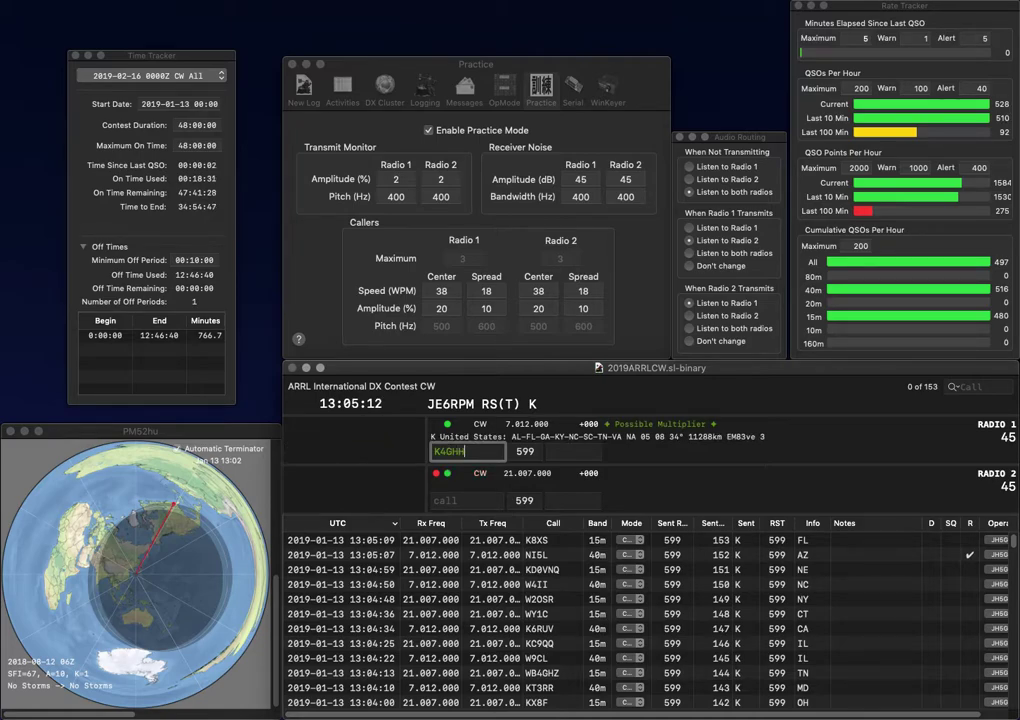
text(K0NEB)
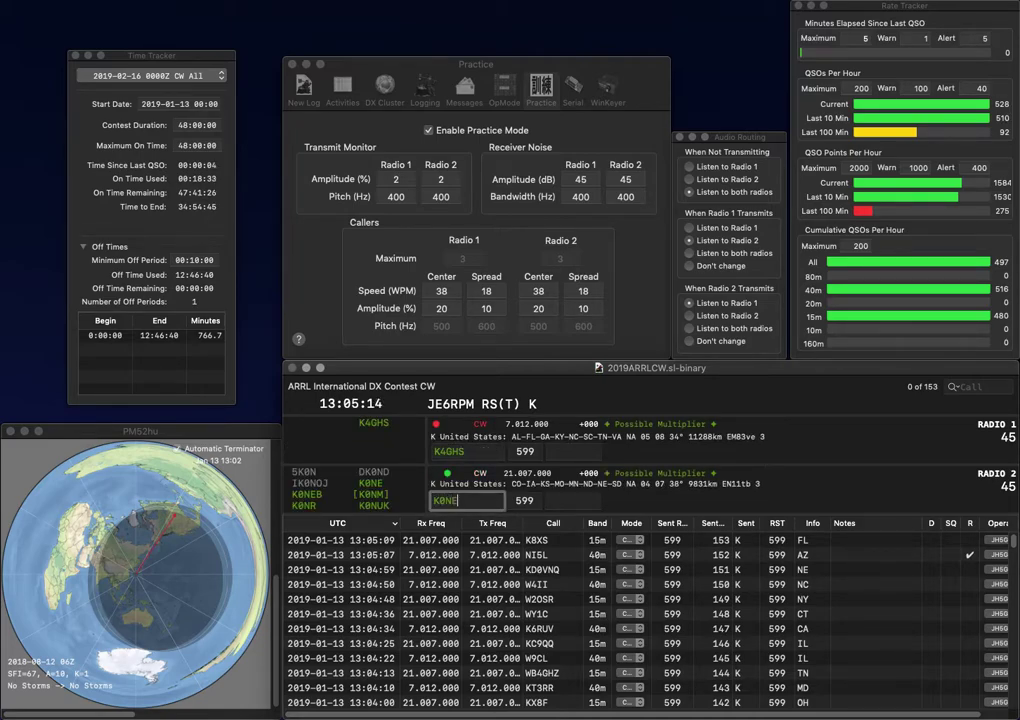
key(Return)
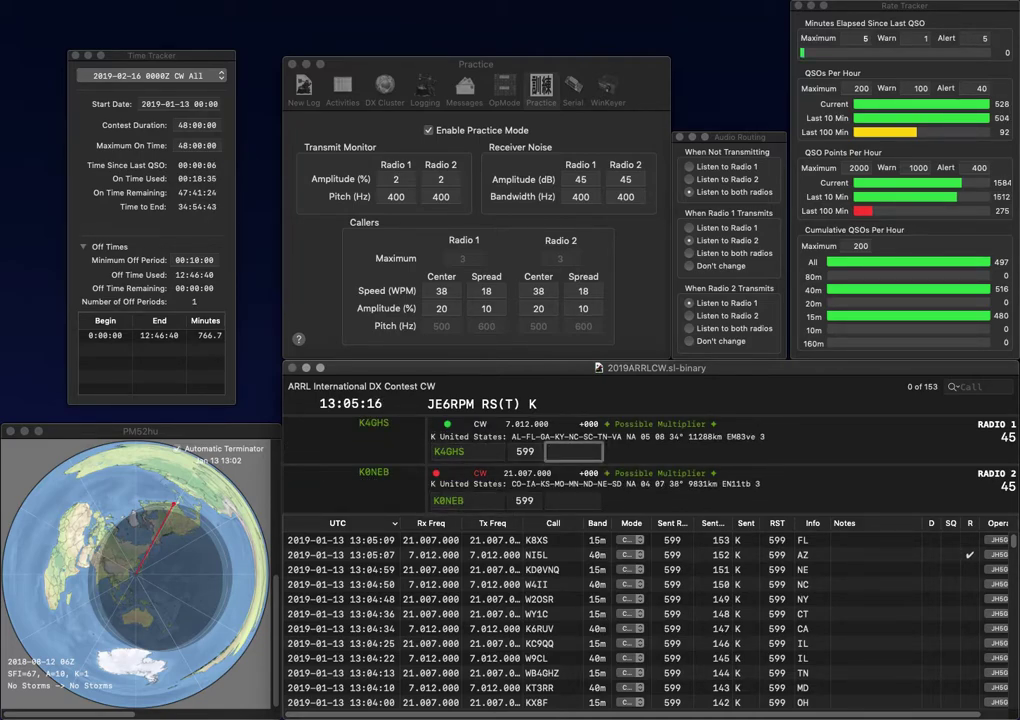
text(KY)
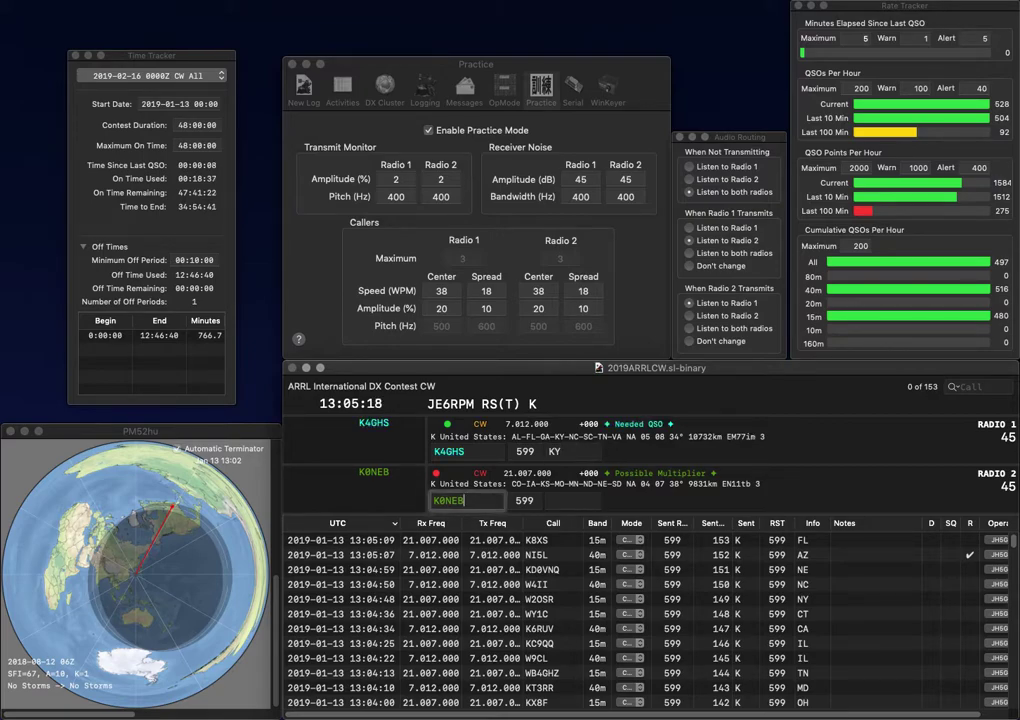
key(Return)
text(KS)
key(Return)
text(VE1ZJ)
key(Return)
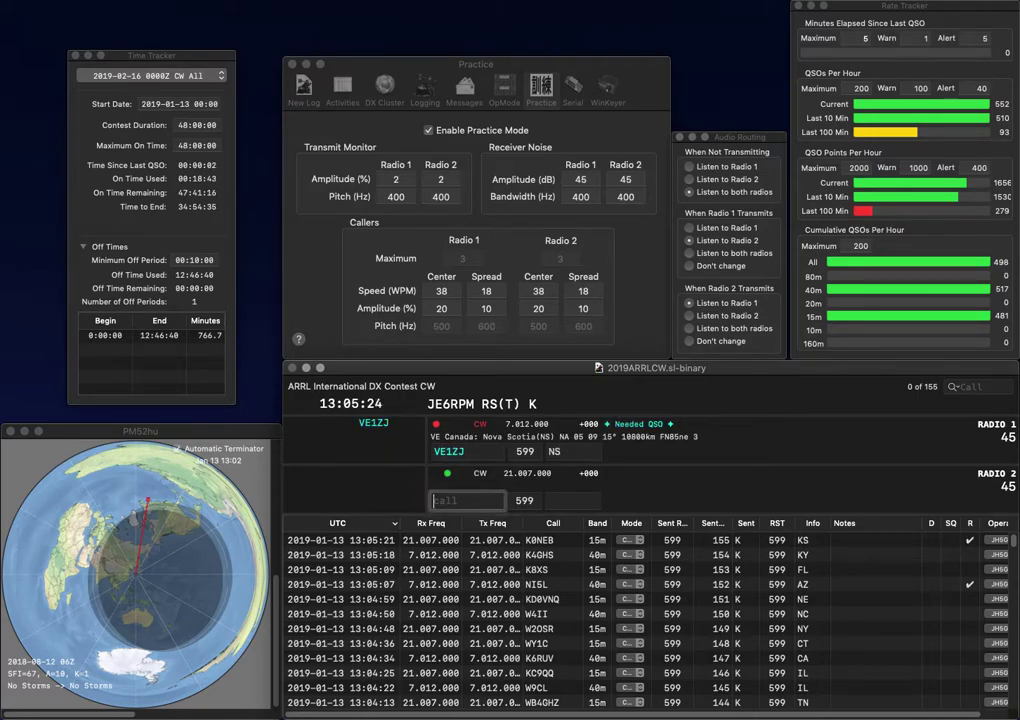
text(KJ4VV)
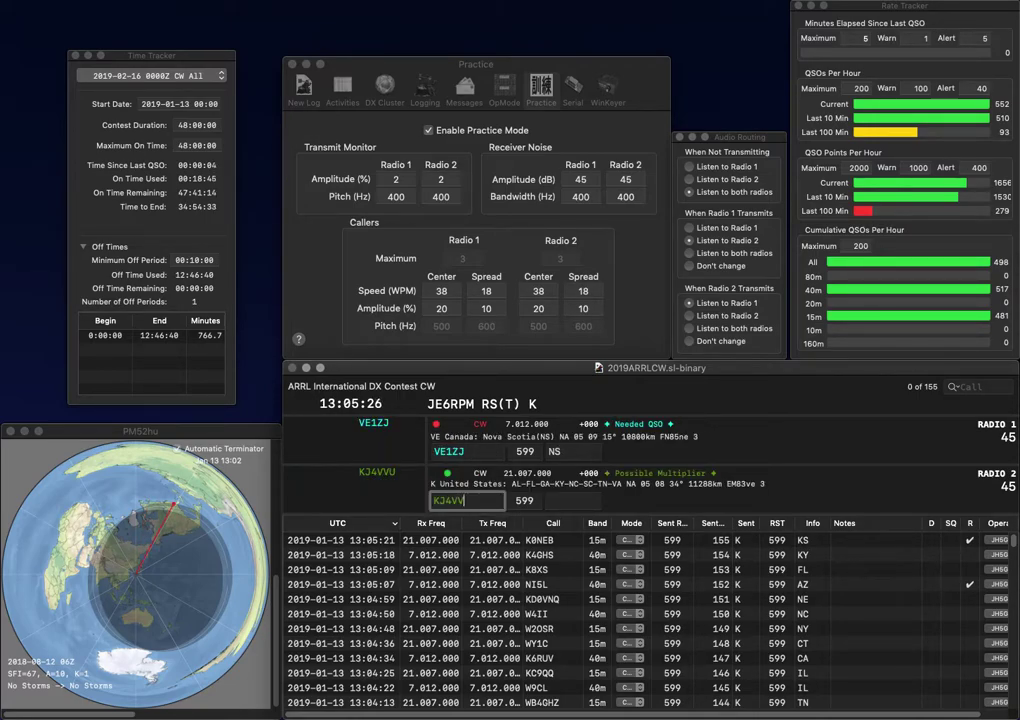
text(U)
key(Return)
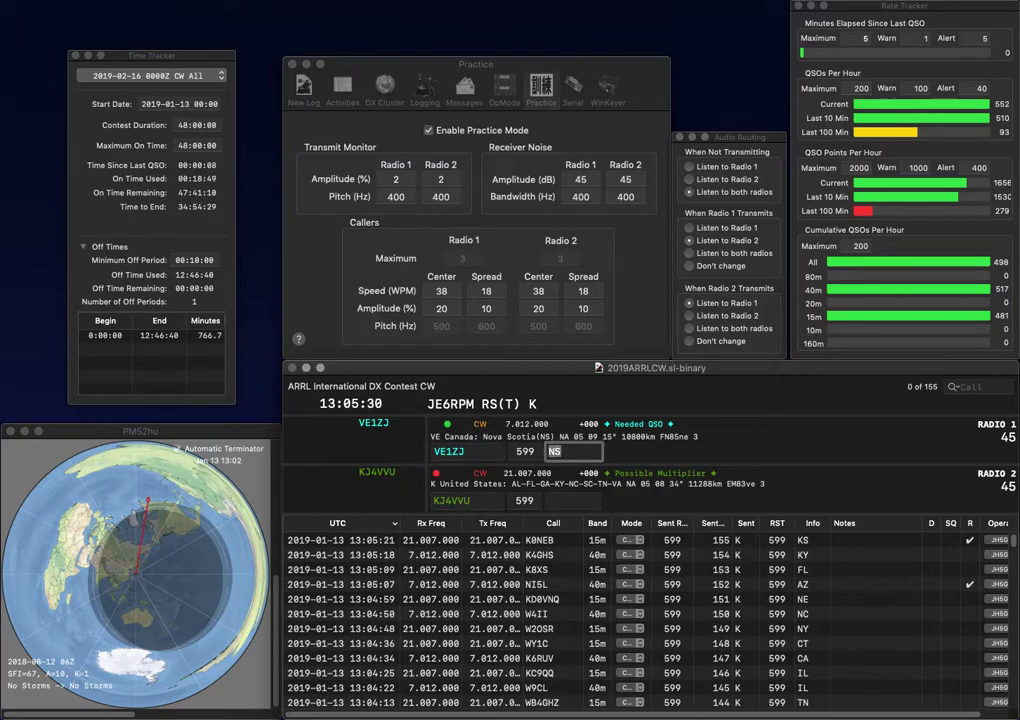
key(Return)
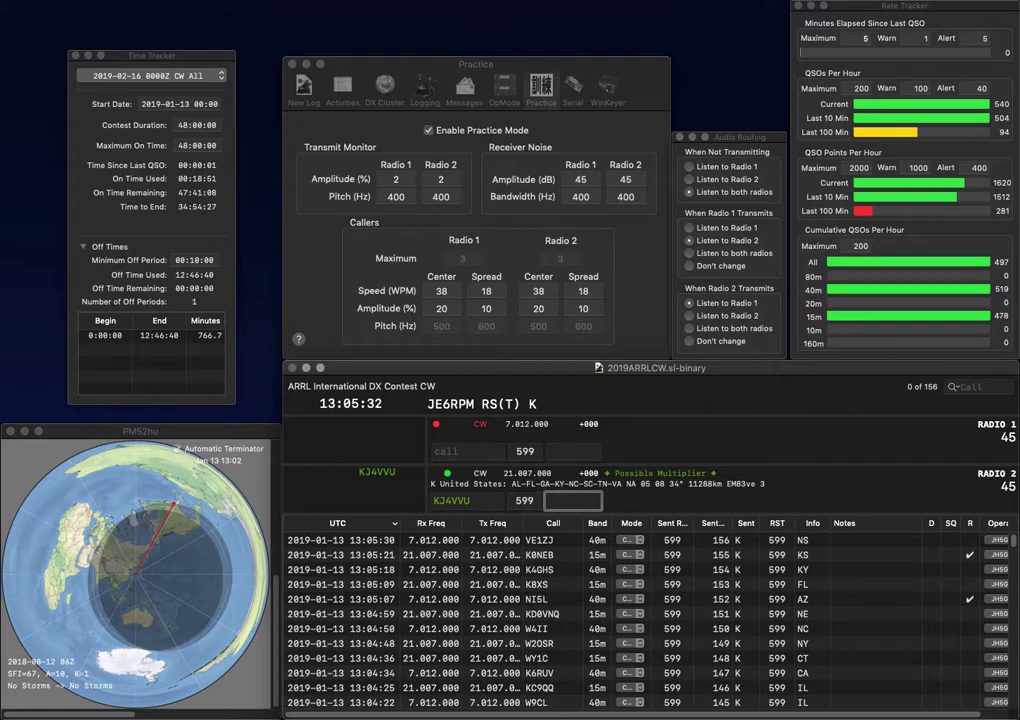
text(VA)
key(Return)
text(R1)
key(BackSpace)
key(BackSpace)
text(W)
key(BackSpace)
text(R)
key(Return)
text(W)
key(Return)
key(BackSpace)
text(W)
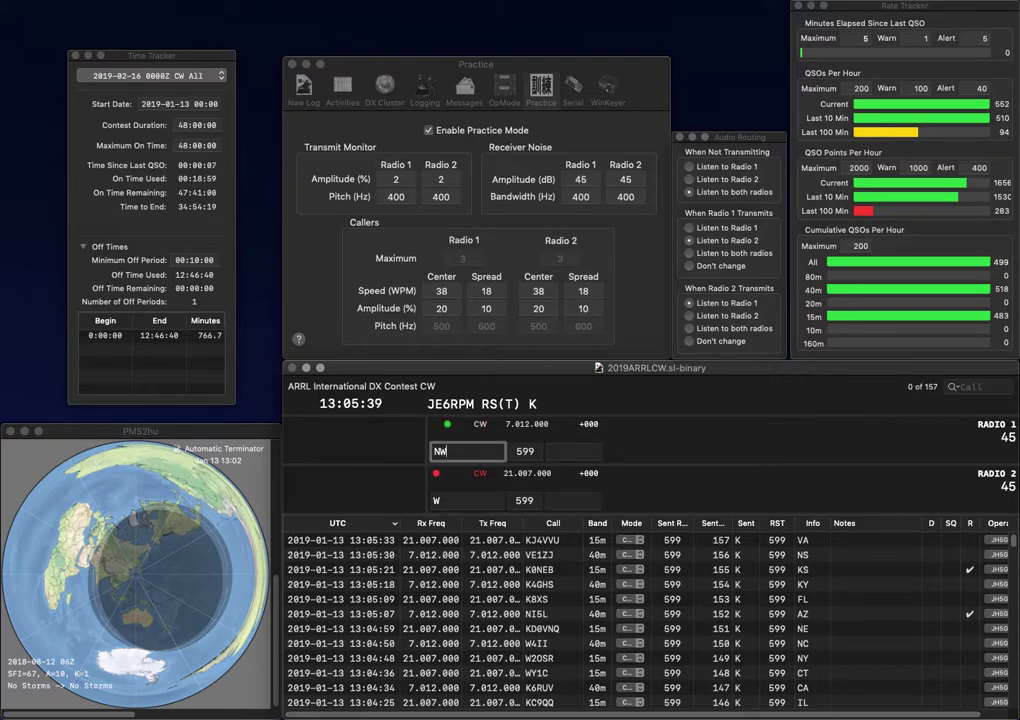
text(4W)
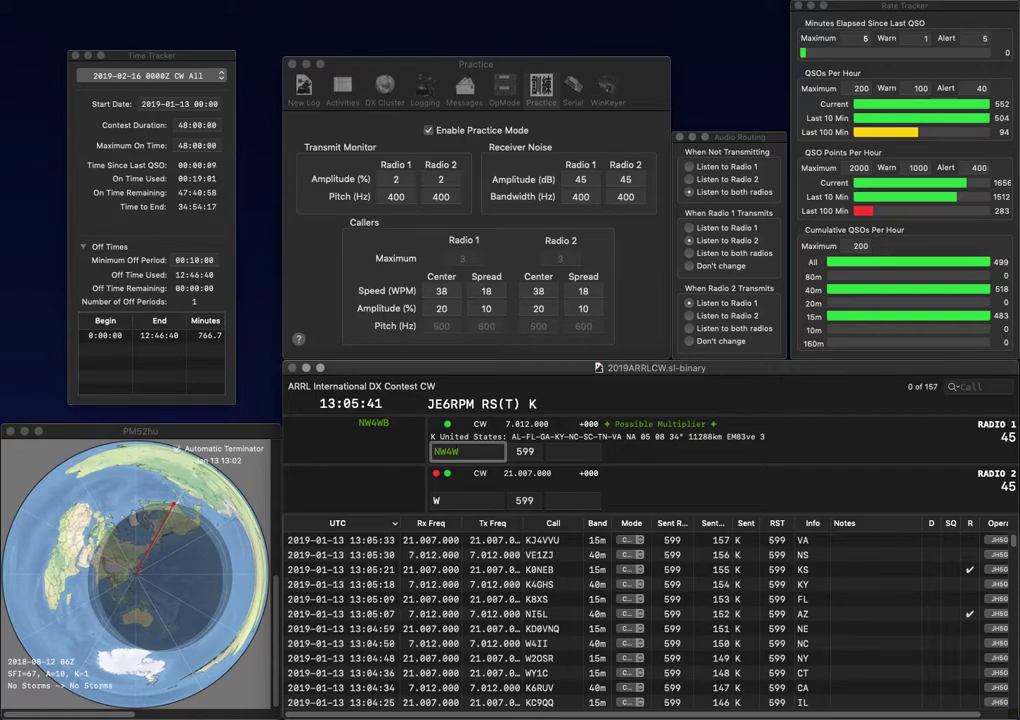
text(B)
key(Return)
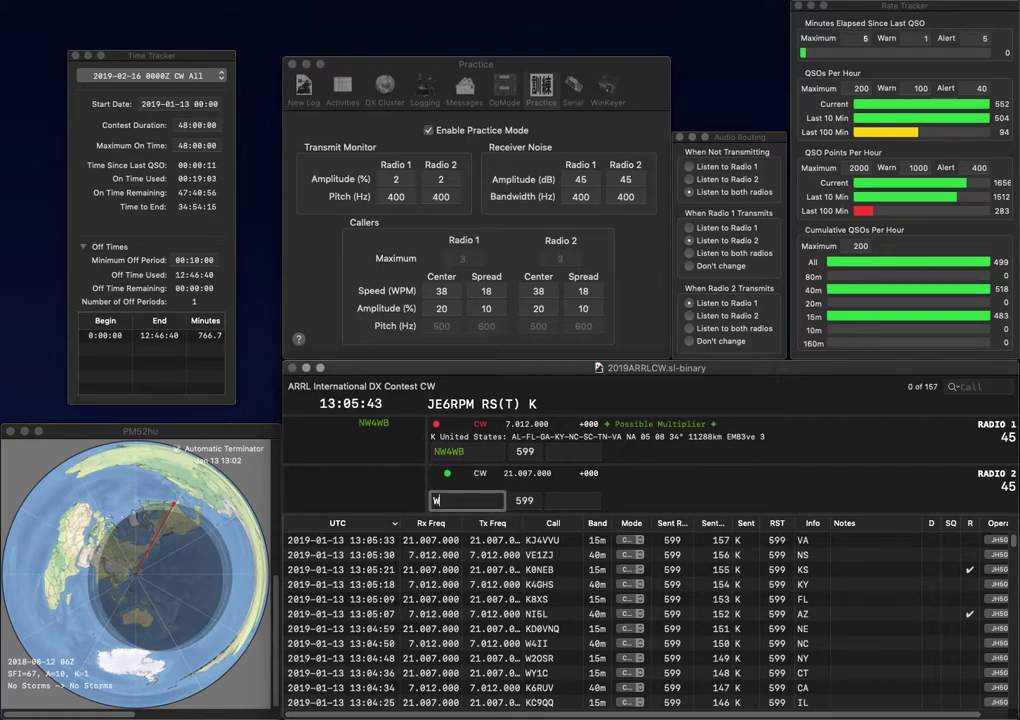
text(KD0)
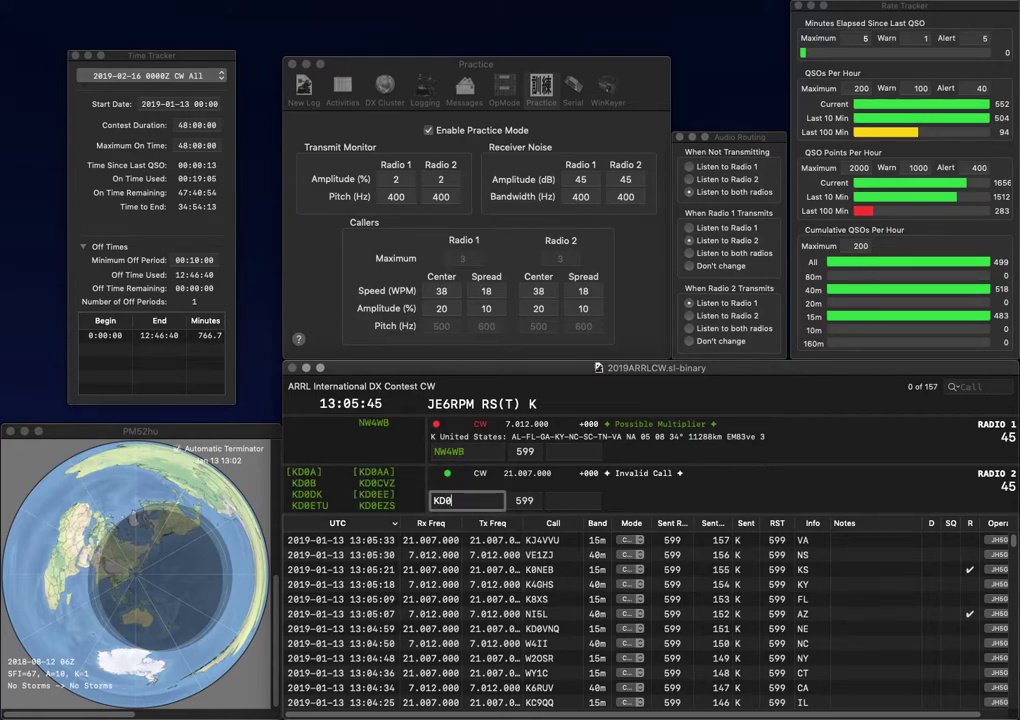
text(Z)
key(Return)
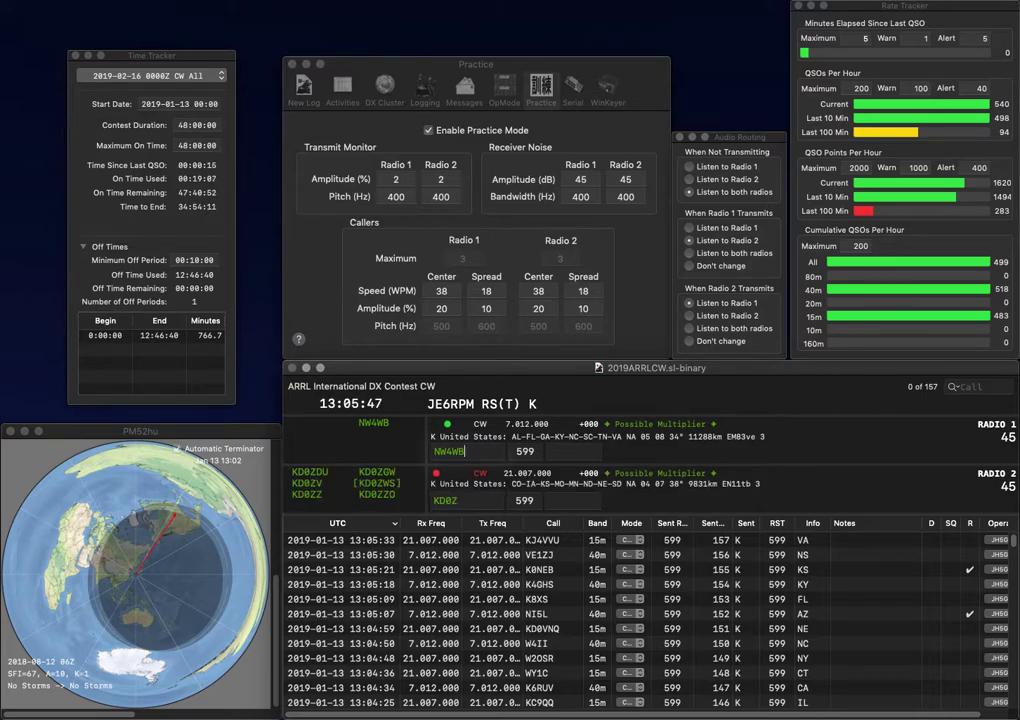
text(NC)
key(Return)
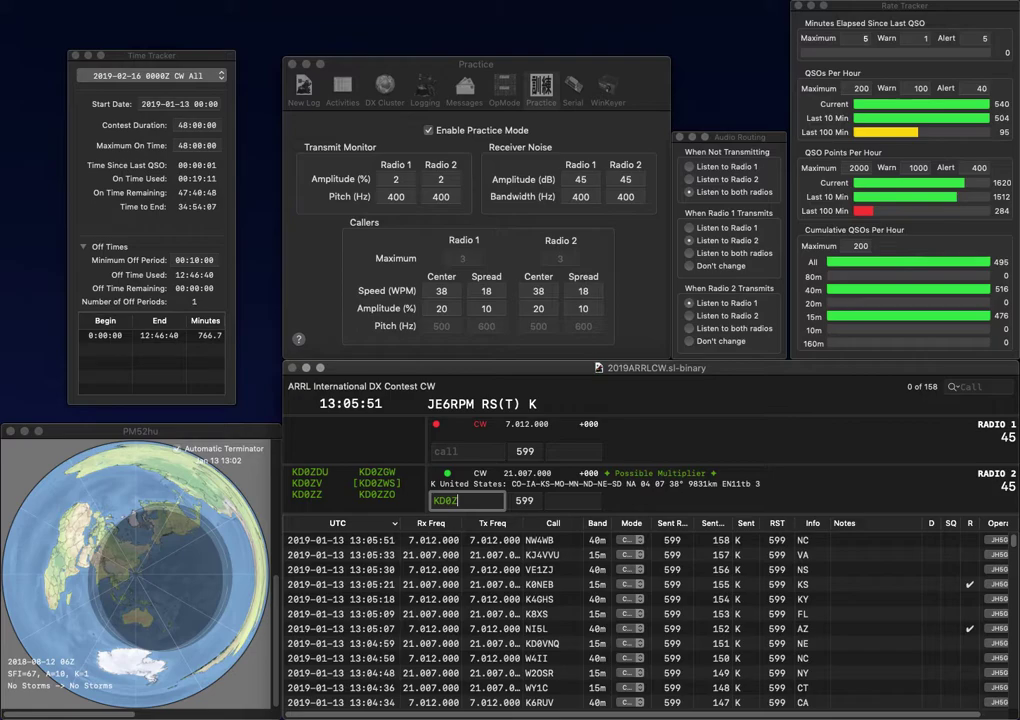
text(GW)
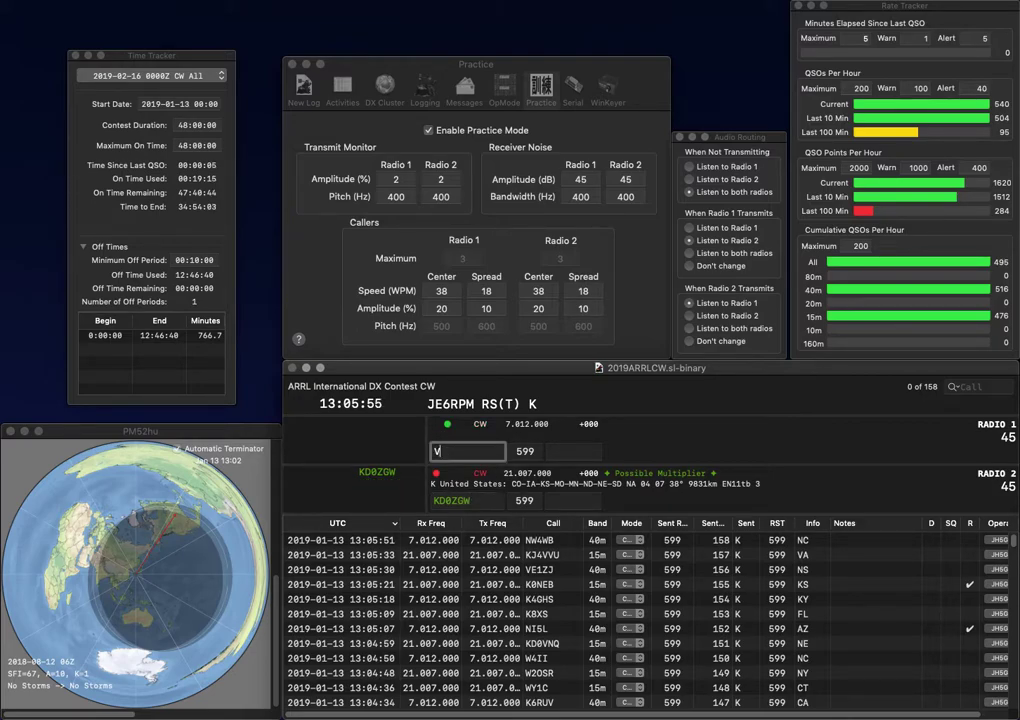
text(V)
key(Return)
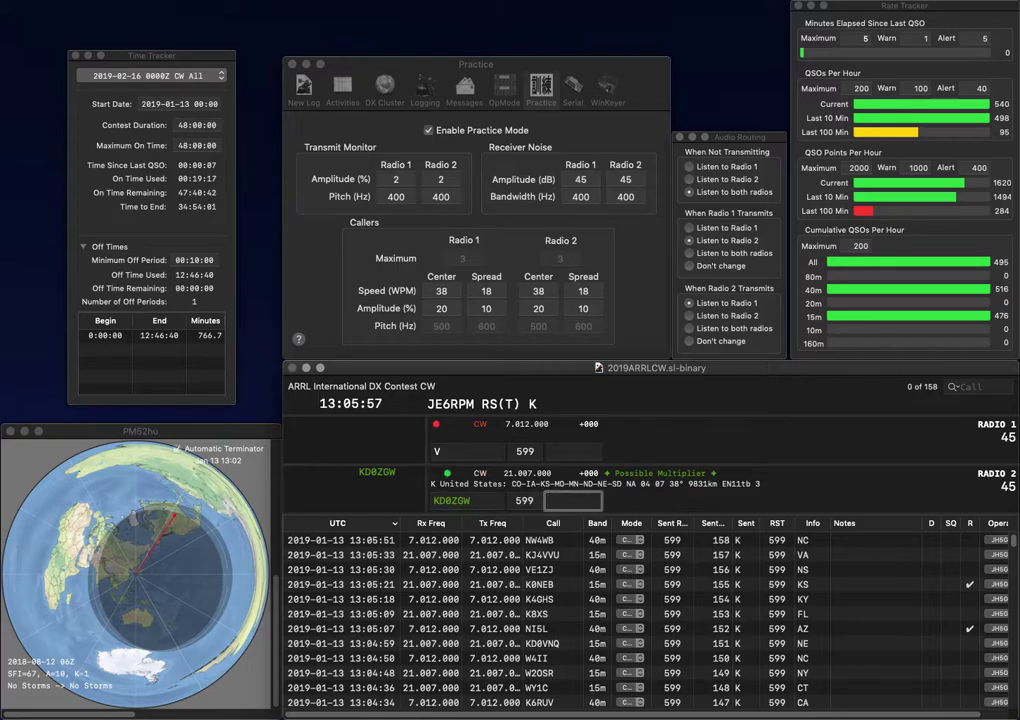
text(NE)
key(Return)
text(KG5L)
key(Return)
text(8MCD)
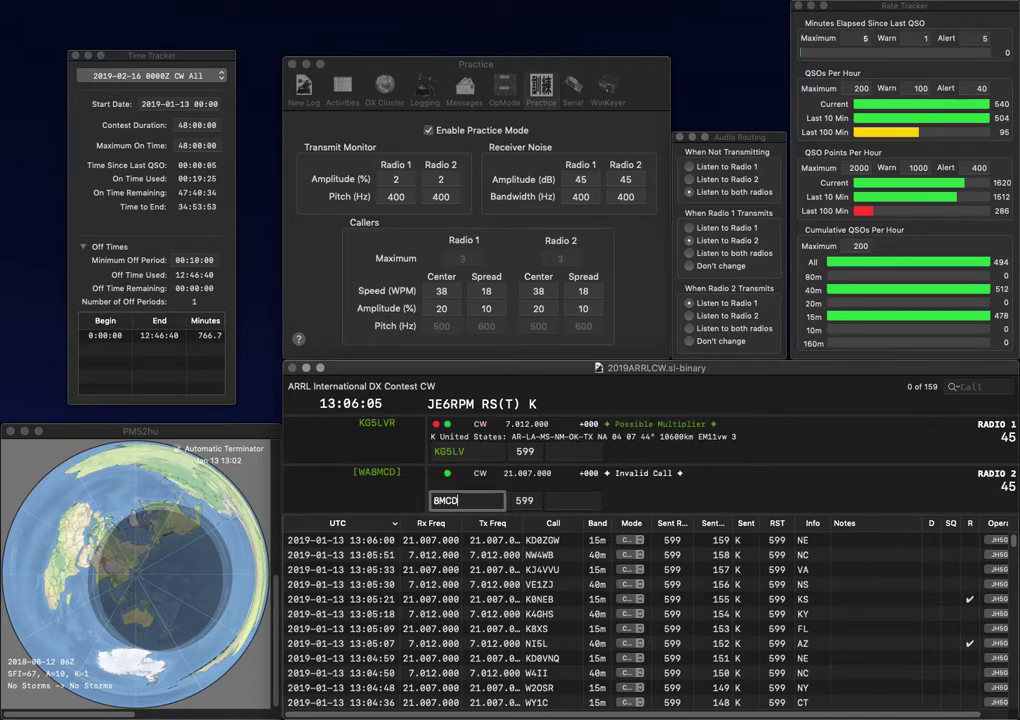
key(super+Left)
text(WA)
key(Return)
text(R)
key(Return)
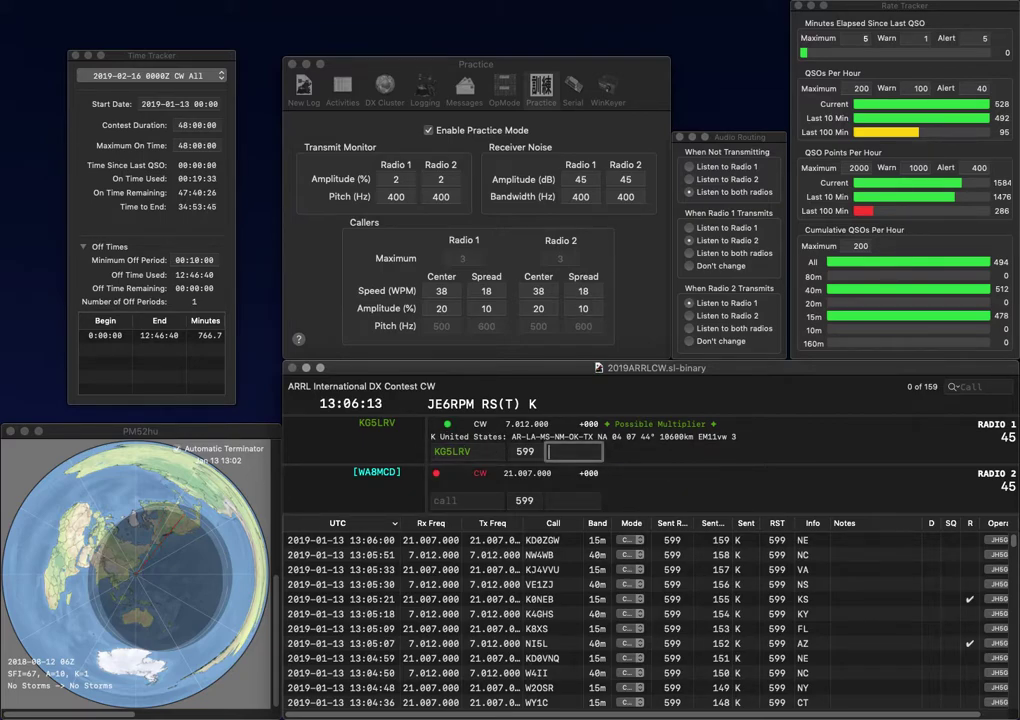
key(Return)
text(OK)
key(Return)
text(AK9)
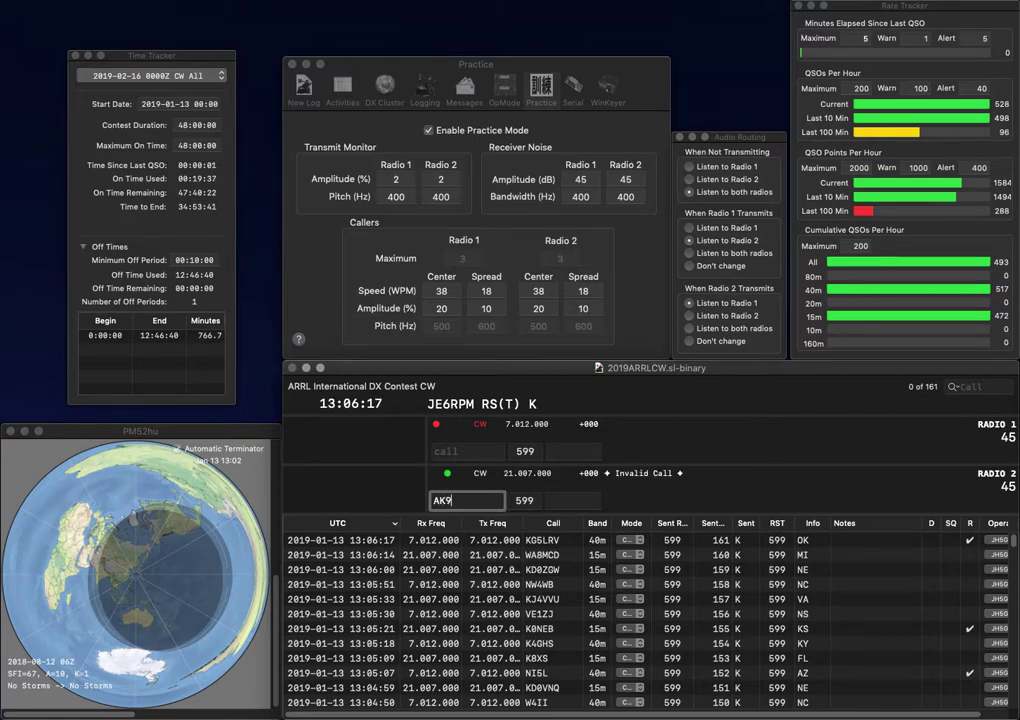
text(D)
key(Return)
text(NE8D)
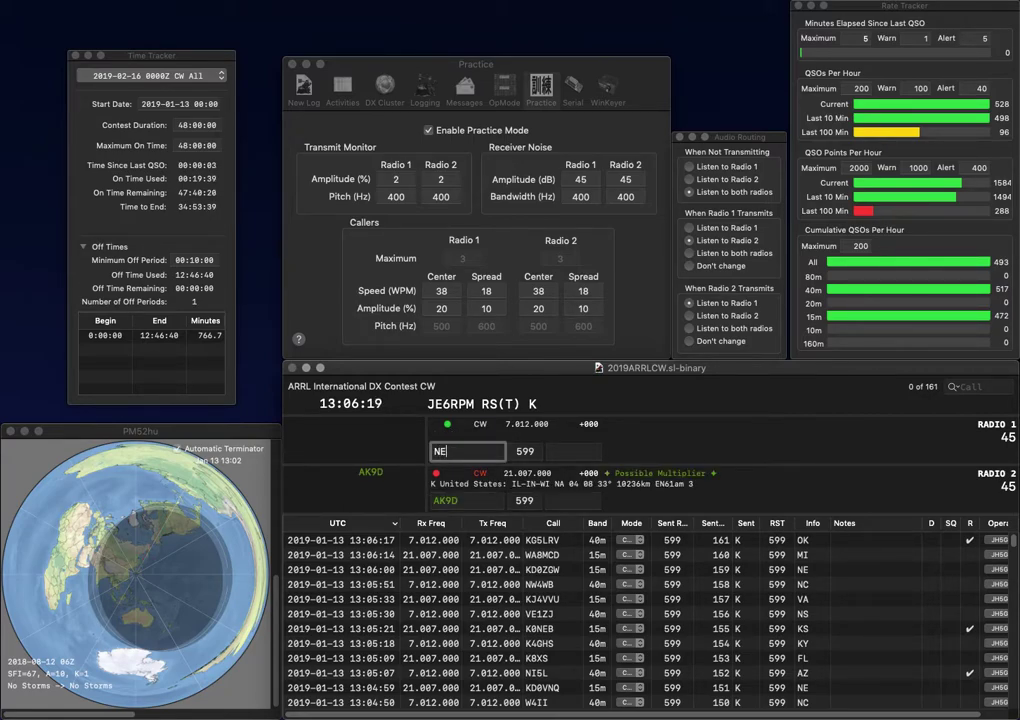
key(Return)
key(Tab)
key(space)
text(IL)
key(Return)
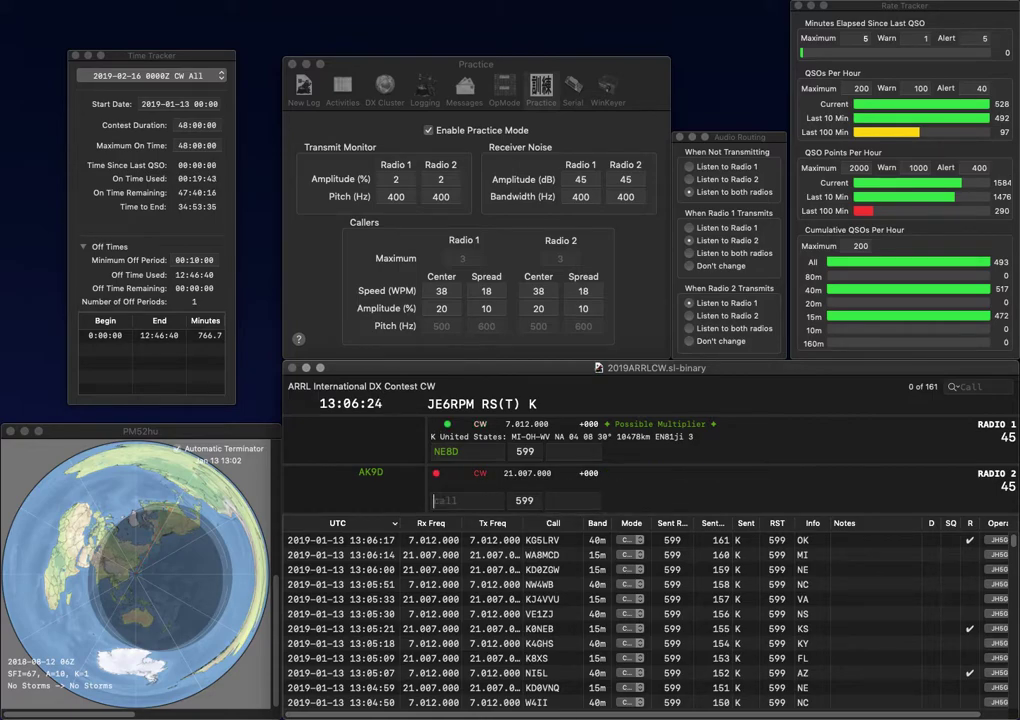
key(BackSpace)
key(BackSpace)
text(7D)
key(Return)
text(KC6ZWT)
key(Return)
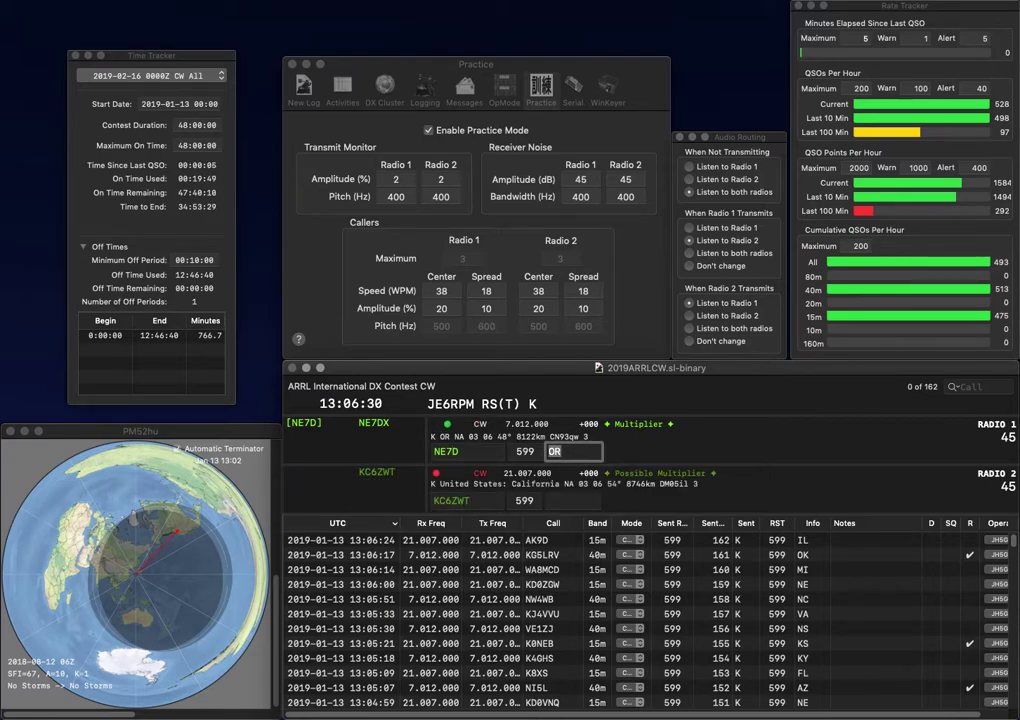
key(Tab)
key(Tab)
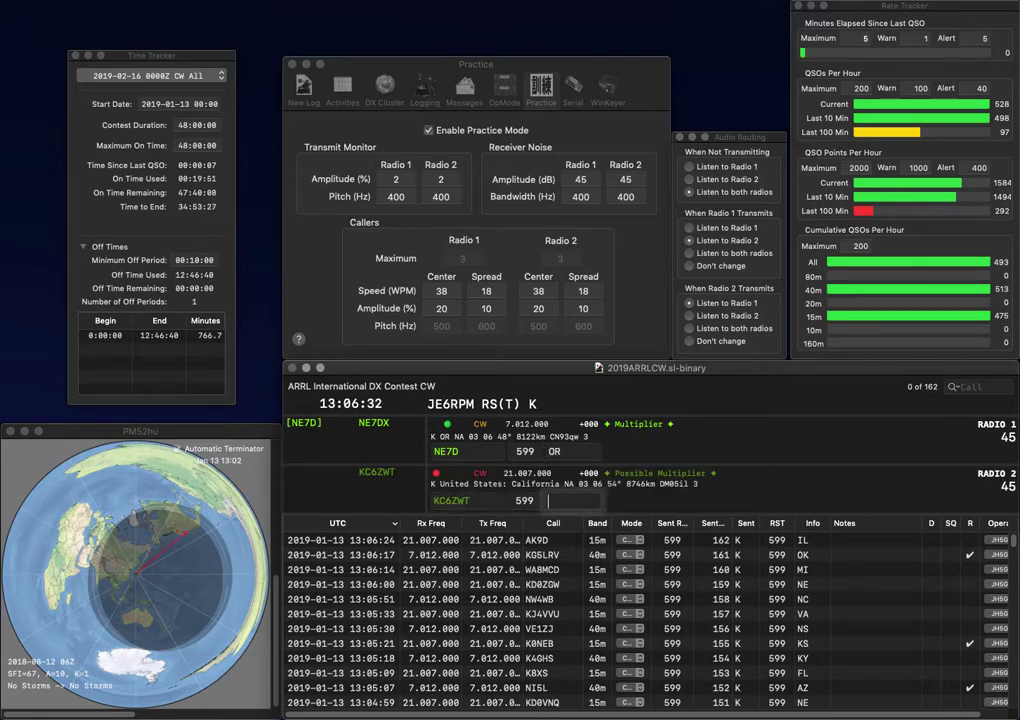
text(CA)
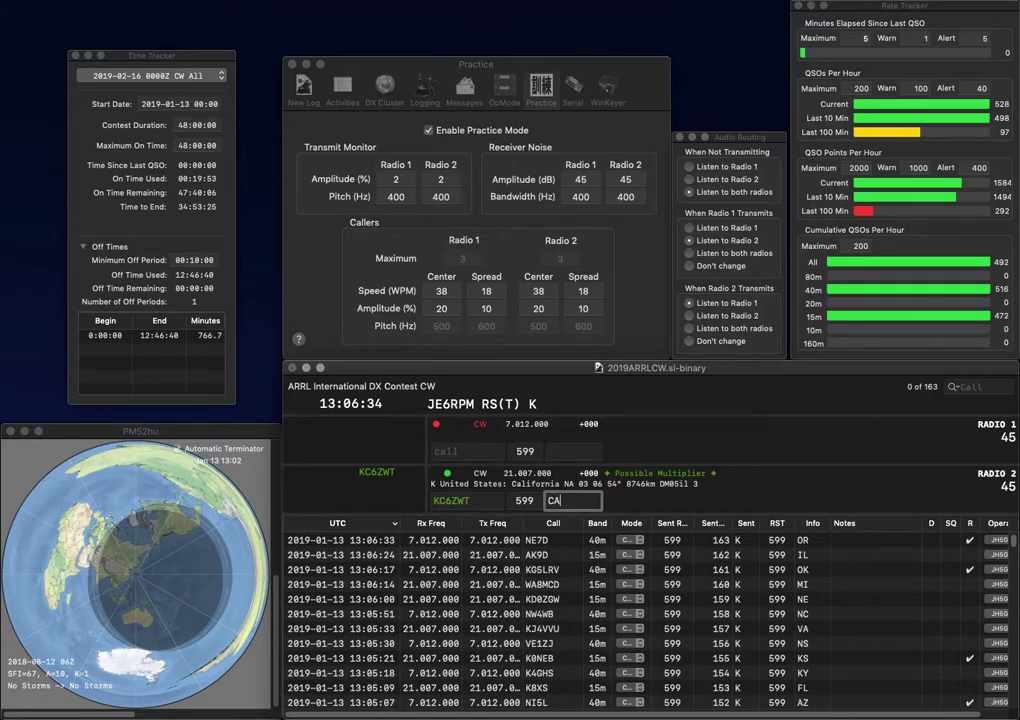
key(Return)
text(K8TE)
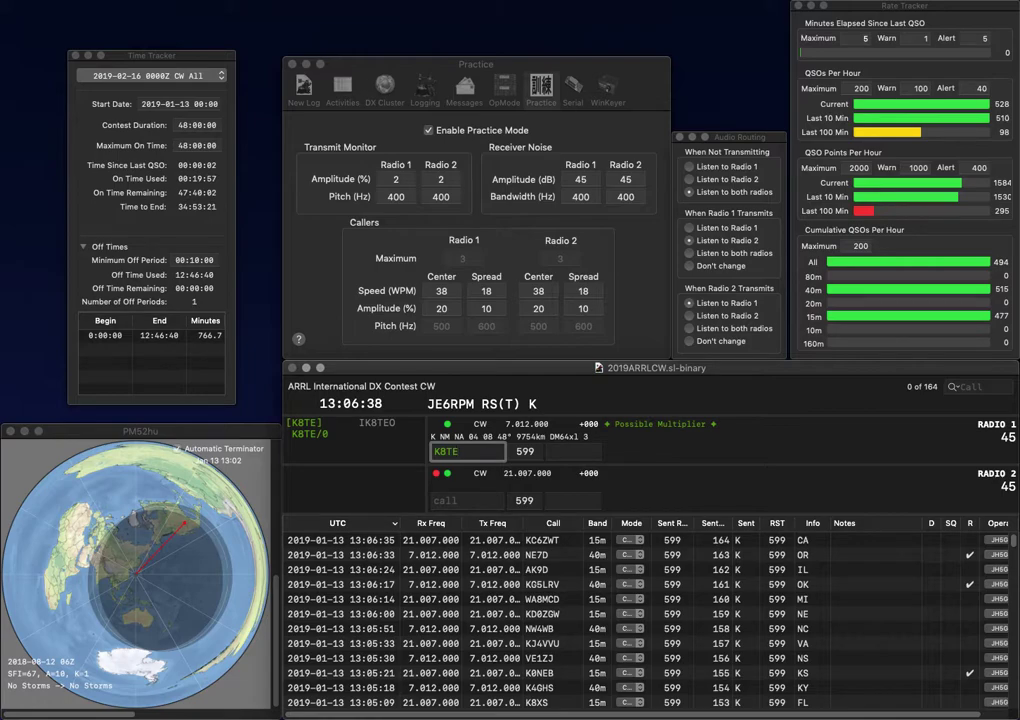
key(Return)
text(/0)
key(Down)
text(AKW)
key(Home)
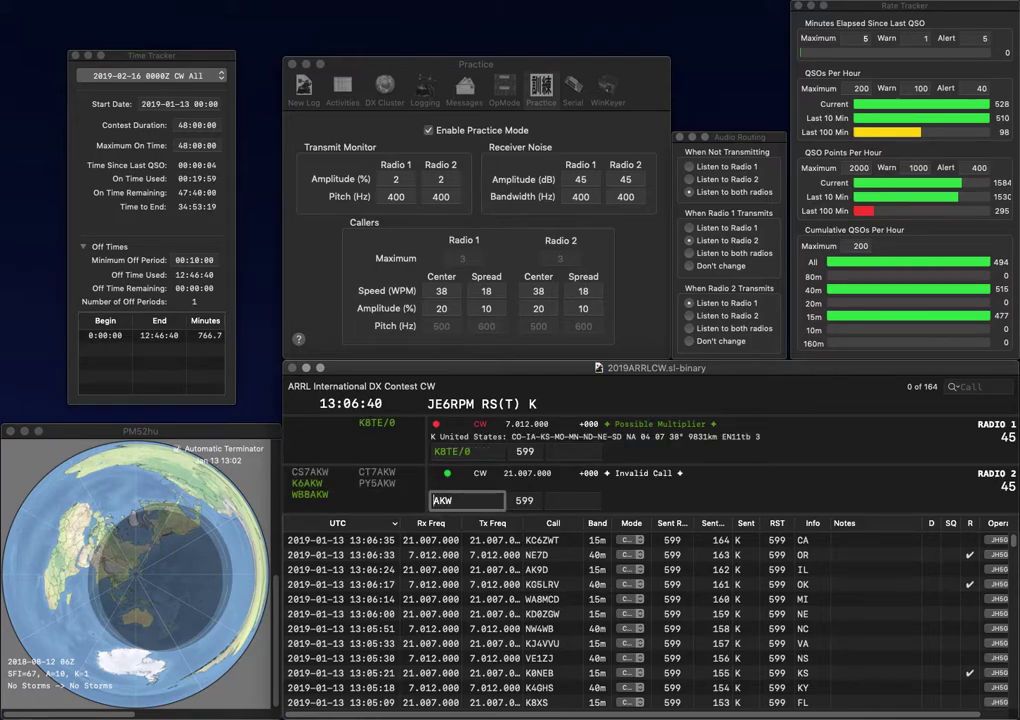
text(K6)
key(Return)
key(Up)
key(space)
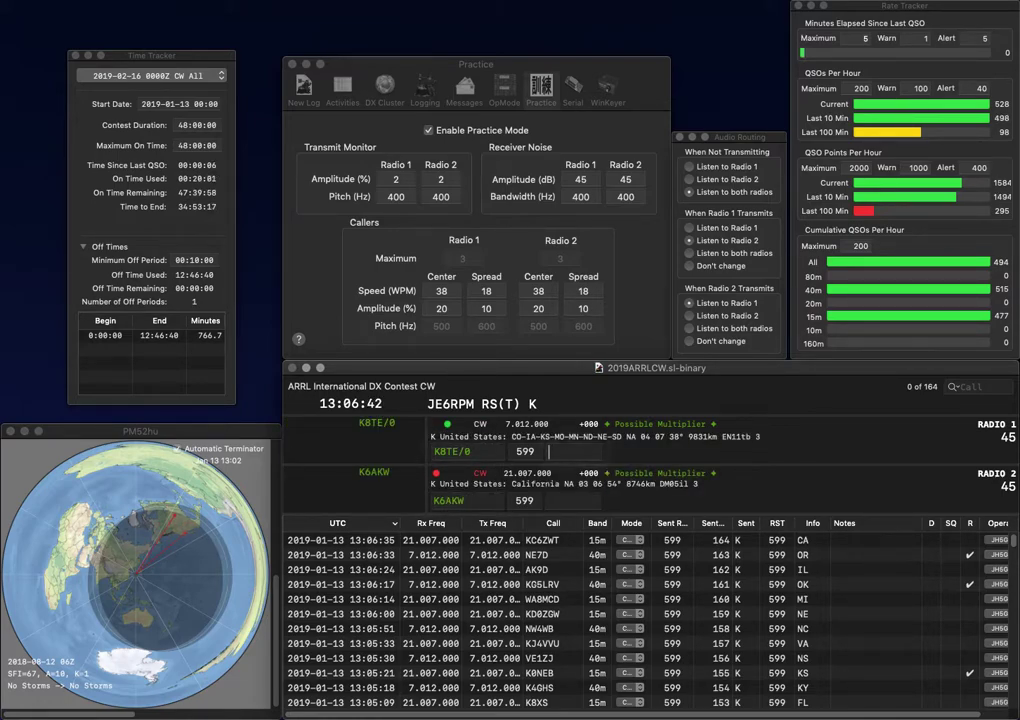
text(K)
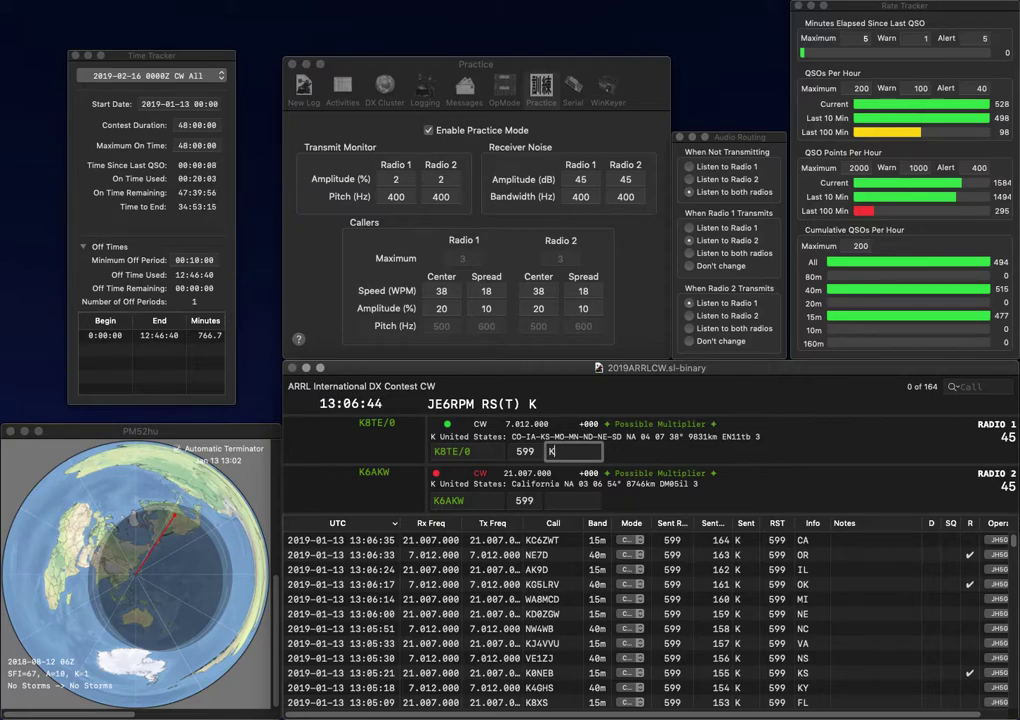
text(S)
key(Return)
text(CA)
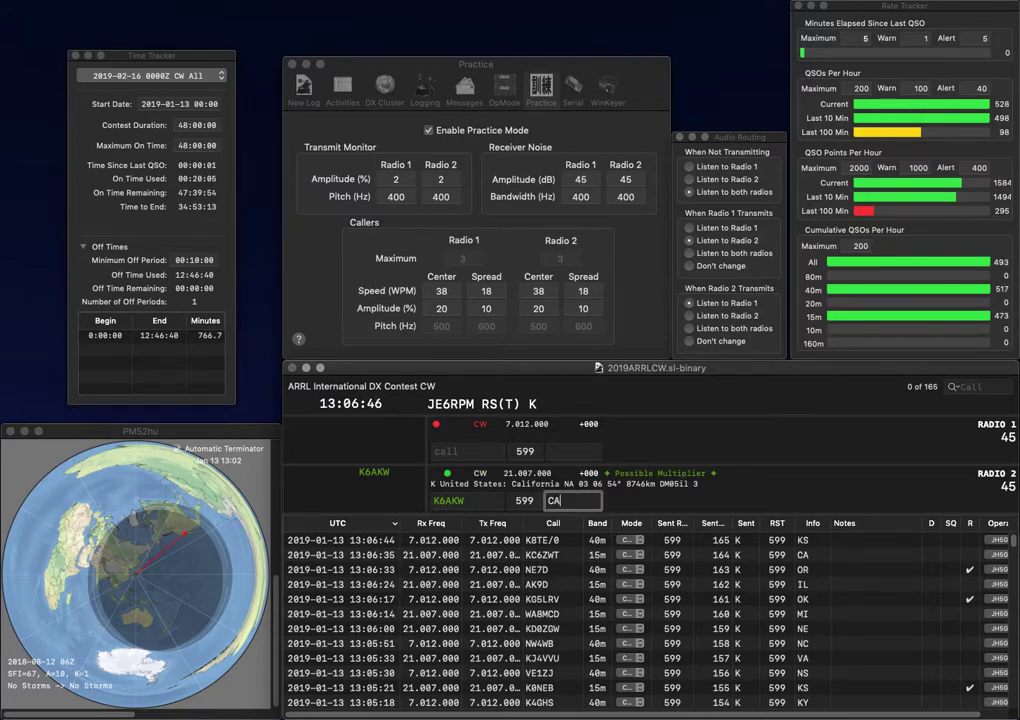
key(Return)
text(K)
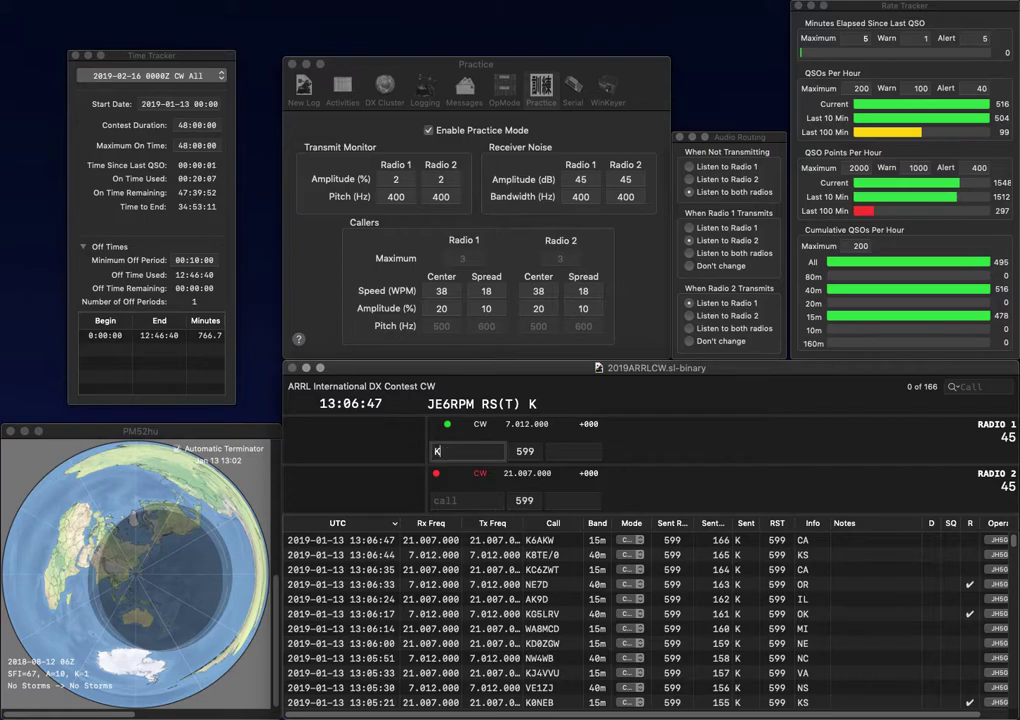
text(2PM)
key(Return)
text(AF5UX)
key(Return)
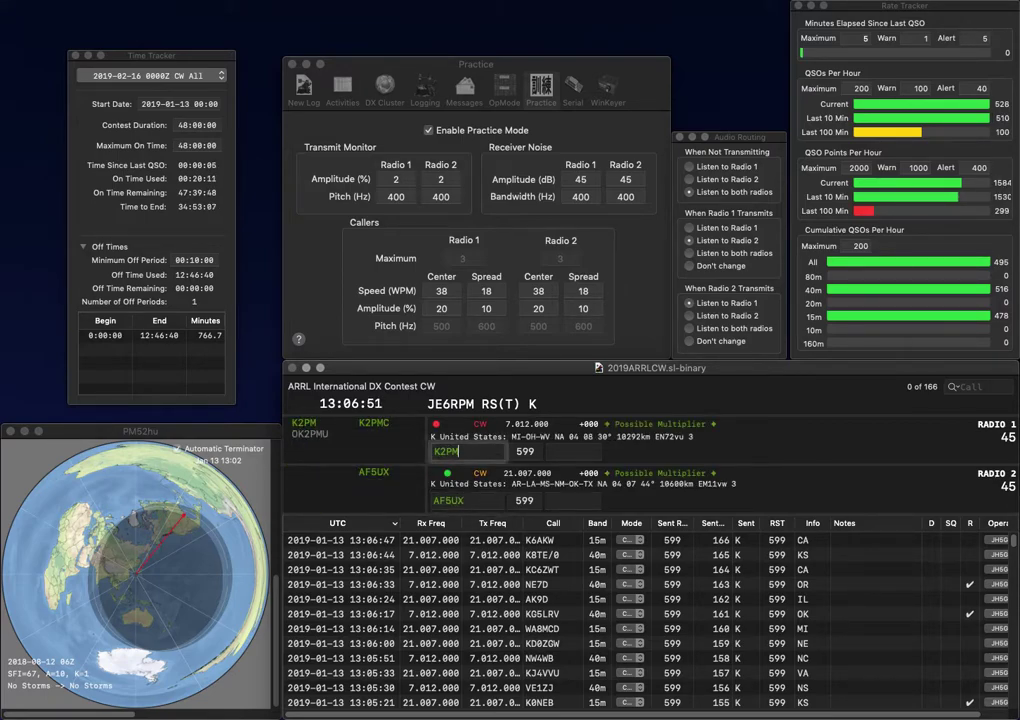
text(MI)
key(Return)
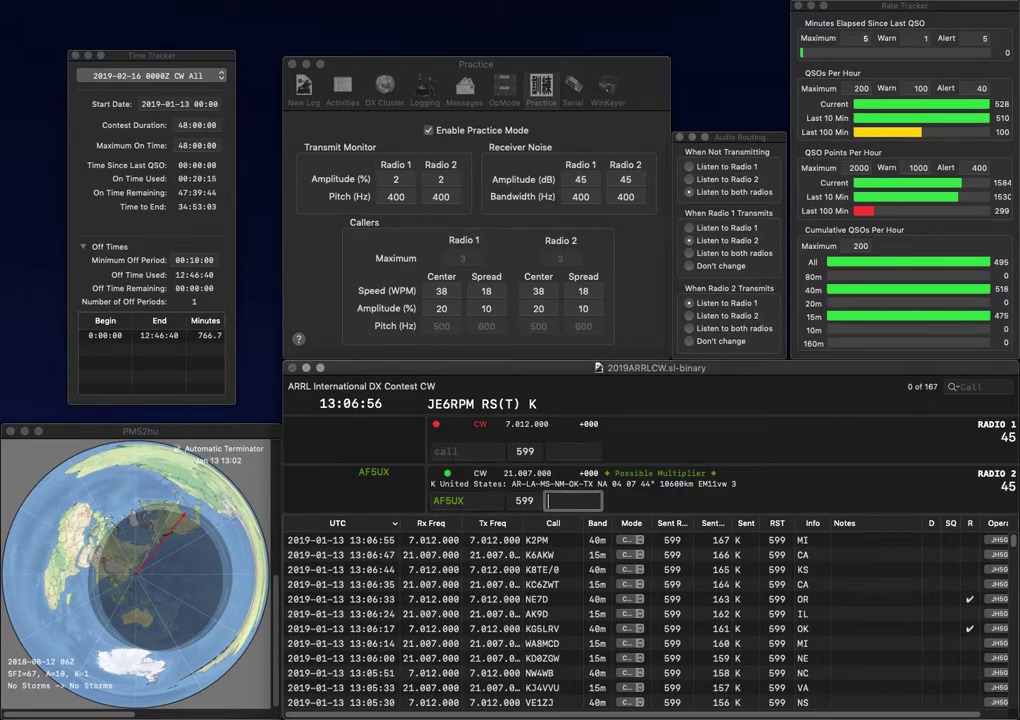
text(OK)
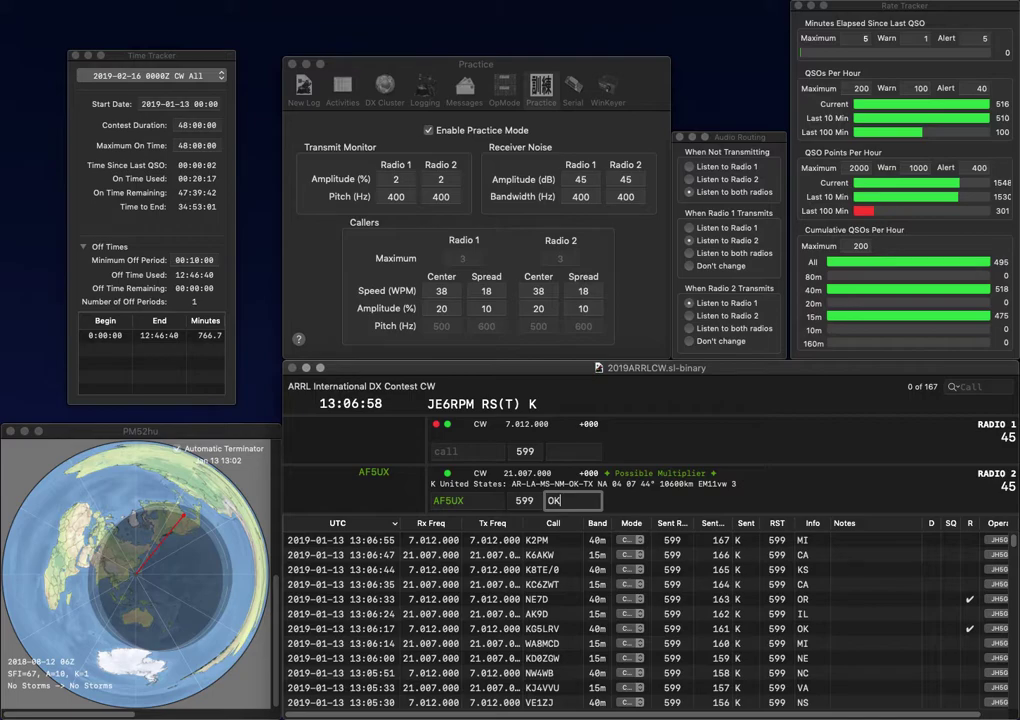
key(Return)
text(K8CJY)
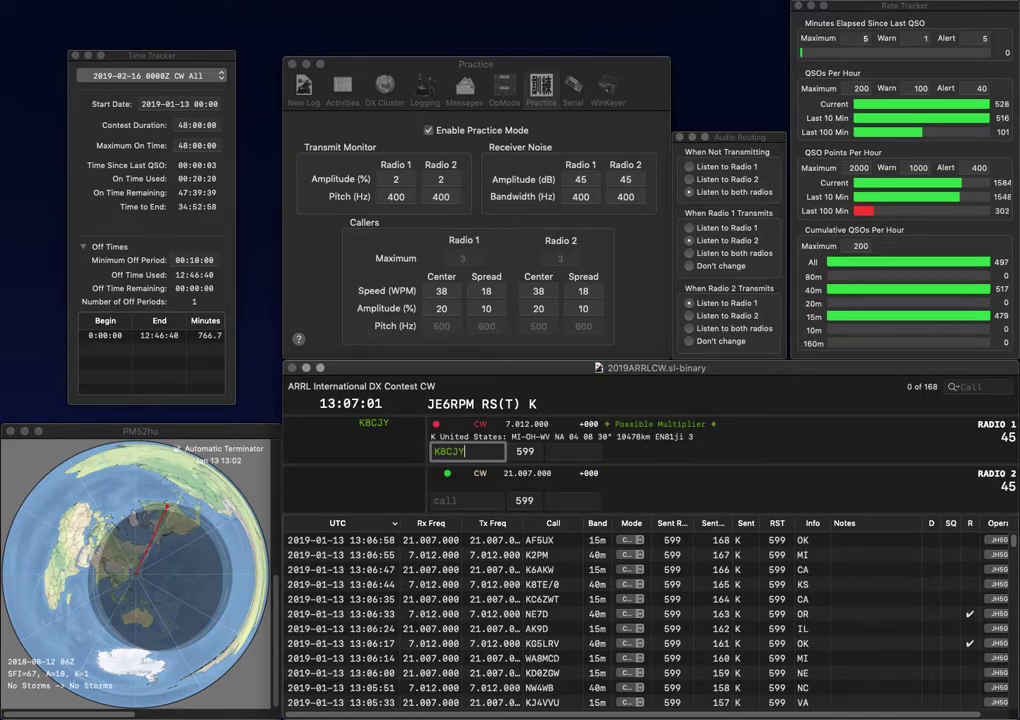
key(Return)
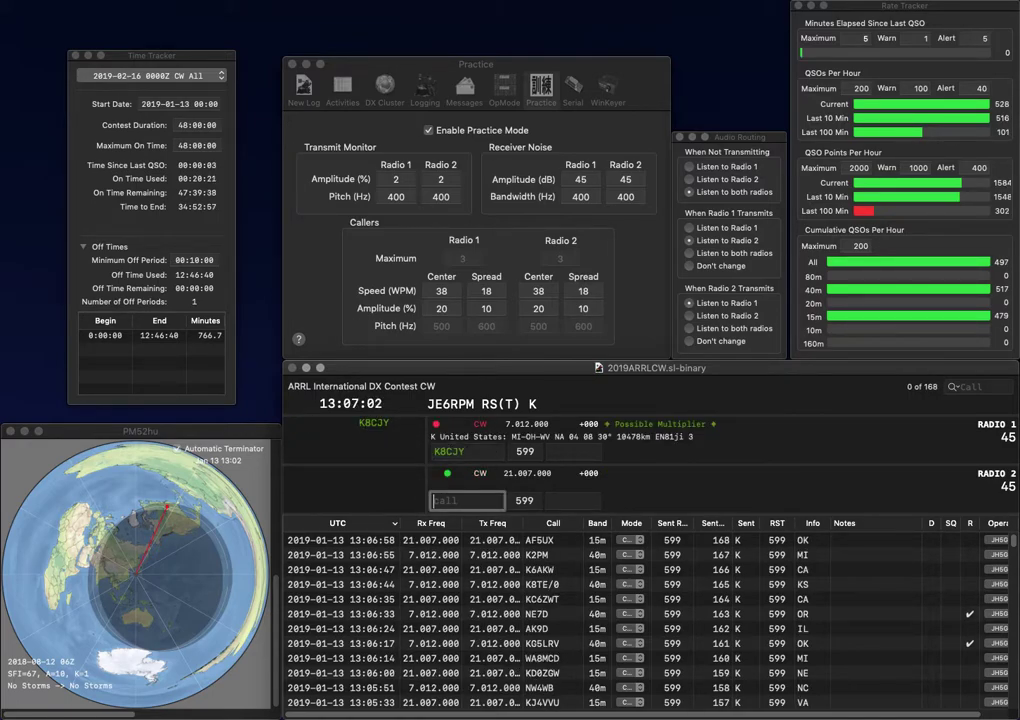
text(CPM)
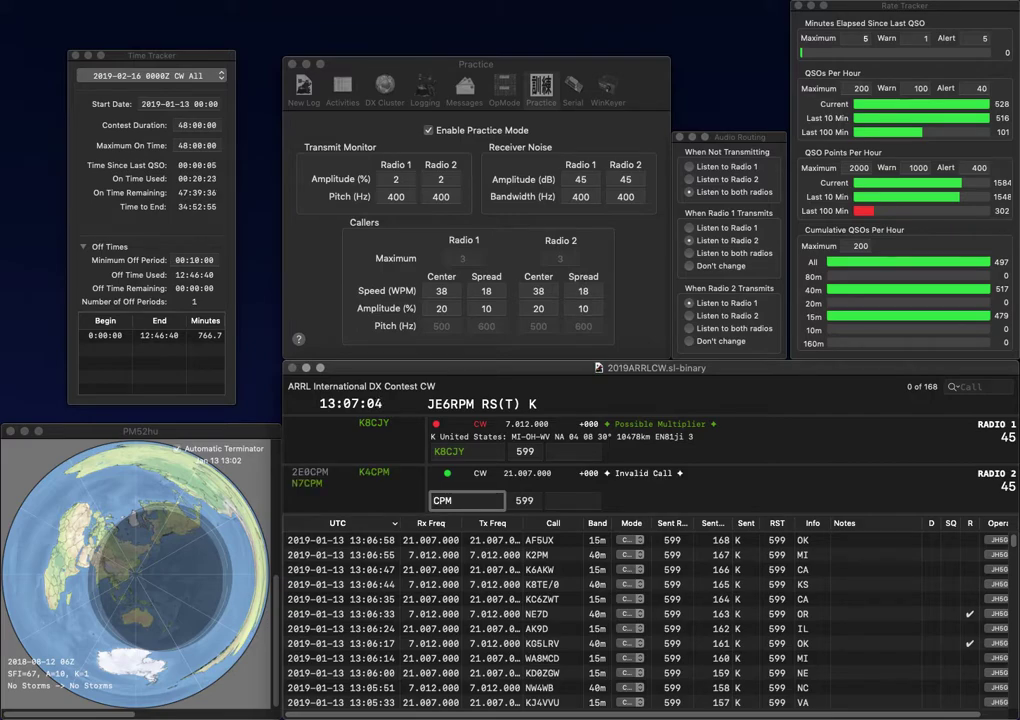
text(N7)
key(Return)
key(space)
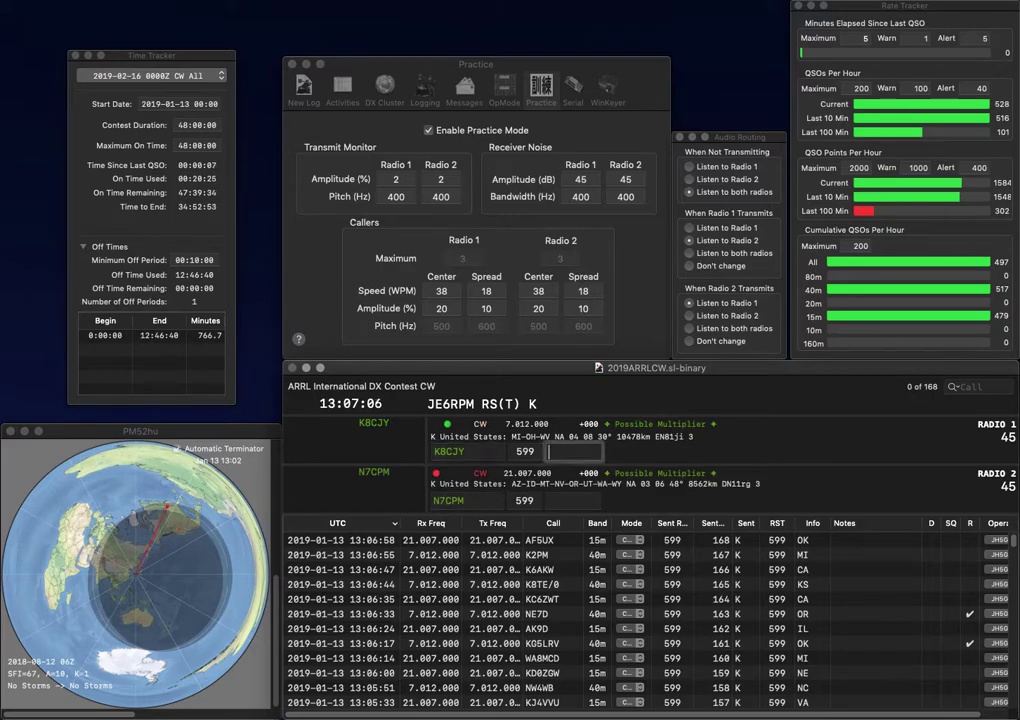
text(MI)
key(Return)
key(space)
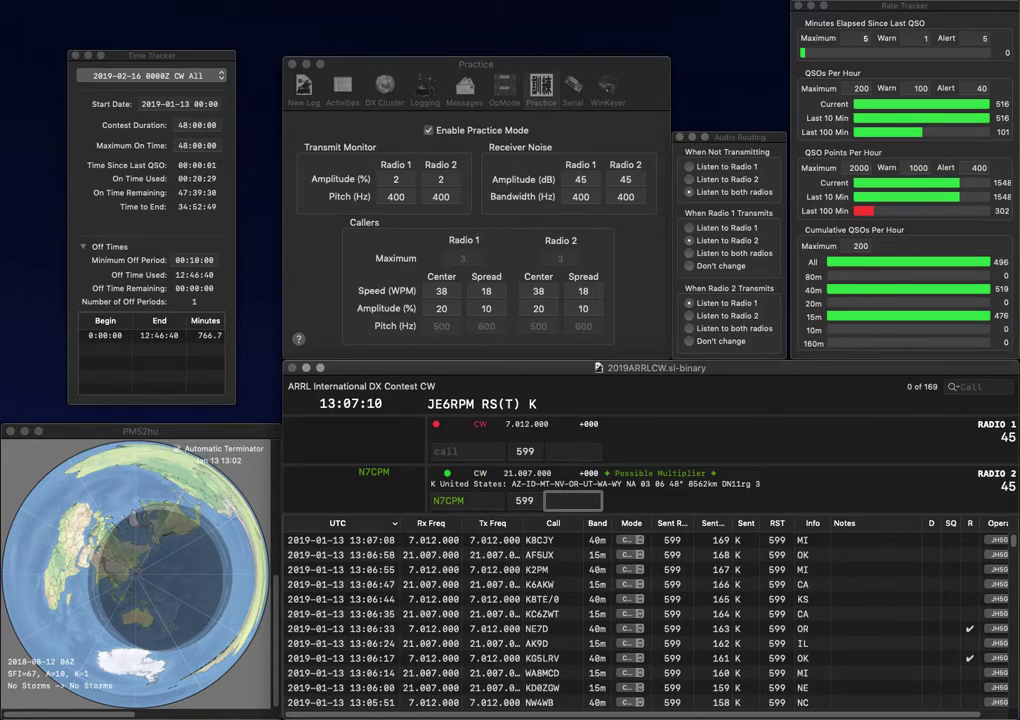
text(NV)
key(Return)
text(W6RS)
key(Return)
text(VE)
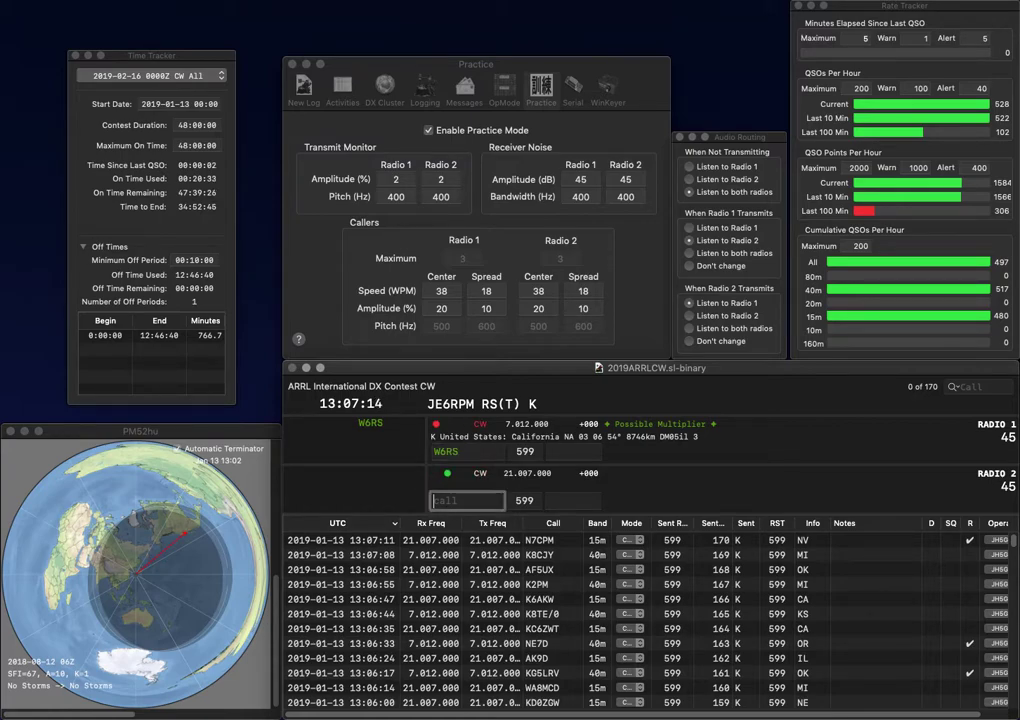
text(4FEEL)
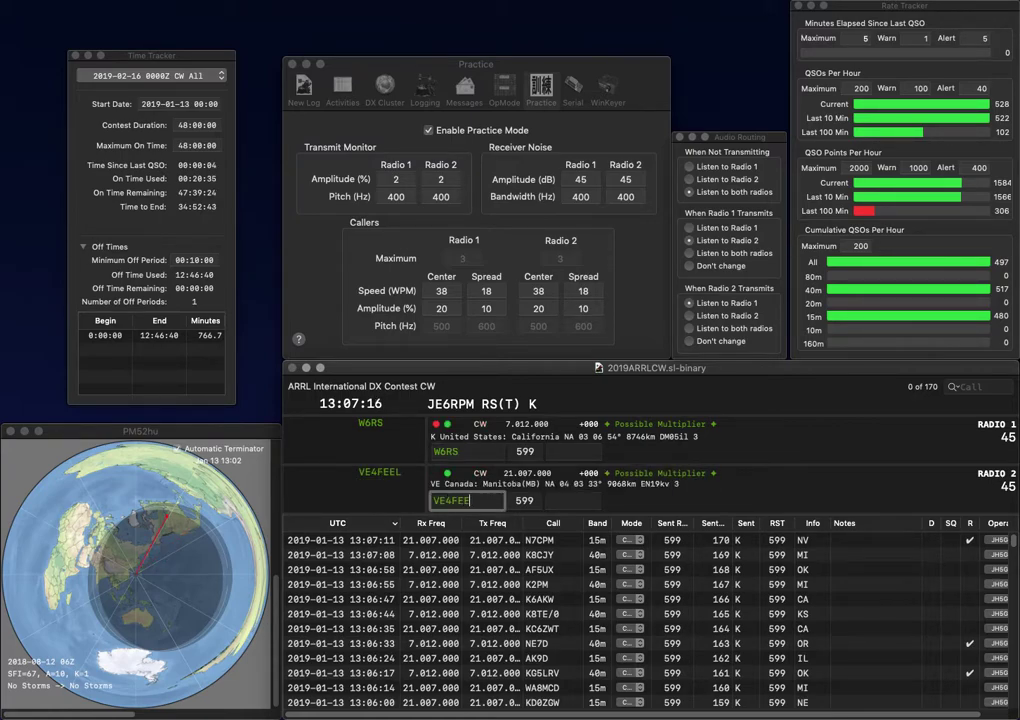
key(BackSpace)
key(BackSpace)
key(Return)
key(Tab)
text(CA)
key(Return)
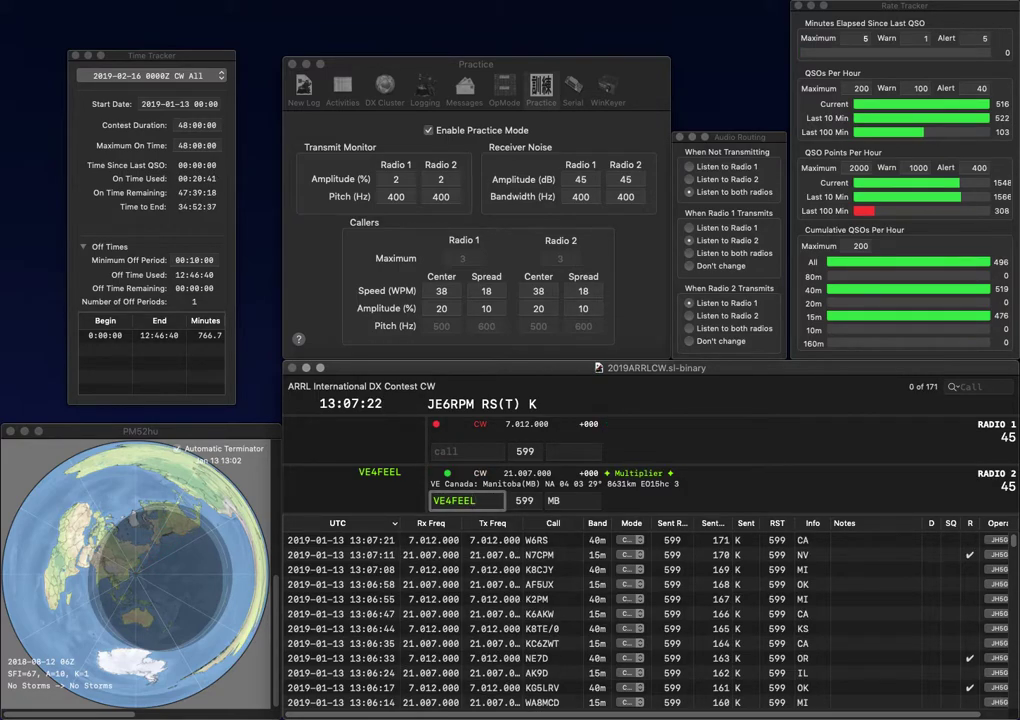
key(Return)
key(Tab)
text(KD8ZQ)
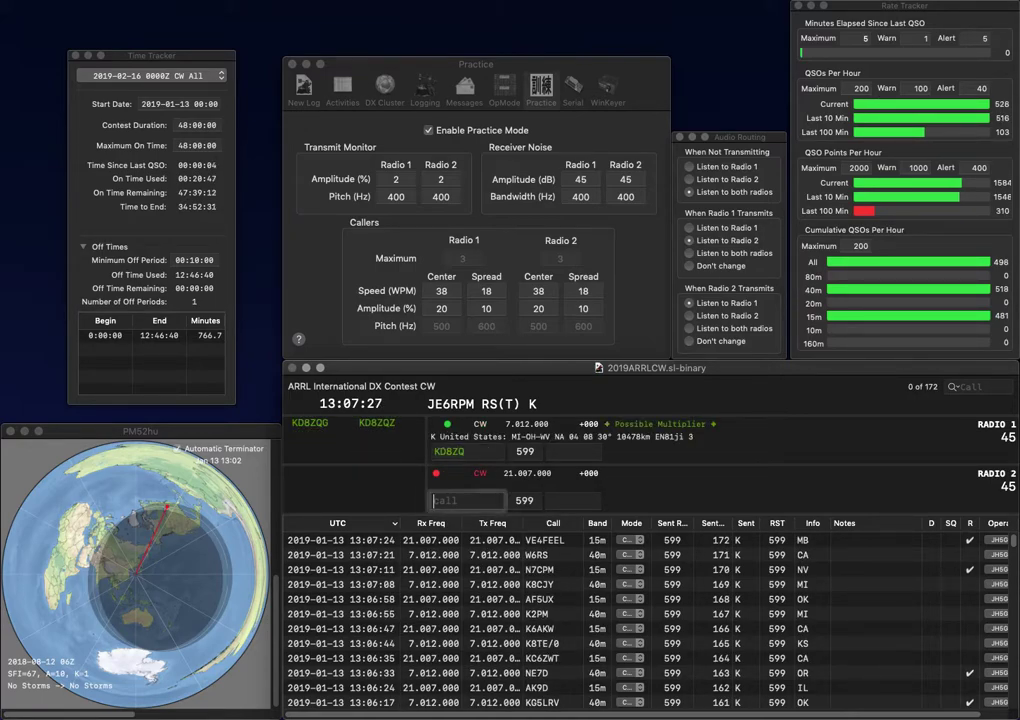
text(G)
key(Return)
text(LVH)
key(BackSpace)
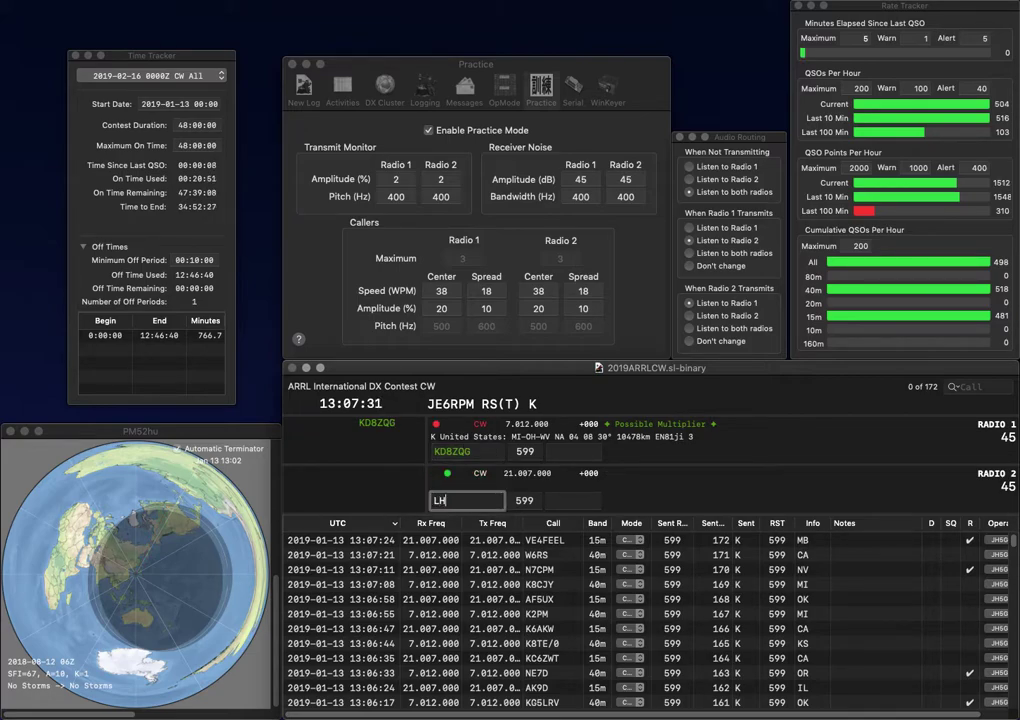
text(P)
key(ctrl+a)
text(KB4)
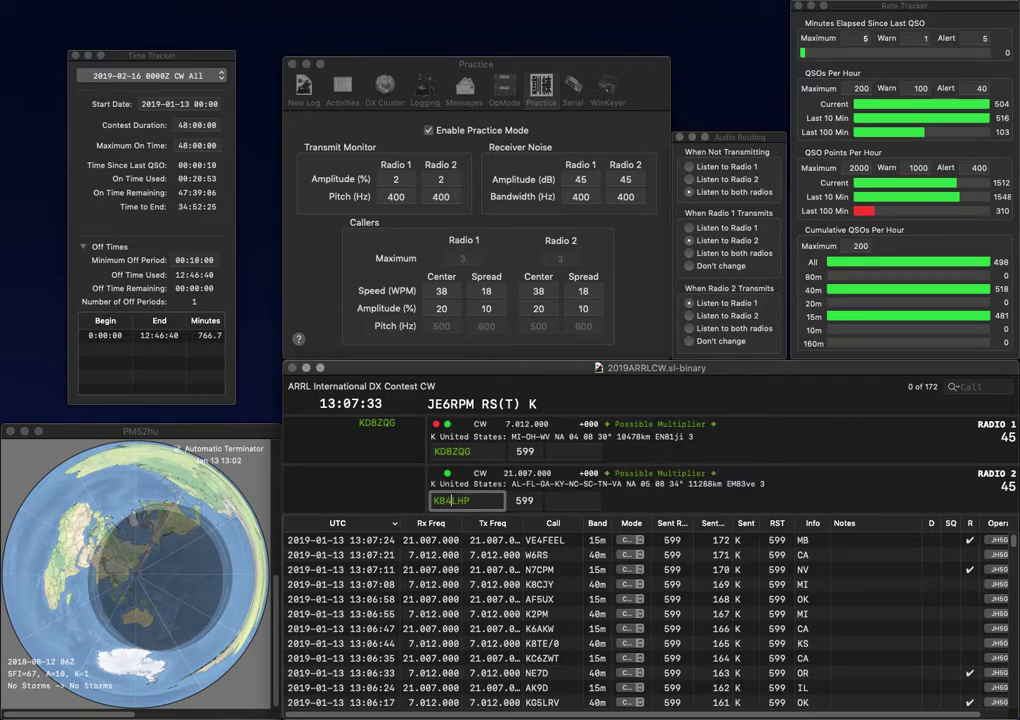
key(Return)
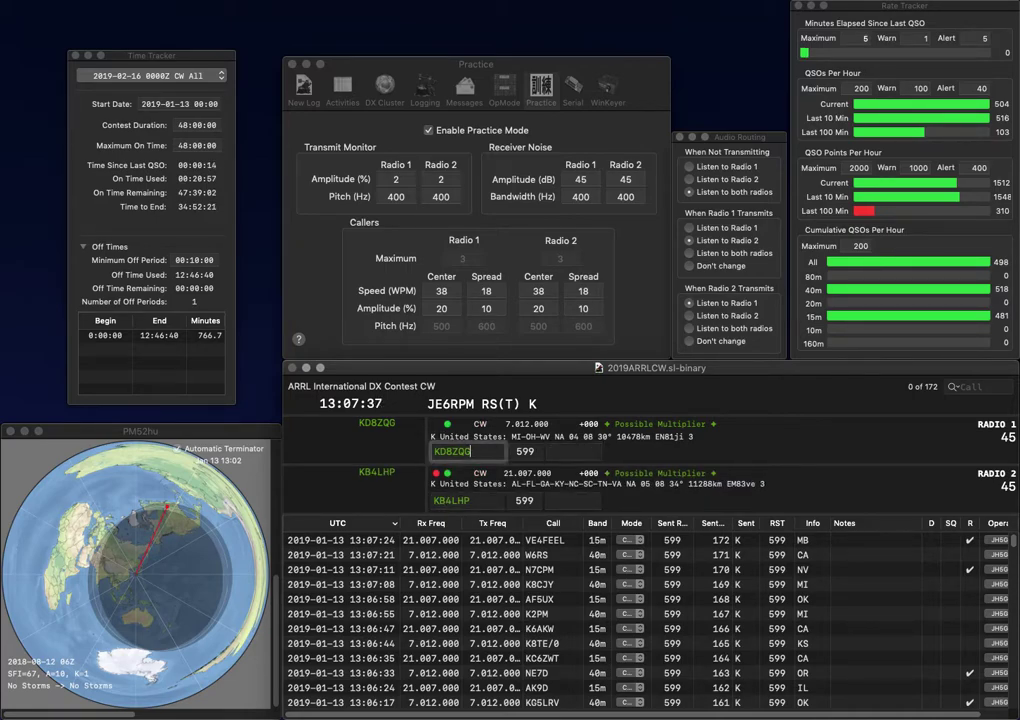
key(Tab)
key(Tab)
text(NC)
key(Return)
key(Return)
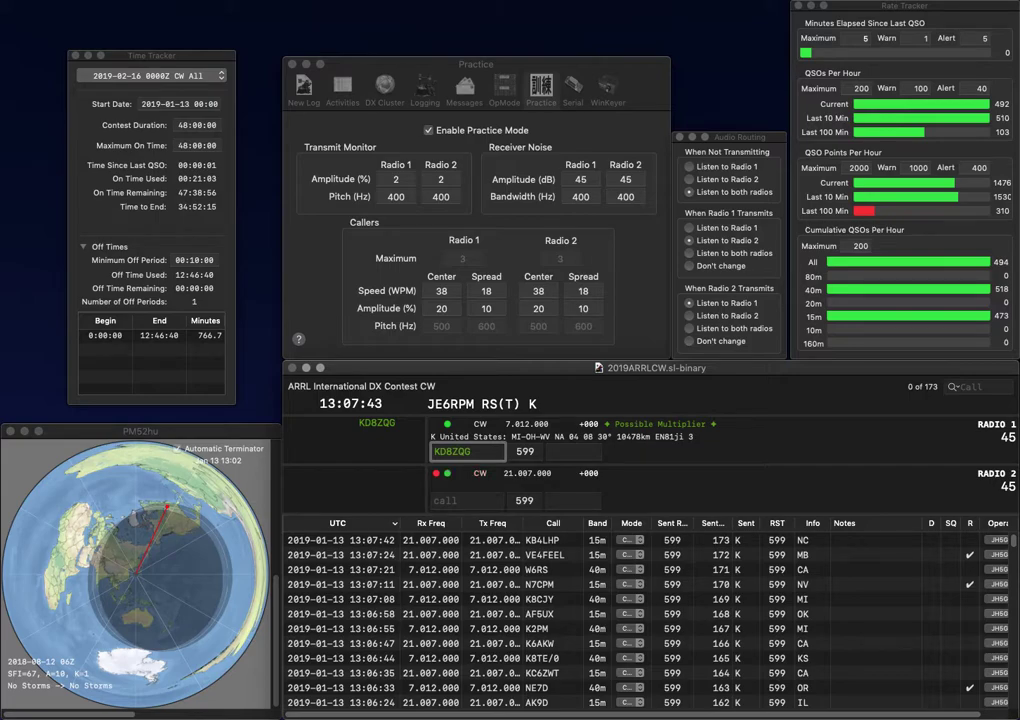
key(BackSpace)
key(Tab)
key(shift+Tab)
text(Z)
key(Tab)
text(OH)
key(Tab)
key(shift+Tab)
key(Return)
text(K9WZB)
key(Return)
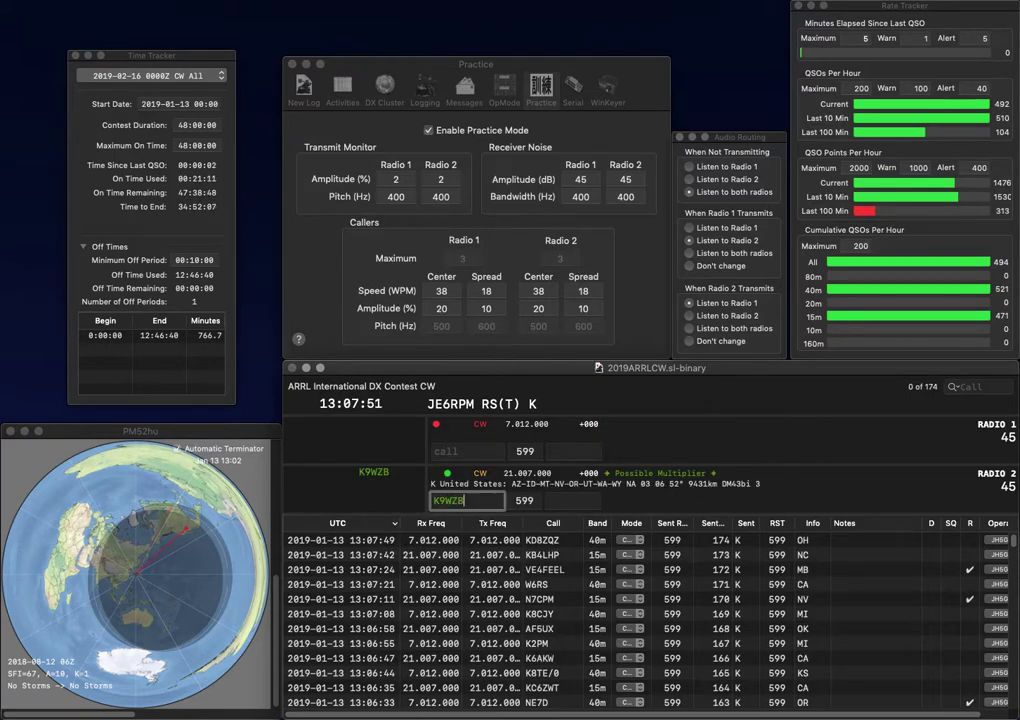
text(N7EP)
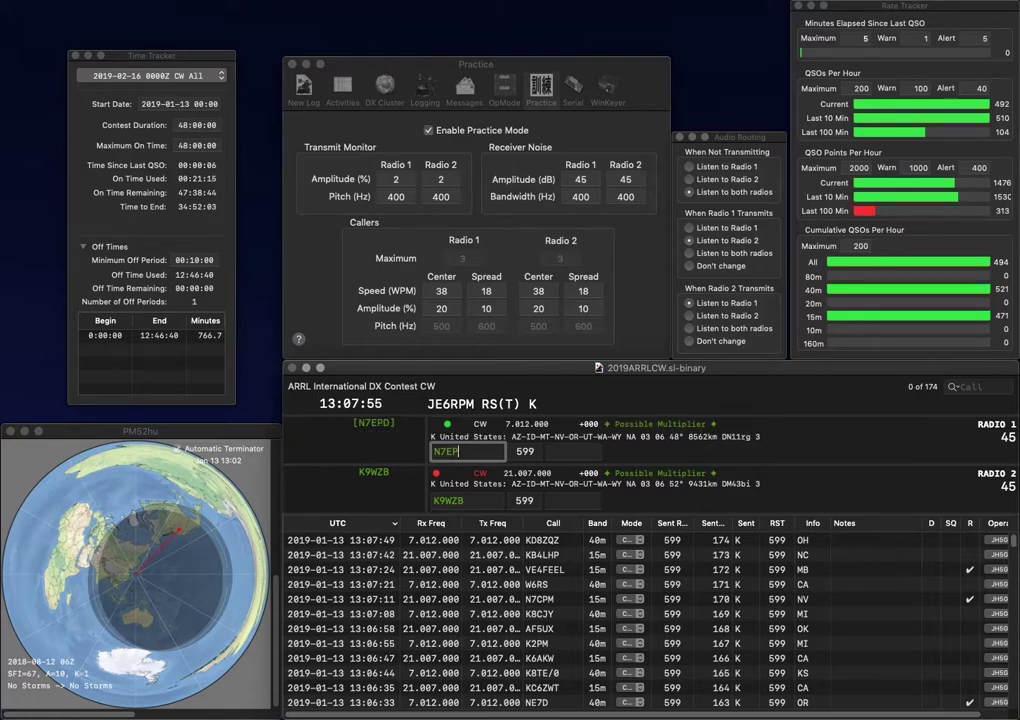
text(D)
key(Return)
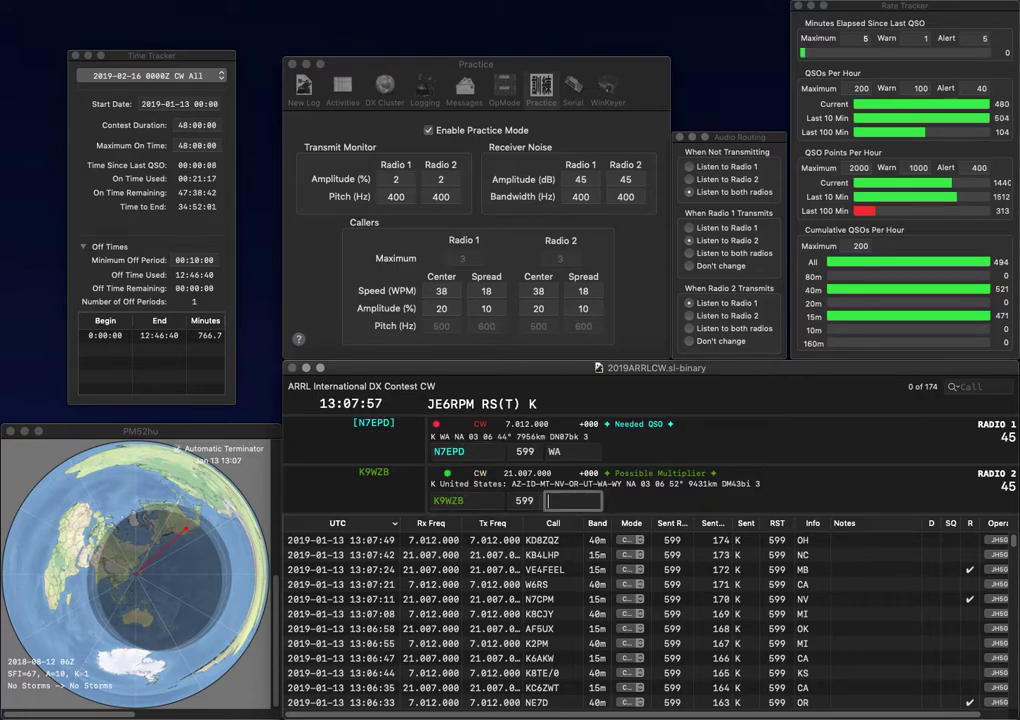
text(W)
key(Return)
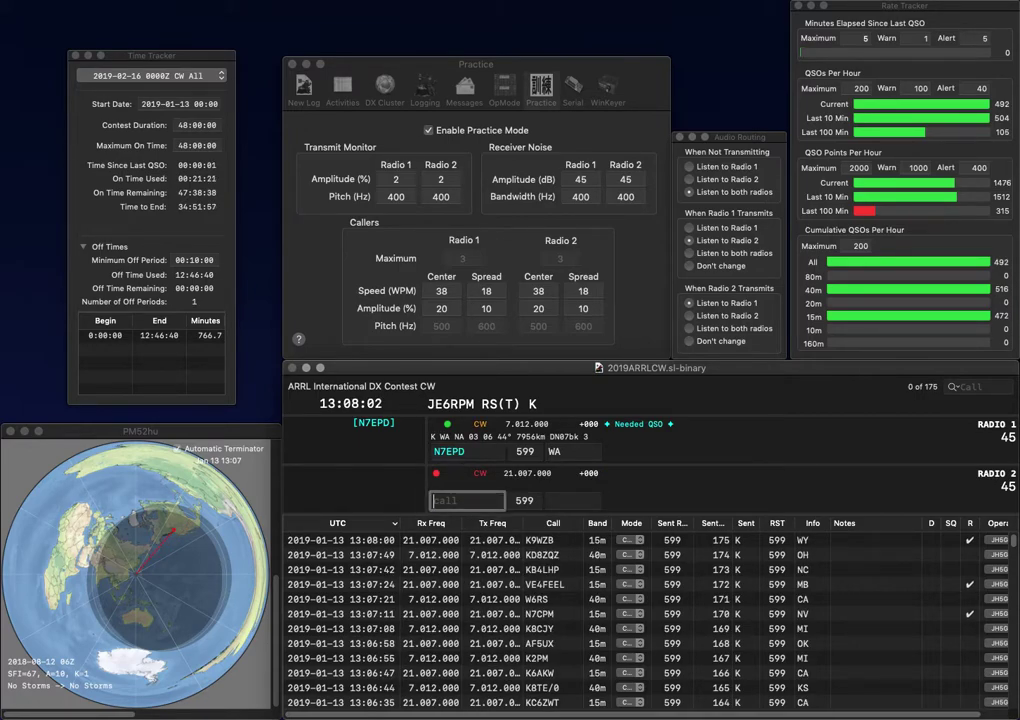
key(Return)
Answer K7ED on Radio 2 and send the partial call 9H on Radio 1.
text(K7ED)
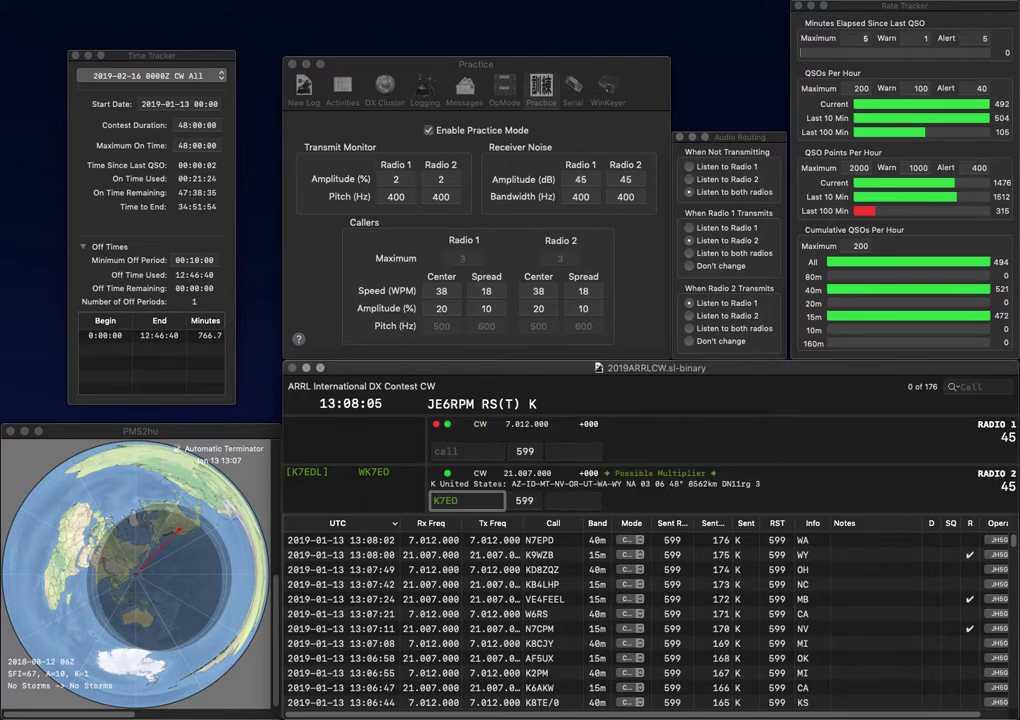
key(Return)
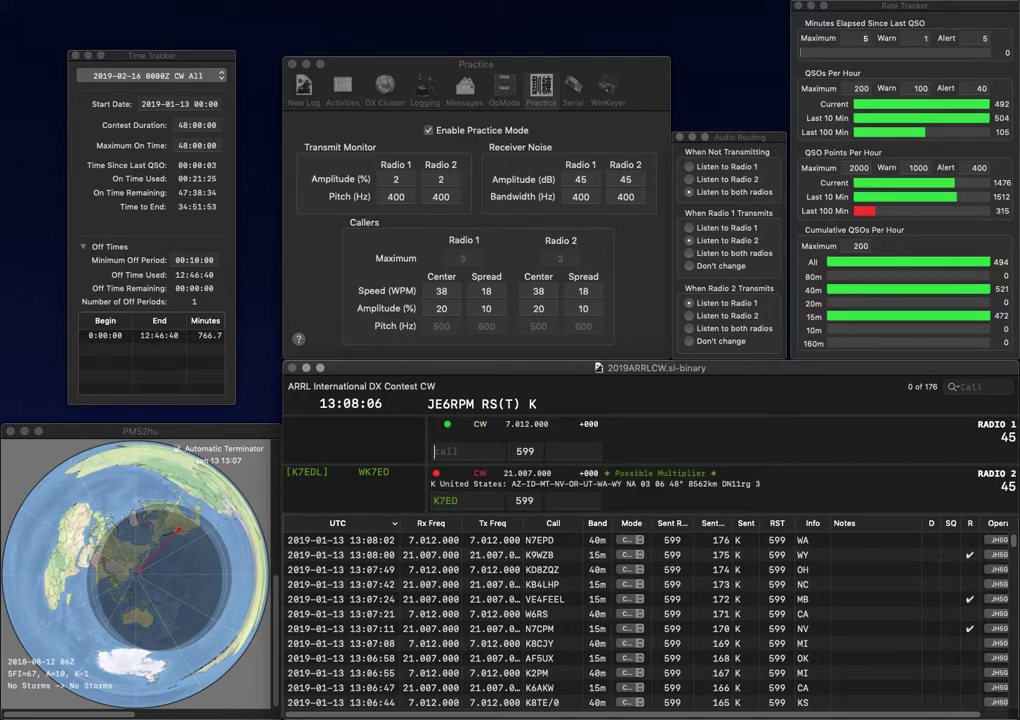
text(9H)
key(Return)
Correct the Radio 2 call to K7ZKM and send it to the caller.
key(BackSpace)
key(BackSpace)
text(ZKM)
key(Return)
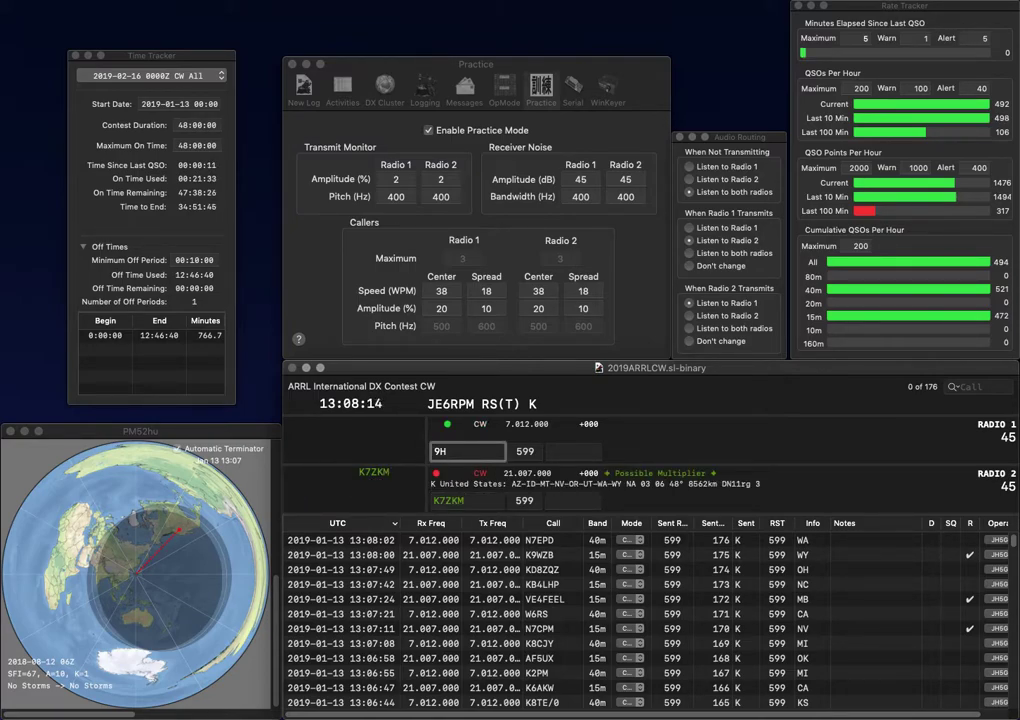
key(Return)
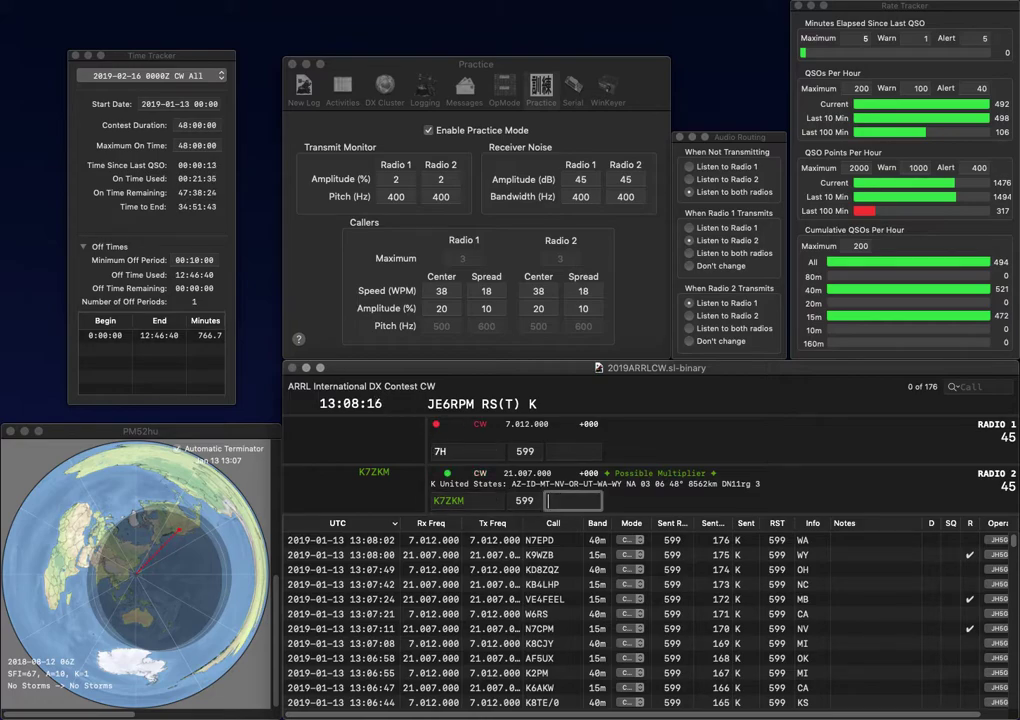
text(ID)
key(Return)
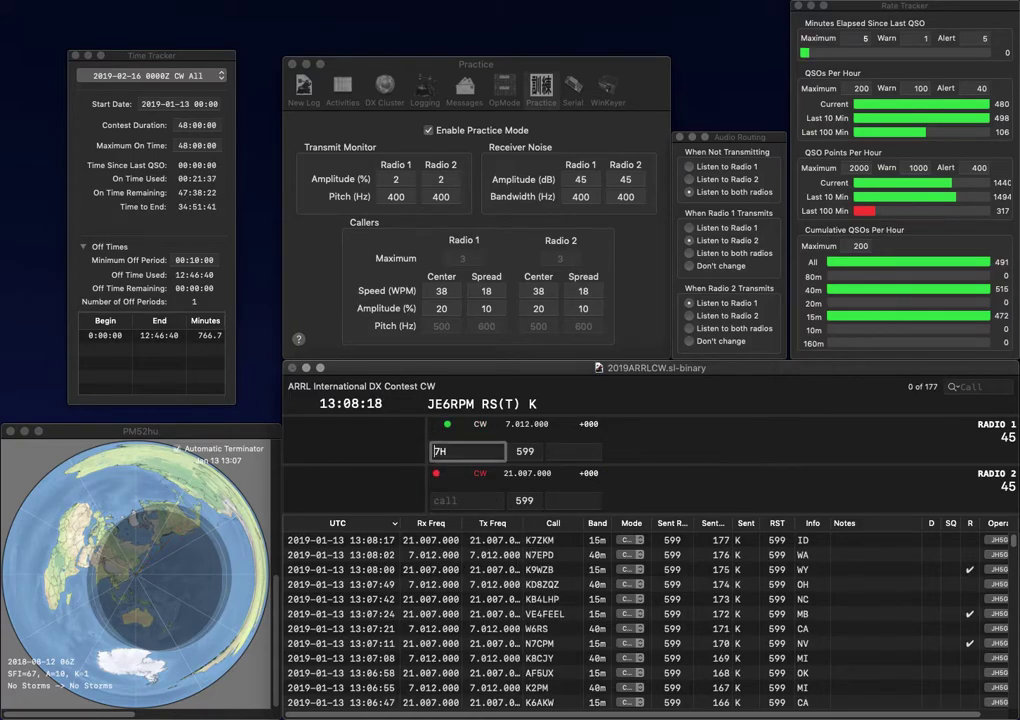
Send the call K7H on Radio 1 and the partial call 7ID on Radio 2.
text(K)
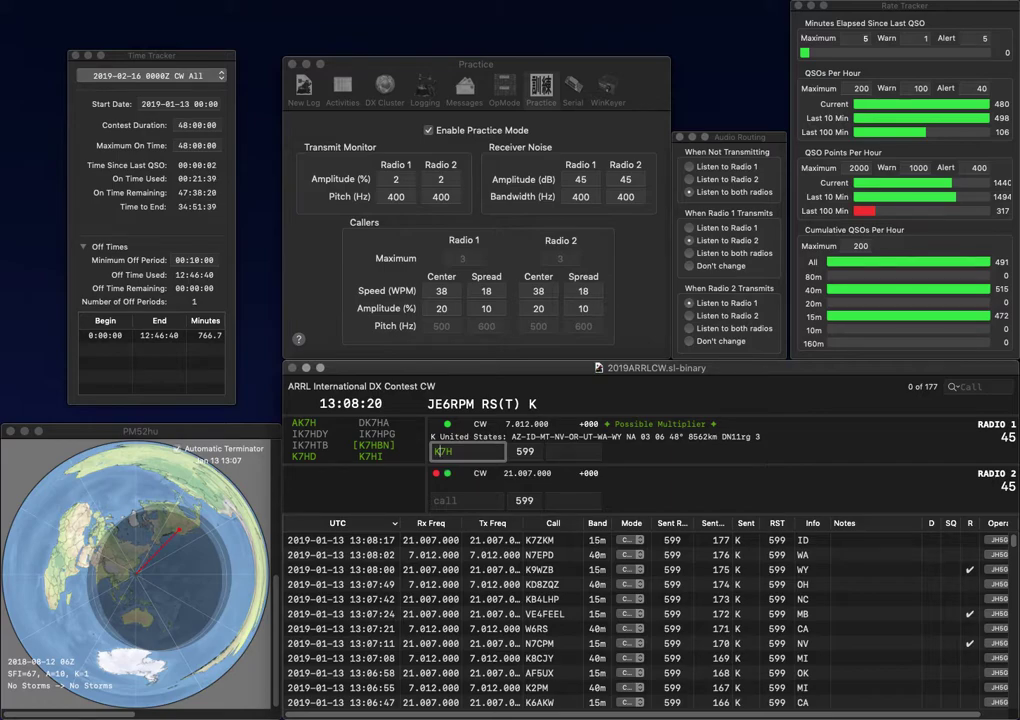
key(Return)
text(7IDB)
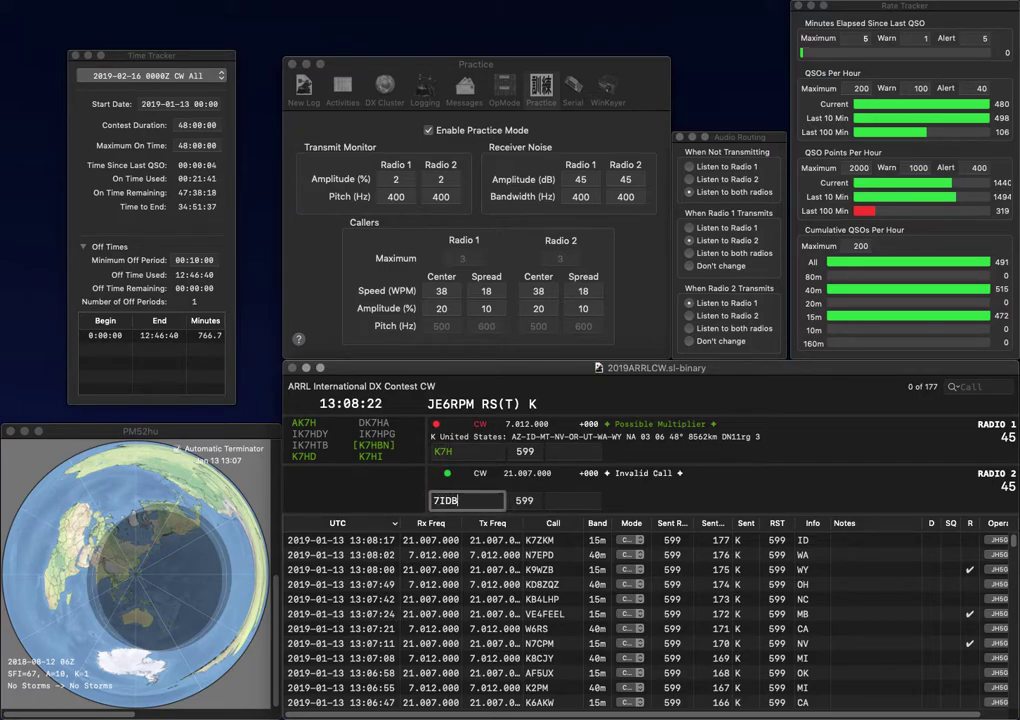
key(BackSpace)
key(Return)
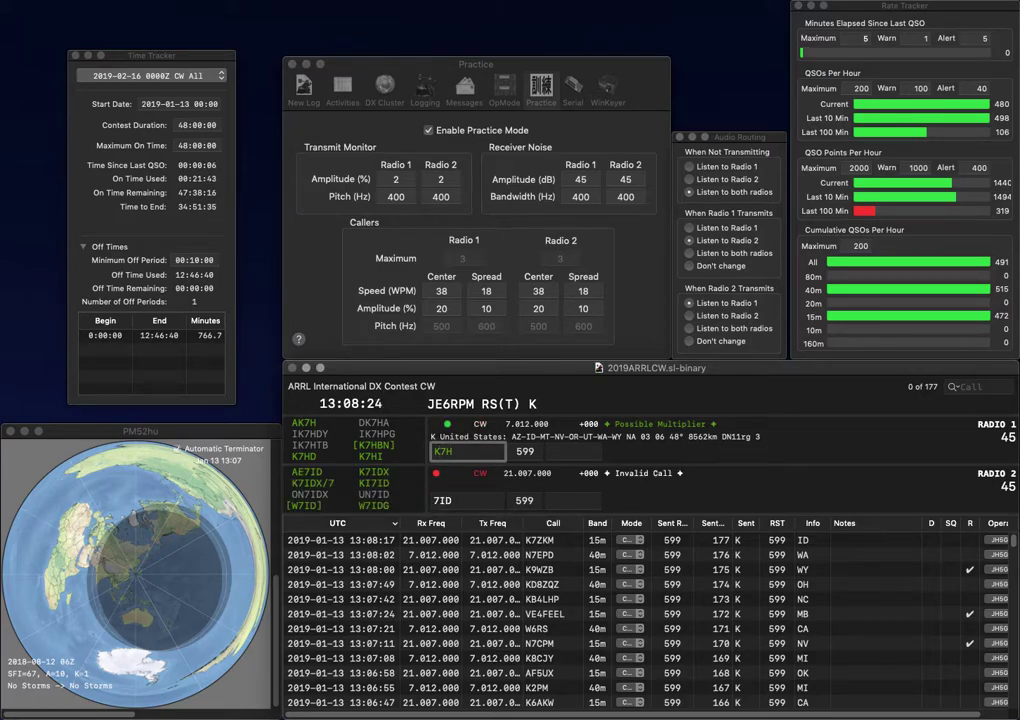
text(N)
key(BackSpace)
text(9)
key(Return)
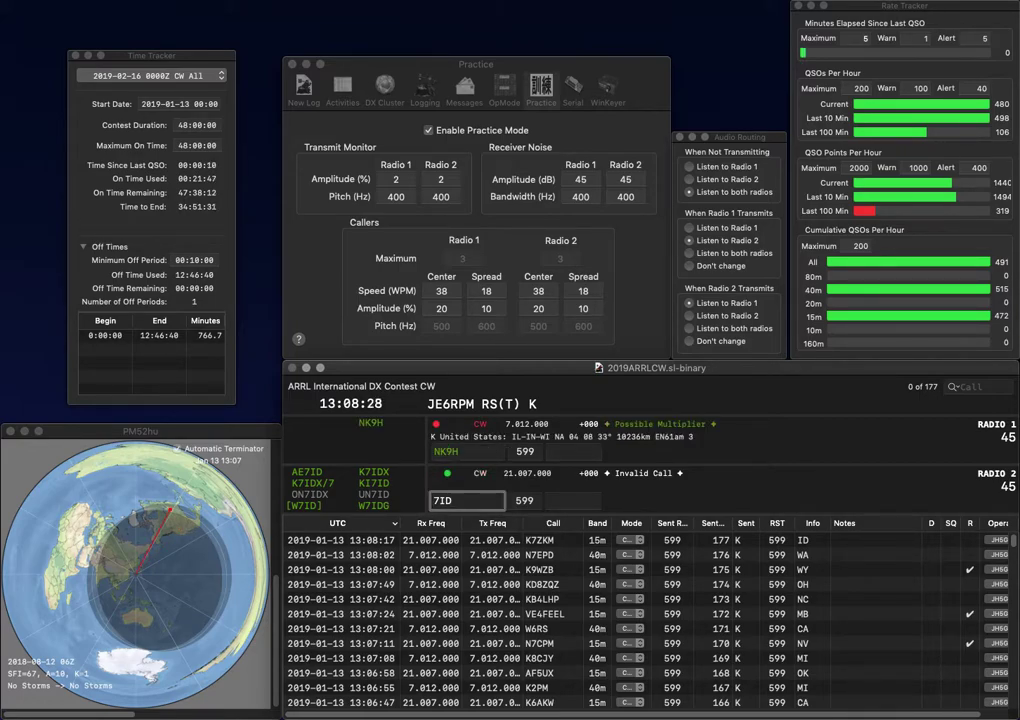
Complete the Radio 2 call as K7IDX/7, answer it, and log NK9H on Radio 1 with exchange IN.
text(X/7)
key(super+Left)
text(K)
key(Return)
text(IN)
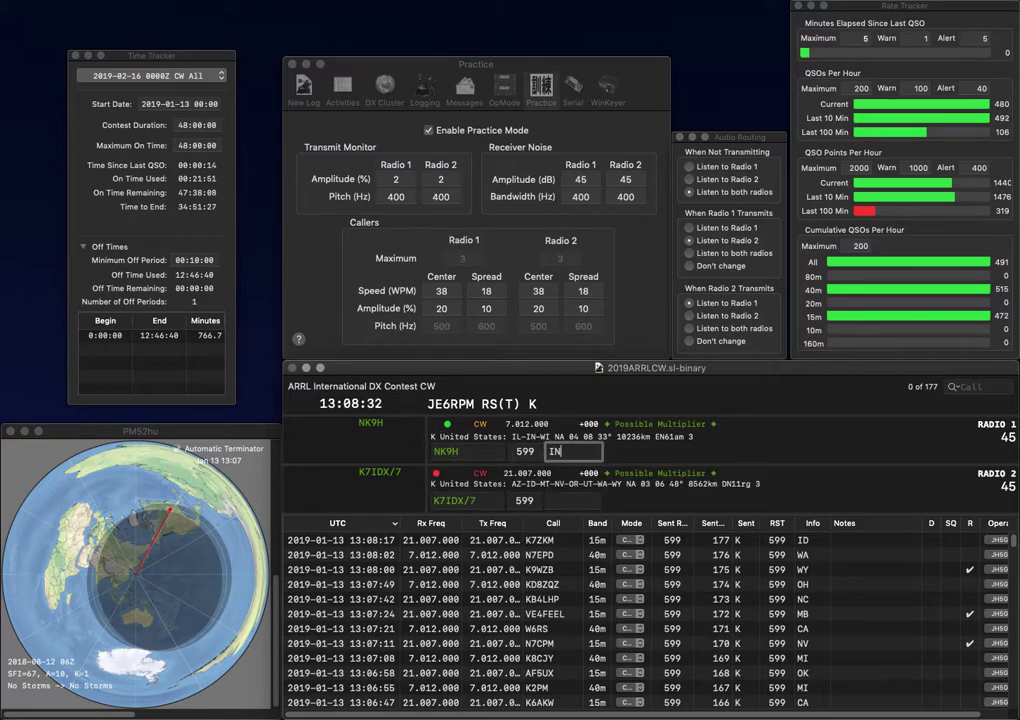
key(Return)
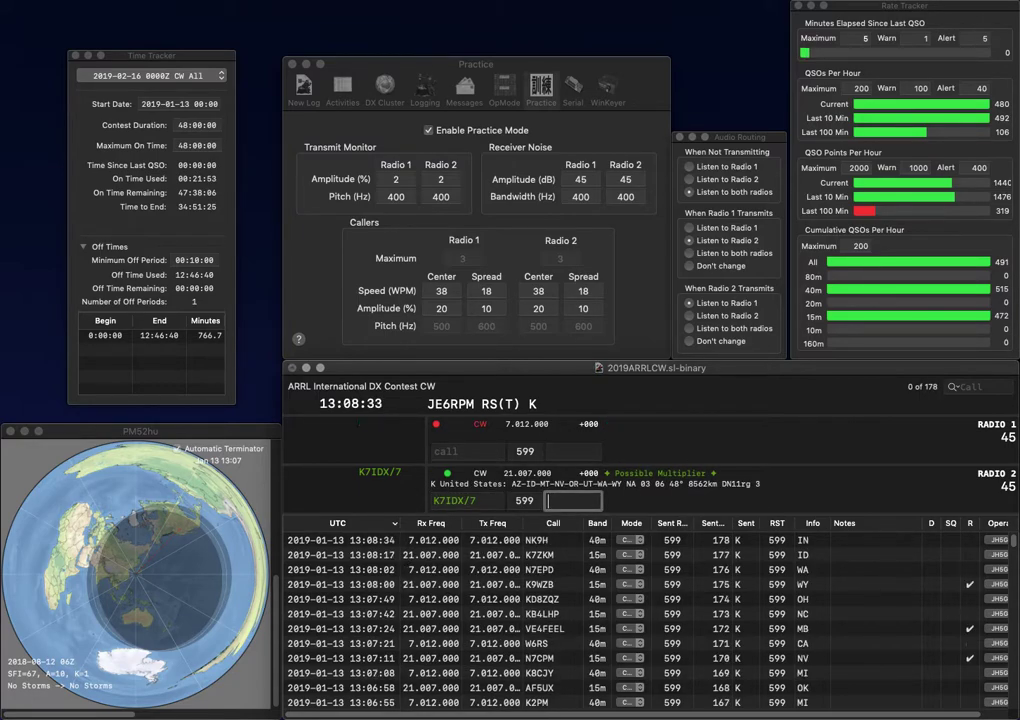
text(WA)
key(Return)
text(WD4JJ)
key(Return)
text(K)
key(BackSpace)
text(W7ZT)
key(BackSpace)
key(BackSpace)
text(GT)
key(Return)
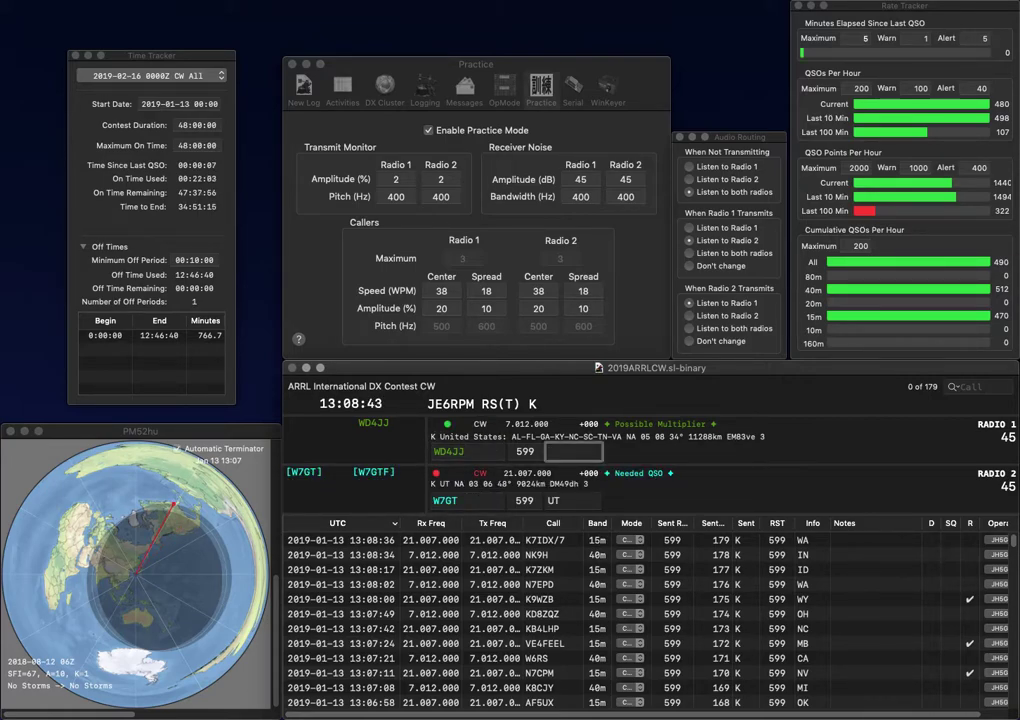
key(Return)
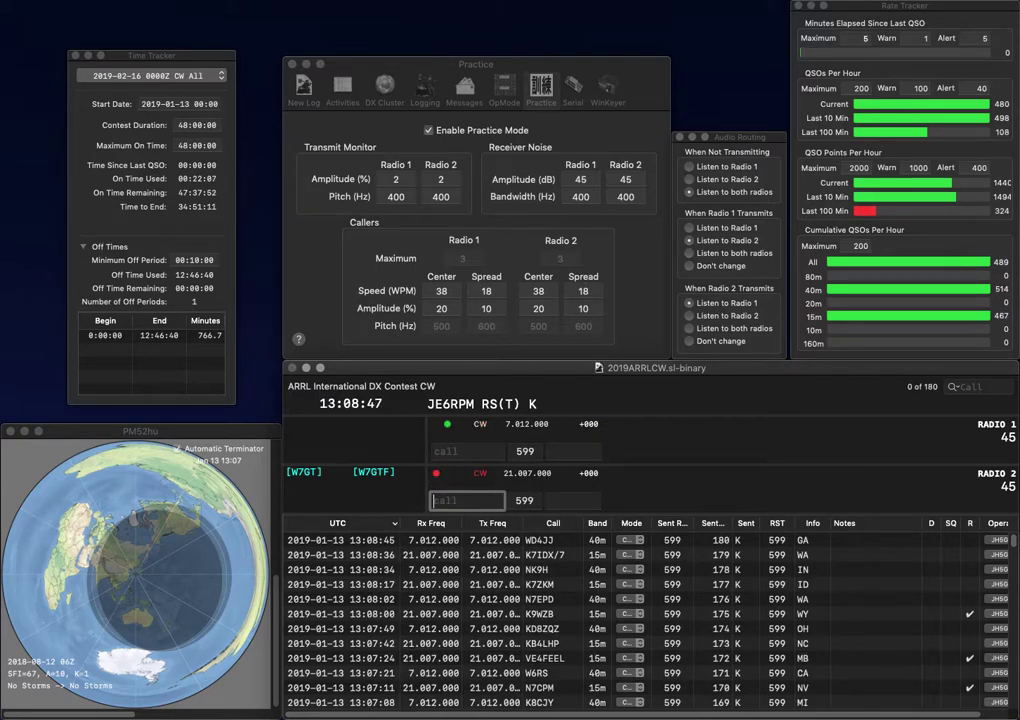
key(Return)
text(N4)
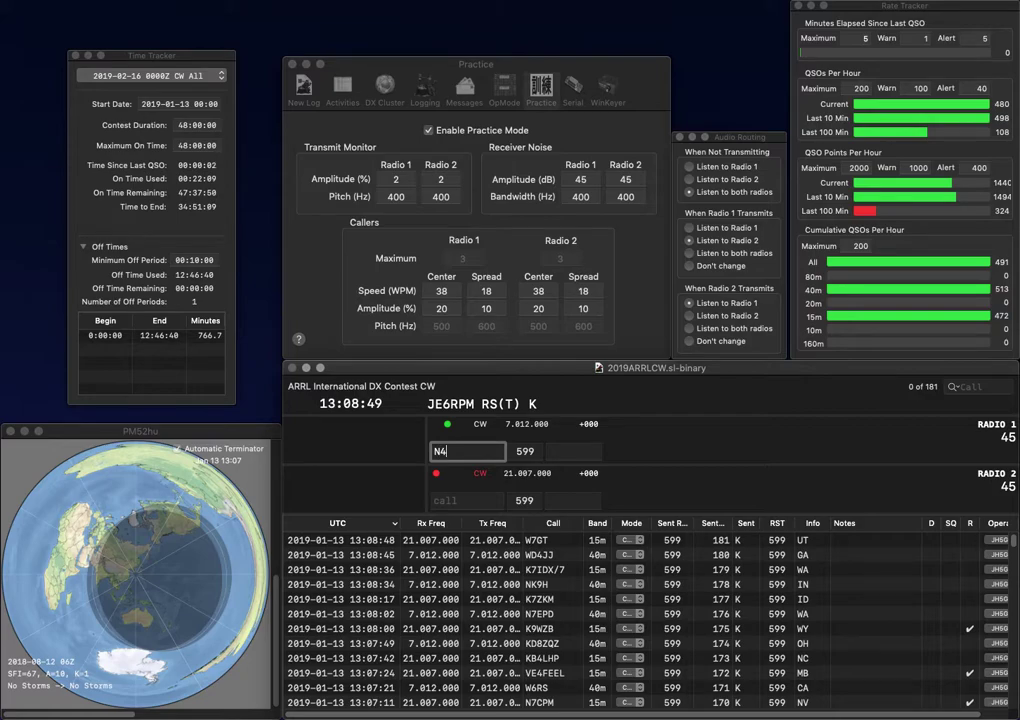
text(IJ)
key(Return)
text(K)
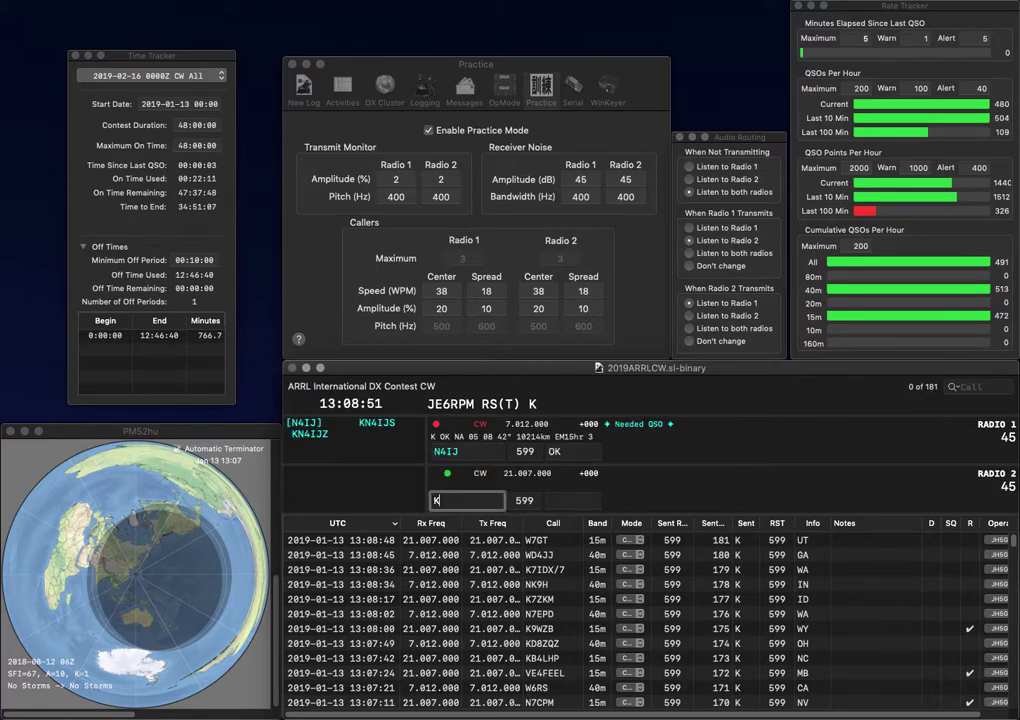
text(D2INN)
key(Return)
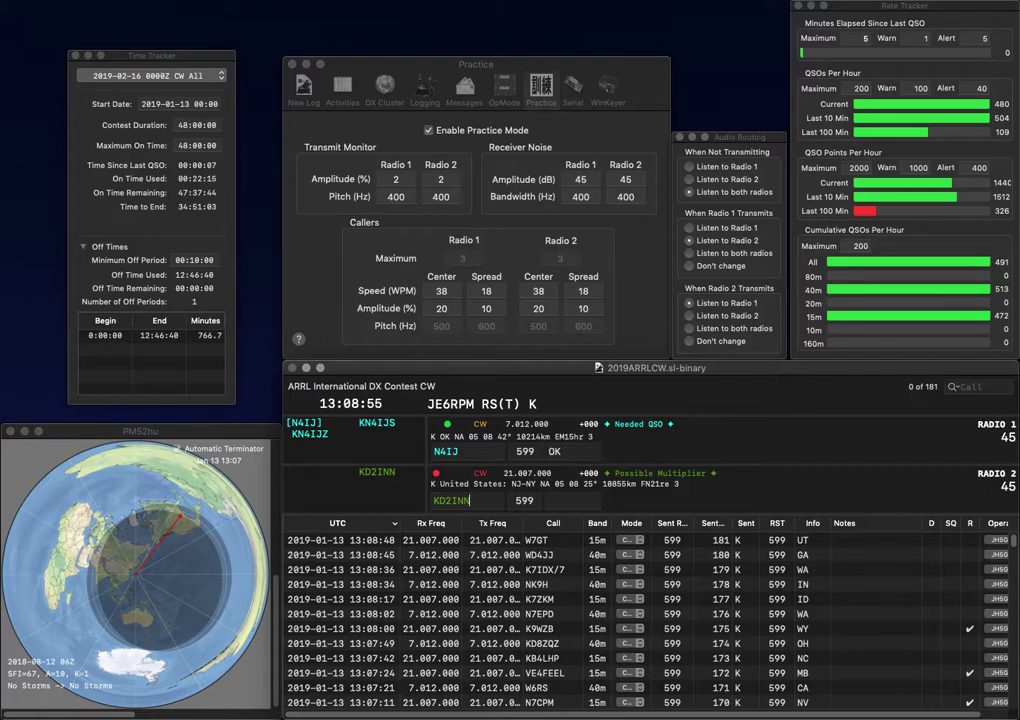
key(Return)
Log KD2INN on Radio 2 with exchange NY and answer K4DET on Radio 1.
text(N)
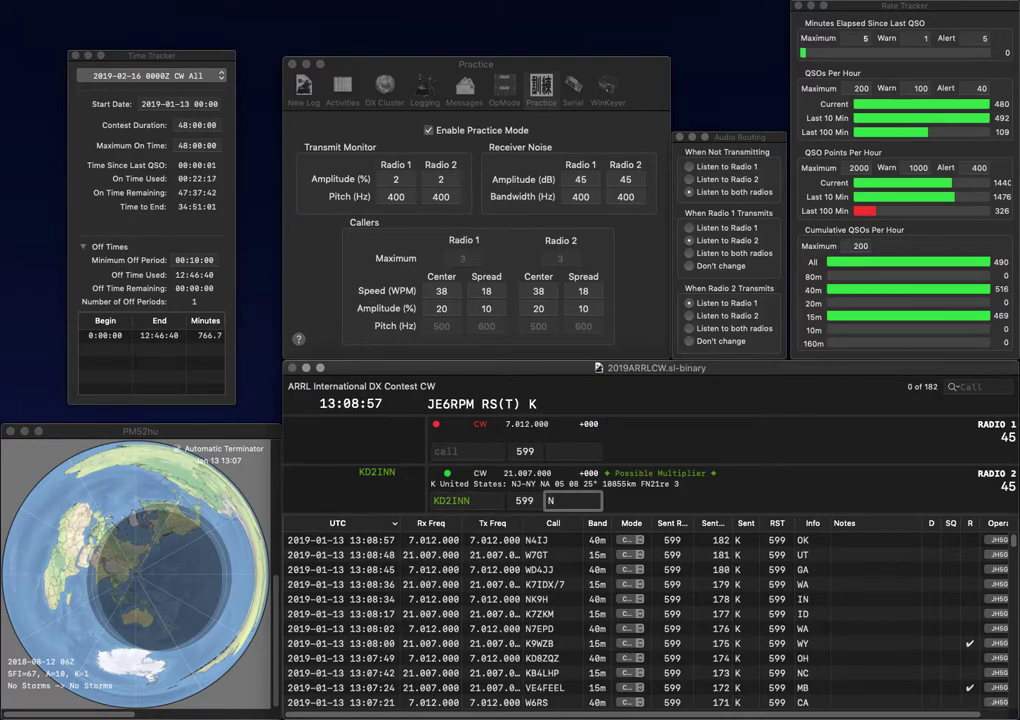
text(Y)
key(Return)
text(K4DET)
key(Return)
text(K0WRY)
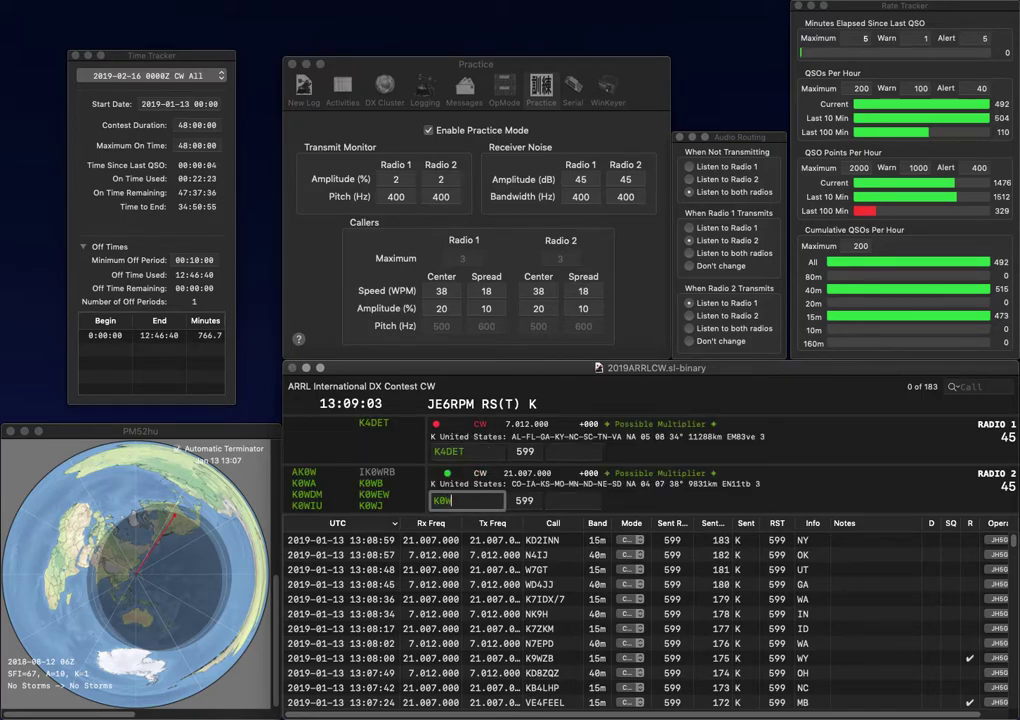
key(Return)
text(VA)
key(Tab)
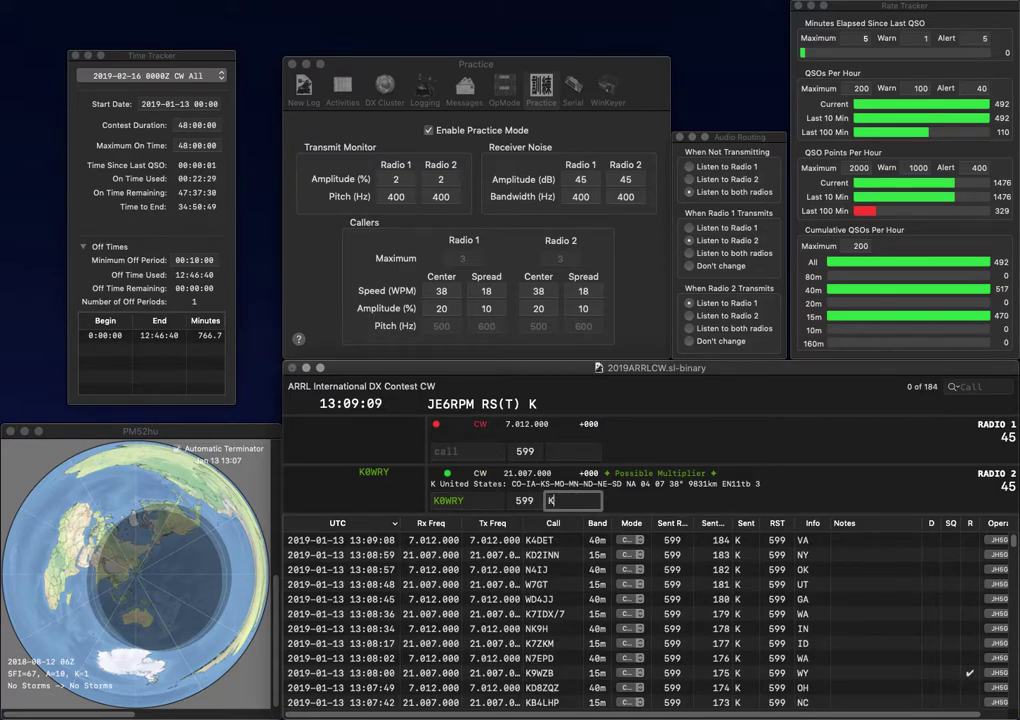
text(KS)
key(Return)
text(N8ATS)
key(Return)
Answer K0MZN on Radio 2 and log N8ATS on Radio 1 with exchange OH.
text(K0MQ)
key(BackSpace)
text(ZN)
key(Return)
text(OH)
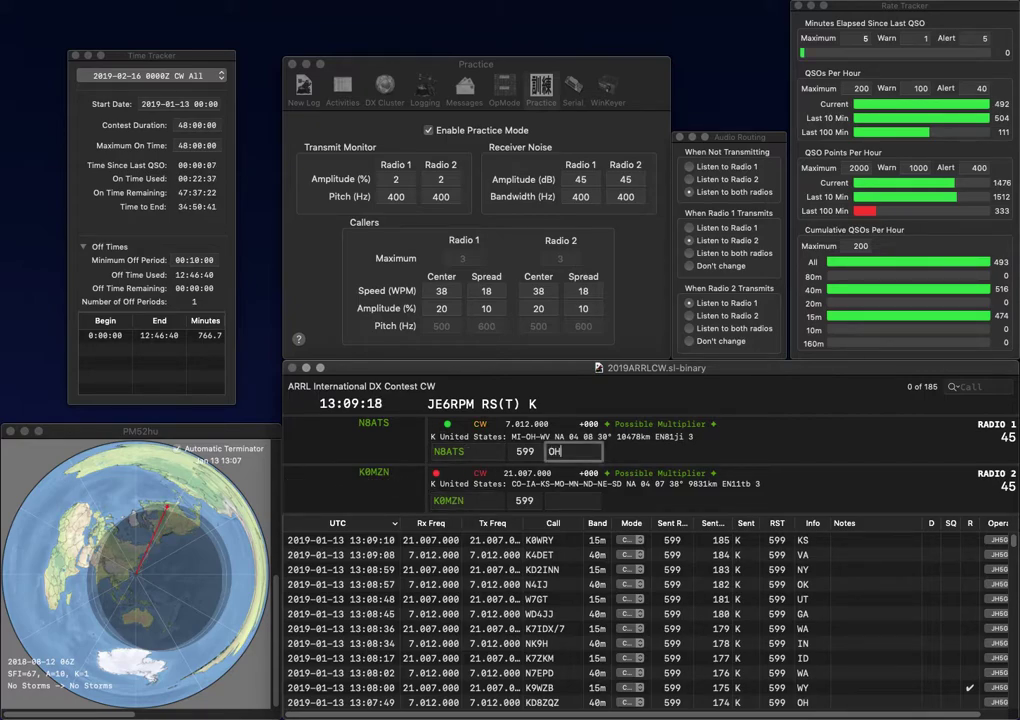
key(Return)
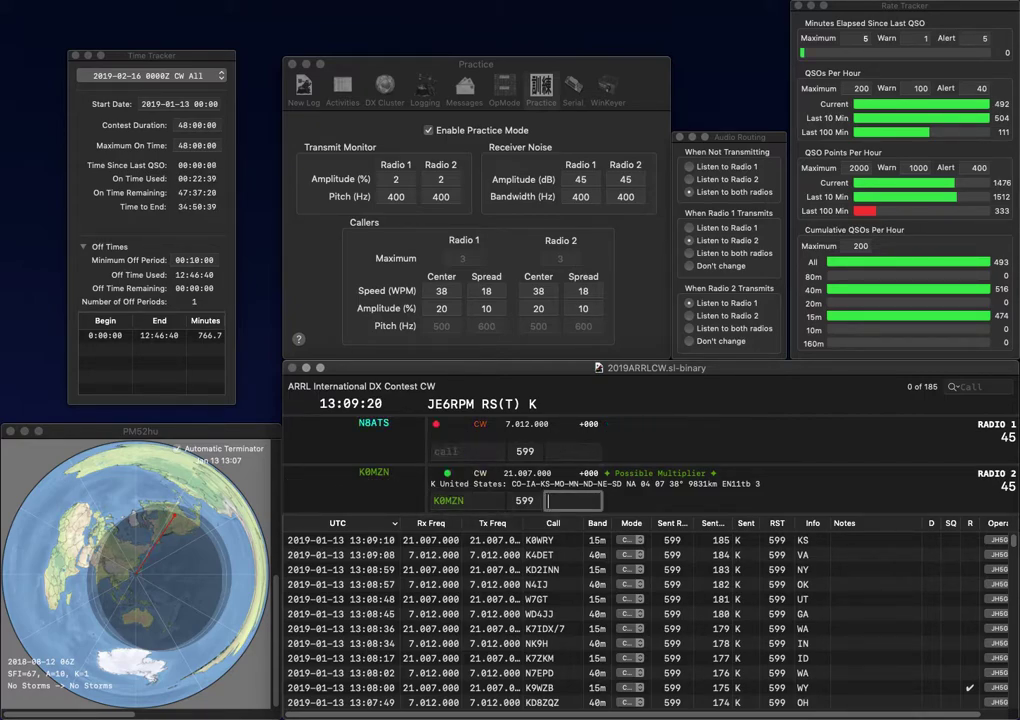
Log K0MZN on Radio 2 with exchange NE and answer K0UH on Radio 1.
text(NE)
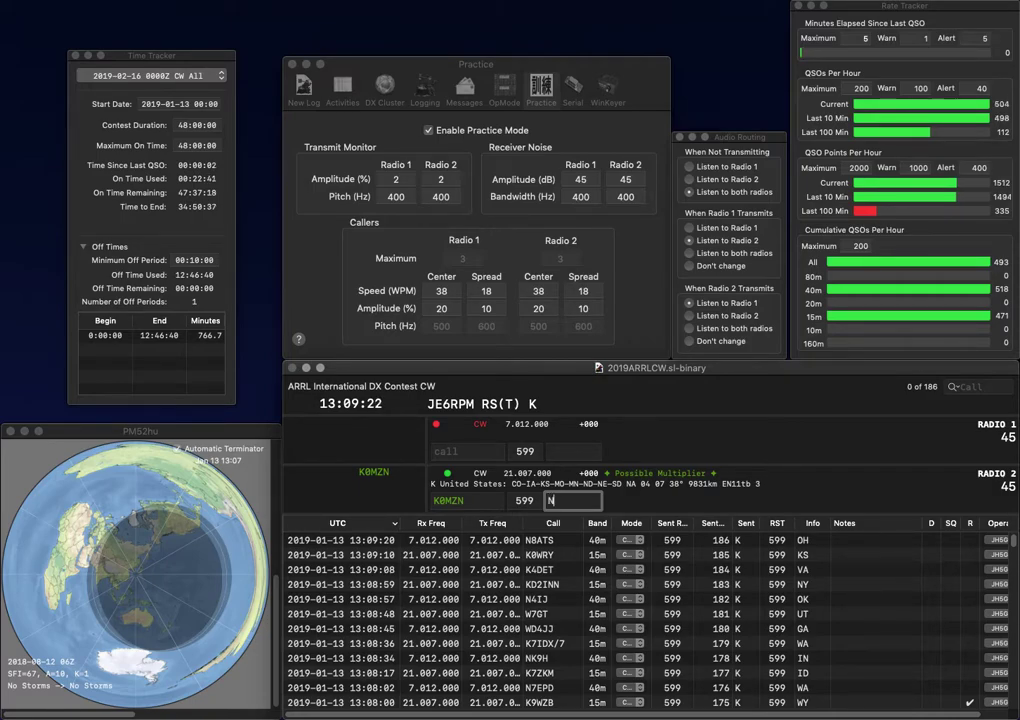
key(Return)
text(K0U)
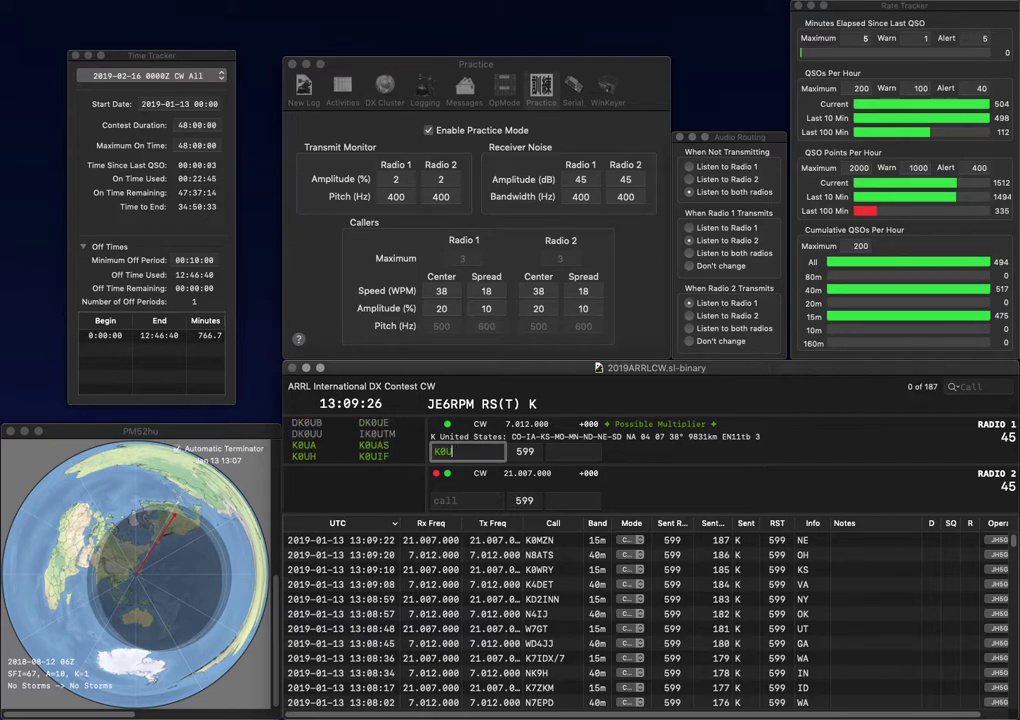
text(H)
key(Return)
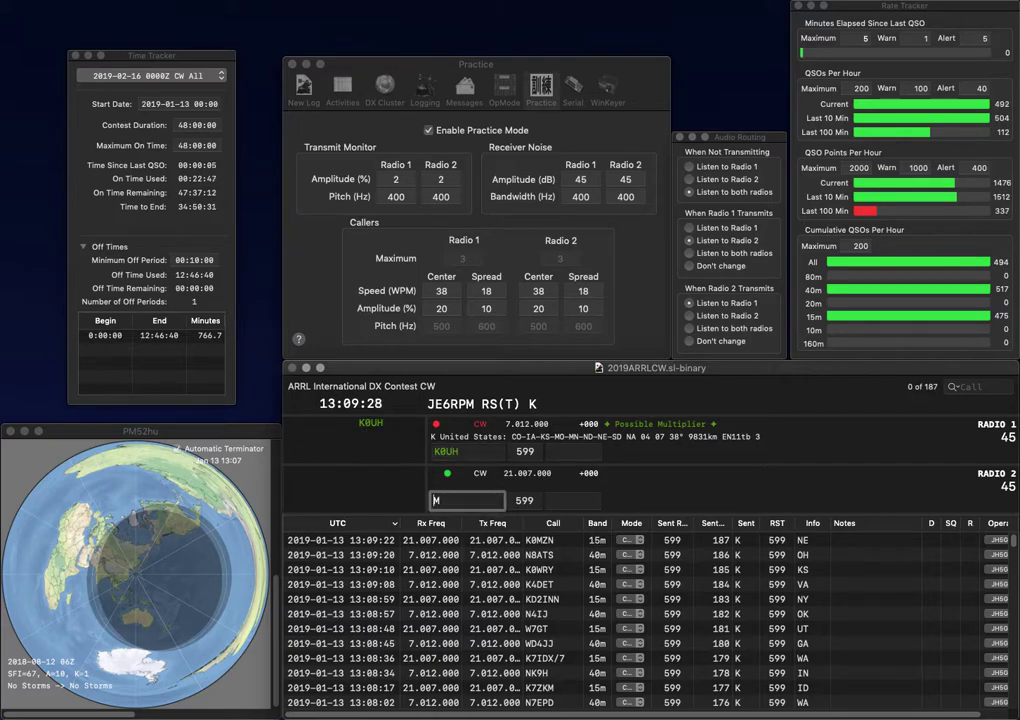
Send the partial call KM on Radio 2 and log K0UH on Radio 1 with exchange SD.
text(KM)
key(Return)
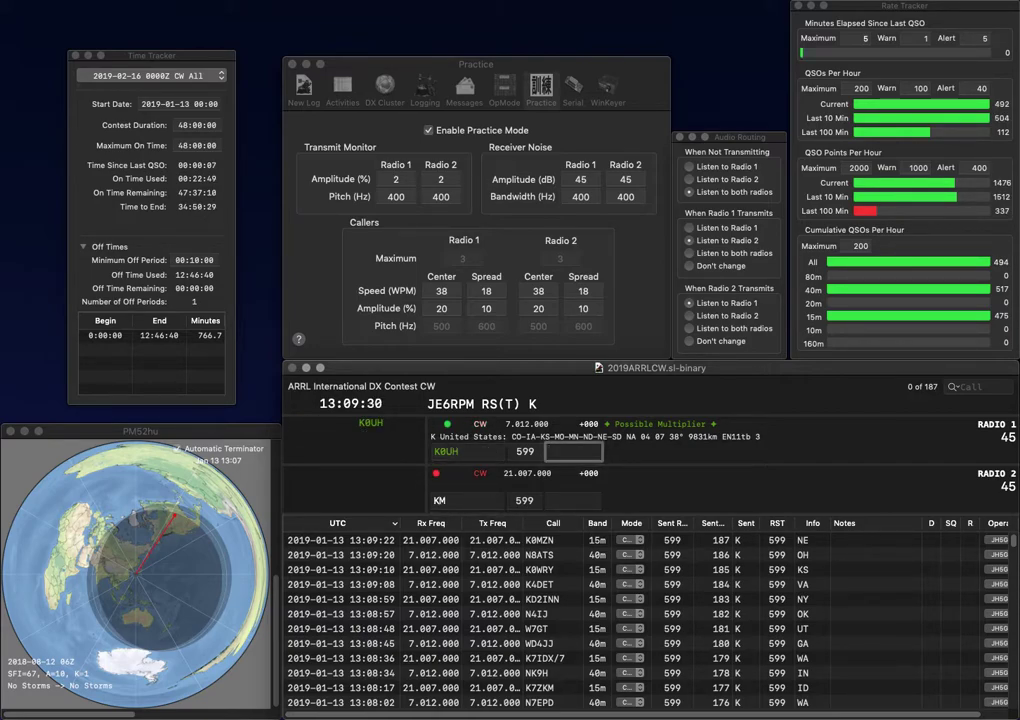
text(SD)
key(Return)
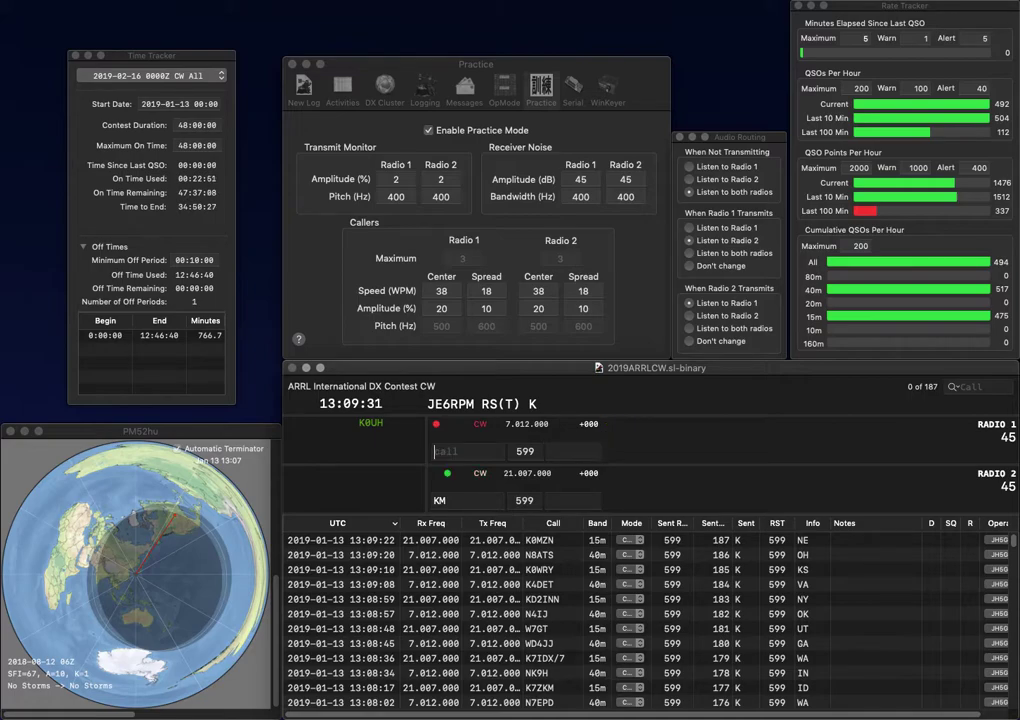
key(Left)
text(W4)
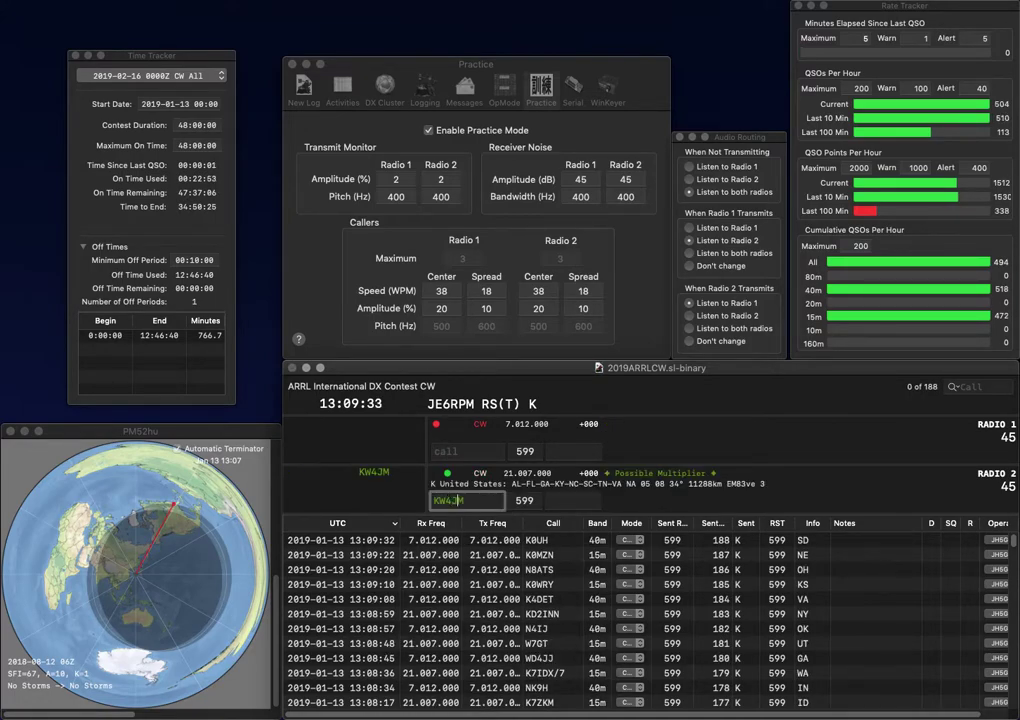
text(J)
key(Return)
text(K3D)
text(BB)
key(BackSpace)
text(B)
key(Return)
key(space)
text(NY)
key(Return)
key(BackSpace)
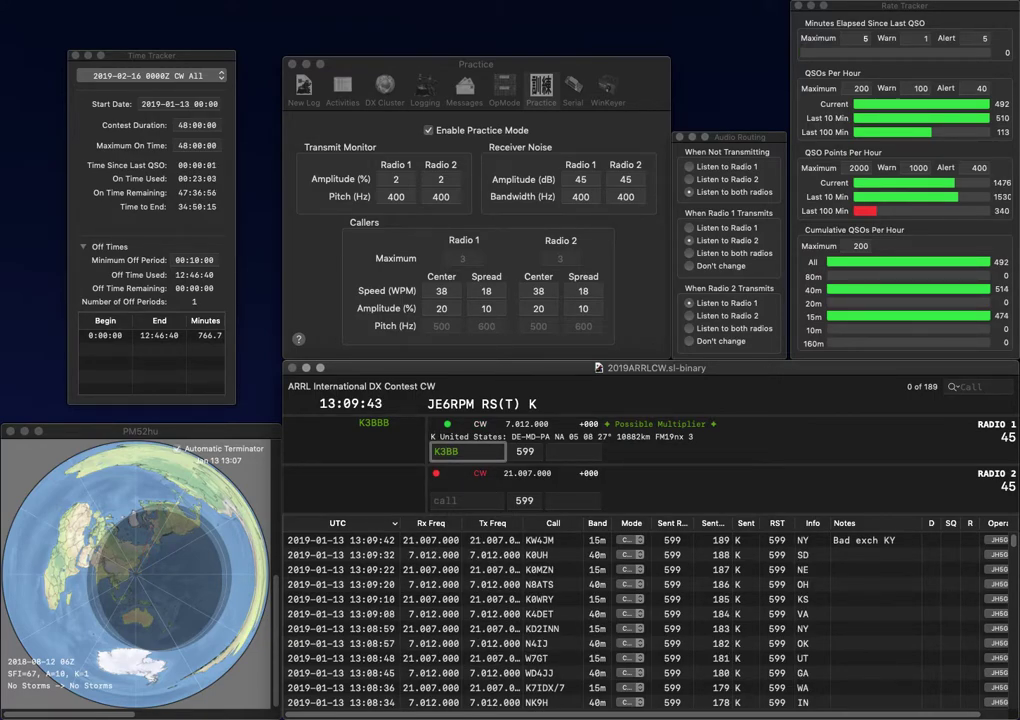
text(WA5HC)
key(Return)
key(Tab)
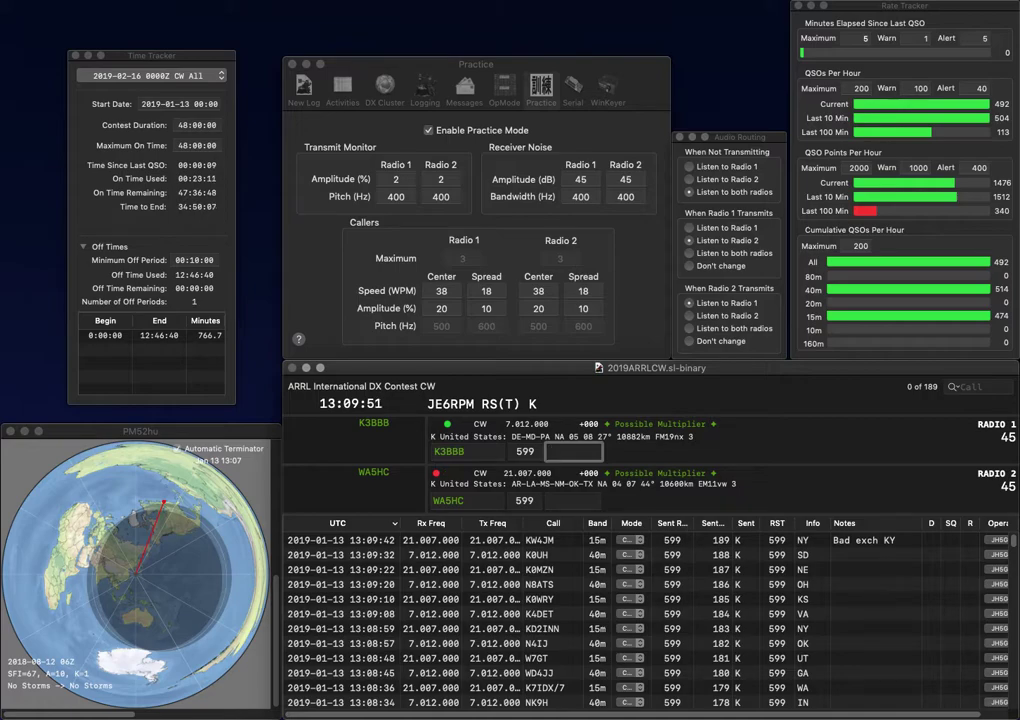
text(PA)
key(Return)
key(Tab)
text(OK)
key(Return)
text(VE)
text(7YU)
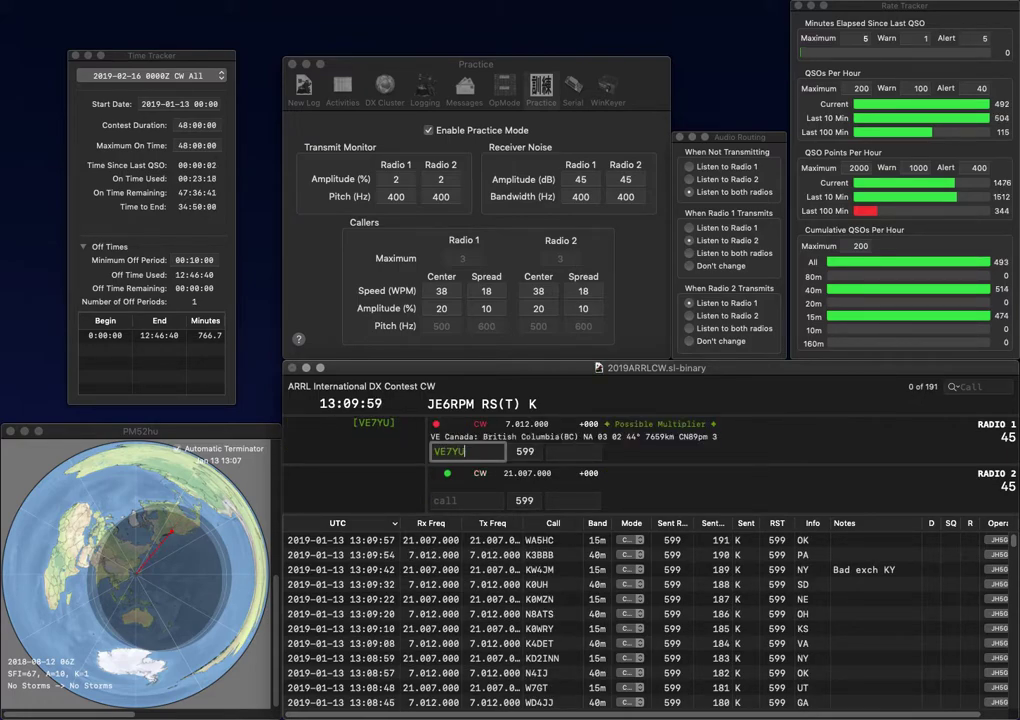
key(Return)
text(WA)
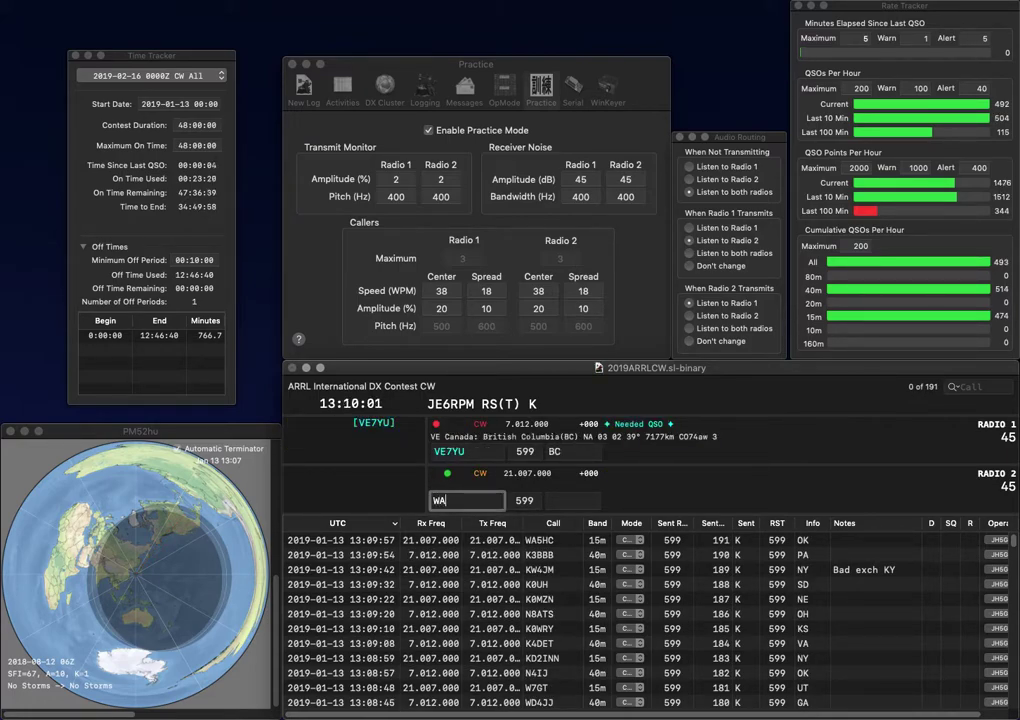
key(Return)
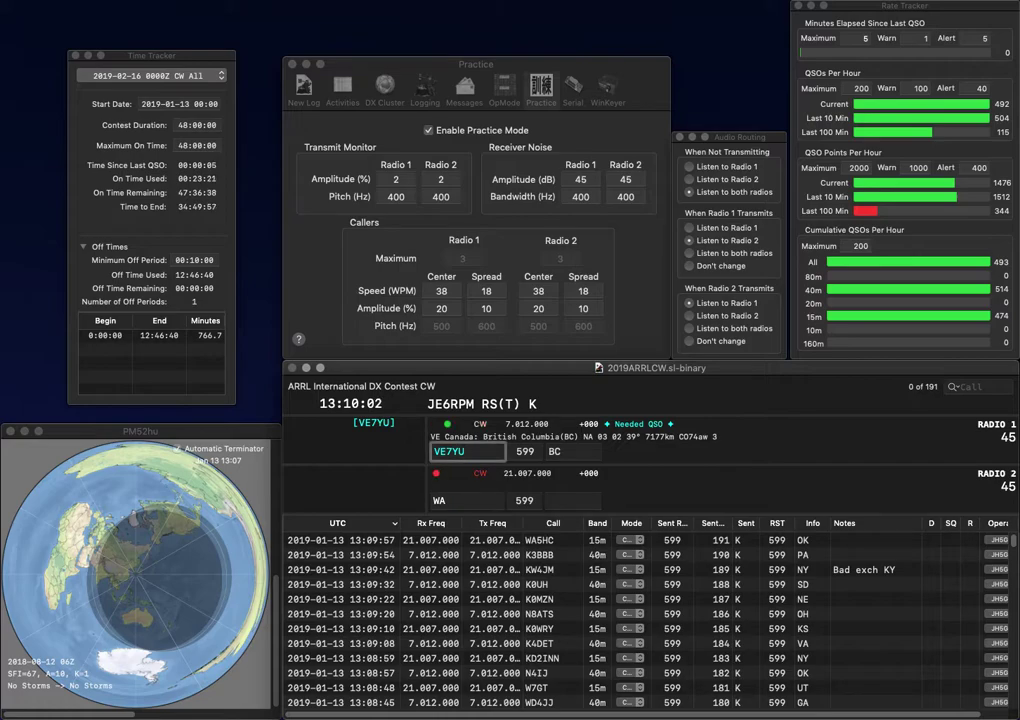
Log VE7YU on Radio 1 with exchange BC, and complete the Radio 2 call as WA4JJY and answer it.
key(Tab)
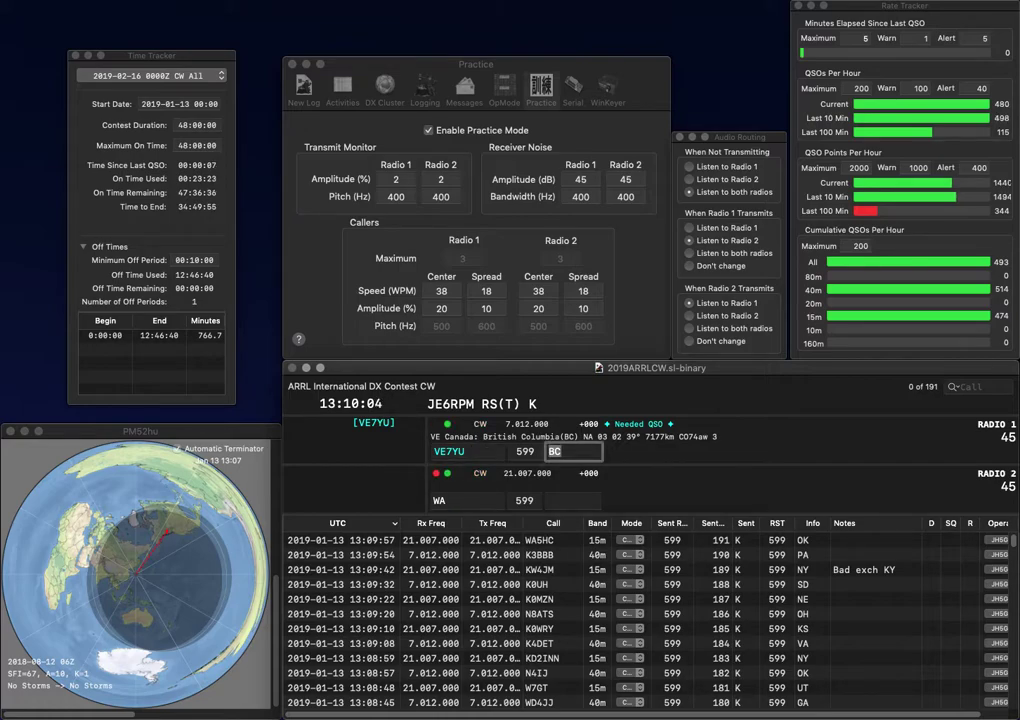
key(Return)
text(4J)
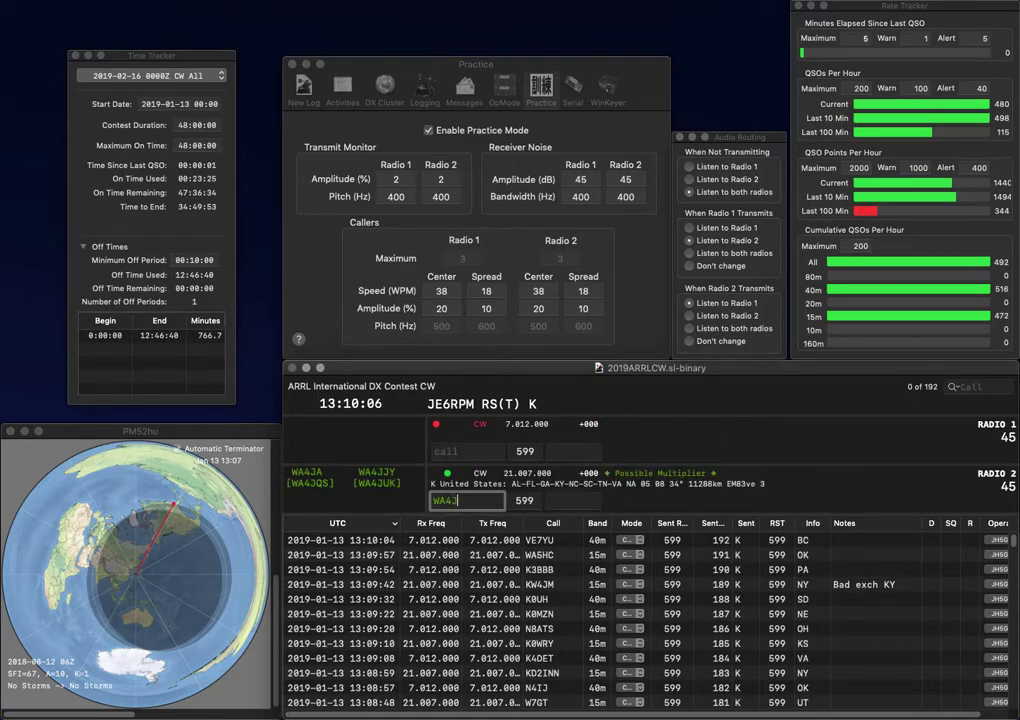
text(JY)
key(Return)
text(W)
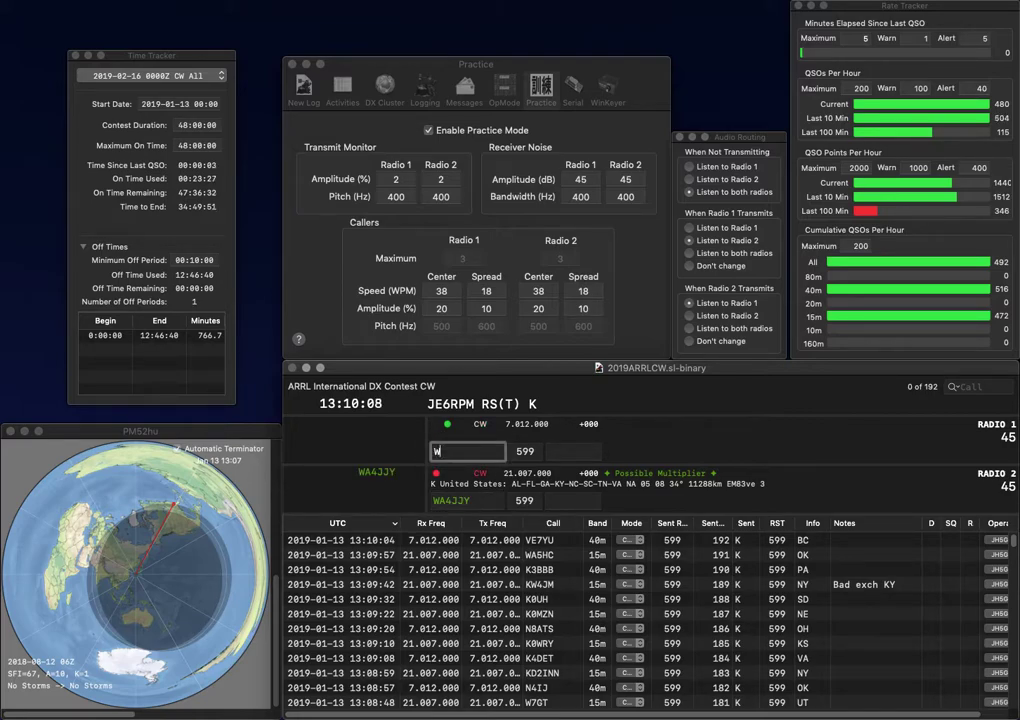
text(8DMB)
key(Return)
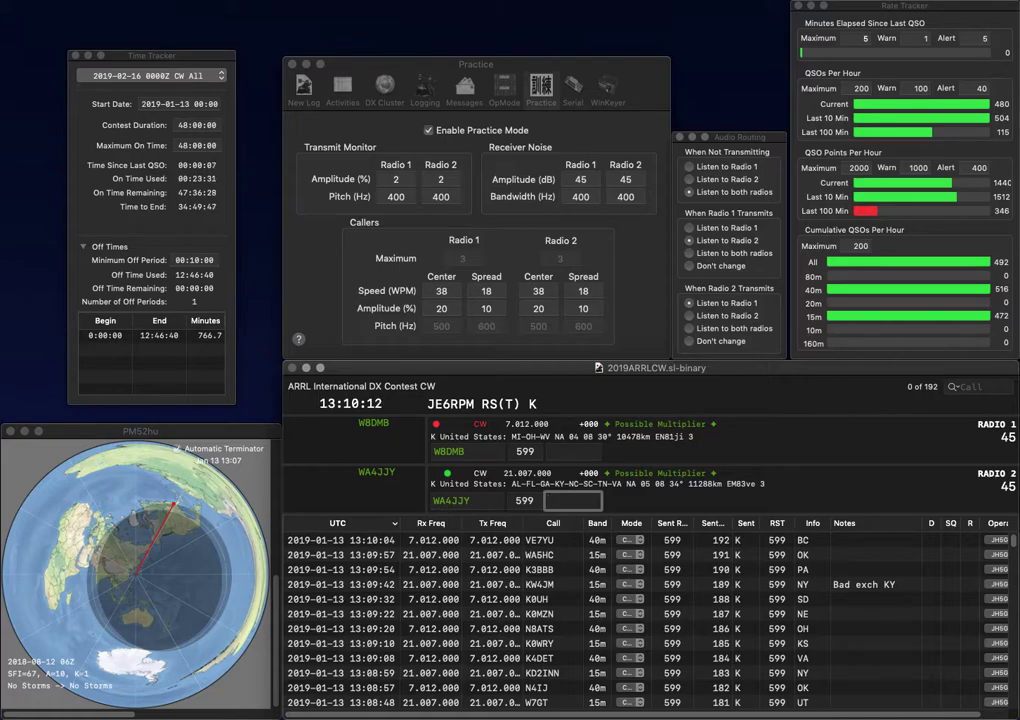
text(AL)
key(Return)
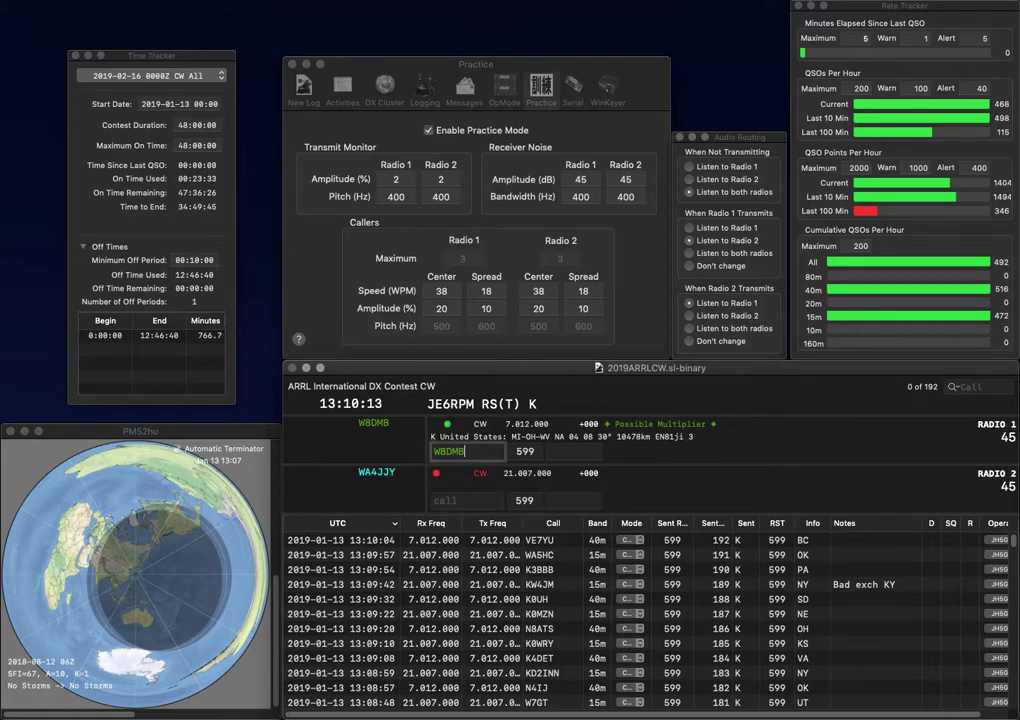
key(Return)
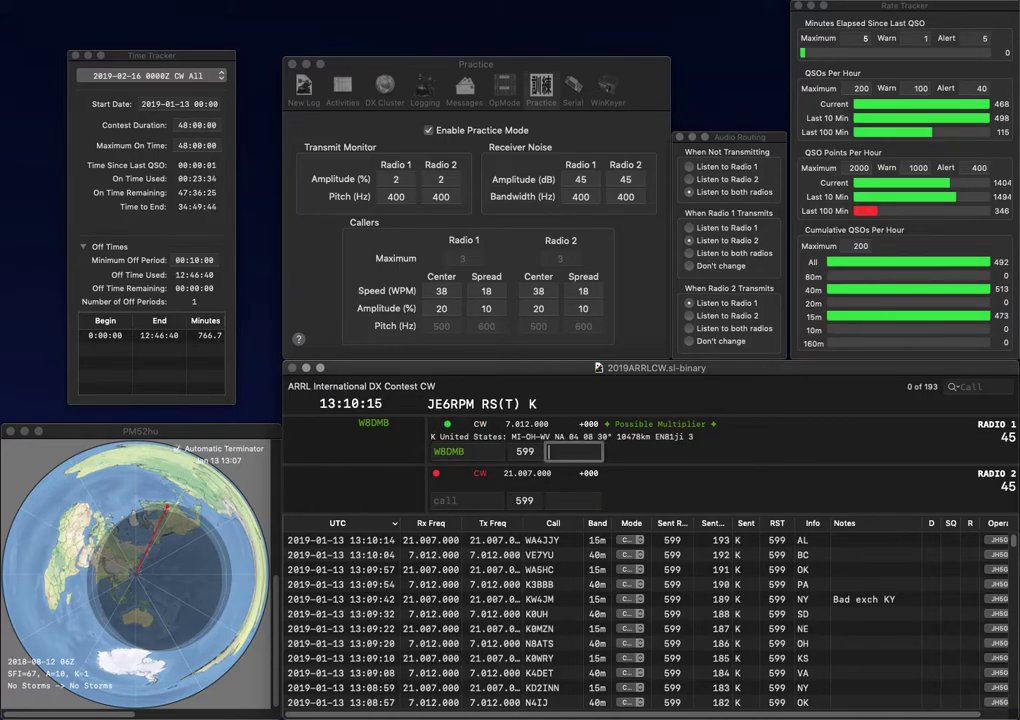
text(WV)
key(Return)
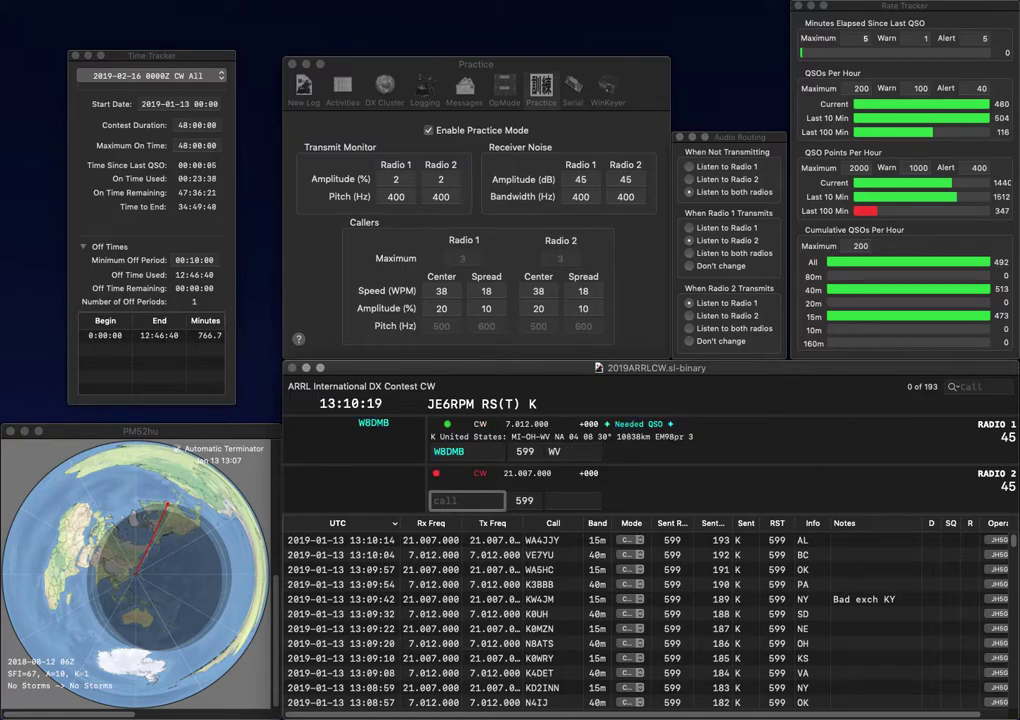
text(K)
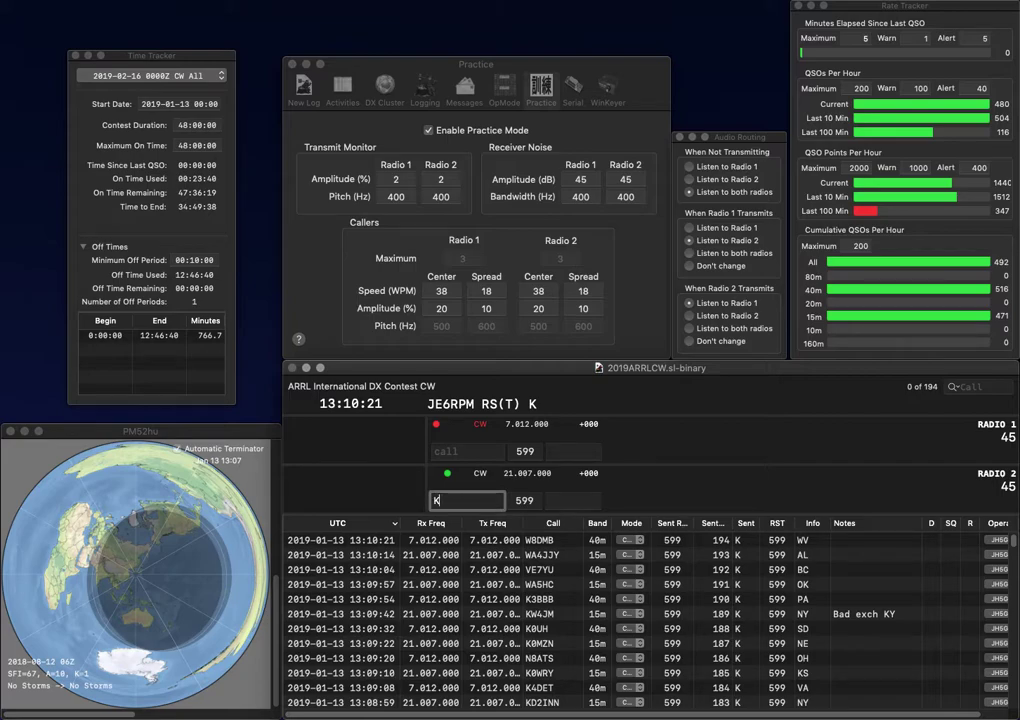
text(0J)
key(Return)
text(W)
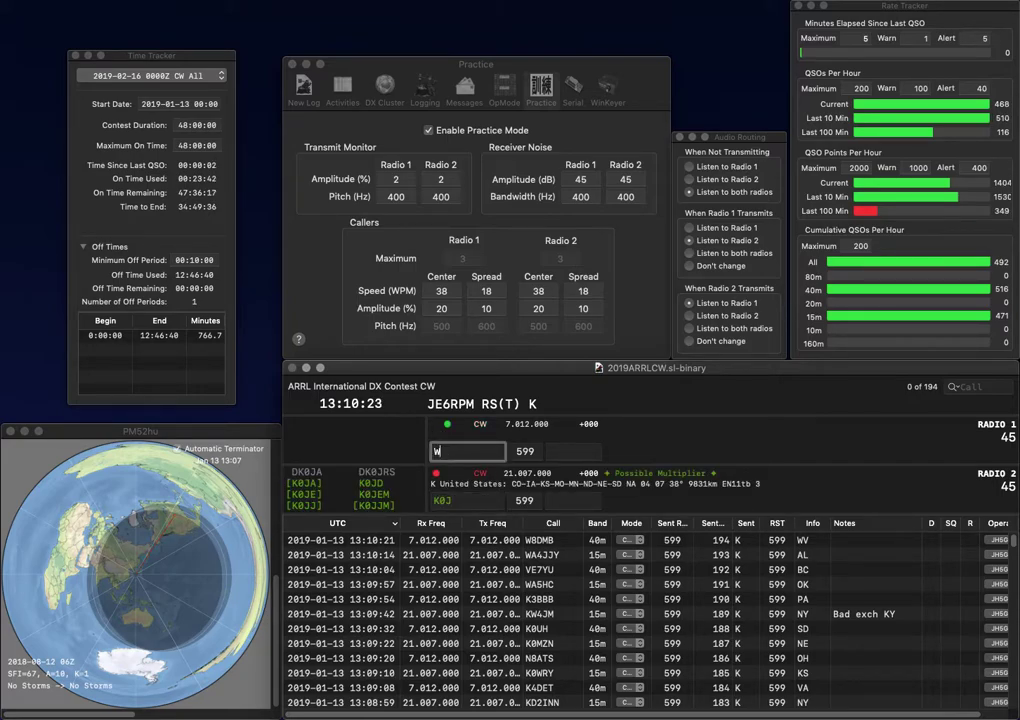
text(A2BMH)
key(Return)
key(BackSpace)
text(PJ)
key(Return)
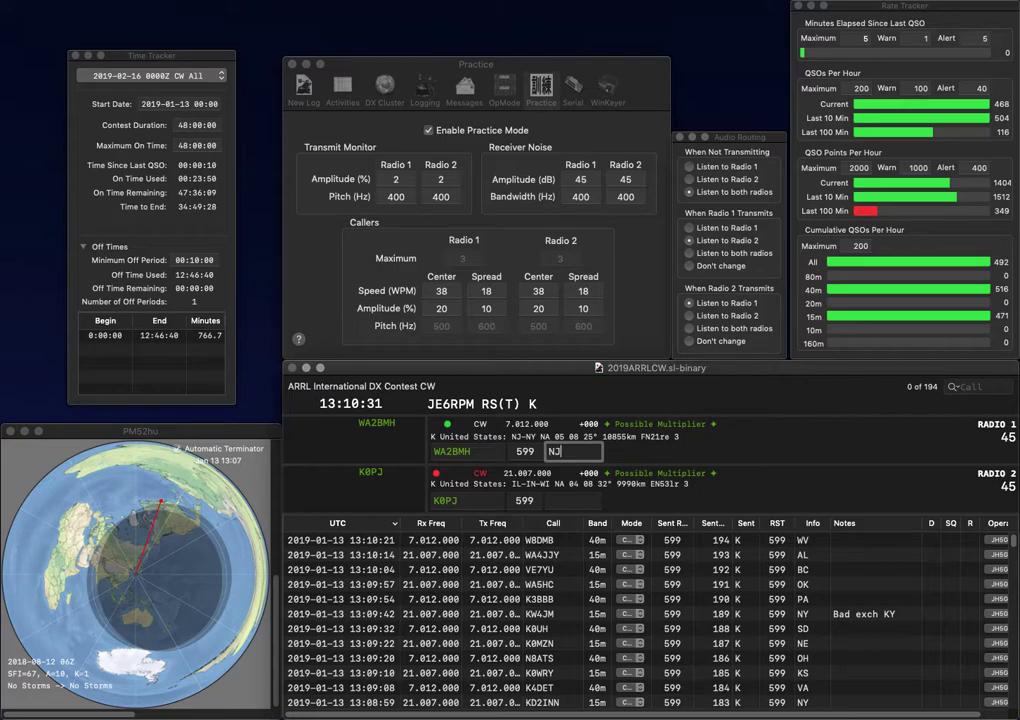
key(Return)
key(BackSpace)
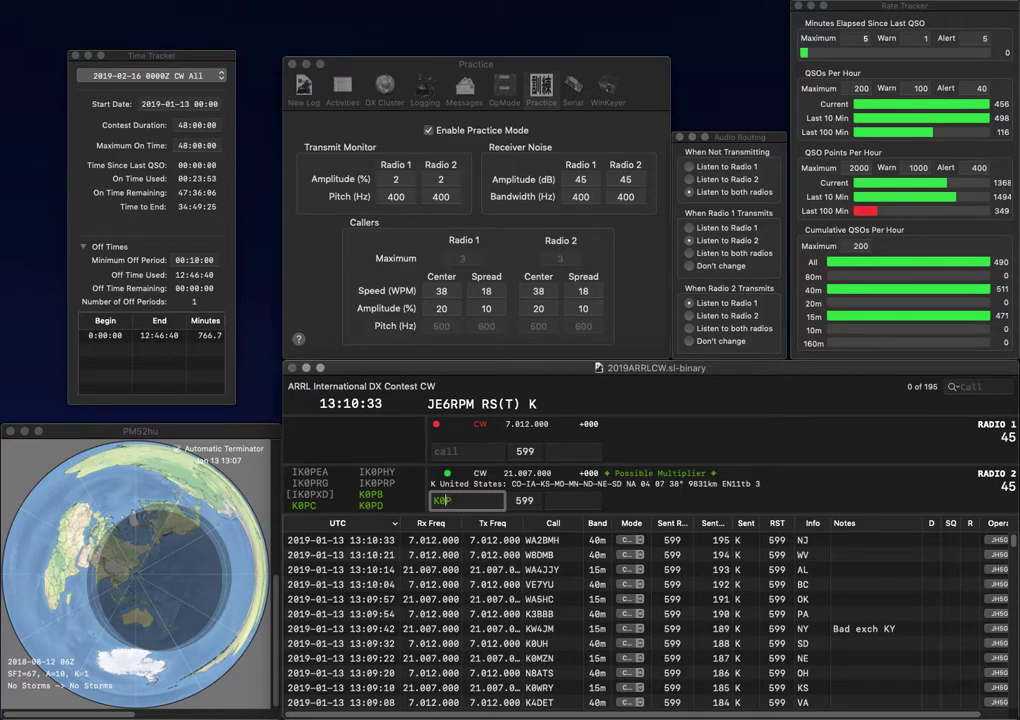
text(PY)
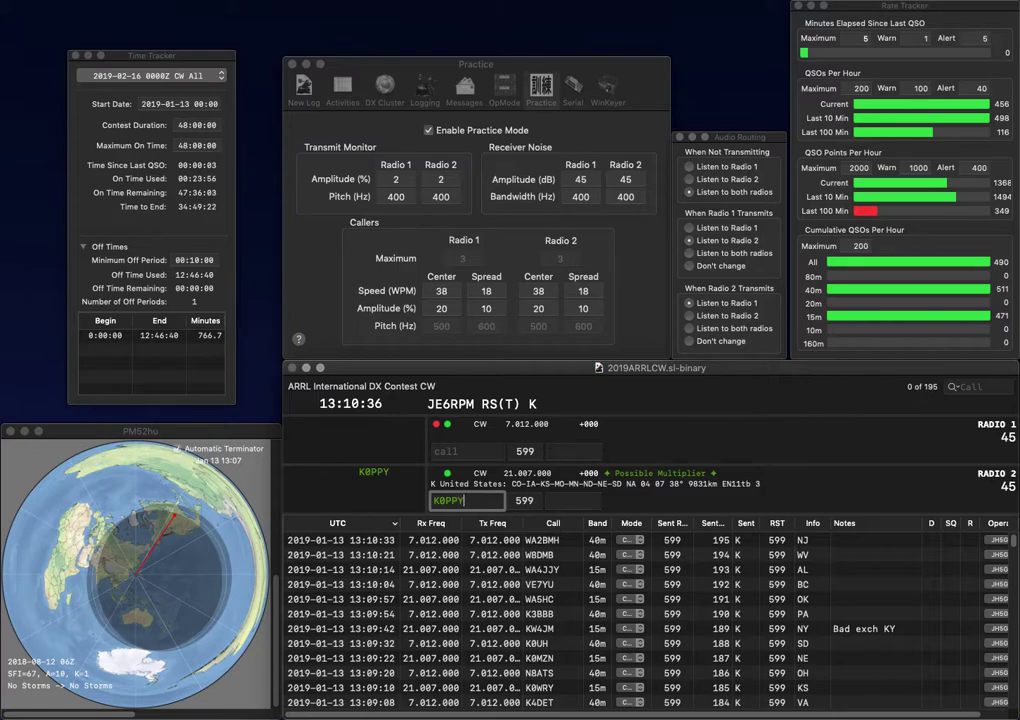
key(Return)
text(7)
key(BackSpace)
text(ZQ)
key(Return)
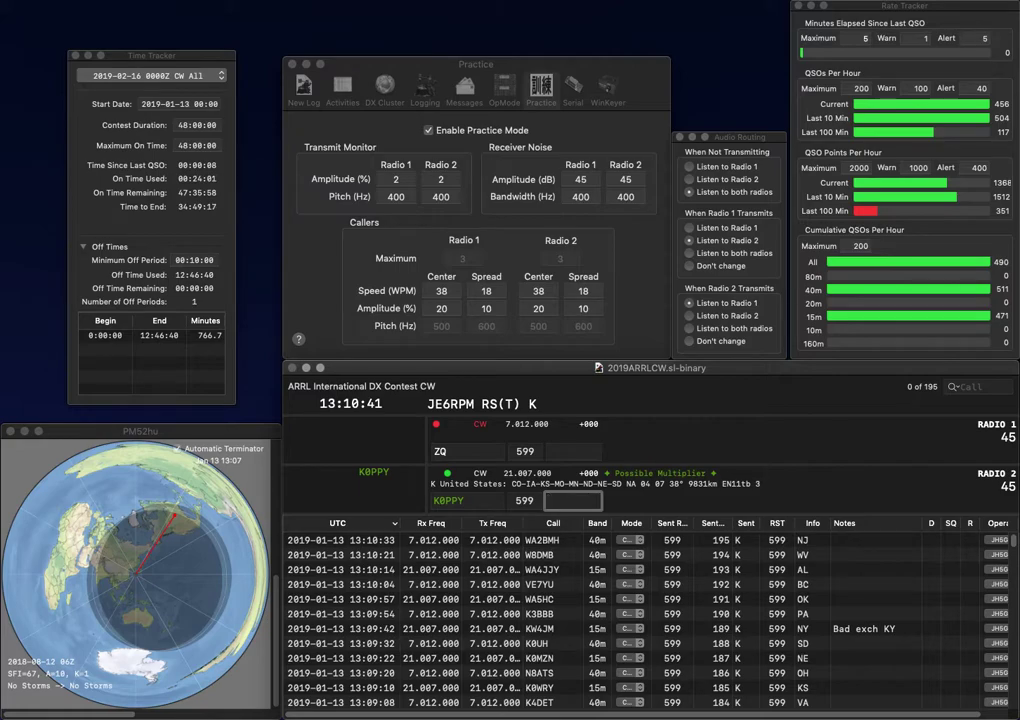
text(SD)
key(Return)
text(6)
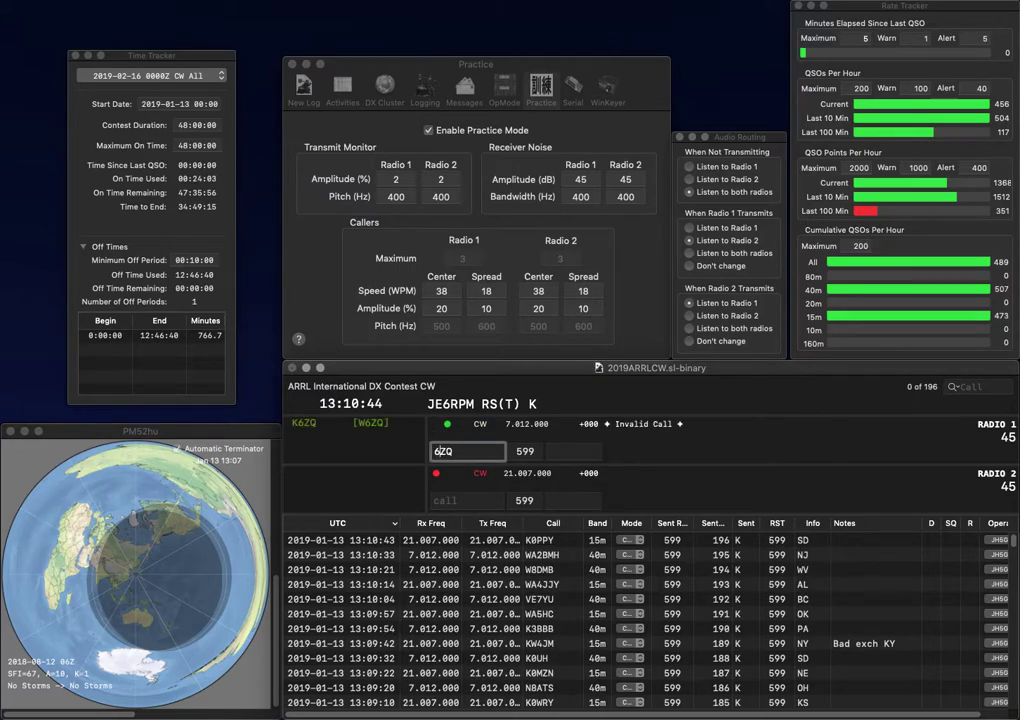
text(W)
key(Return)
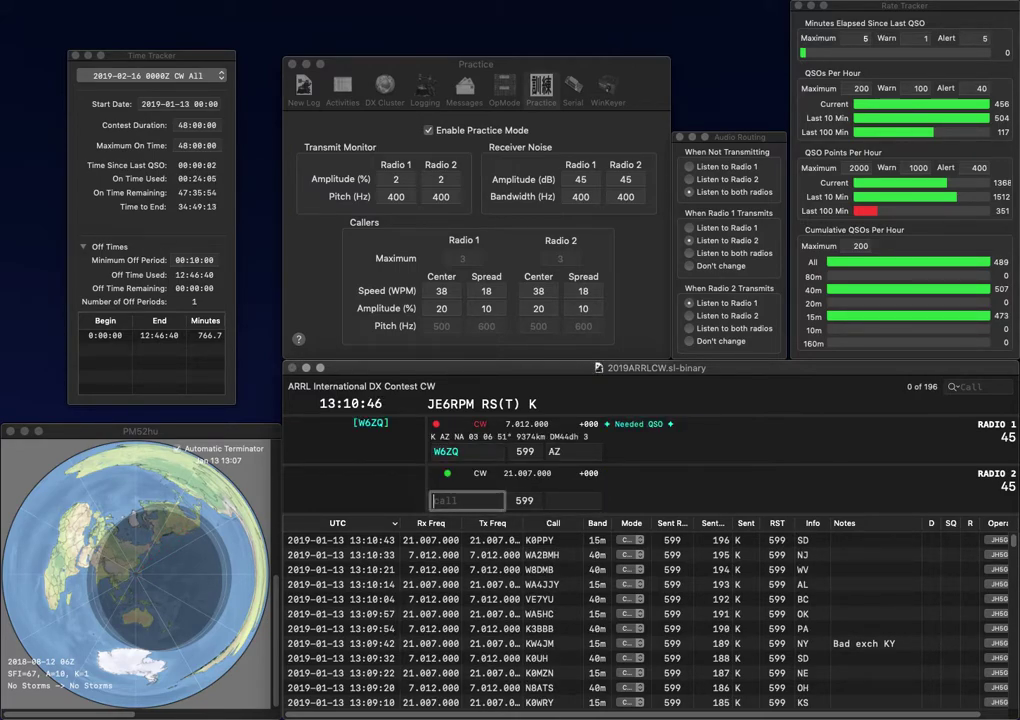
text(WC3W)
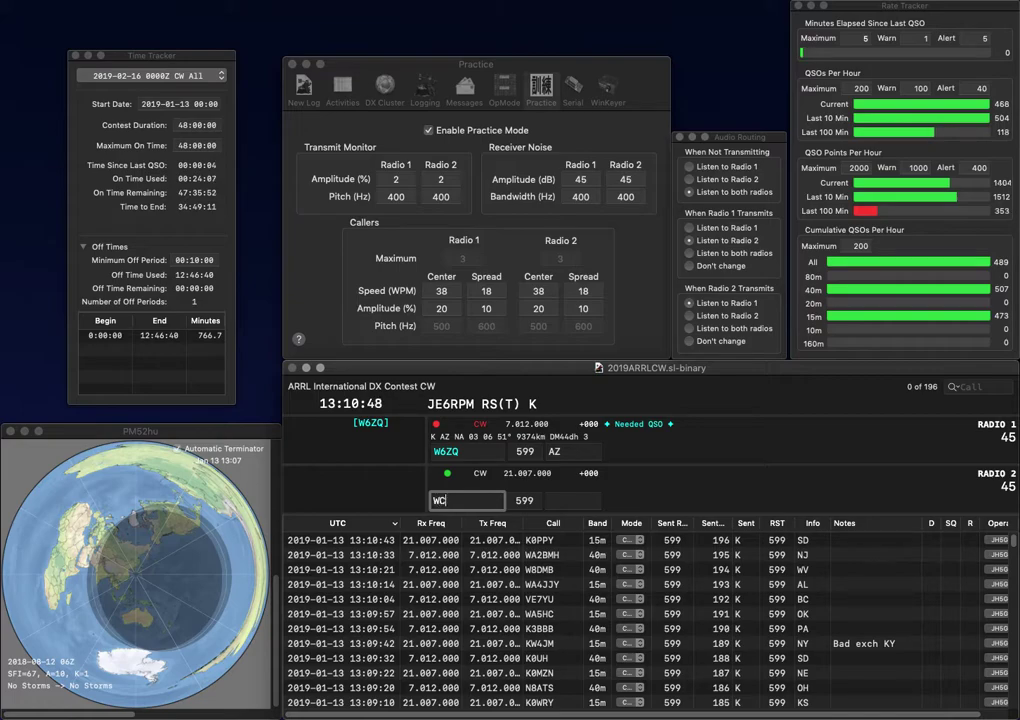
key(Return)
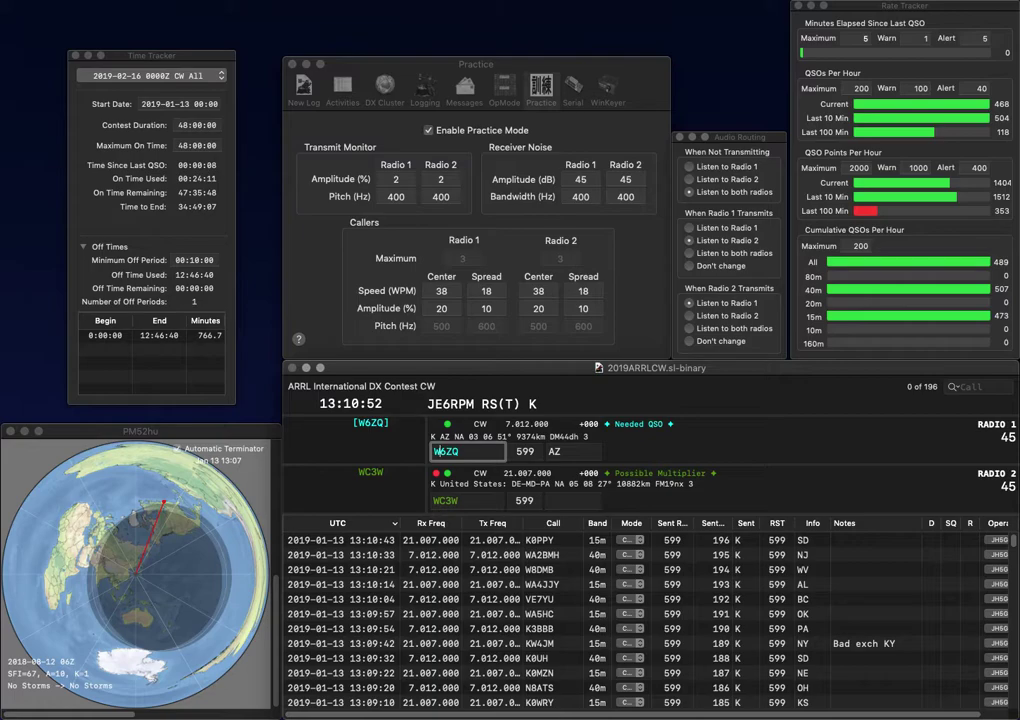
key(Return)
Log WC3W on Radio 2 with exchange MD and answer N0KVN on Radio 1.
text(MD)
key(Return)
text(N0KVN)
key(Return)
text(W9UUU)
key(Return)
key(Tab)
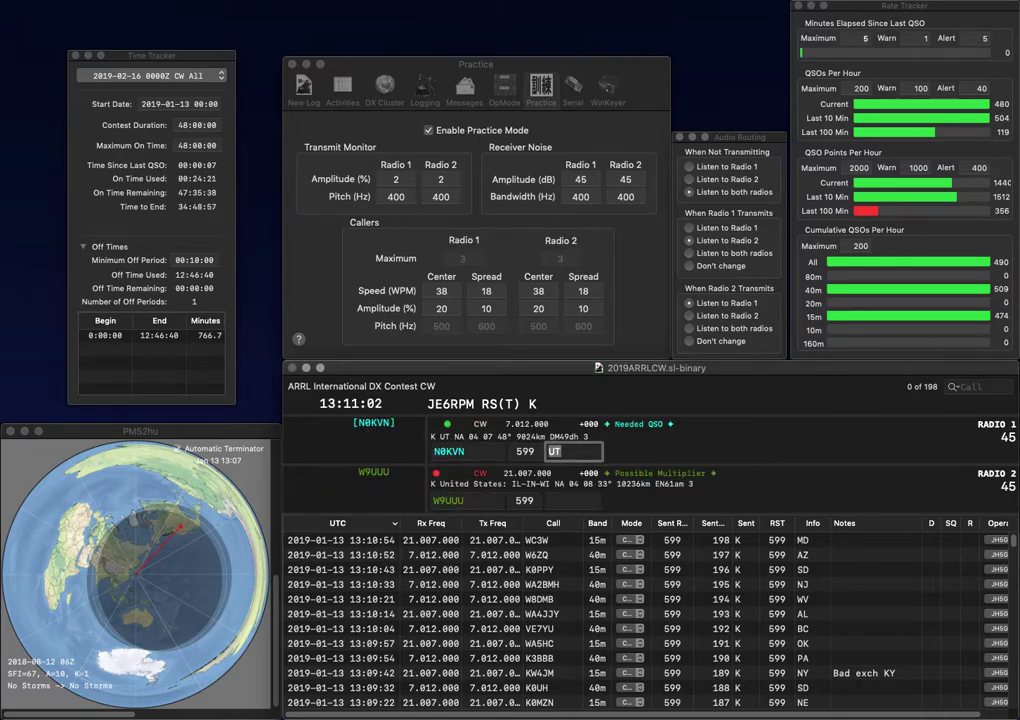
key(Return)
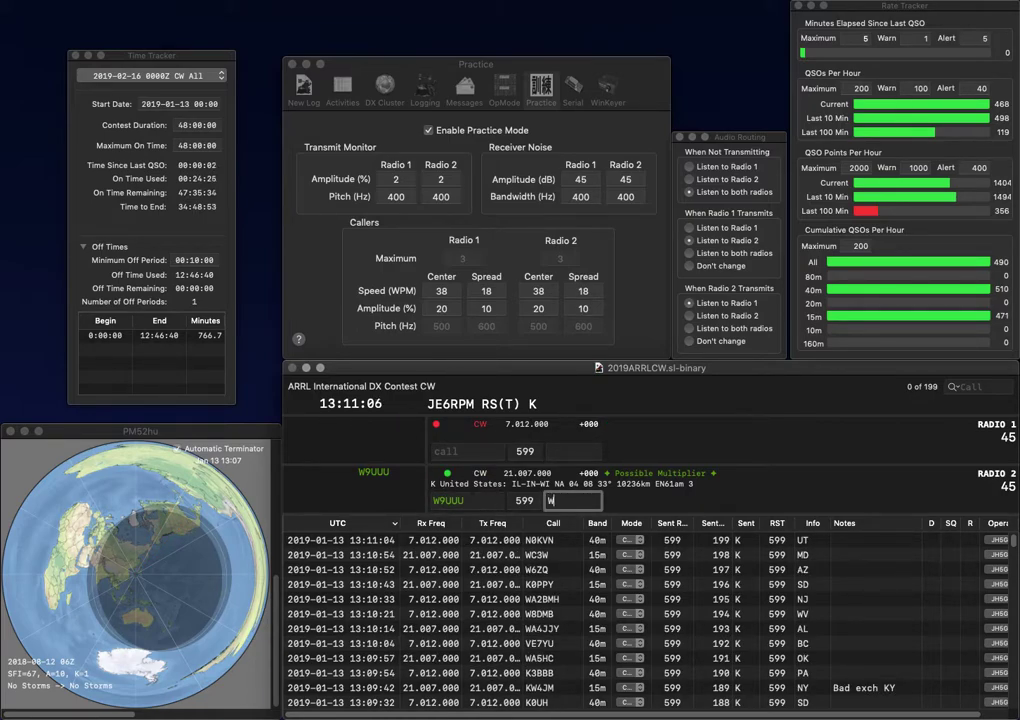
key(Return)
text(K4)
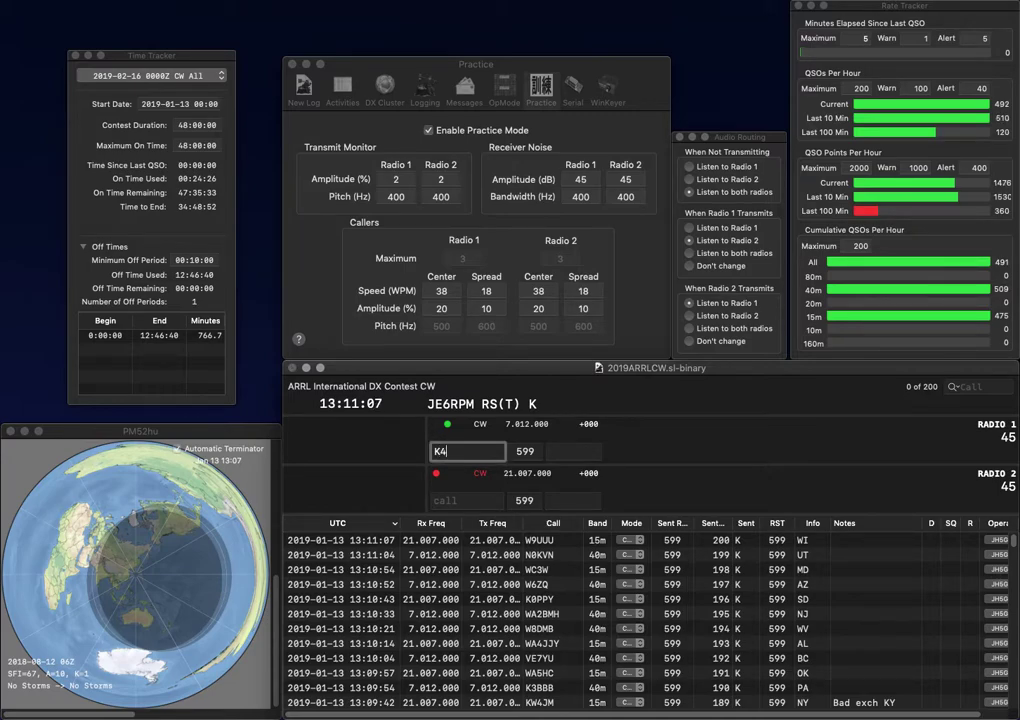
text(JJ)
key(Return)
text(K9IR)
key(Return)
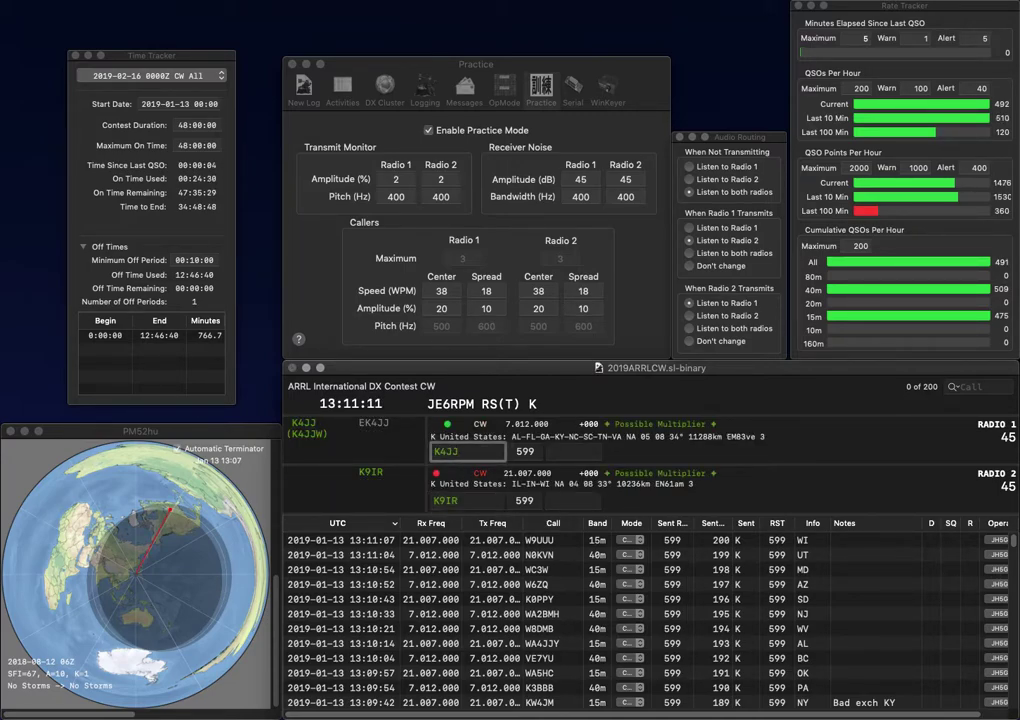
key(space)
text(VA)
key(Return)
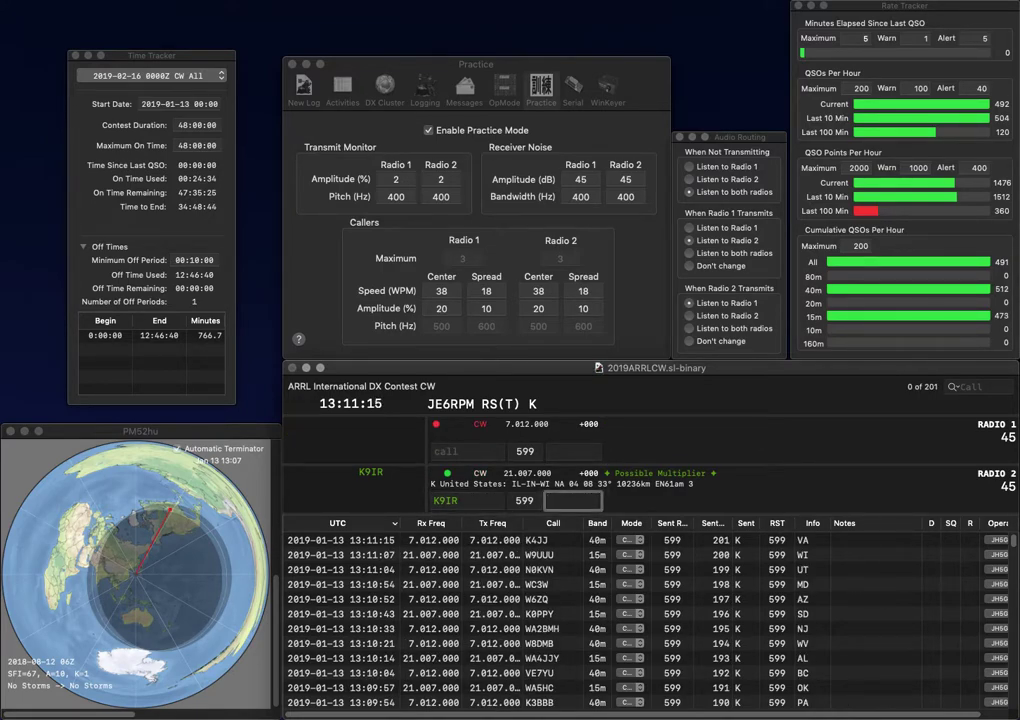
Log K9IR on Radio 2 with exchange WI and send the partial call 8M on Radio 1.
text(WI)
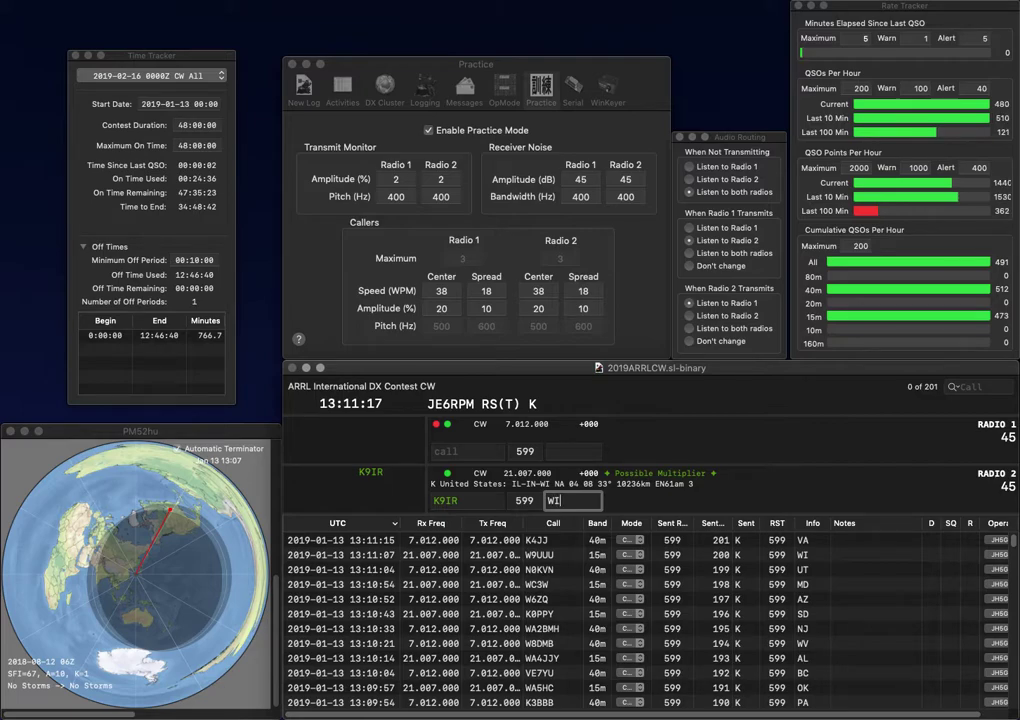
key(Return)
text(8M)
key(Return)
text(KU4FX)
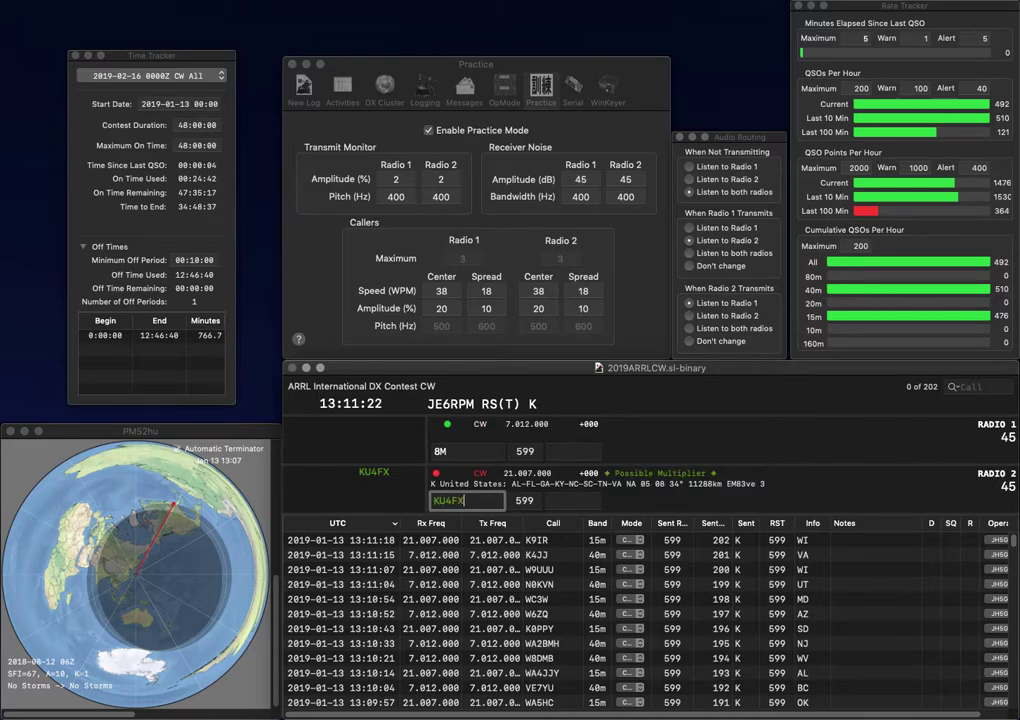
key(backslash)
text(AF)
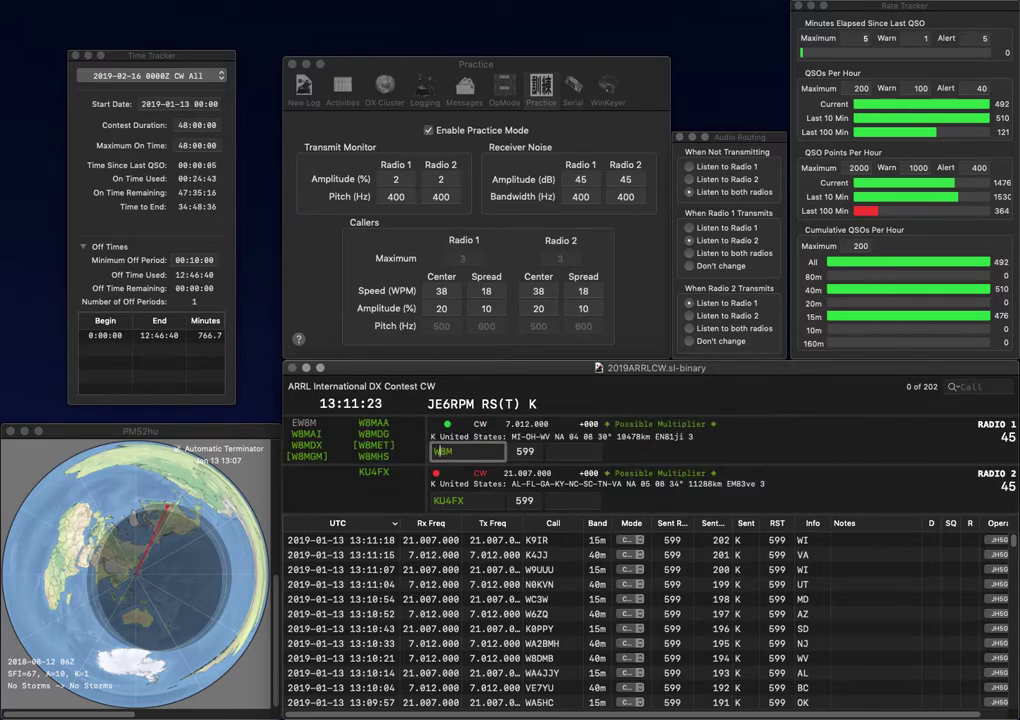
key(Return)
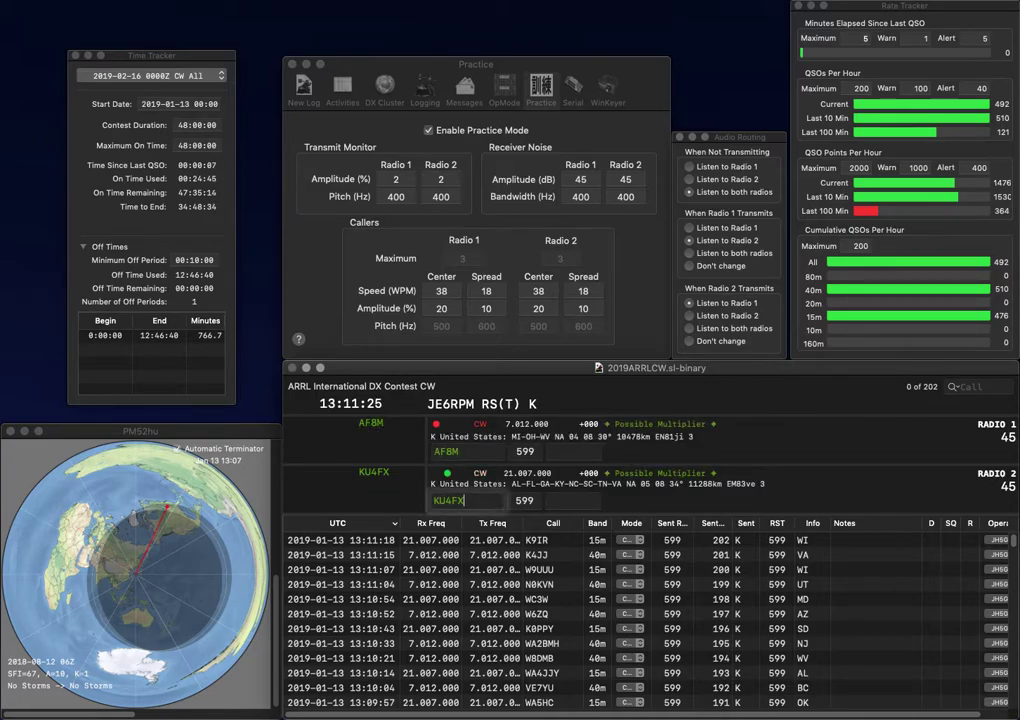
key(space)
text(KY)
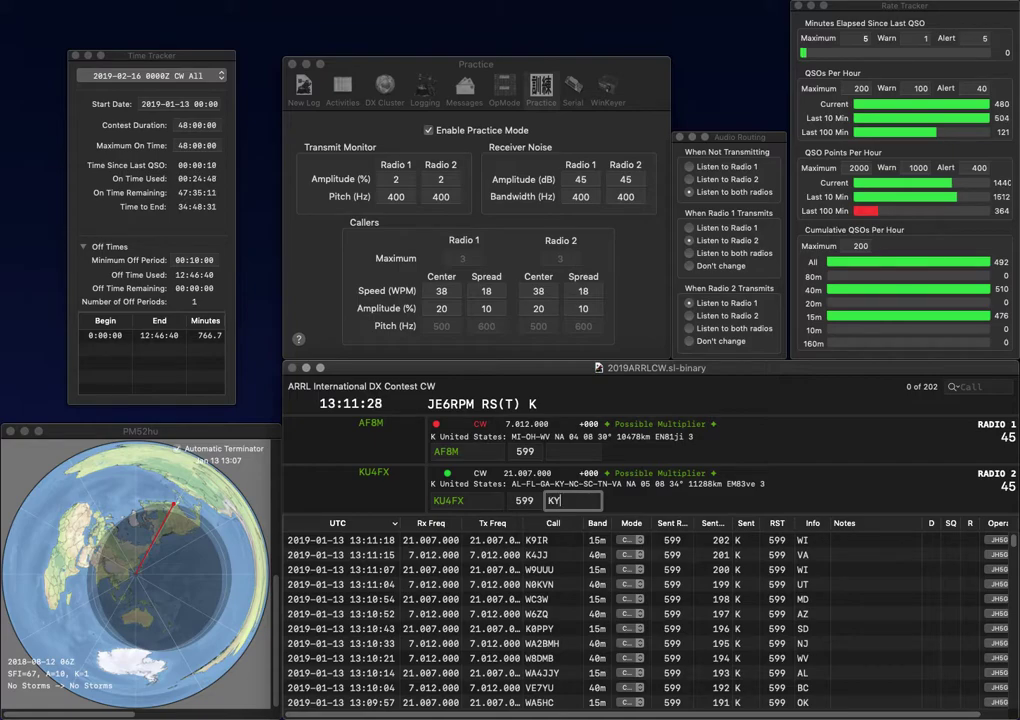
key(Return)
key(BackSpace)
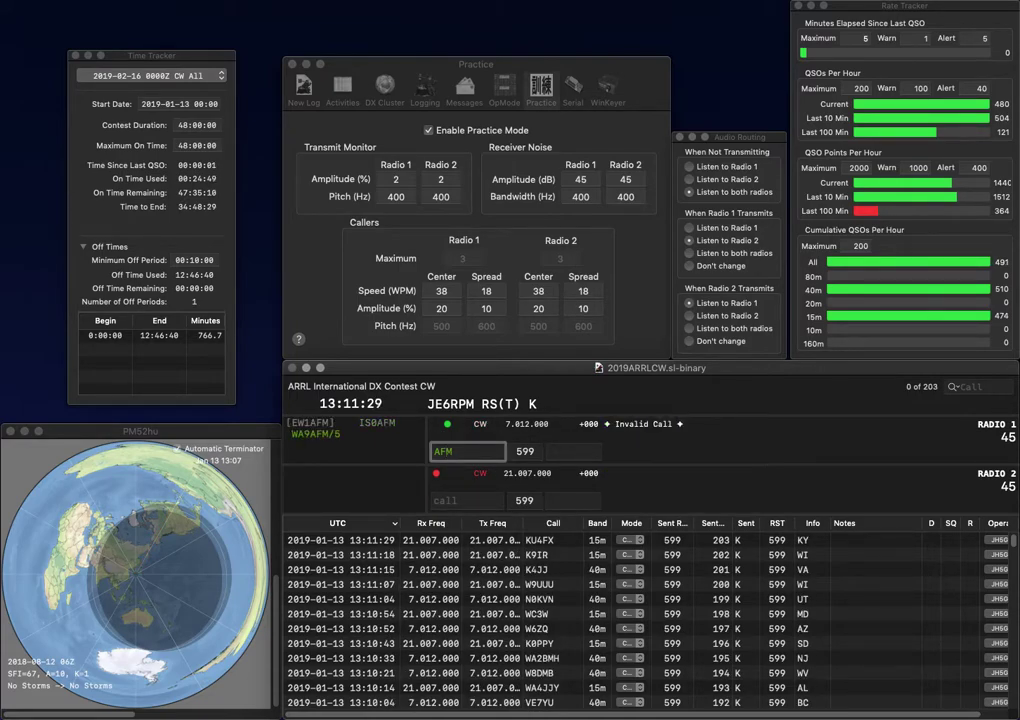
text(7)
key(Return)
text(W7FI)
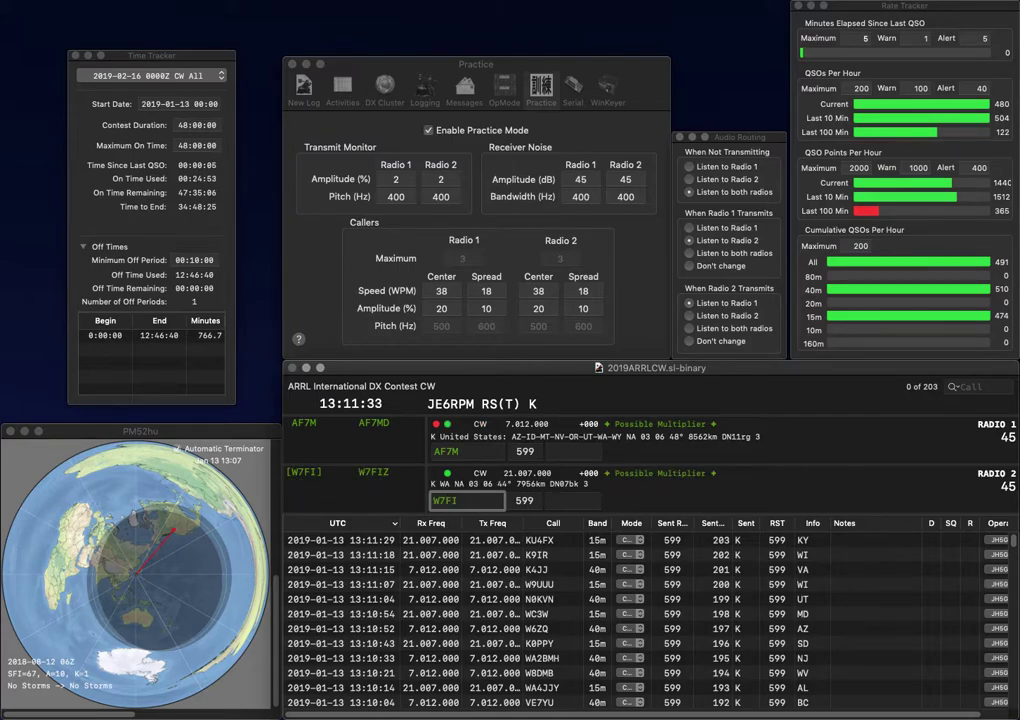
text(Z)
key(Return)
key(space)
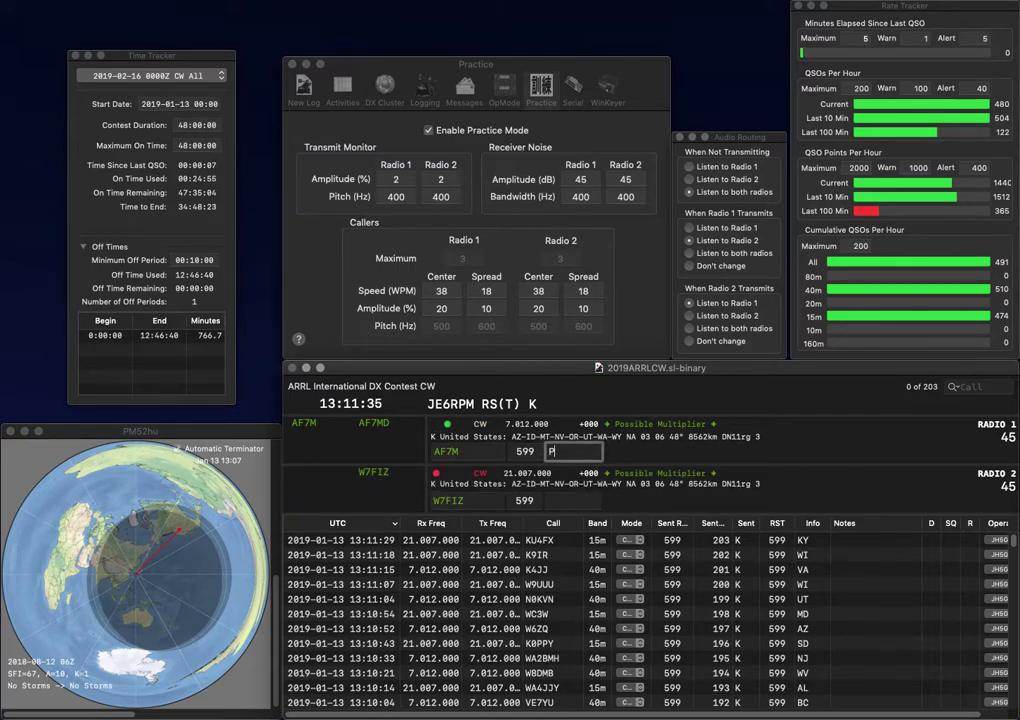
text(Y)
key(BackSpace)
text(WY)
key(Return)
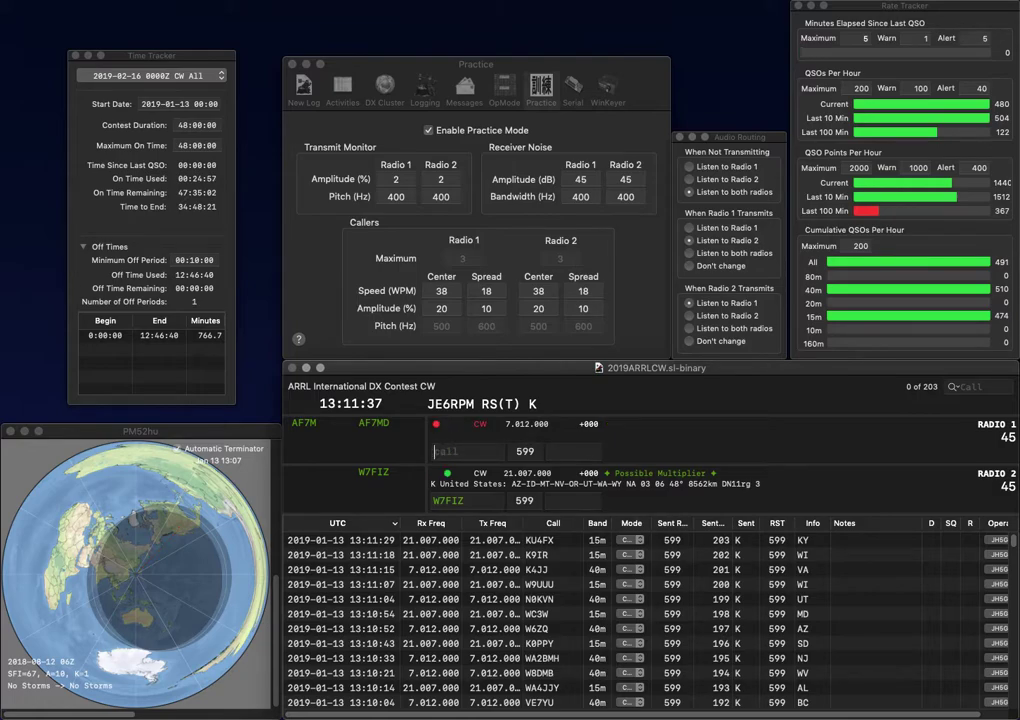
key(space)
text(M)
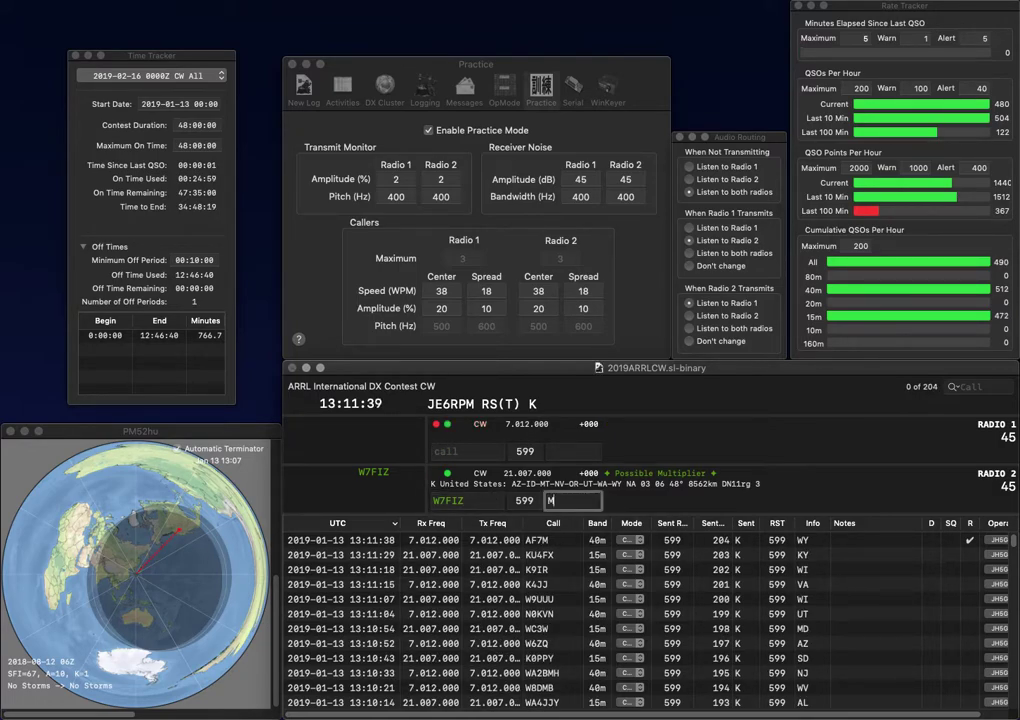
text(T)
key(Return)
text(K6UU)
key(Return)
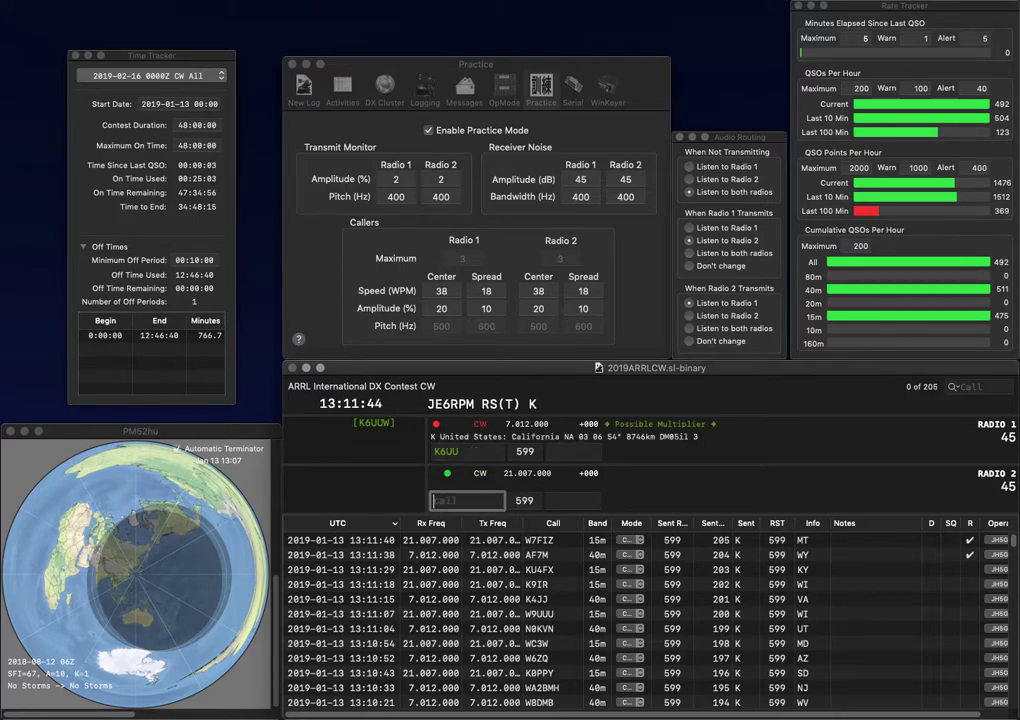
text(NIR)
key(Tab)
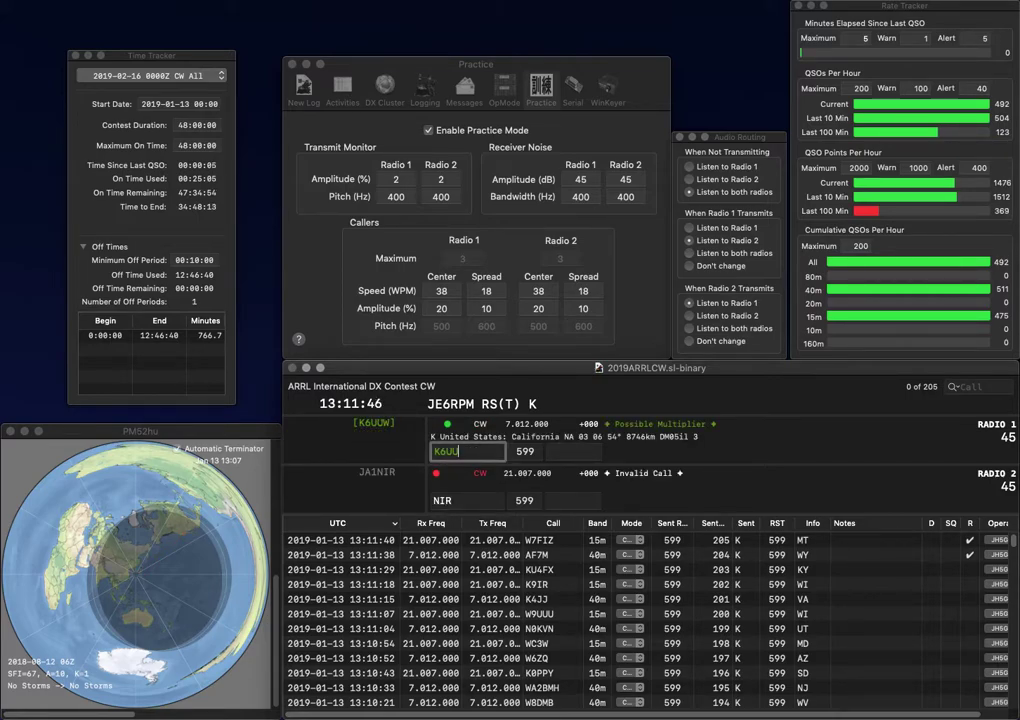
key(BackSpace)
key(BackSpace)
key(BackSpace)
text(7)
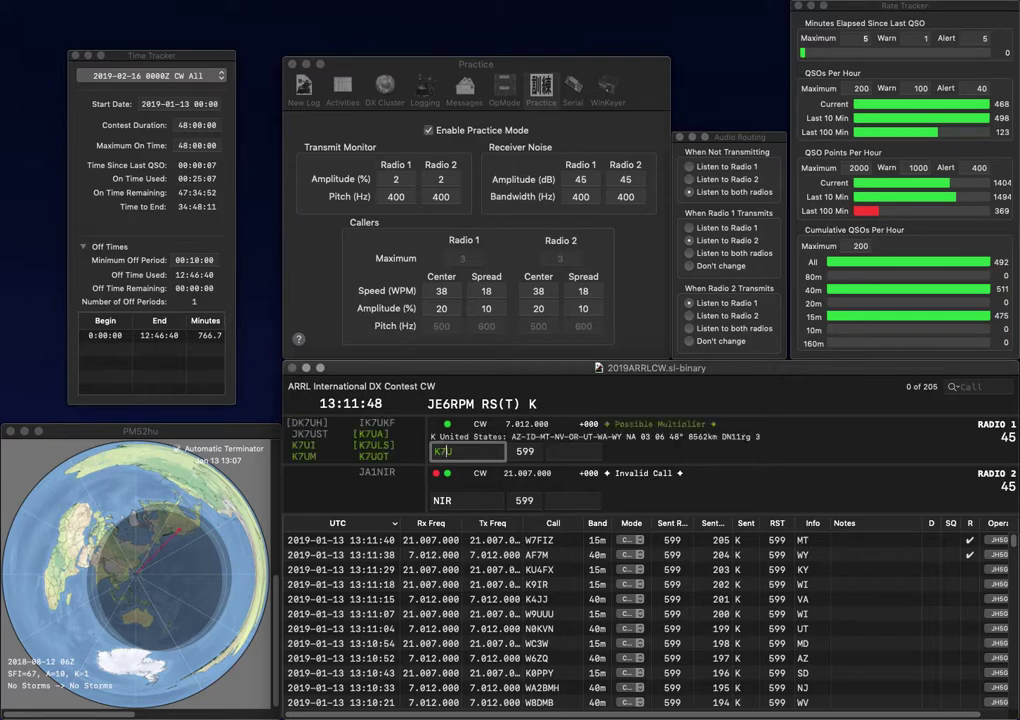
text(VU)
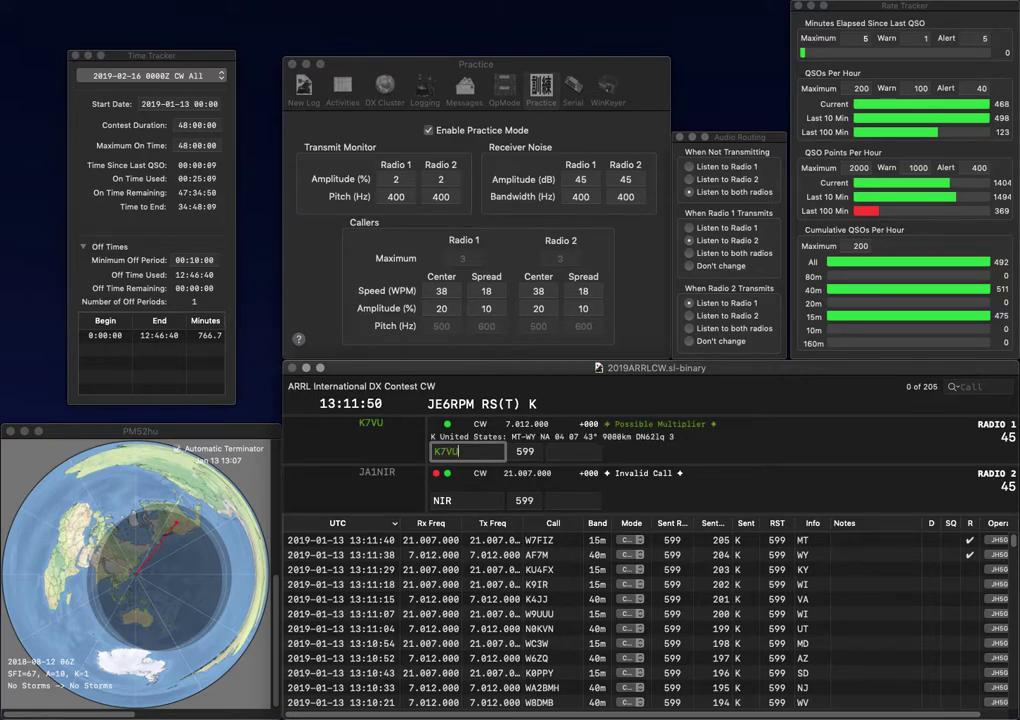
key(Return)
text(7)
key(Return)
key(space)
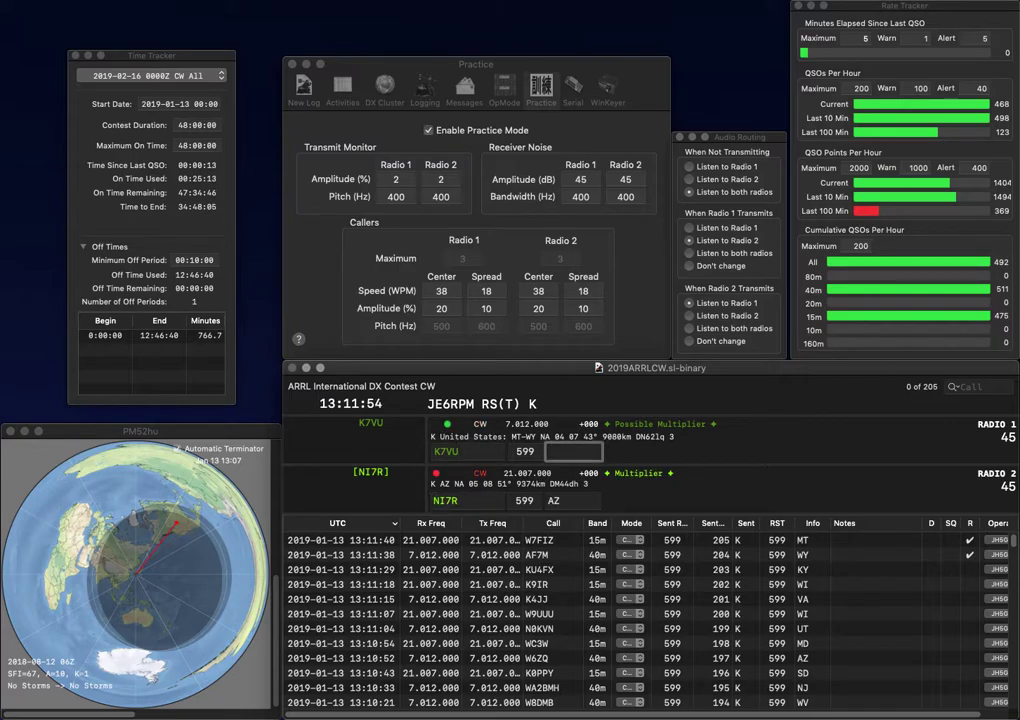
text(WY)
key(Return)
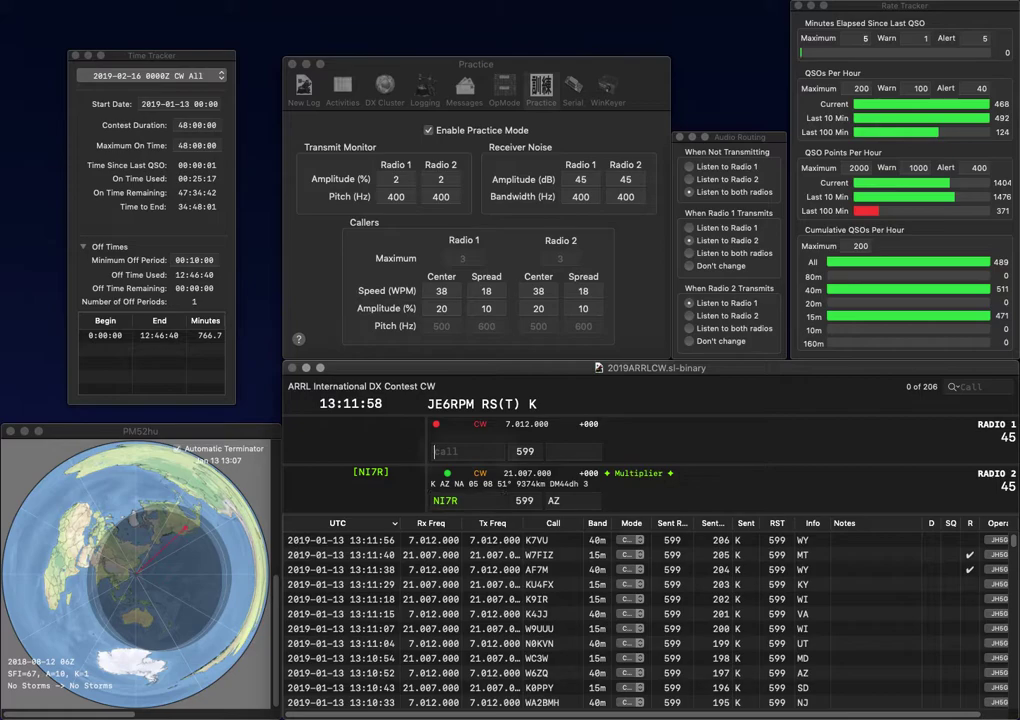
key(Return)
text(K0LDS)
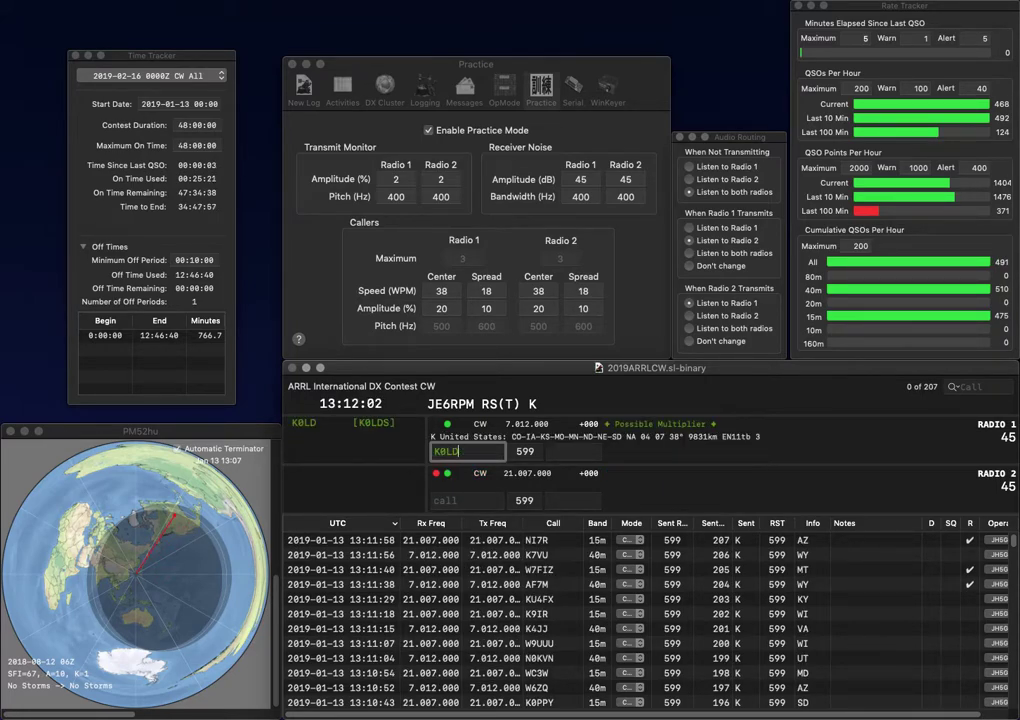
key(Return)
text(W9GM)
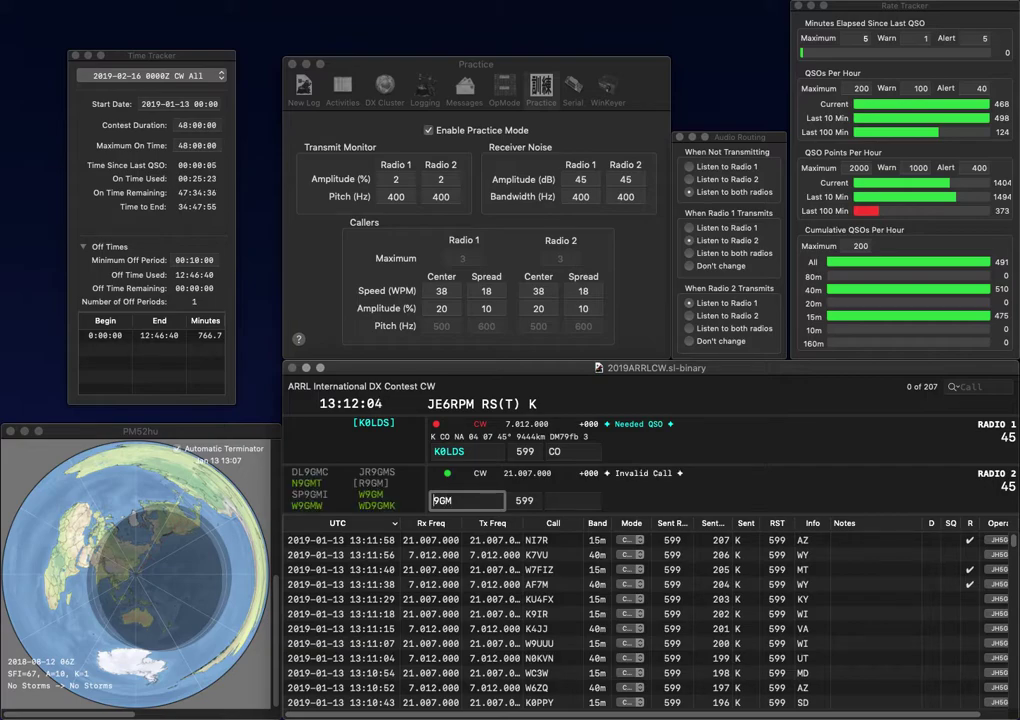
key(Tab)
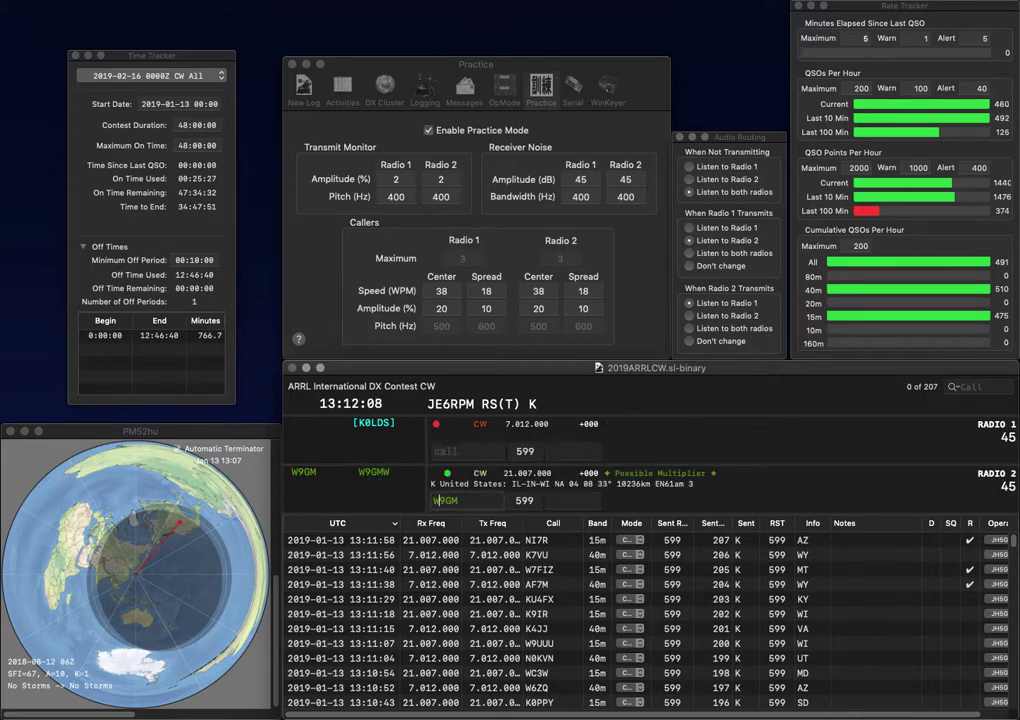
key(Return)
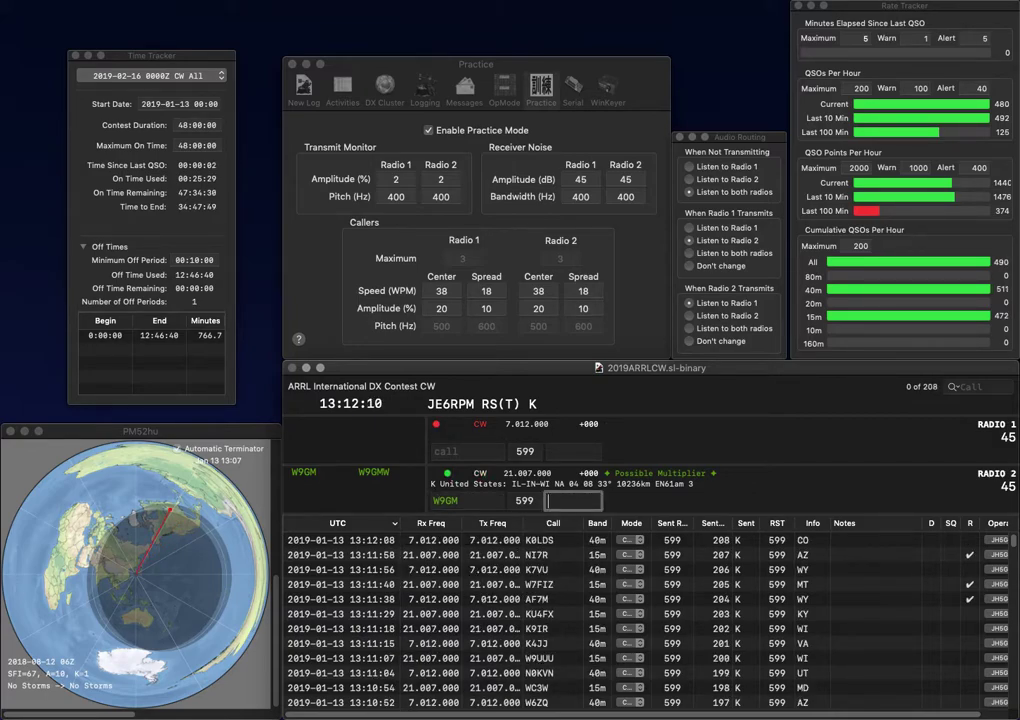
text(IN)
key(Return)
text(W5)
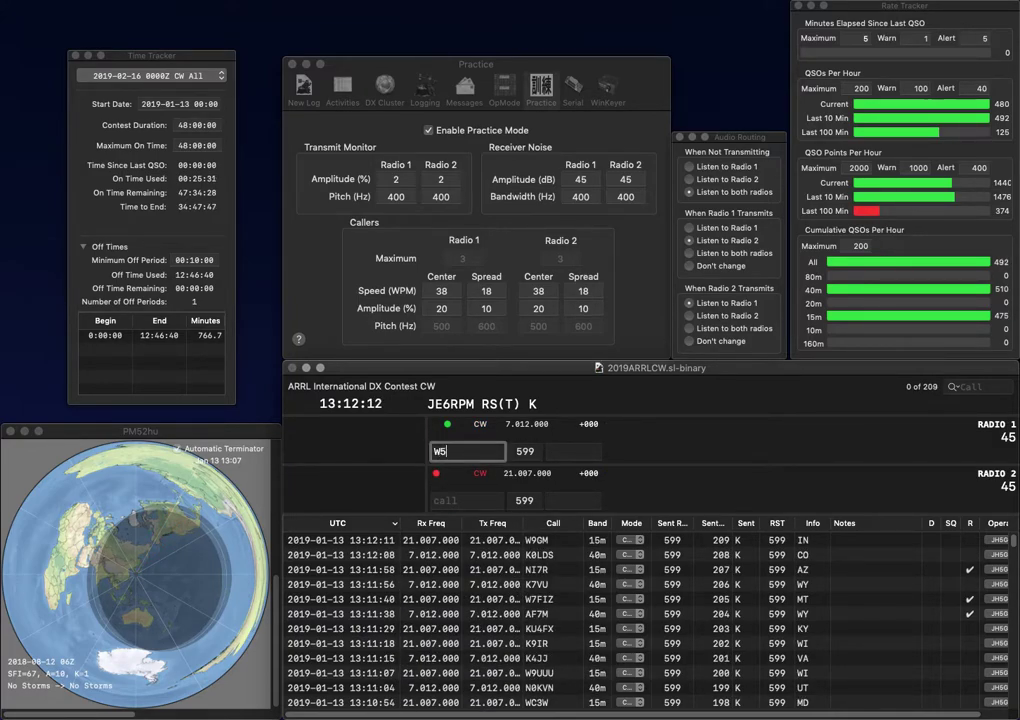
text(OX)
key(Return)
text(N)
key(BackSpace)
text(K4WW)
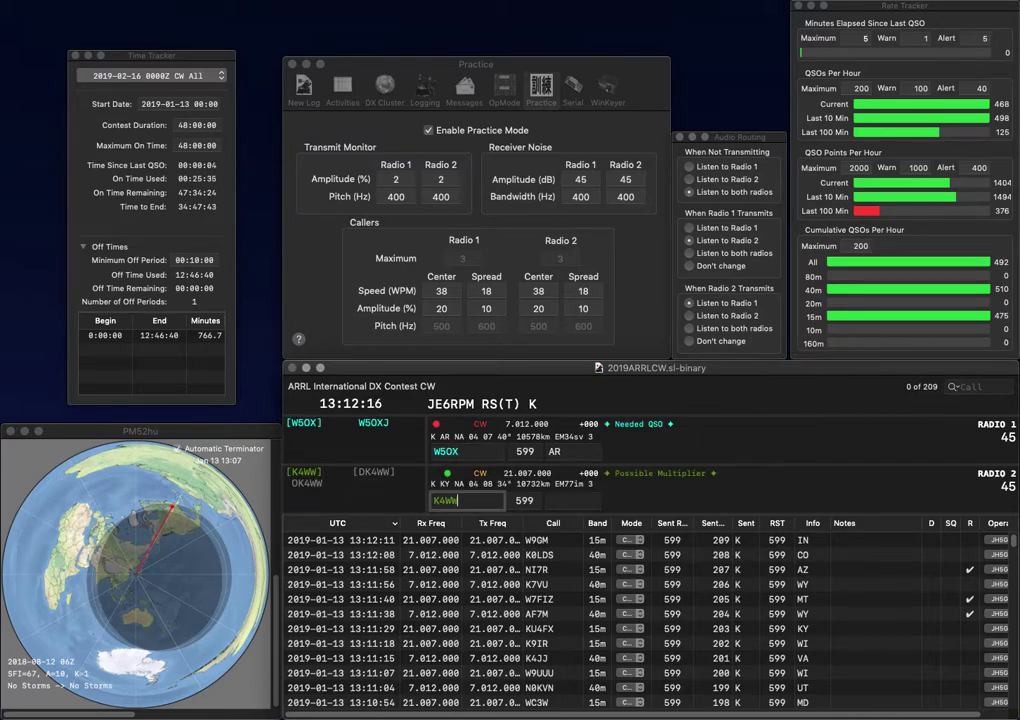
key(Return)
key(Tab)
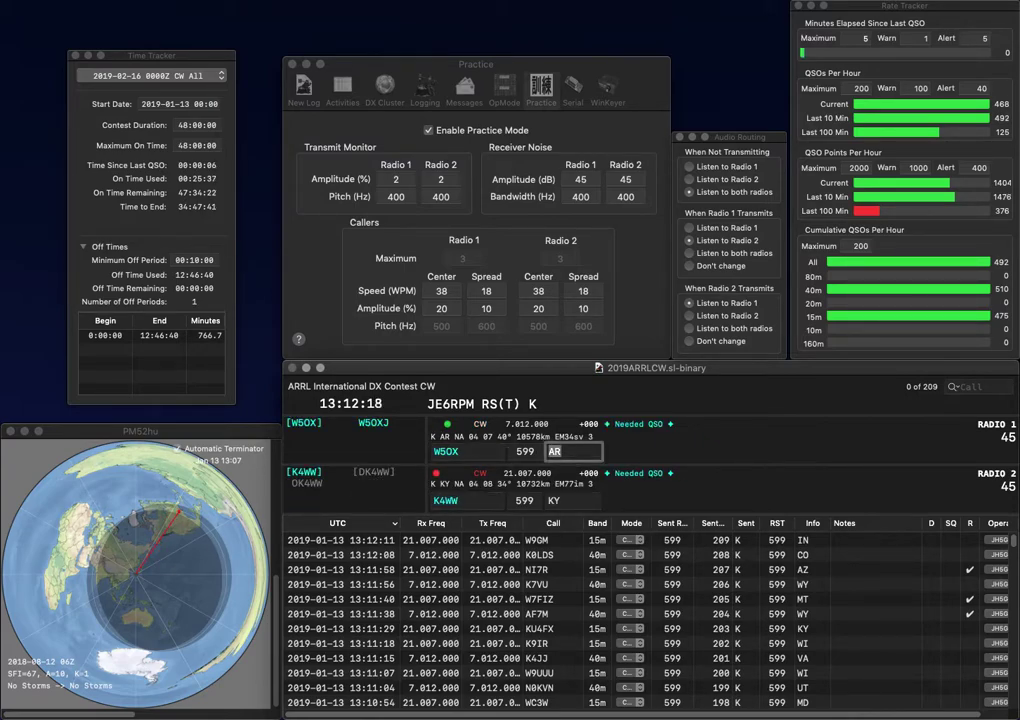
key(Return)
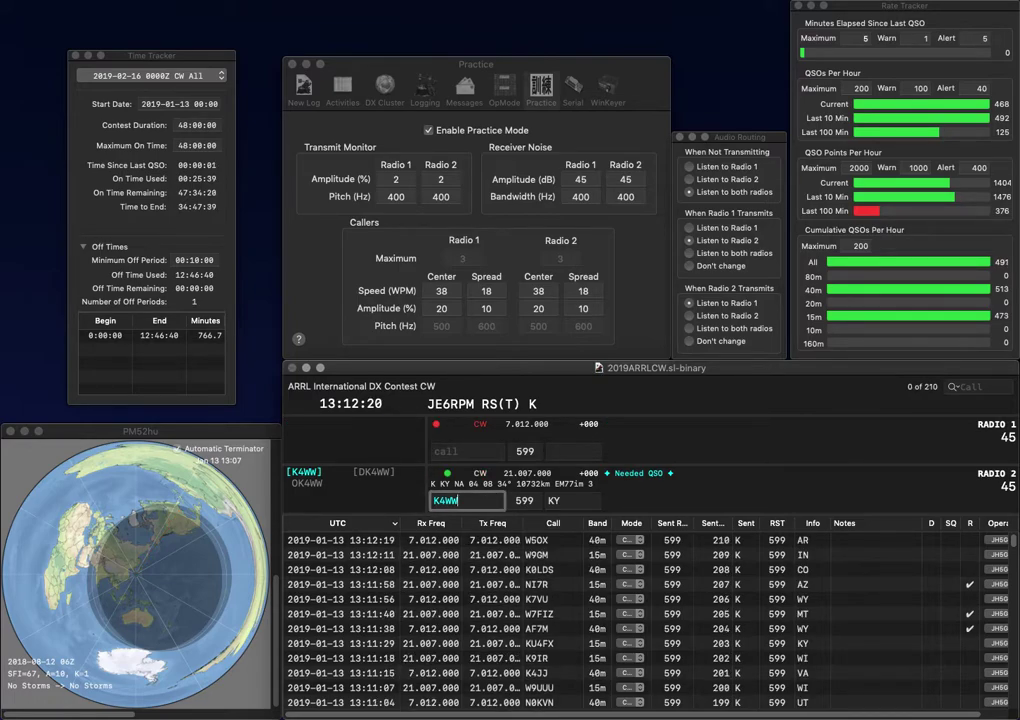
key(Return)
text(W6)
key(Return)
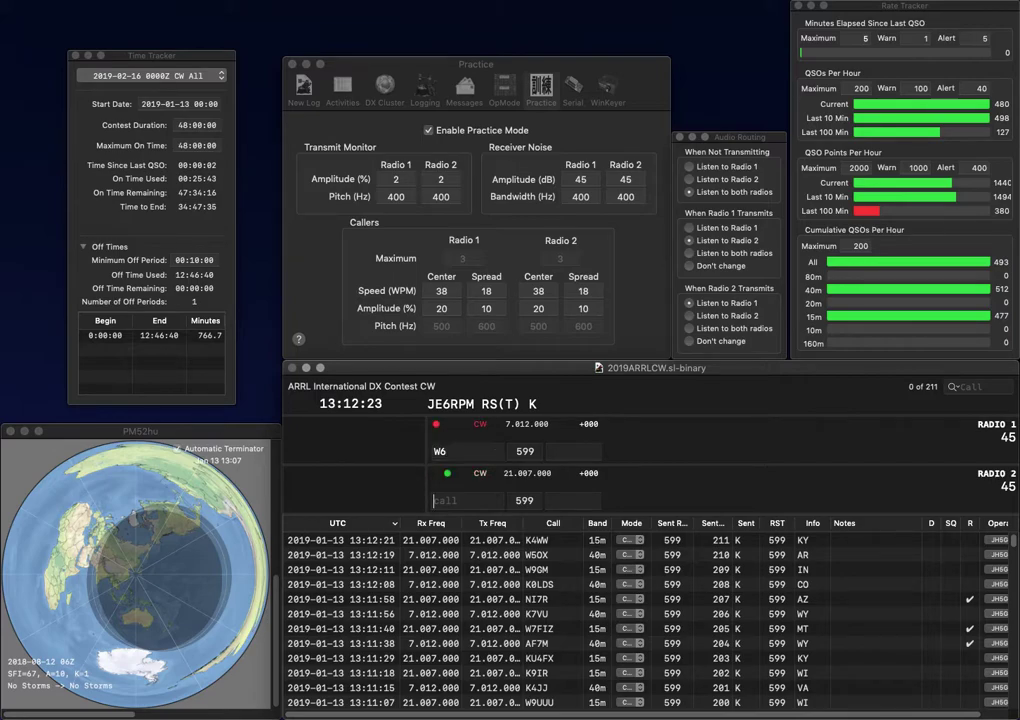
text(KM6K)
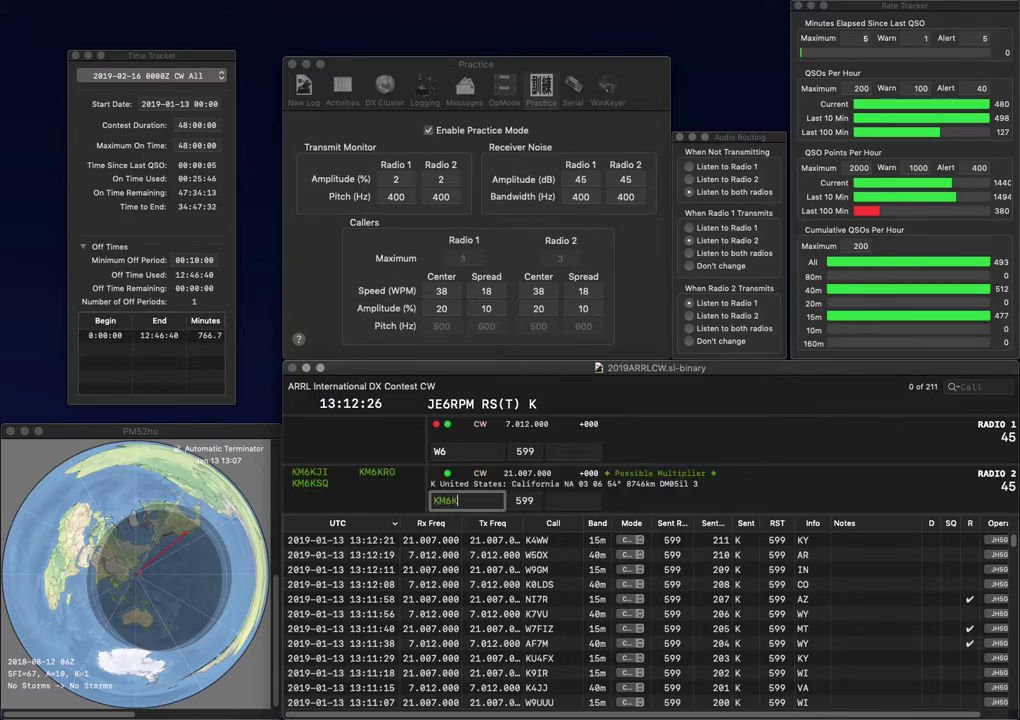
key(grave)
text(V)
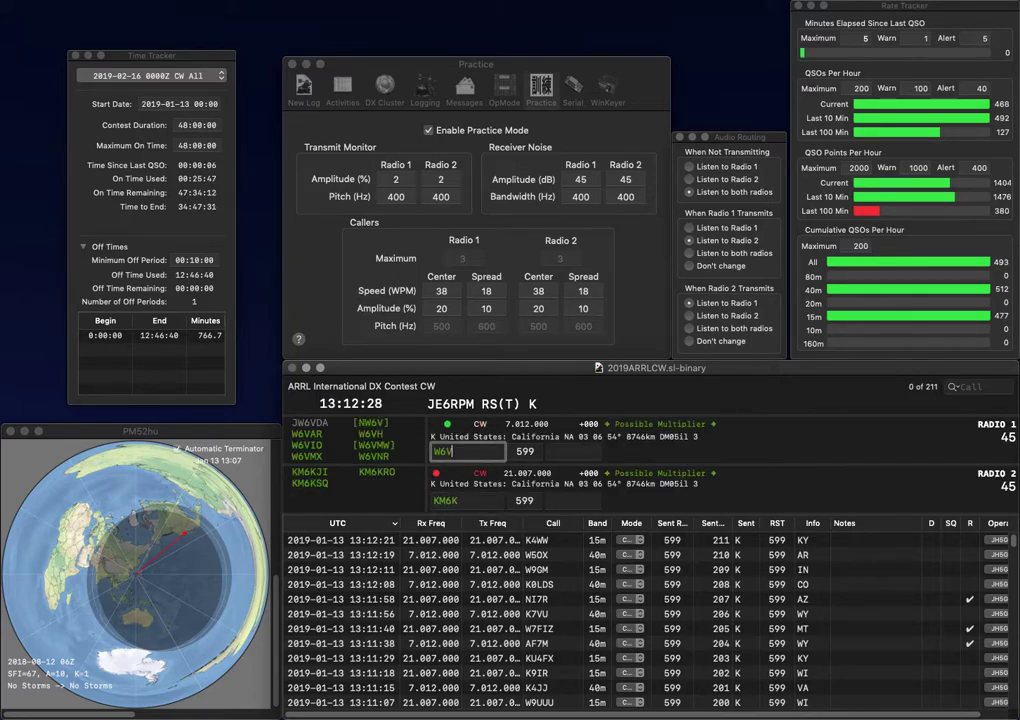
text(M)
key(grave)
text(SQ)
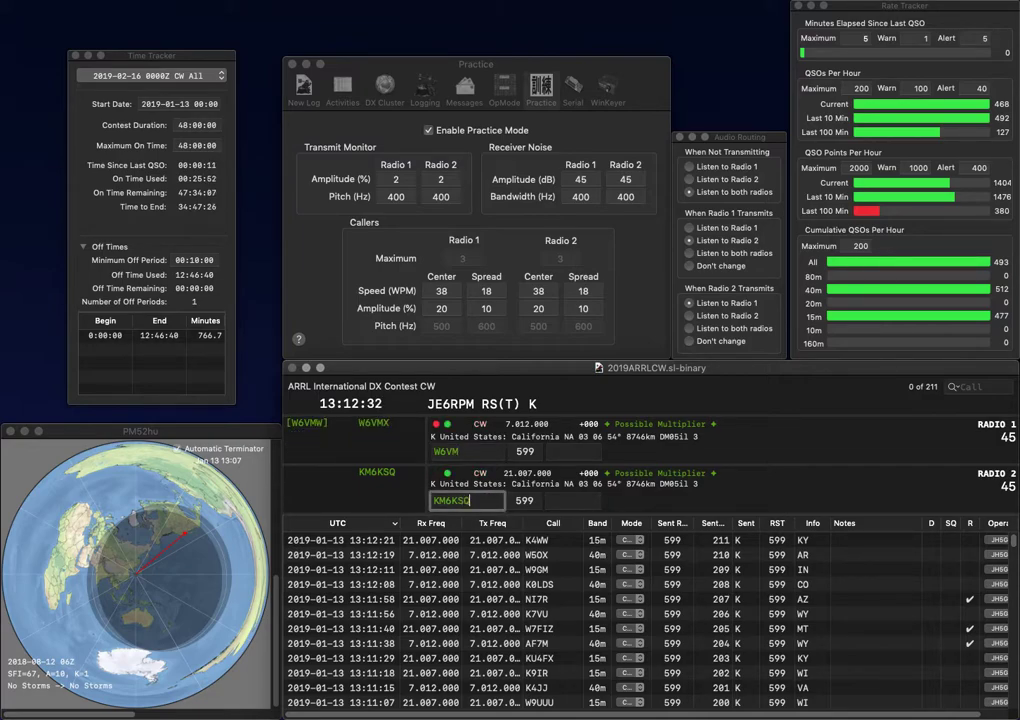
key(grave)
key(Left)
key(BackSpace)
text(B4)
key(Delete)
key(grave)
key(space)
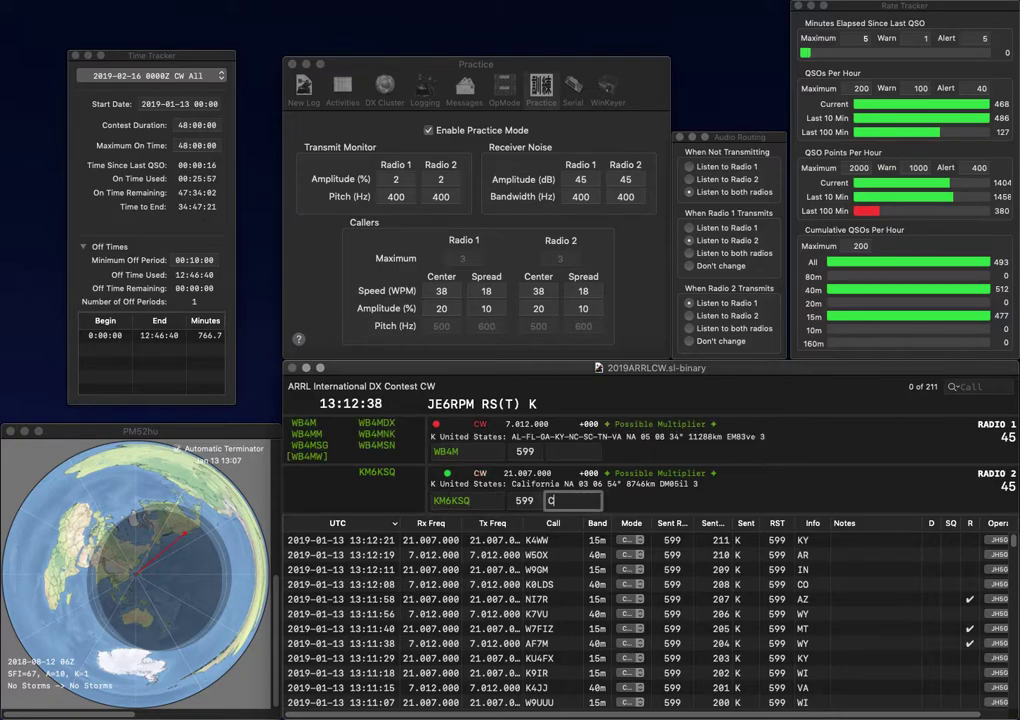
key(Return)
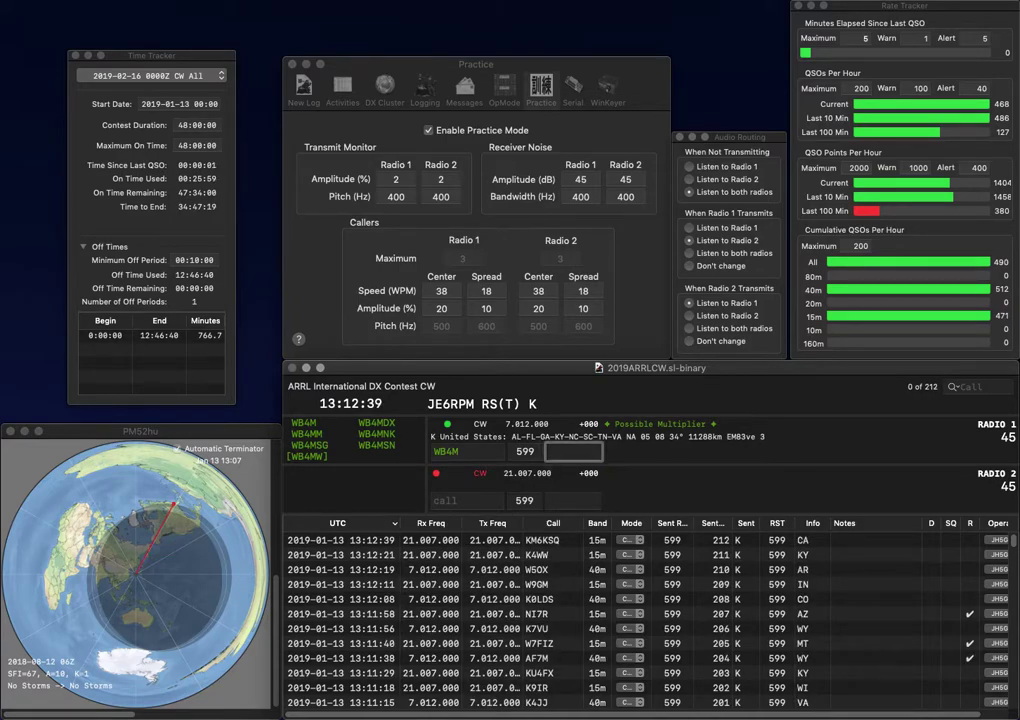
text(NC)
key(Return)
Send the partial call NFL on Radio 2 and the partial call K1P on Radio 1.
text(FL)
key(Home)
text(N)
key(Return)
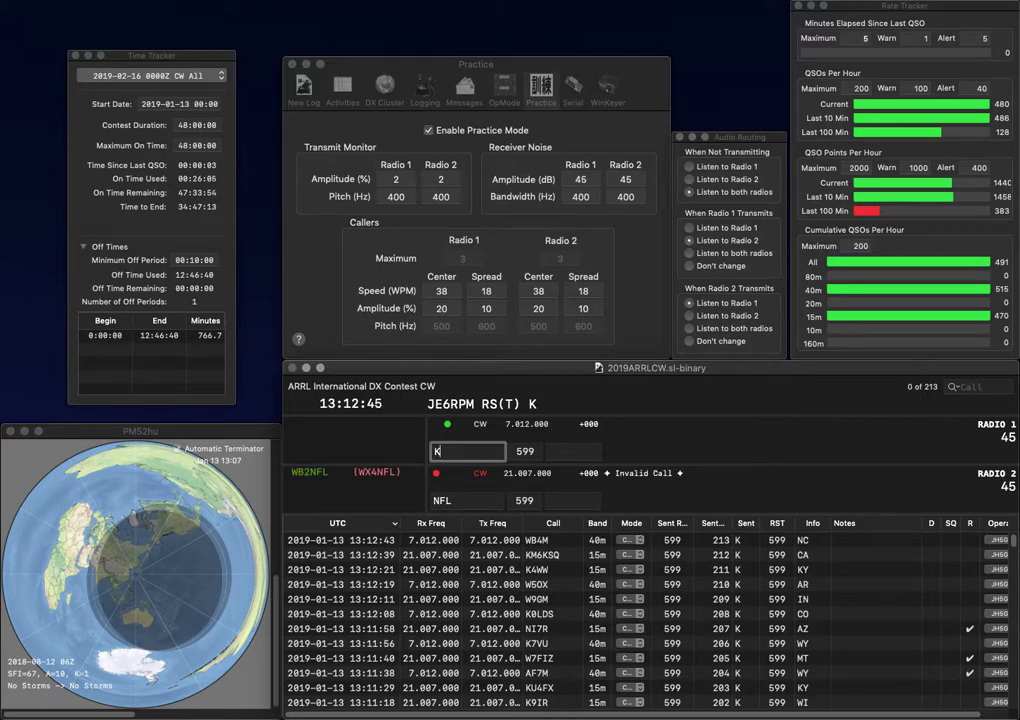
text(P)
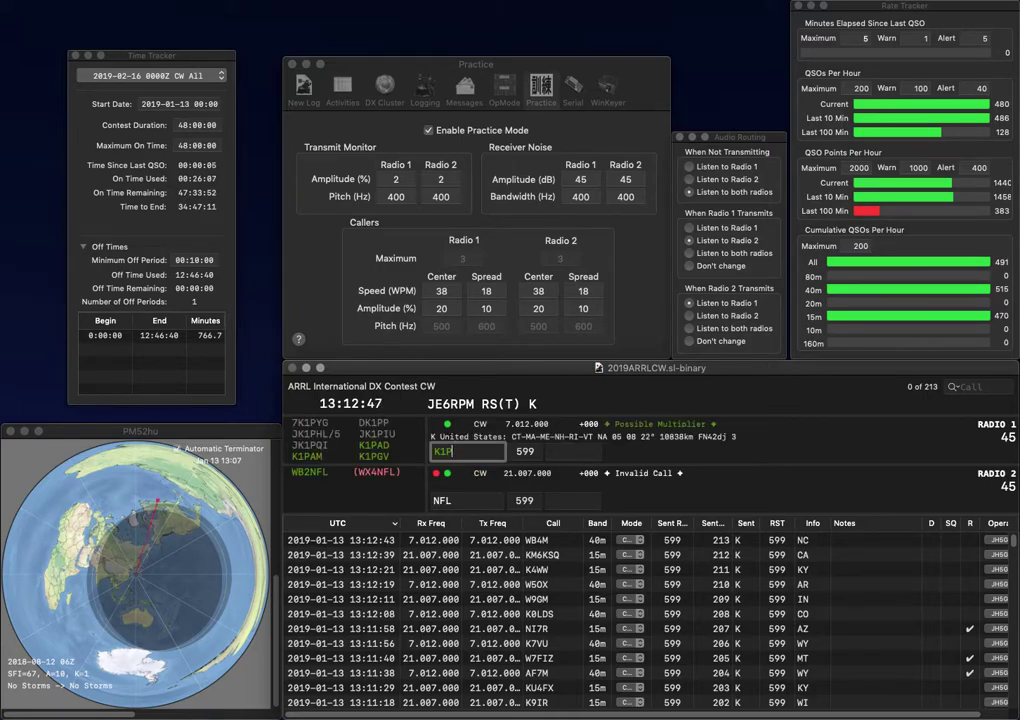
key(Return)
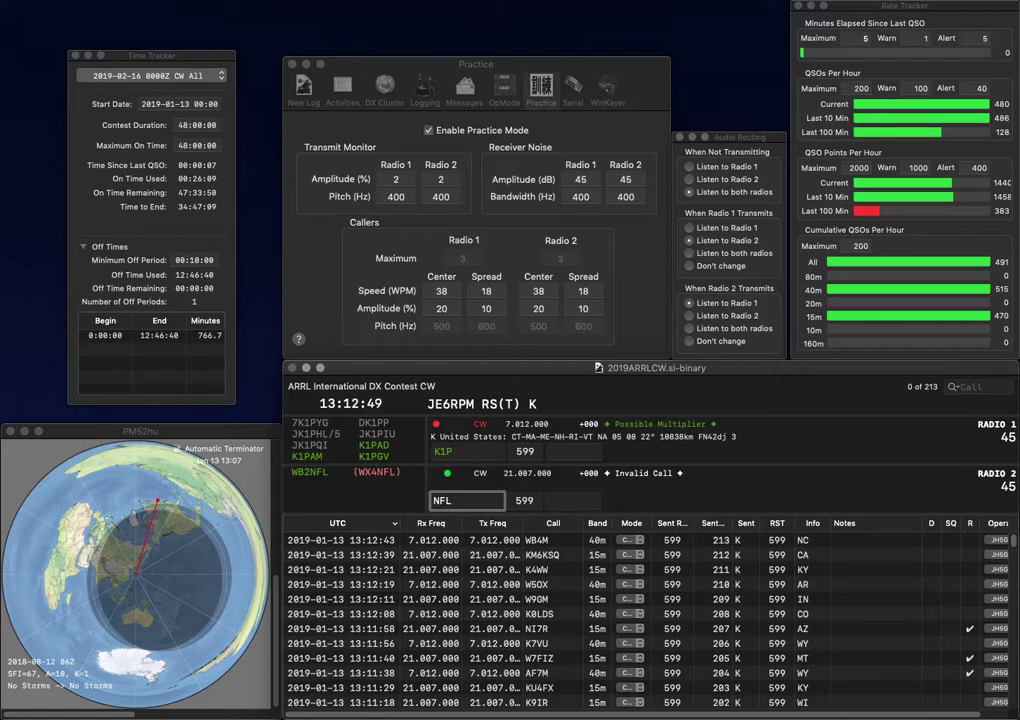
Extend the Radio 2 call to NFLL and send it, and answer K1PPE on Radio 1.
text(L)
key(Return)
text(PP)
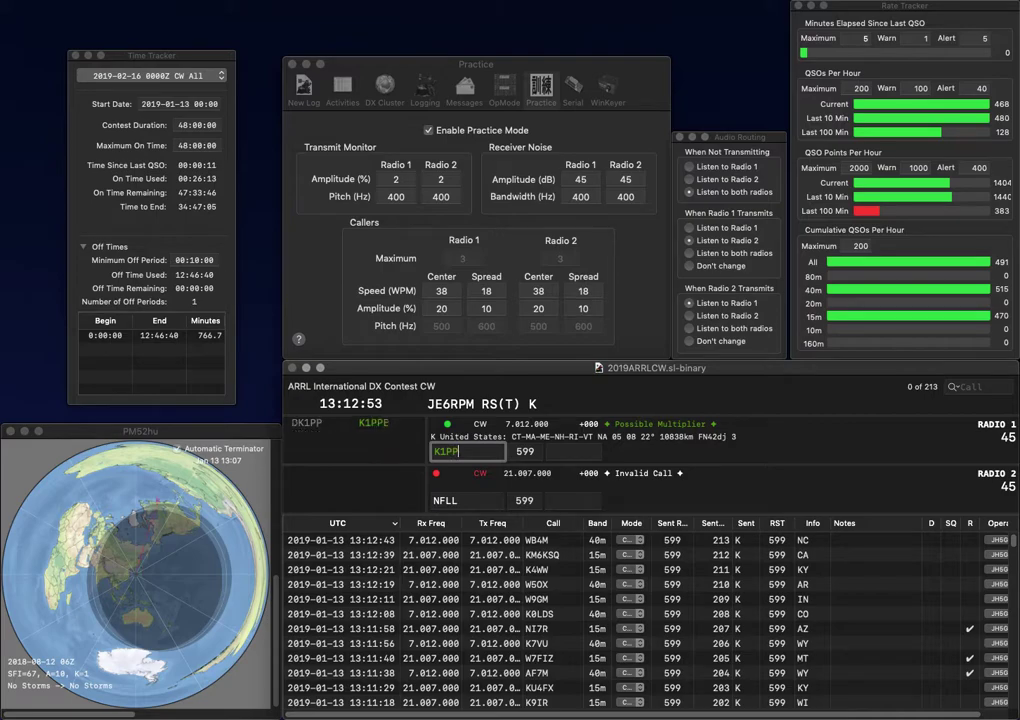
key(BackSpace)
text(E)
key(Return)
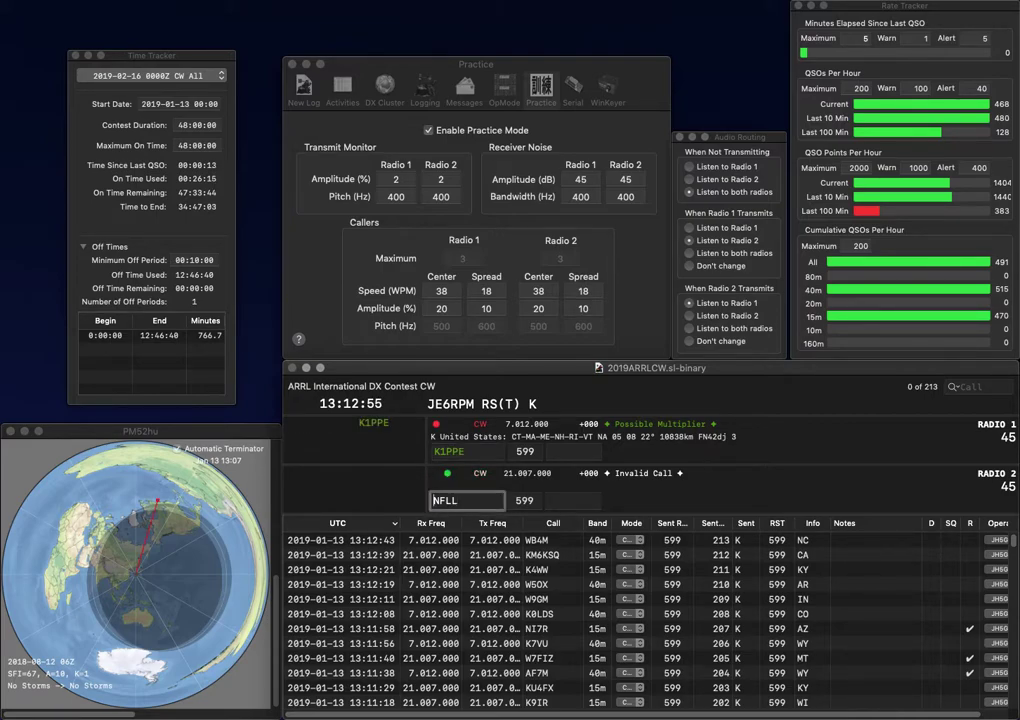
text(4)
key(Delete)
text(X)
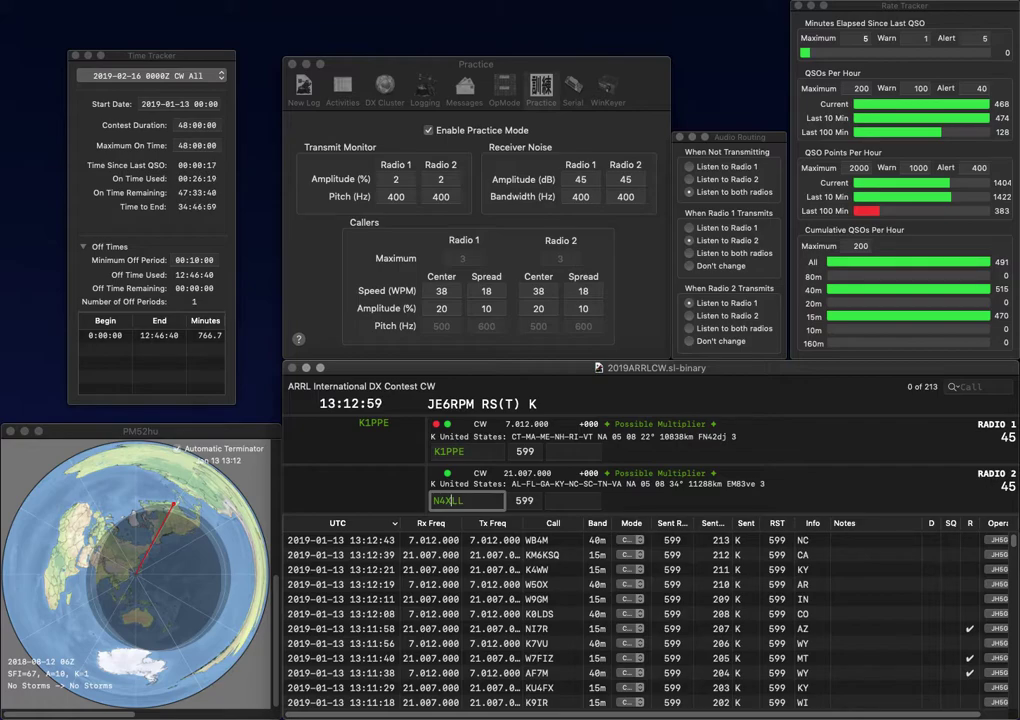
key(Return)
key(space)
text(NH)
key(Return)
key(Right)
key(Right)
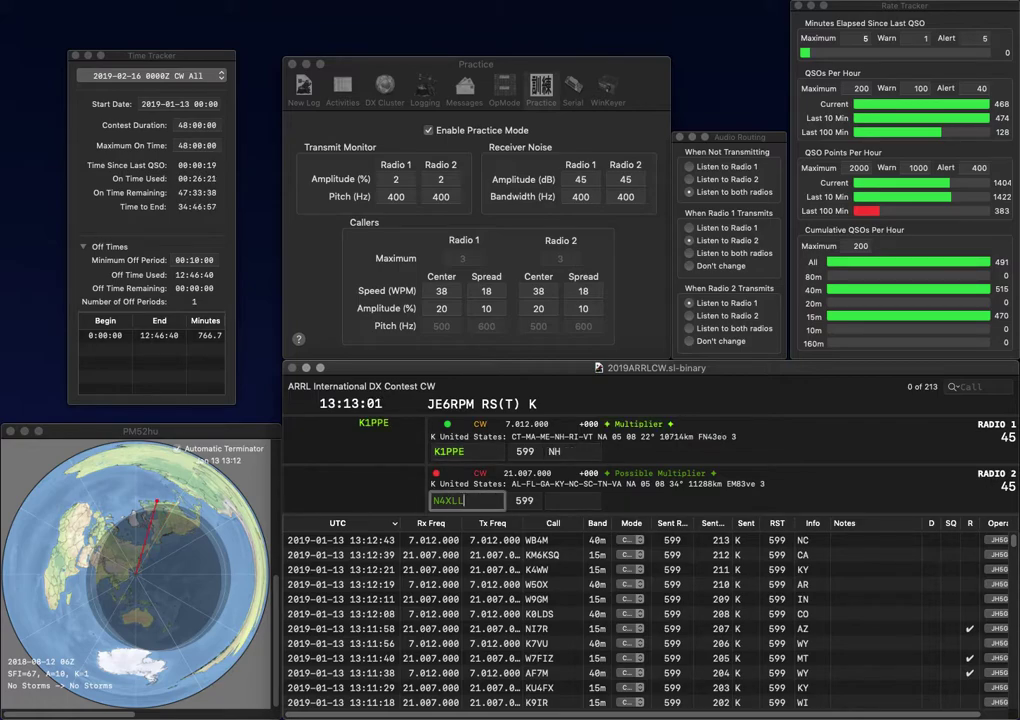
key(BackSpace)
key(BackSpace)
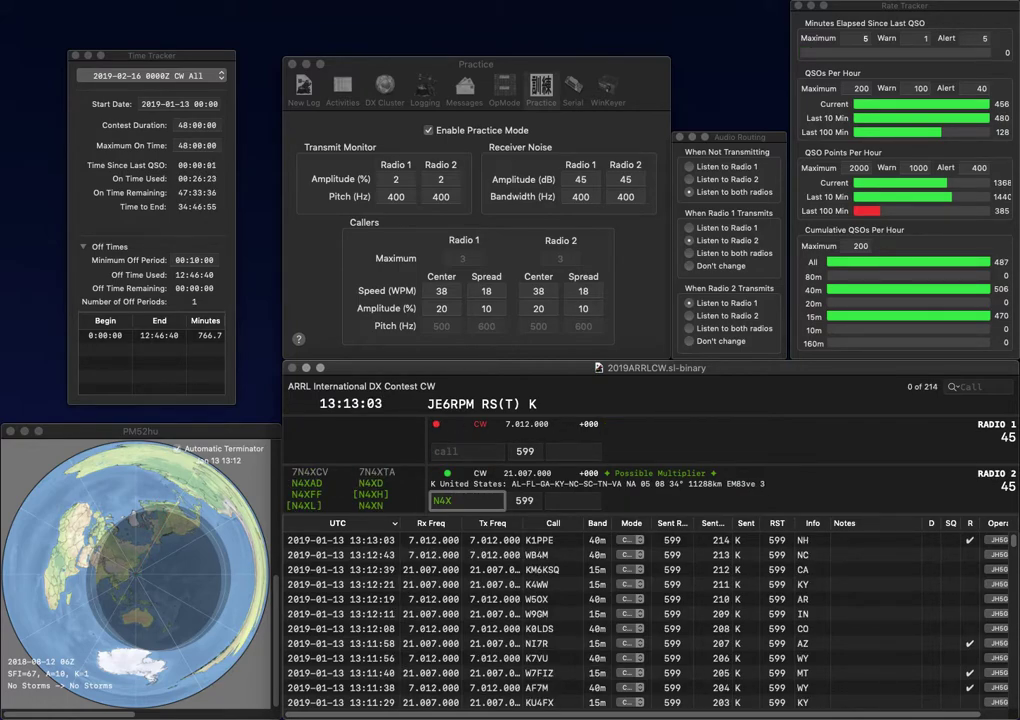
text(FF)
key(Return)
text(8W)
text(DH)
key(Return)
key(space)
text(TN)
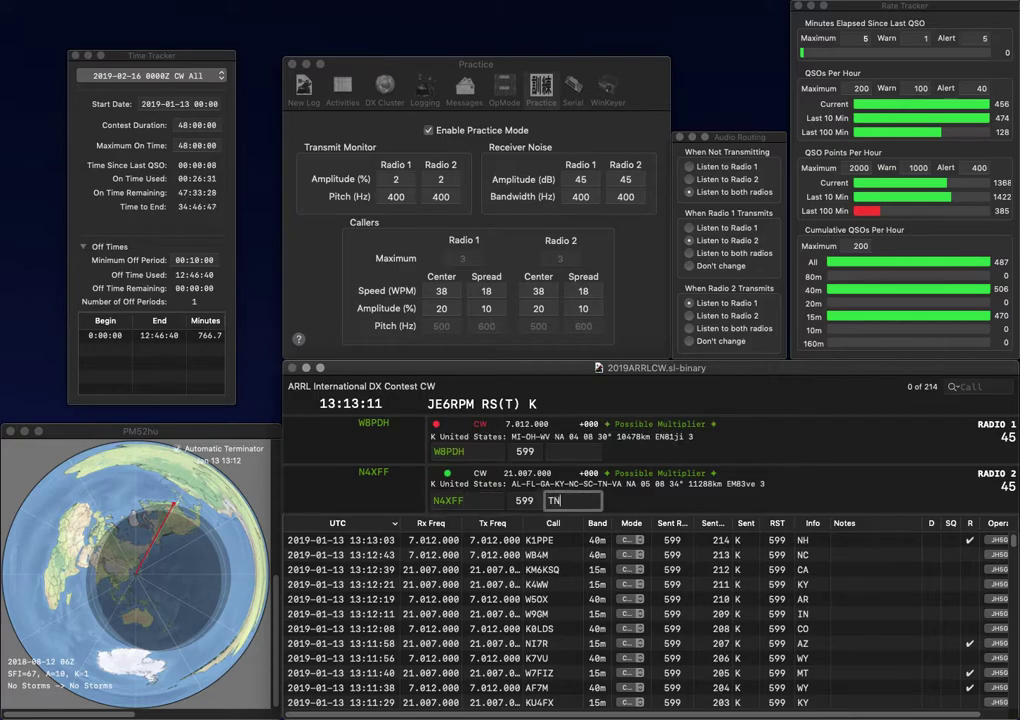
key(Return)
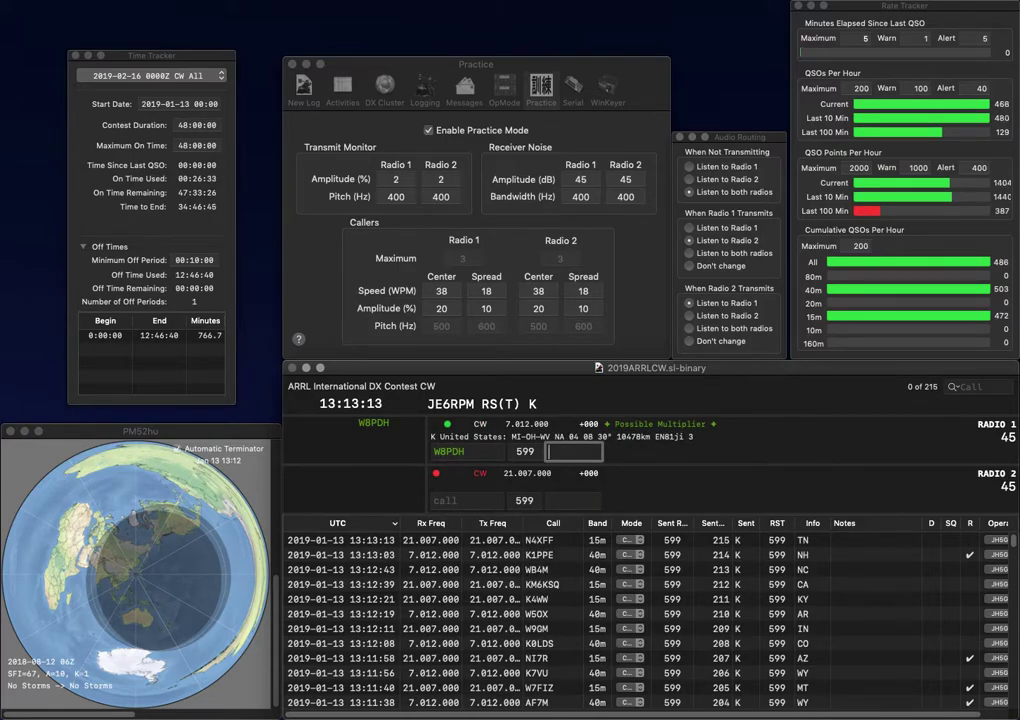
text(MI)
key(Return)
text(W4S)
text(PR)
key(Return)
text(NK4DX)
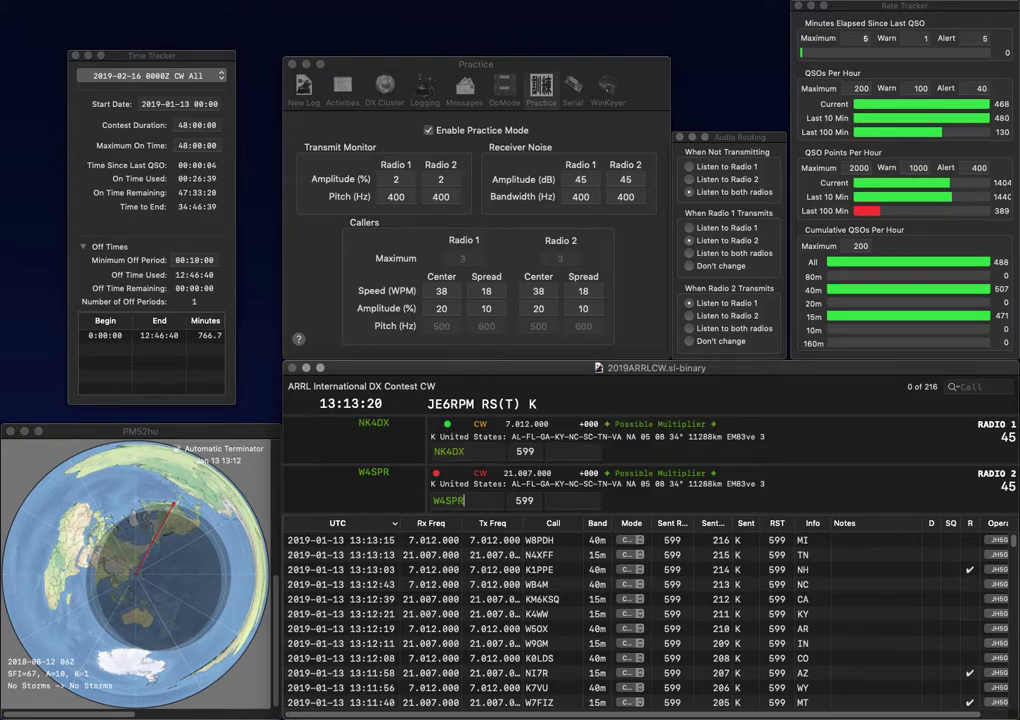
key(Return)
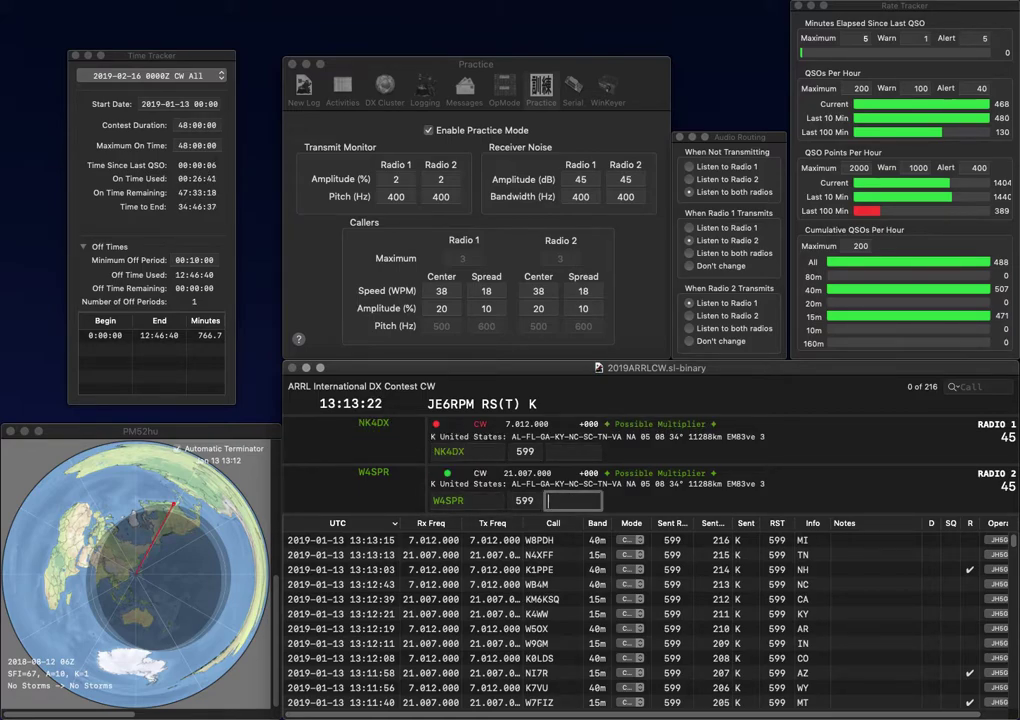
text(AL)
key(Return)
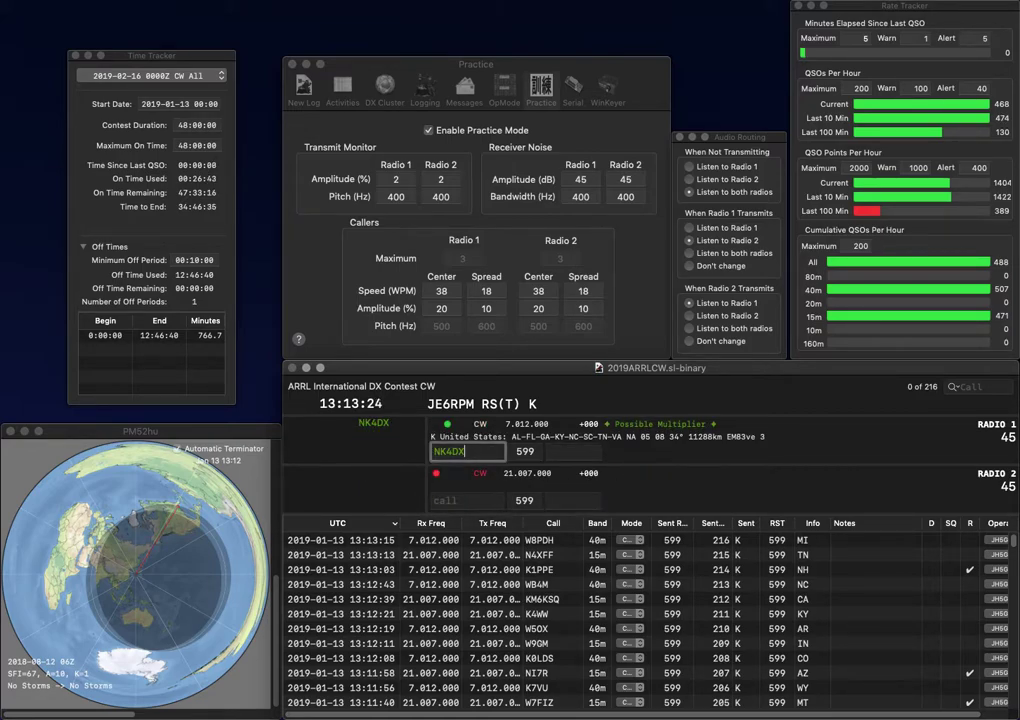
text(F)
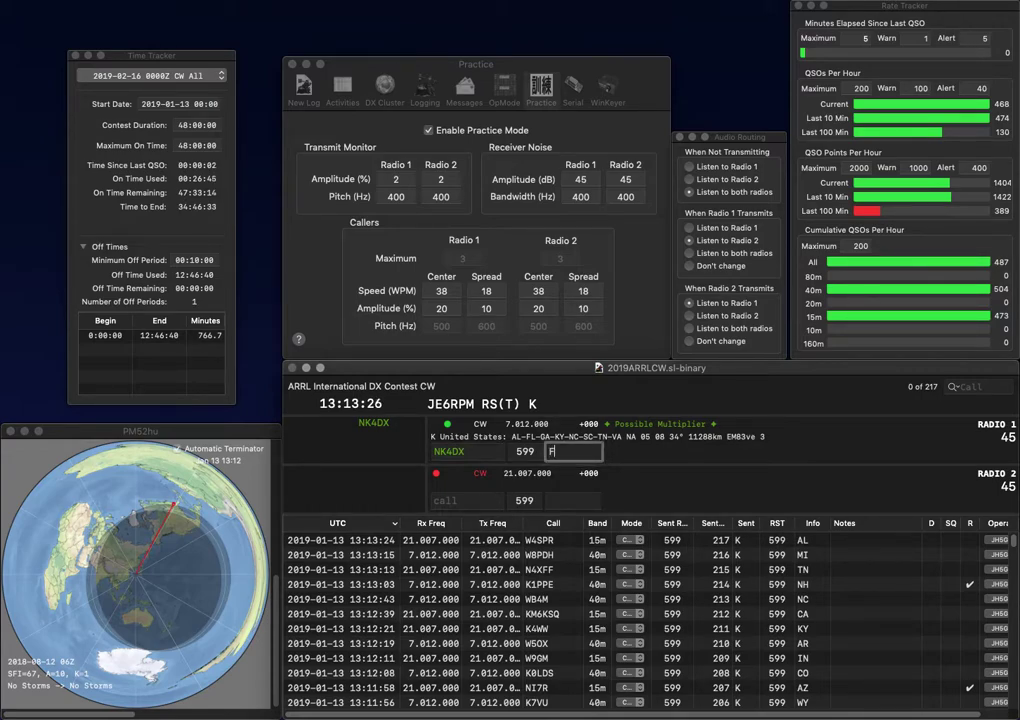
text(L)
key(Return)
text(W1CTN)
key(Return)
Send the partial call KZ0 on Radio 1 and log W1CTN on Radio 2 with exchange CT.
text(K7)
key(BackSpace)
text(Z0)
key(Return)
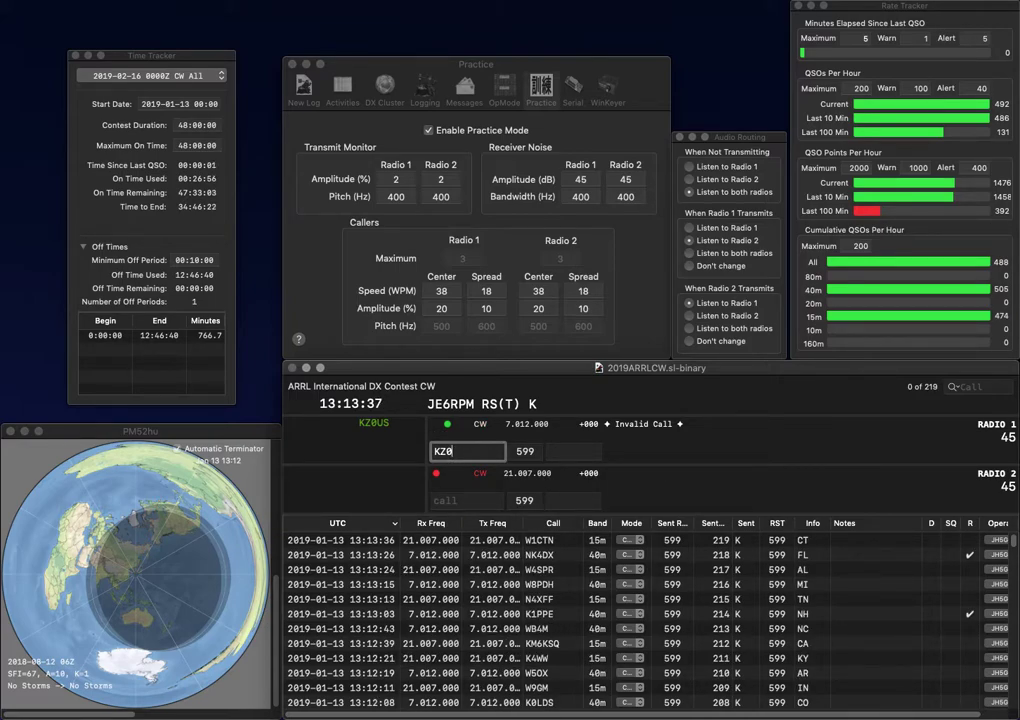
Complete the Radio 1 call as KZ0US and answer it, and answer W1ZZ on Radio 2.
text(US)
key(Return)
text(1ZZ)
key(Return)
key(space)
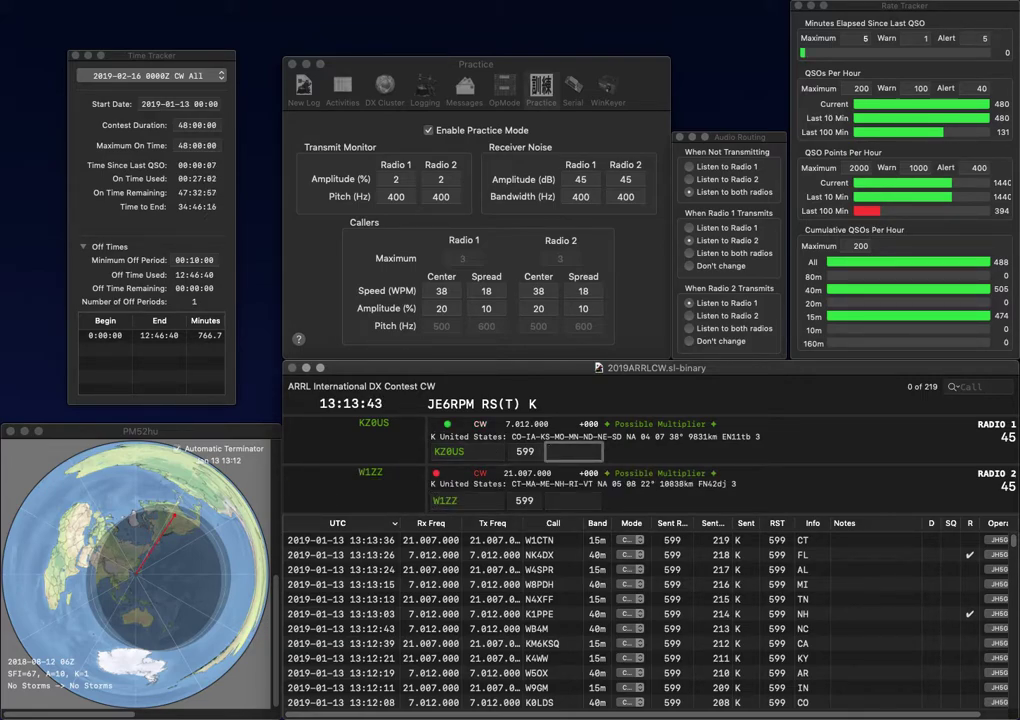
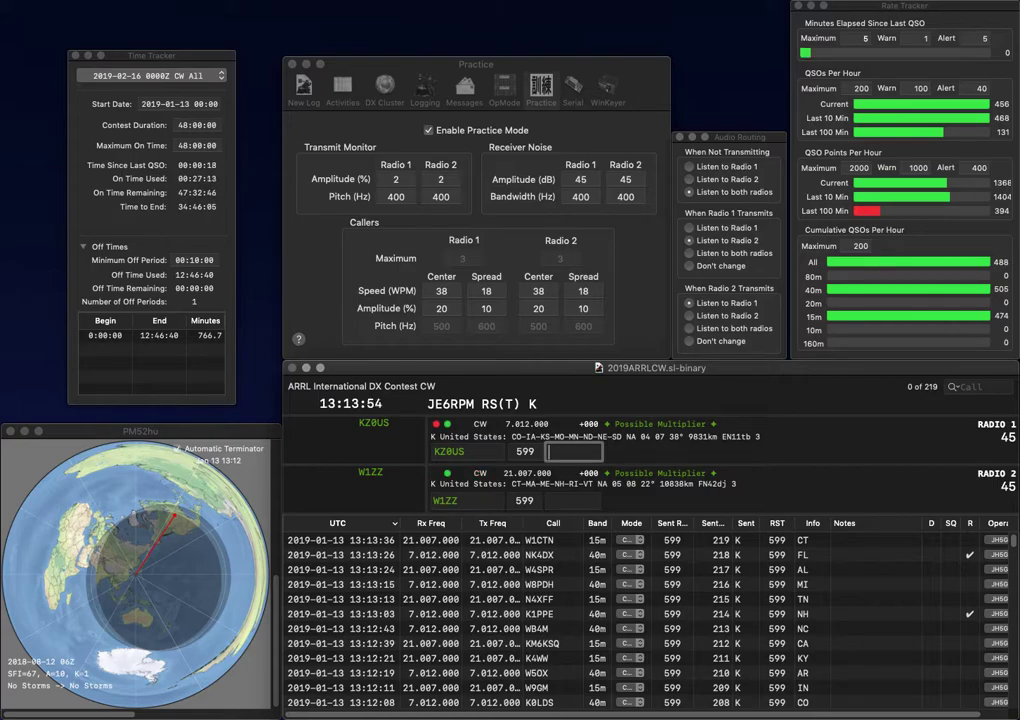
text(ND)
key(Return)
key(Return)
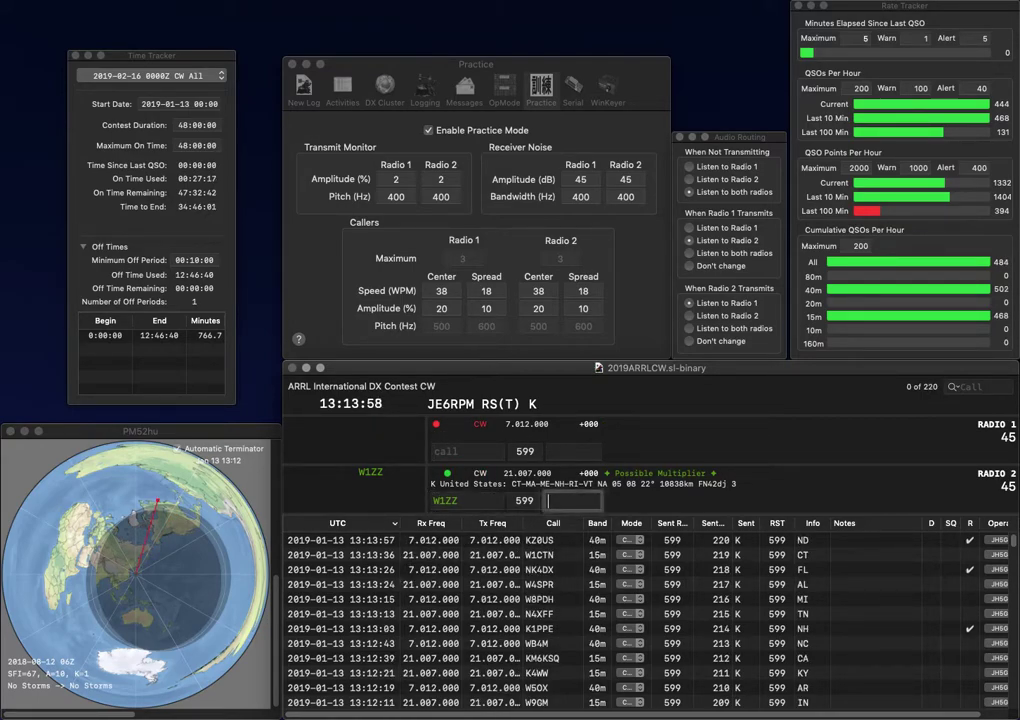
text(CT)
key(Return)
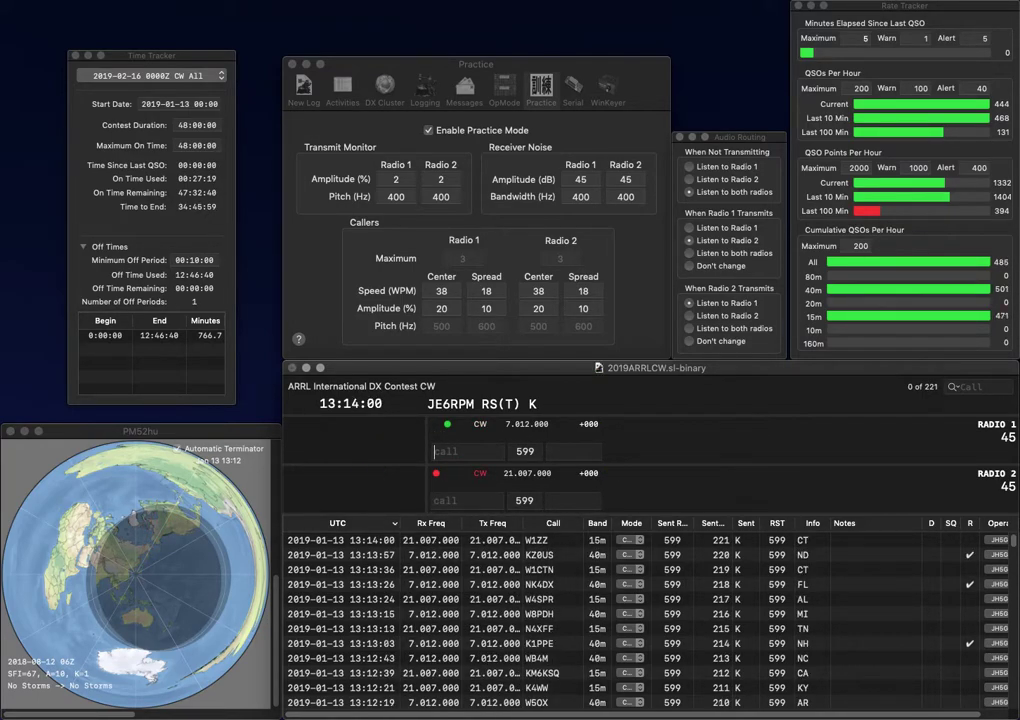
text(K3OQF)
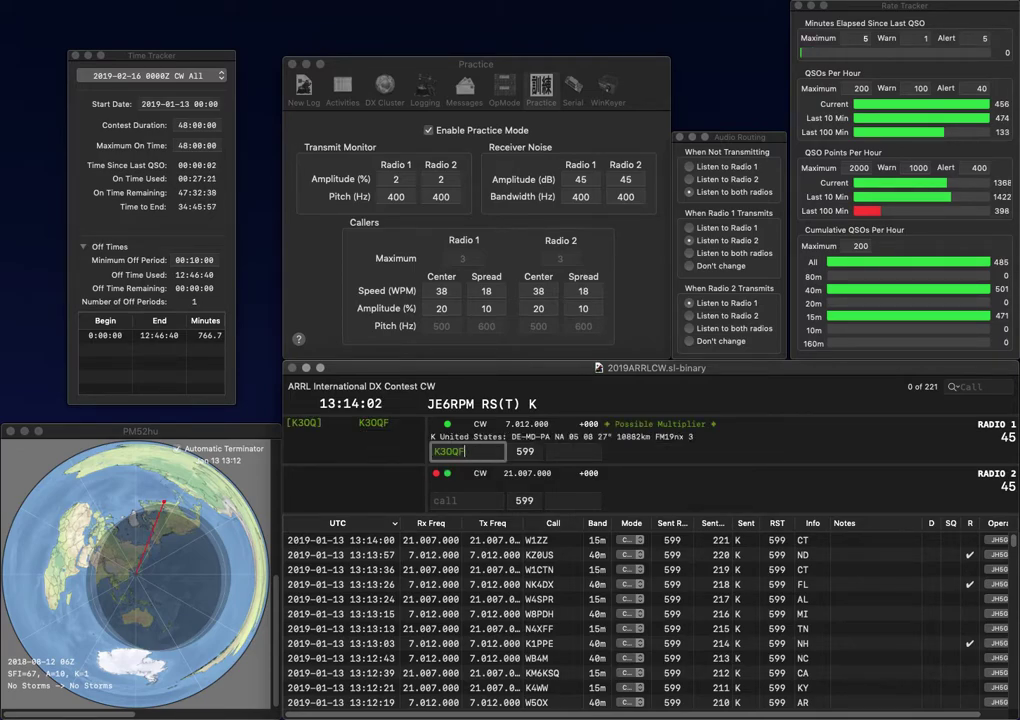
key(Return)
text(VE5)
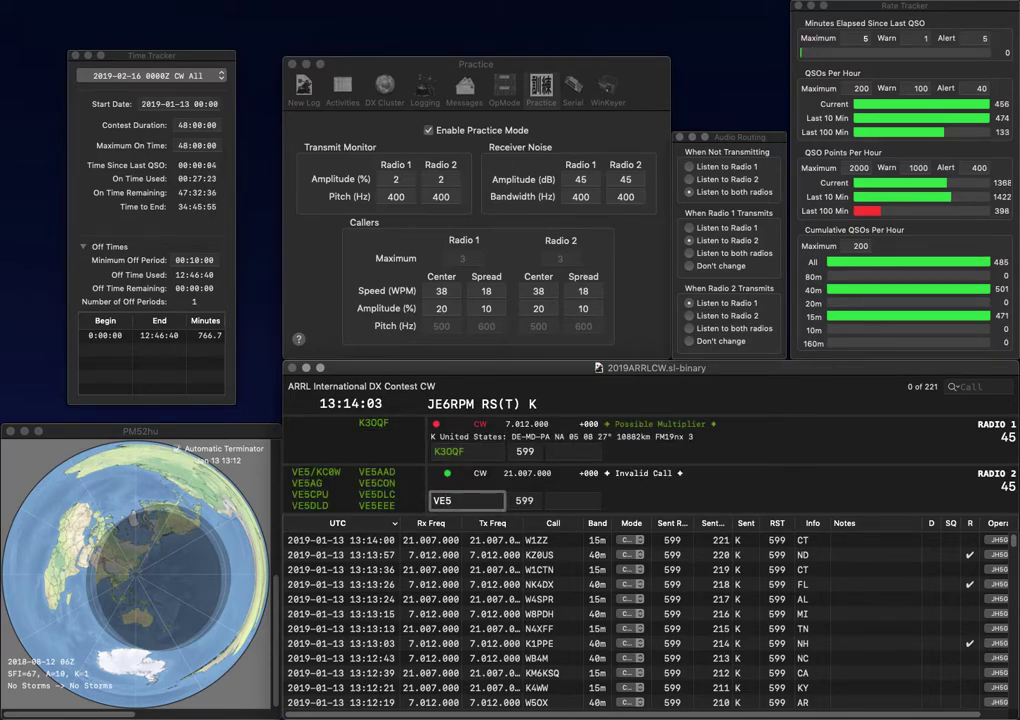
text(EL)
key(Return)
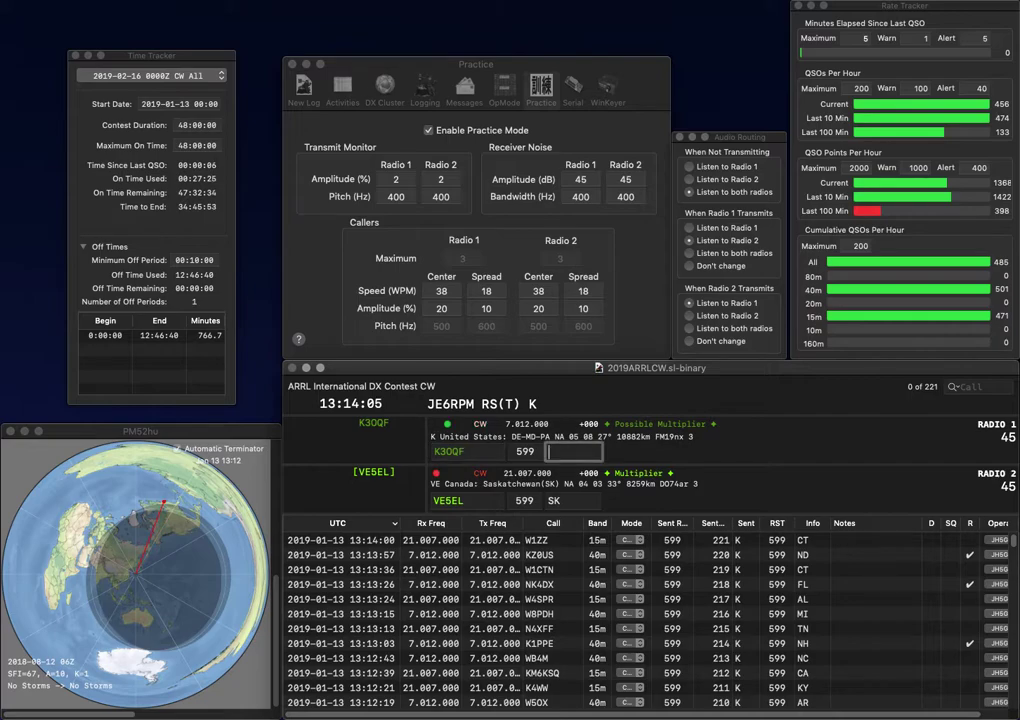
text(PA)
key(Return)
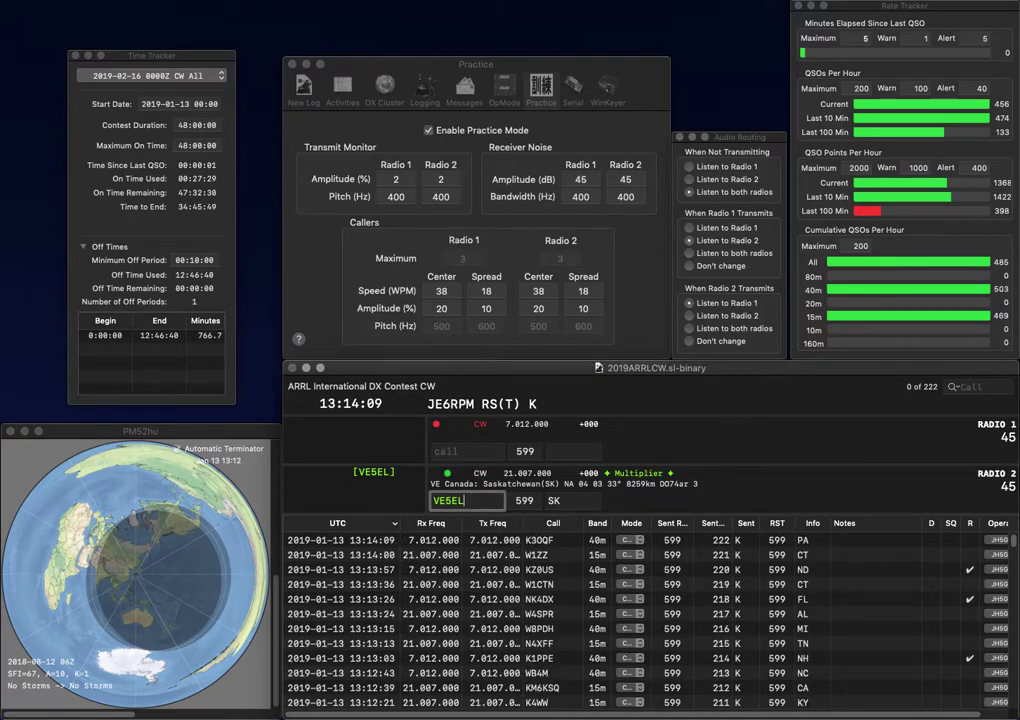
key(Return)
text(K6LA)
key(Return)
Send the call K6VRZ on Radio 2 and log K6LA on Radio 1 with exchange CA.
text(K6VRZ)
key(Return)
text(CA)
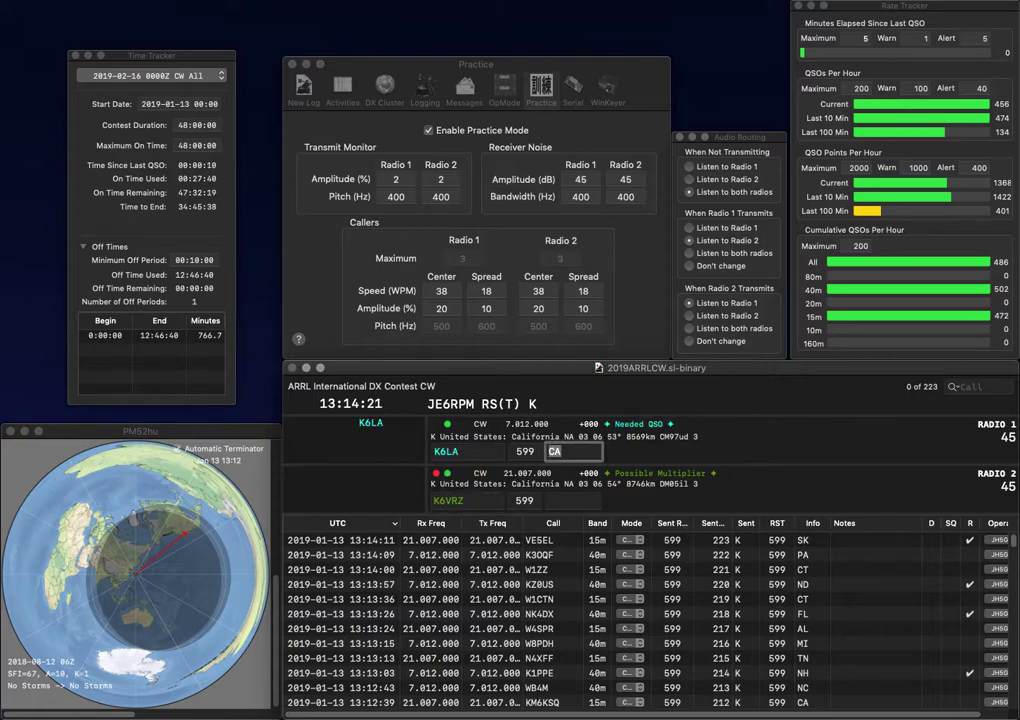
key(Return)
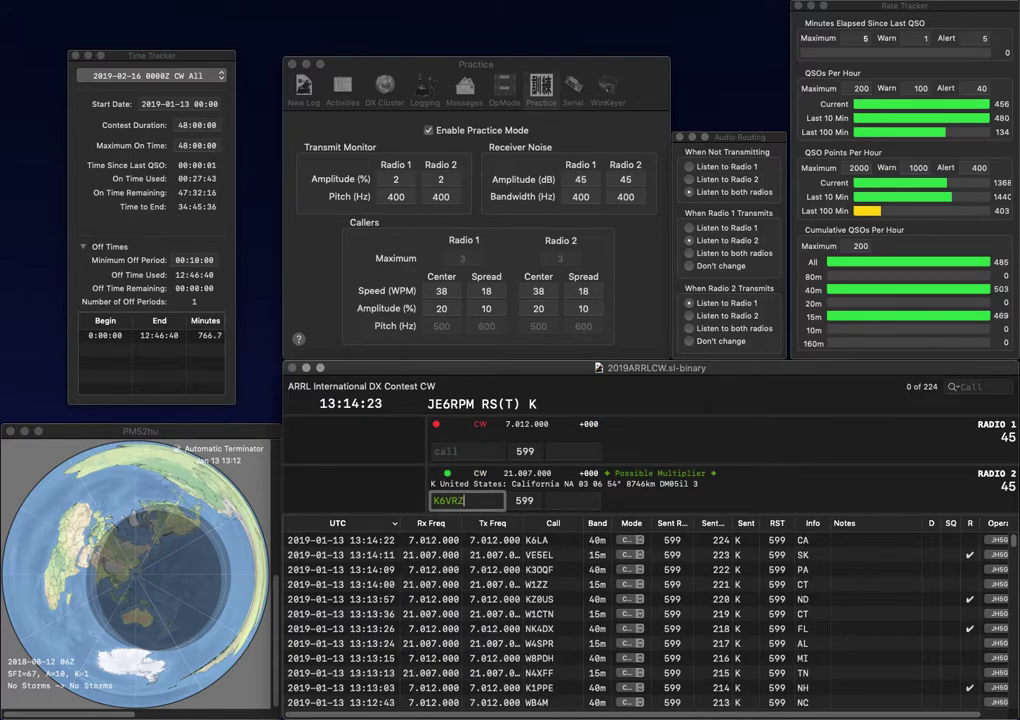
key(Left)
key(BackSpace)
text(UG)
key(Delete)
key(Return)
text(ARS)
key(Home)
text(K0)
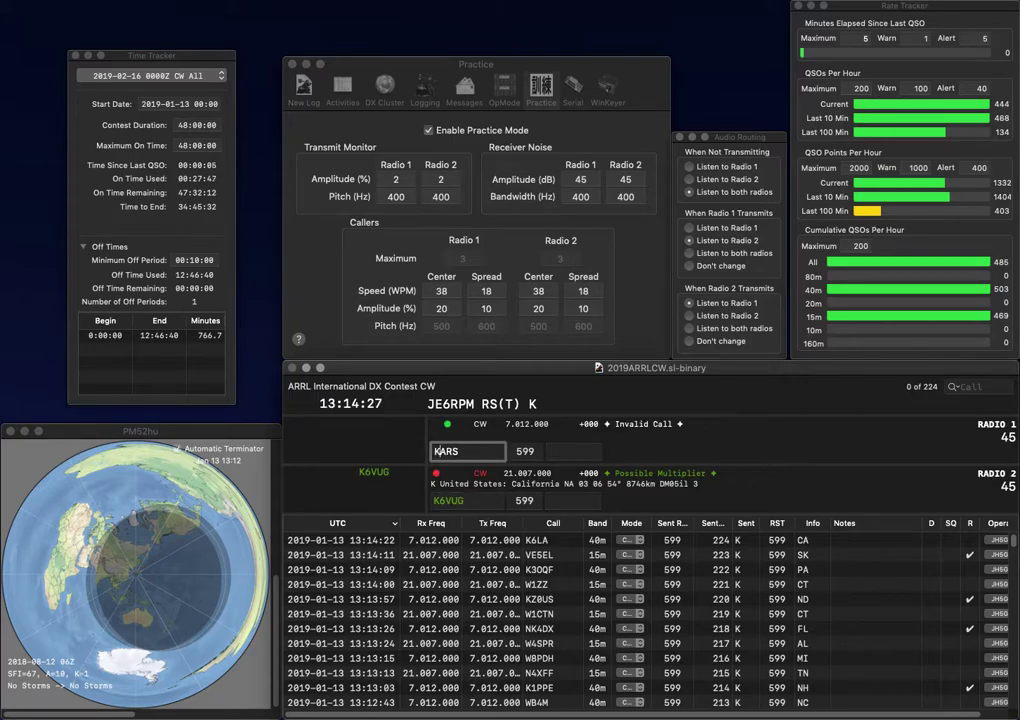
key(Return)
key(space)
text(CA)
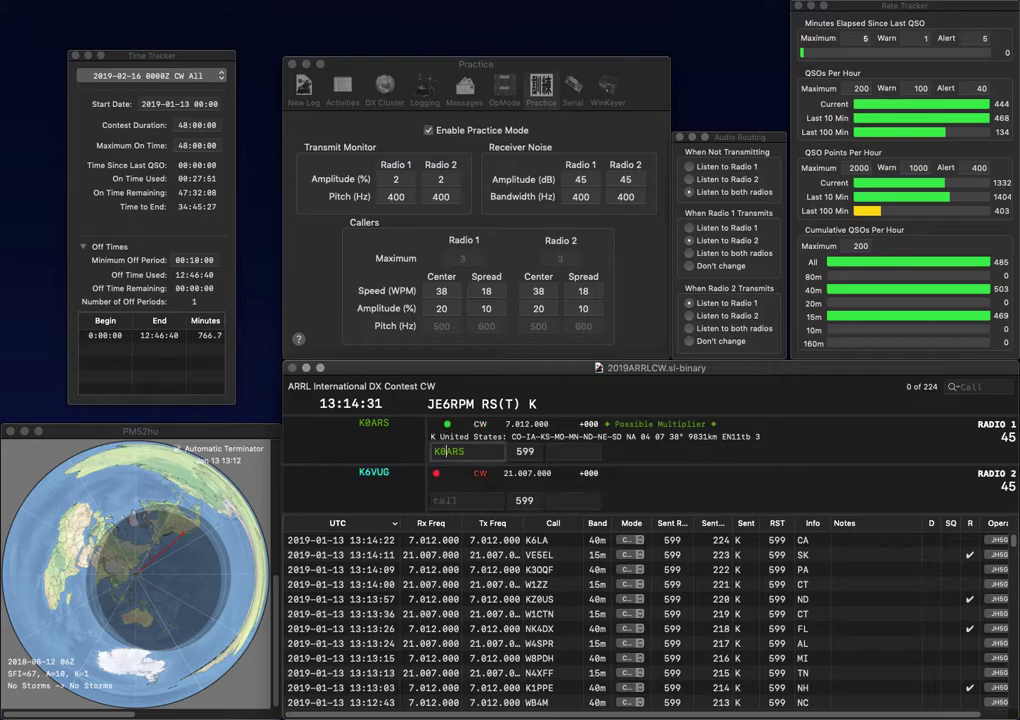
key(Return)
text(KS)
key(Return)
text(VE3YX)
key(Return)
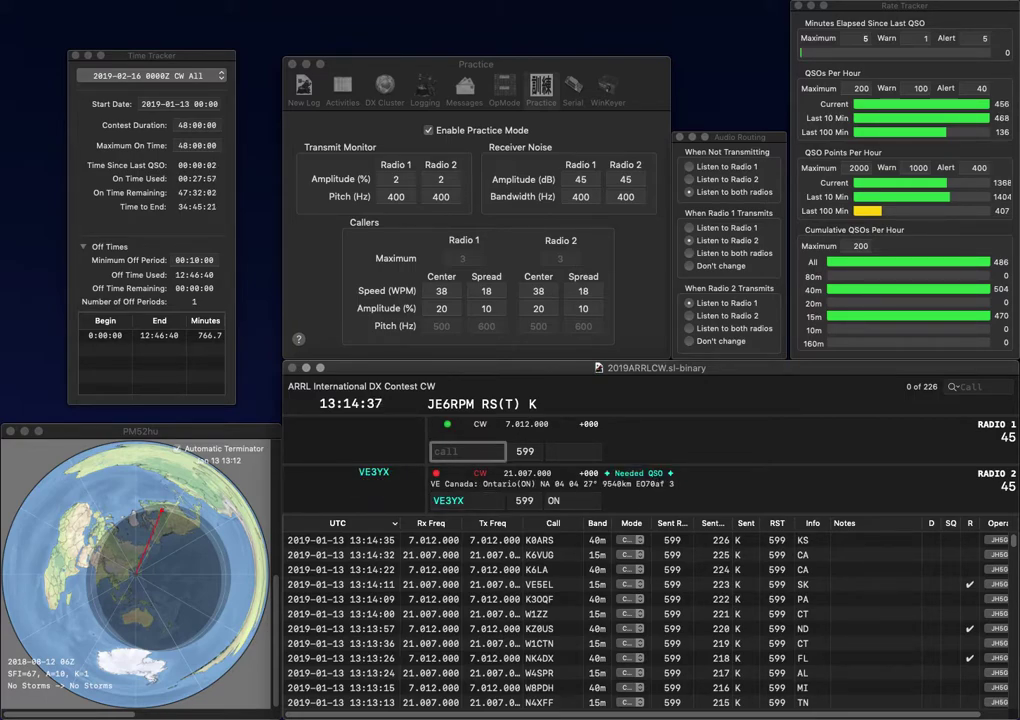
text(W7BOB)
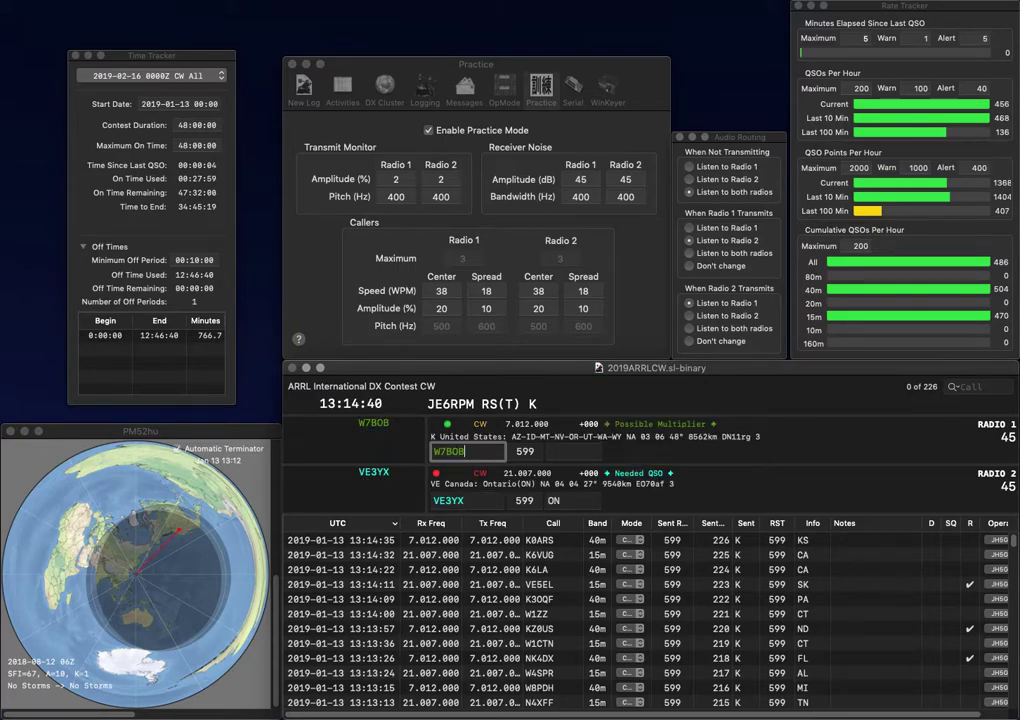
key(Return)
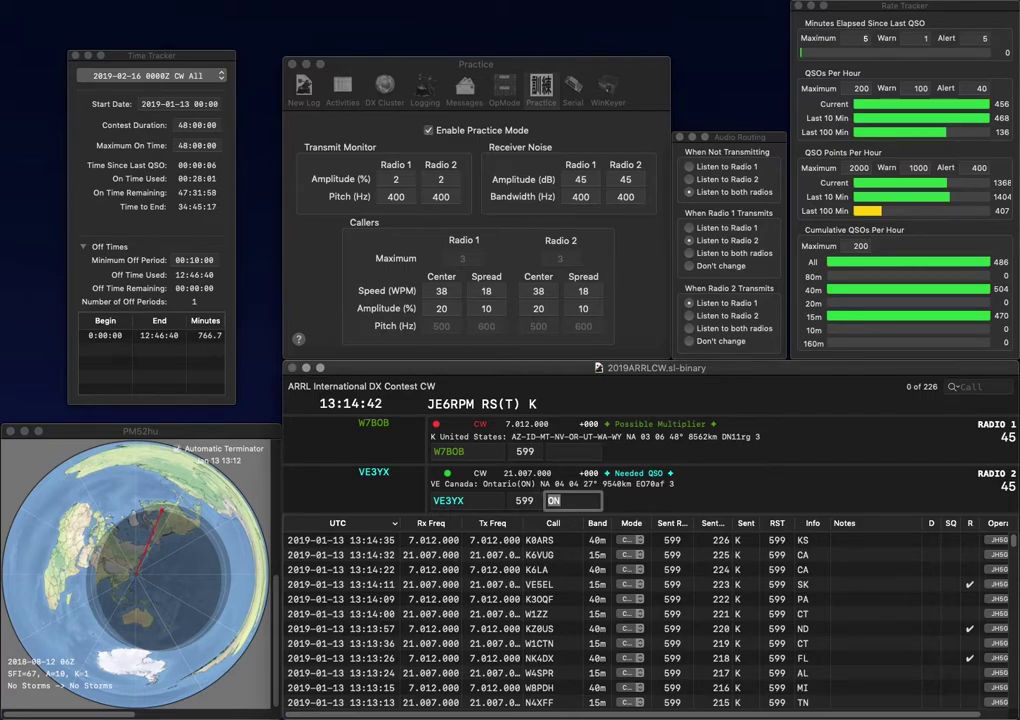
key(Return)
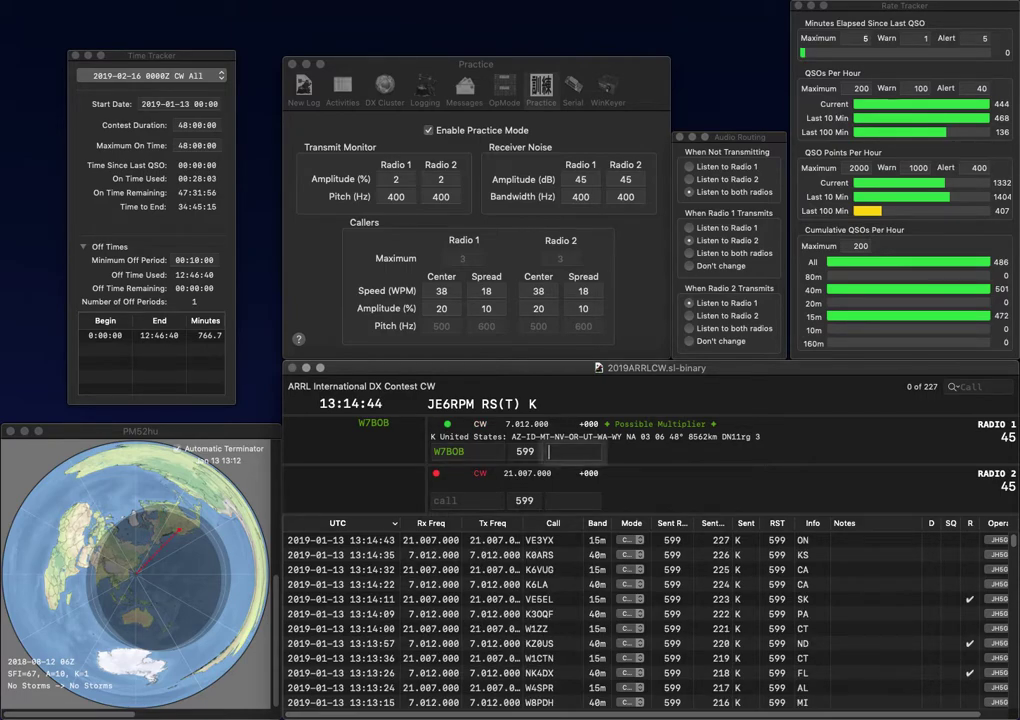
text(MT)
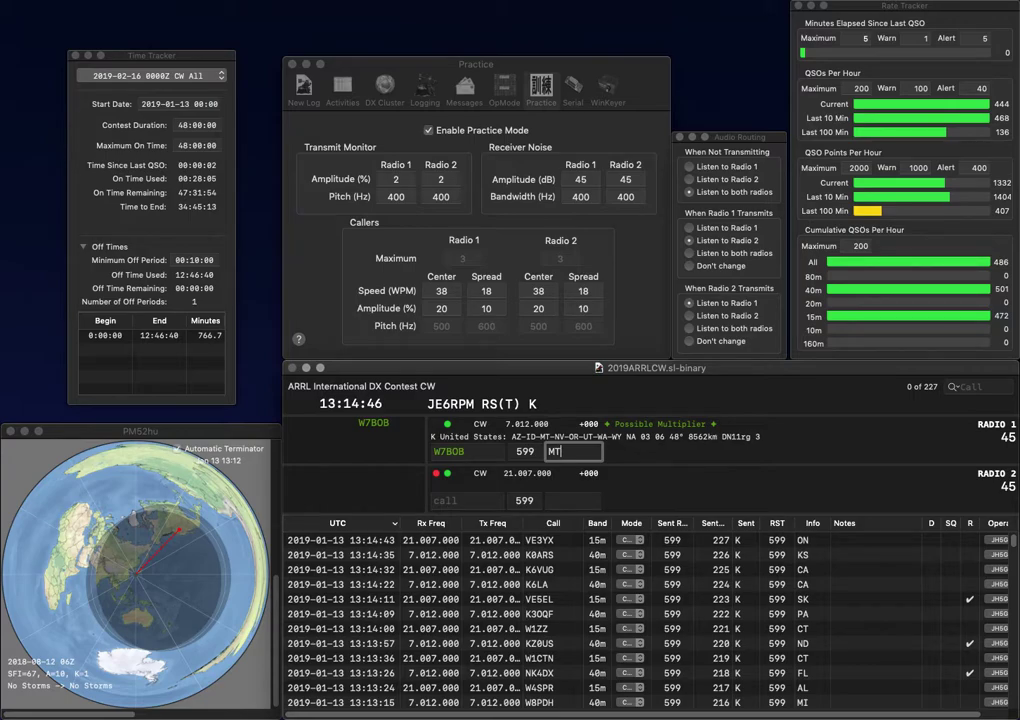
key(Return)
text(NA9J)
key(Return)
text(KC)
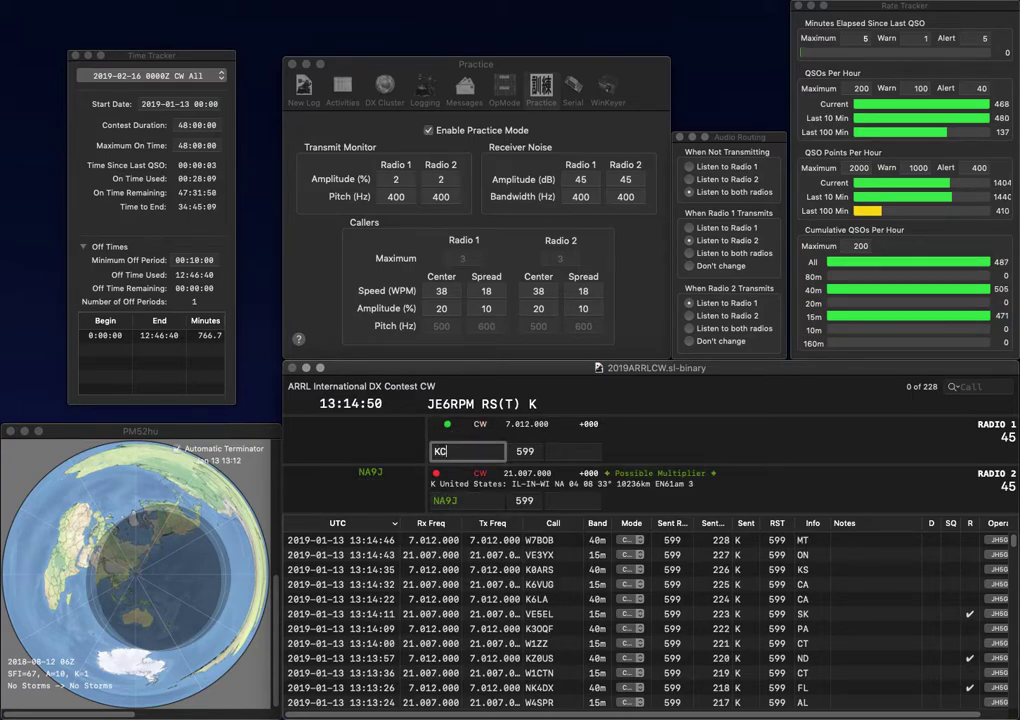
text(2QNK)
key(Return)
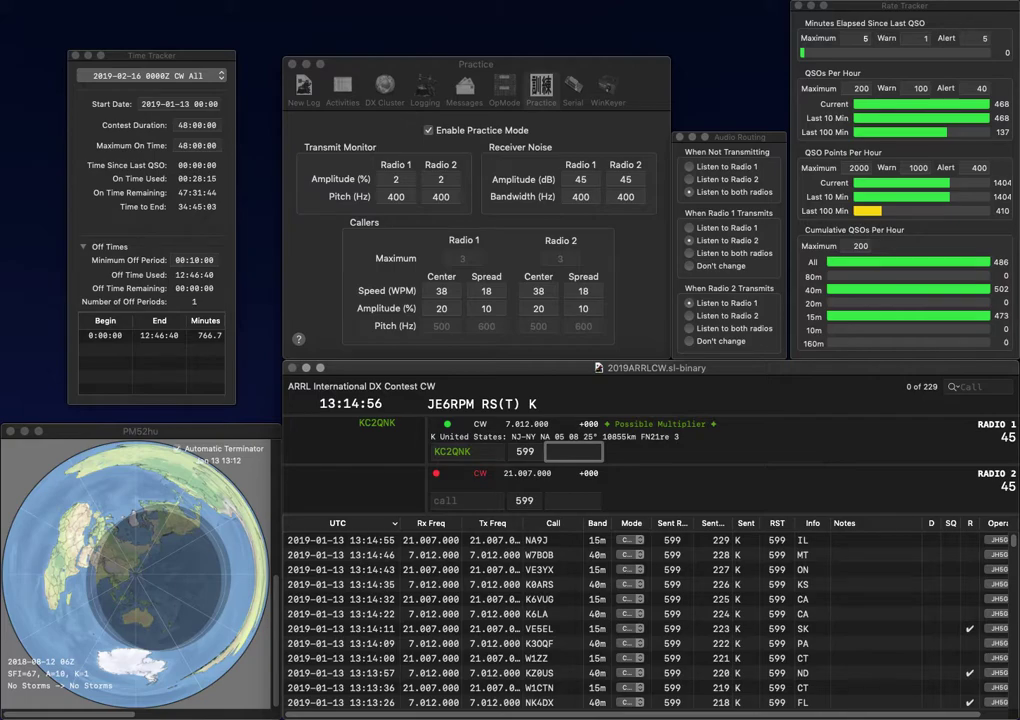
text(NJ)
key(Return)
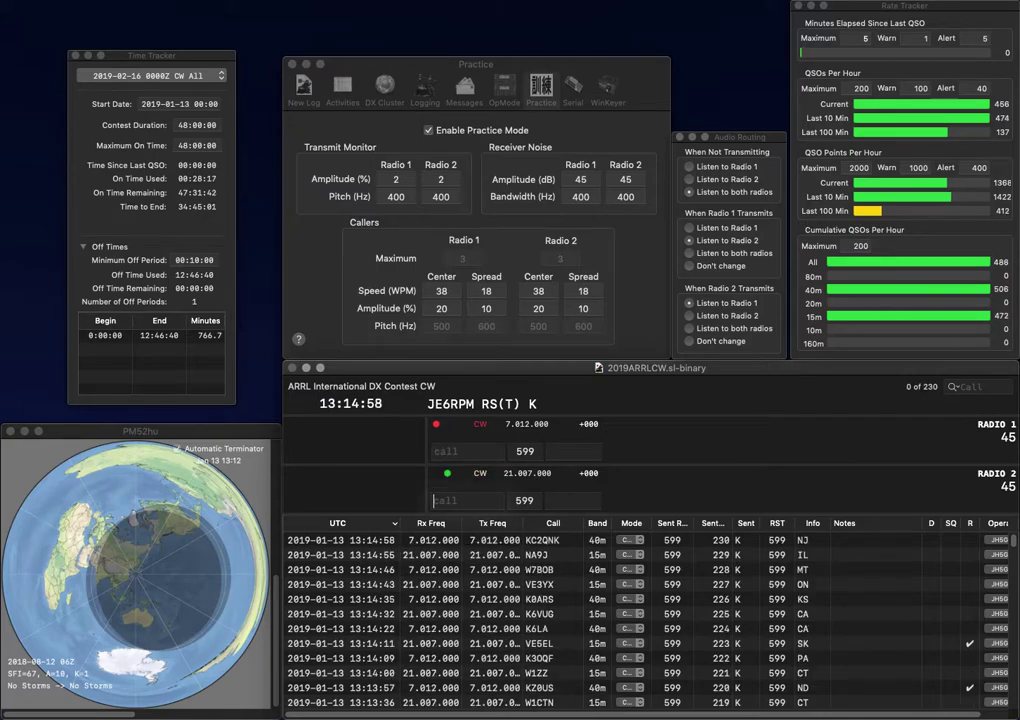
text(AB4Z)
key(Return)
text(W5OND)
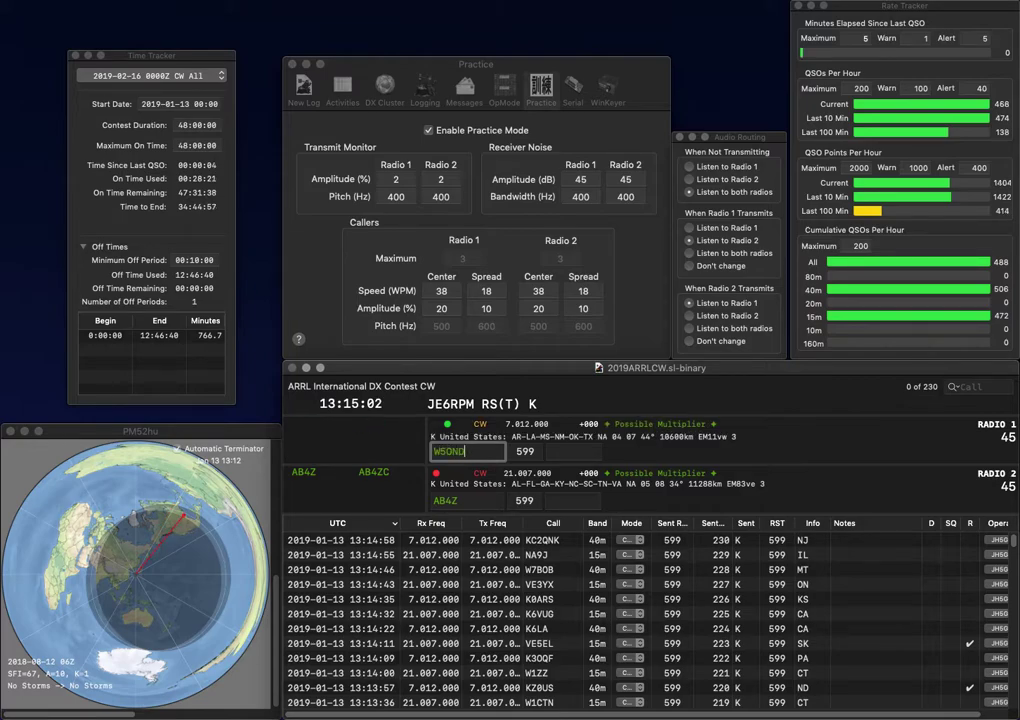
key(Return)
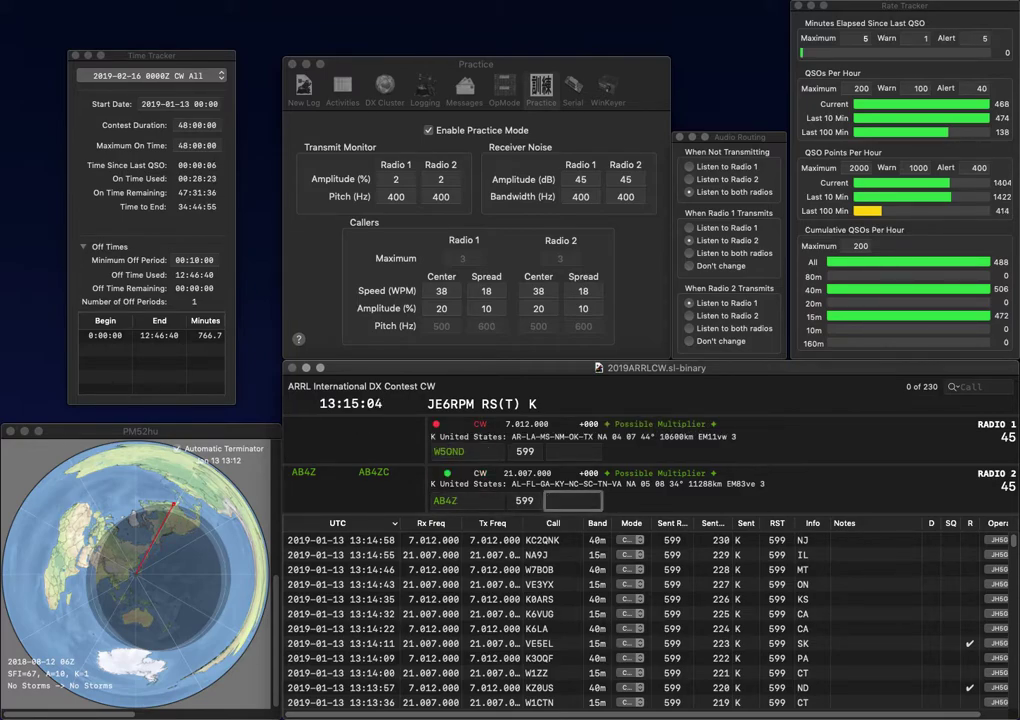
key(space)
key(Left)
key(Left)
key(BackSpace)
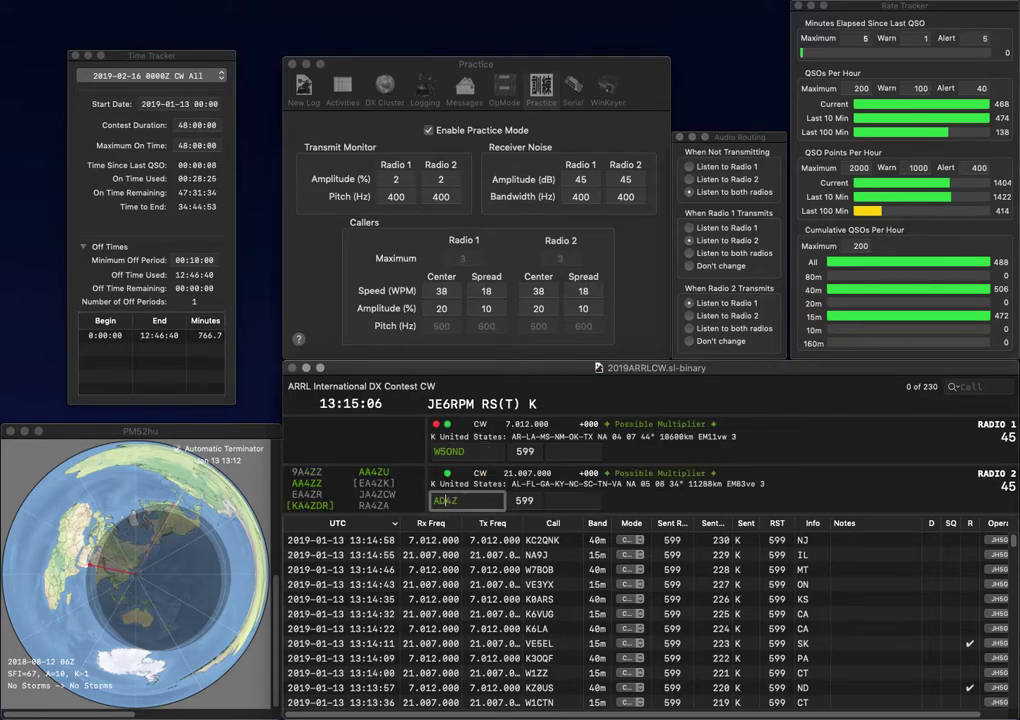
text(D)
key(Return)
key(Left)
key(Left)
key(BackSpace)
text(G)
key(Return)
key(Return)
text(AL)
key(Return)
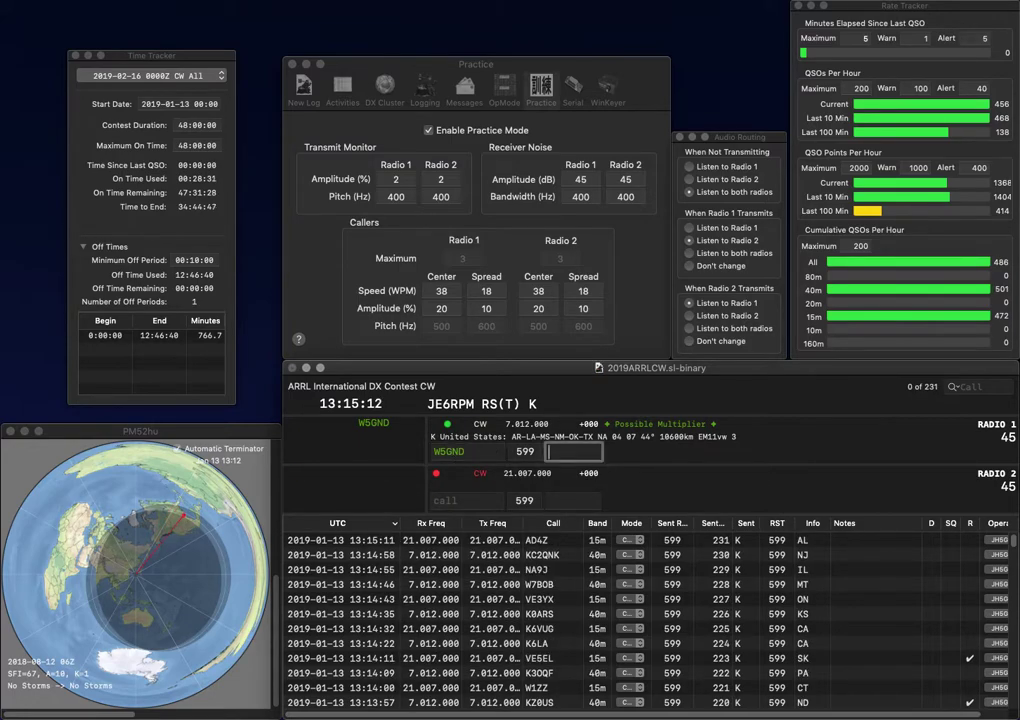
text(A)
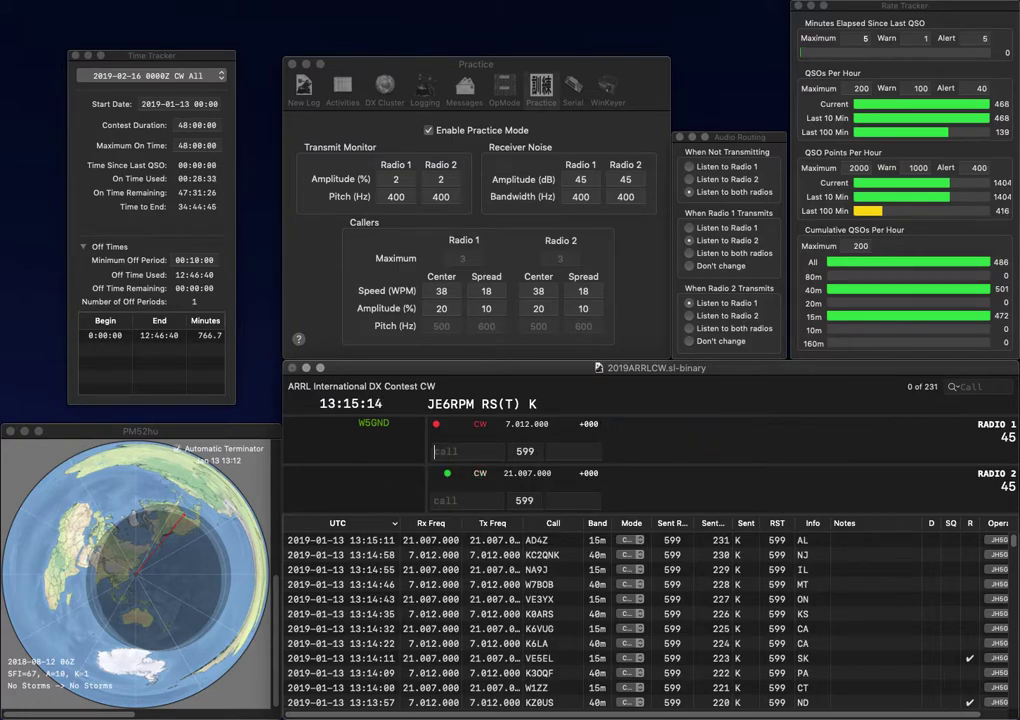
text(R)
key(Return)
text(K2ZWI)
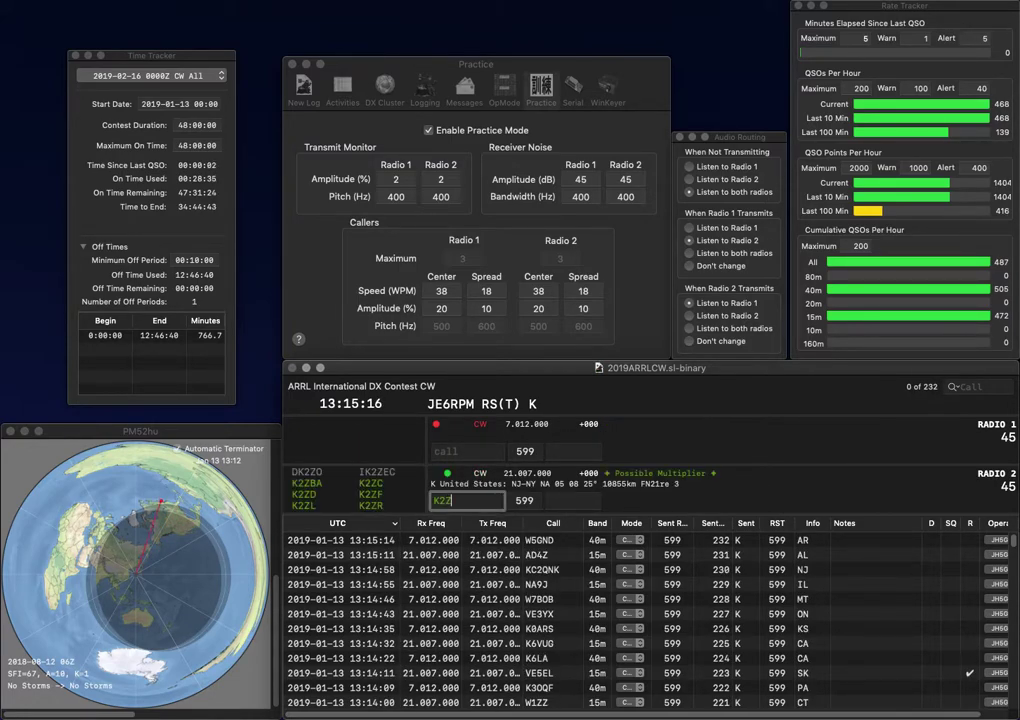
key(Return)
text(K2)
key(BackSpace)
key(BackSpace)
text(N2)
key(Return)
key(space)
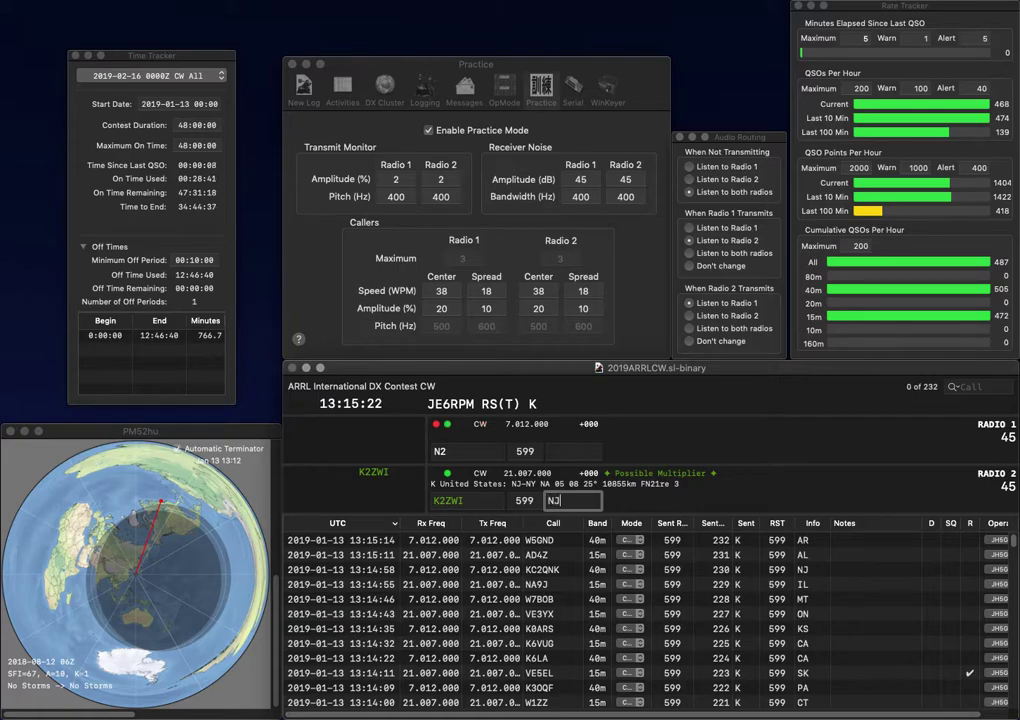
key(Return)
text(JS)
key(Return)
Answer K9ZA on Radio 2 and log N2JS on Radio 1 with exchange NY.
text(9ZA)
key(Return)
text(NY)
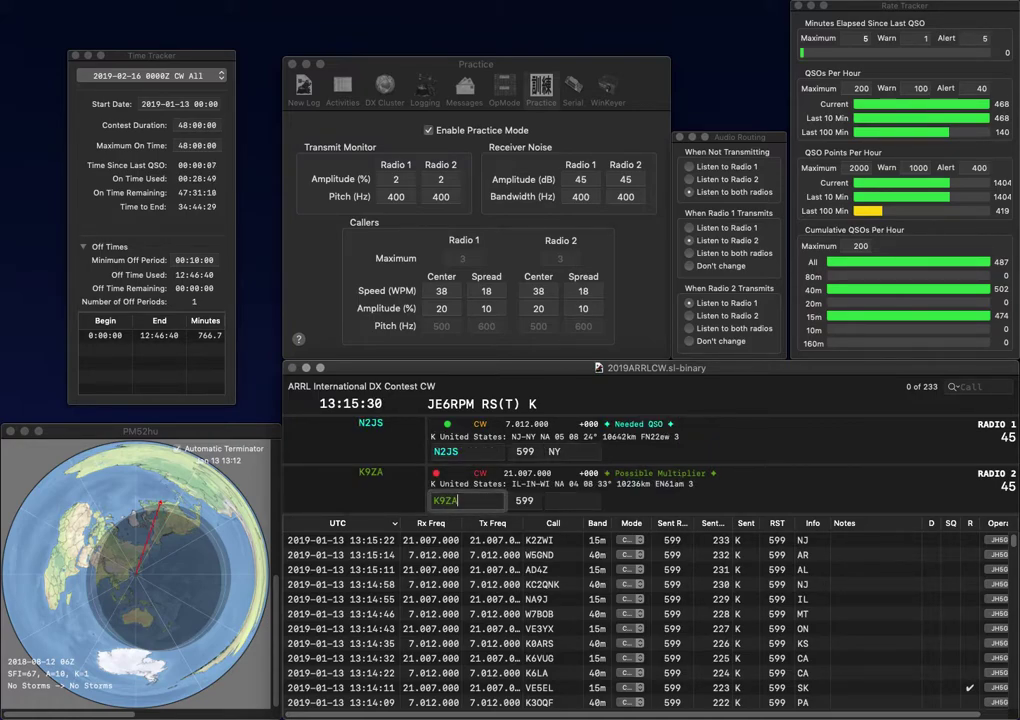
key(Return)
Log K9ZA on Radio 2 with exchange IN and answer K1SND on Radio 1.
text(IN)
key(Return)
text(K1SND)
key(Return)
Send the partial call K9 on Radio 2 and log K1SND on Radio 1 with exchange RI.
text(K)
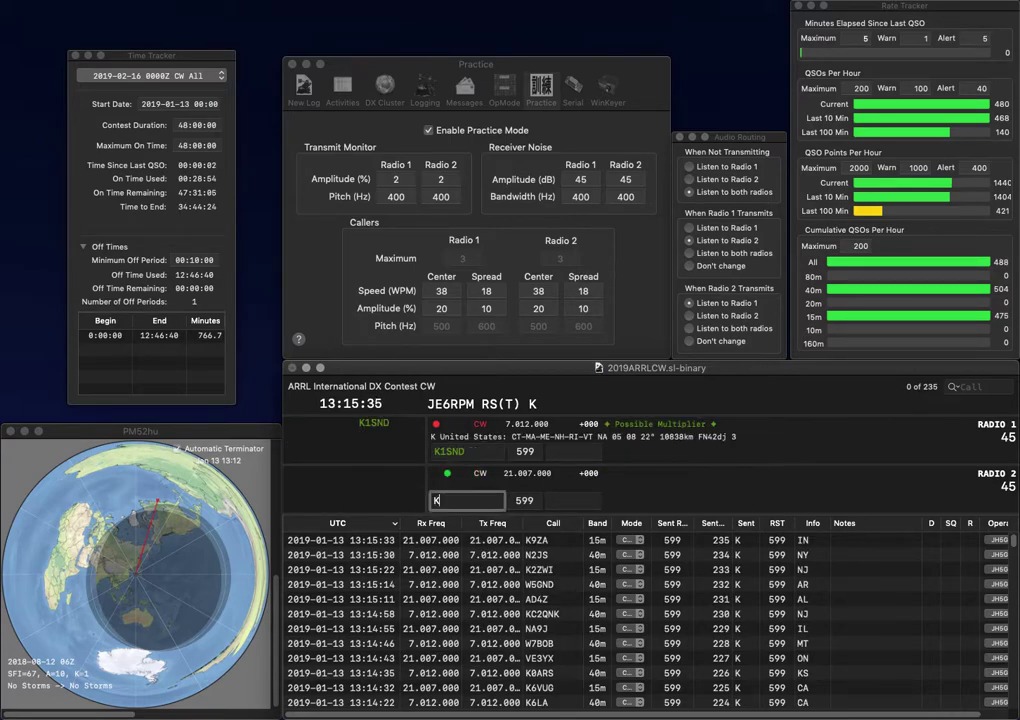
text(8)
key(BackSpace)
text(9)
key(Return)
text(RI)
key(Return)
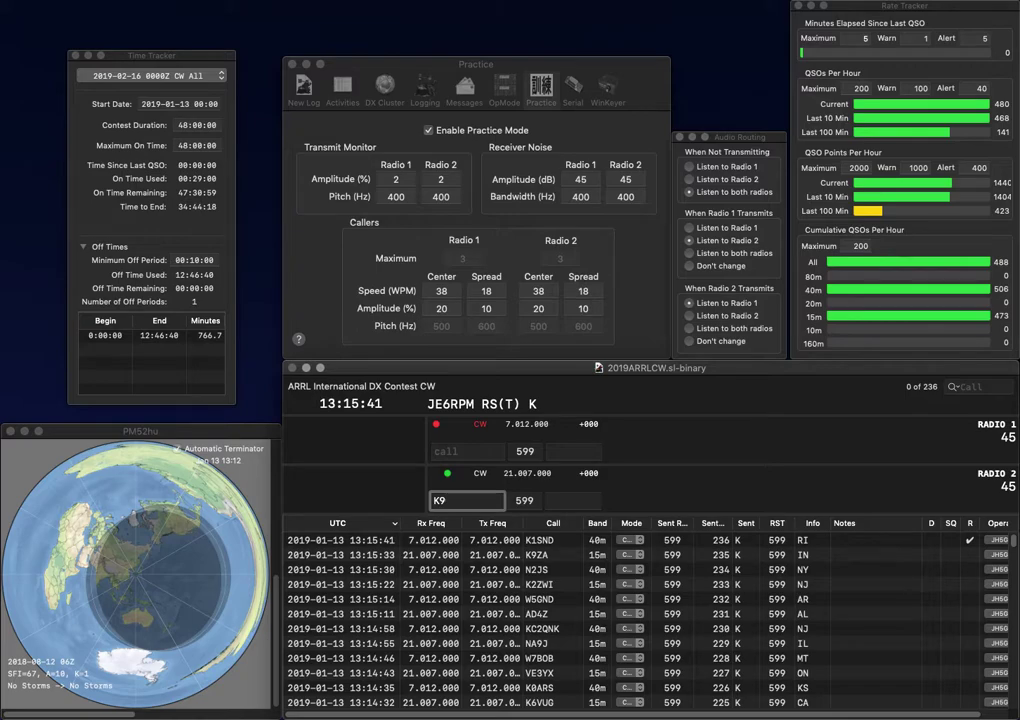
text(LOT)
key(Return)
text(K1TR)
key(Return)
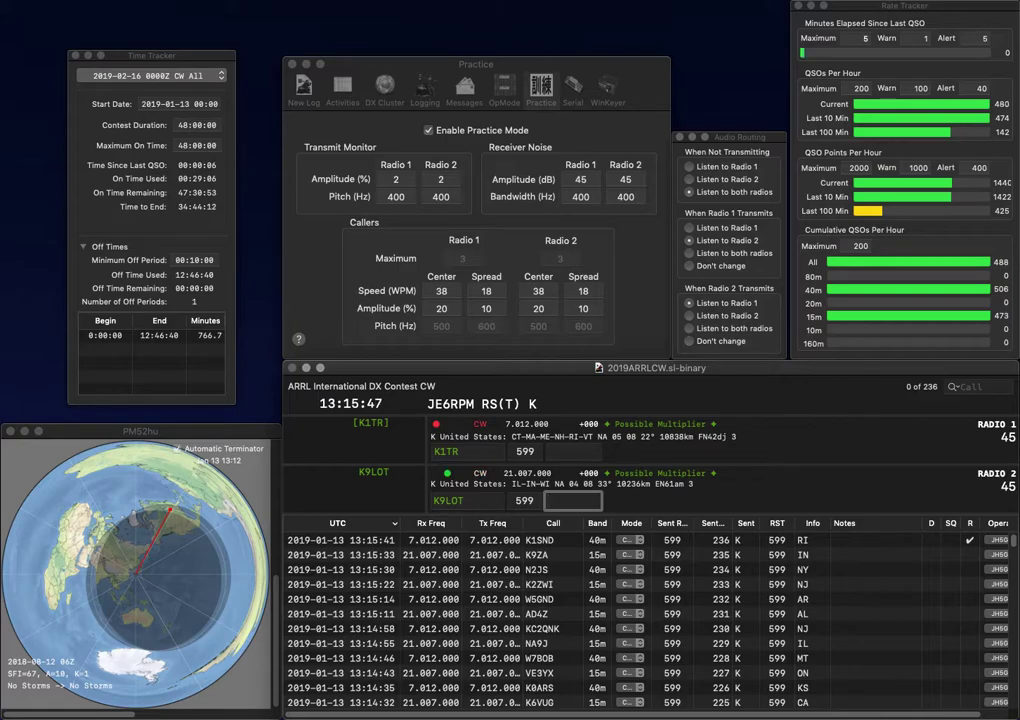
Log K9LOT on Radio 2 with exchange IN and K1TR on Radio 1 with exchange NH.
key(Return)
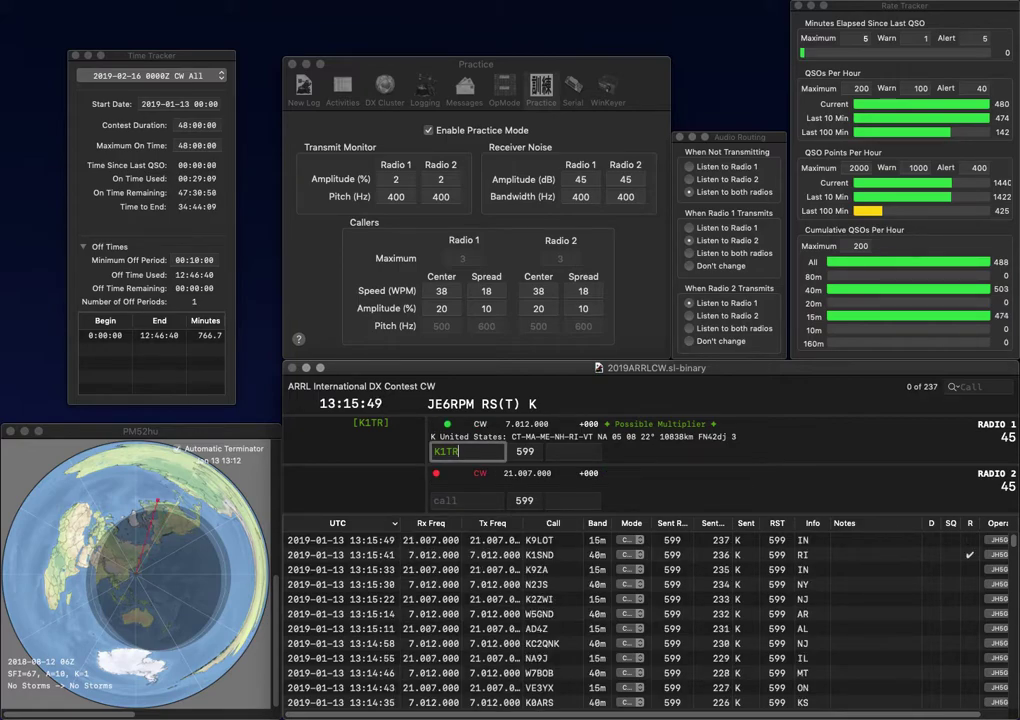
text(NH)
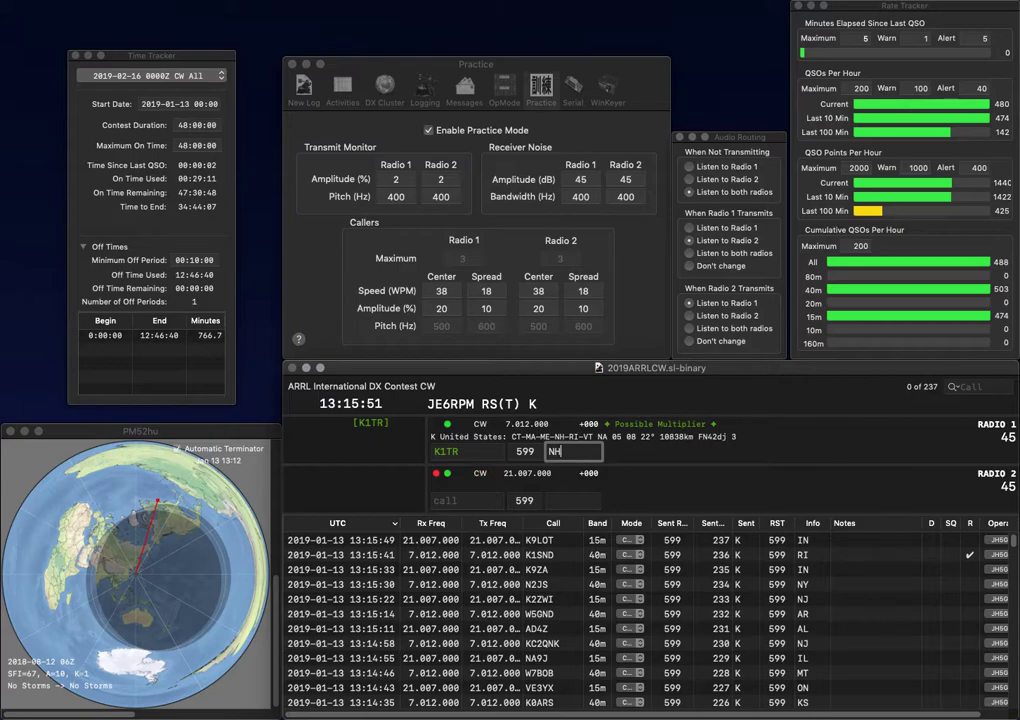
key(Return)
text(KA8)
text(KEJ)
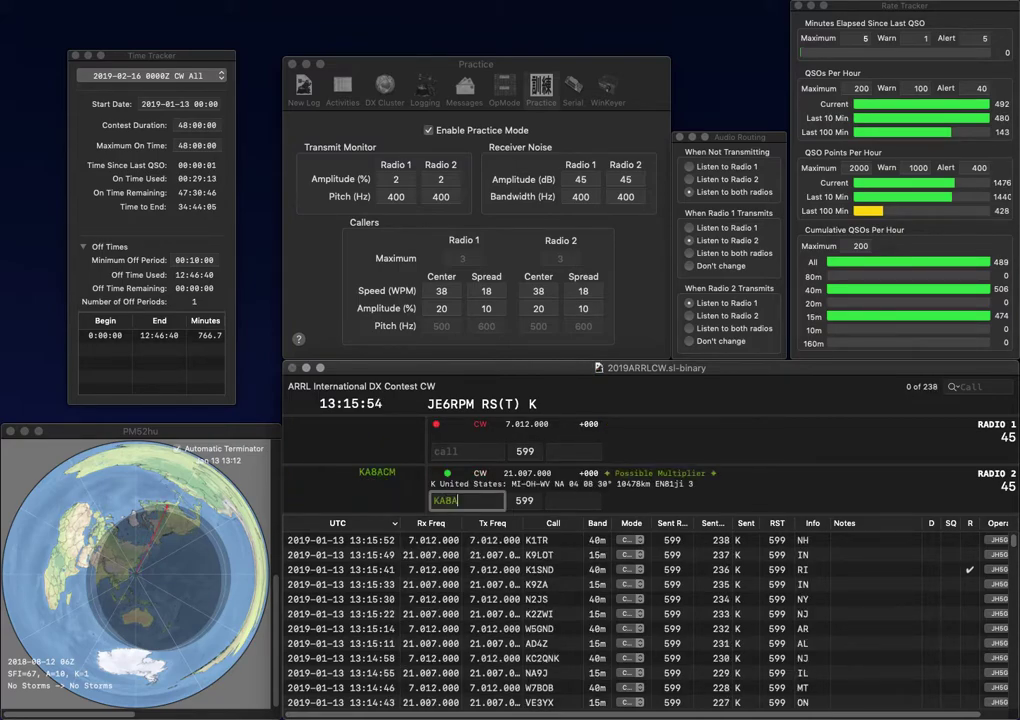
key(Return)
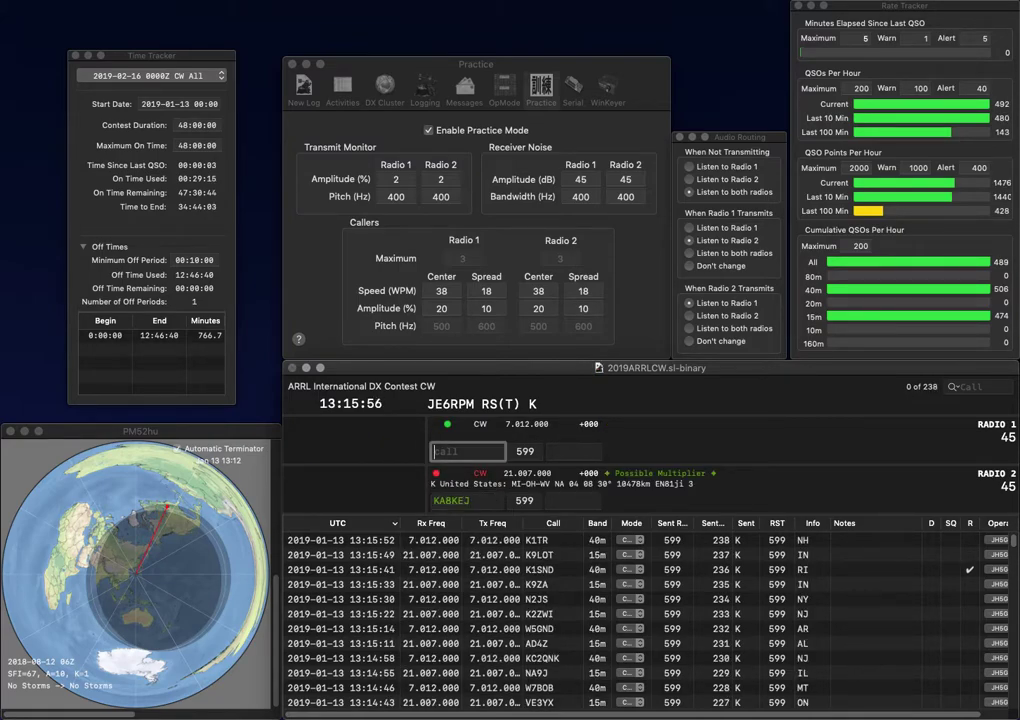
text(T)
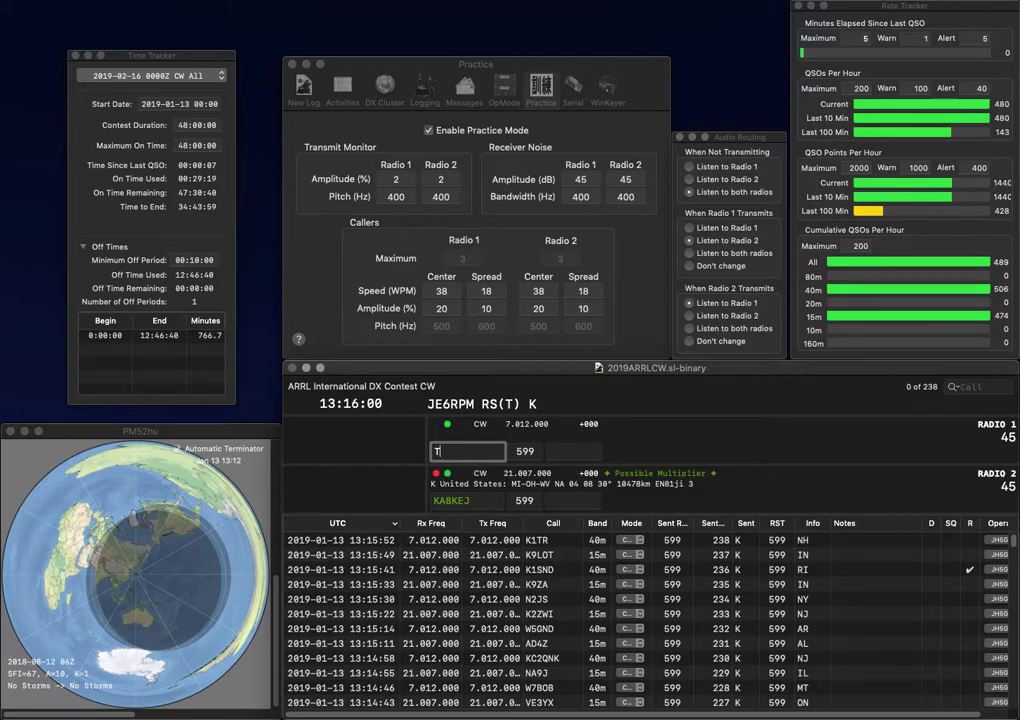
key(Return)
key(Left)
key(Left)
key(Left)
key(BackSpace)
text(9)
key(Return)
text(K)
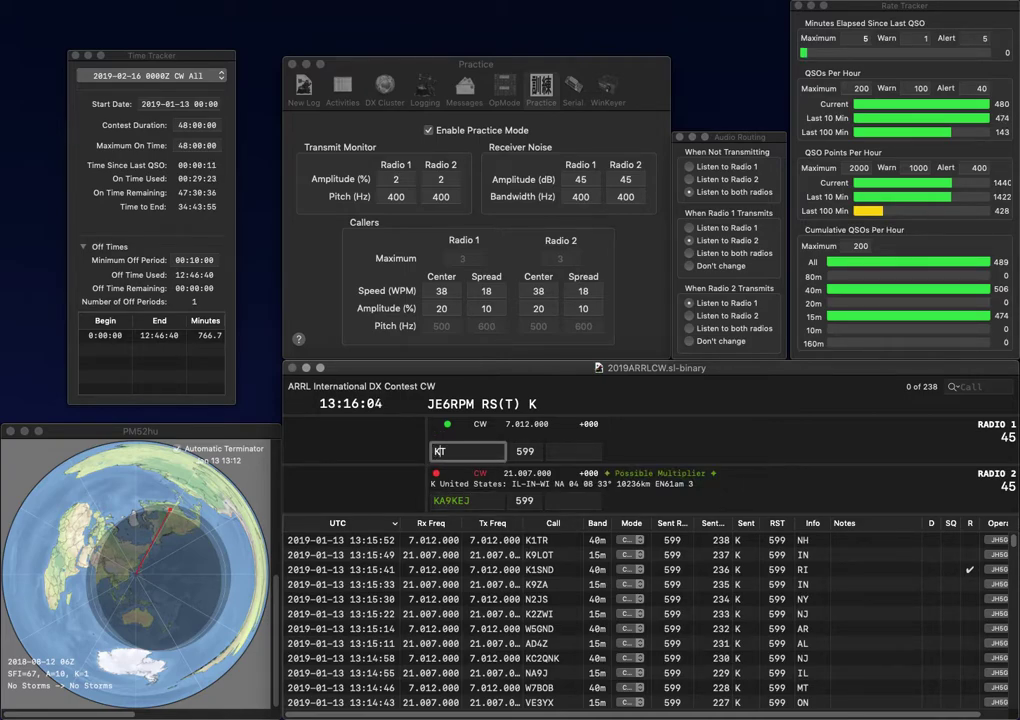
key(Return)
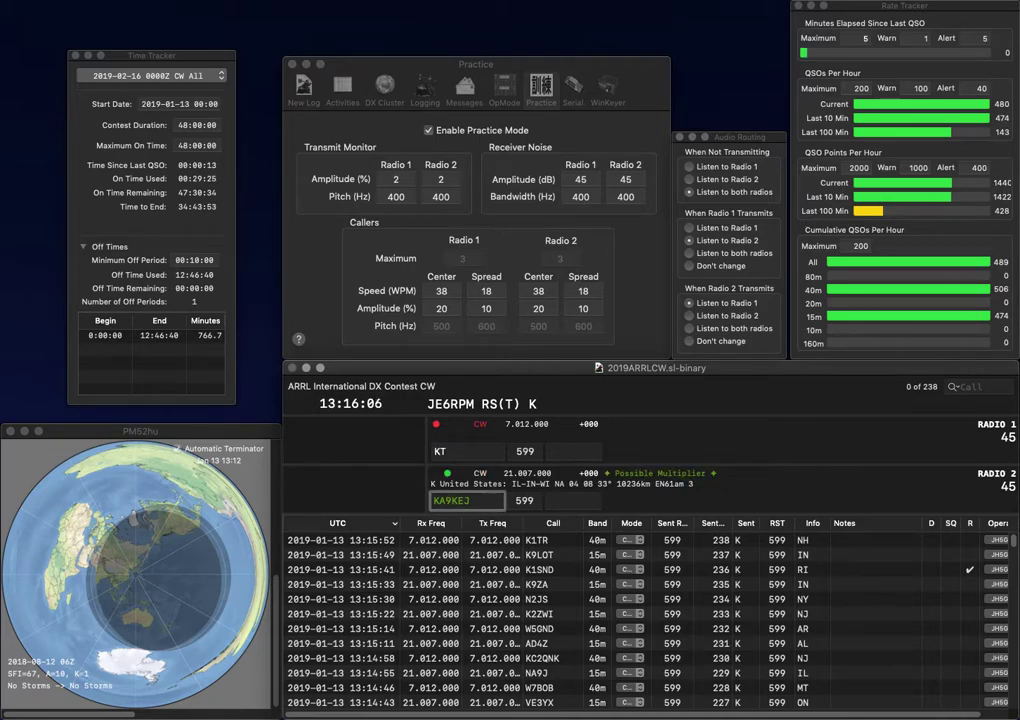
Correct the Radio 2 call to KA9EKJ and send it.
key(BackSpace)
key(Right)
text(J)
key(Return)
key(Down)
key(BackSpace)
text(K)
key(Return)
key(Delete)
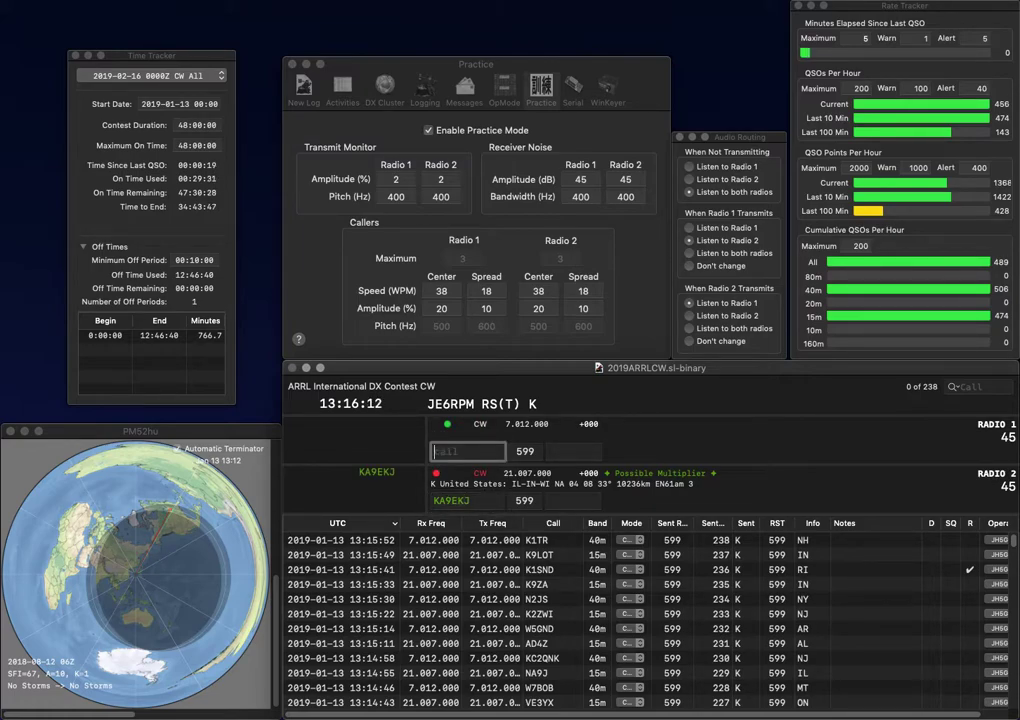
text(6HRT)
key(Return)
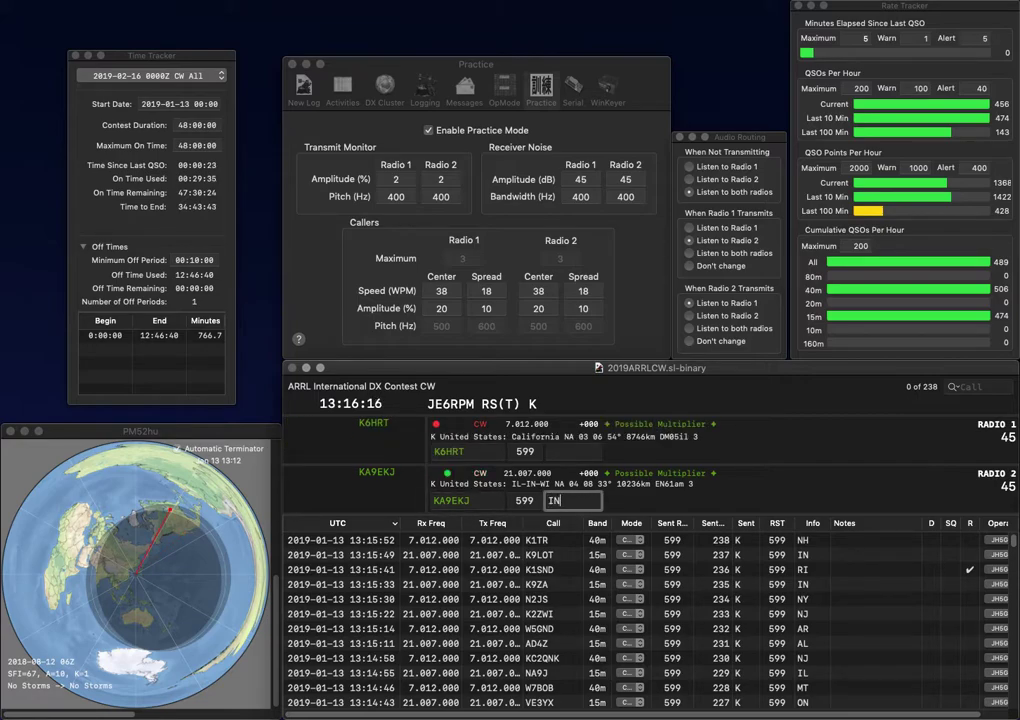
key(Return)
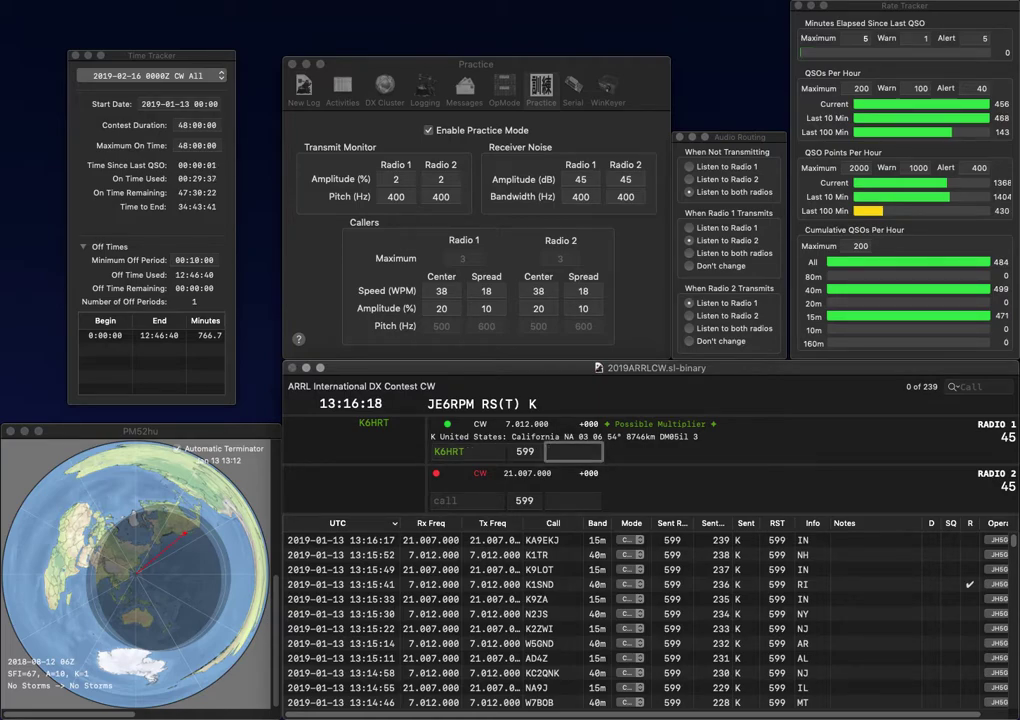
text(CA)
key(Return)
text(KG5VK)
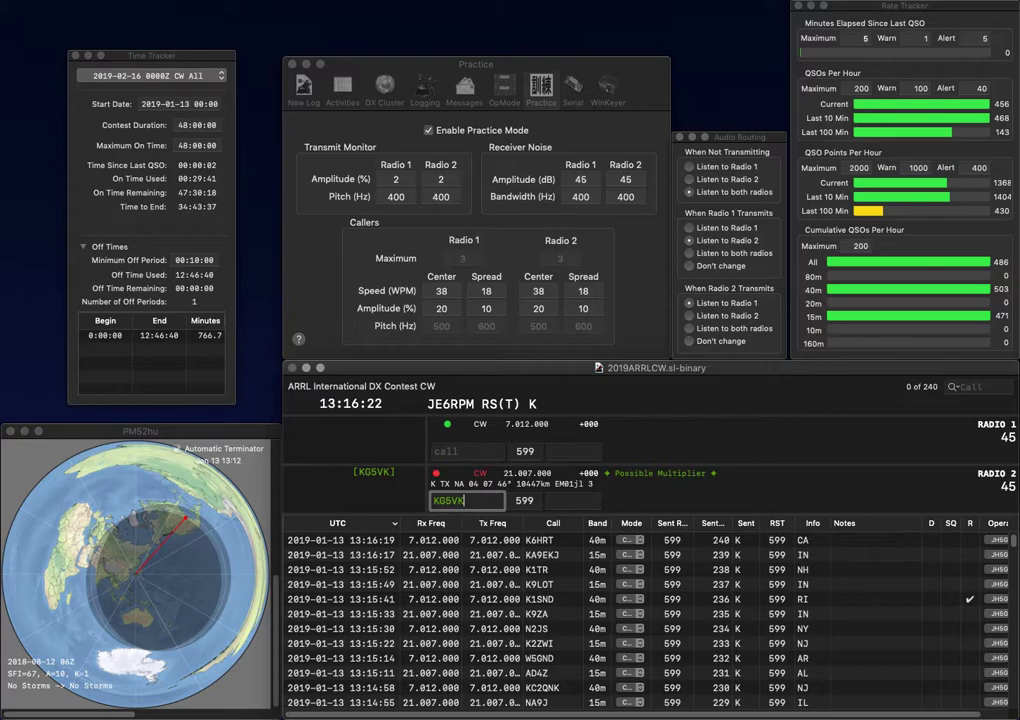
key(Return)
text(W2IRT)
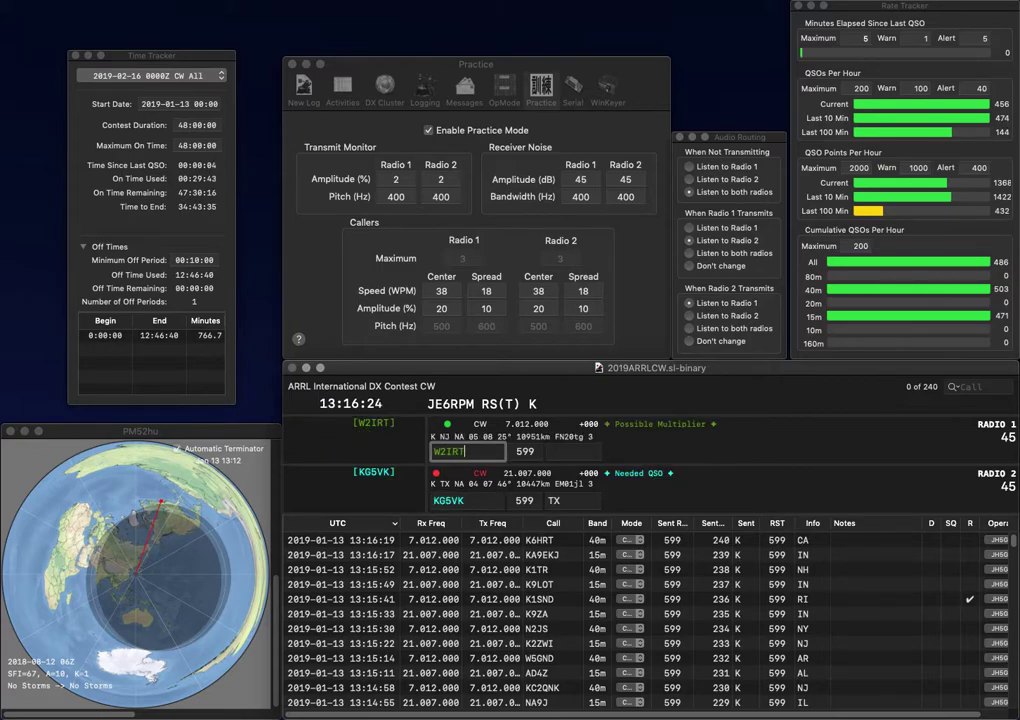
key(Return)
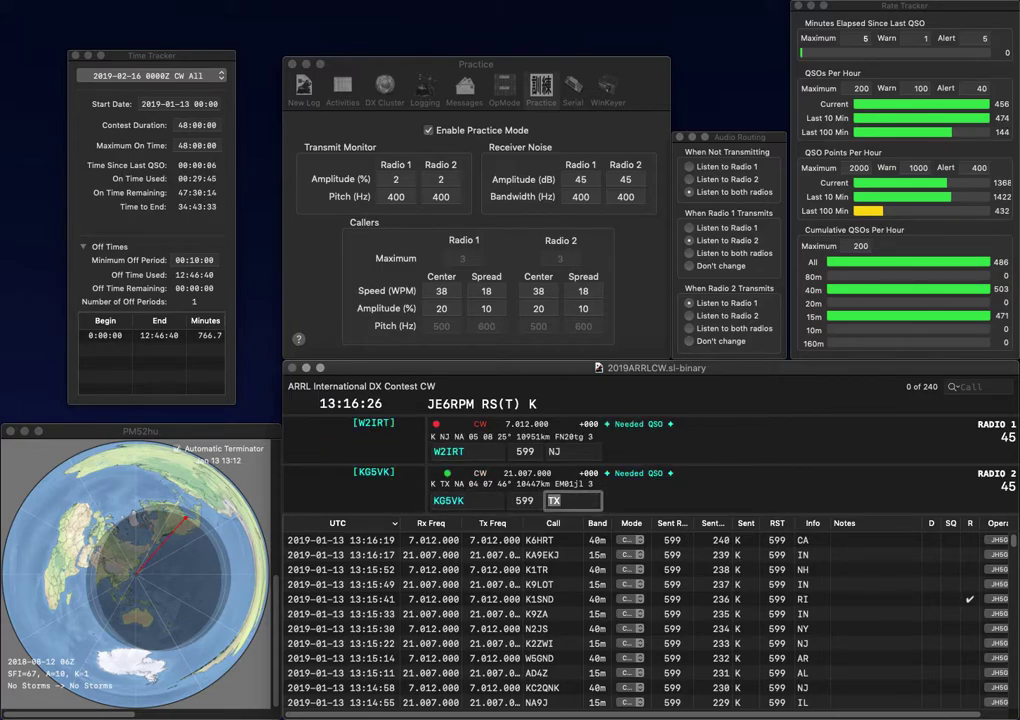
key(Return)
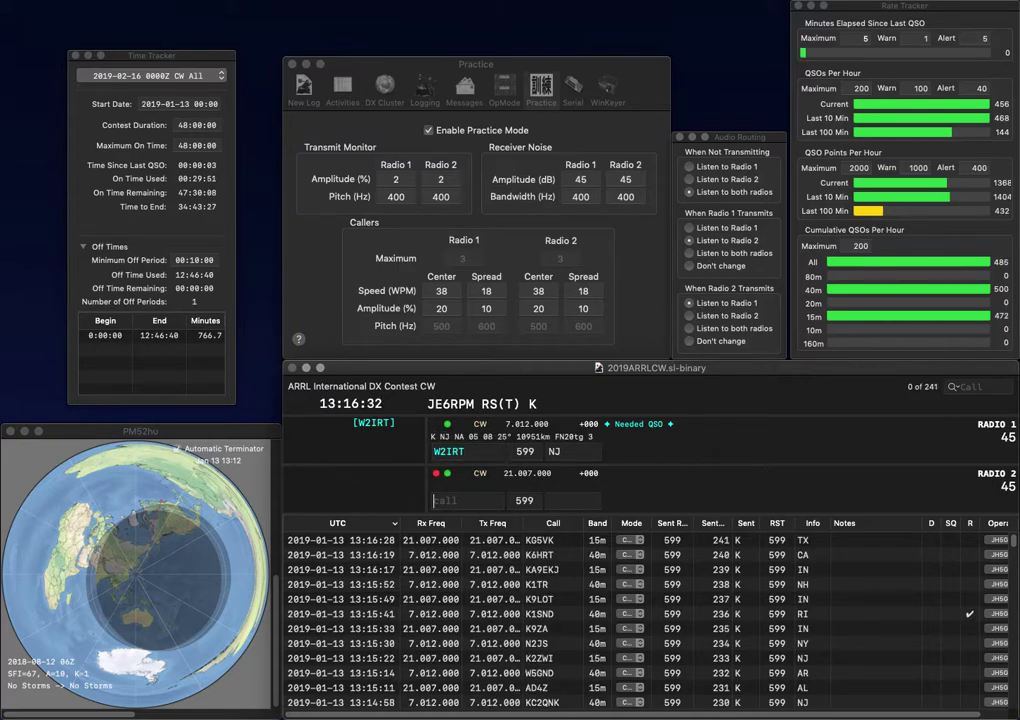
key(Return)
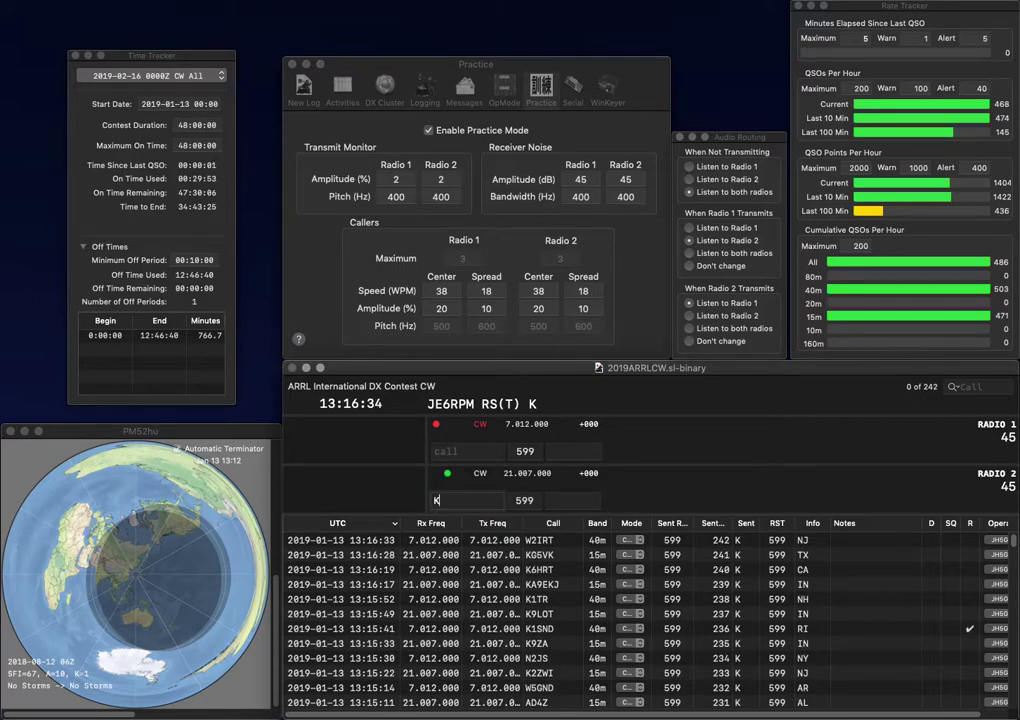
Answer K9RX on Radio 2 and K3MKZ on Radio 1.
text(K9RX)
key(Return)
text(K3MK)
text(Z)
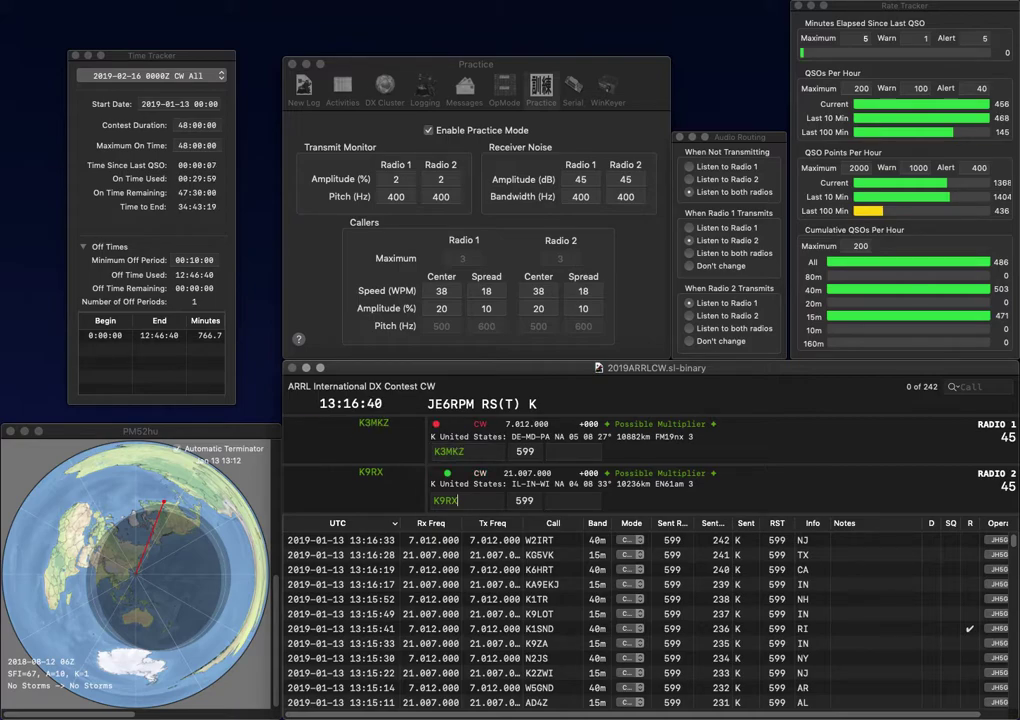
Log K9RX on Radio 2 with exchange IL and K3MKZ on Radio 1 with exchange DE.
text(K)
key(space)
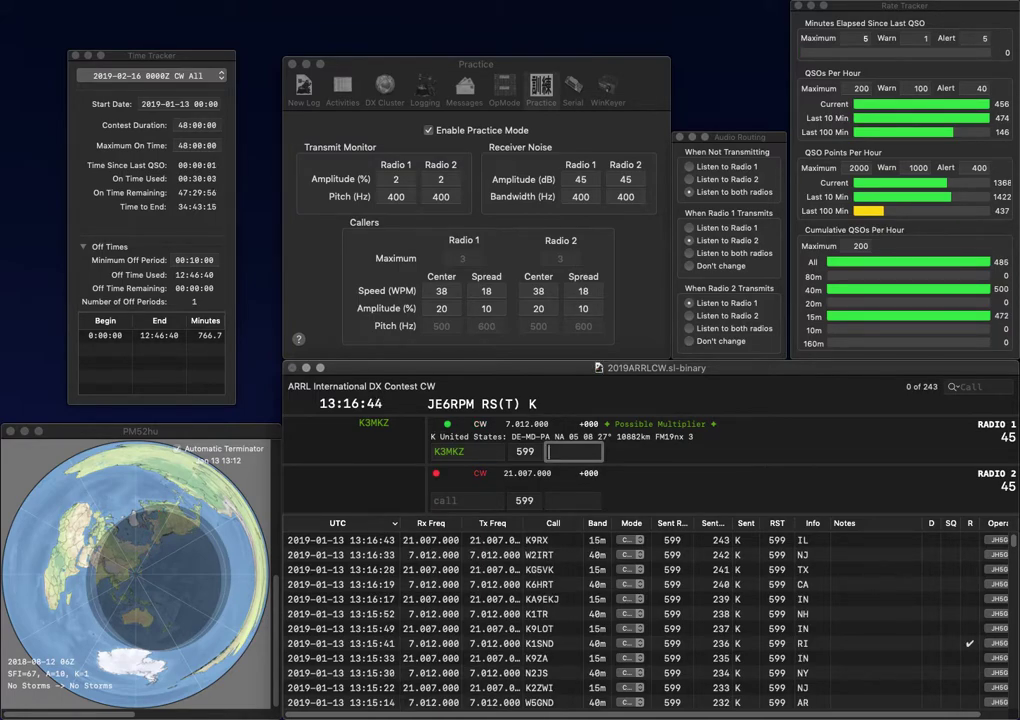
text(DE)
key(Return)
text(K4ARC)
key(Return)
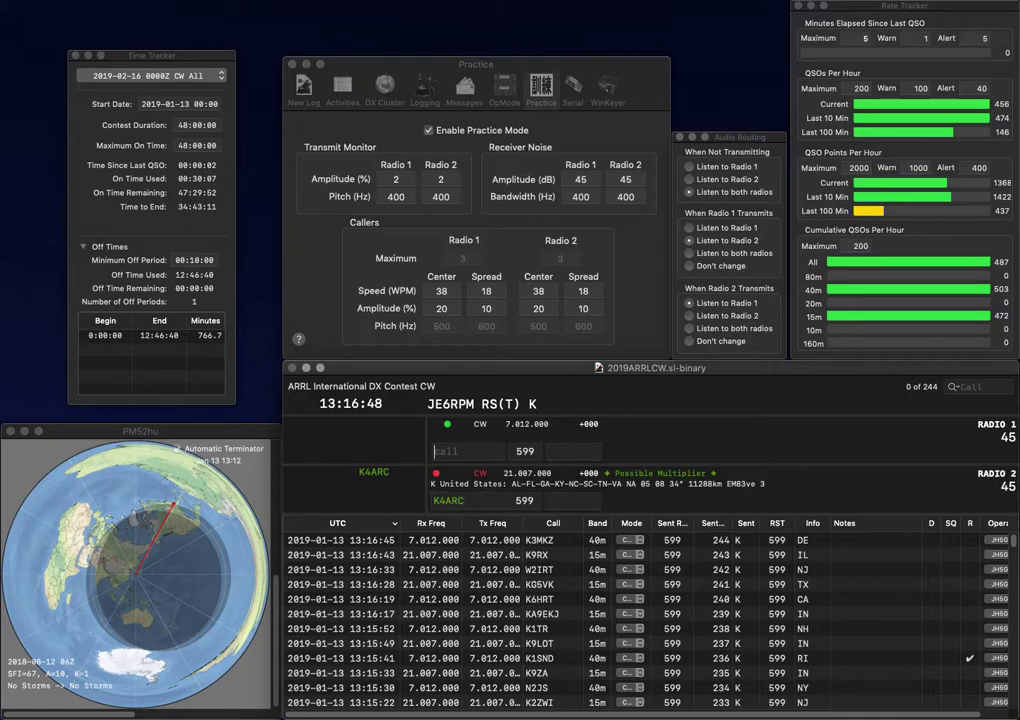
text(K4AKK)
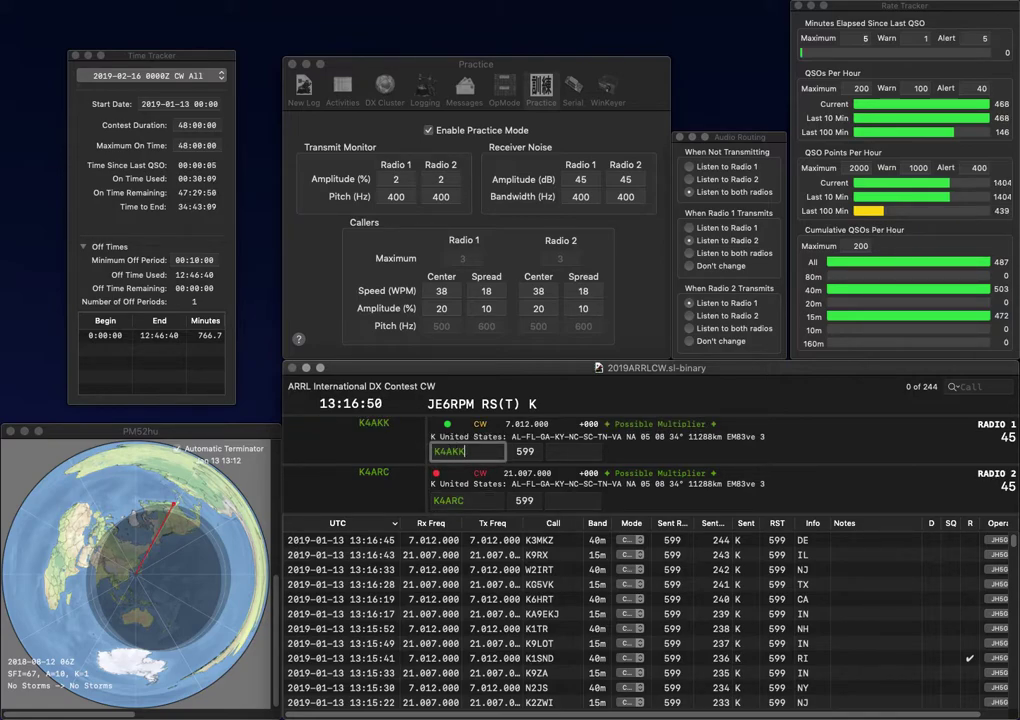
key(Return)
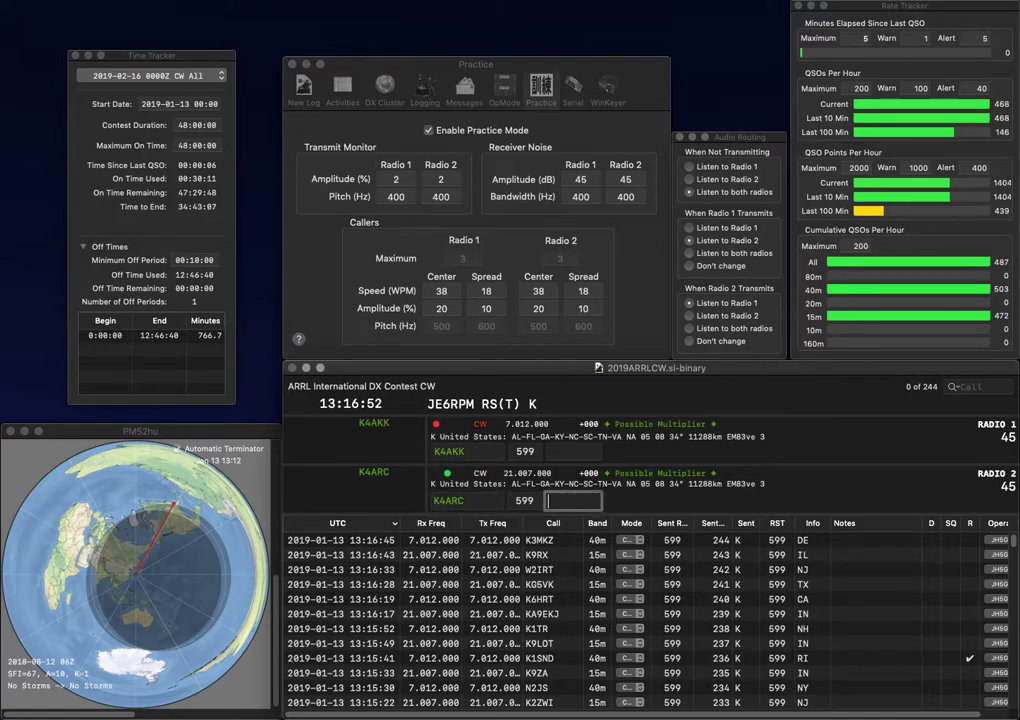
key(Return)
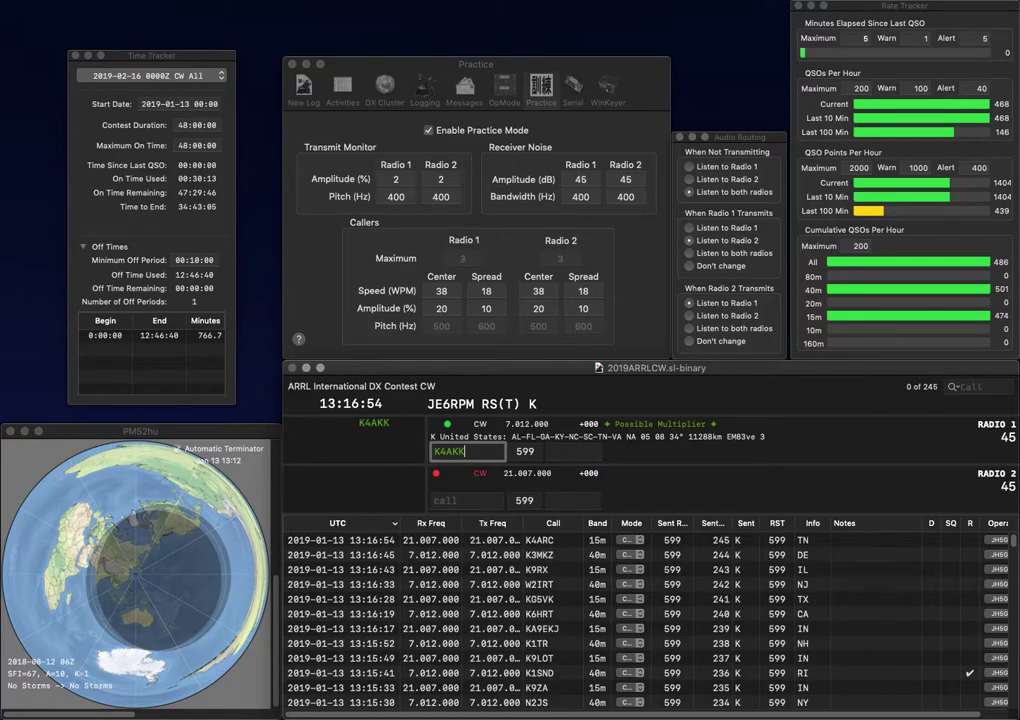
text(AL)
key(Return)
text(K2CAF)
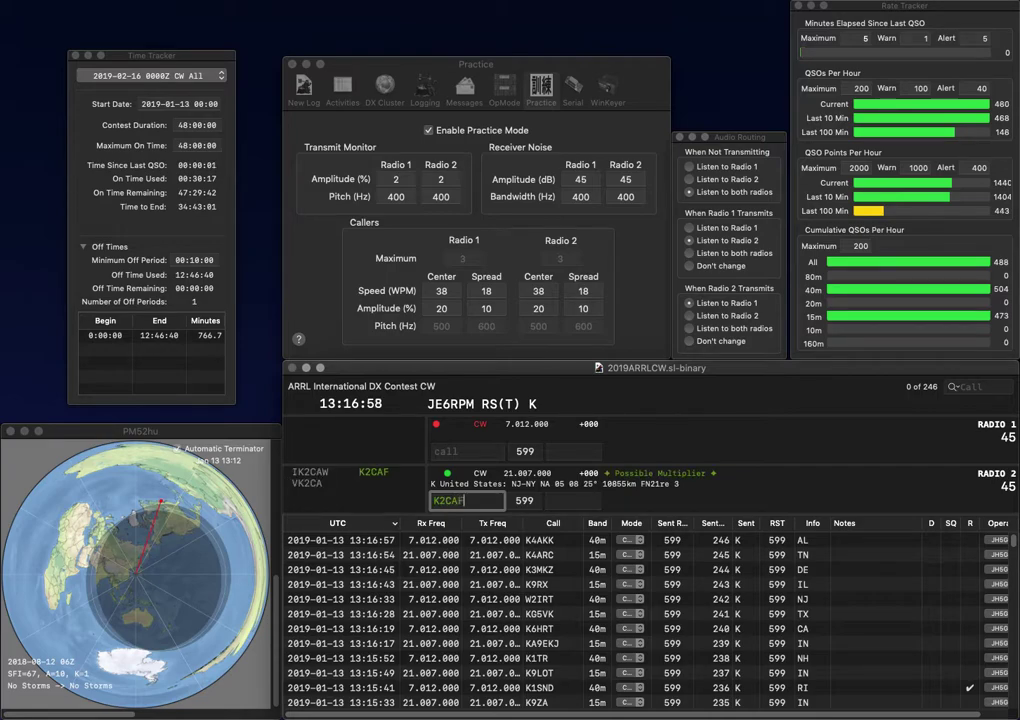
key(Return)
text(K4WB)
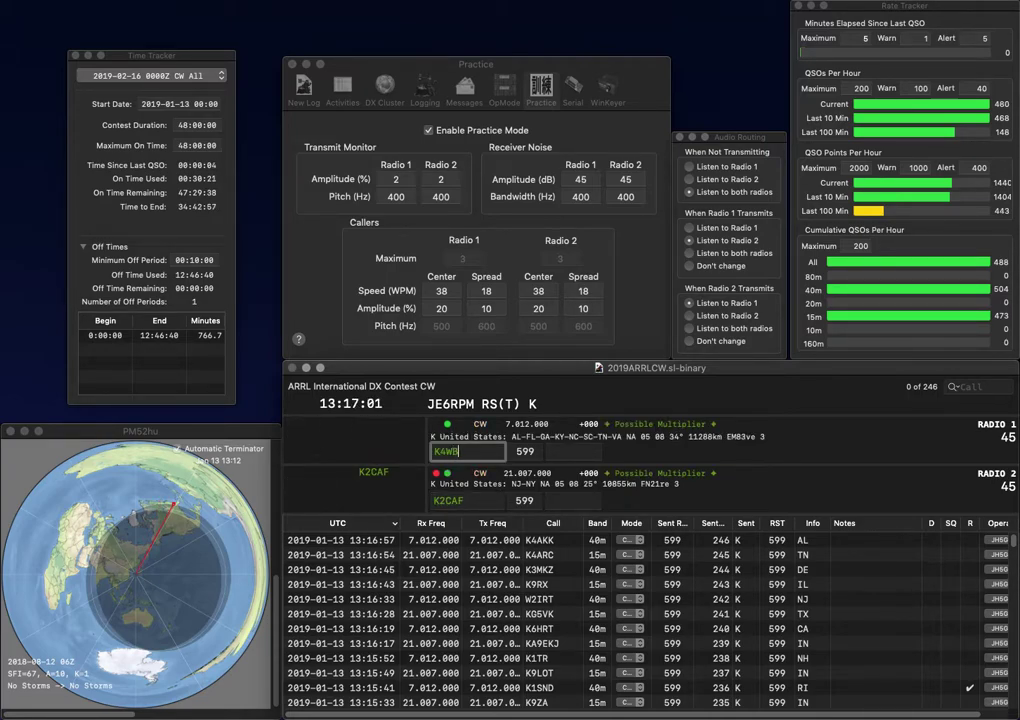
text(R)
key(Return)
text(NY)
key(Return)
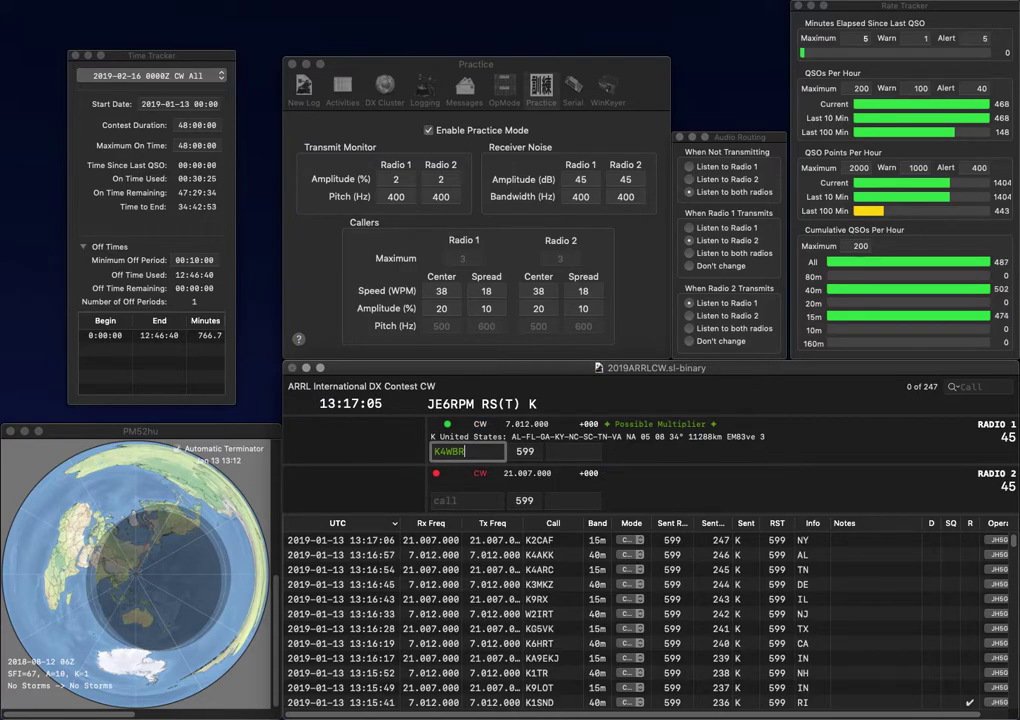
key(Left)
key(BackSpace)
text(D)
key(Return)
text(VXI)
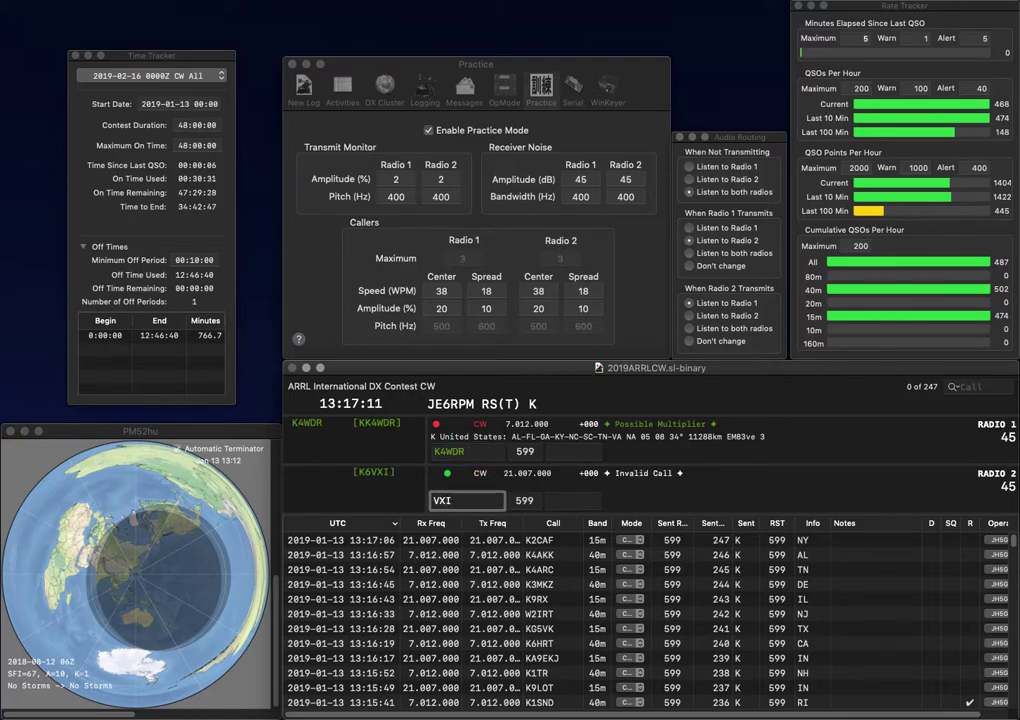
key(Return)
text(FL)
key(Return)
text(VXI)
key(Left)
key(Left)
key(Left)
text(K6)
key(Return)
text(1A)
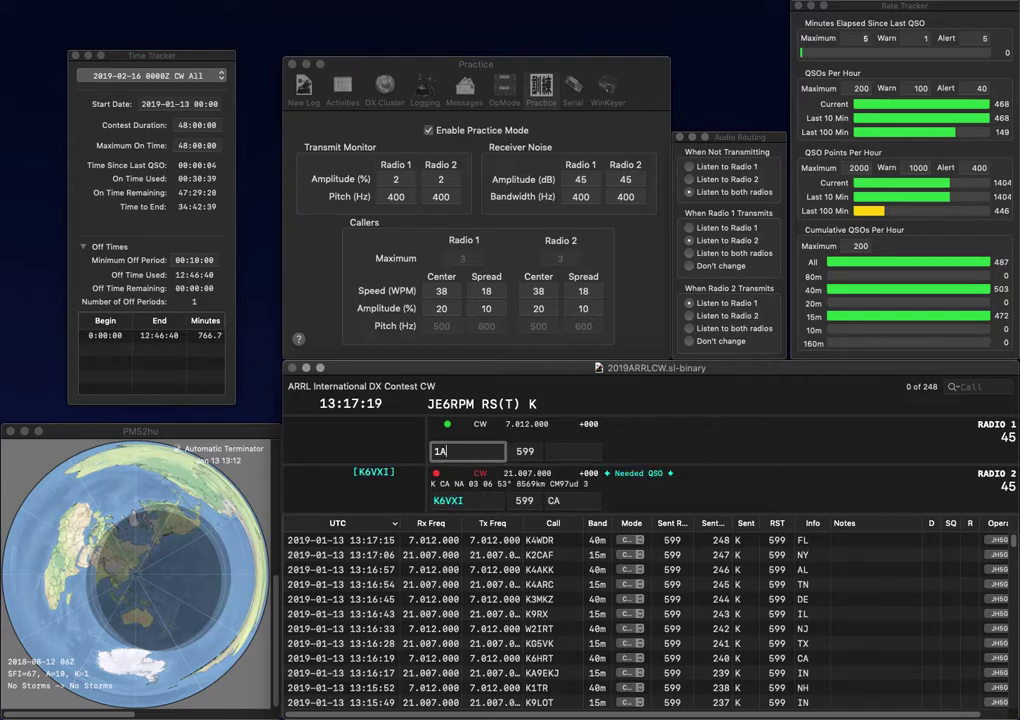
text(X)
text(VO)
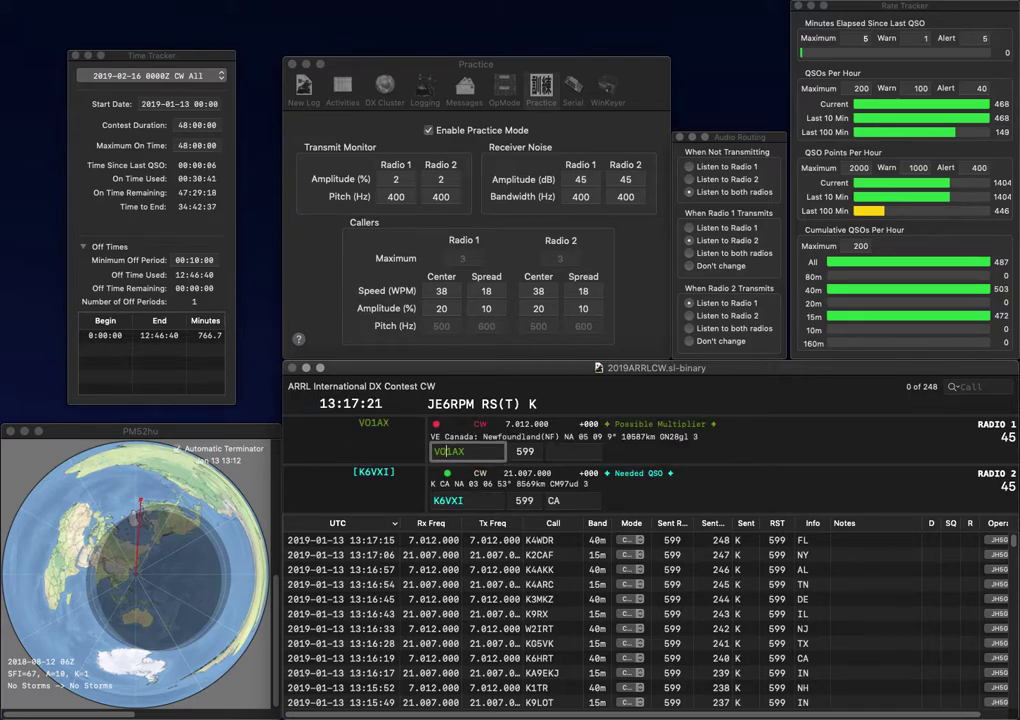
key(Return)
key(backslash)
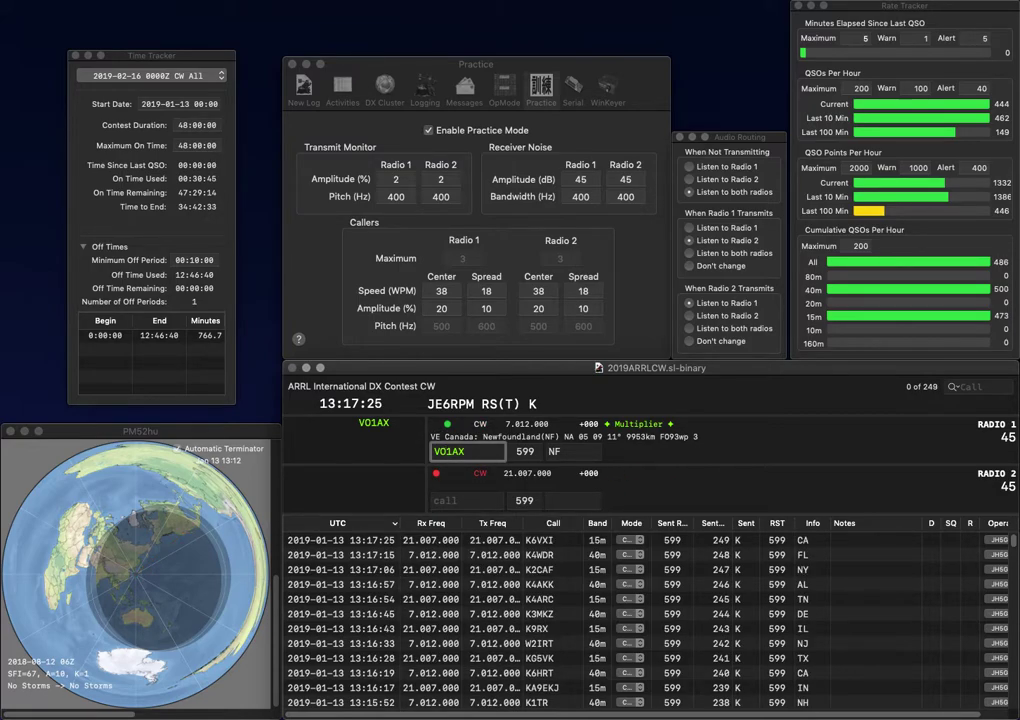
key(Return)
text(K1DGW)
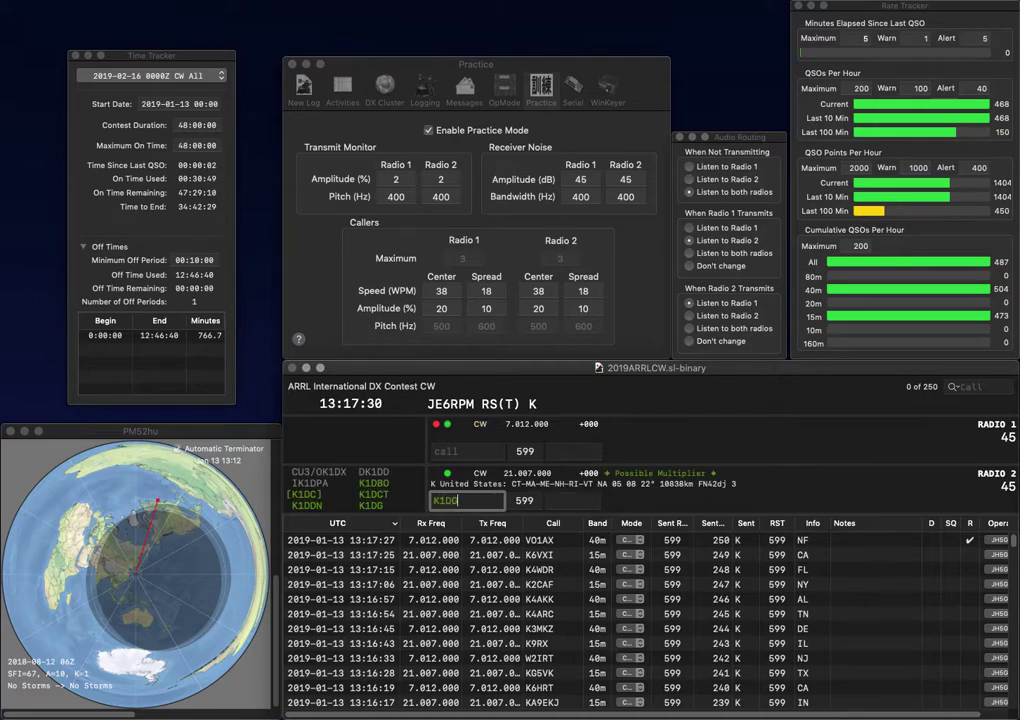
key(Return)
text(K0JJM)
key(Return)
key(Tab)
text(NH)
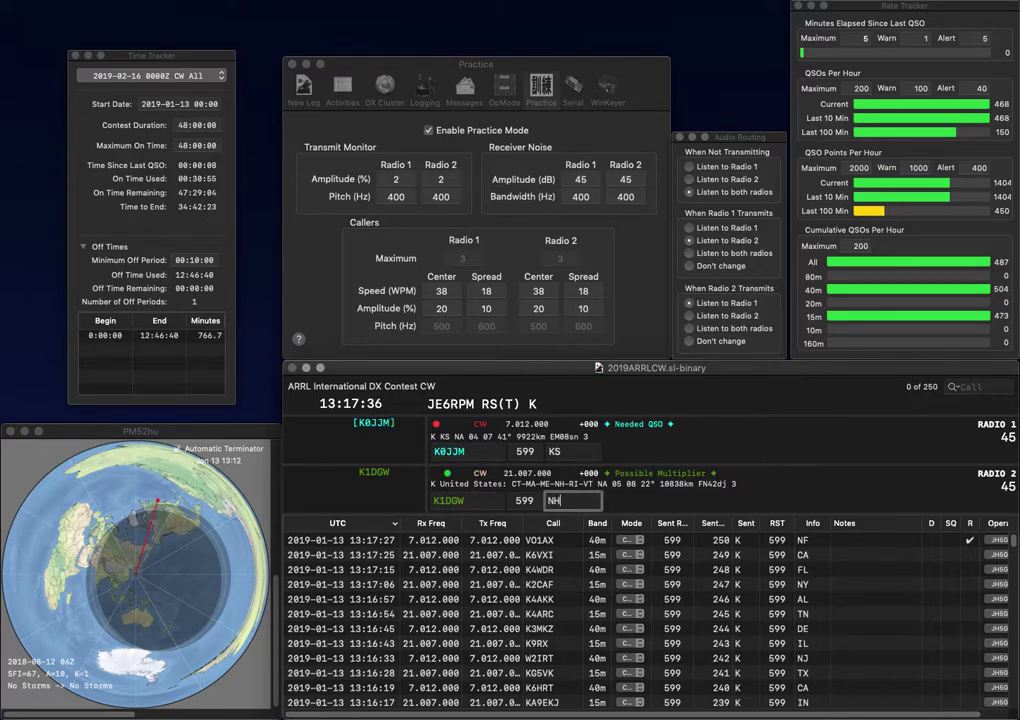
key(Return)
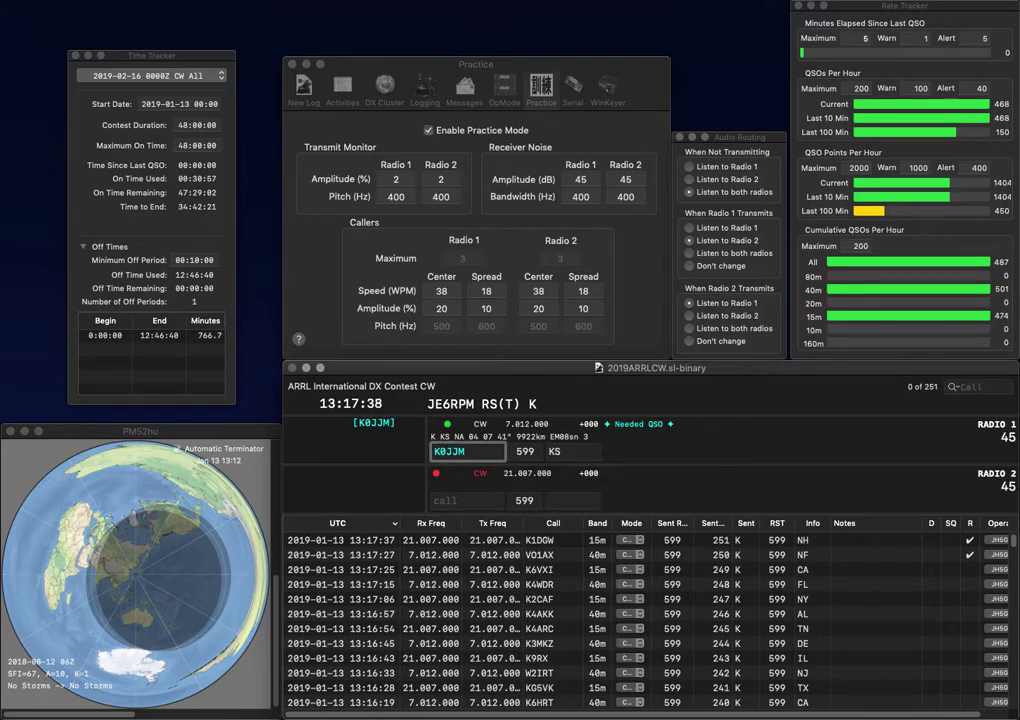
Work and log W4CB on Radio 2 with exchange VA and W9CC on Radio 1 with exchange IN.
text(W4CB)
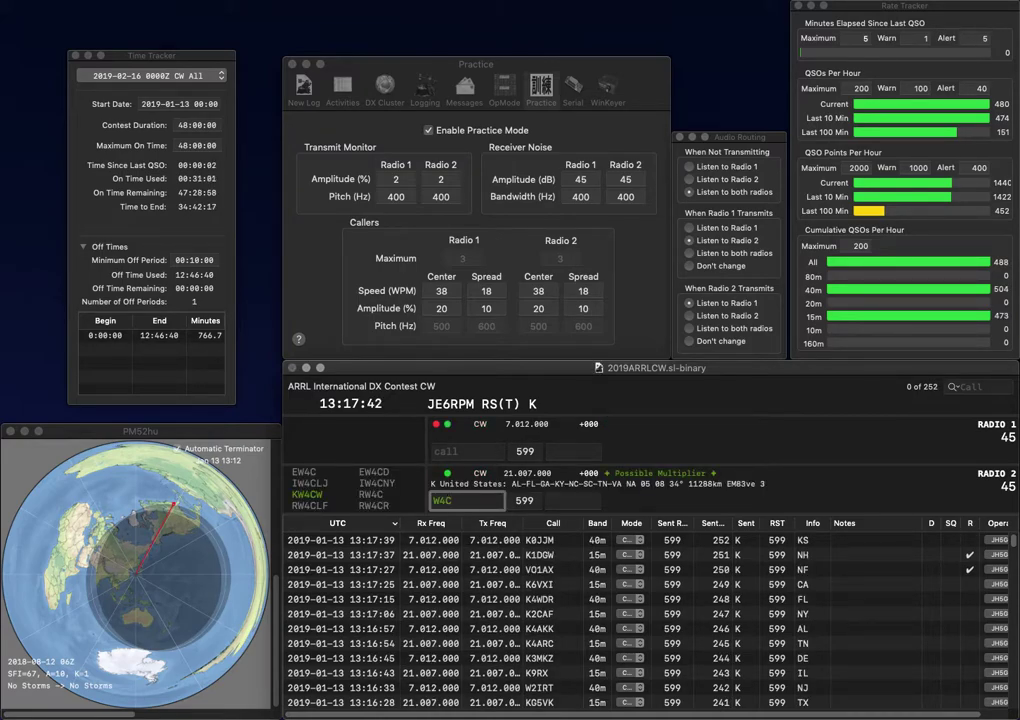
key(Return)
text(W9CC)
key(Return)
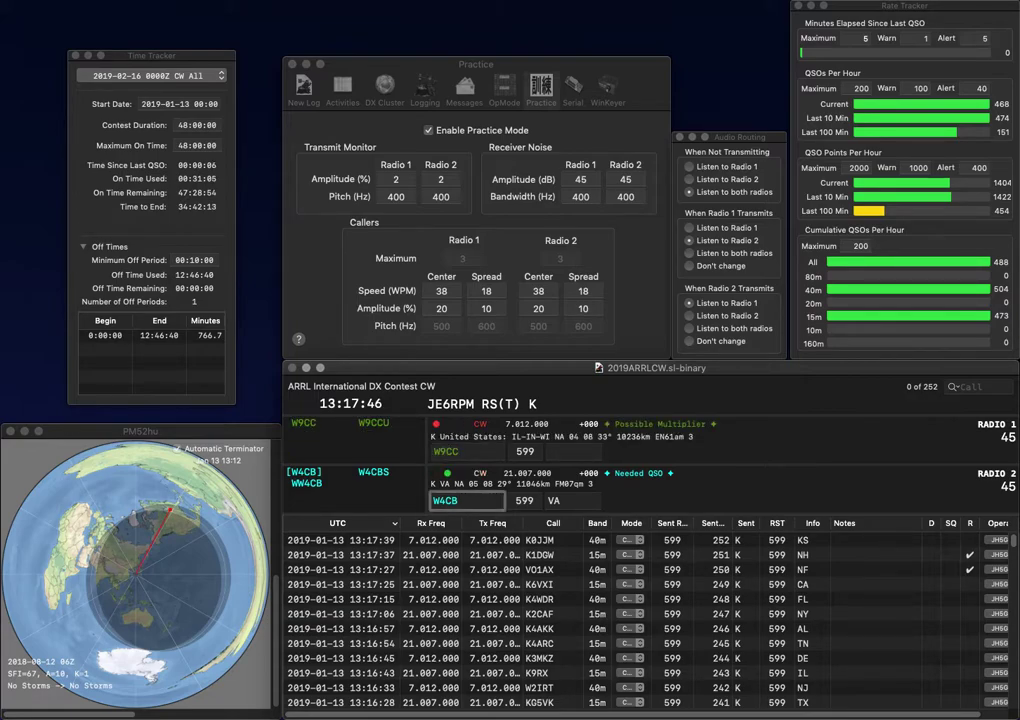
key(Return)
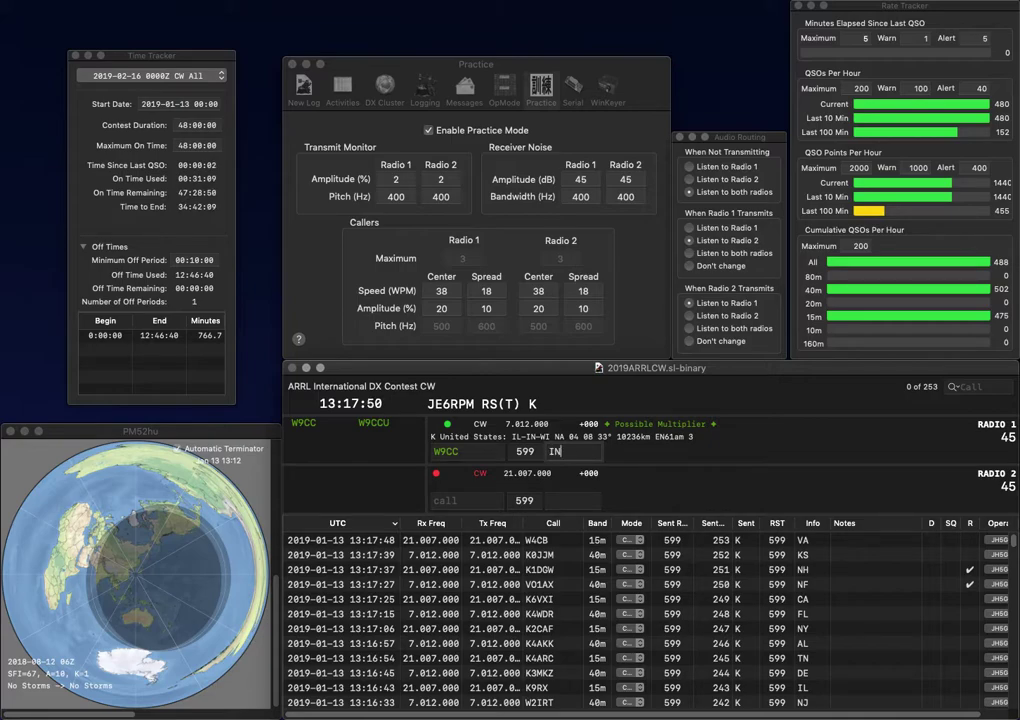
key(Return)
text(KA)
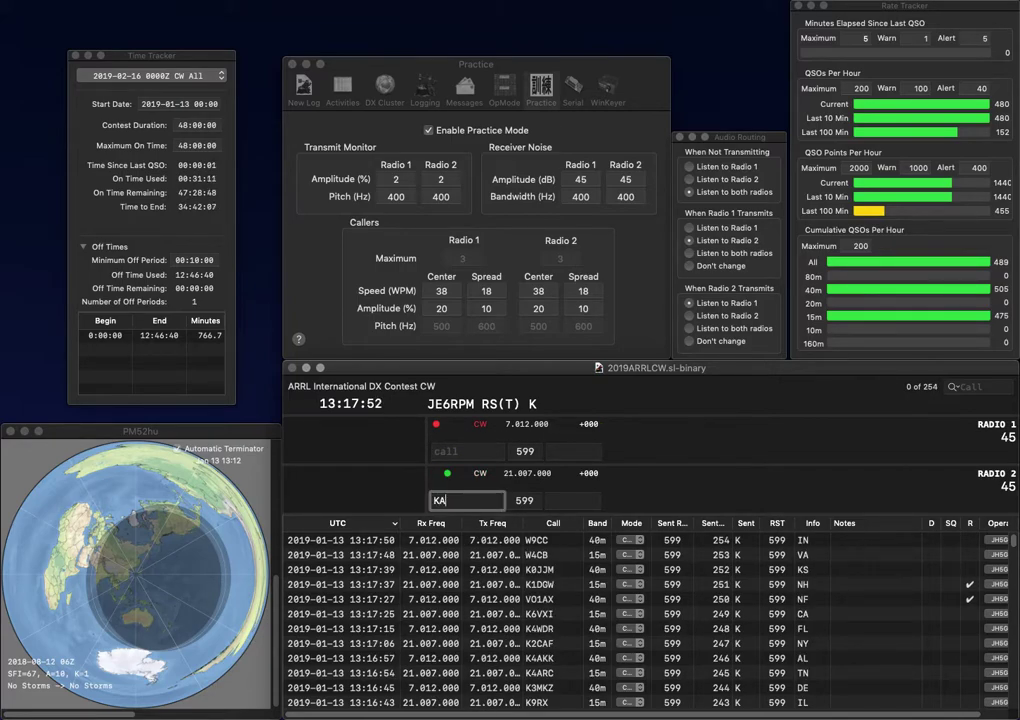
text(0)
key(Return)
text(KM)
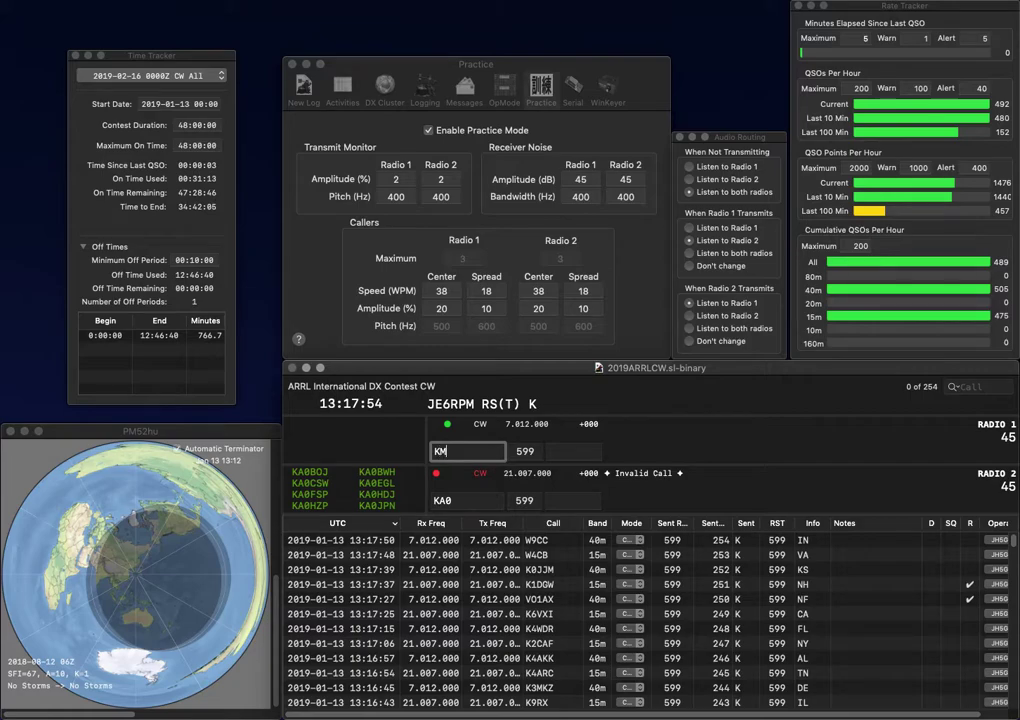
text(4LHG)
key(Return)
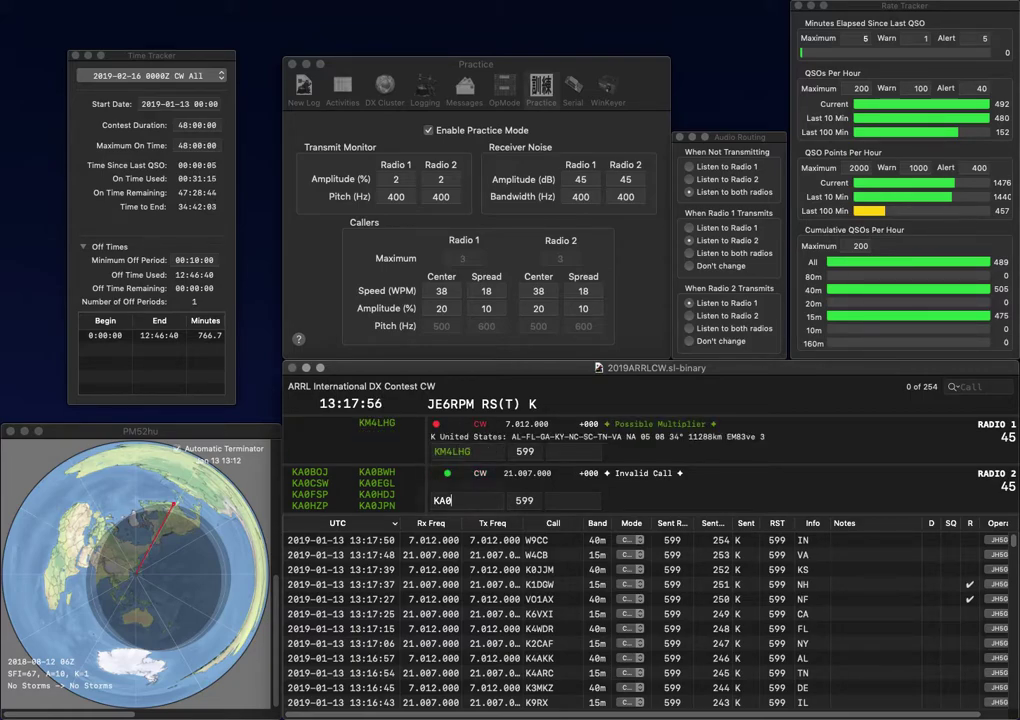
key(BackSpace)
text(1VGM)
key(Return)
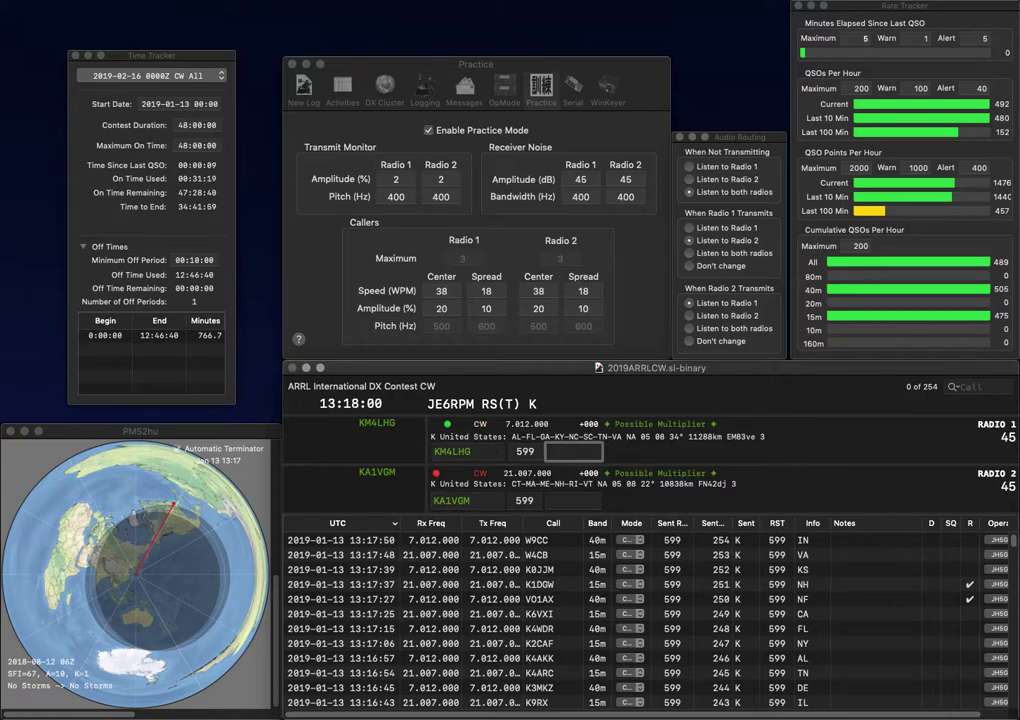
text(TN)
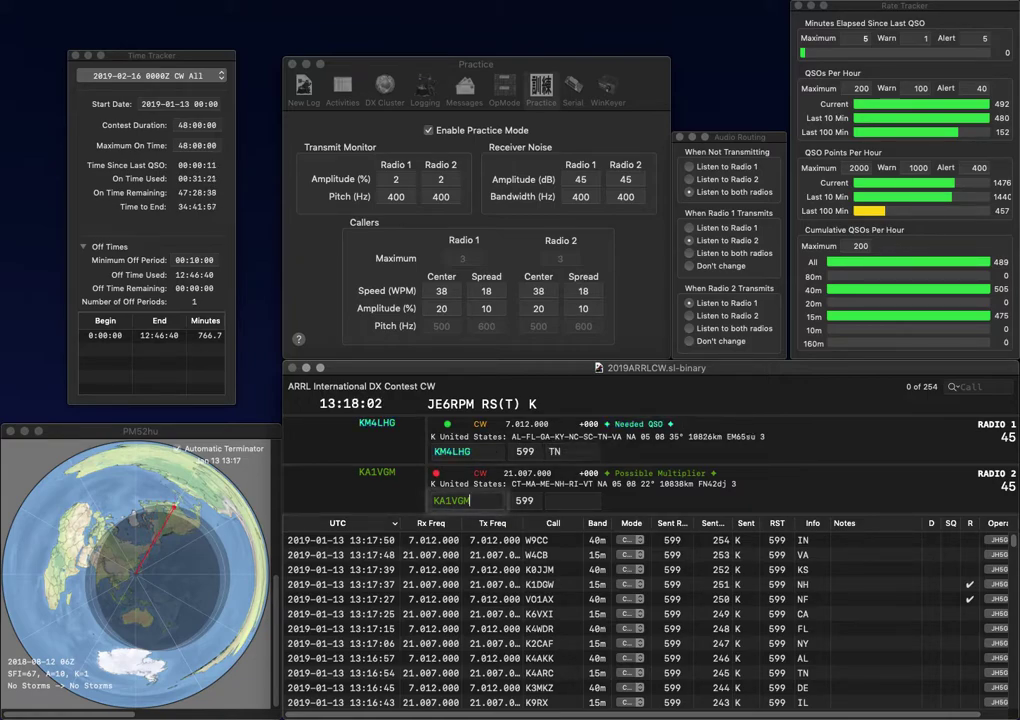
key(Return)
text(NH)
key(Return)
text(W)
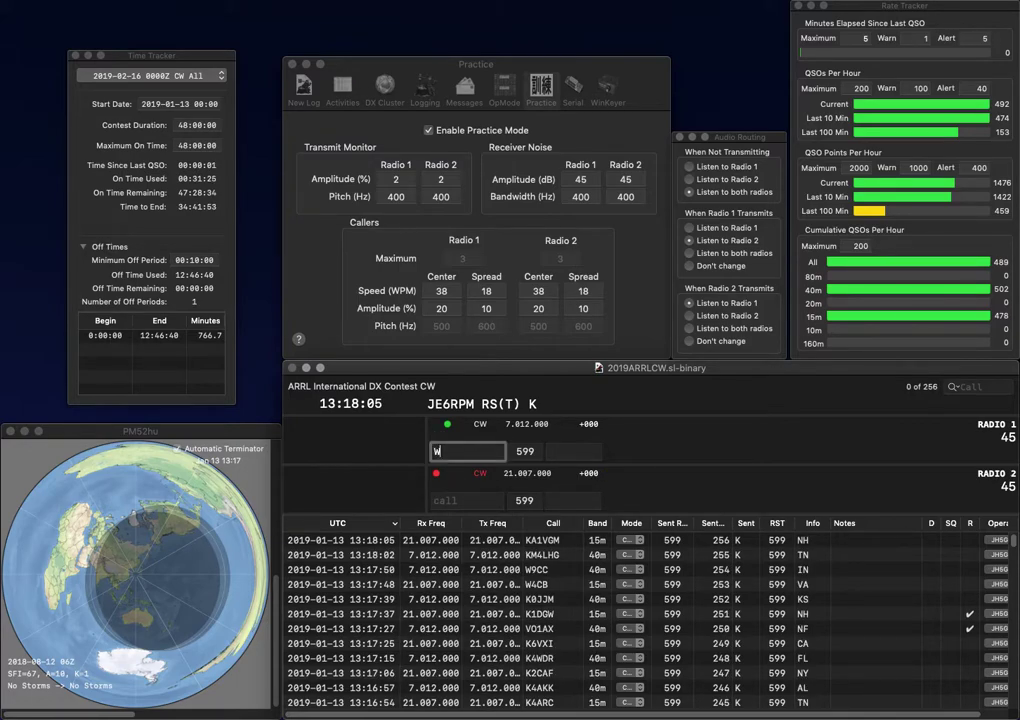
text(B5R)
key(Return)
text(K4TCG)
key(Return)
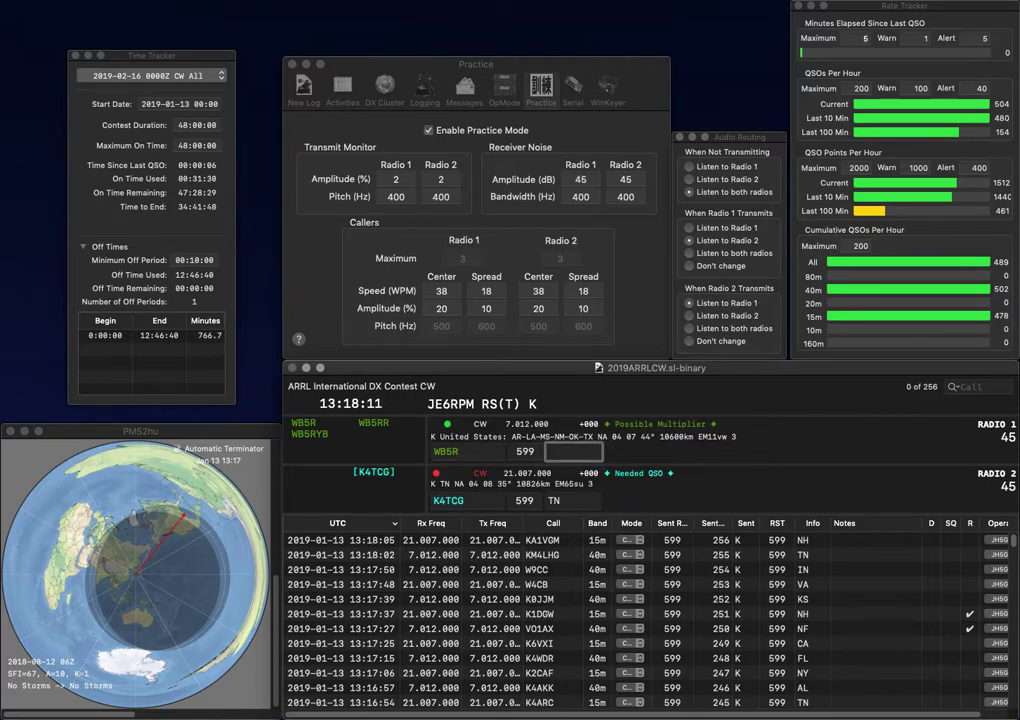
key(Return)
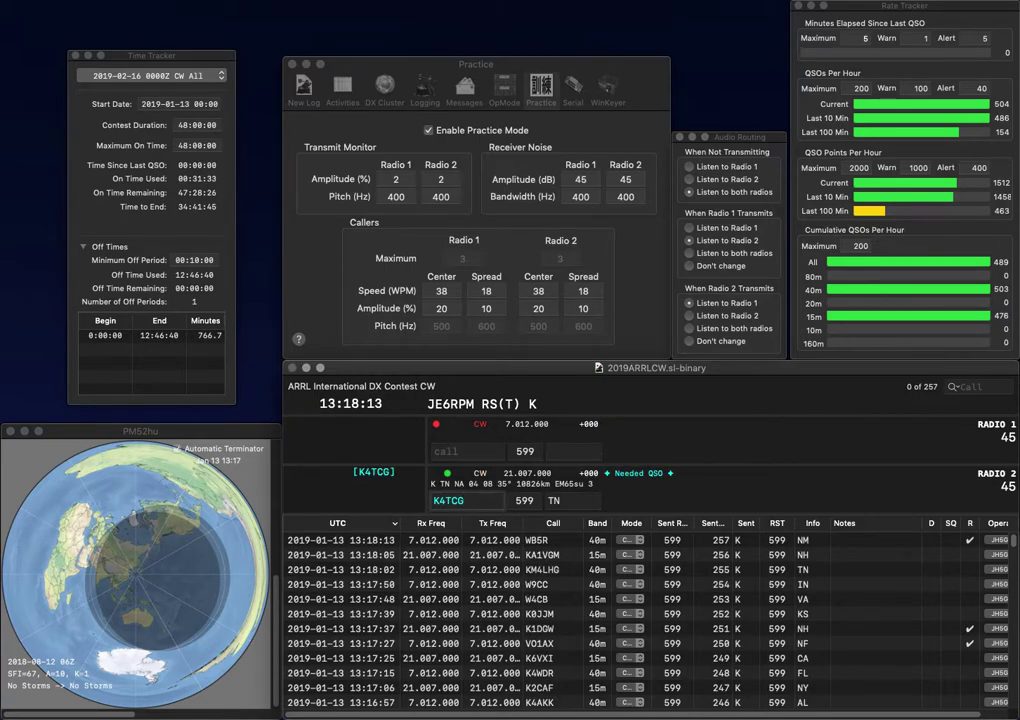
key(Return)
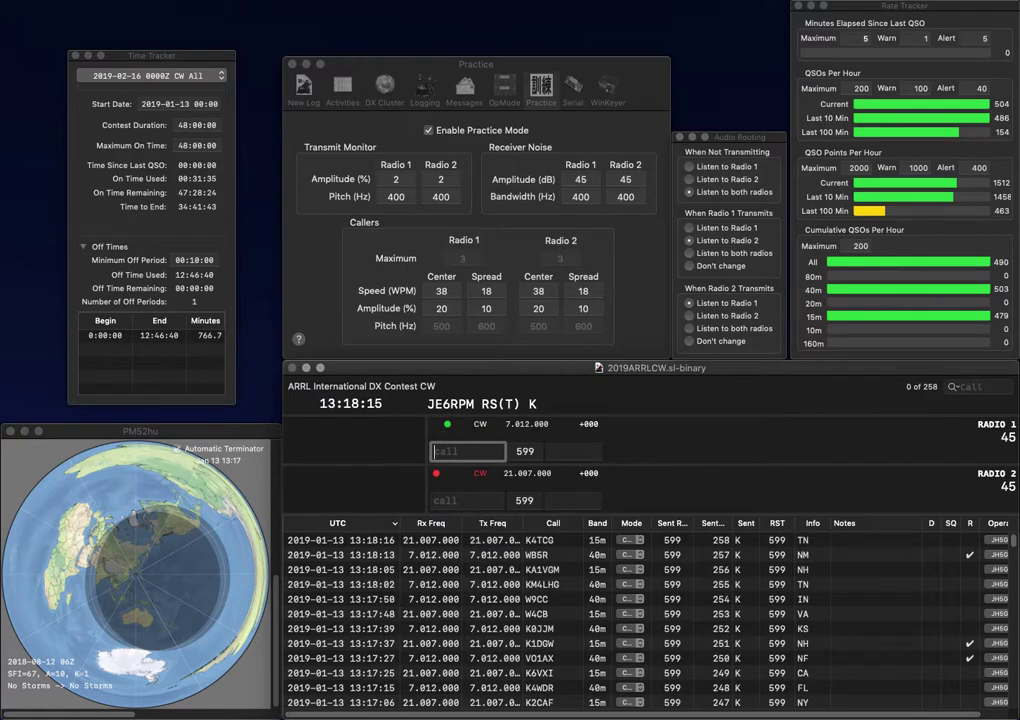
Send the partial call WD8 on Radio 1, complete it as WD8IXC, and answer K4HY on Radio 2.
text(WD8)
key(Return)
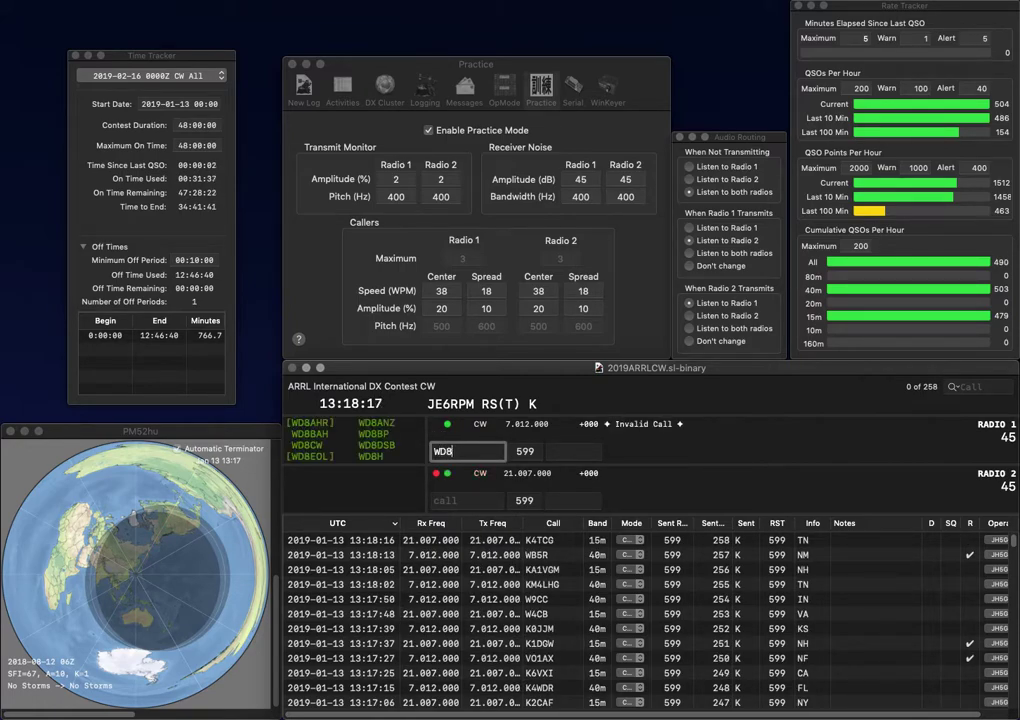
text(K4)
key(backslash)
text(IXC)
key(Return)
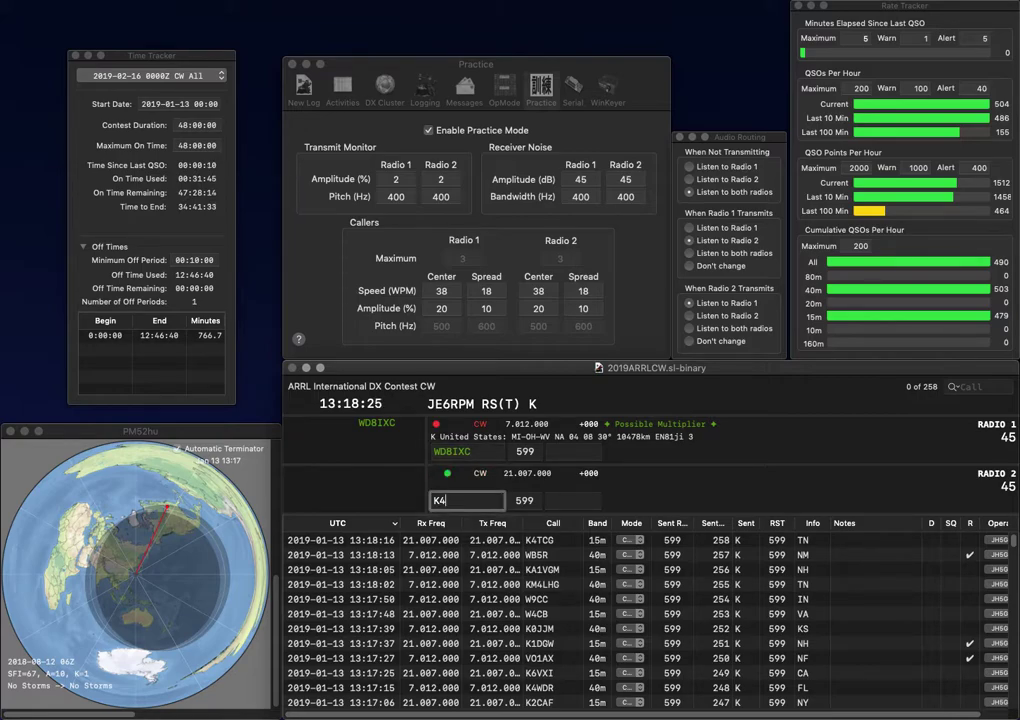
text(HY)
key(Return)
Log WD8IXC on Radio 1 with exchange WV and K4HY on Radio 2 with exchange KY.
text(wv)
key(Return)
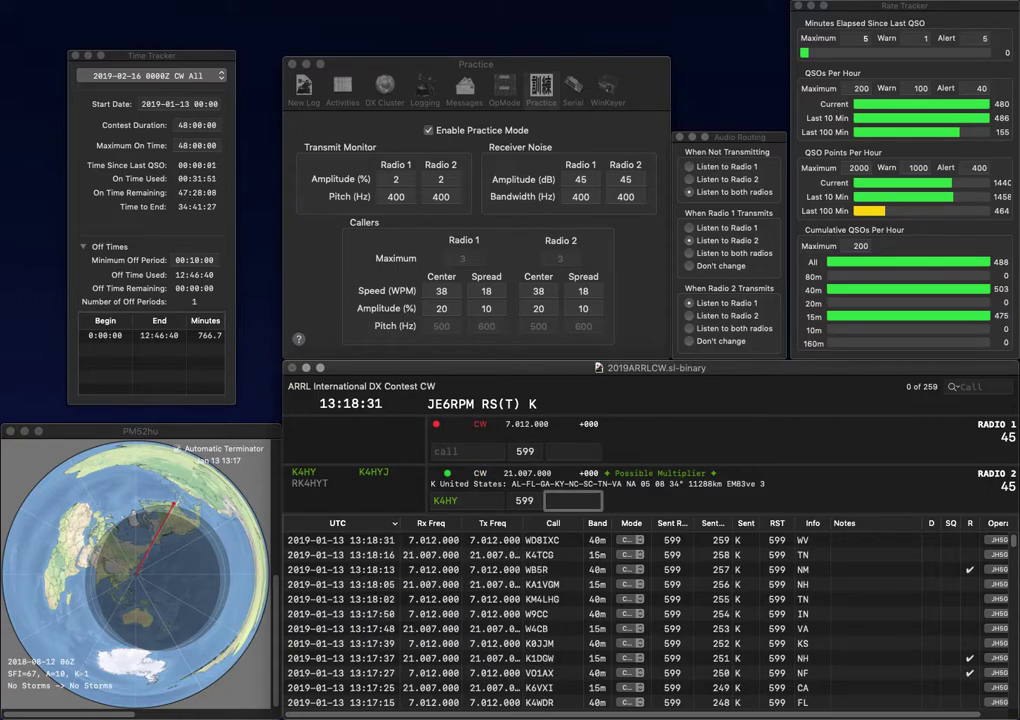
text(KY)
key(Return)
Answer WA2TPQ on Radio 1 and KC2KGV on Radio 2.
text(WA2TPQ)
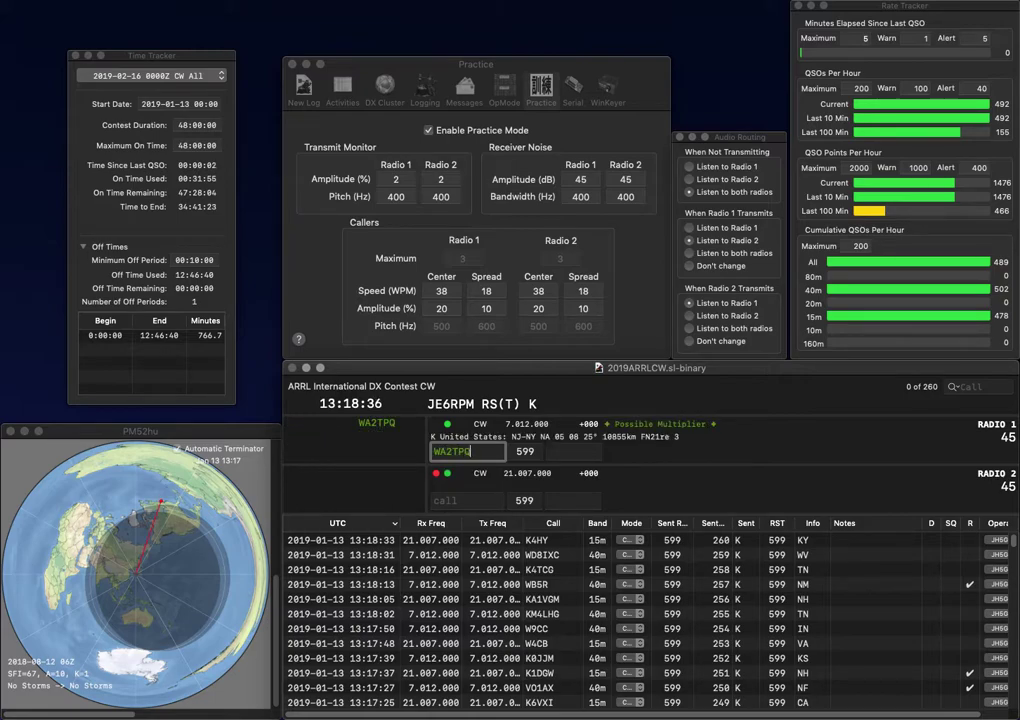
key(Return)
text(KC2)
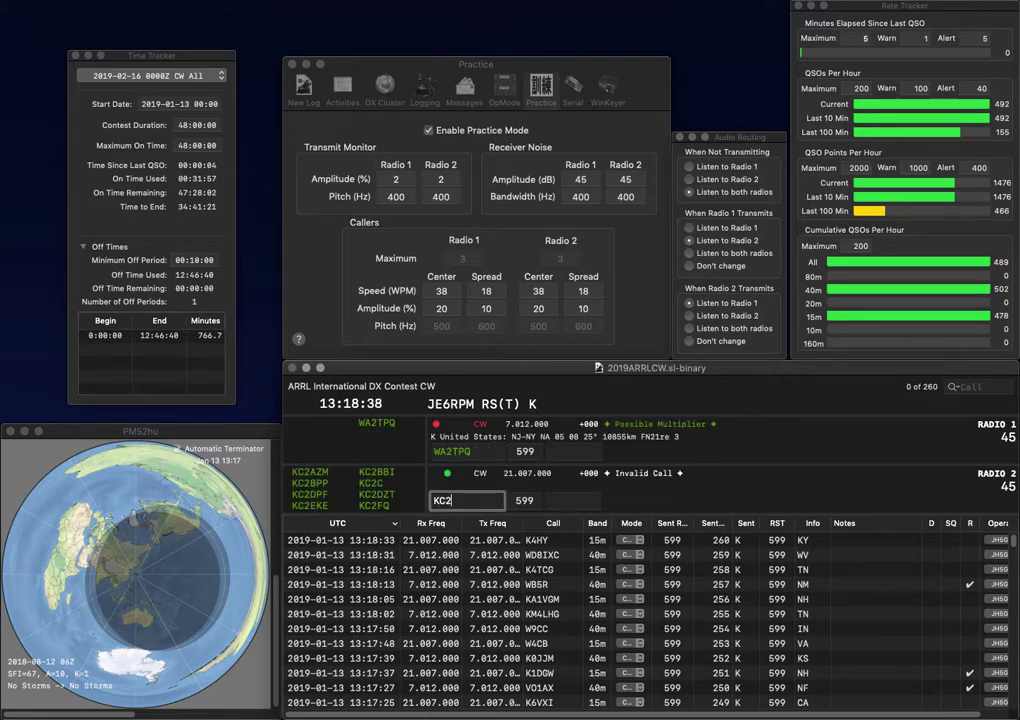
text(K)
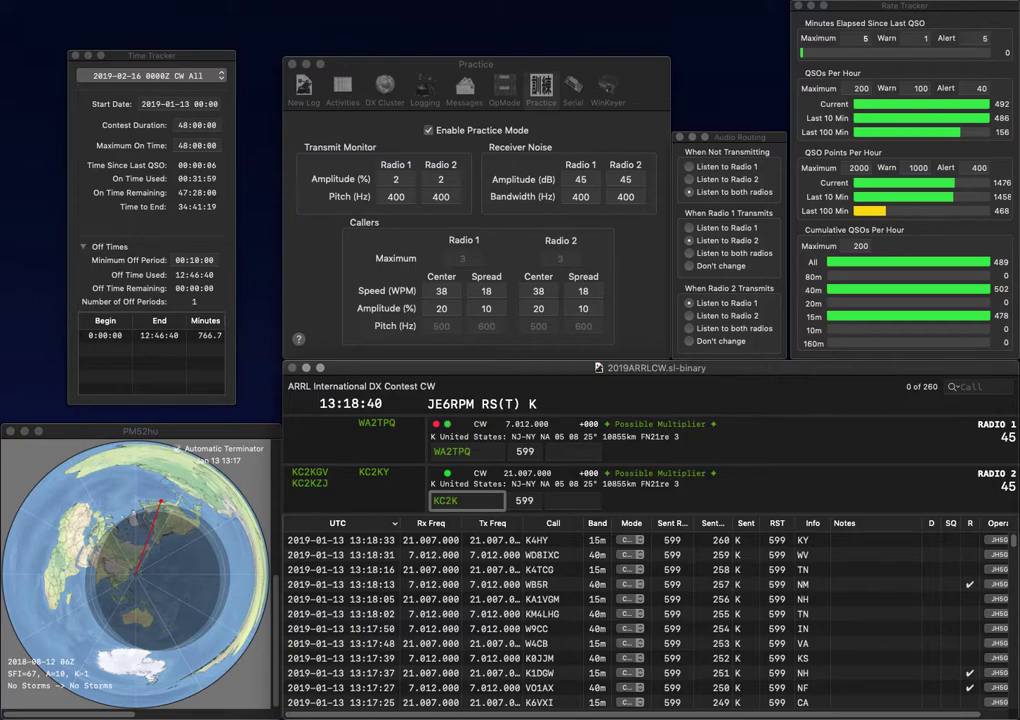
text(GV)
key(Return)
text(NY)
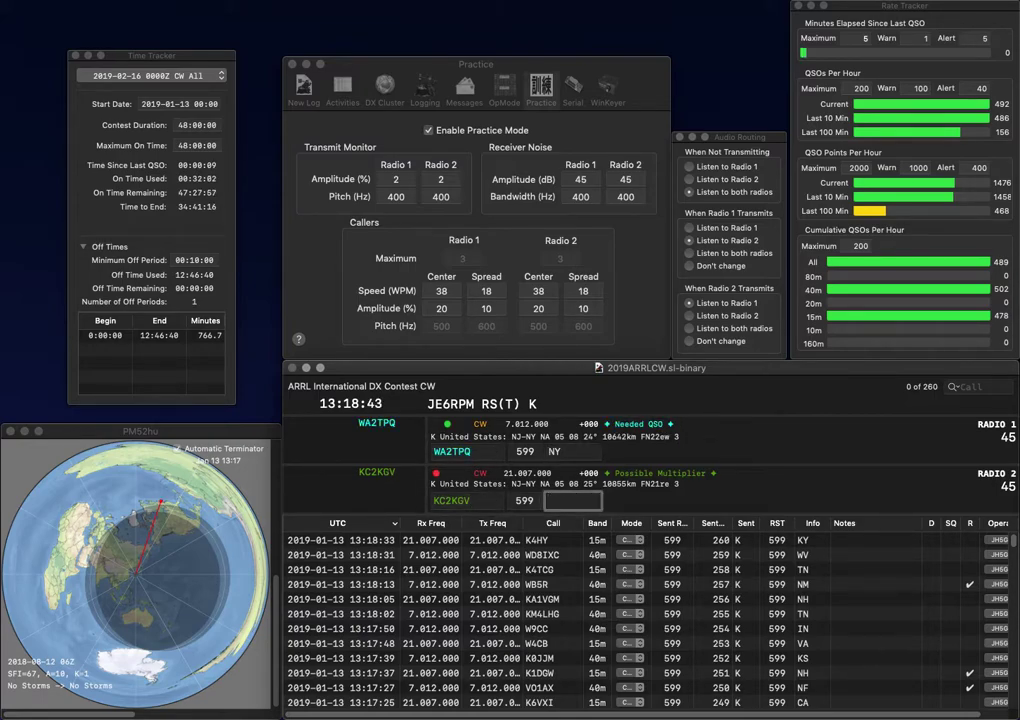
key(Return)
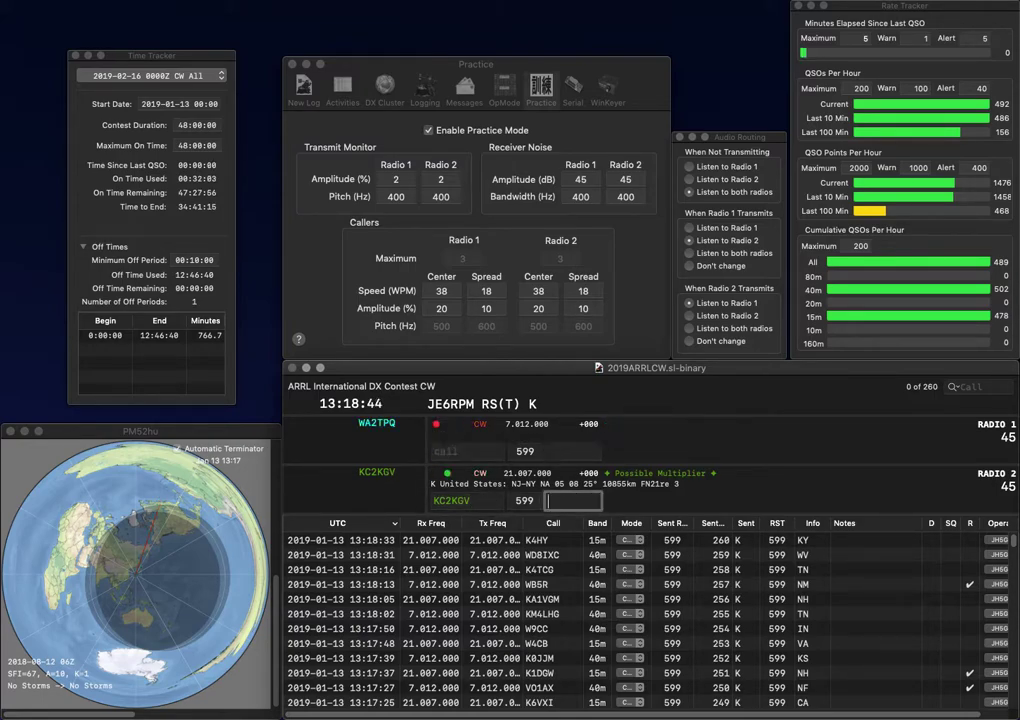
text(N)
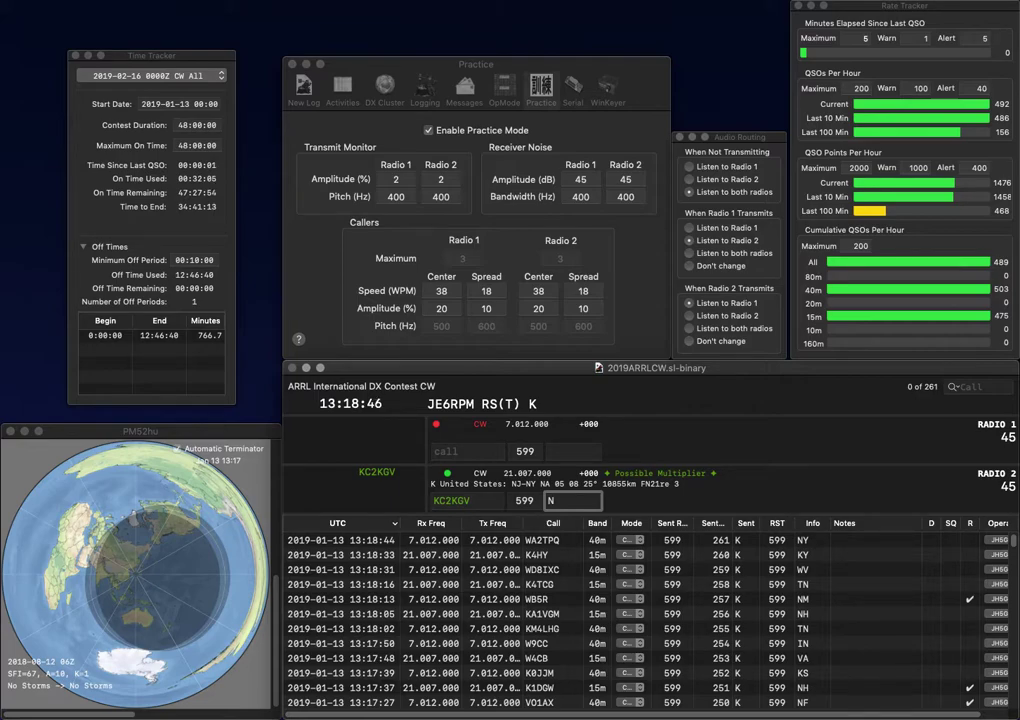
key(Return)
text(KD)
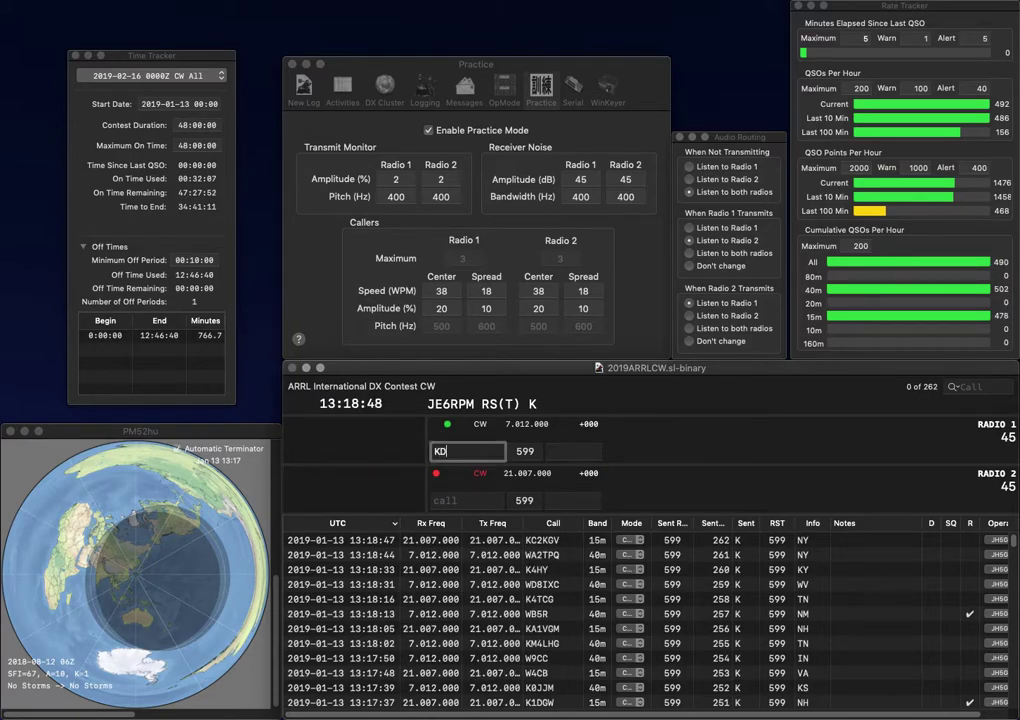
text(9ICA)
key(Return)
text(K0LBY)
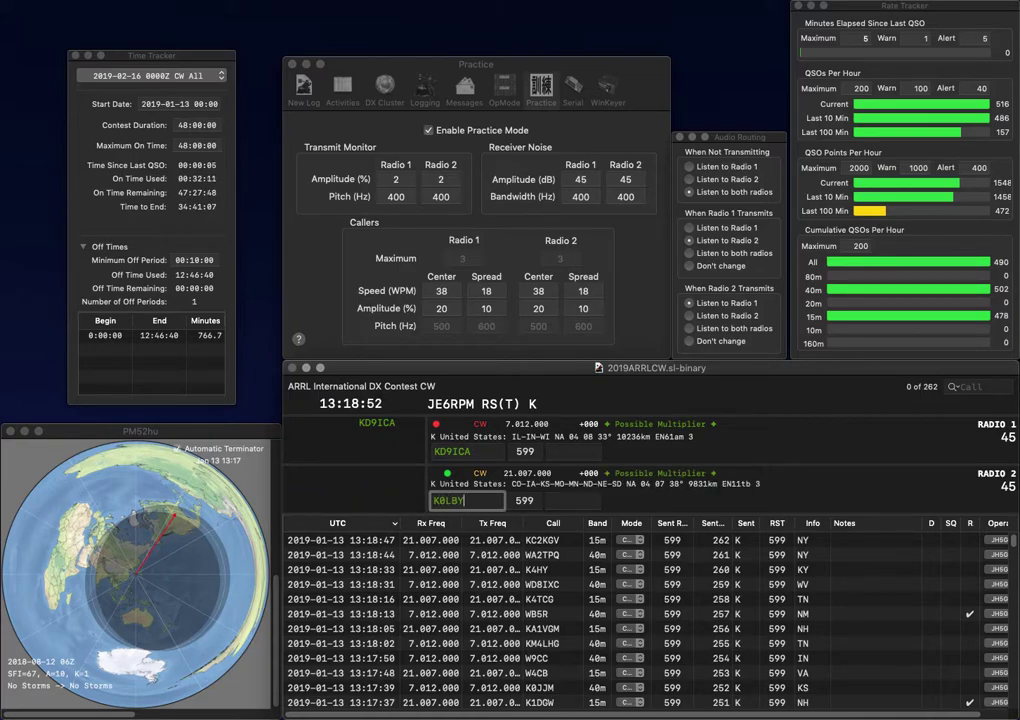
key(Return)
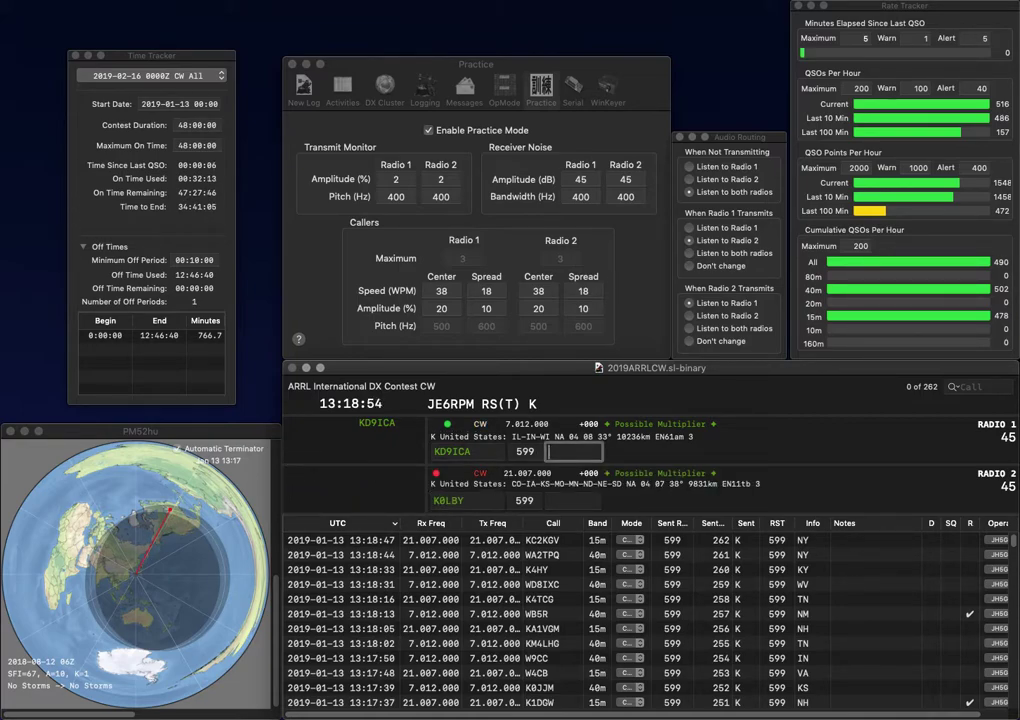
text(IN)
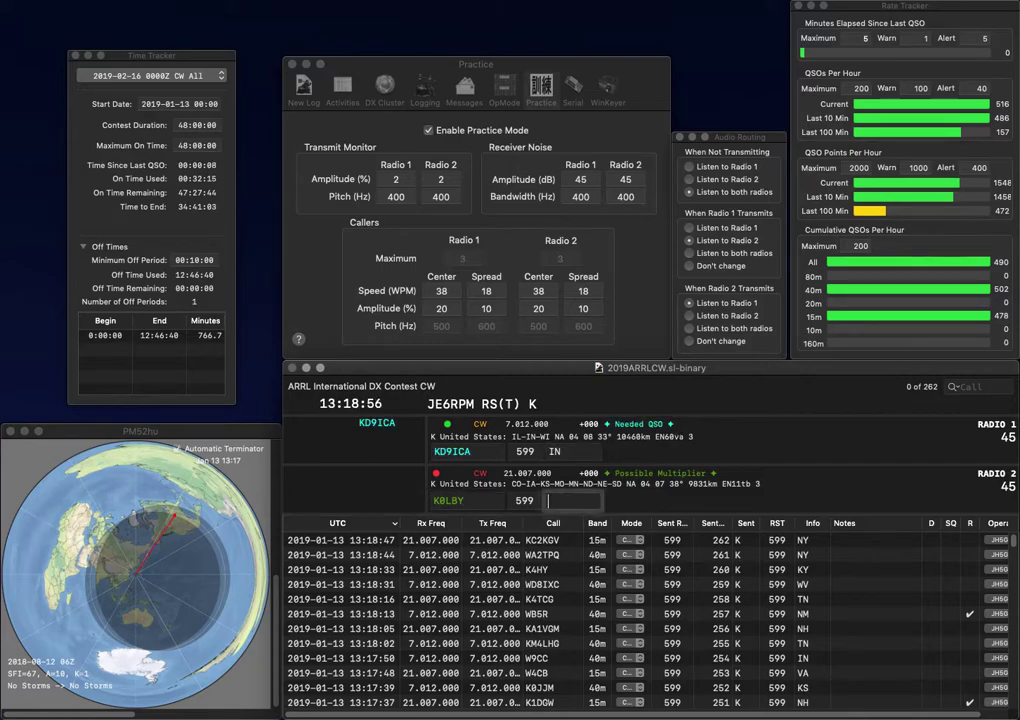
key(Return)
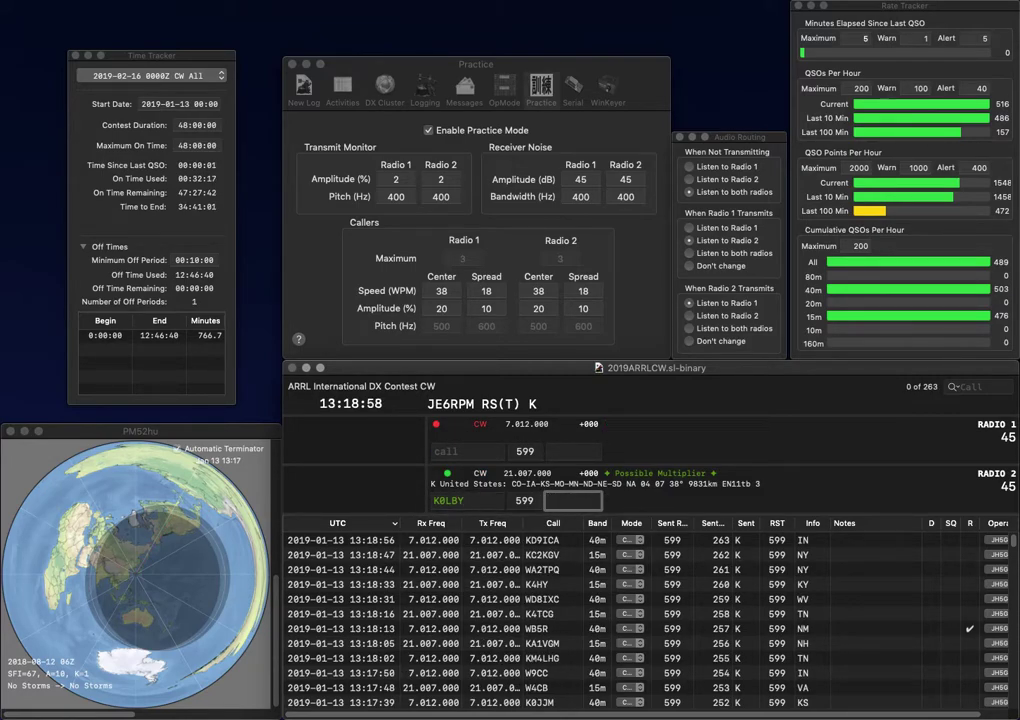
key(space)
text(D)
key(Return)
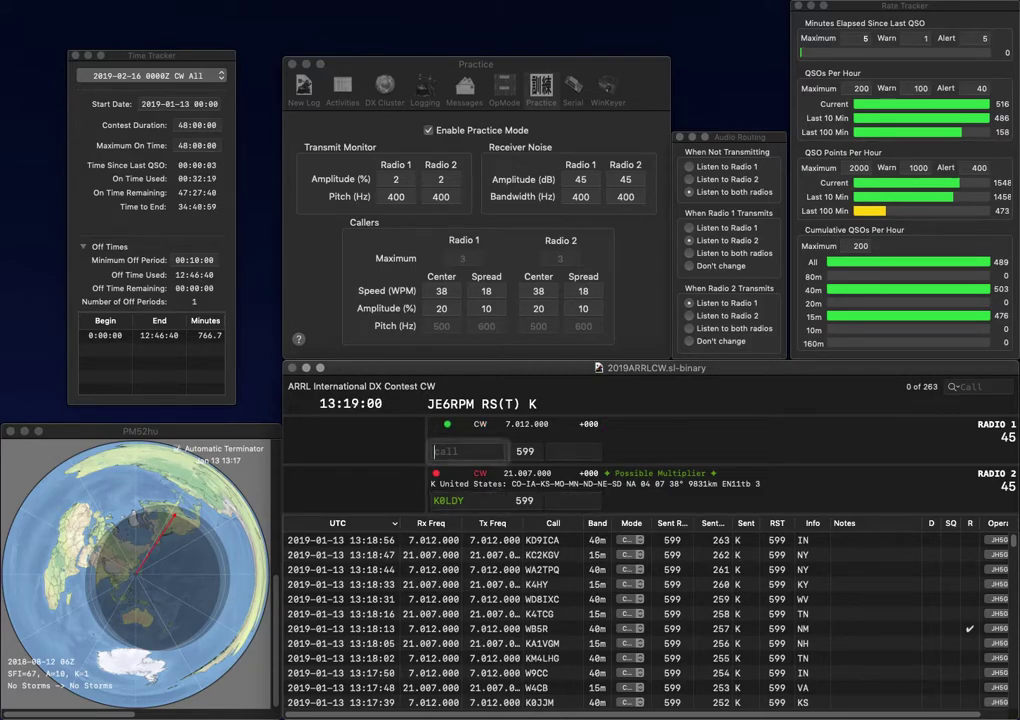
text(3MJ)
key(Return)
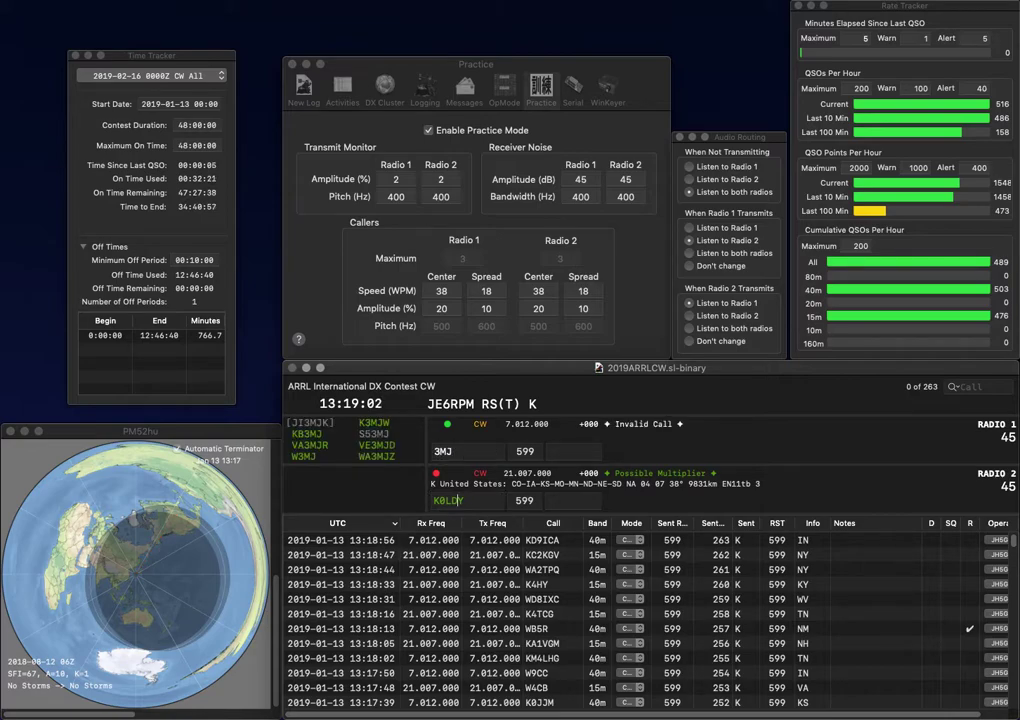
key(BackSpace)
text(N)
key(Right)
key(Right)
key(Right)
key(Right)
key(BackSpace)
key(BackSpace)
text(BY)
key(Return)
key(Home)
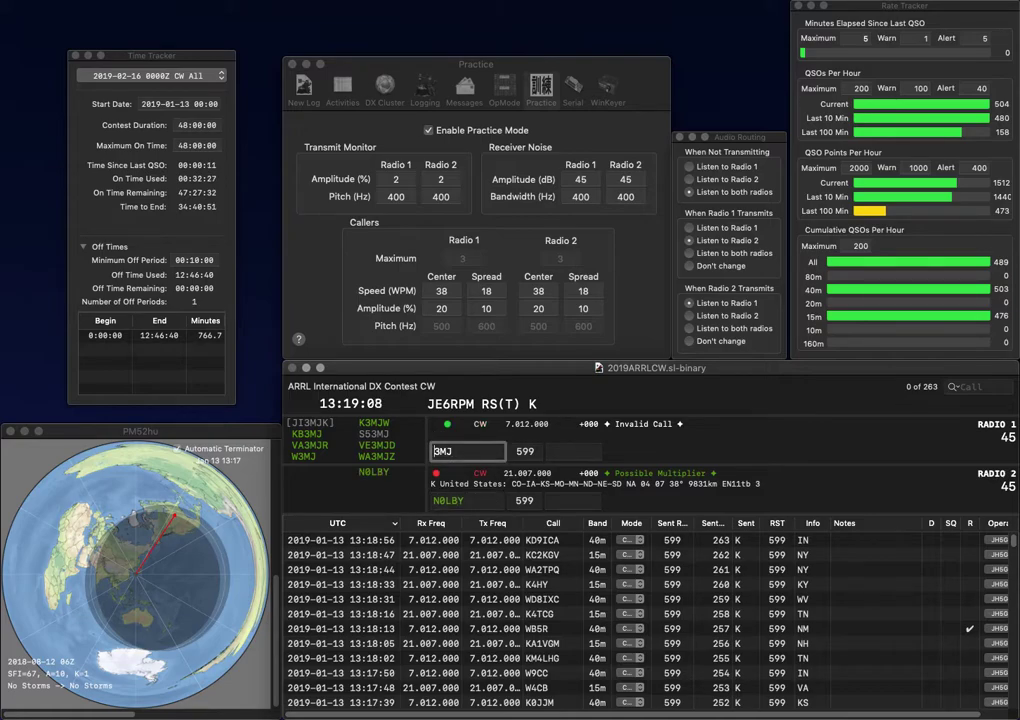
text(KB)
key(Return)
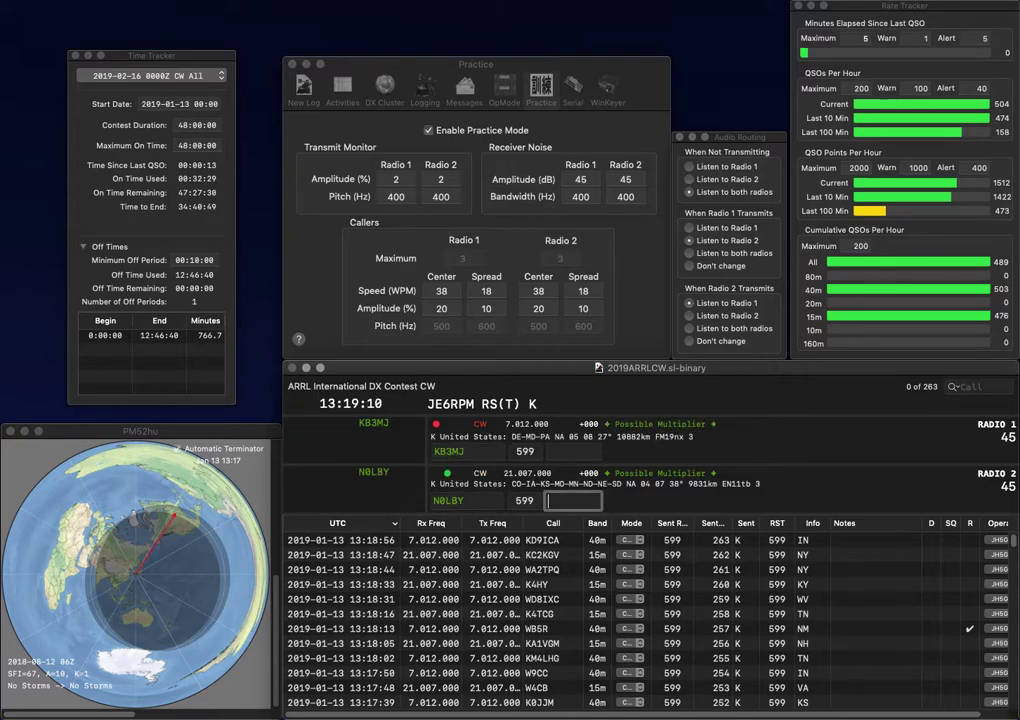
key(Return)
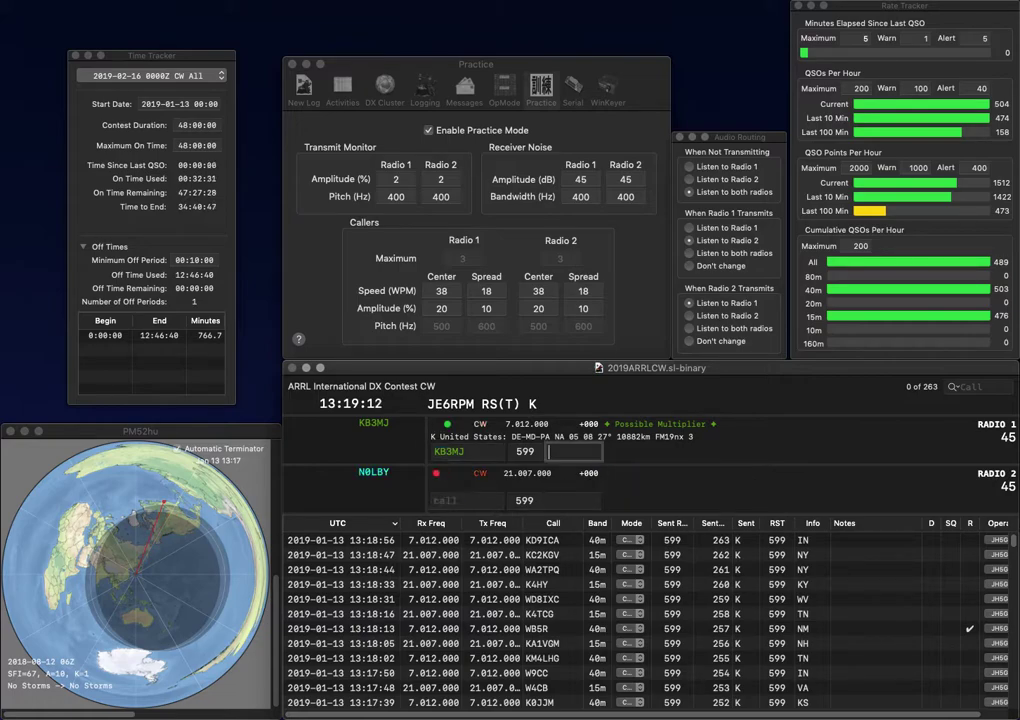
text(PA)
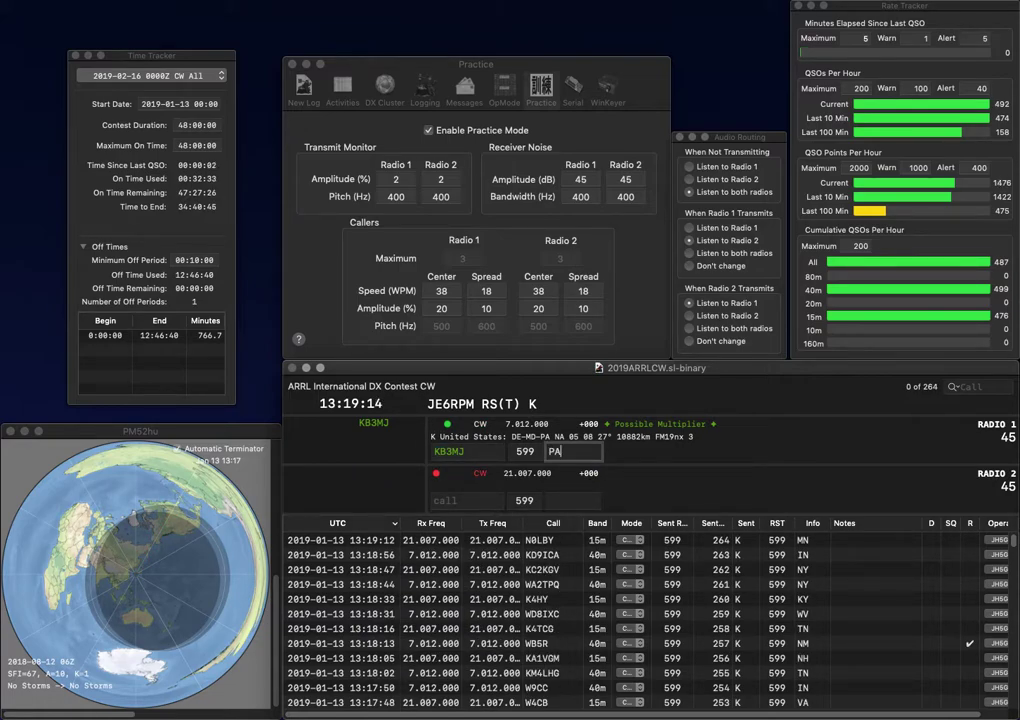
key(Return)
Answer N0TEK on Radio 2 and send the partial call W6K on Radio 1.
text(N)
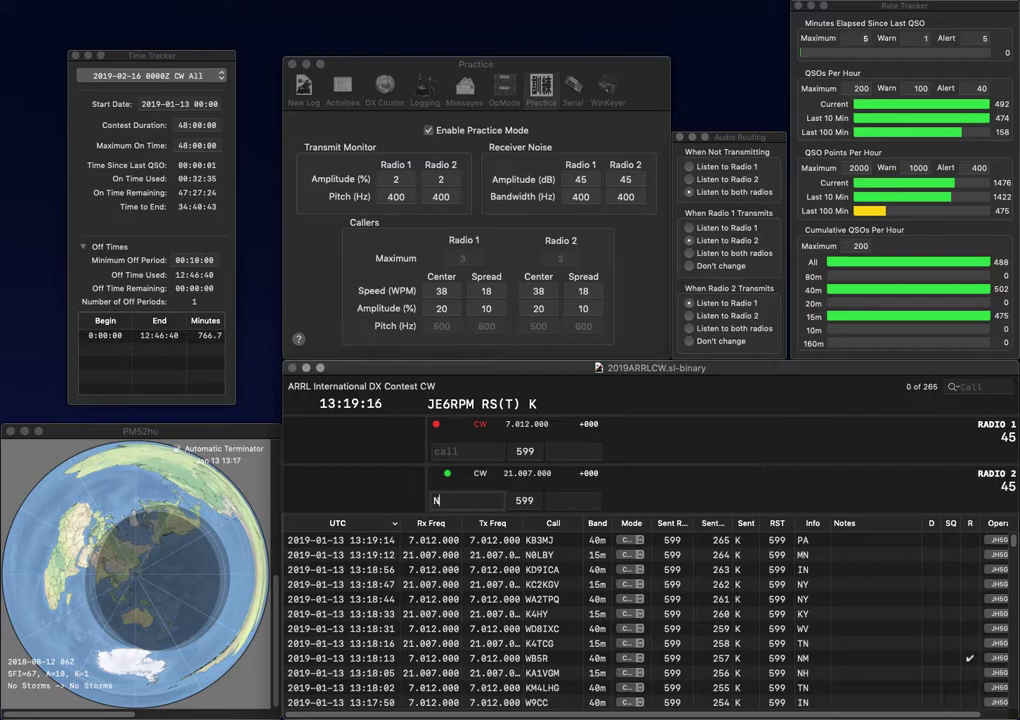
text(0TEK)
key(Return)
text(W6K)
key(Return)
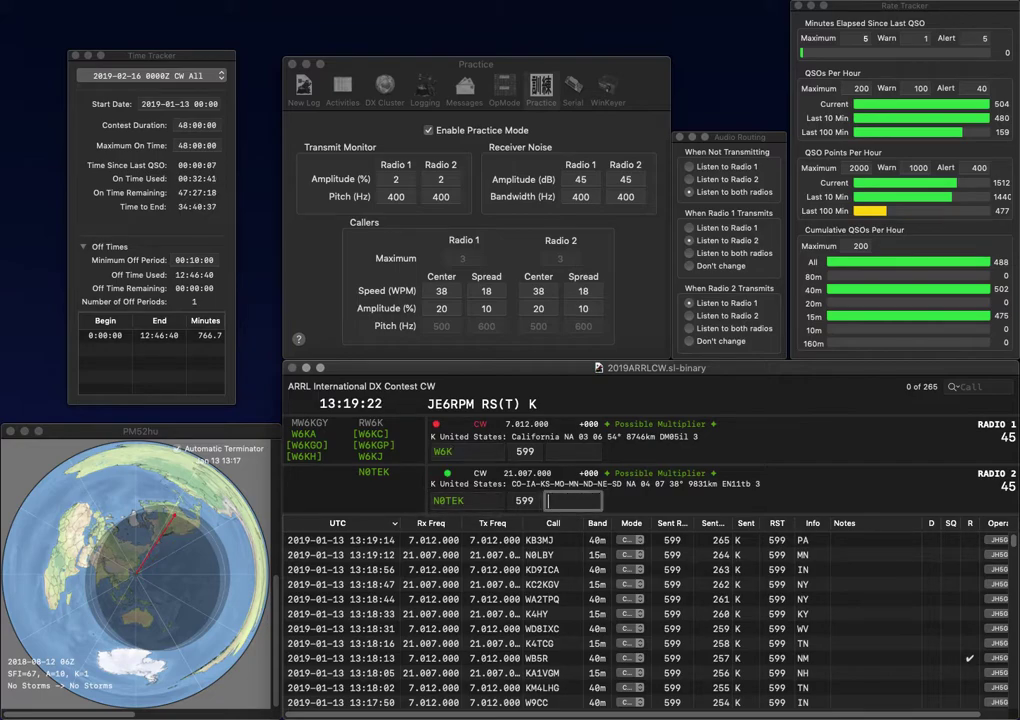
text(co)
key(Return)
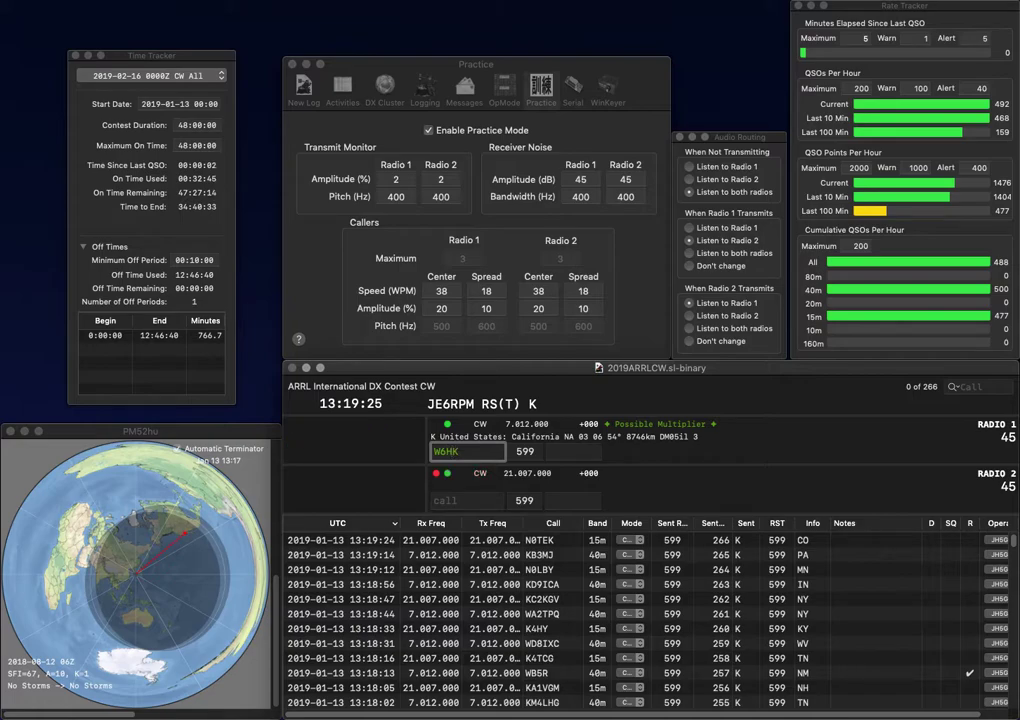
key(Return)
text(KB8W)
key(Return)
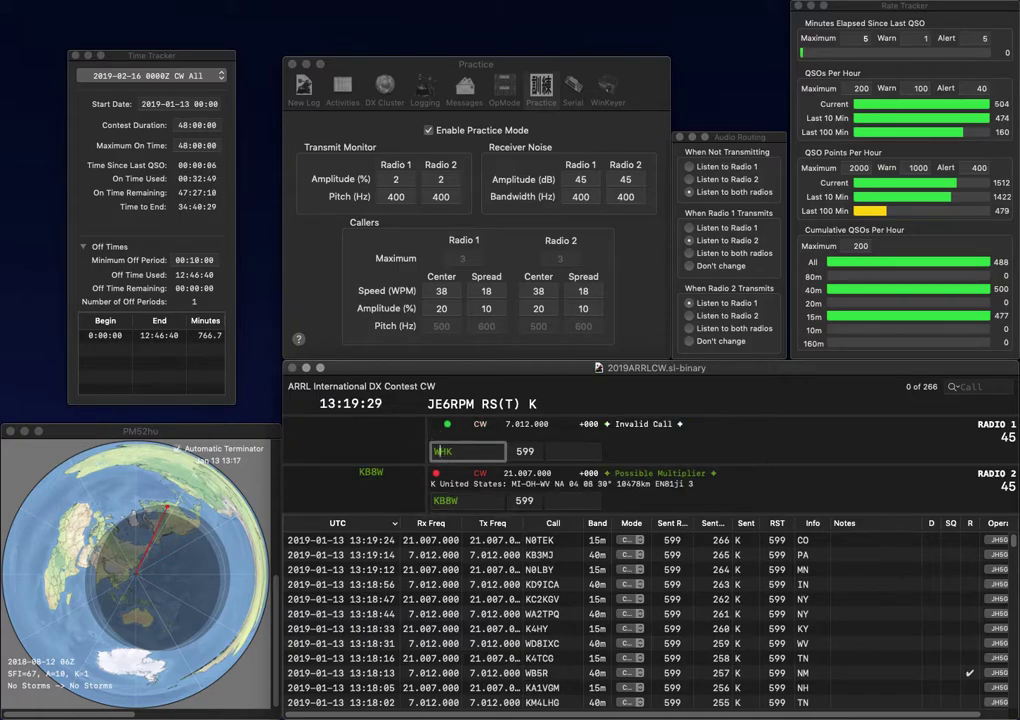
text(WB5K)
key(Return)
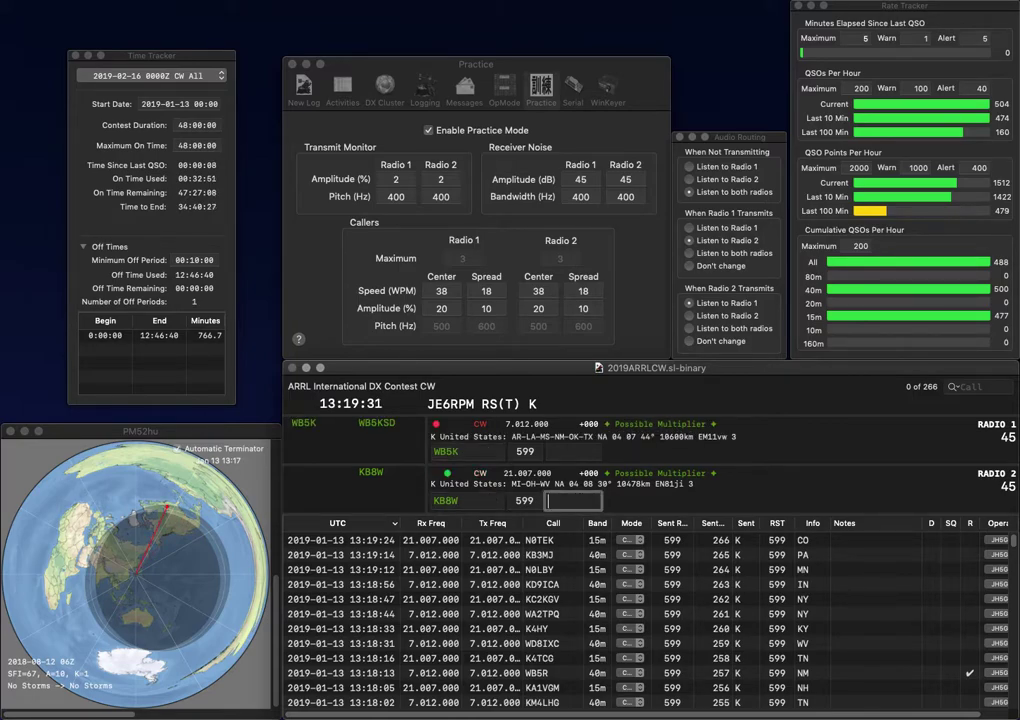
Log KB8W on Radio 2 with exchange MI and WB5K on Radio 1 with exchange AR.
text(MI)
key(Return)
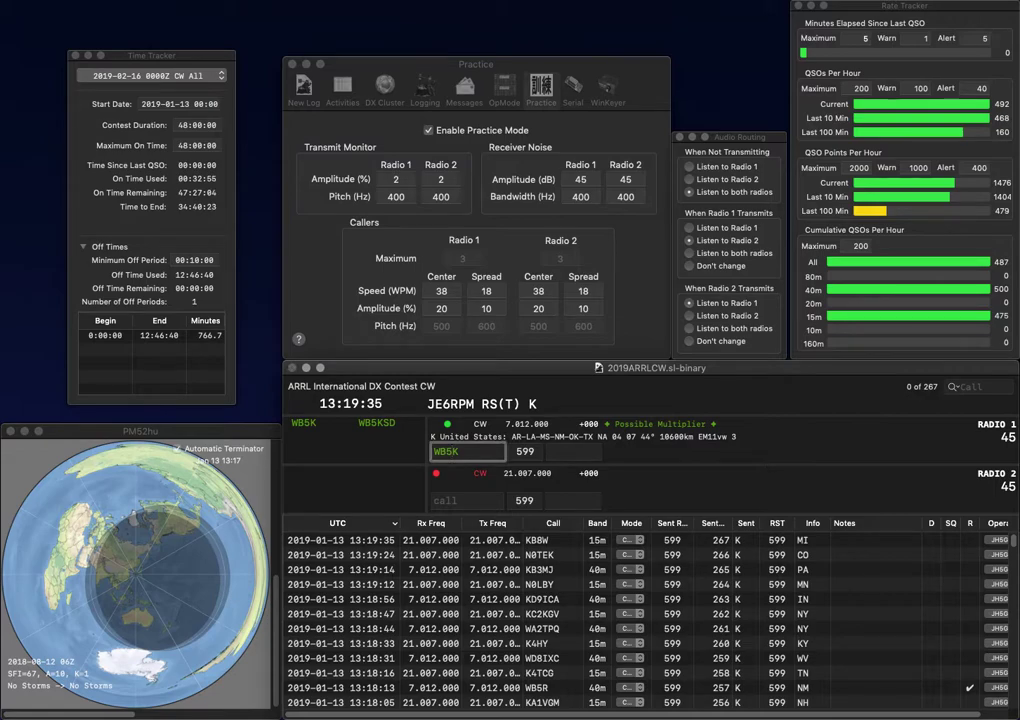
key(Return)
text(A)
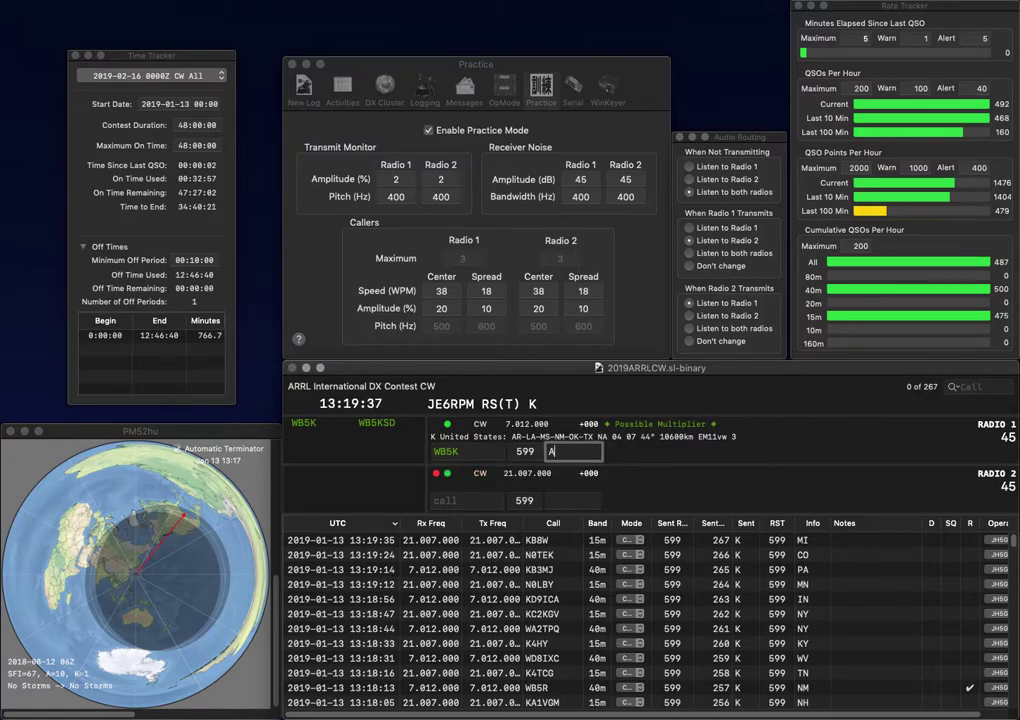
text(R)
key(Return)
Answer AE5MM on Radio 2 and WE8M on Radio 1.
text(MM)
key(Left)
key(Left)
text(AE5)
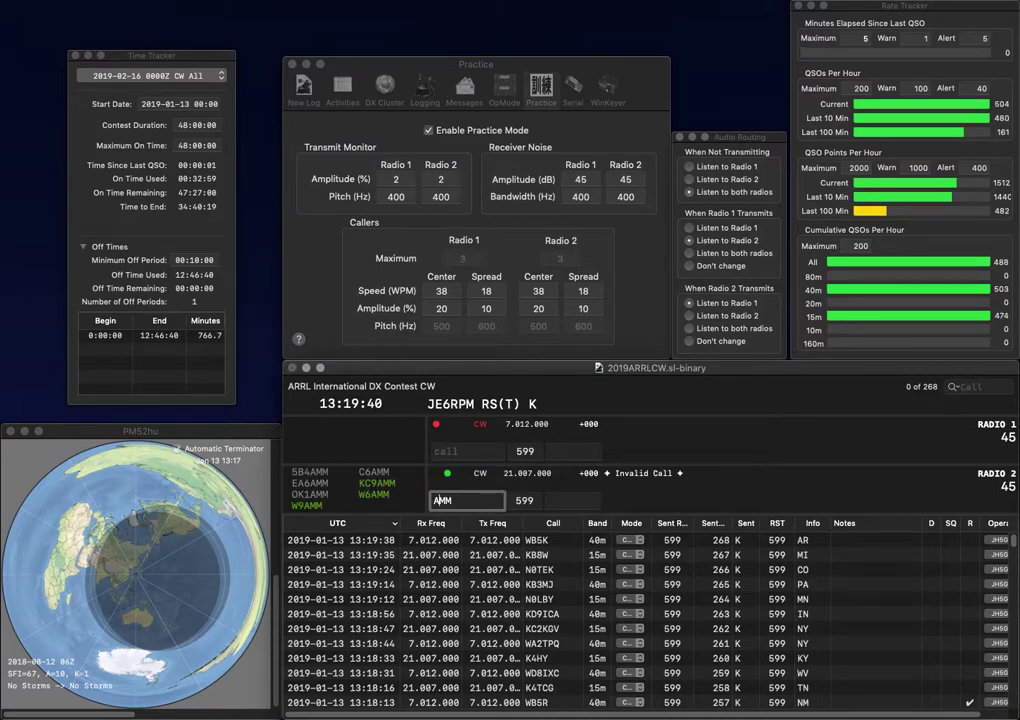
key(Return)
text(W)
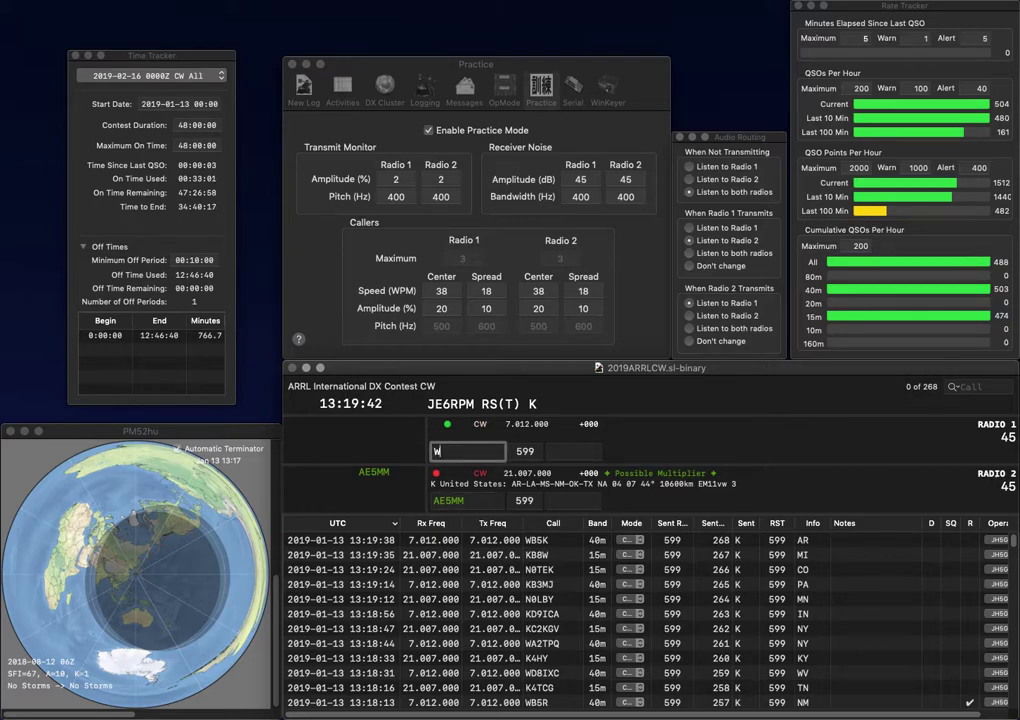
text(E8M)
key(Return)
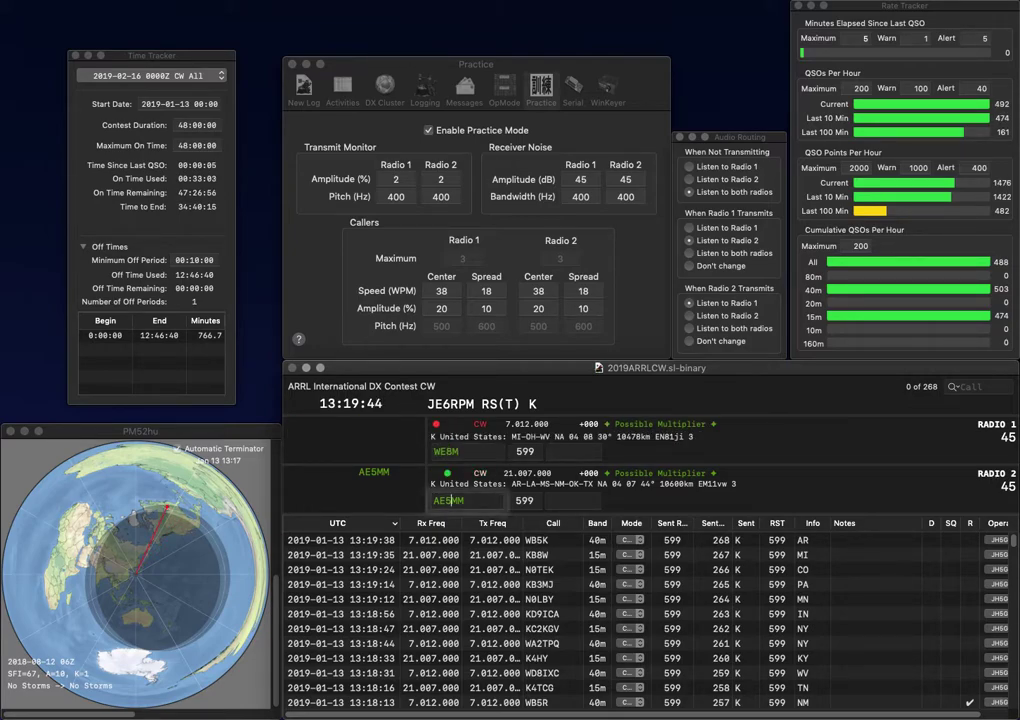
key(BackSpace)
text(4)
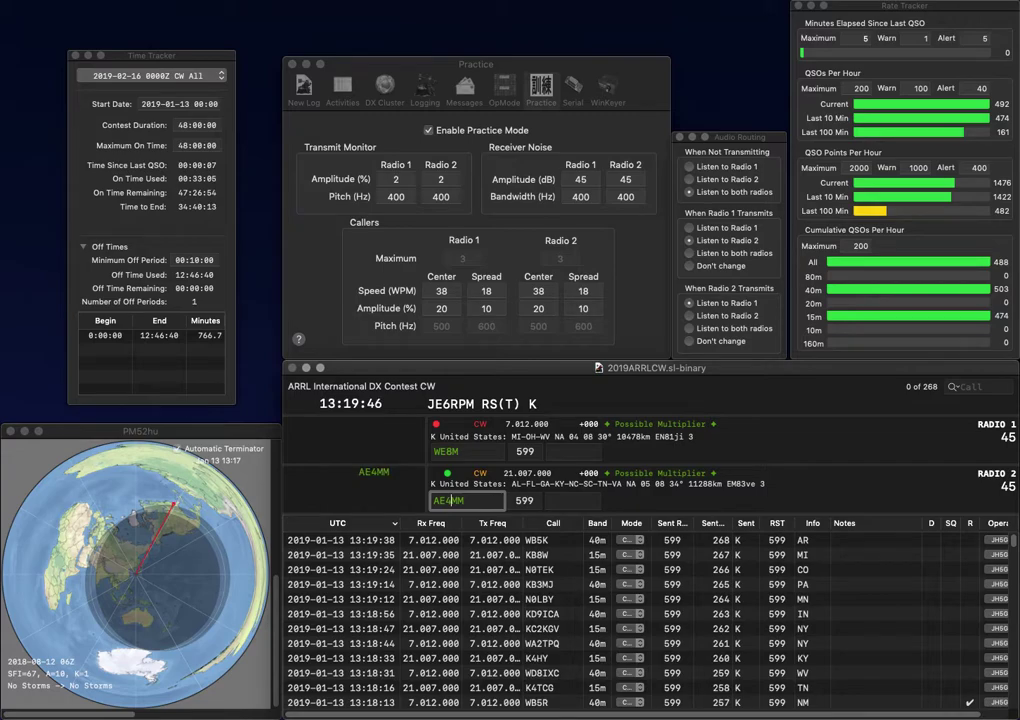
key(Return)
key(Delete)
text(7)
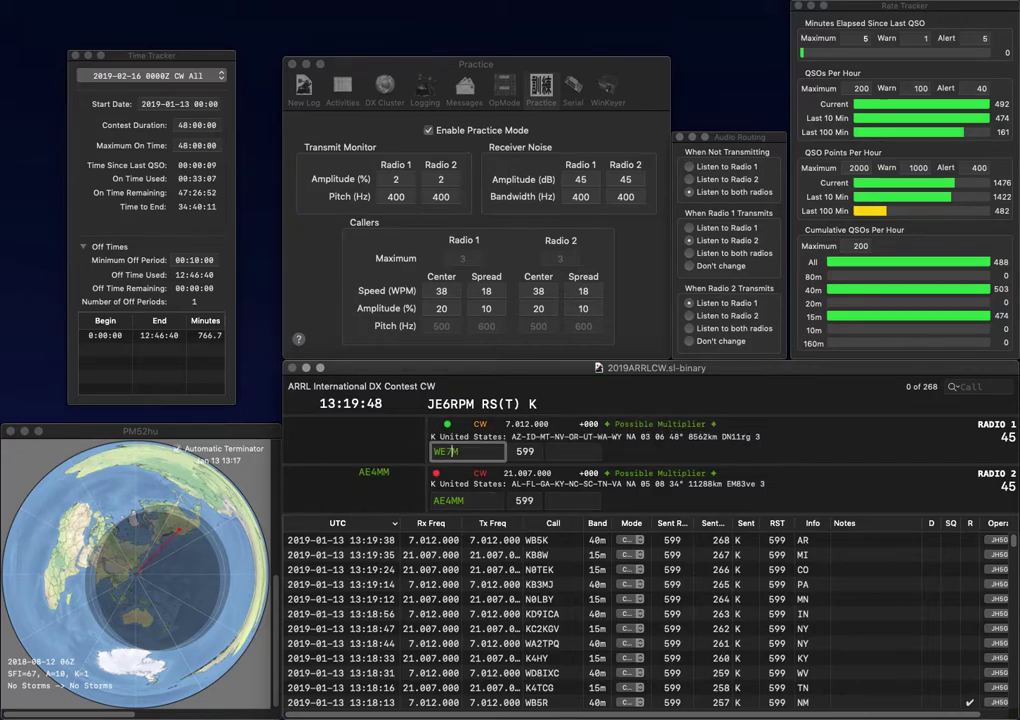
text(E)
key(Return)
Log AE4MM on Radio 2 with exchange GA and correct the Radio 1 call to AE7EM.
text(GA)
key(Return)
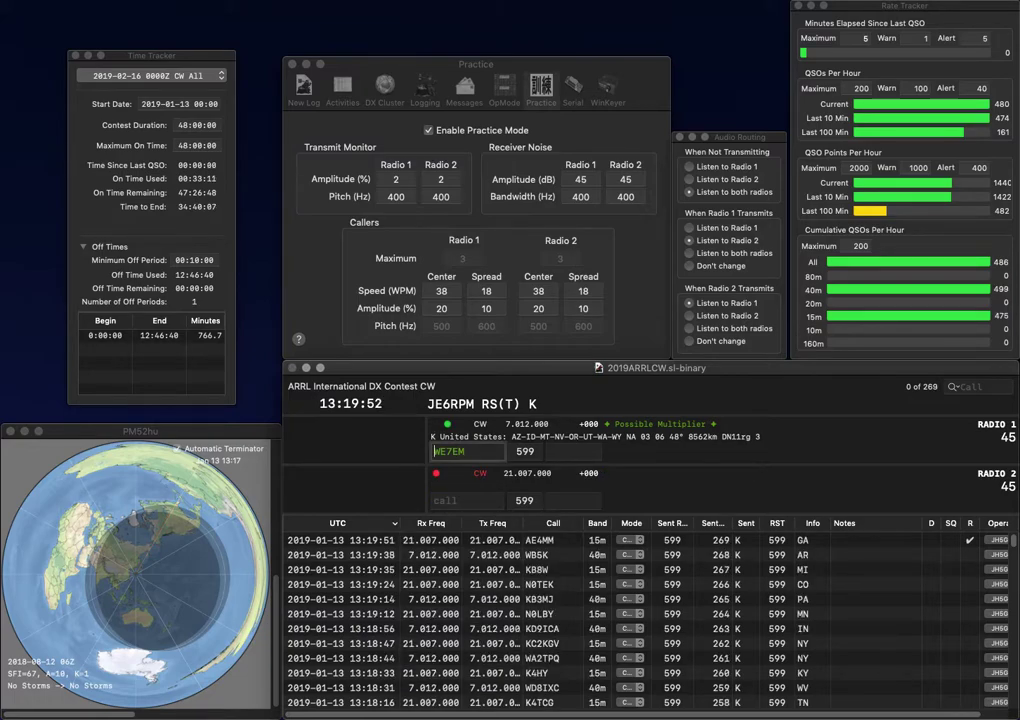
text(D)
key(BackSpace)
key(Delete)
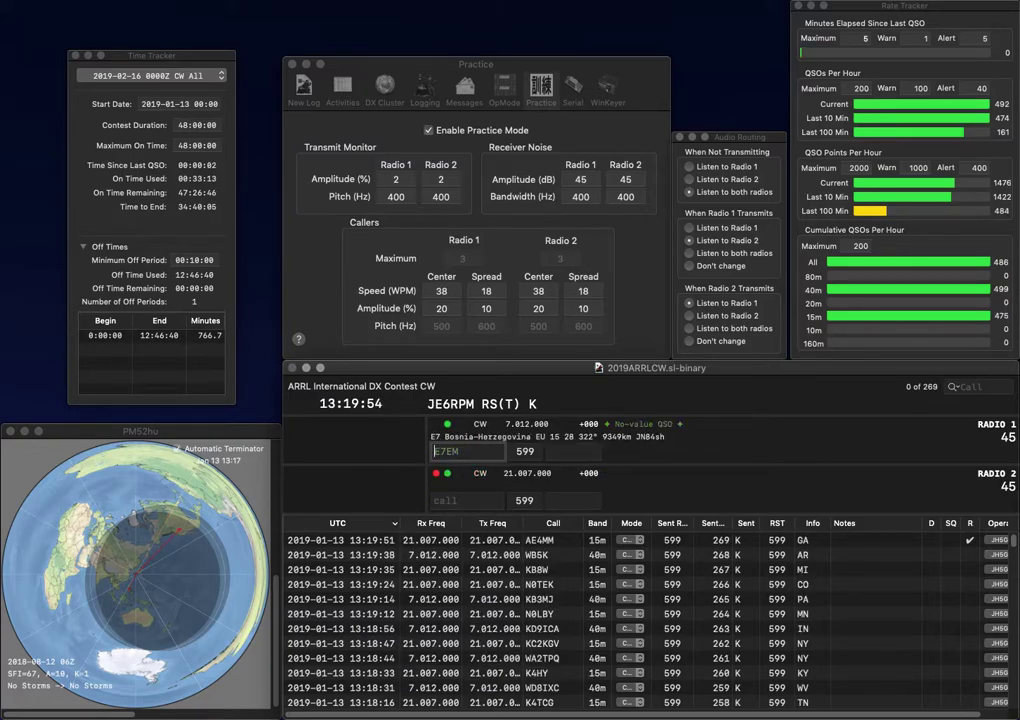
text(A)
key(Return)
text(8JQ)
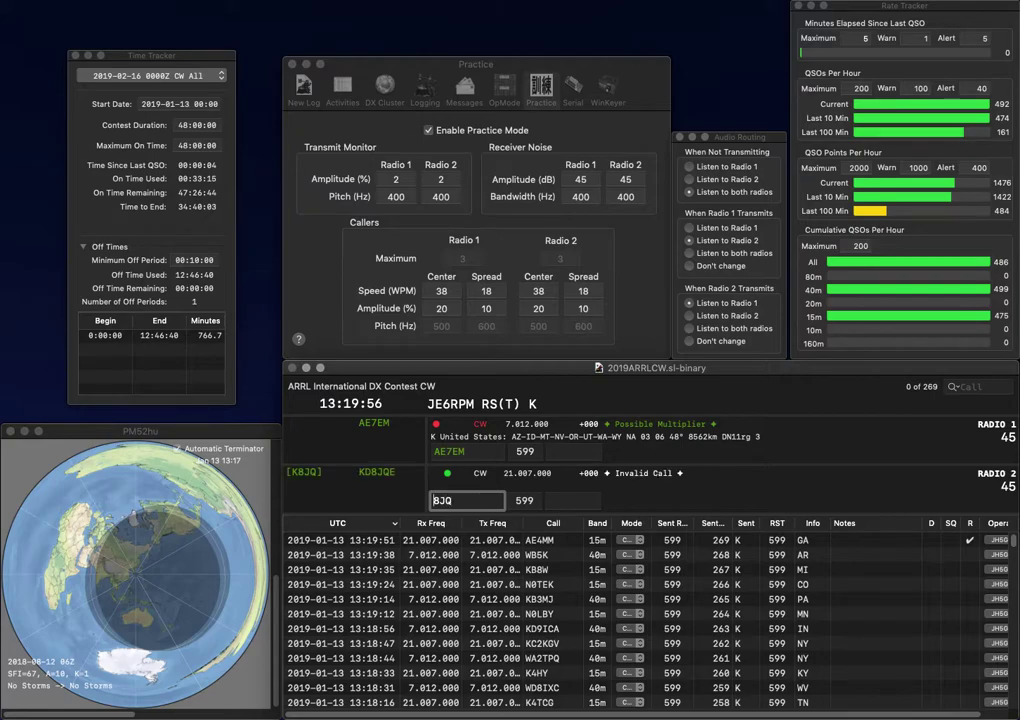
key(Home)
text(K)
key(Tab)
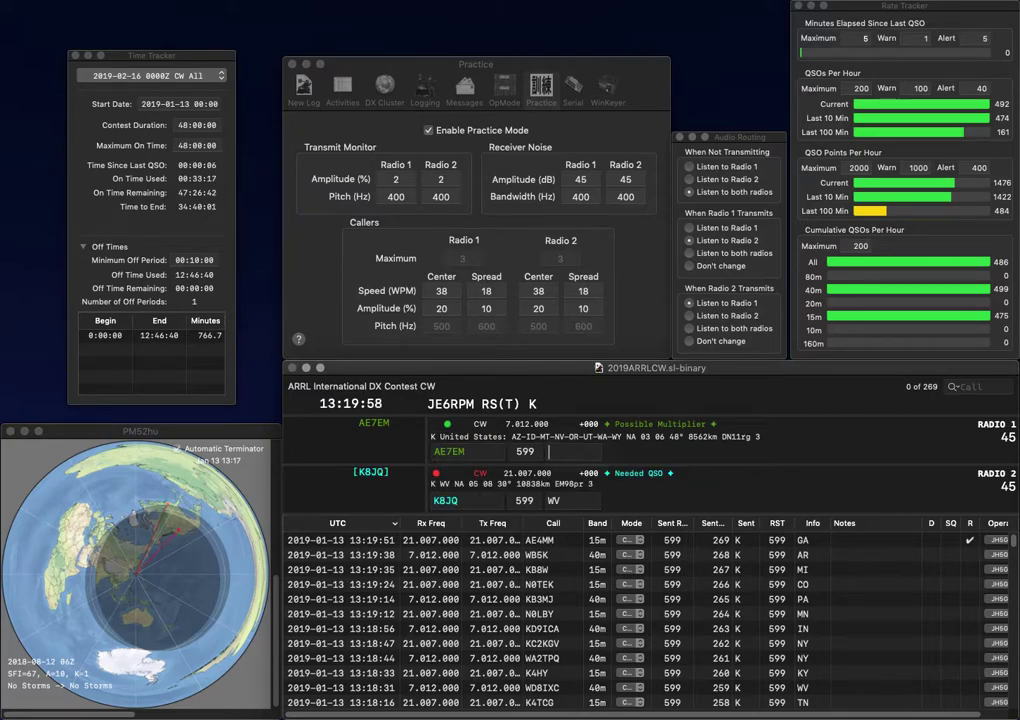
text(M )
text(R)
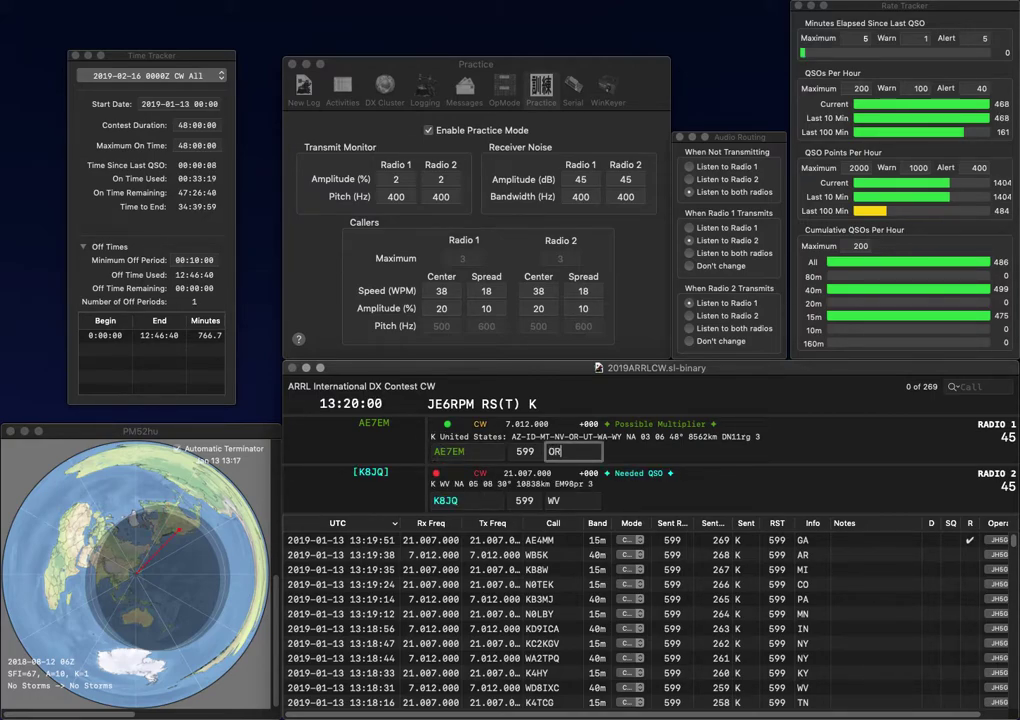
key(Return)
key(Delete)
text(7)
key(Return)
text(K)
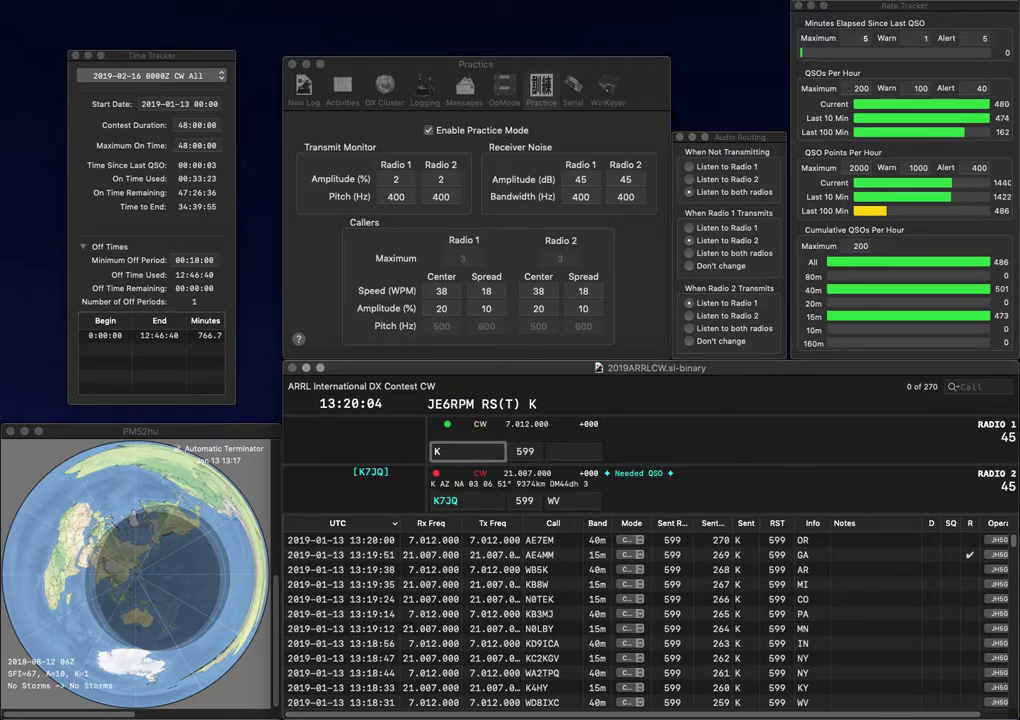
text(1DT)
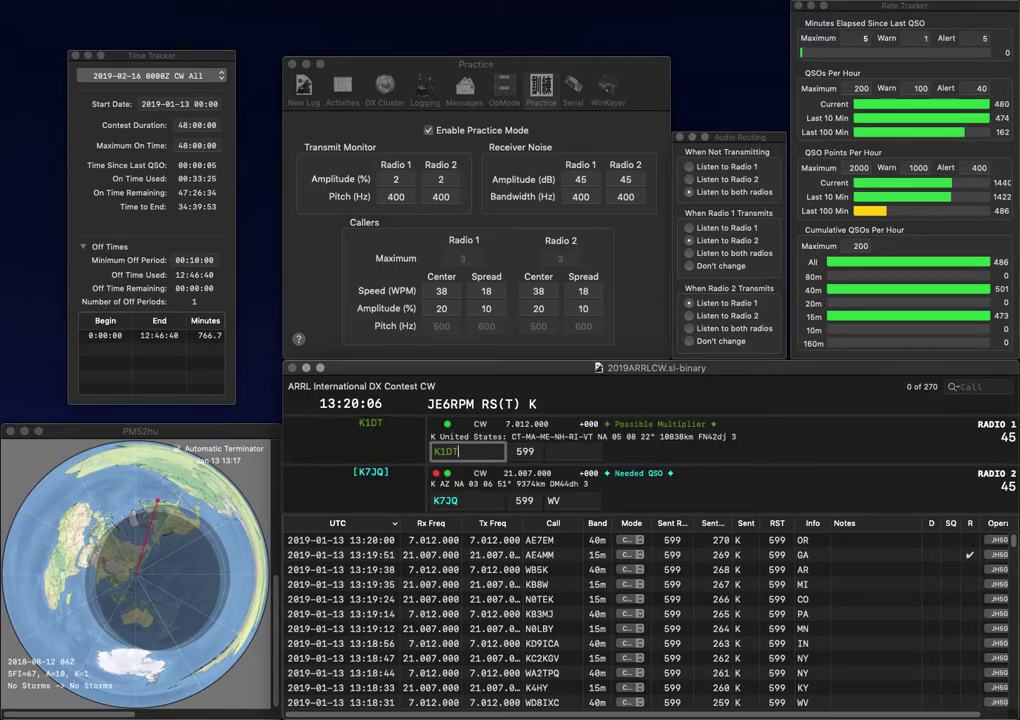
key(Return)
text(AZ)
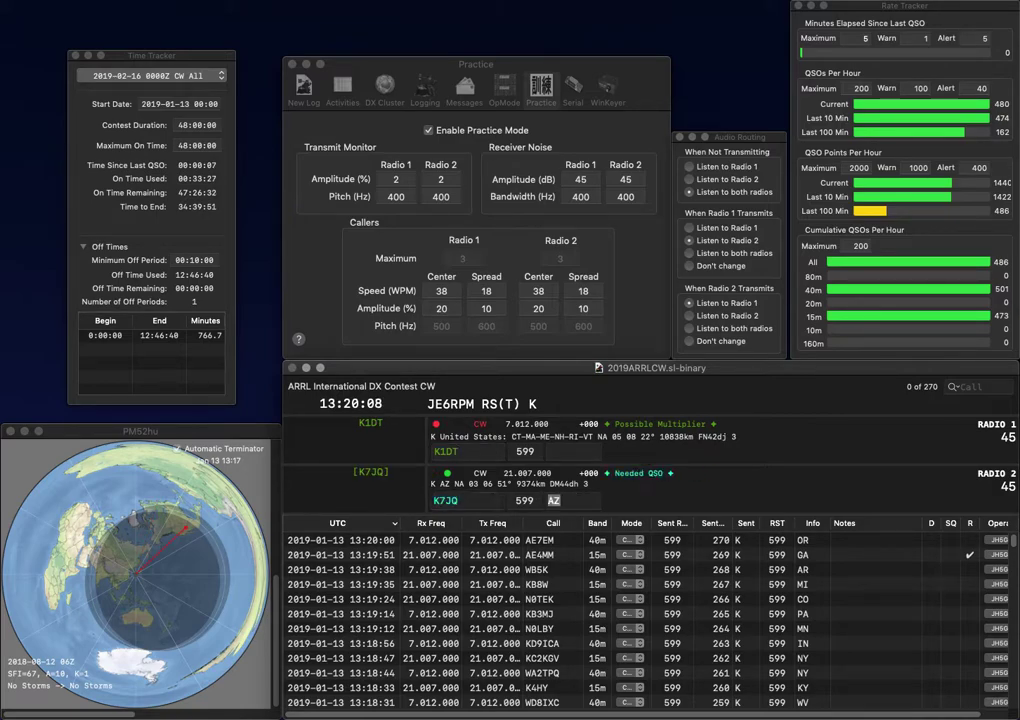
key(Return)
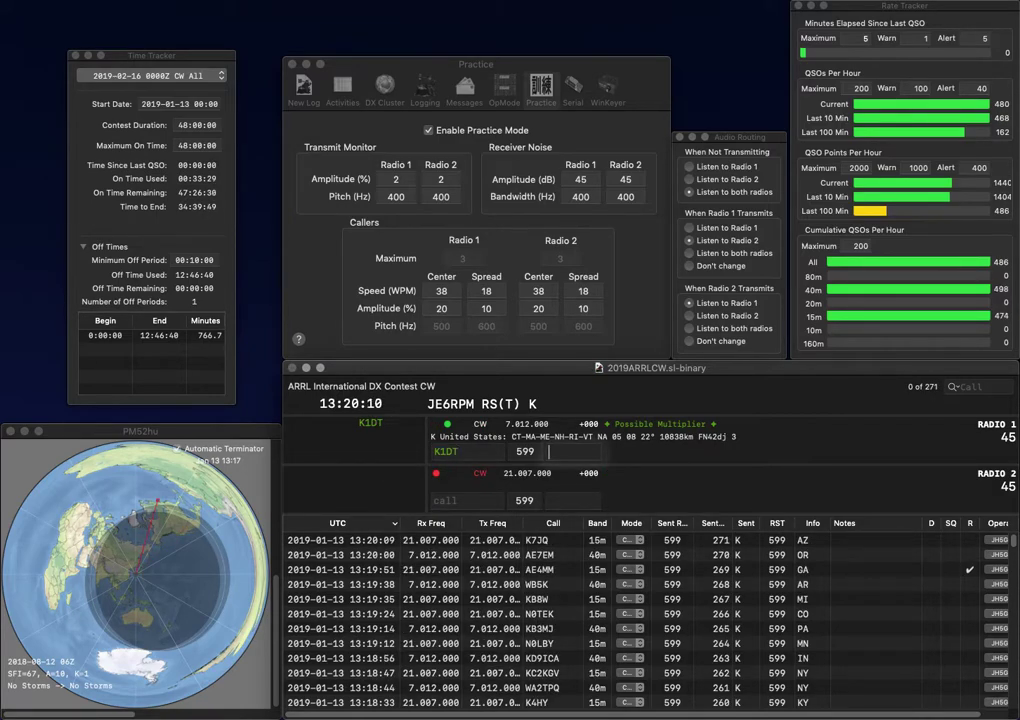
text(VT)
key(Return)
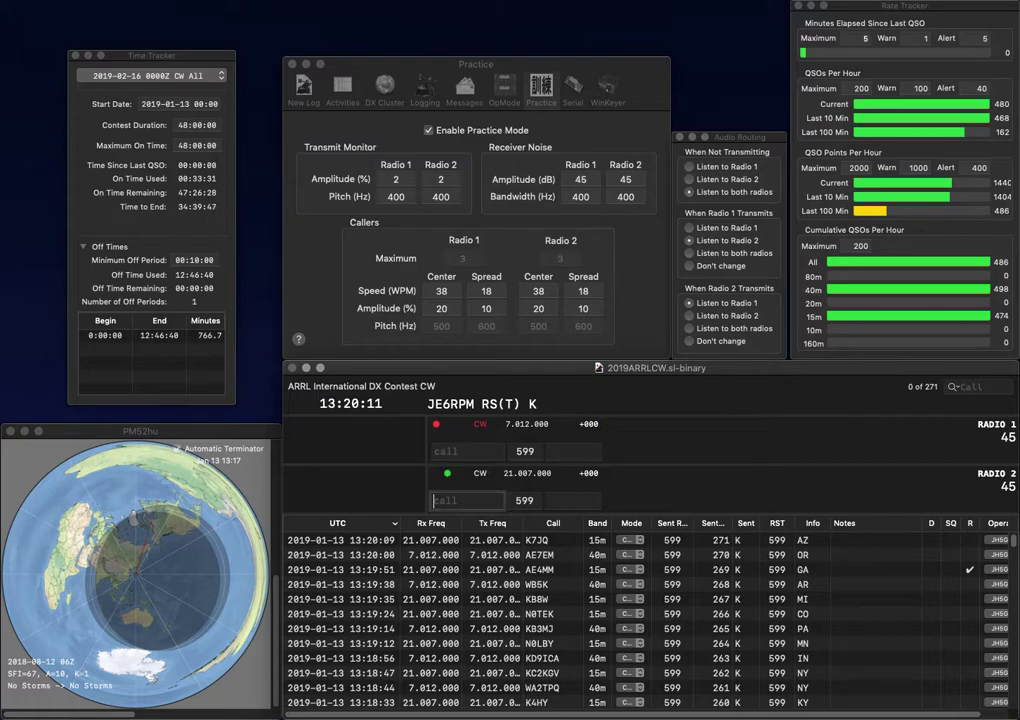
text(K)
key(BackSpace)
text(KG)
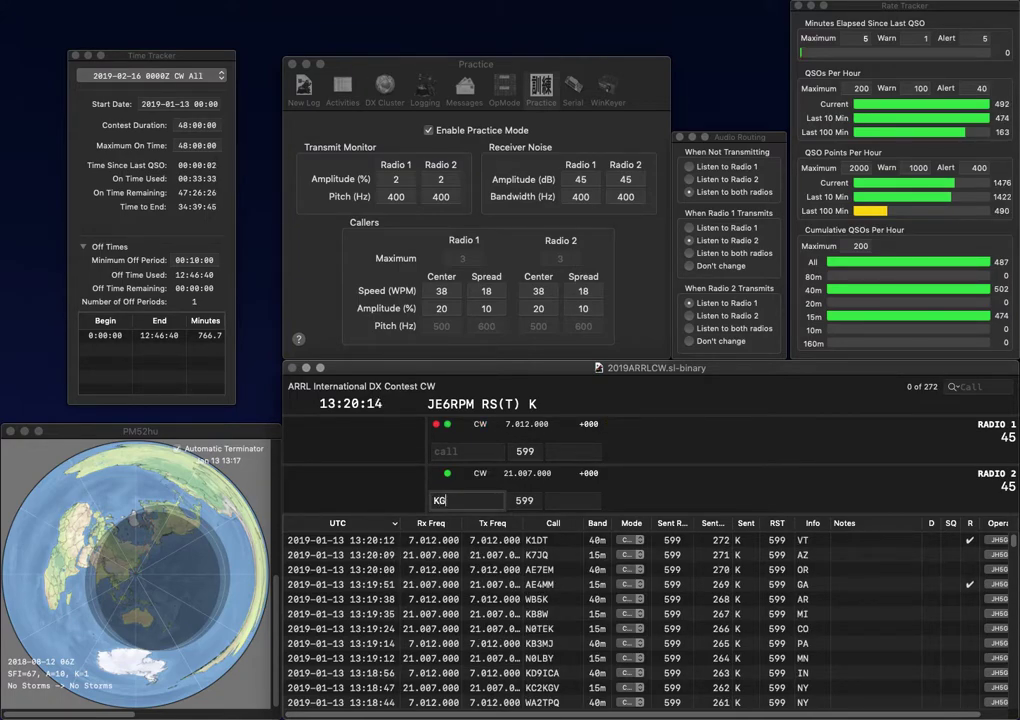
key(Return)
Send the partial call KFW on Radio 1 and extend the Radio 2 partial call to KG5.
text(KFW)
key(Return)
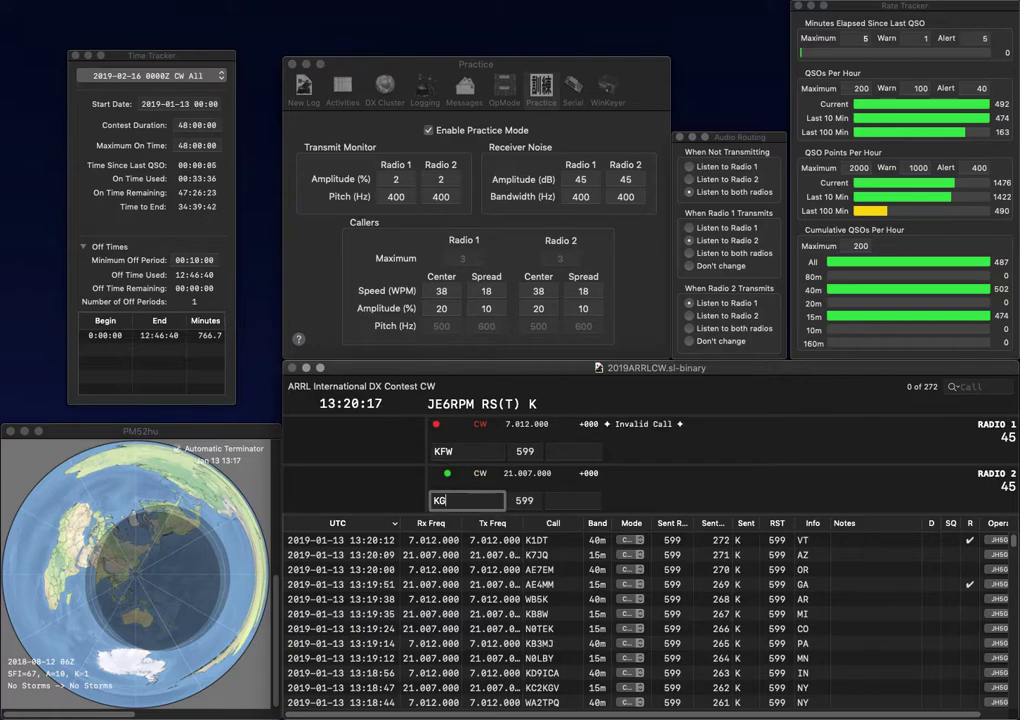
text(5)
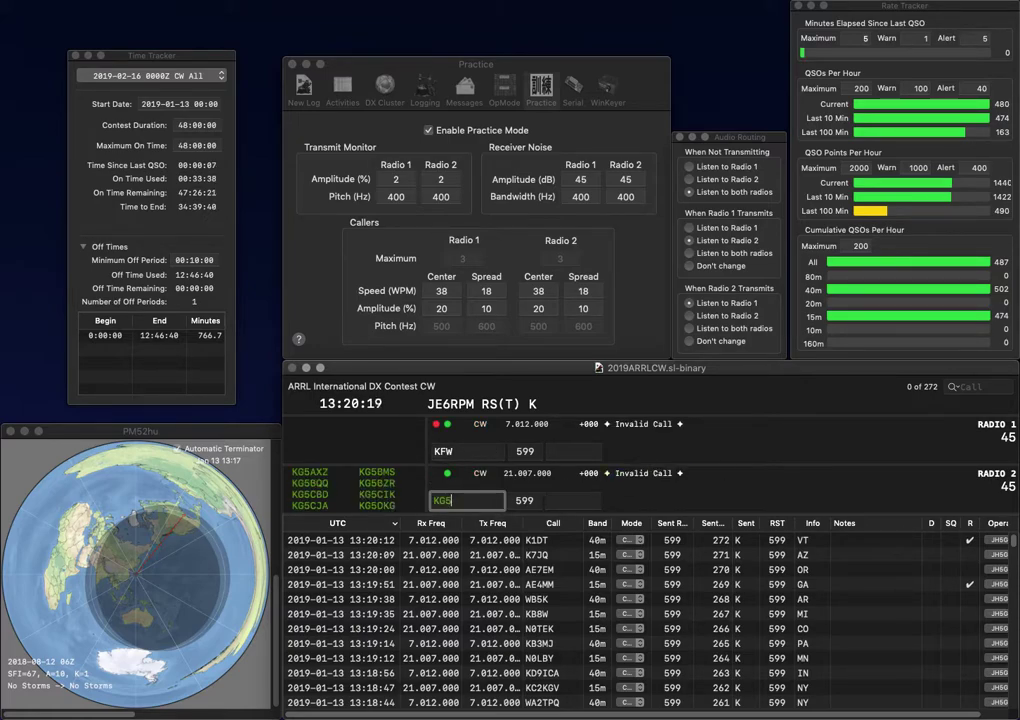
key(Return)
Replace the Radio 1 partial call with WW and send it.
key(Left)
key(Left)
key(Left)
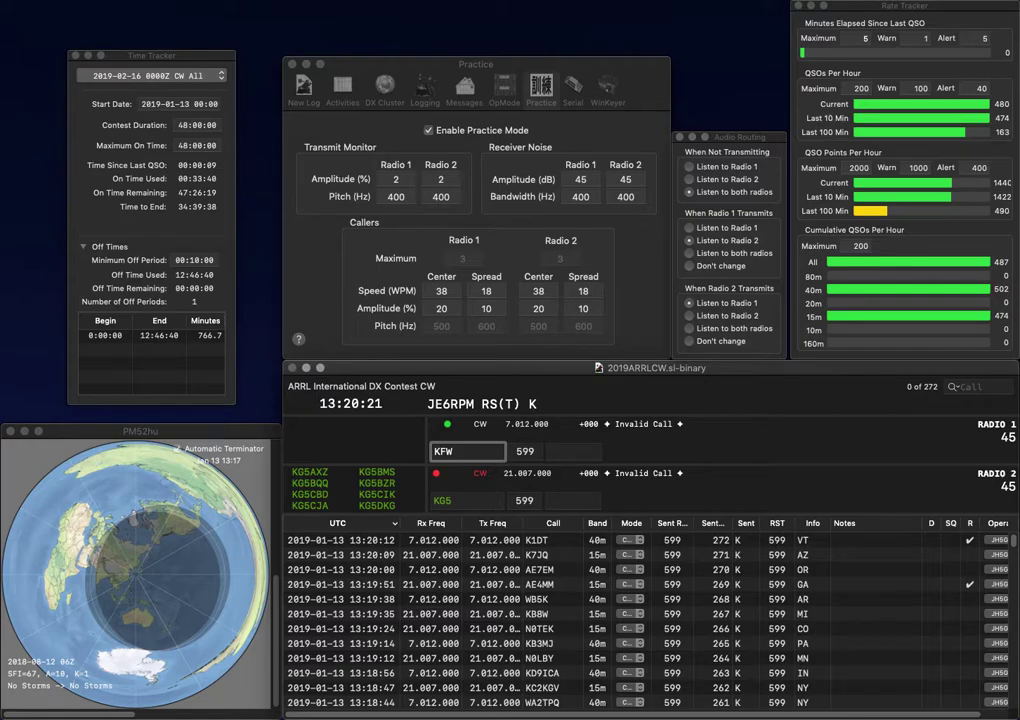
key(BackSpace)
key(BackSpace)
key(BackSpace)
text(WW)
key(Return)
Complete the Radio 2 call as KG5CJA and the Radio 1 call as KC5FWW, sending both.
text(CJ)
key(Return)
key(Left)
key(Left)
text(KC5F)
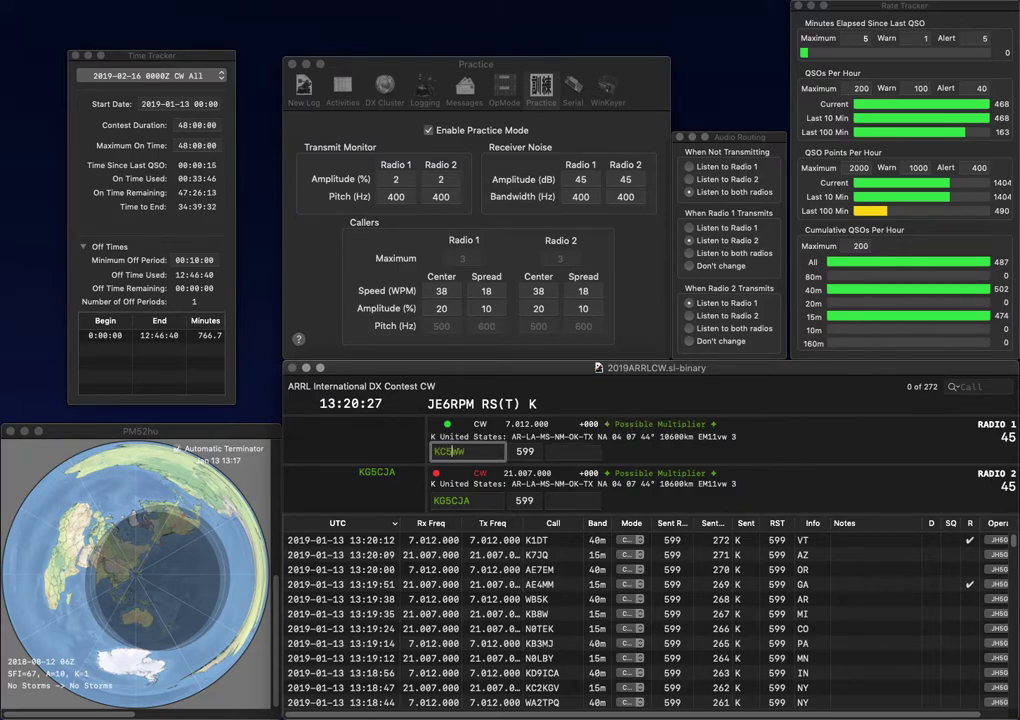
key(Return)
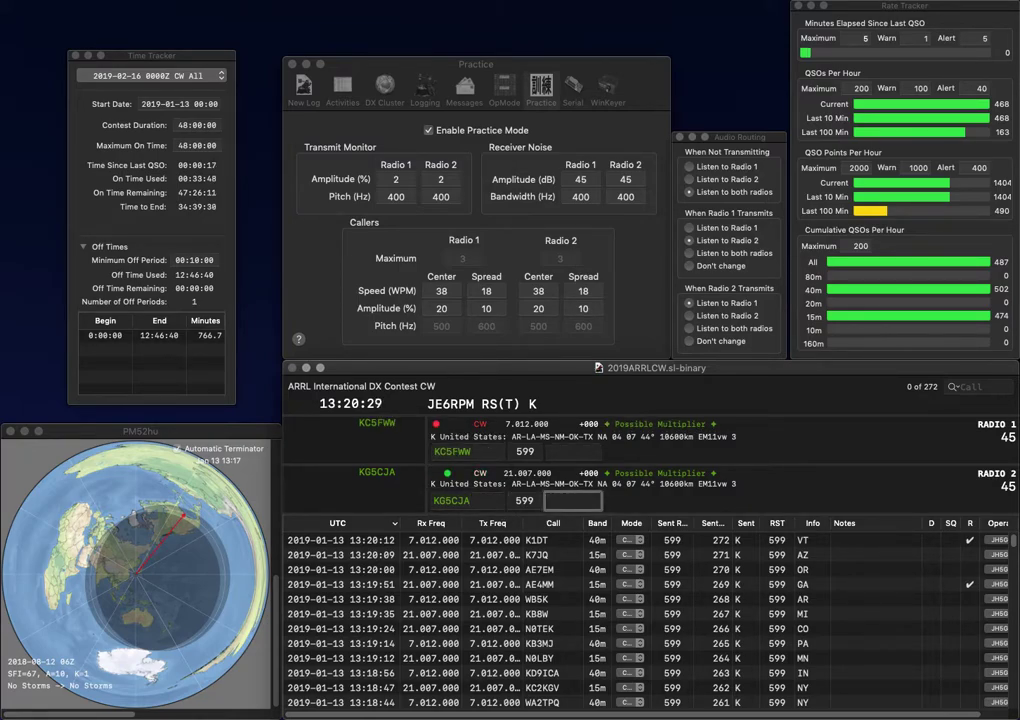
text(AR)
key(Return)
key(Tab)
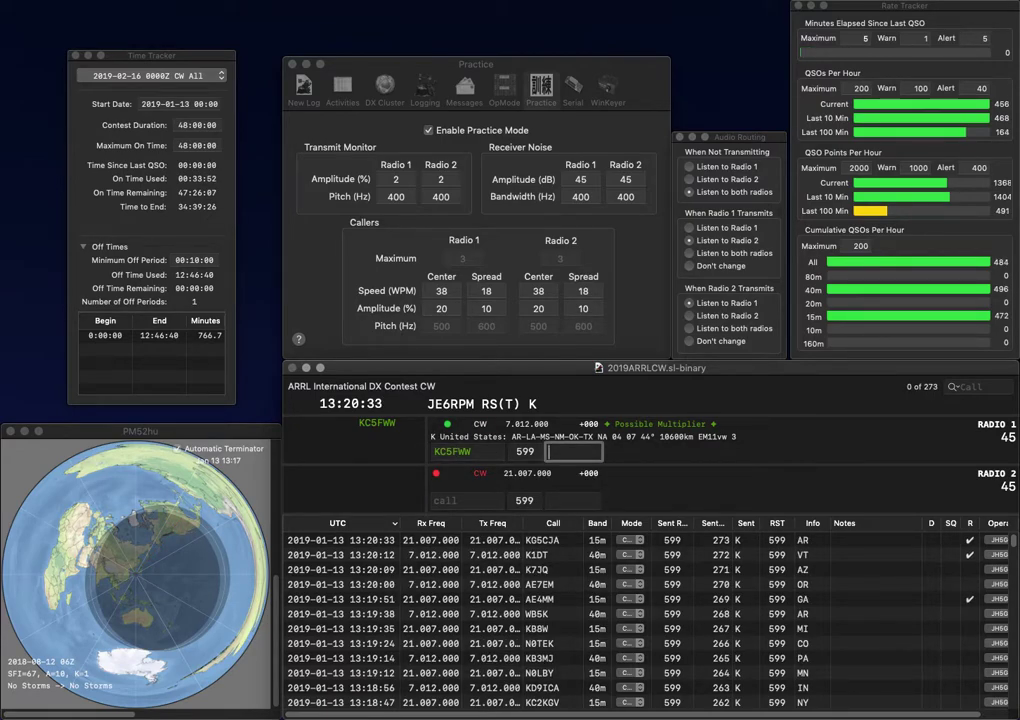
key(Return)
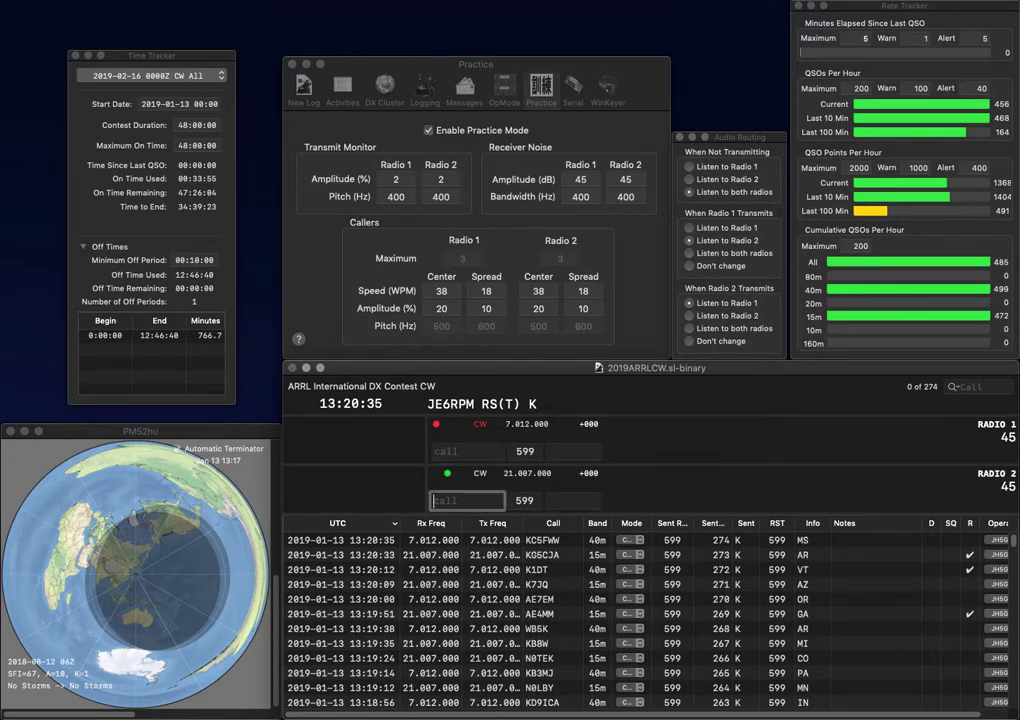
text(N7VZ)
key(Return)
text(W2REA)
key(Return)
text(AZ)
key(Return)
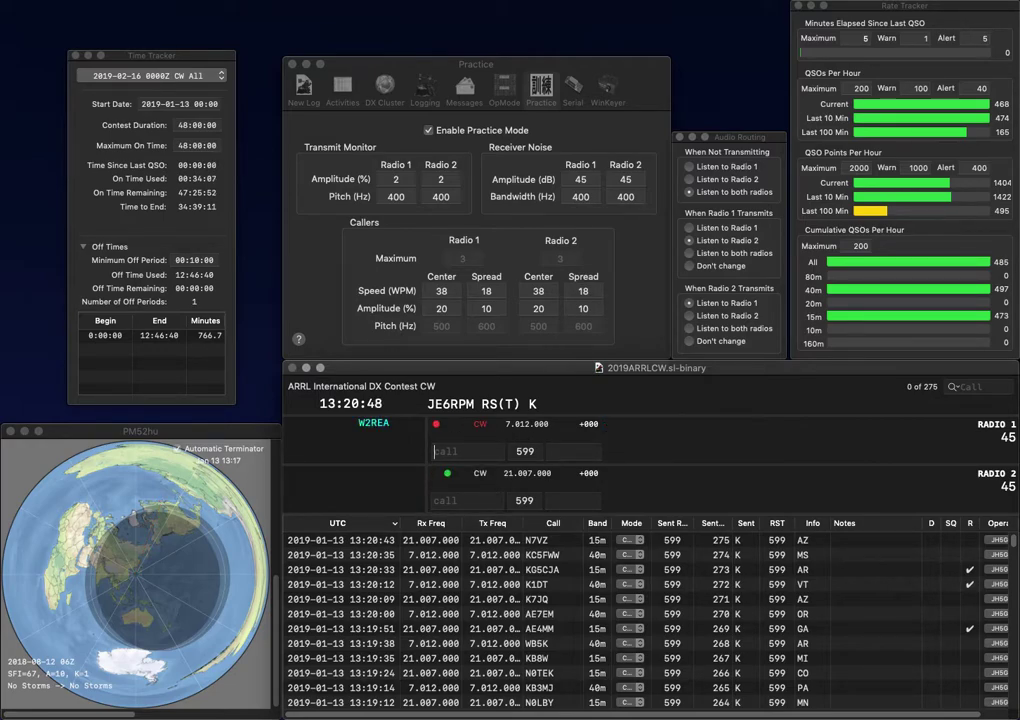
key(Return)
Answer W6BIV on Radio 2 and AA9KJ on Radio 1.
text(W6BIV)
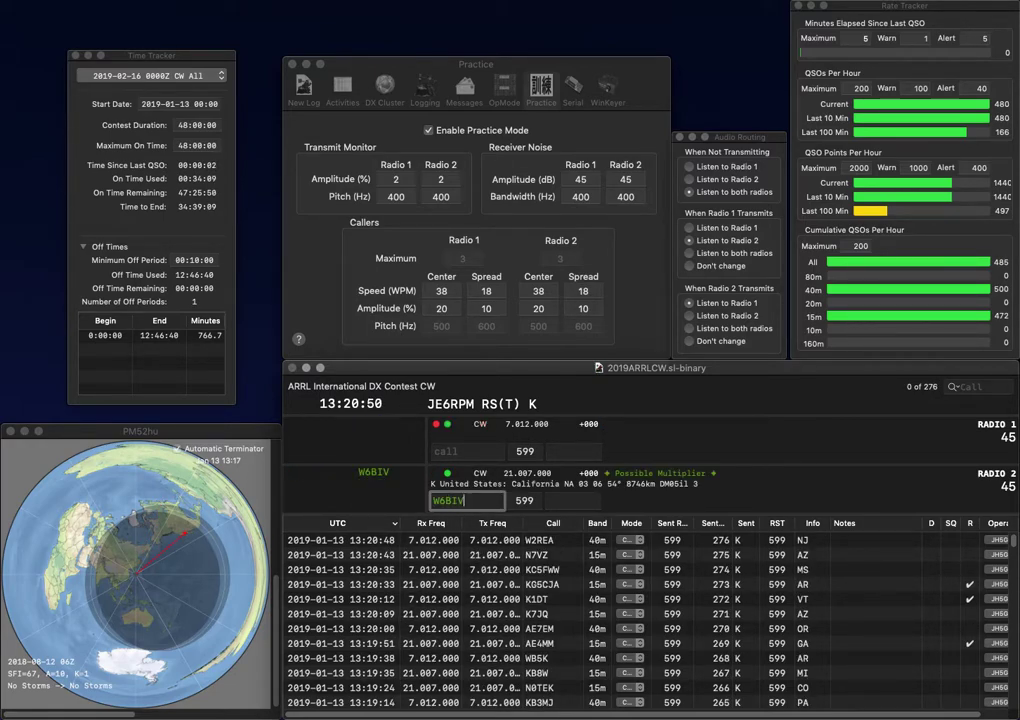
key(Return)
text(WAA9KJ)
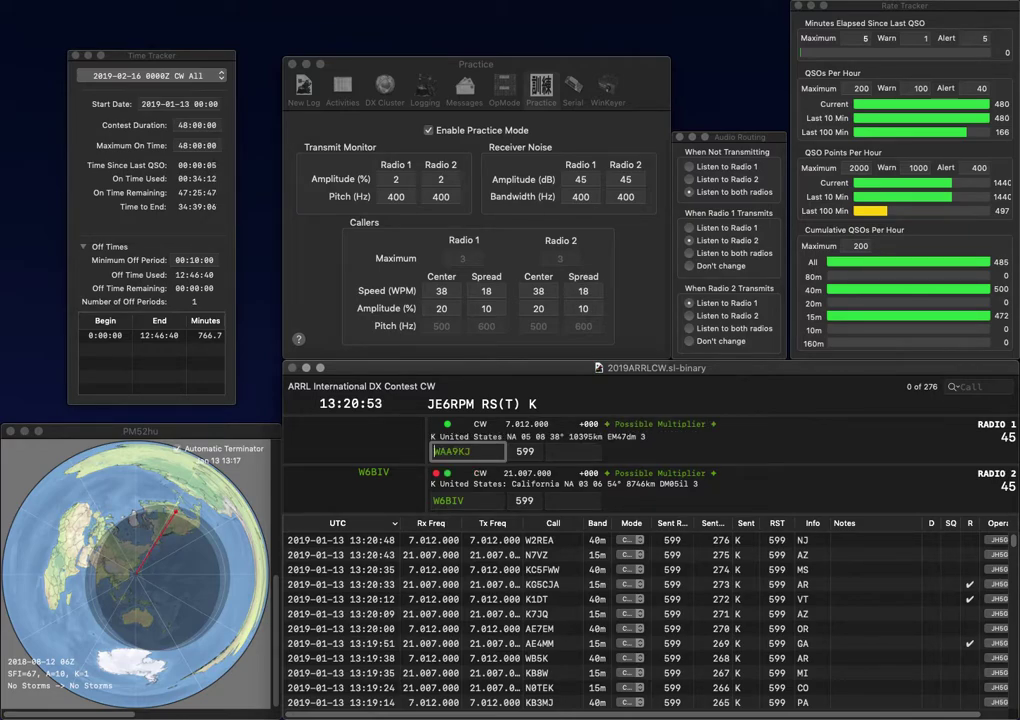
key(Delete)
key(Return)
key(space)
text(CA)
key(Return)
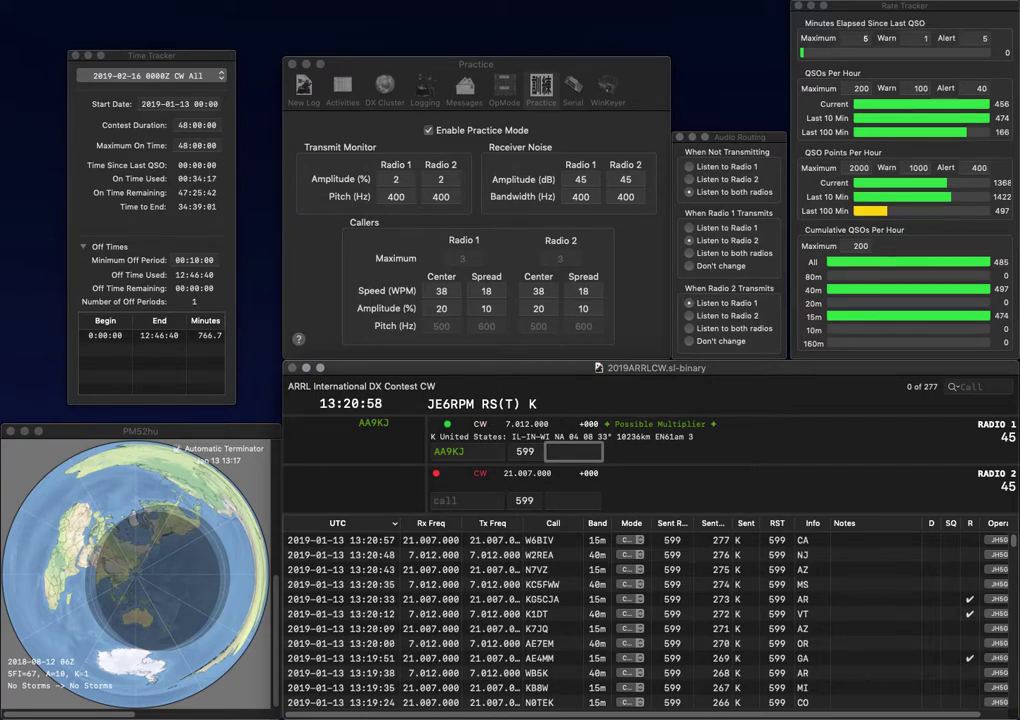
text(IL)
key(Return)
Answer W9BWR on Radio 2 and send the partial call LJI on Radio 1.
text(W9B3)
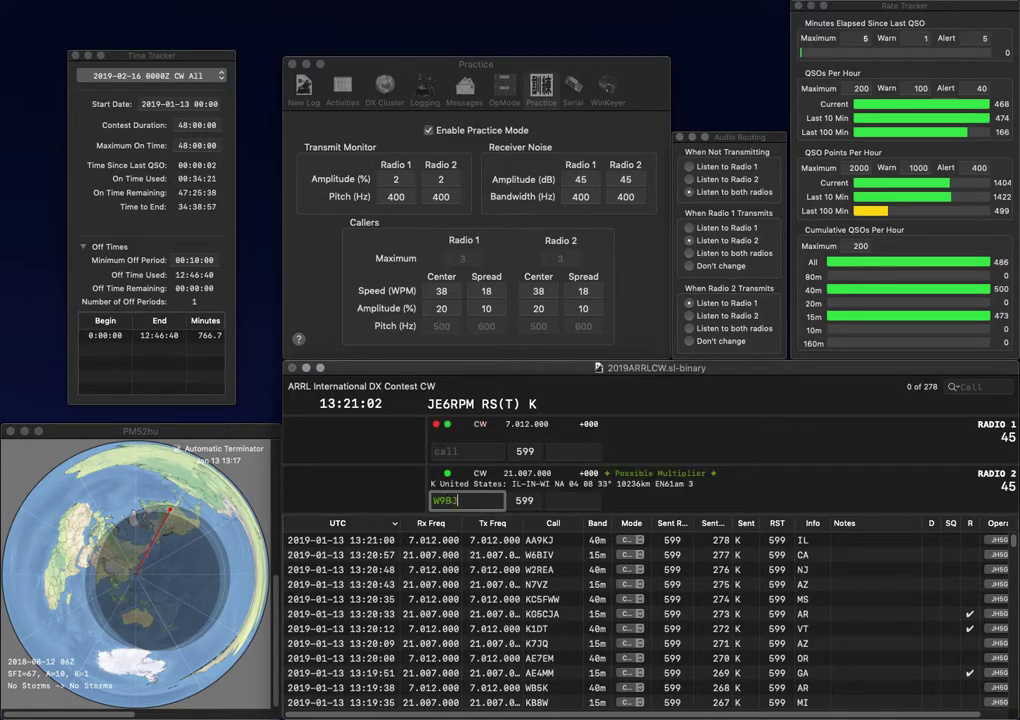
key(BackSpace)
text(WR)
key(Return)
text(LJI)
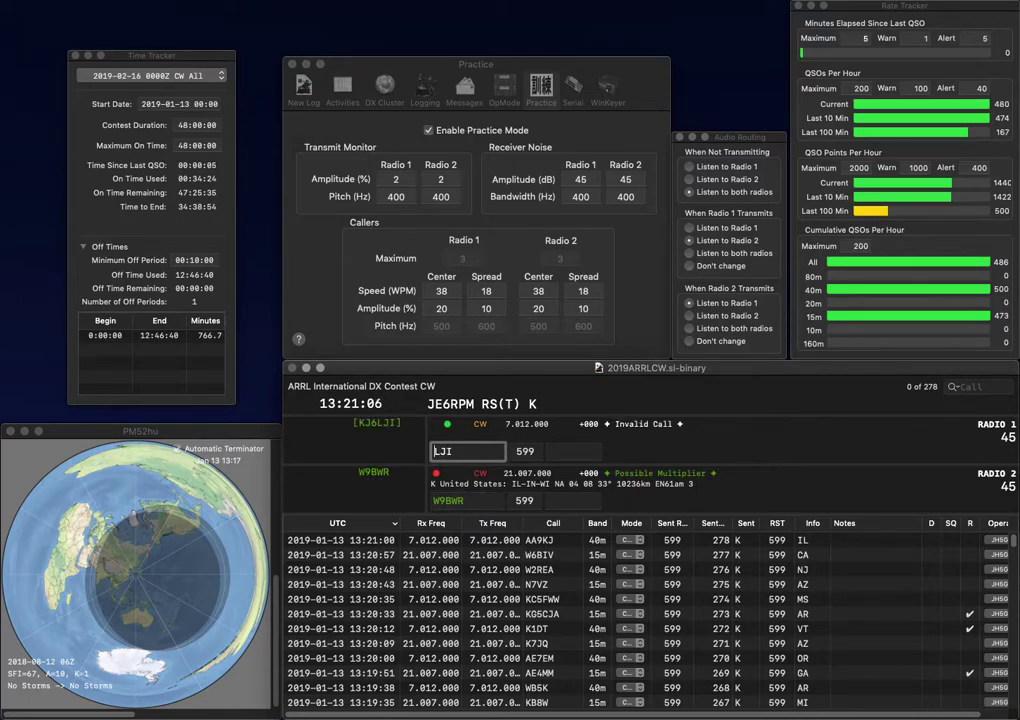
key(Return)
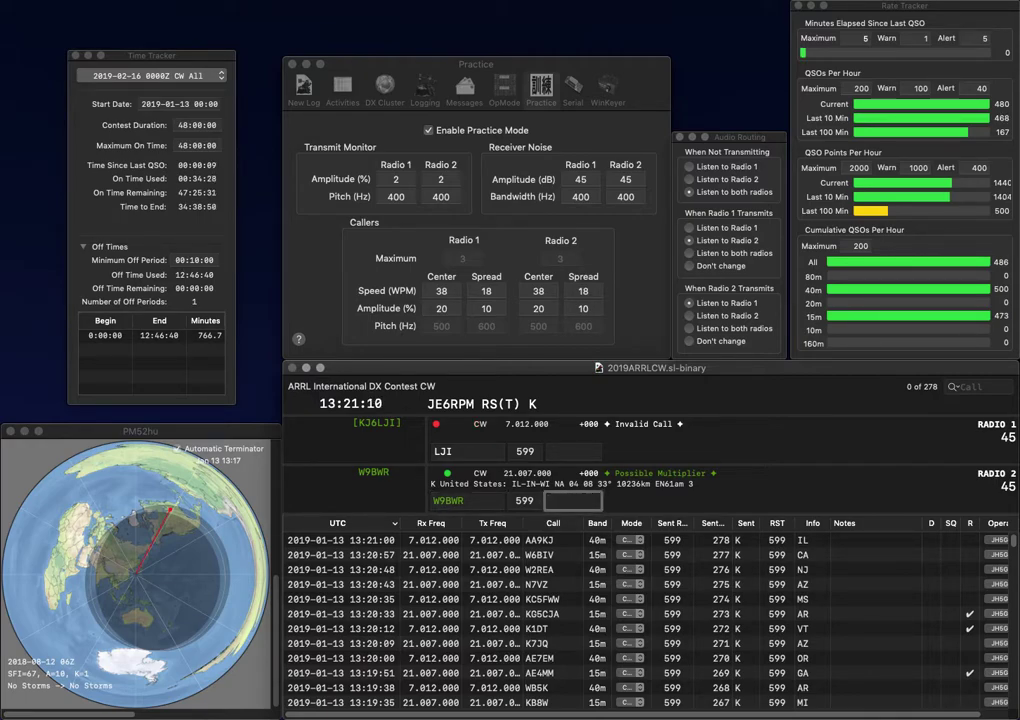
Log W9BWR on Radio 2 with exchange WI and correct the Radio 1 call to WA6LJS.
text(WI)
key(Return)
text(WA6)
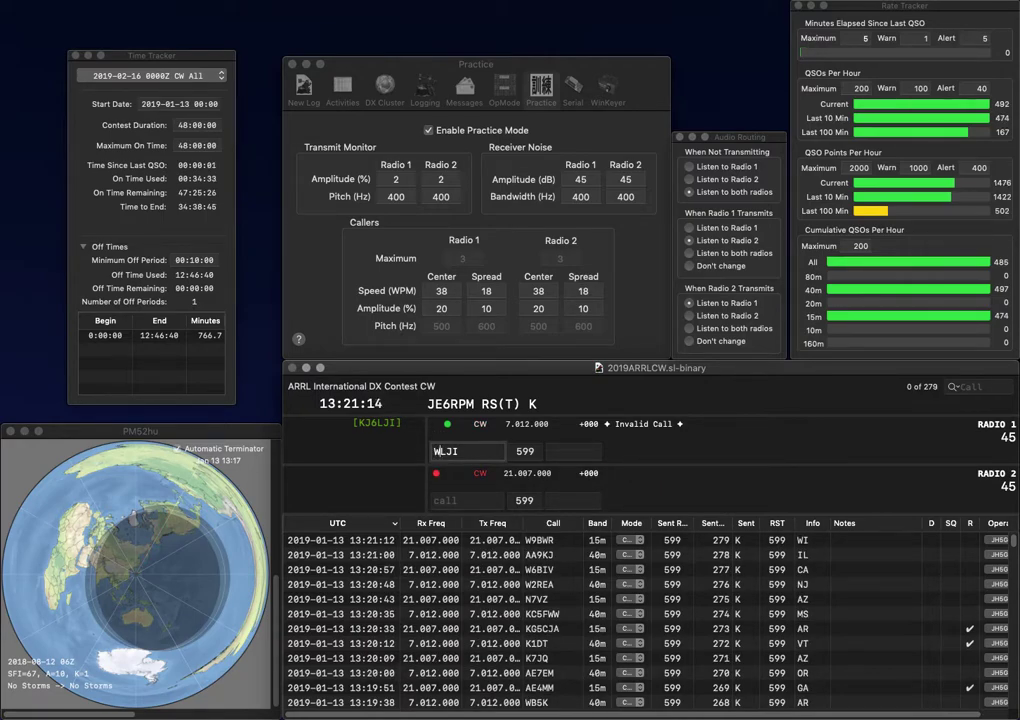
key(BackSpace)
key(Return)
text(FF)
key(Home)
text(N0)
key(Return)
text(CA)
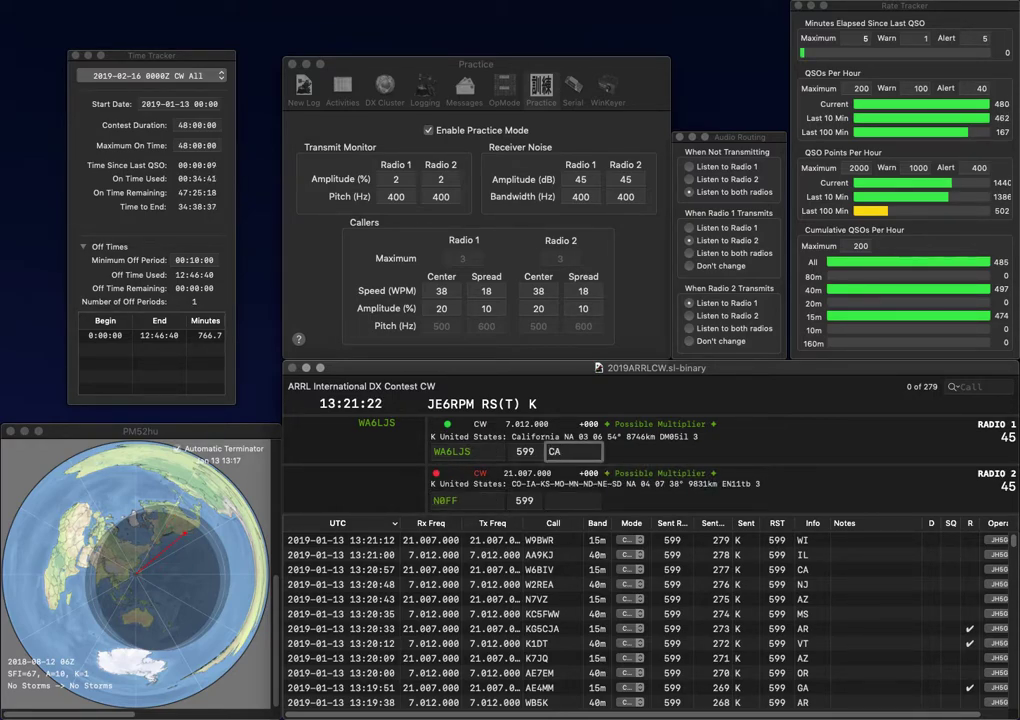
key(Return)
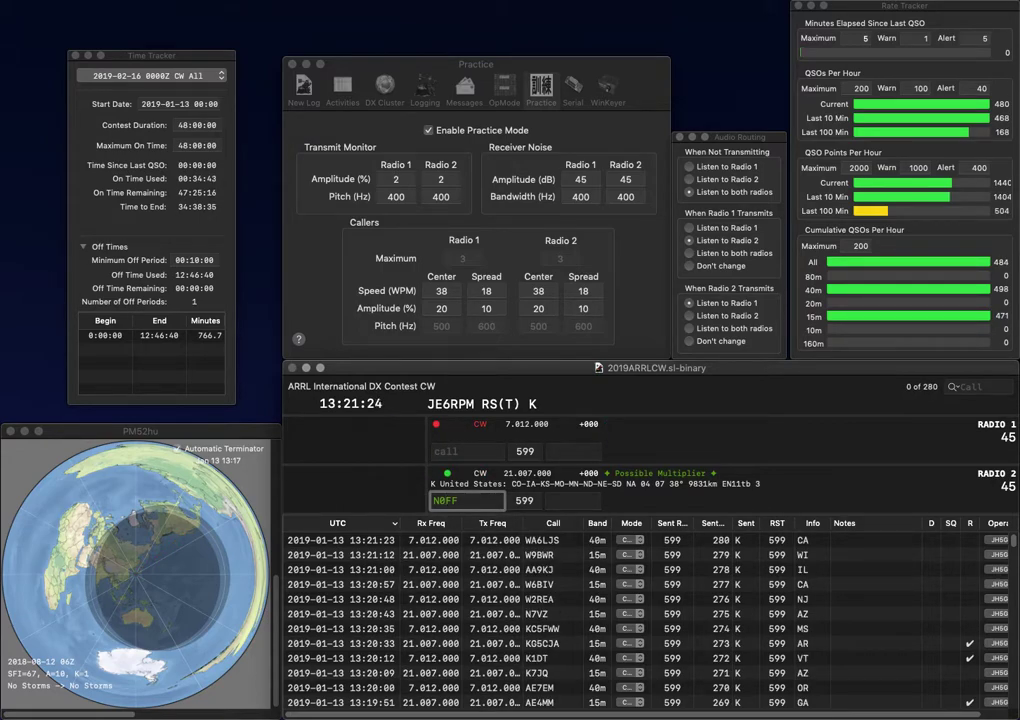
key(BackSpace)
text(9J)
key(Return)
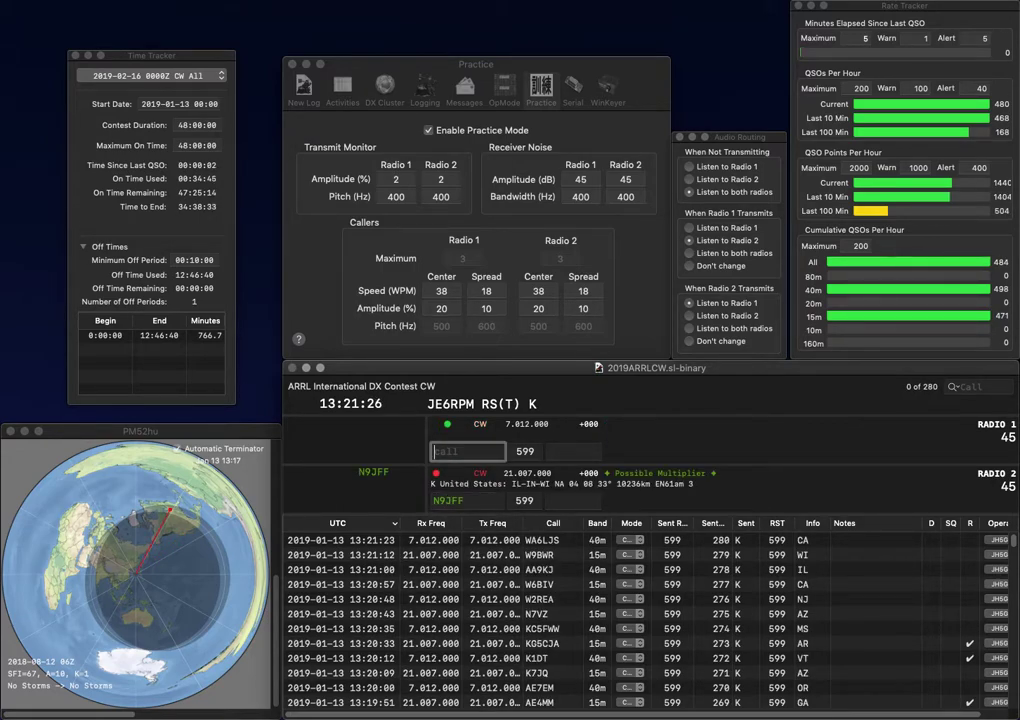
text(WB3CGH)
key(Return)
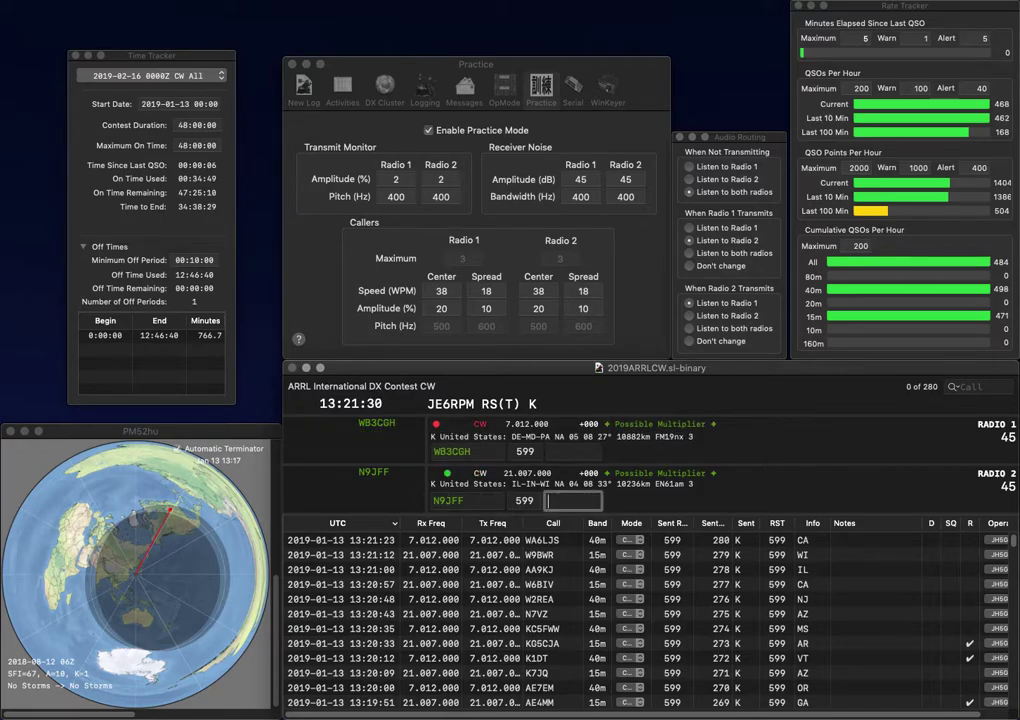
text(WI)
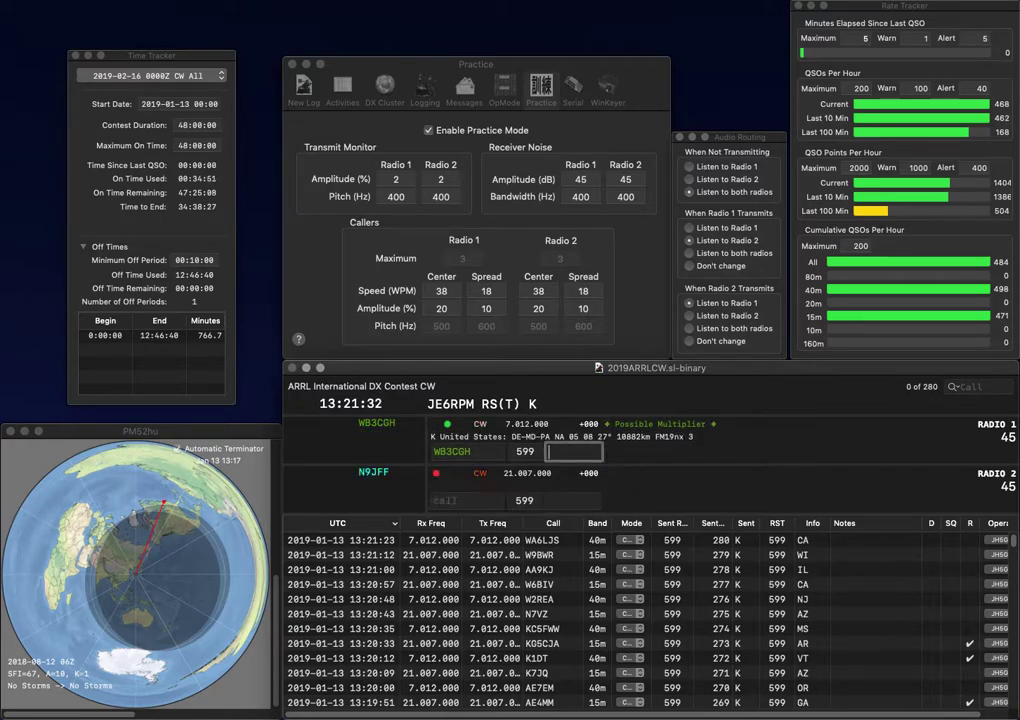
key(Return)
text(PA)
key(Return)
text(K1PP)
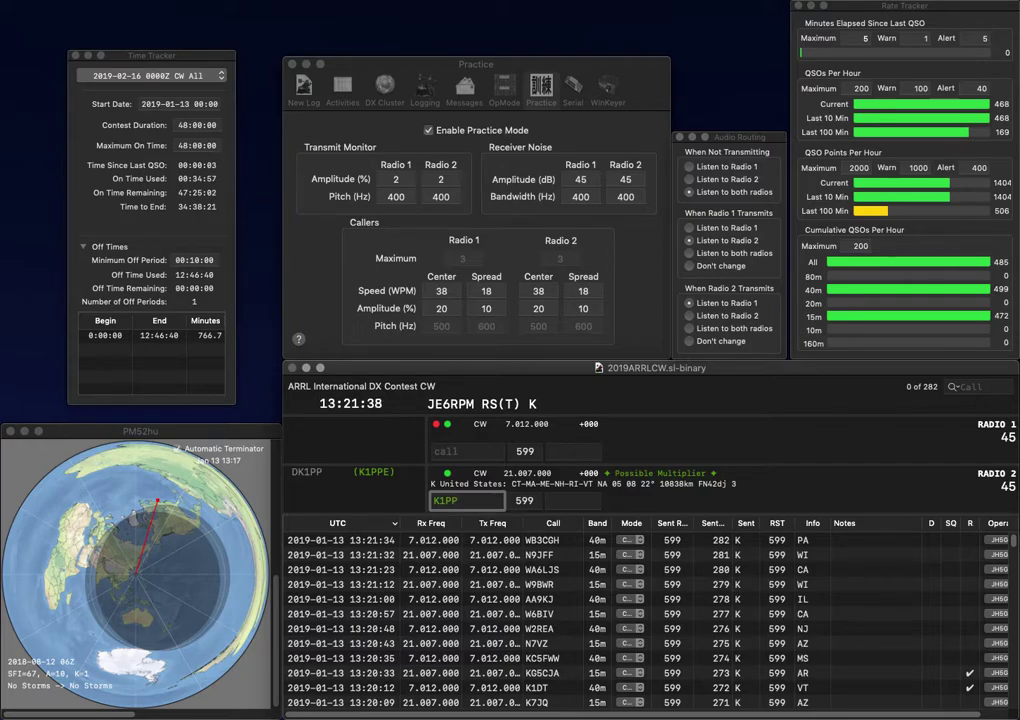
text(E)
key(Return)
text(QHG)
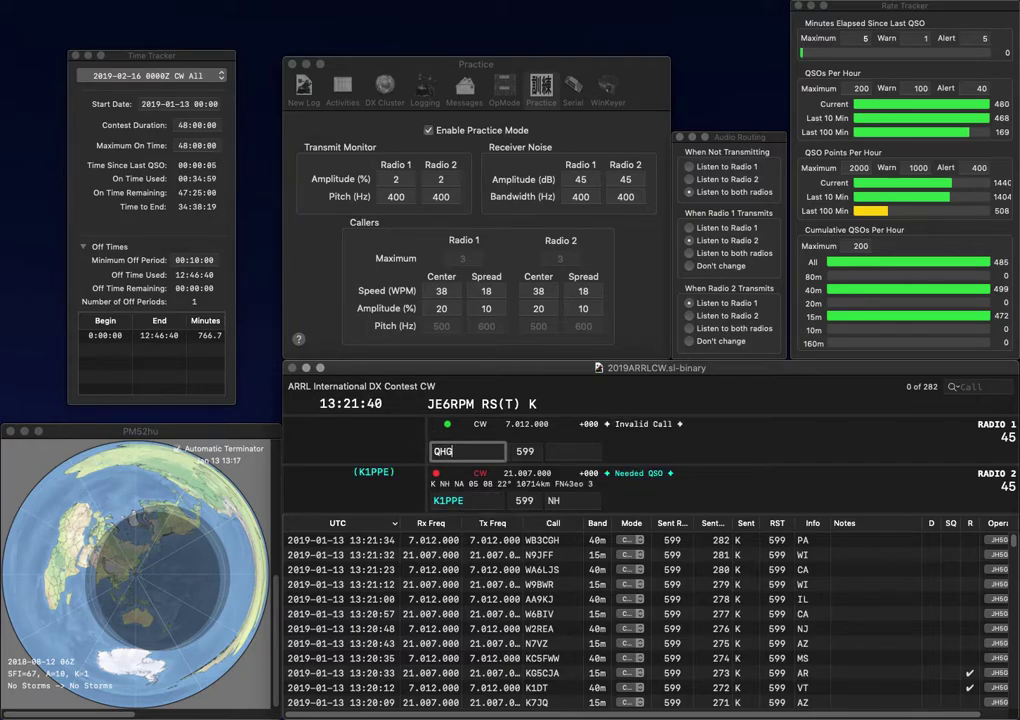
key(Return)
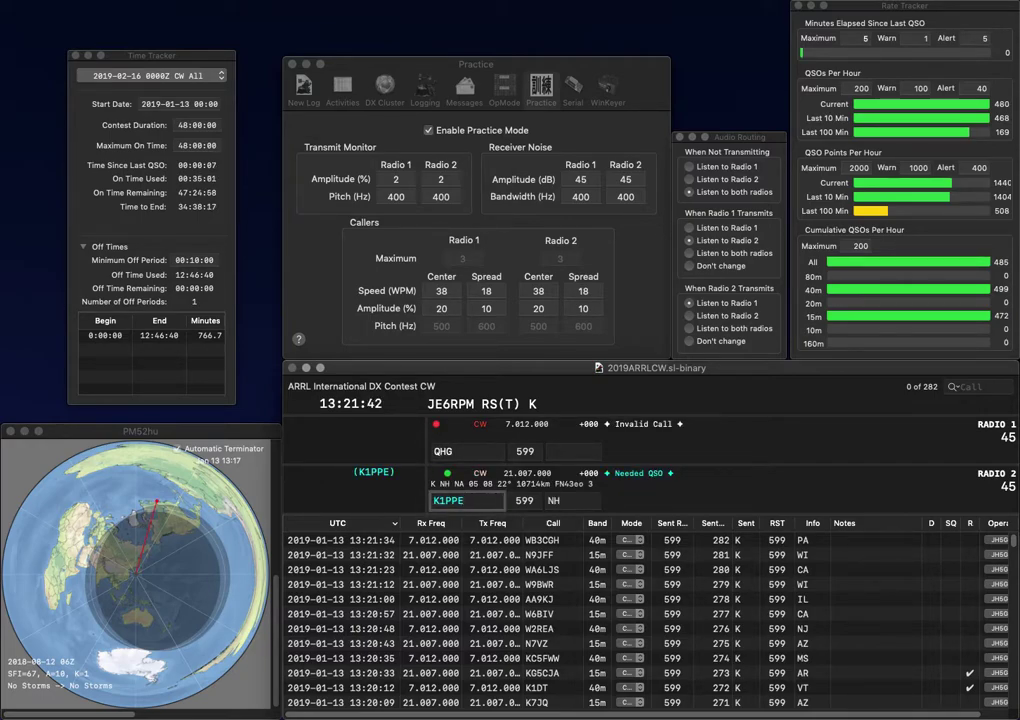
Correct the Radio 2 call to K1PJS and resend it.
key(Left)
key(BackSpace)
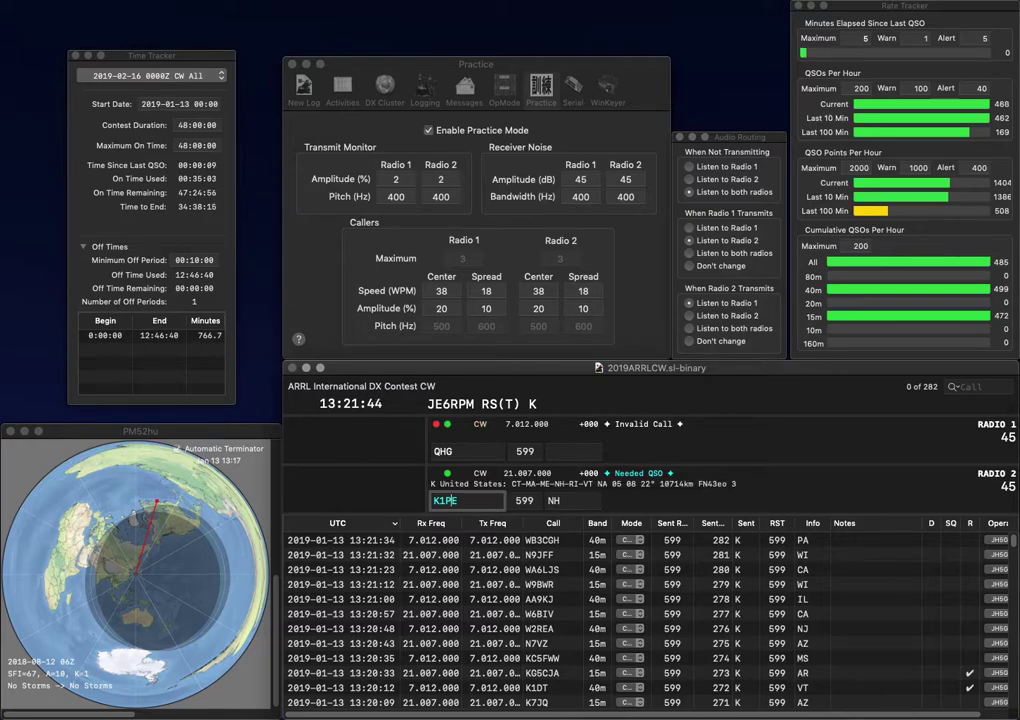
text(J)
key(Delete)
text(S)
key(Return)
key(Return)
key(Tab)
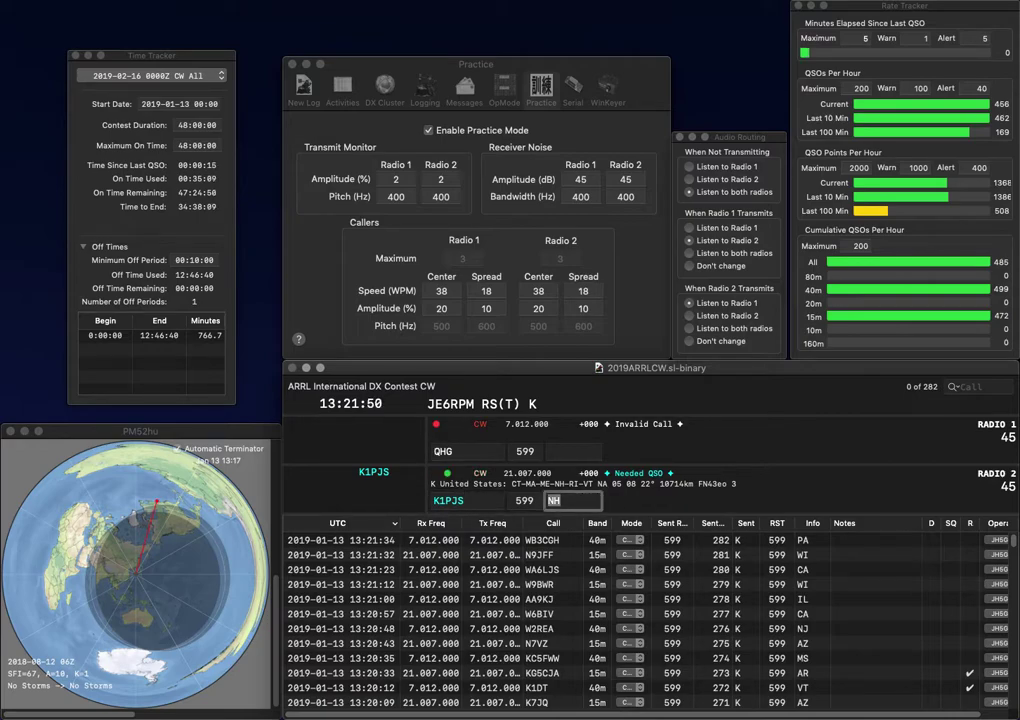
key(Tab)
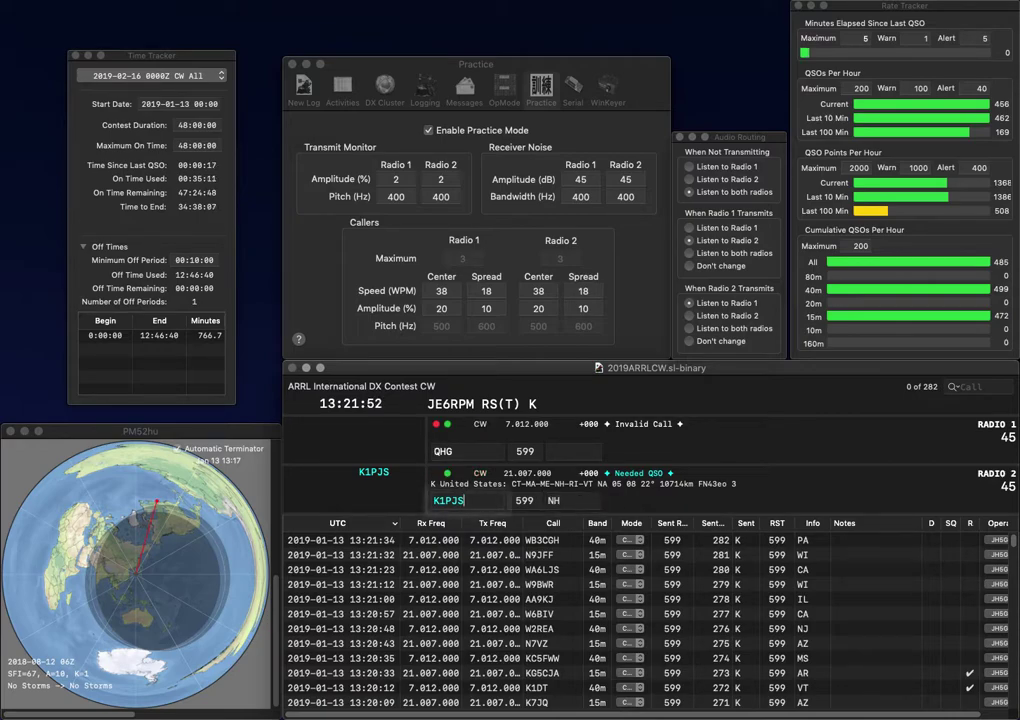
key(Tab)
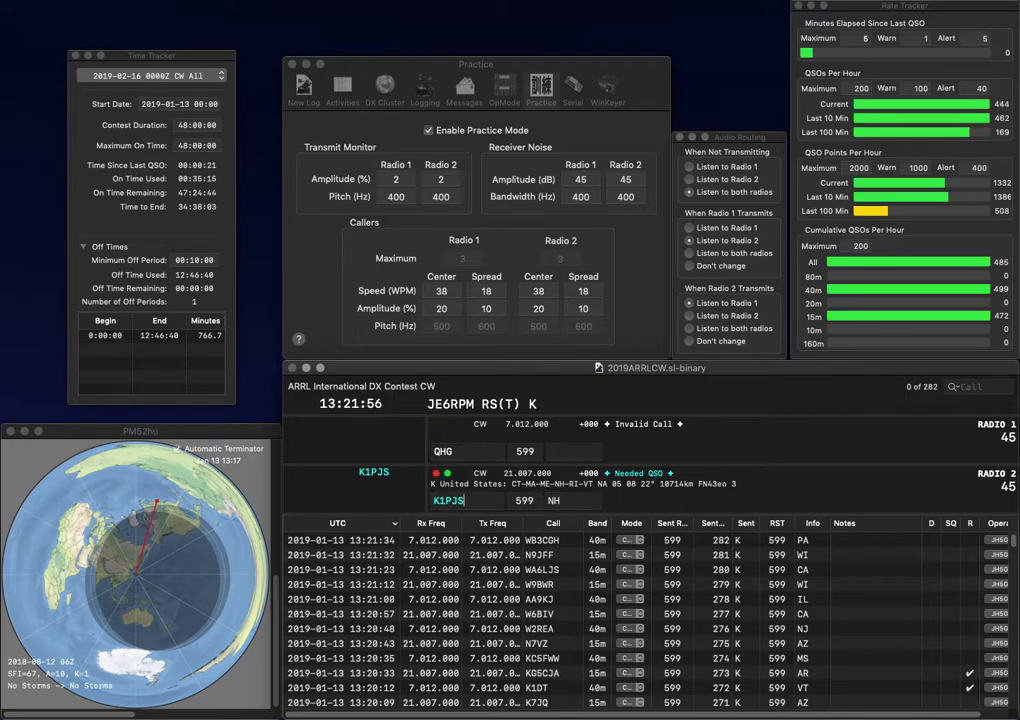
text(CT)
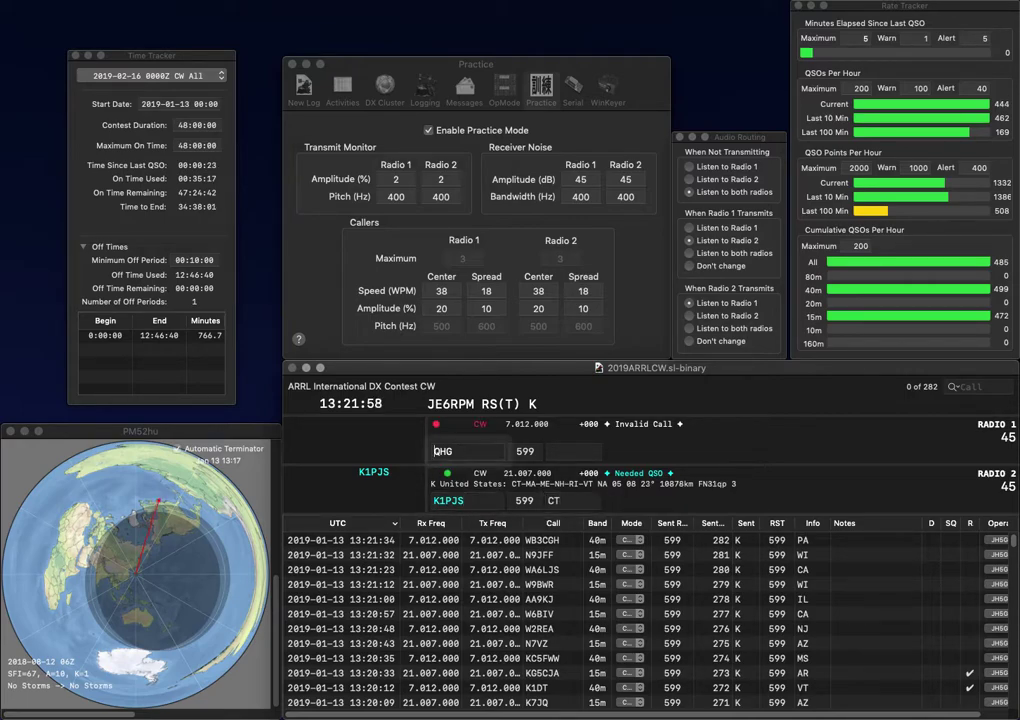
key(Return)
text(C7)
key(Delete)
text(L)
key(Return)
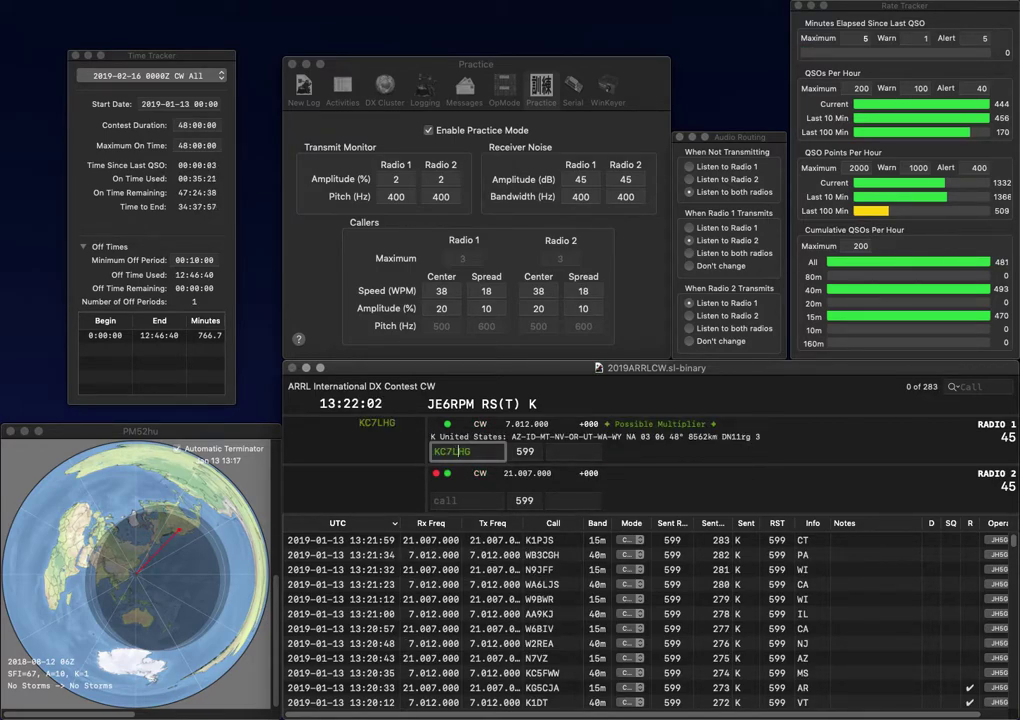
text(EE)
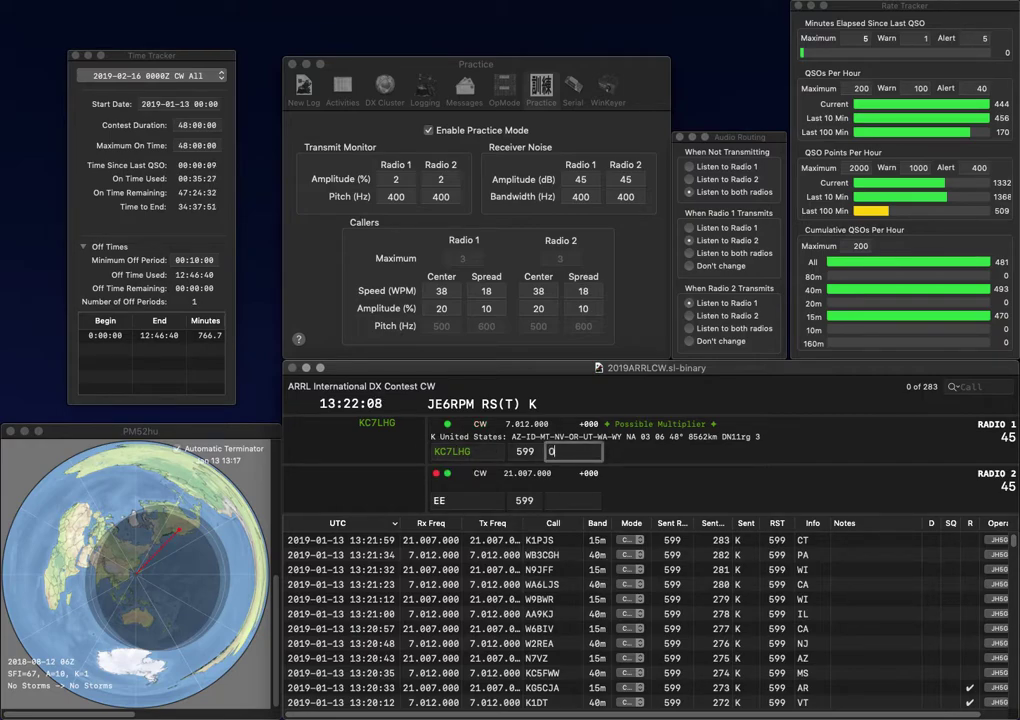
key(Return)
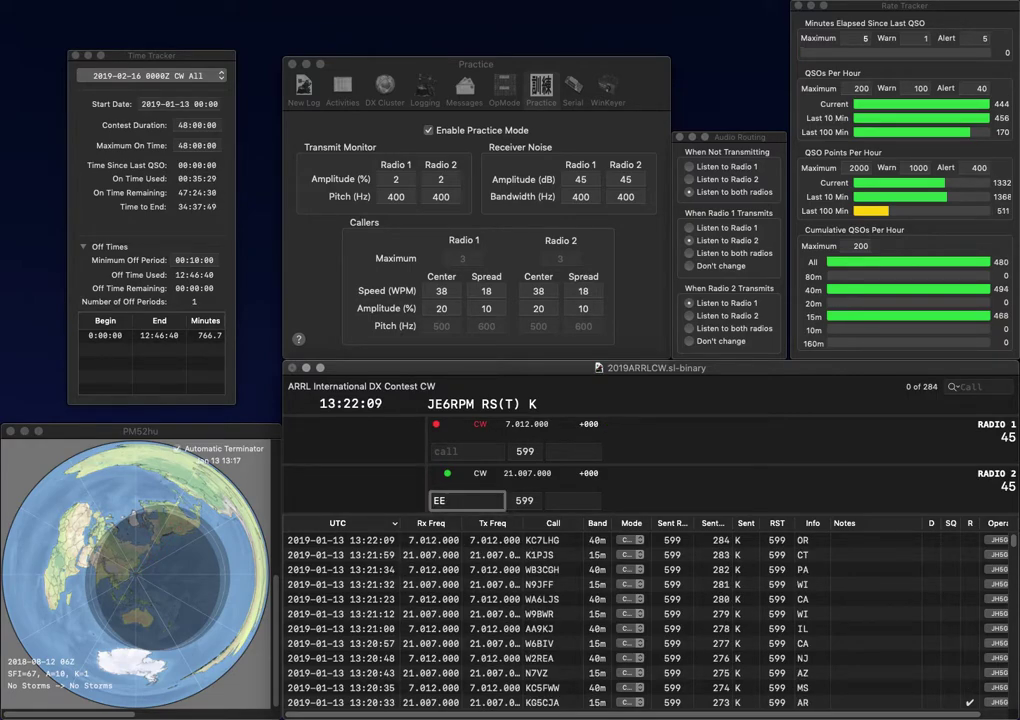
text(KD0)
key(Return)
text(K2UJ)
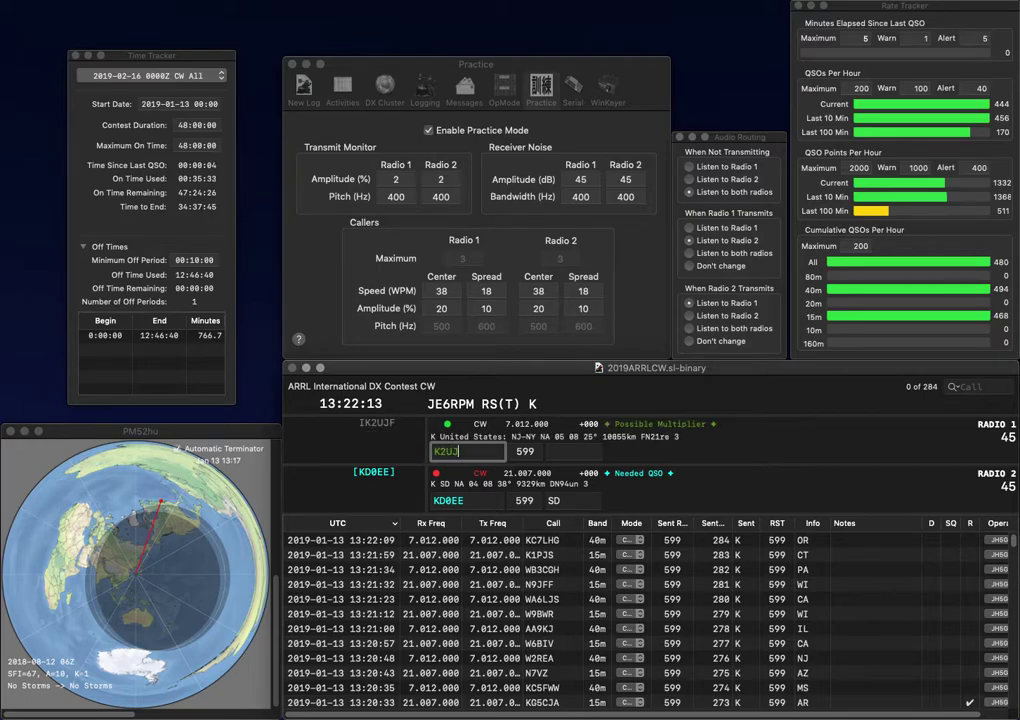
key(Return)
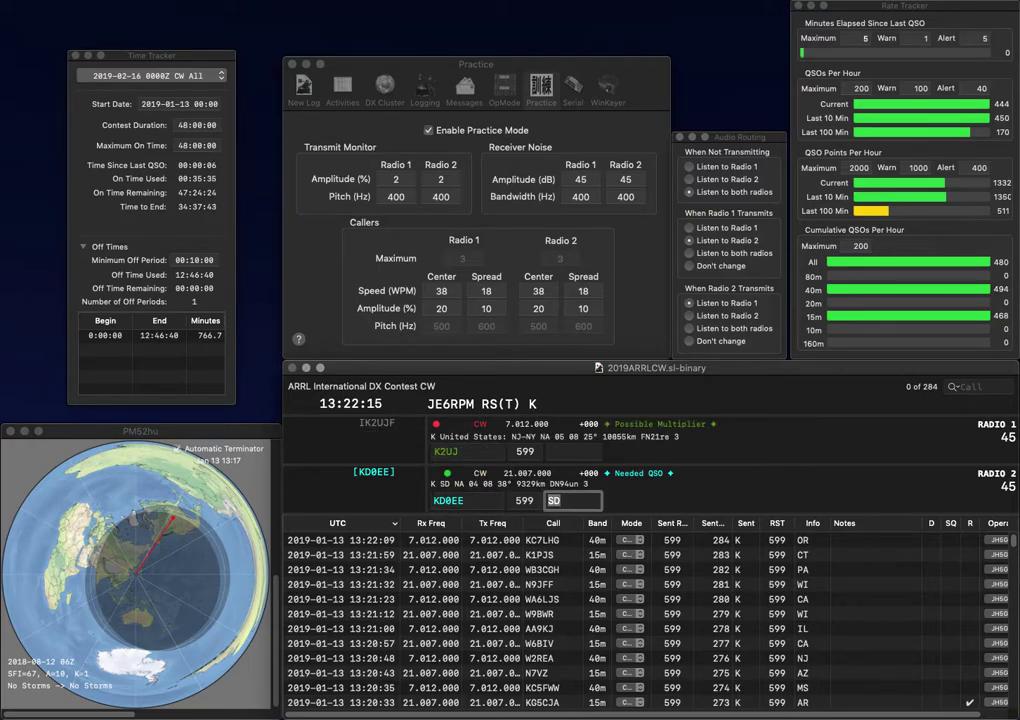
key(Return)
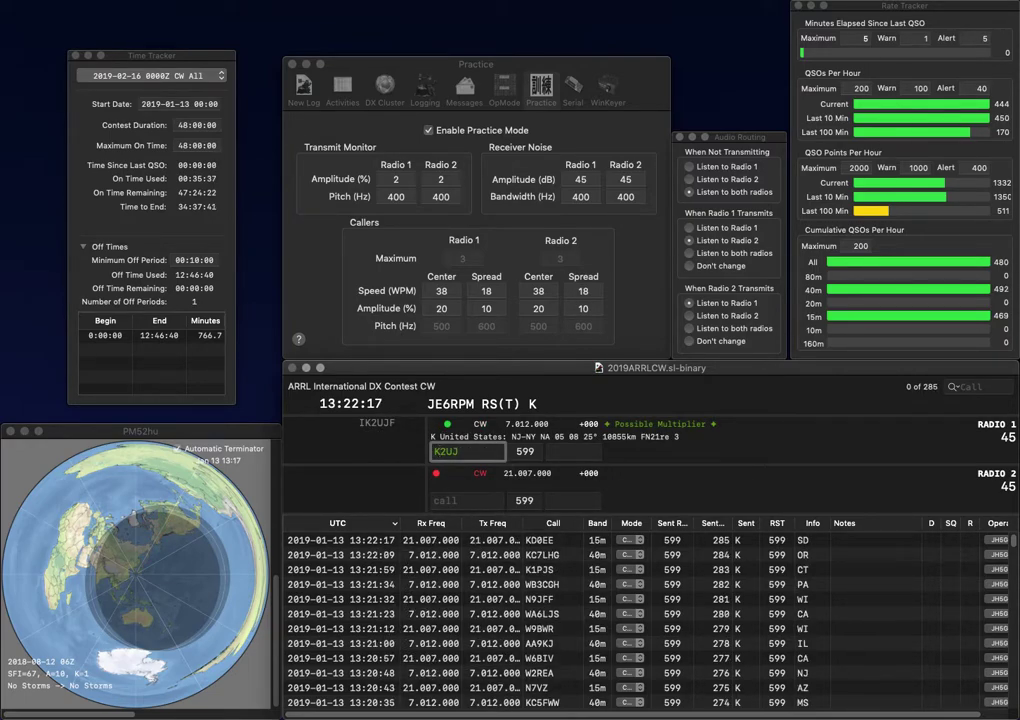
text(F)
key(Return)
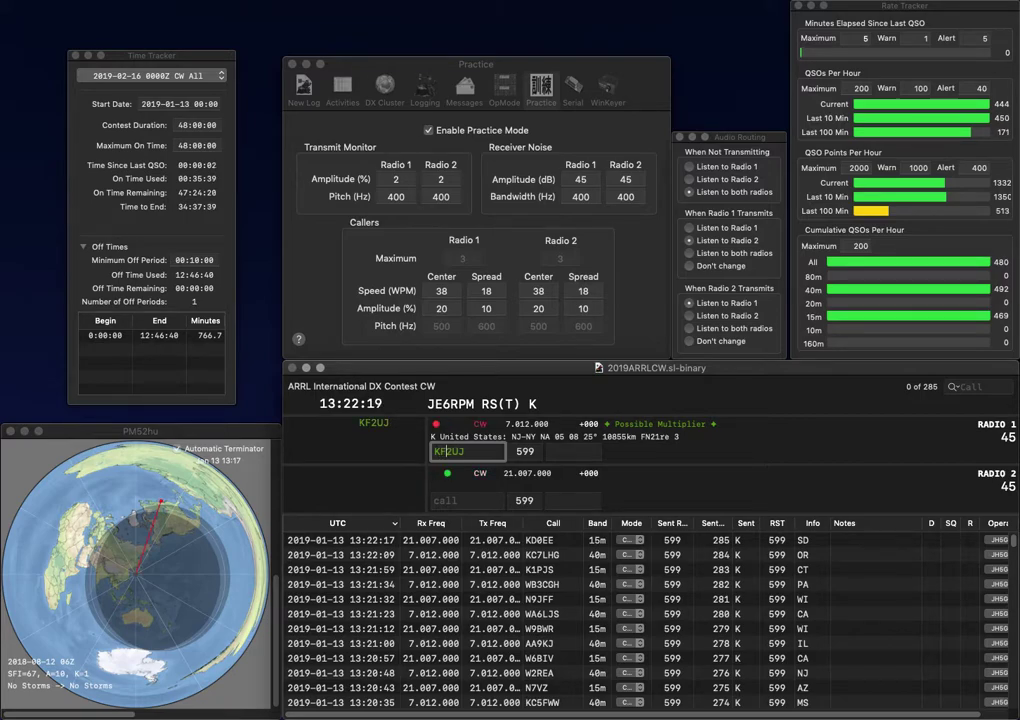
text(N5ZVW)
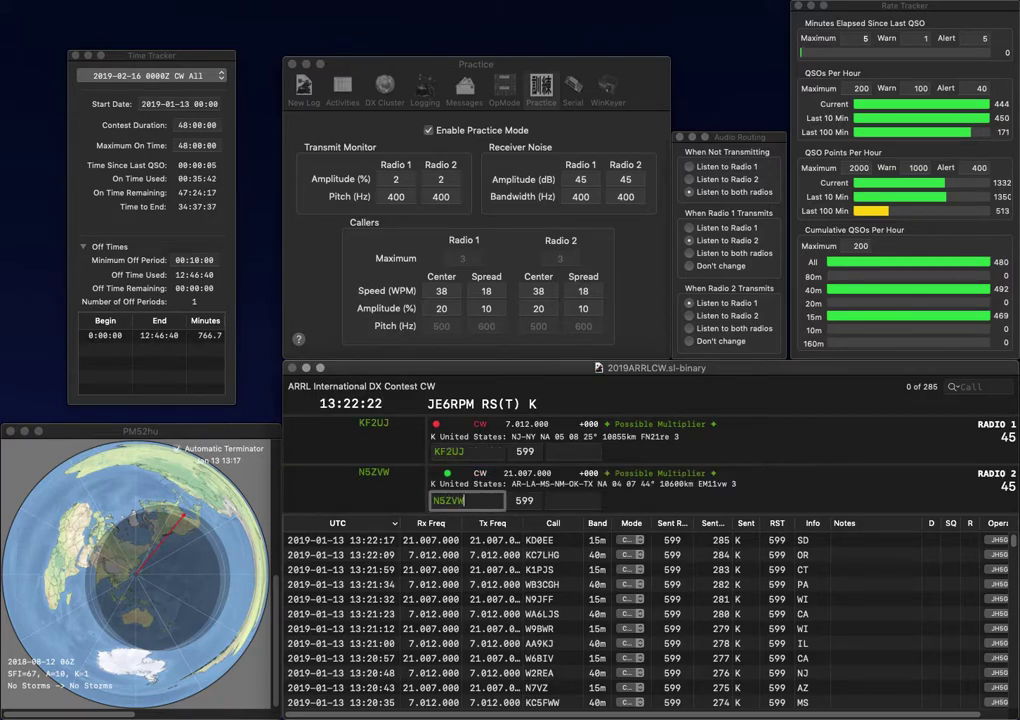
key(Return)
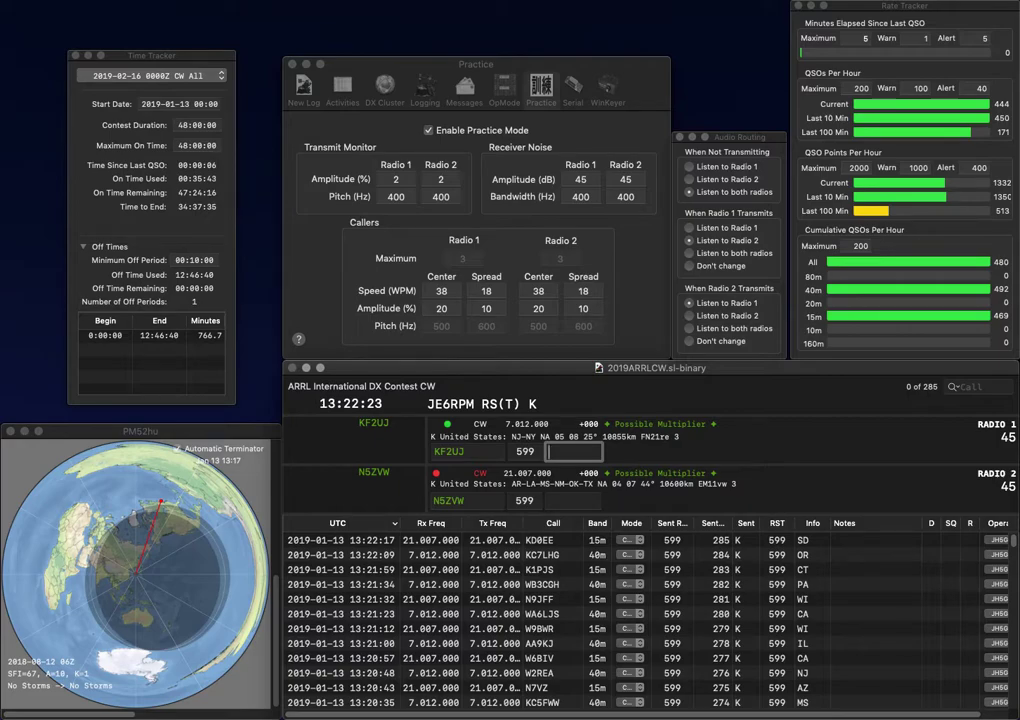
text(NY)
key(Return)
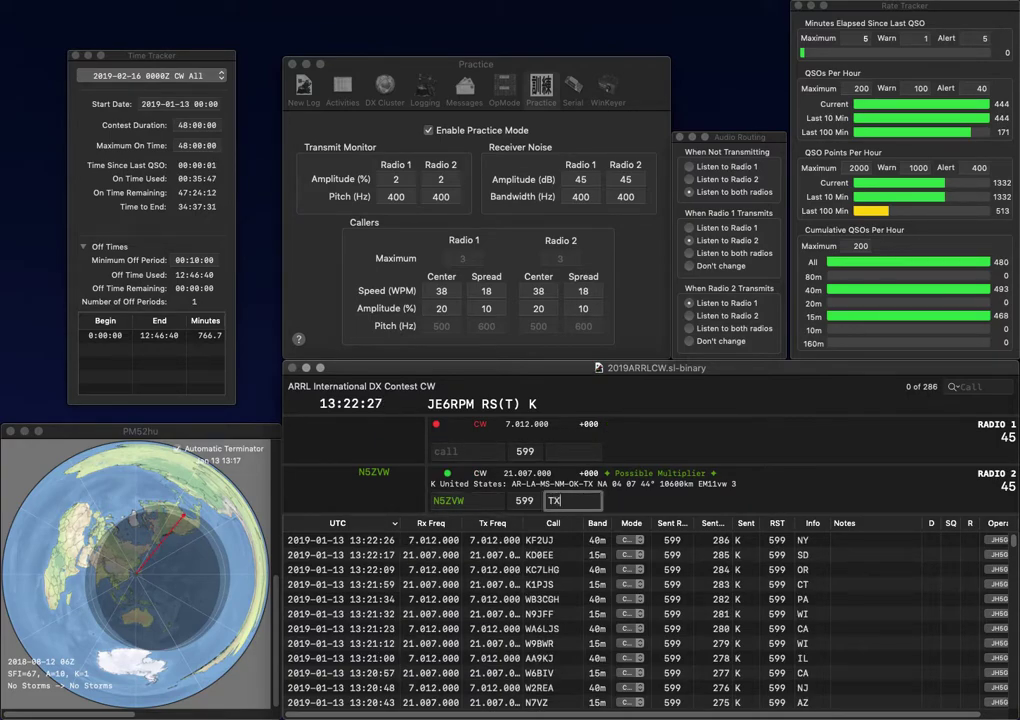
key(Return)
text(VE7SV)
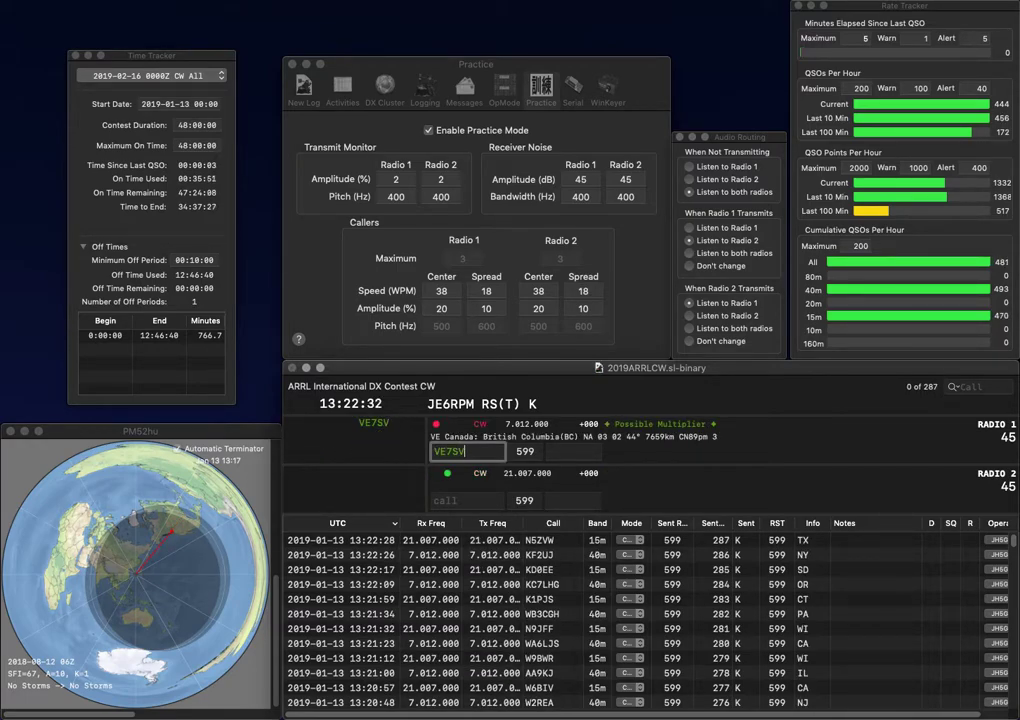
key(Return)
text(N5II)
key(Return)
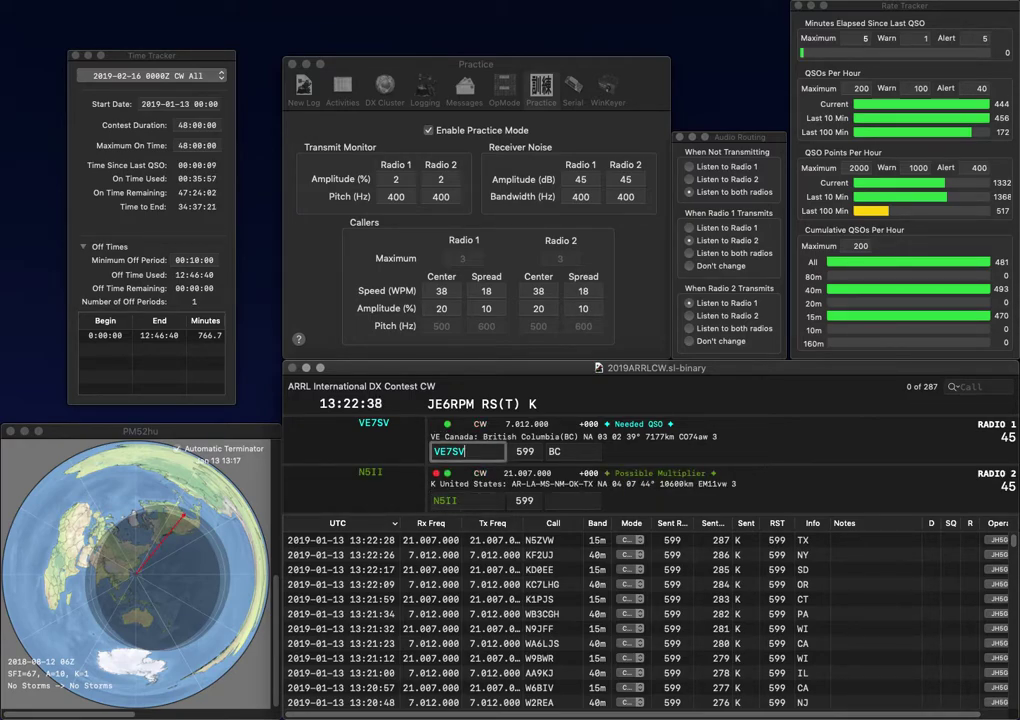
key(Return)
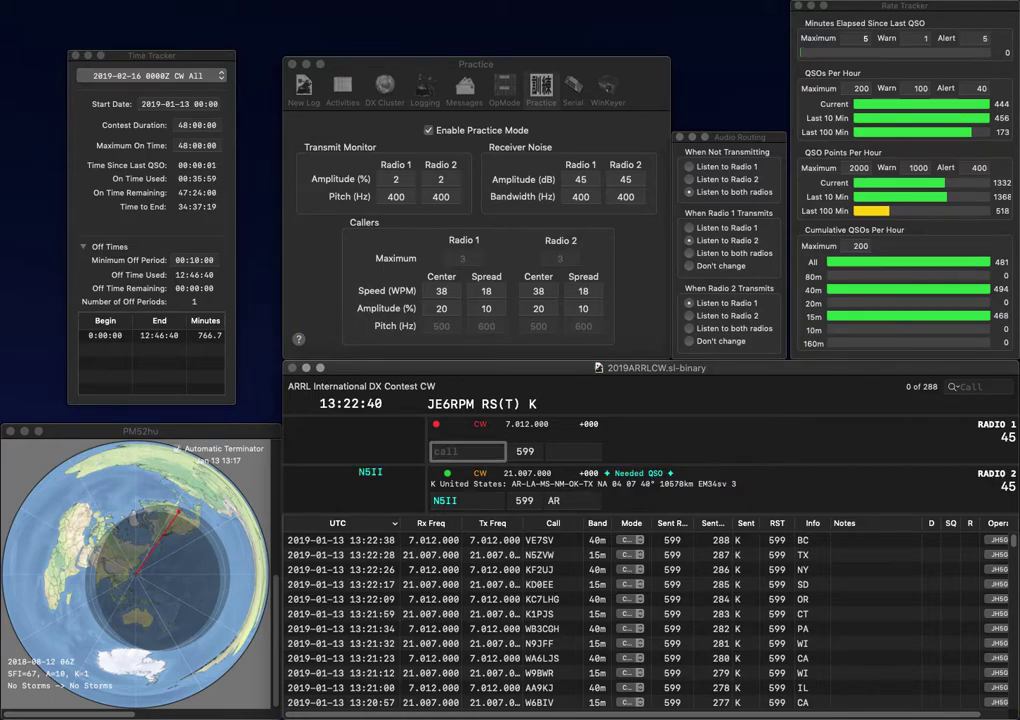
Log N5II with exchange AR on Radio 2 and answer W3YZM on Radio 1.
key(Return)
text(W3)
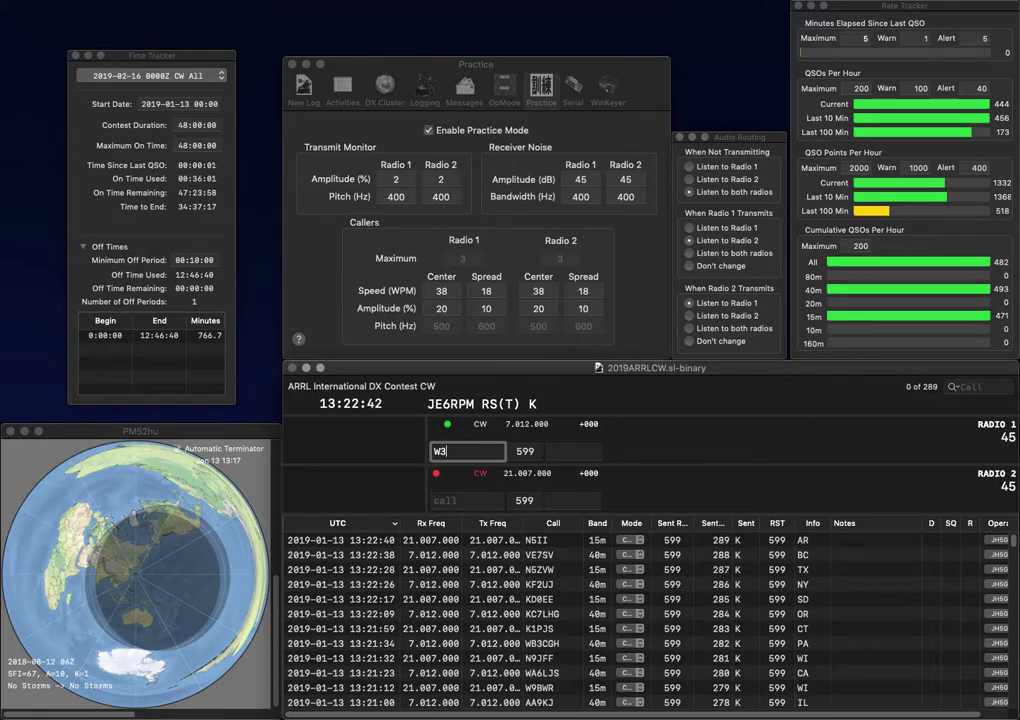
text(YZM)
key(Return)
text(8CME)
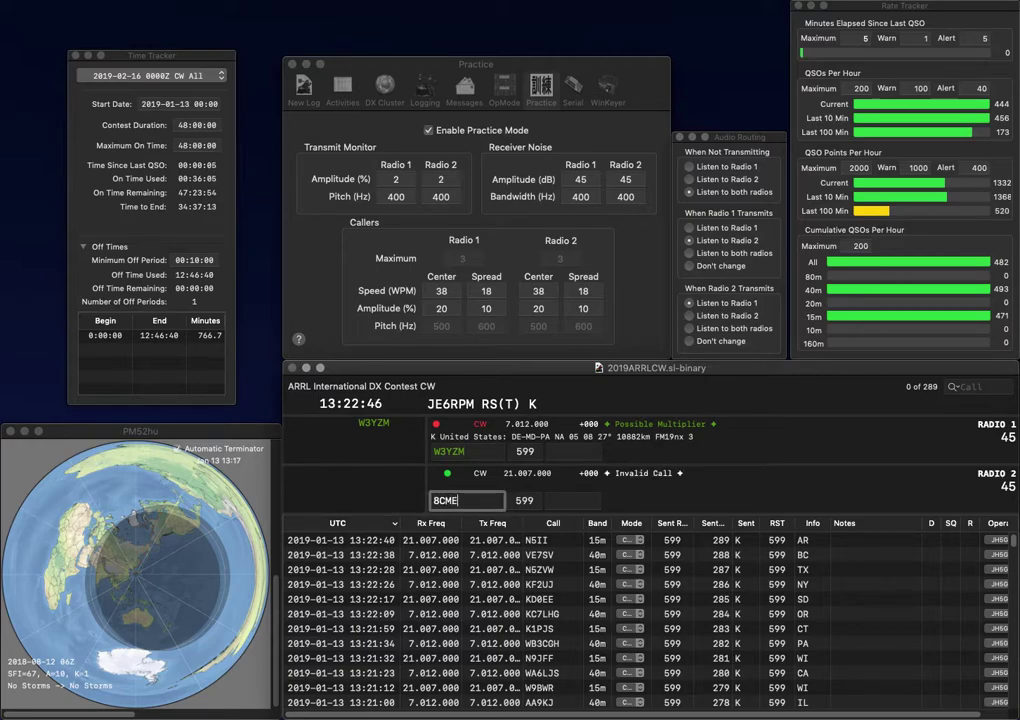
key(Return)
text(PA)
key(Return)
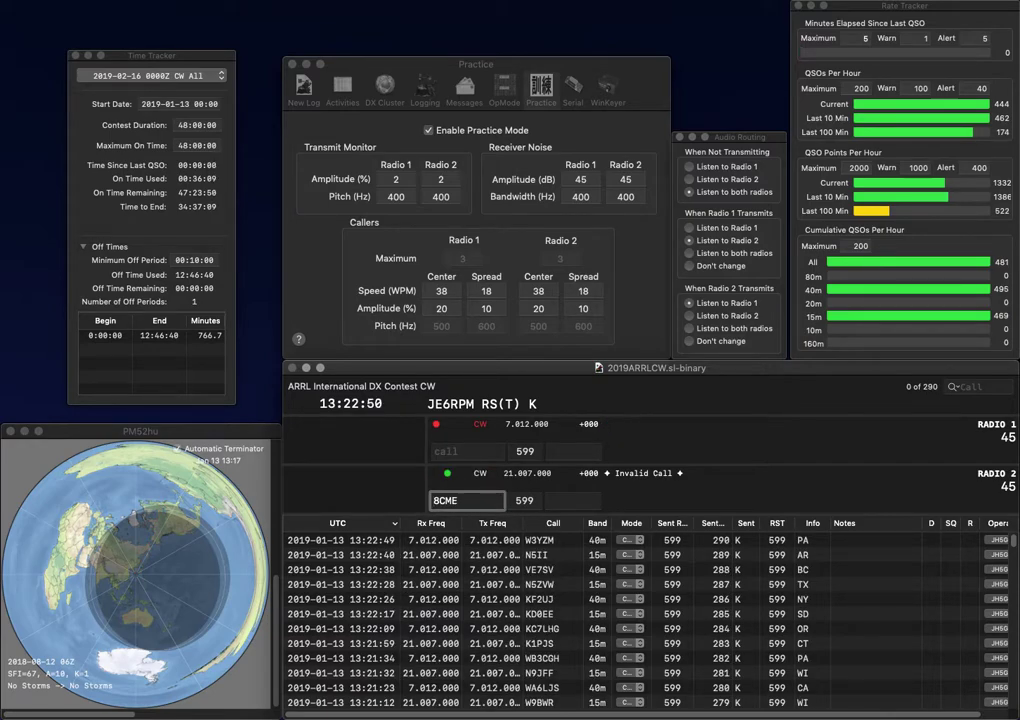
text(KA)
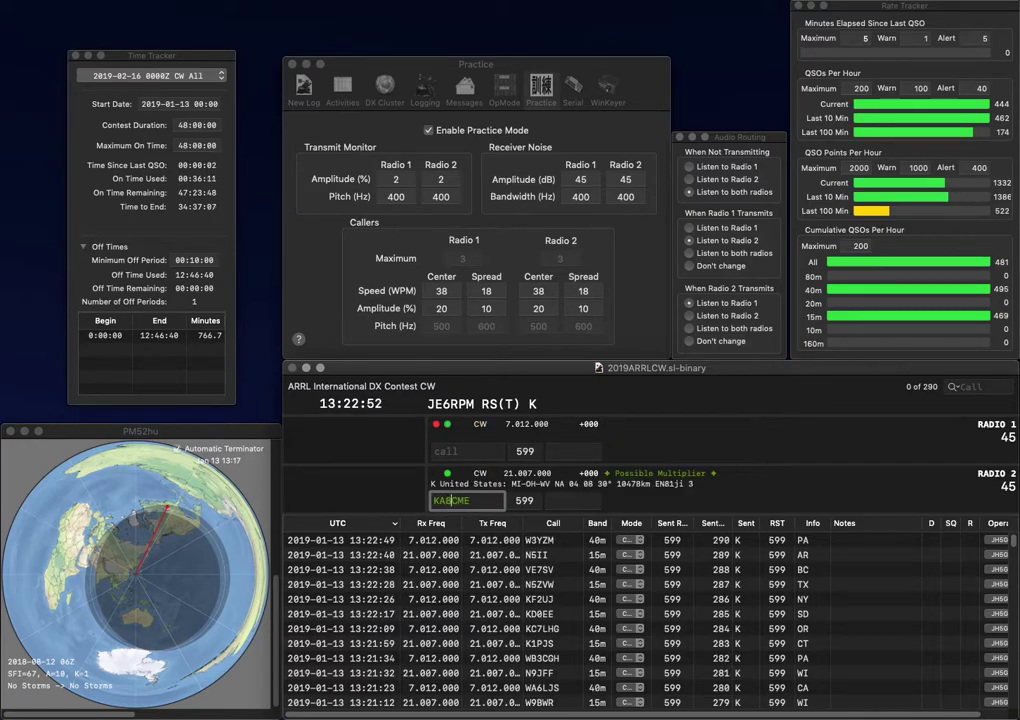
key(BackSpace)
text(I)
key(Return)
text(XC)
key(Return)
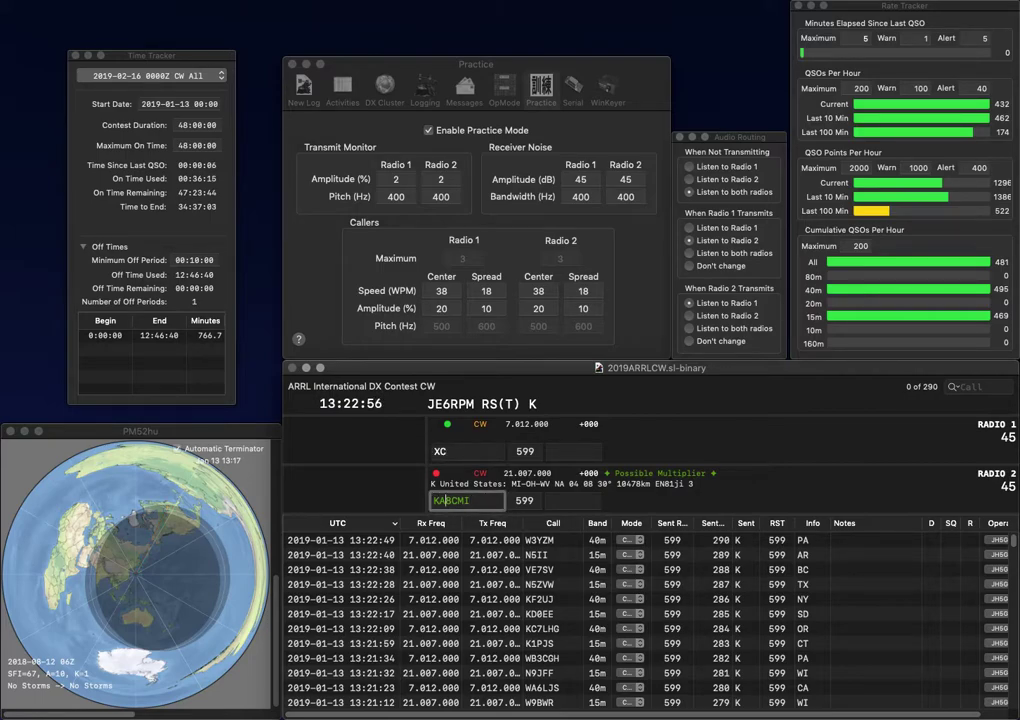
key(Left)
key(Left)
key(Left)
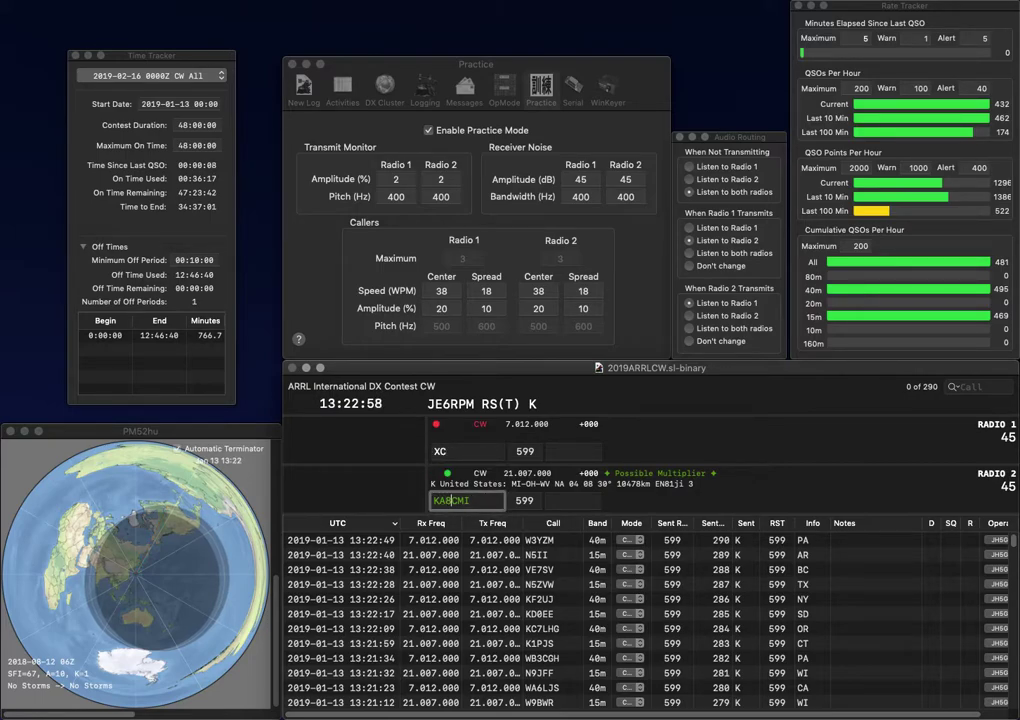
key(Right)
key(Right)
key(BackSpace)
text(N)
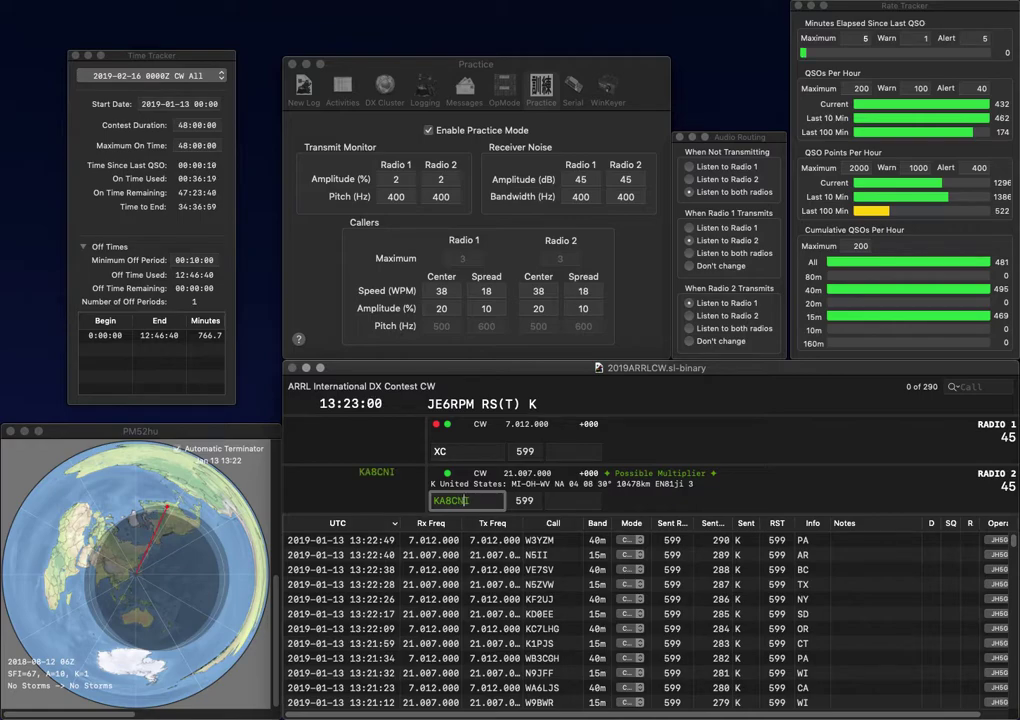
key(Return)
key(Left)
key(Left)
text(N)
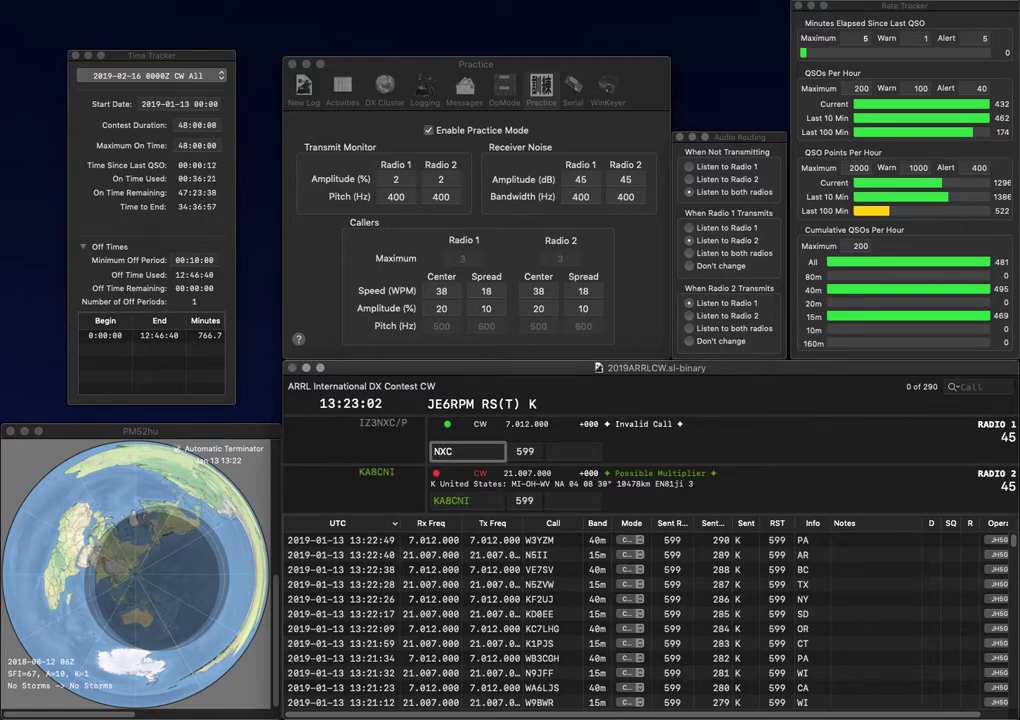
text(WA4)
key(Return)
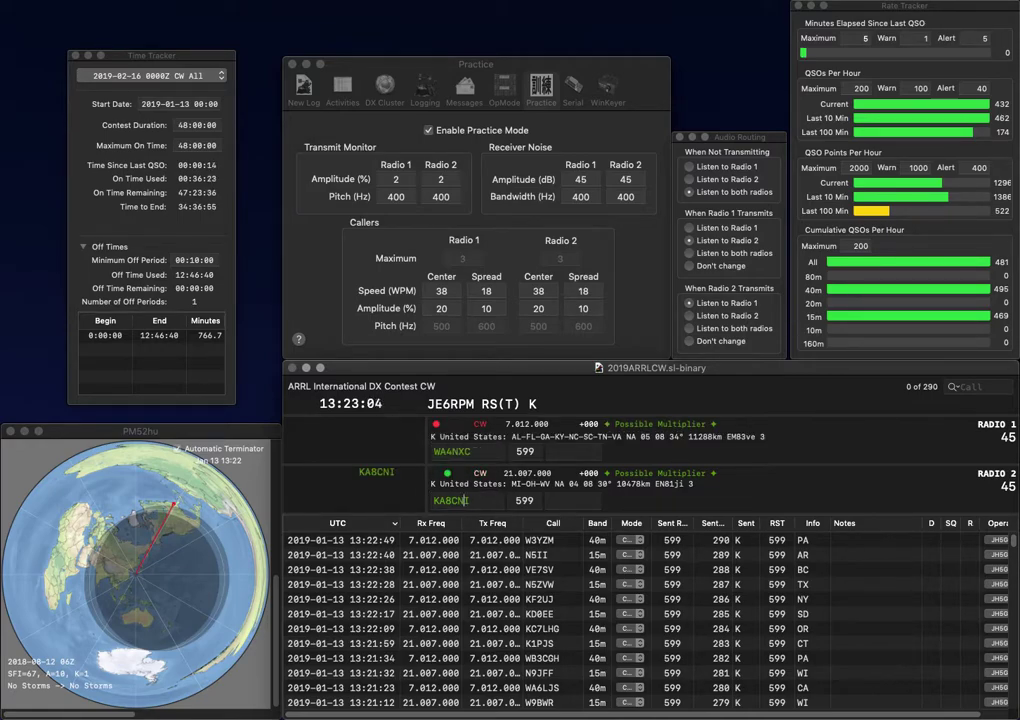
text(OH)
key(Return)
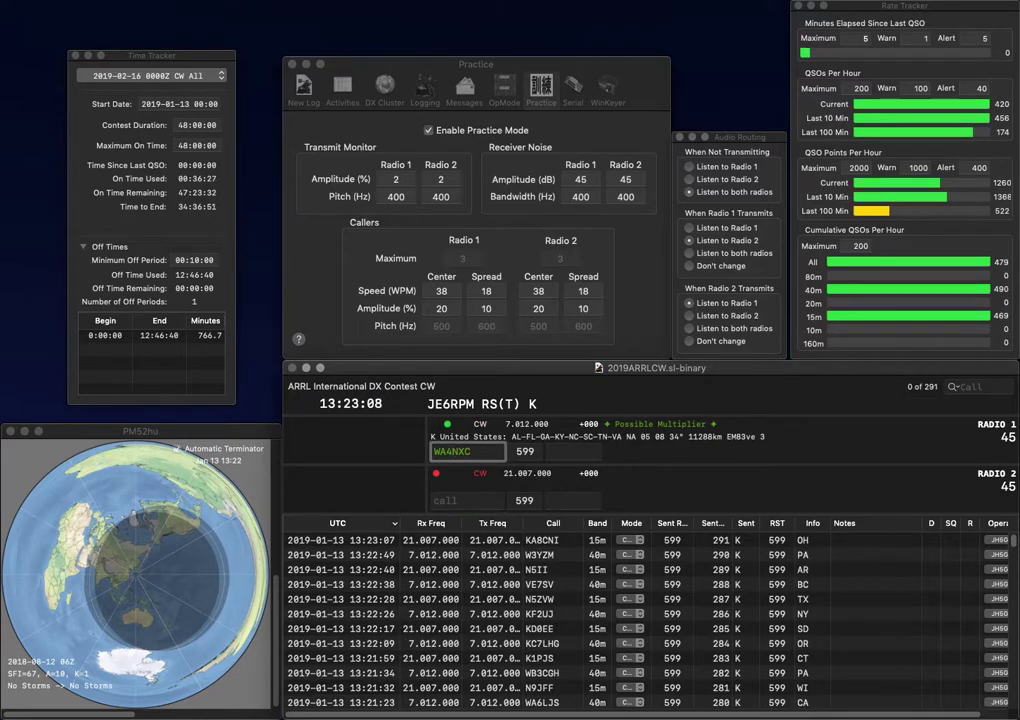
key(BackSpace)
text(H)
key(Return)
text(N4IHV)
key(Return)
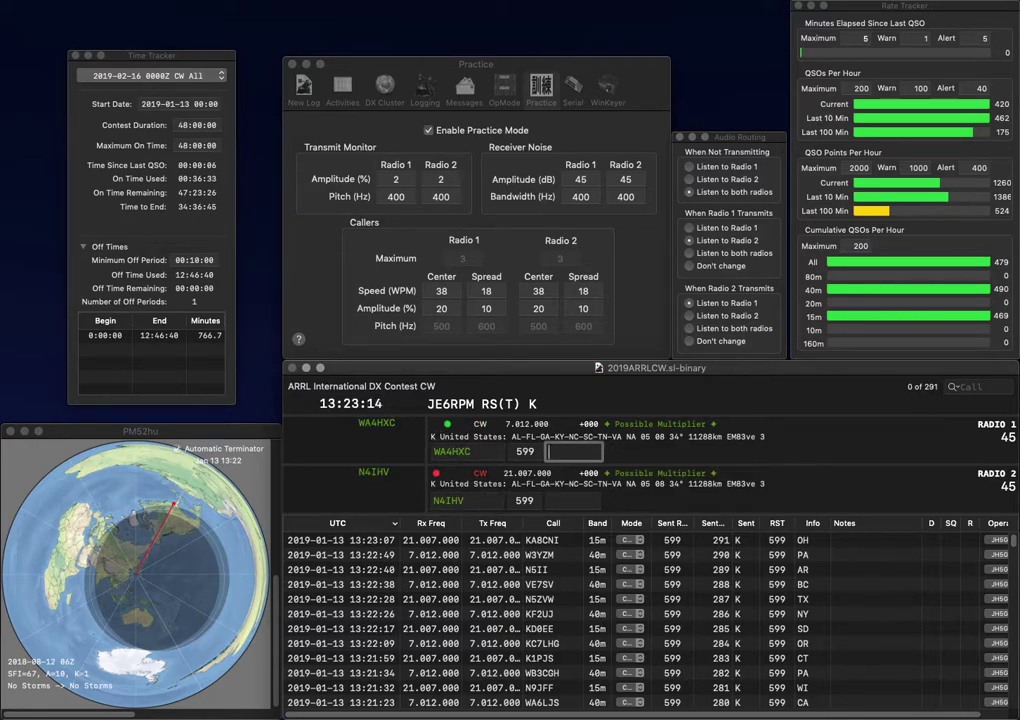
text(NC)
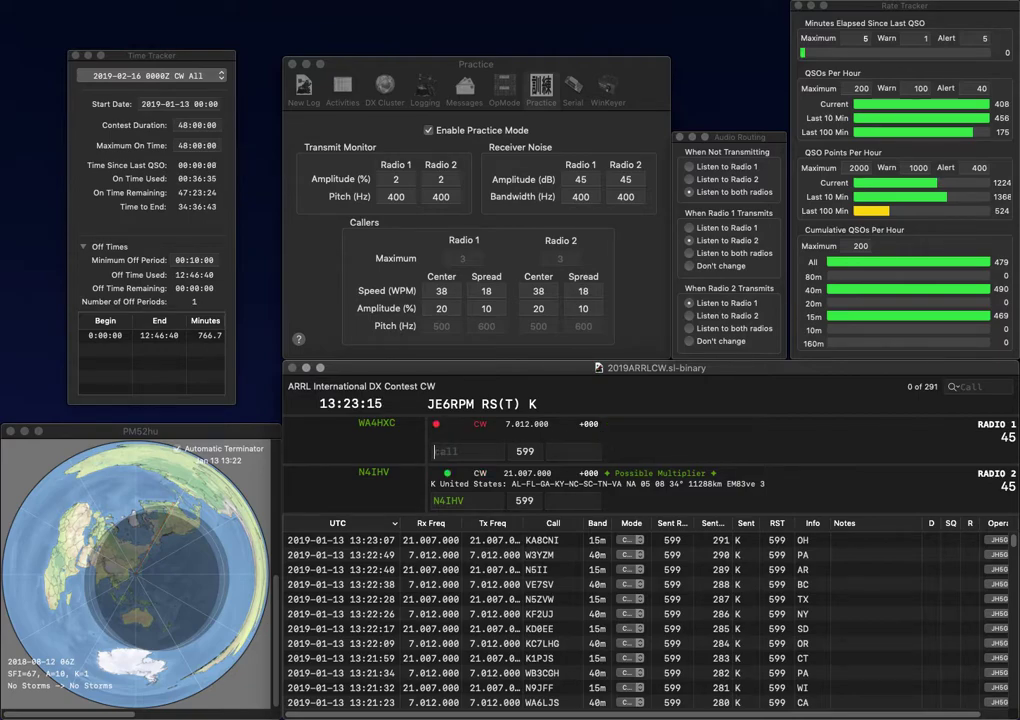
key(Return)
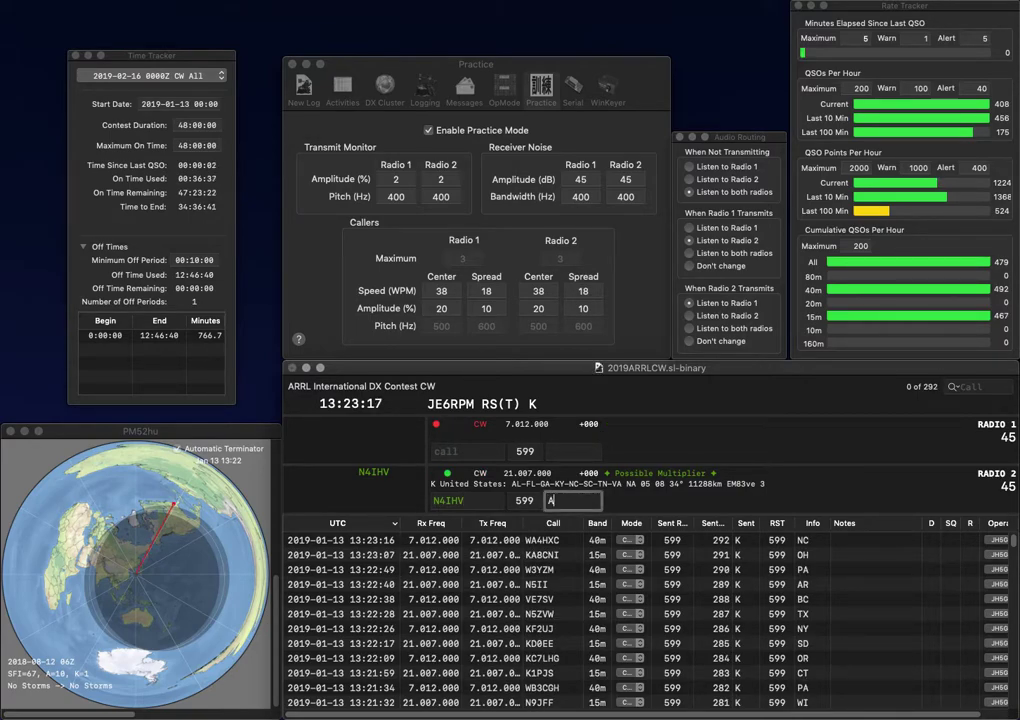
text(L)
key(Return)
text(KS3D)
key(Return)
text(KY4P)
key(Return)
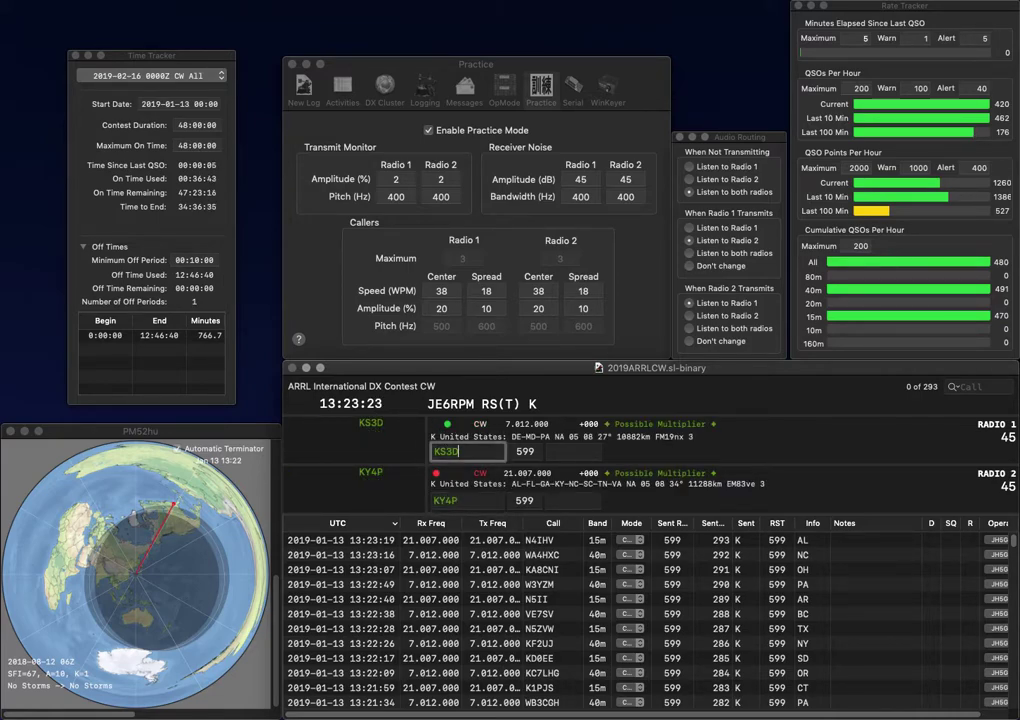
text(DE)
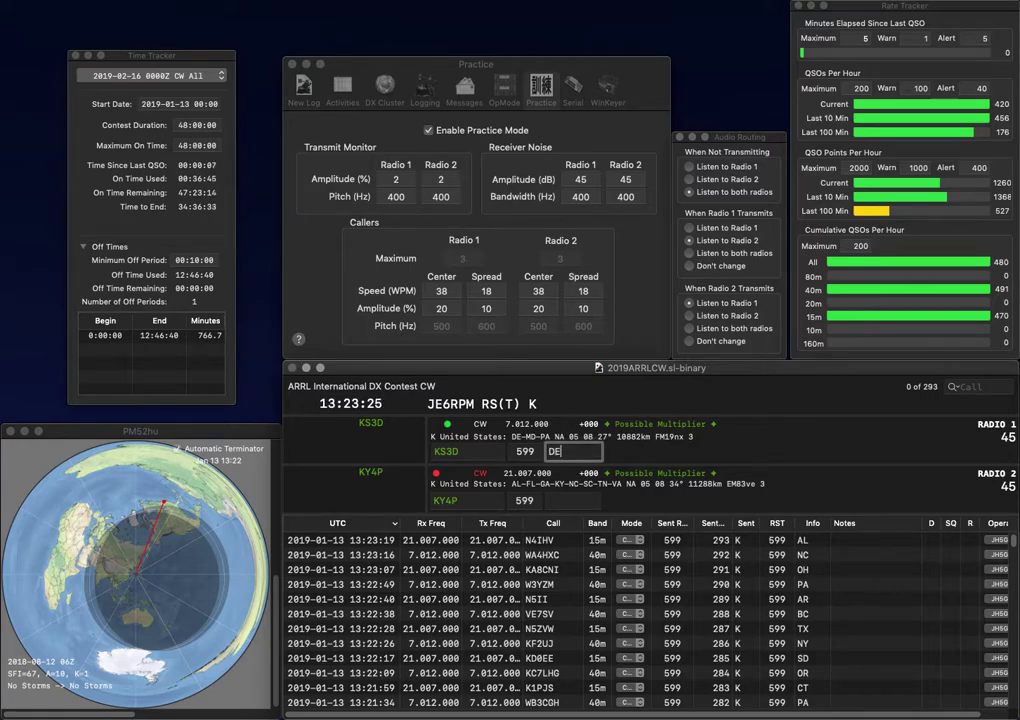
key(Return)
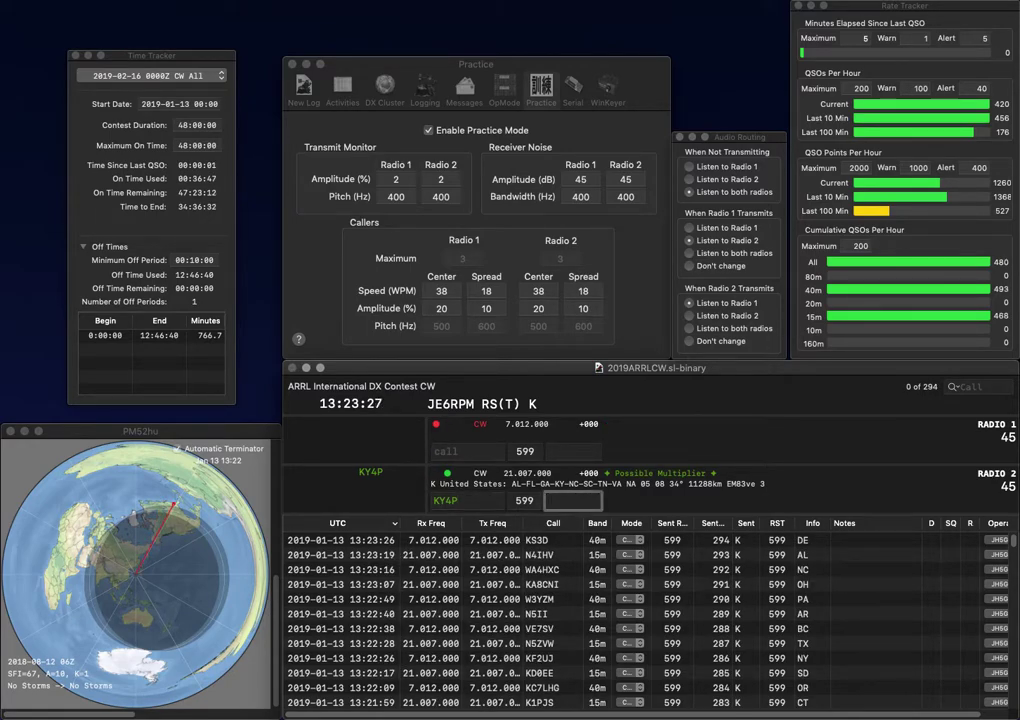
text(AL)
key(Return)
text(W2TE)
key(Return)
text(N2SO)
key(Return)
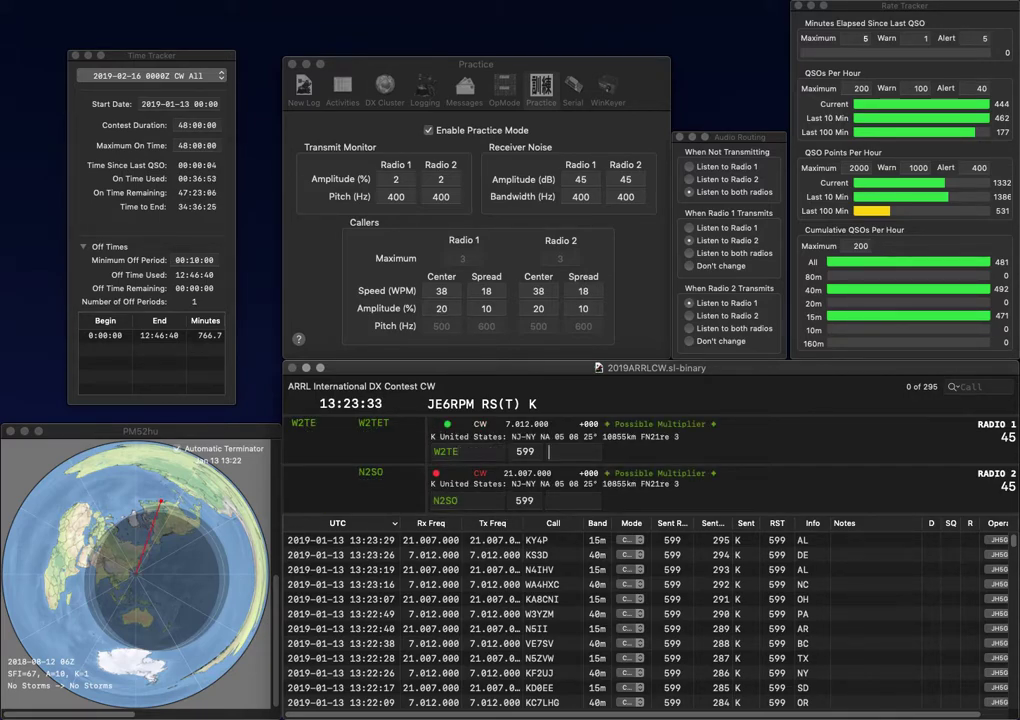
text(NJ)
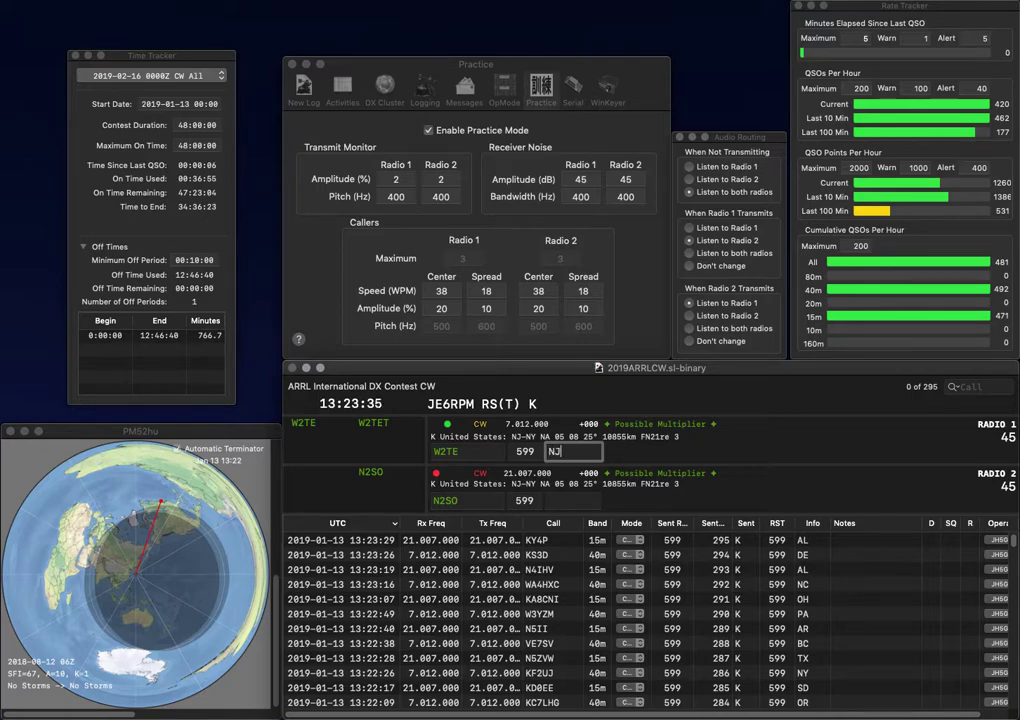
key(Return)
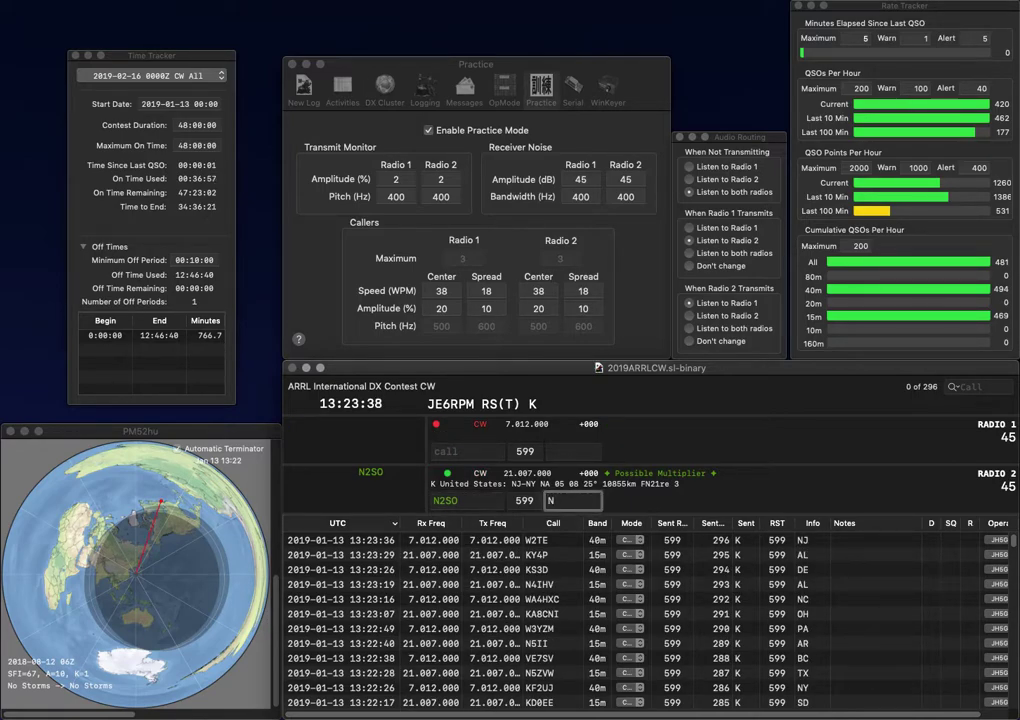
Log N2SO with exchange NJ on Radio 2 and send the partial call NAJ on Radio 1.
key(Return)
text(NAJ)
key(Return)
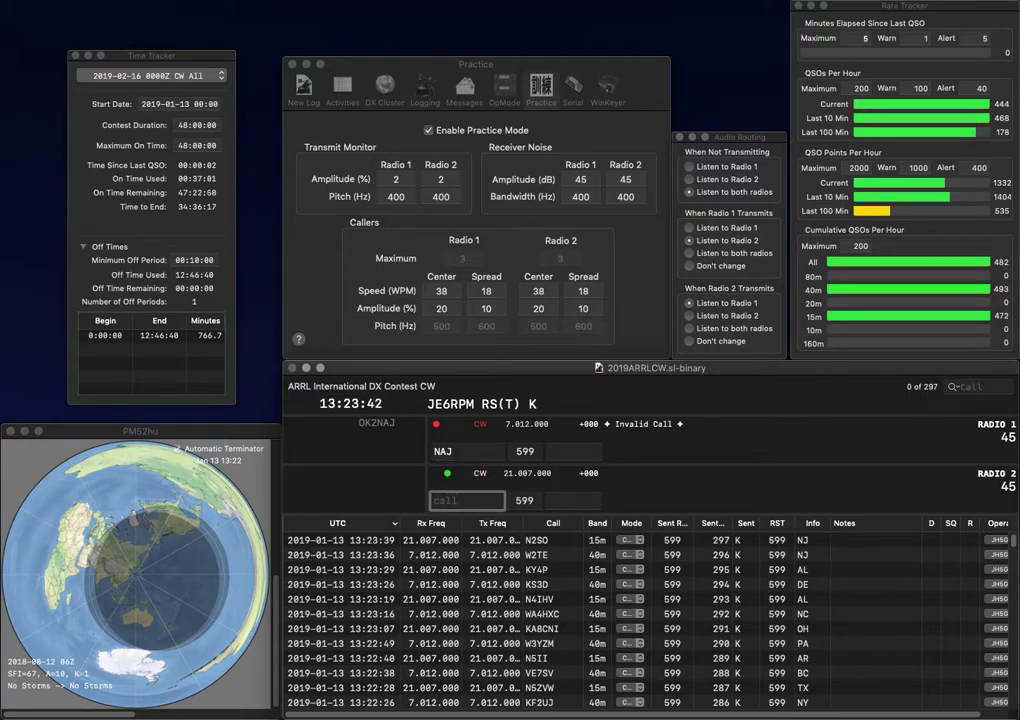
Answer K3NP on Radio 2 and correct the Radio 1 call to N5HJ, resending it.
text(K3NP)
key(Return)
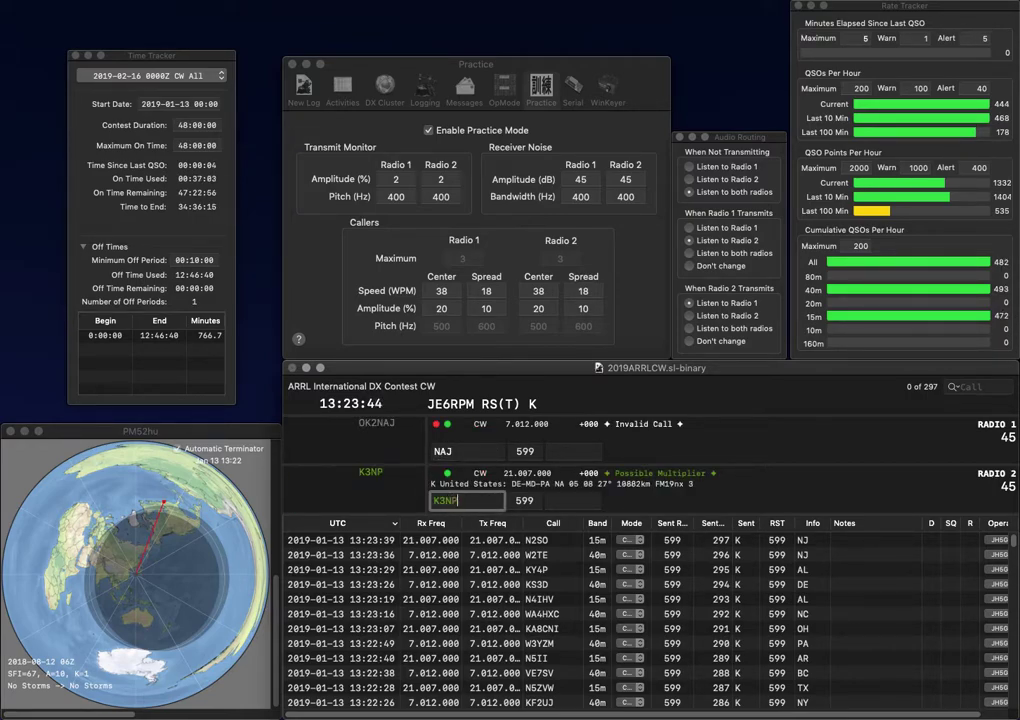
key(Left)
key(Left)
key(BackSpace)
text(H)
key(Left)
text(5)
key(Return)
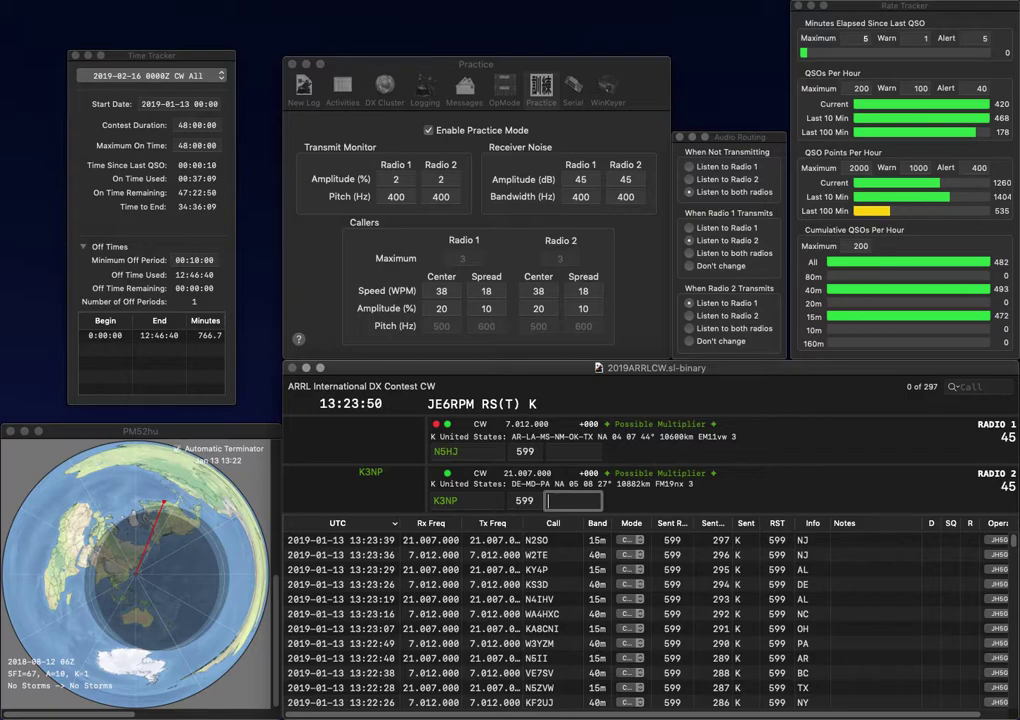
key(Return)
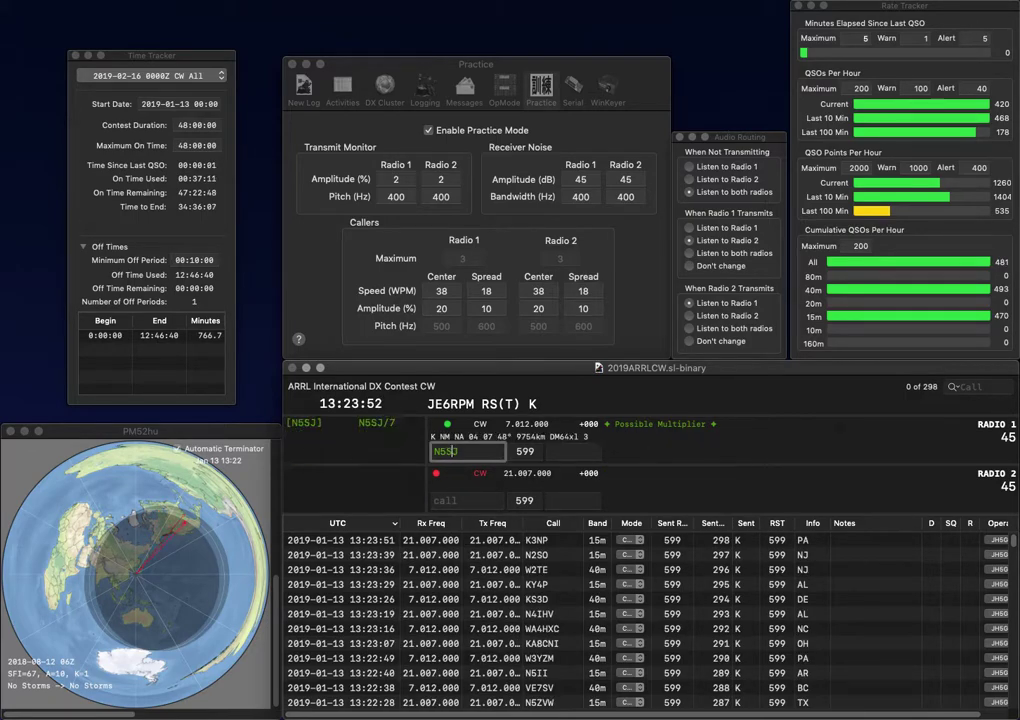
text(KF3DJ)
key(Return)
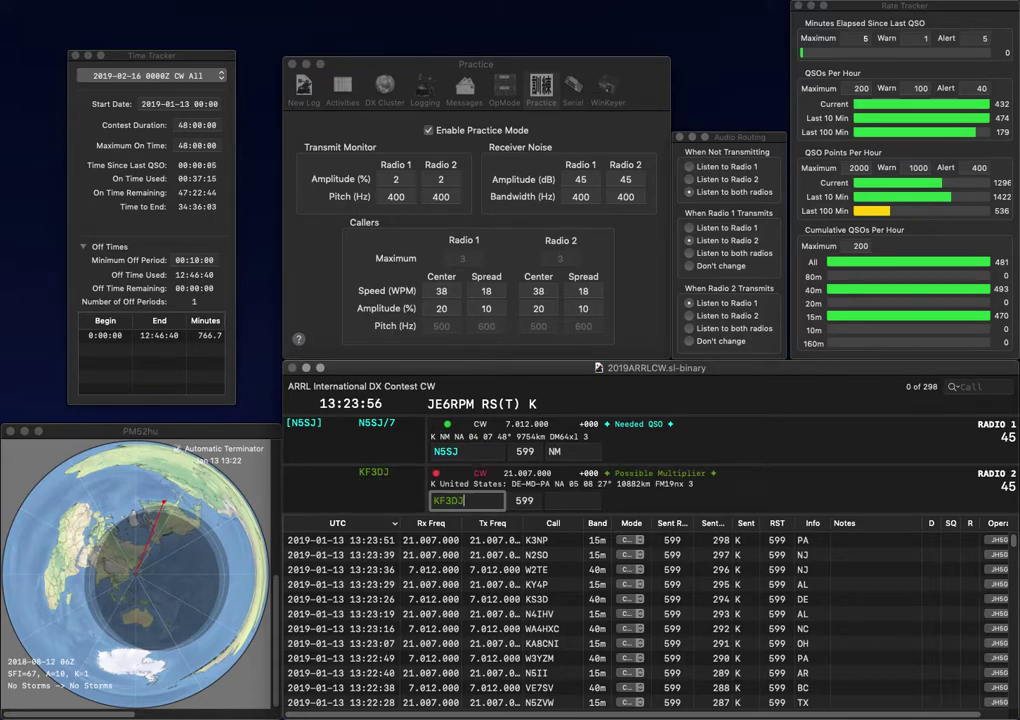
key(Down)
key(Return)
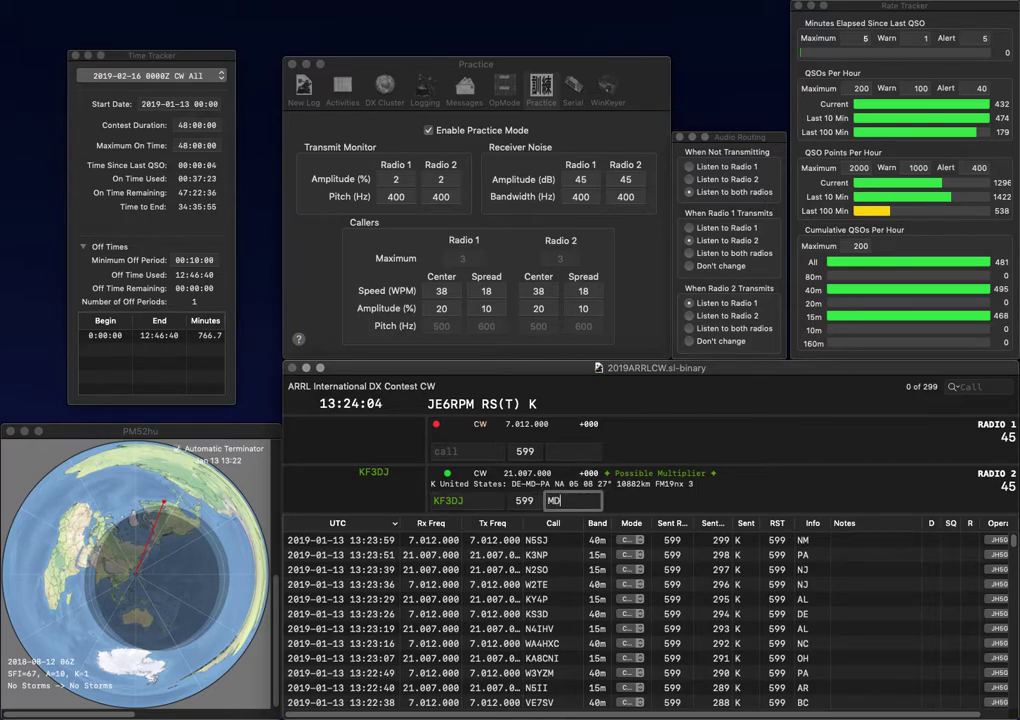
key(Return)
text(W4TRC)
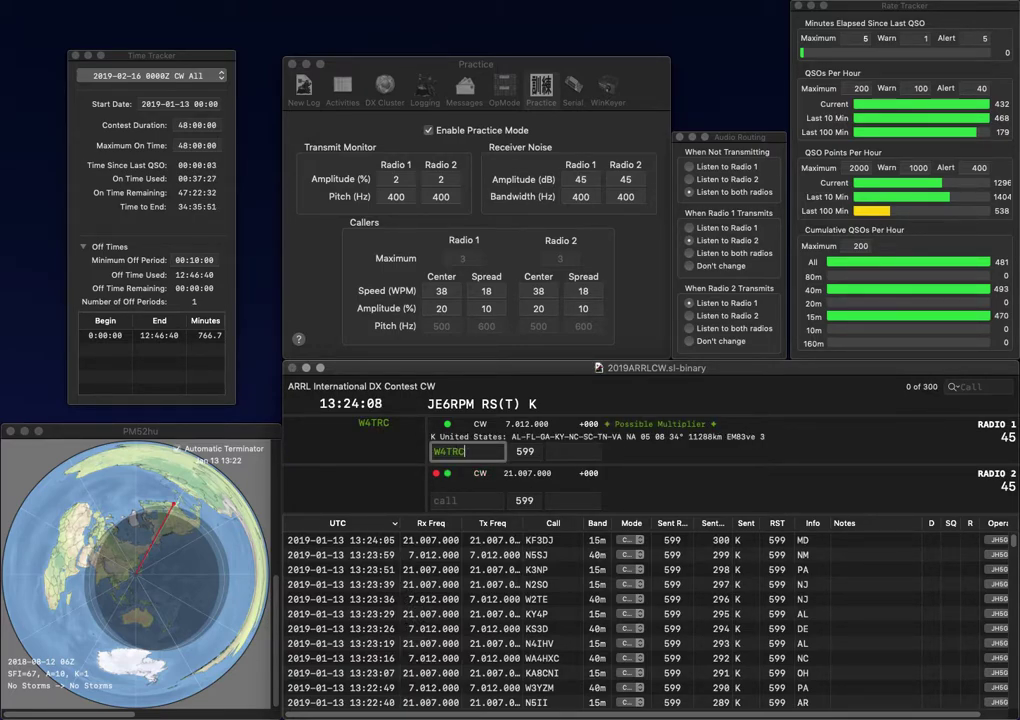
key(Return)
text(3ZUN)
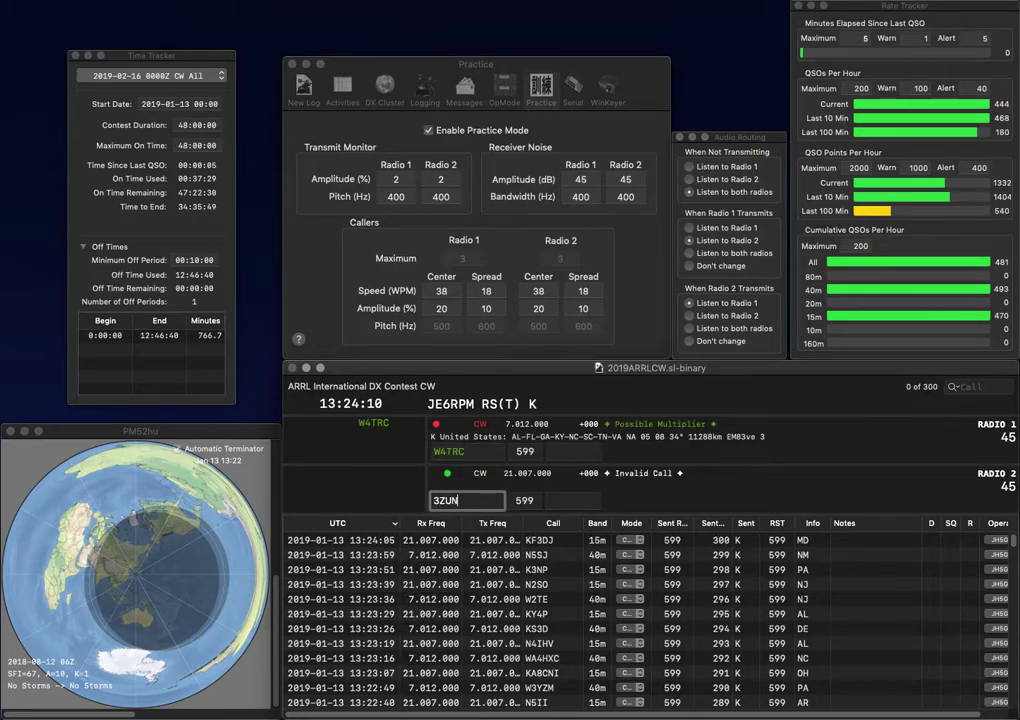
text(K)
key(Return)
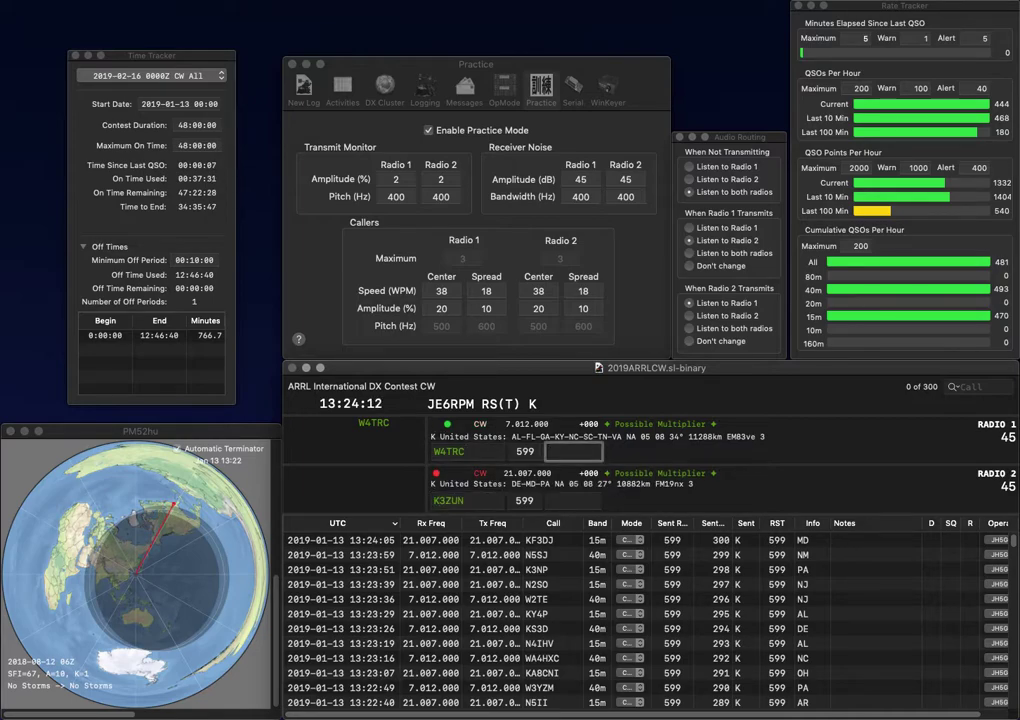
text(KY)
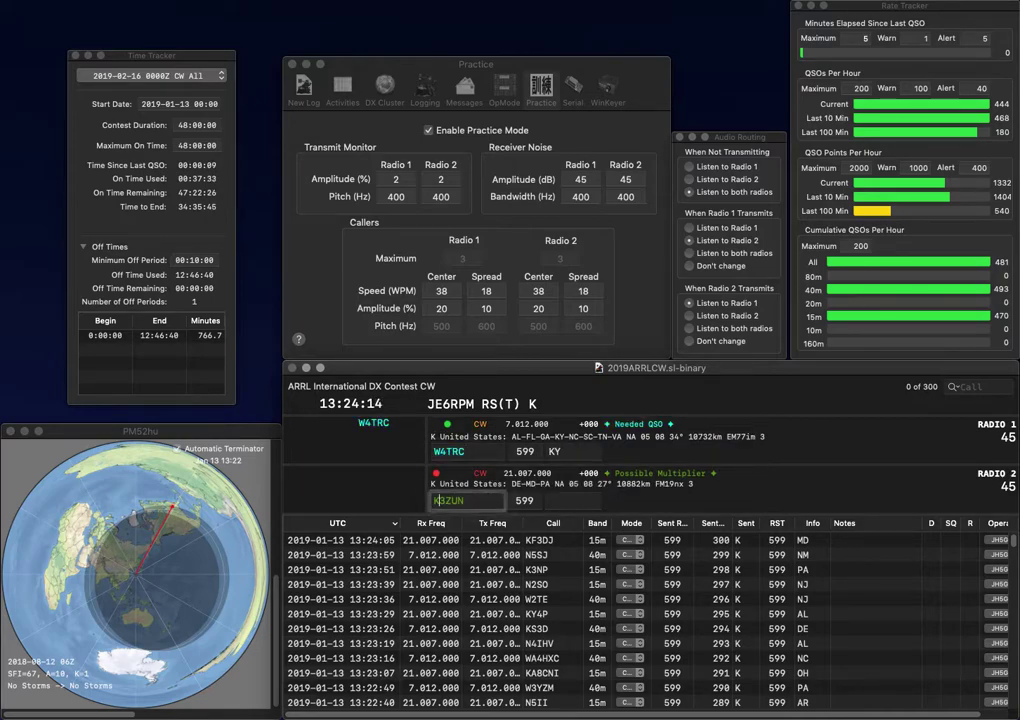
key(Return)
text(E)
key(Right)
key(BackSpace)
text(2)
key(Return)
text(Y)
key(Tab)
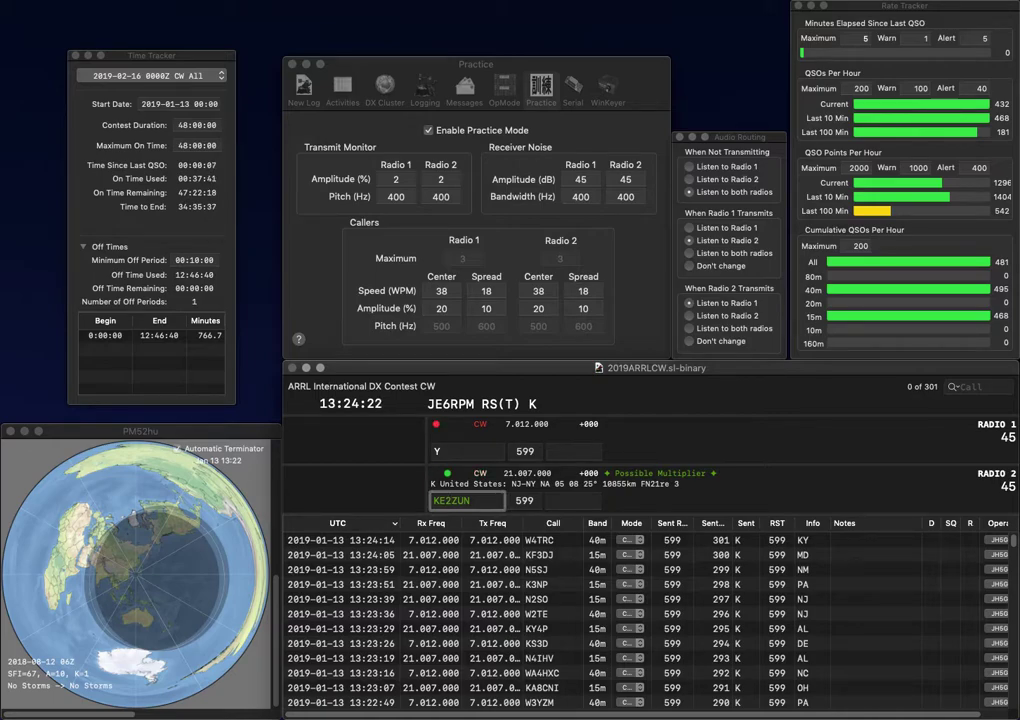
key(Delete)
text(4)
key(Return)
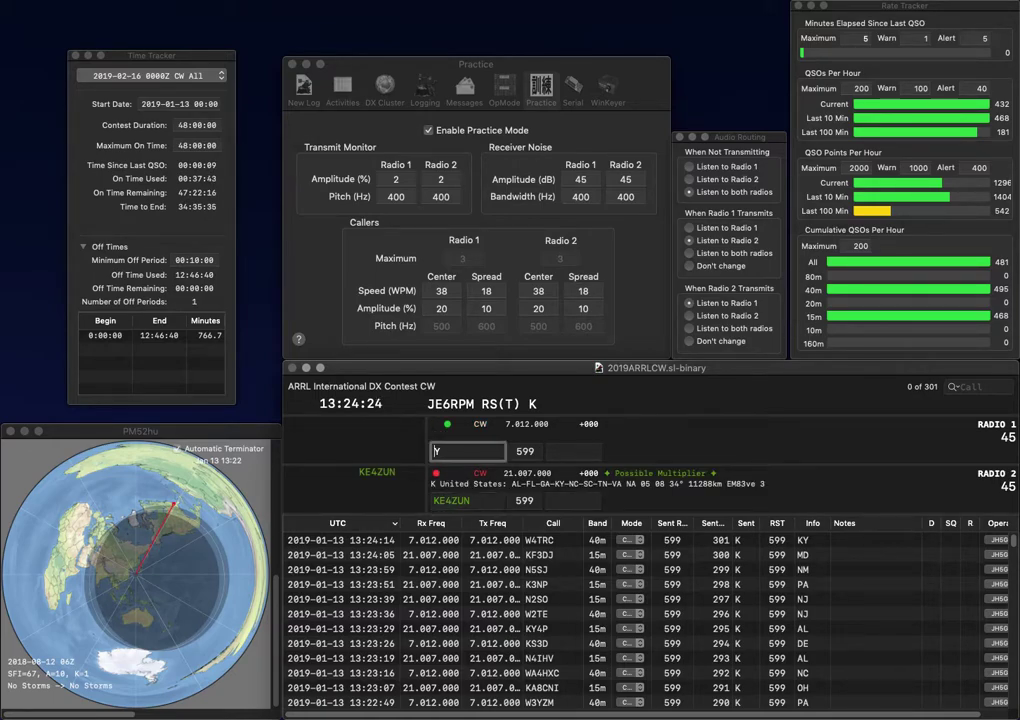
text(KU7)
key(Return)
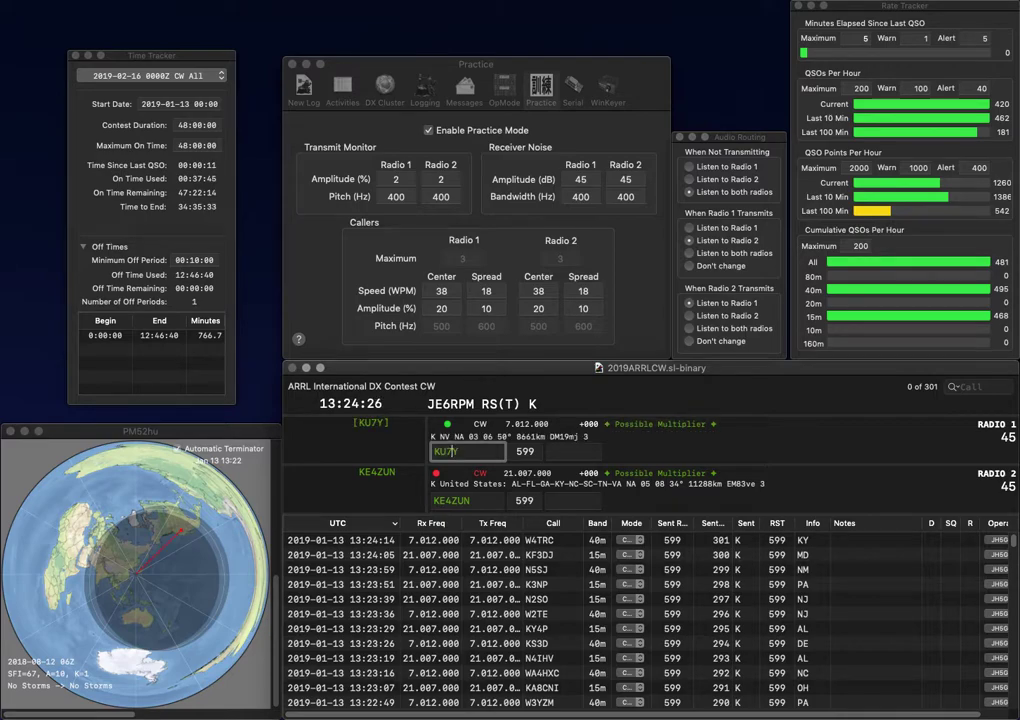
key(space)
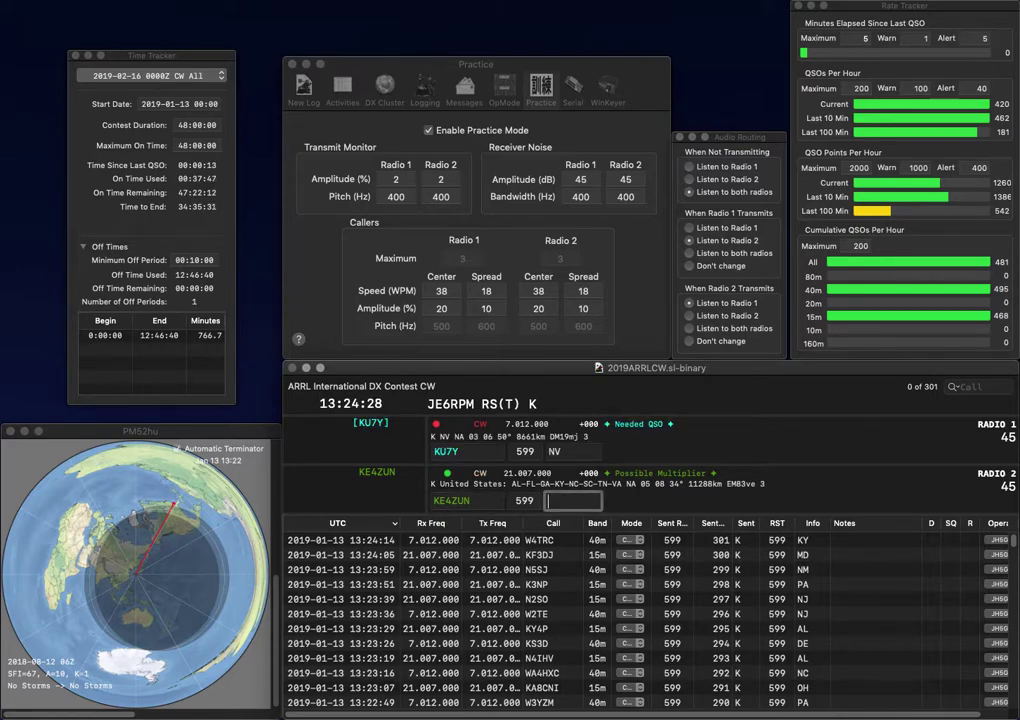
text(TN)
key(Return)
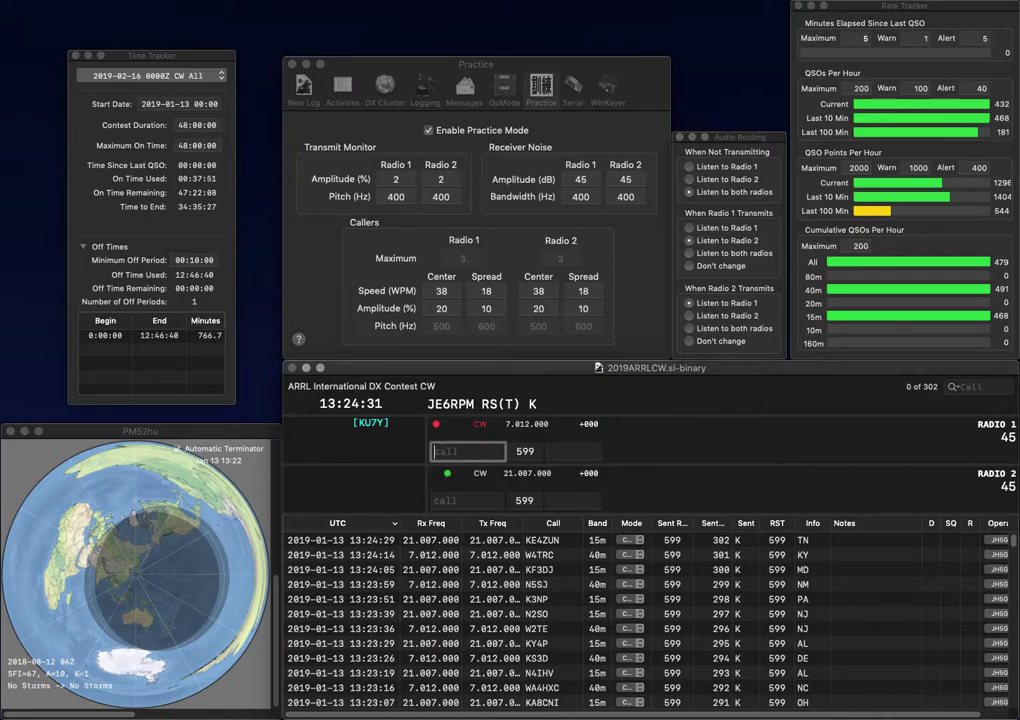
key(Return)
Enter the call WS5ADV on Radio 1 and turn off practice mode to end the session.
text(WS5ADV)
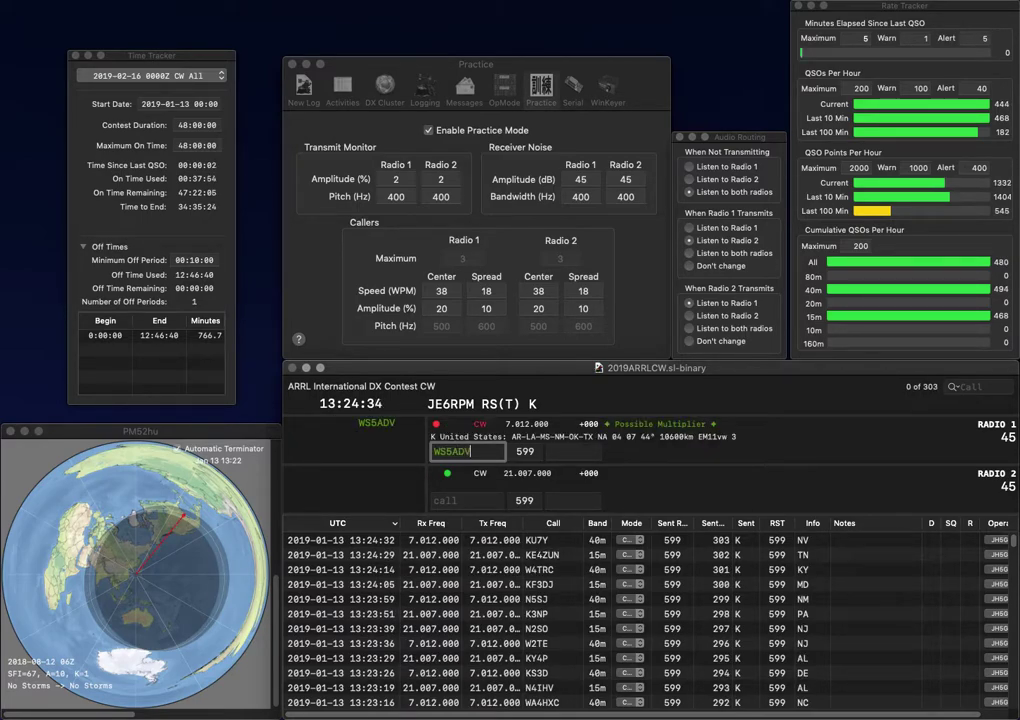
key(Down)
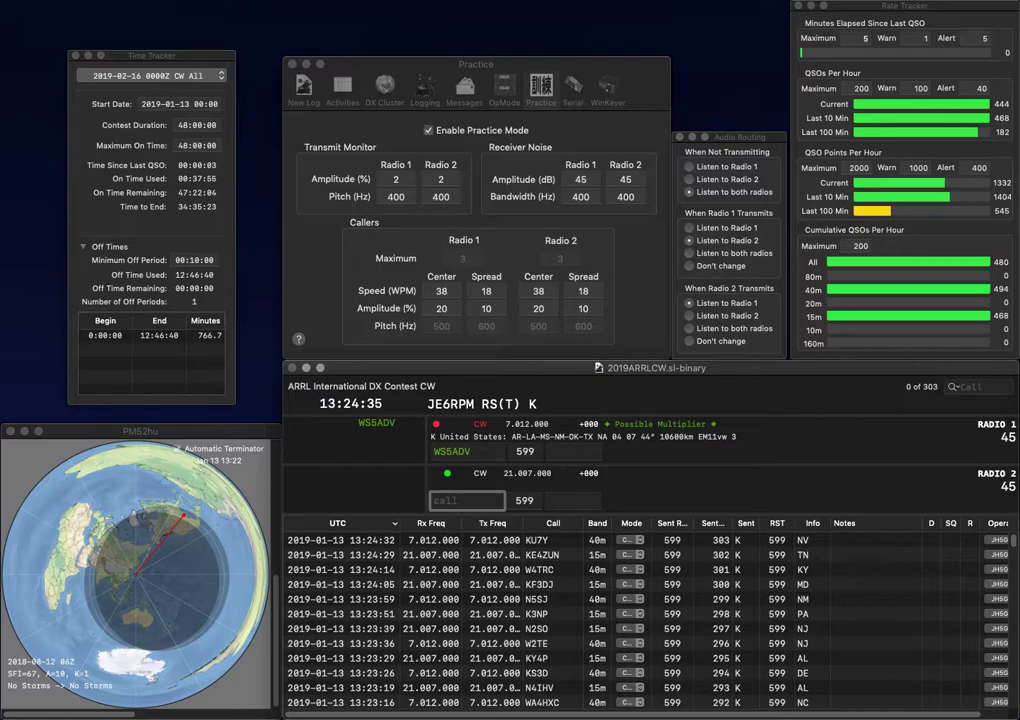
key(Up)
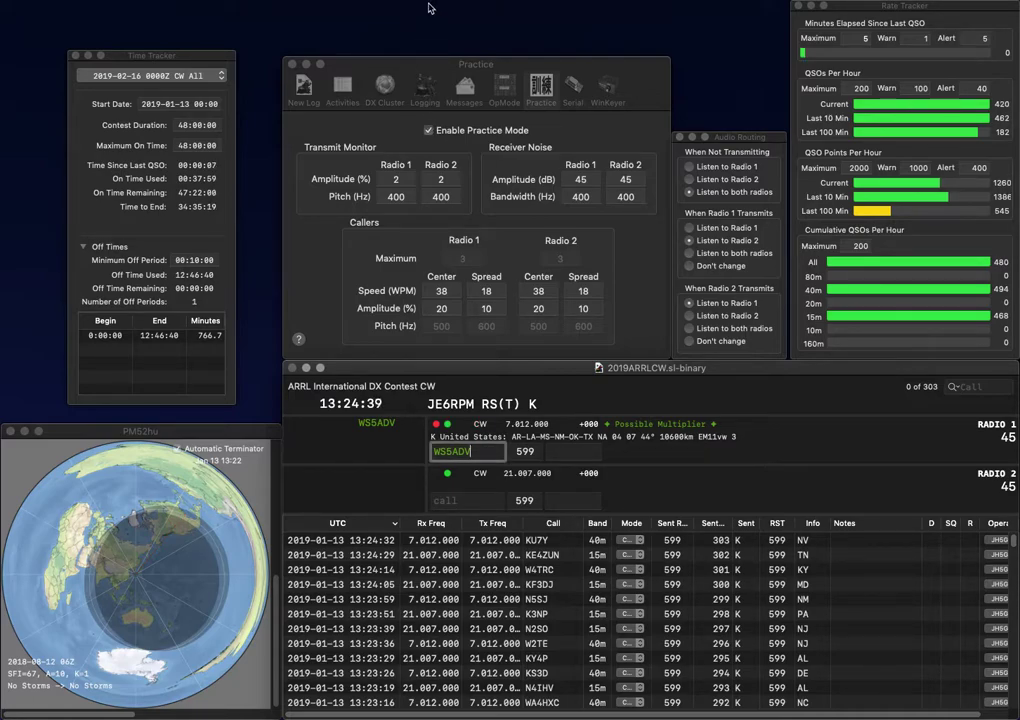
click(430, 131)
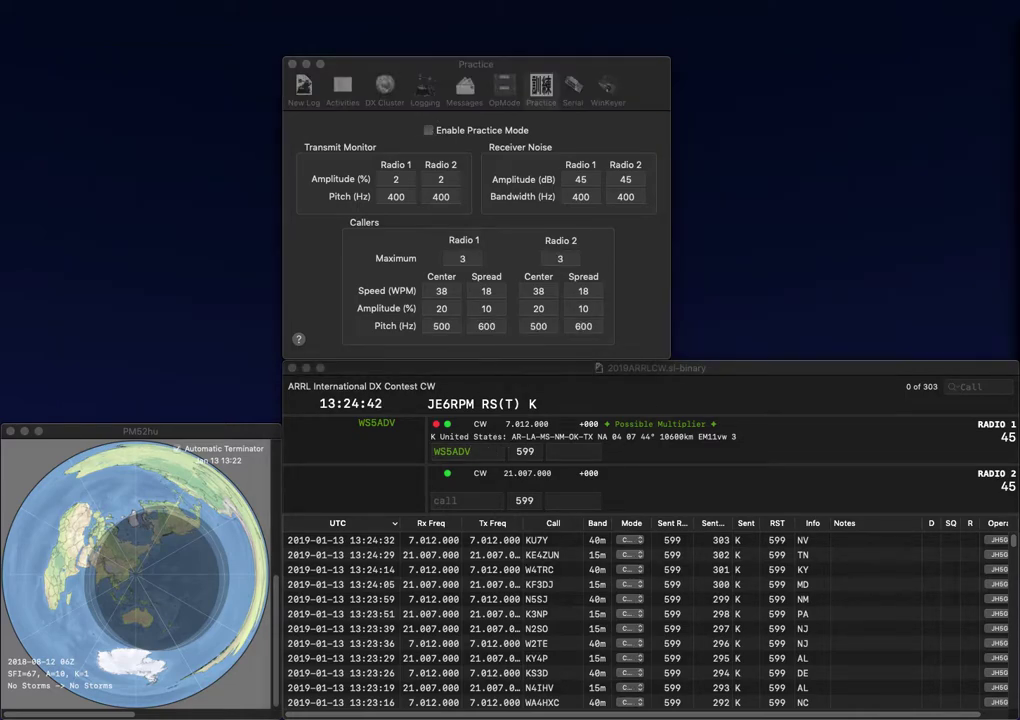